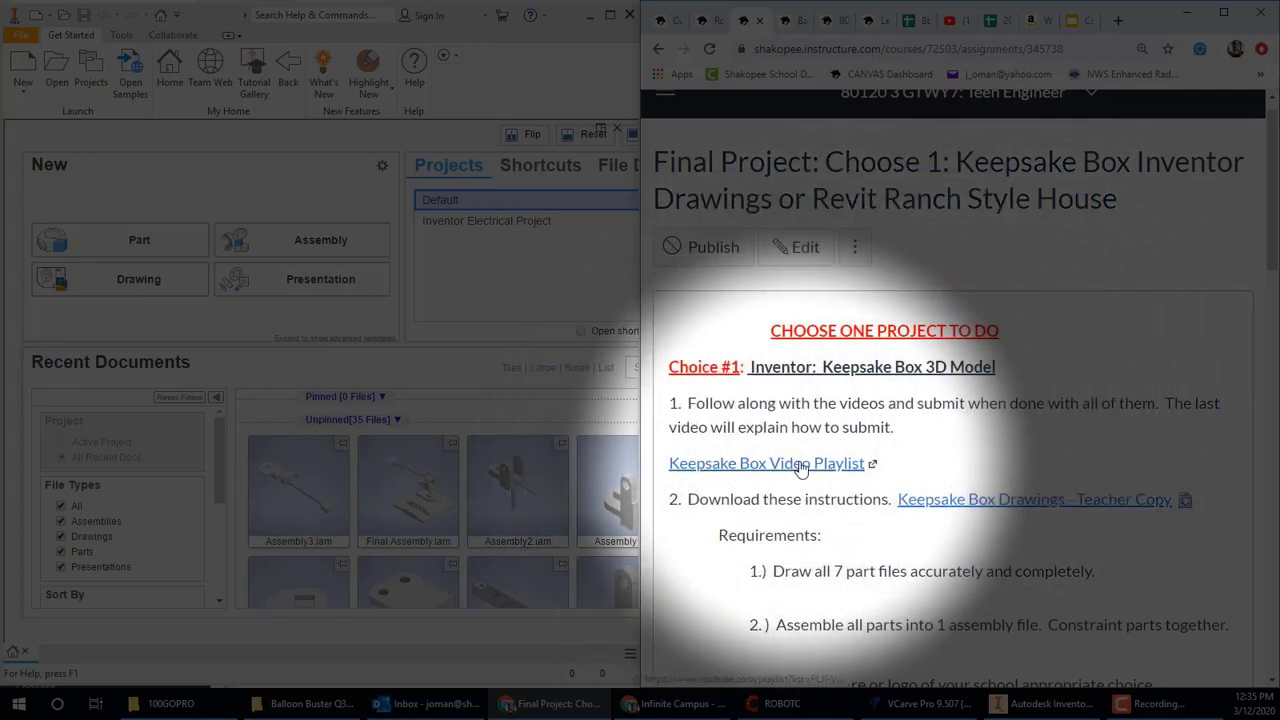
Download the 'Keepsake Box Drawings - Teacher Copy' PDF and start a new Inventor part
click(1008, 505)
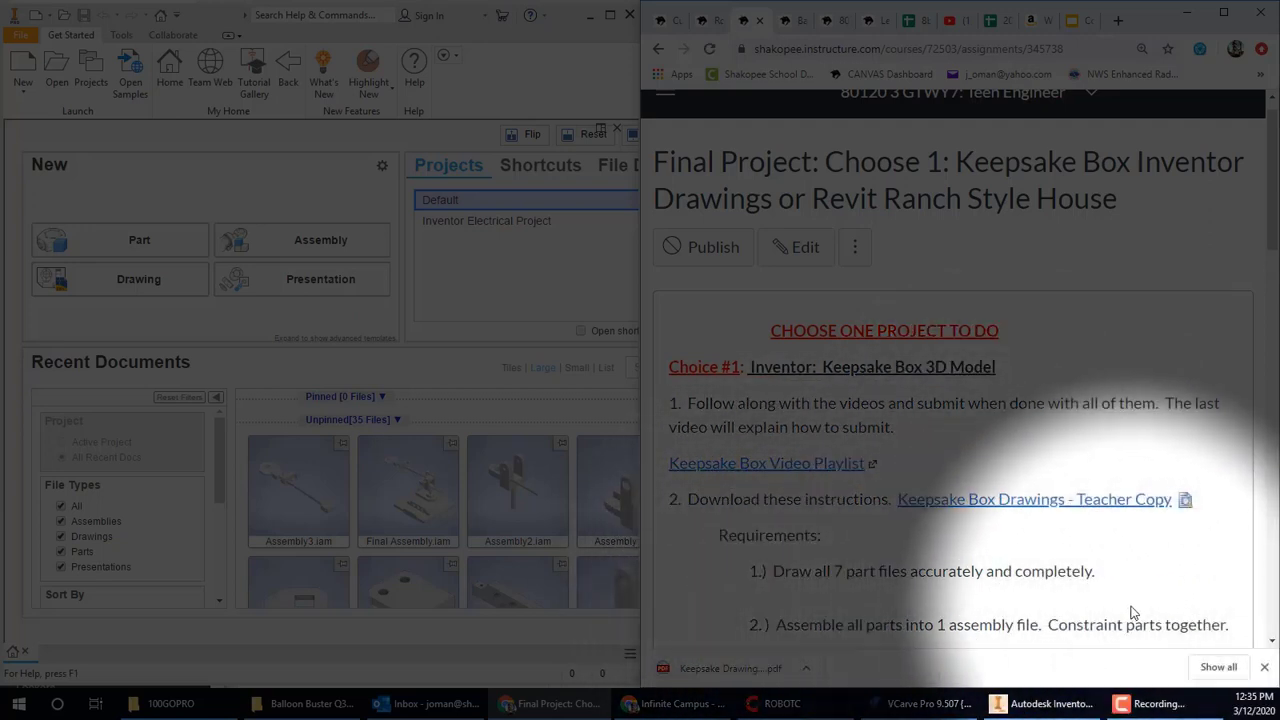
drag(1270, 206, 1274, 268)
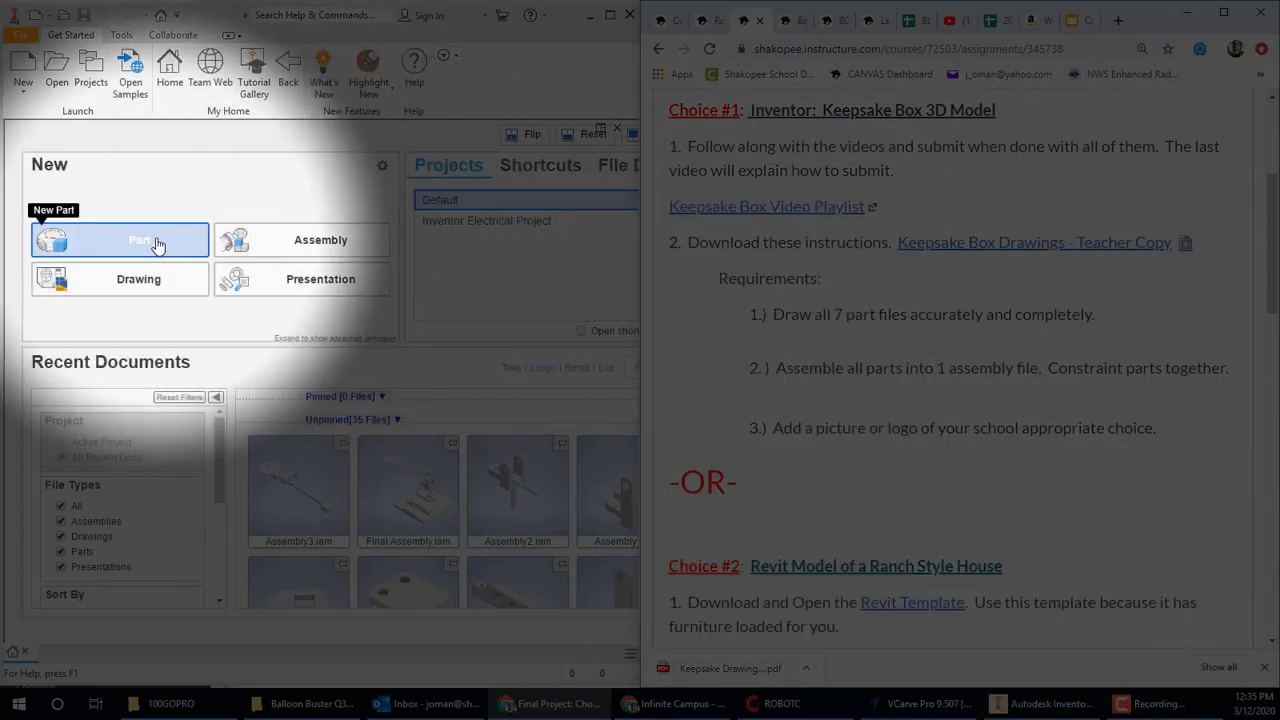
click(157, 245)
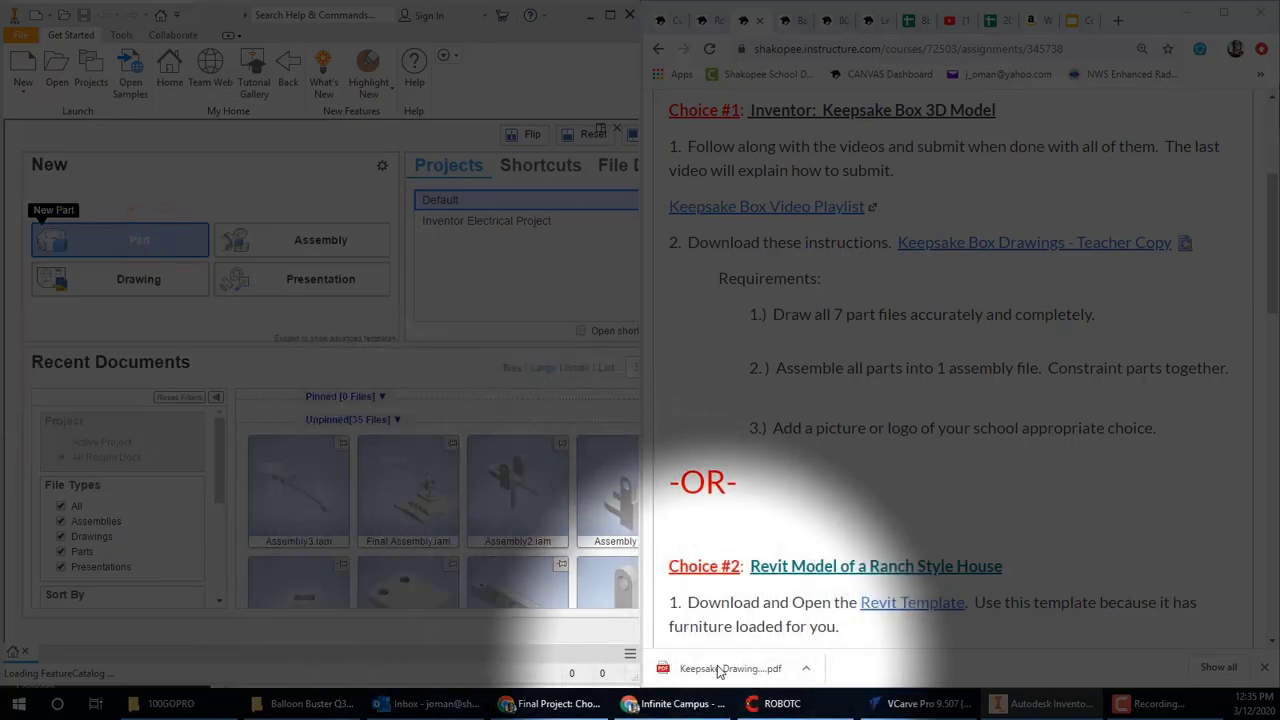
Open the downloaded Keepsake Drawings PDF and scroll to sheet 2, the Keepsake Box Back
click(726, 670)
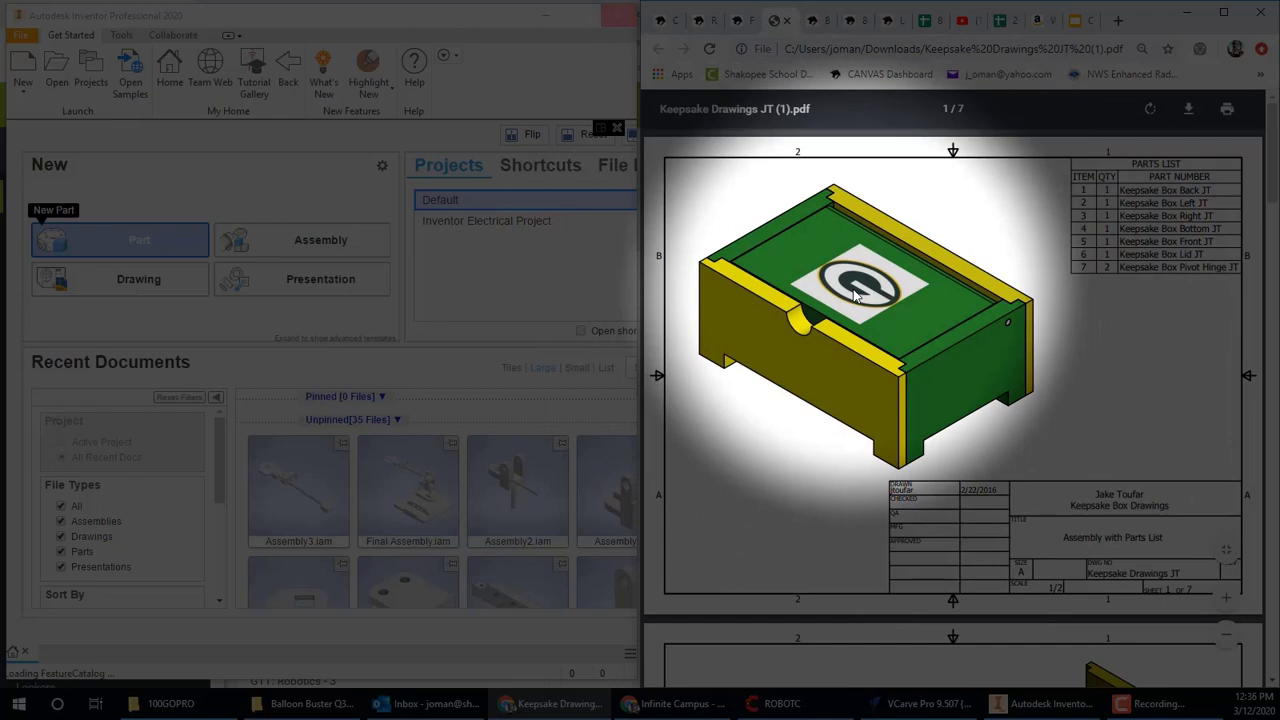
scroll(855, 295, down, 4)
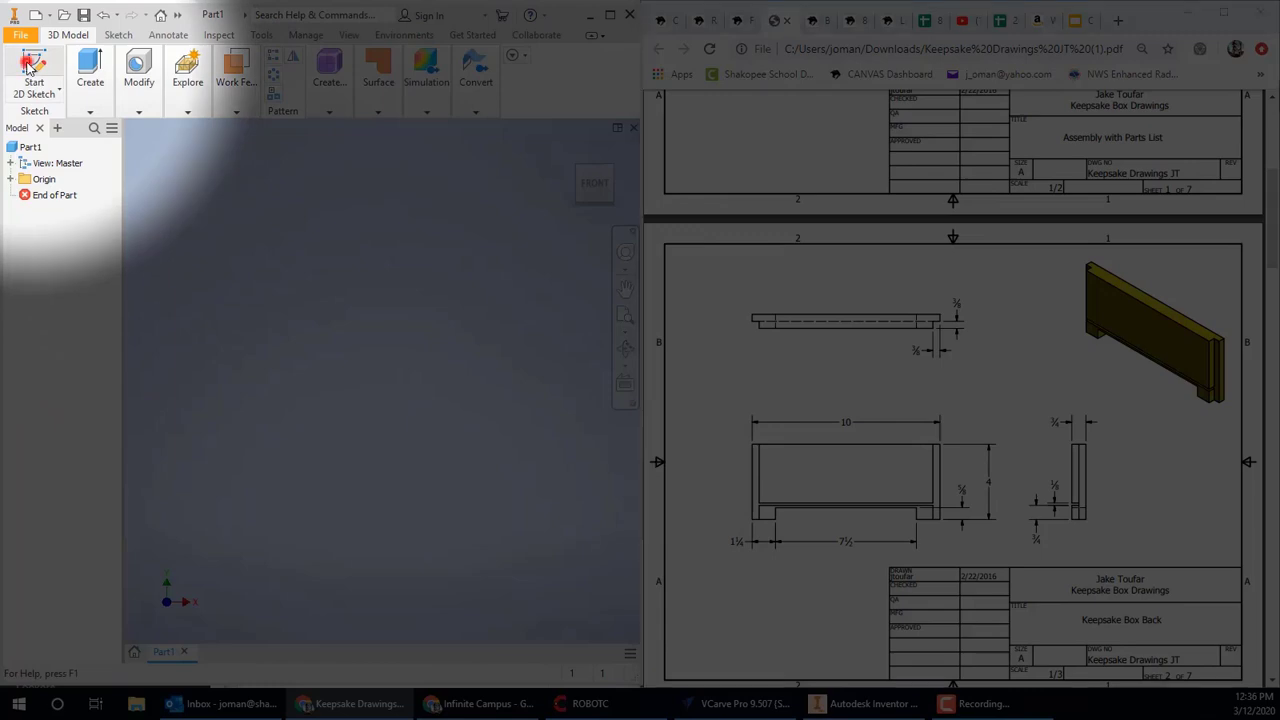
Create Sketch1 on the XY plane with a 10.000 by 4.000 inch rectangle cornered at the origin
click(30, 66)
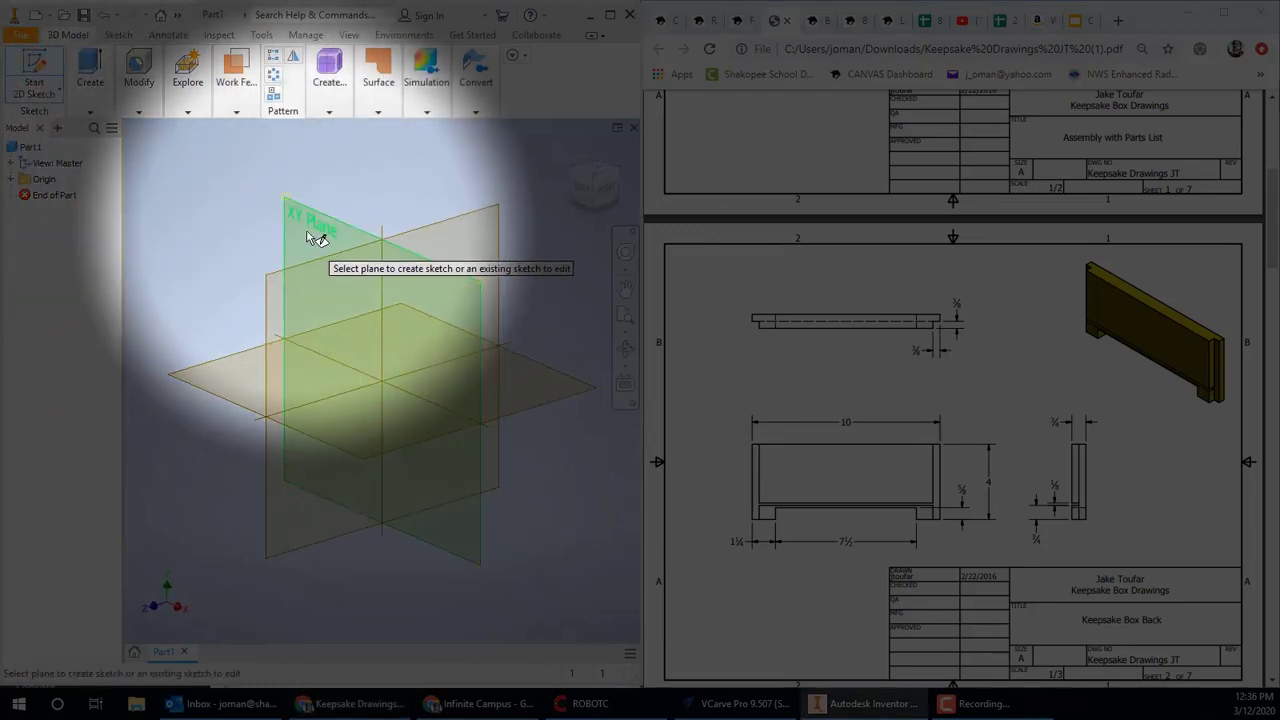
click(297, 217)
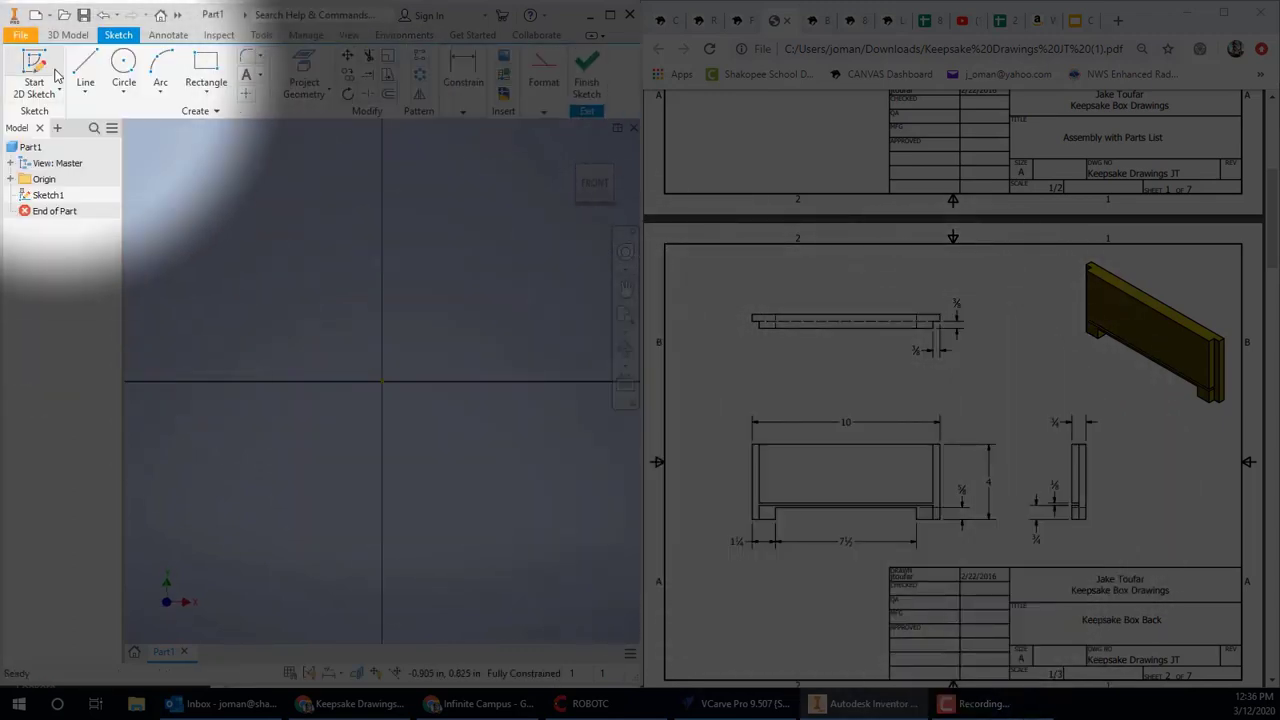
click(200, 65)
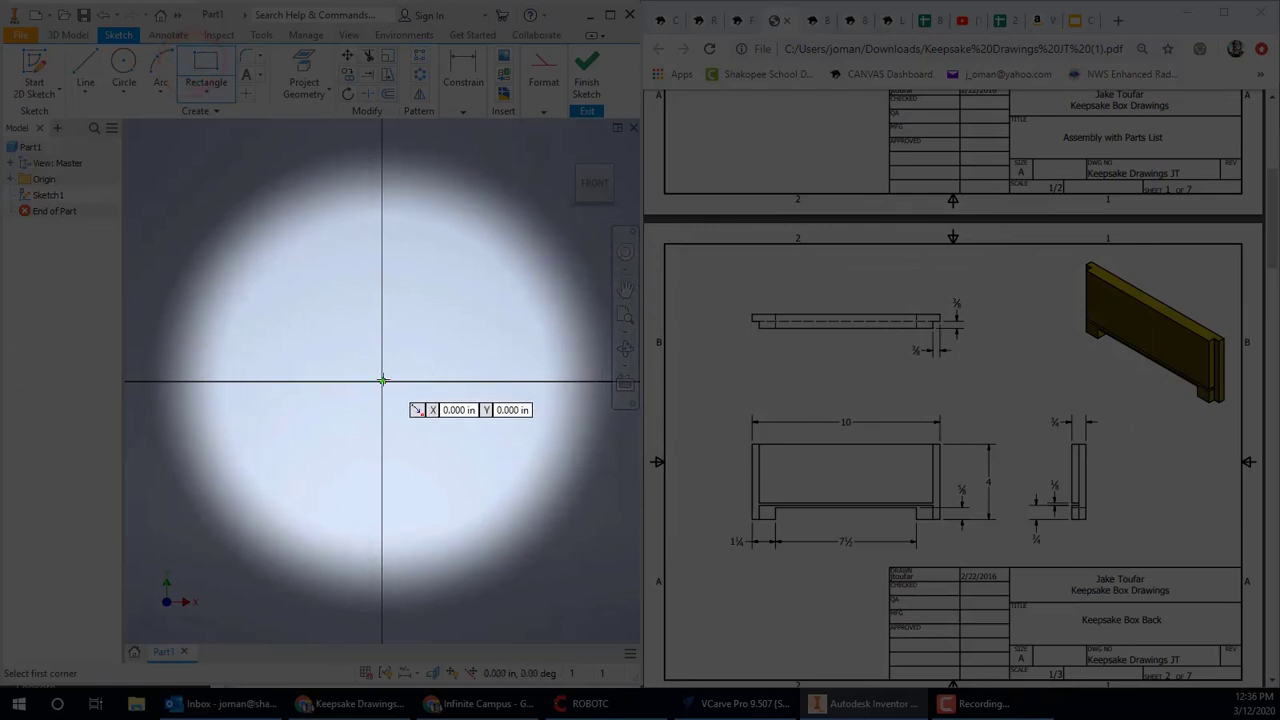
click(383, 377)
middle_drag(489, 289, 300, 383)
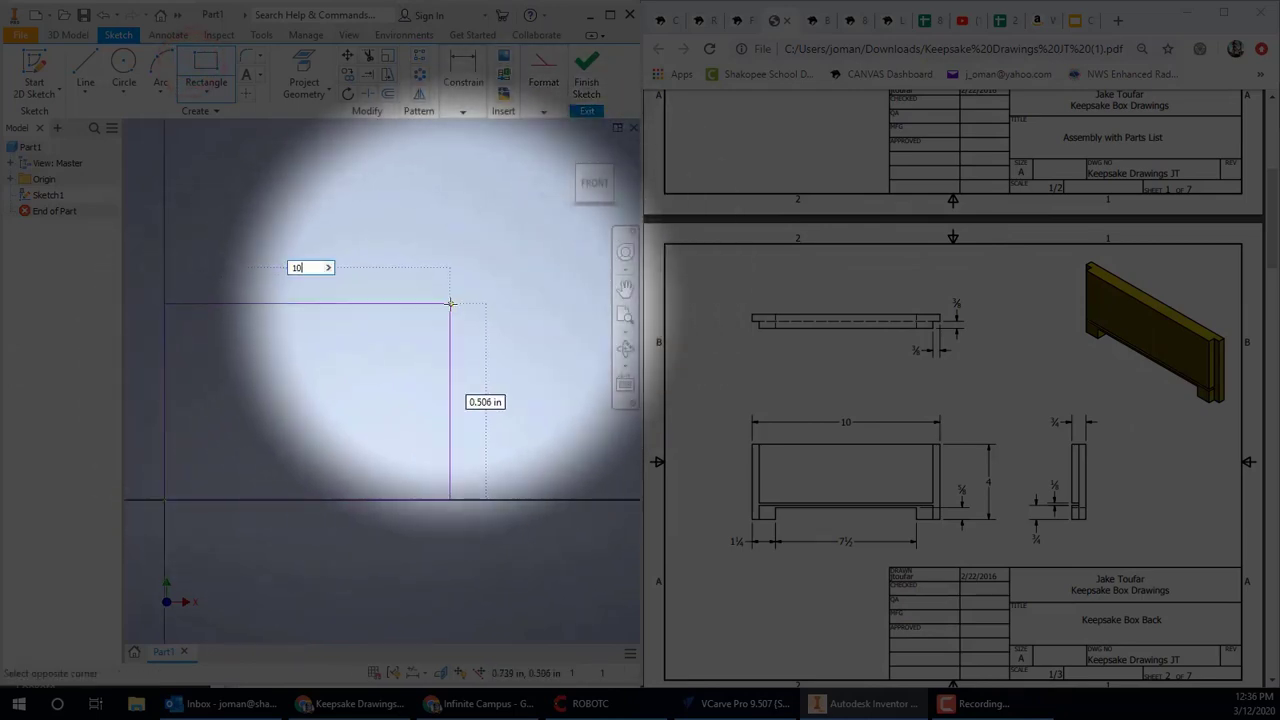
scroll(400, 330, down, 10)
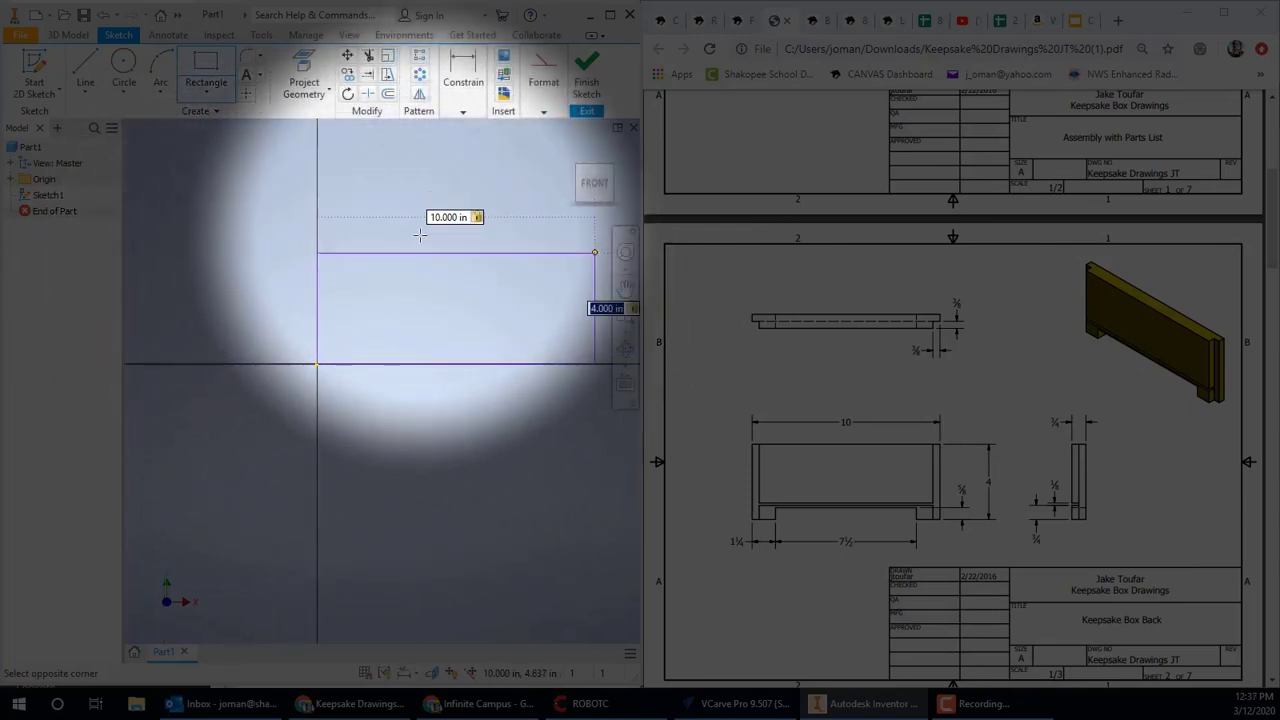
key(Return)
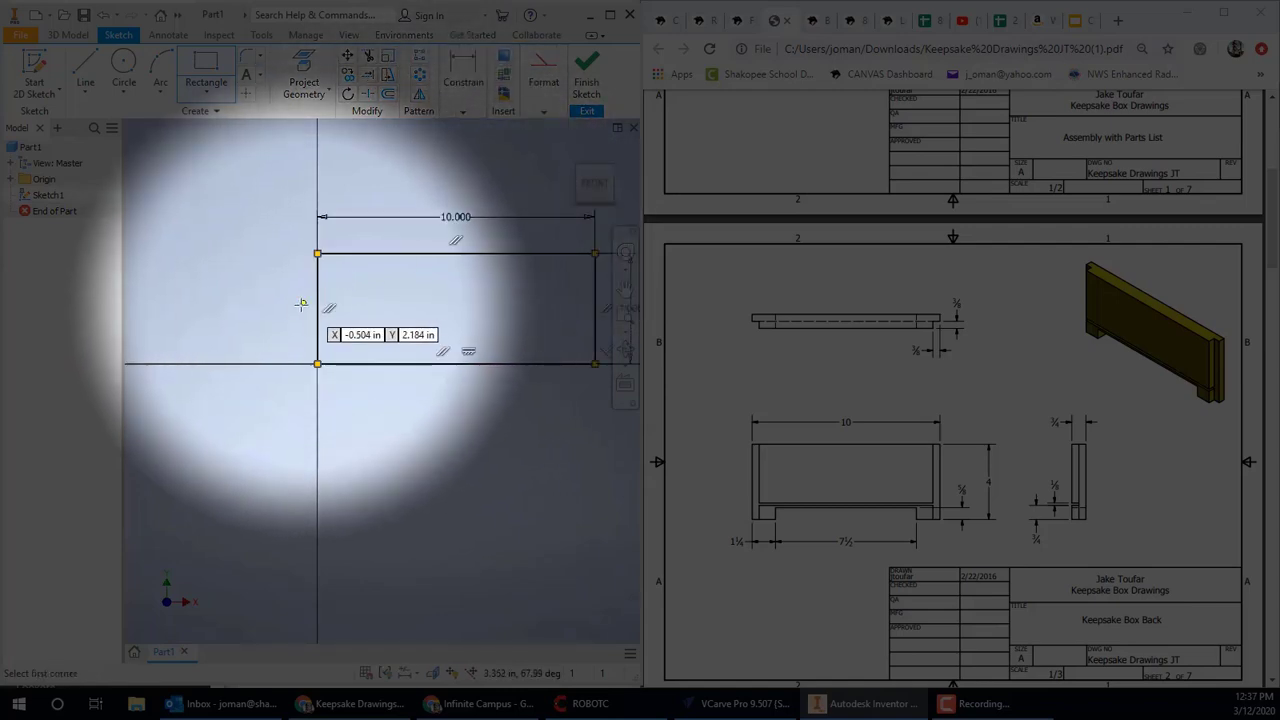
middle_drag(417, 283, 297, 309)
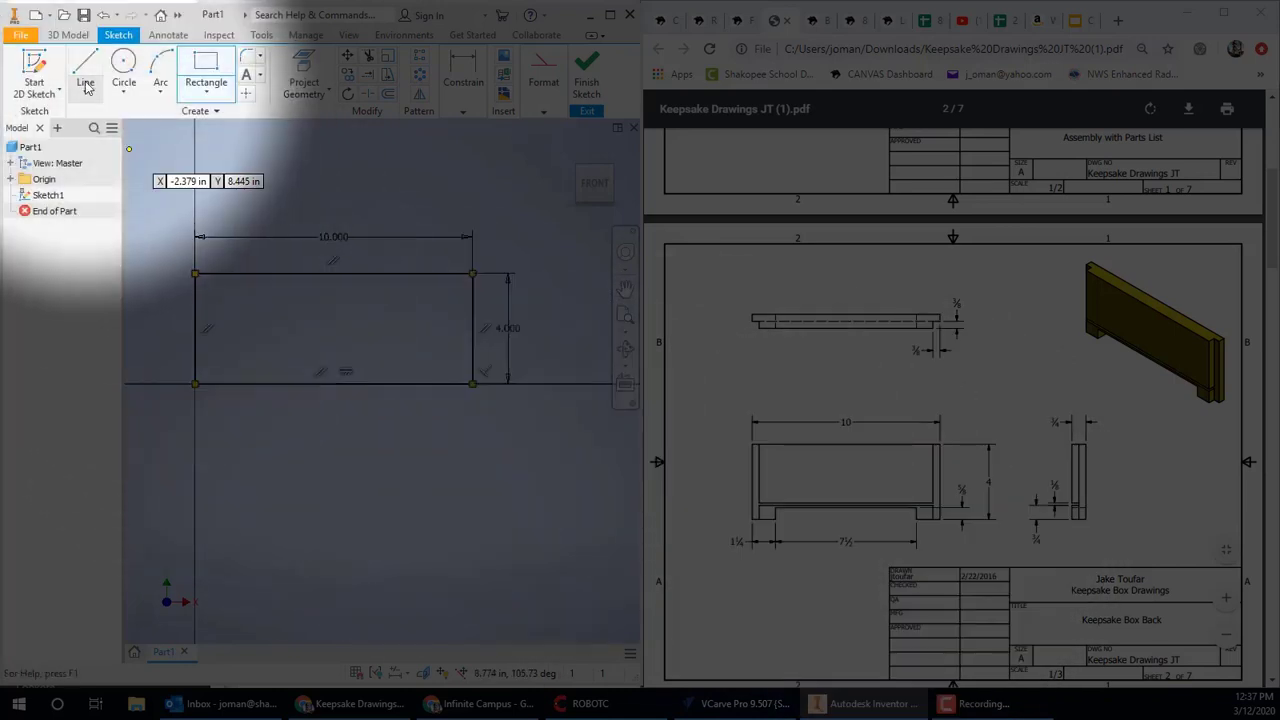
click(206, 70)
Draw a 7.5 by 0.625 inch notch on the bottom edge, dimensioned 1.25 in from the left edge
click(233, 383)
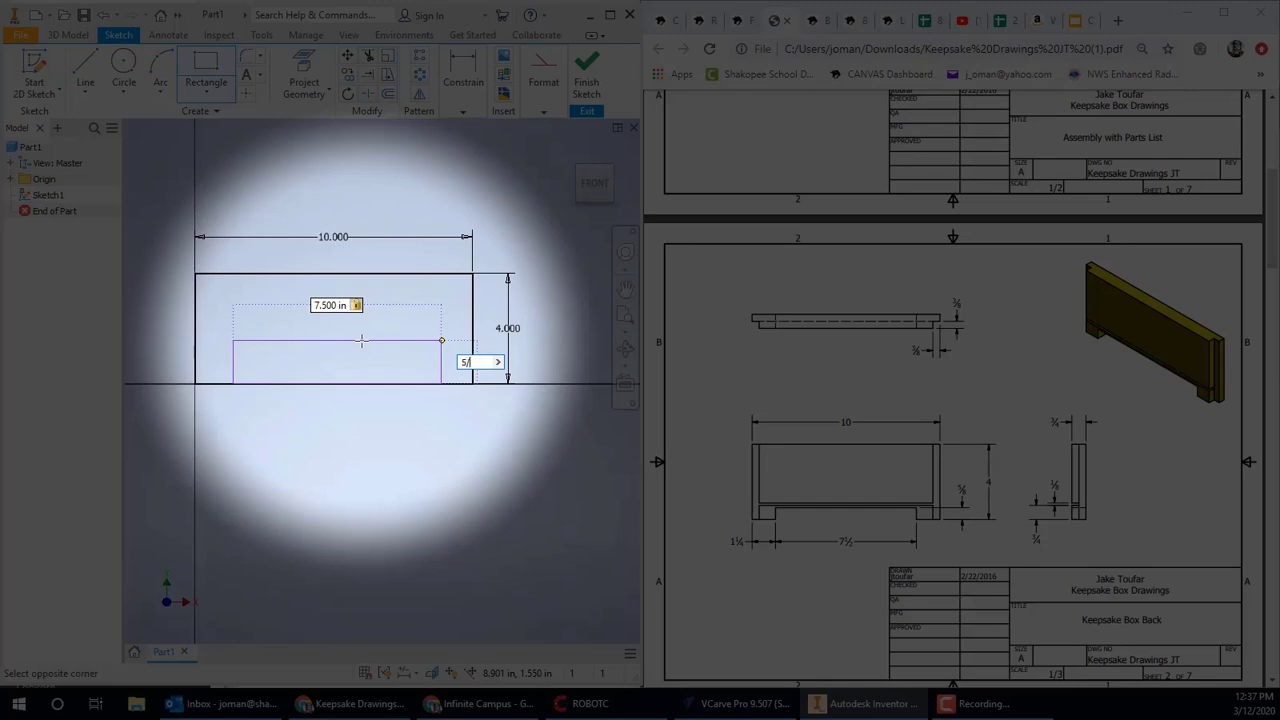
key(Return)
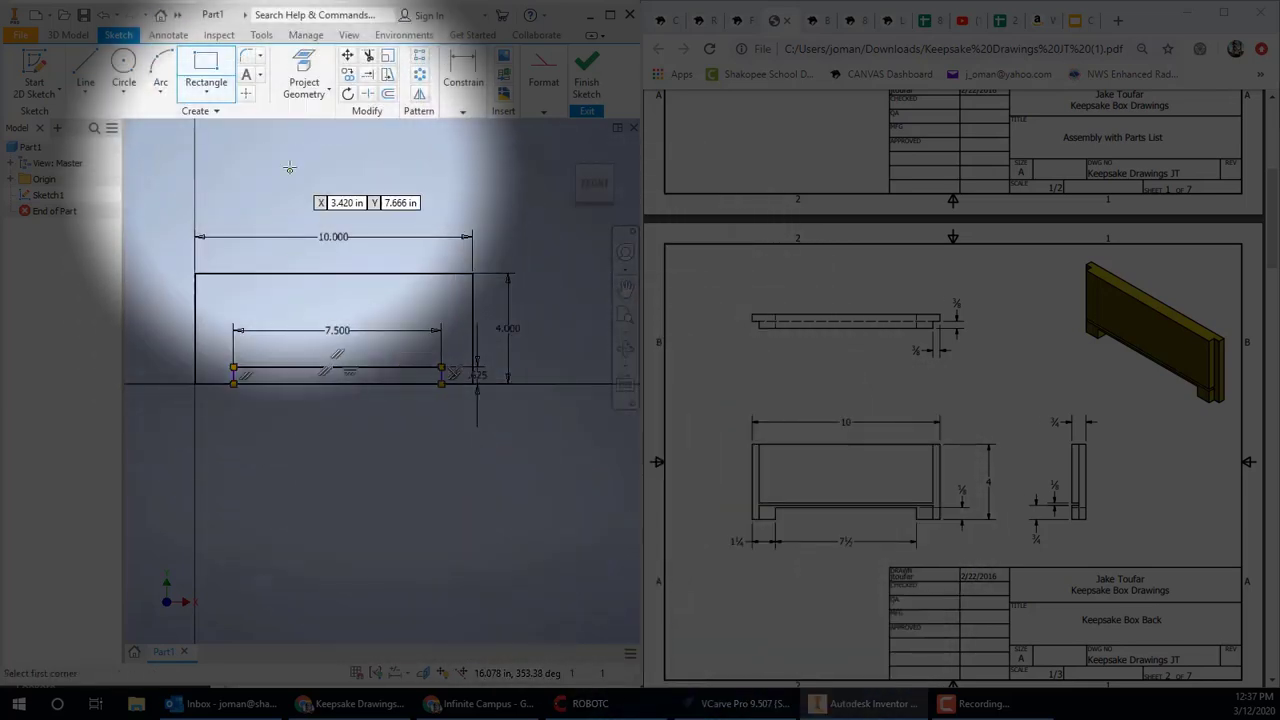
click(463, 112)
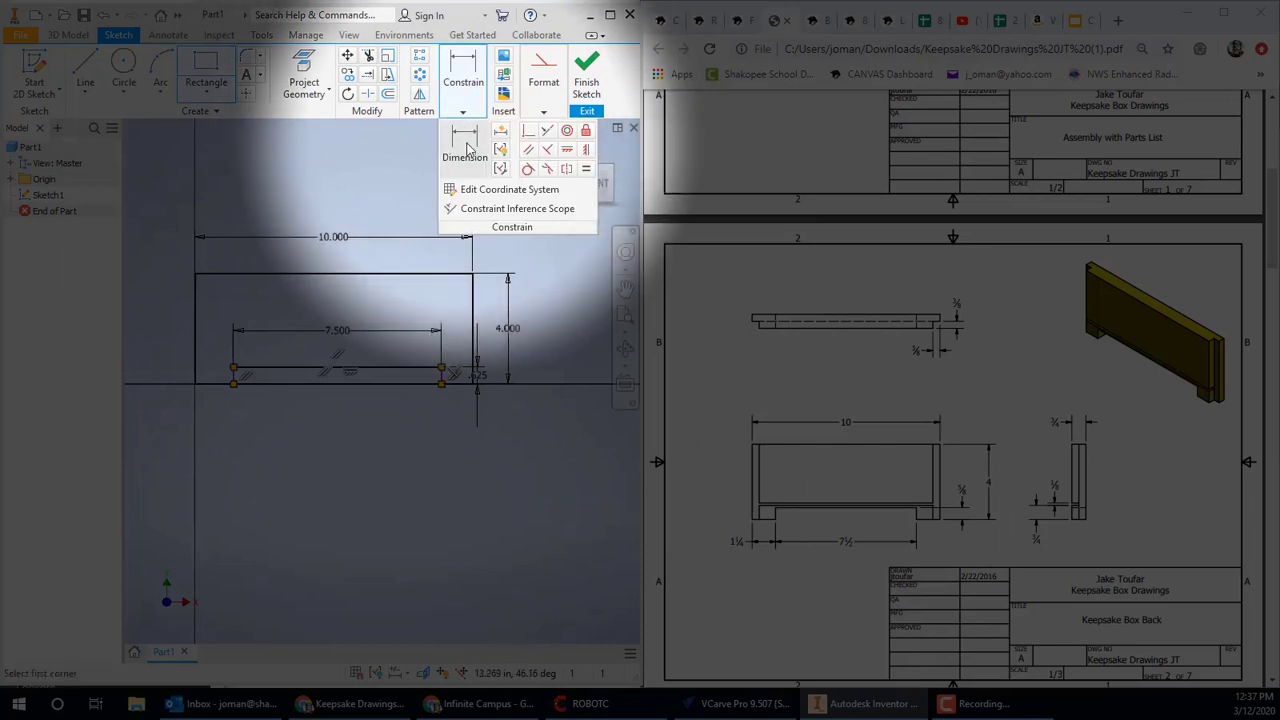
click(466, 148)
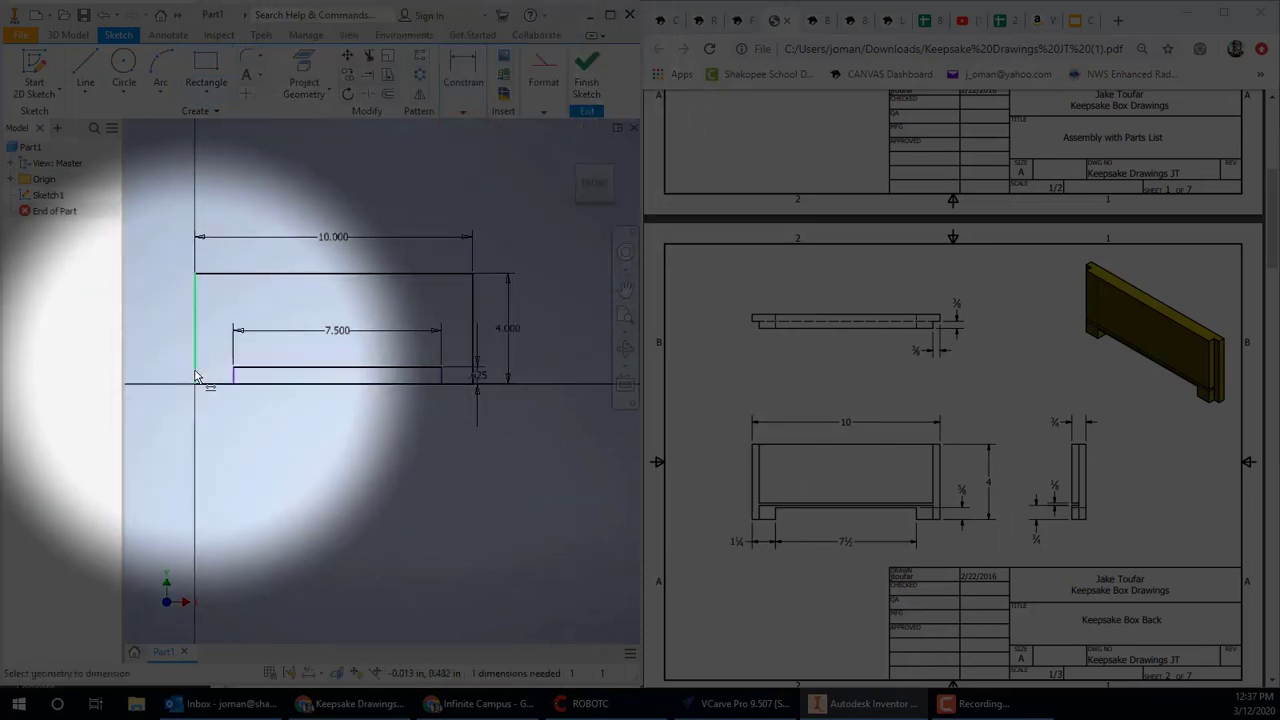
click(195, 372)
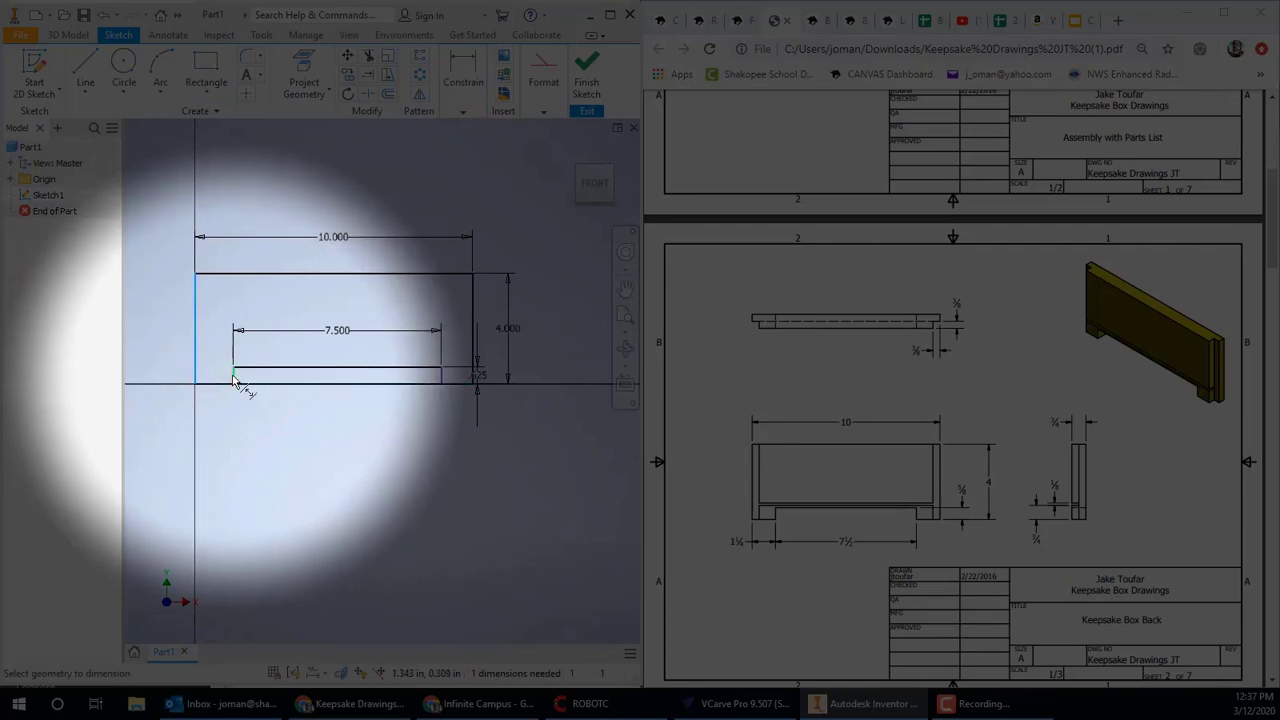
click(232, 376)
click(217, 410)
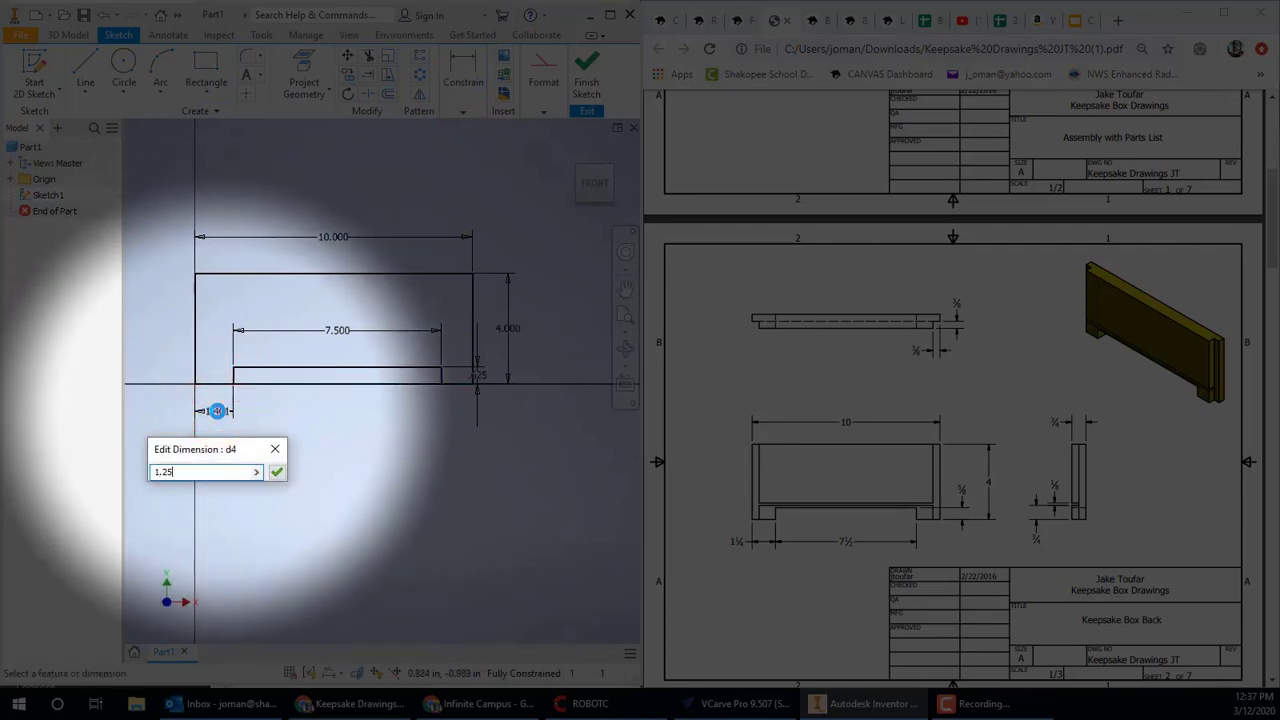
text(1.25)
key(Return)
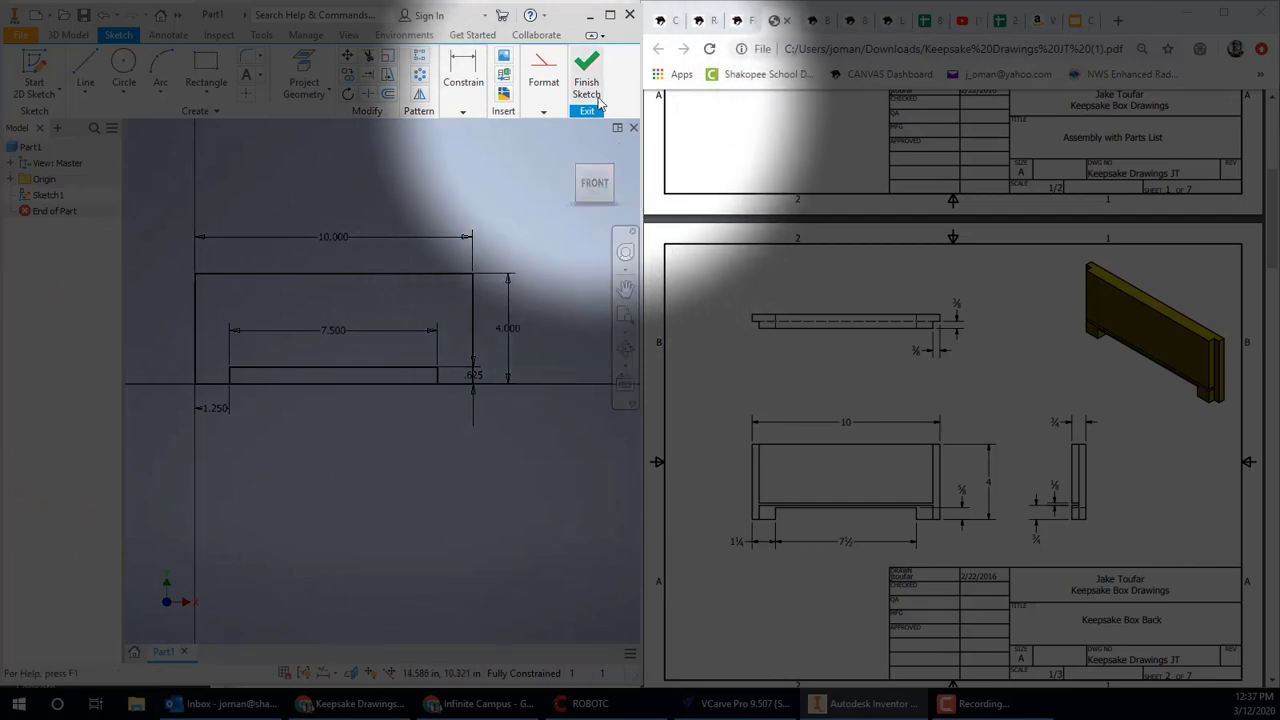
Finish the sketch and extrude the notched profile 0.75 inch as Extrusion1
click(587, 72)
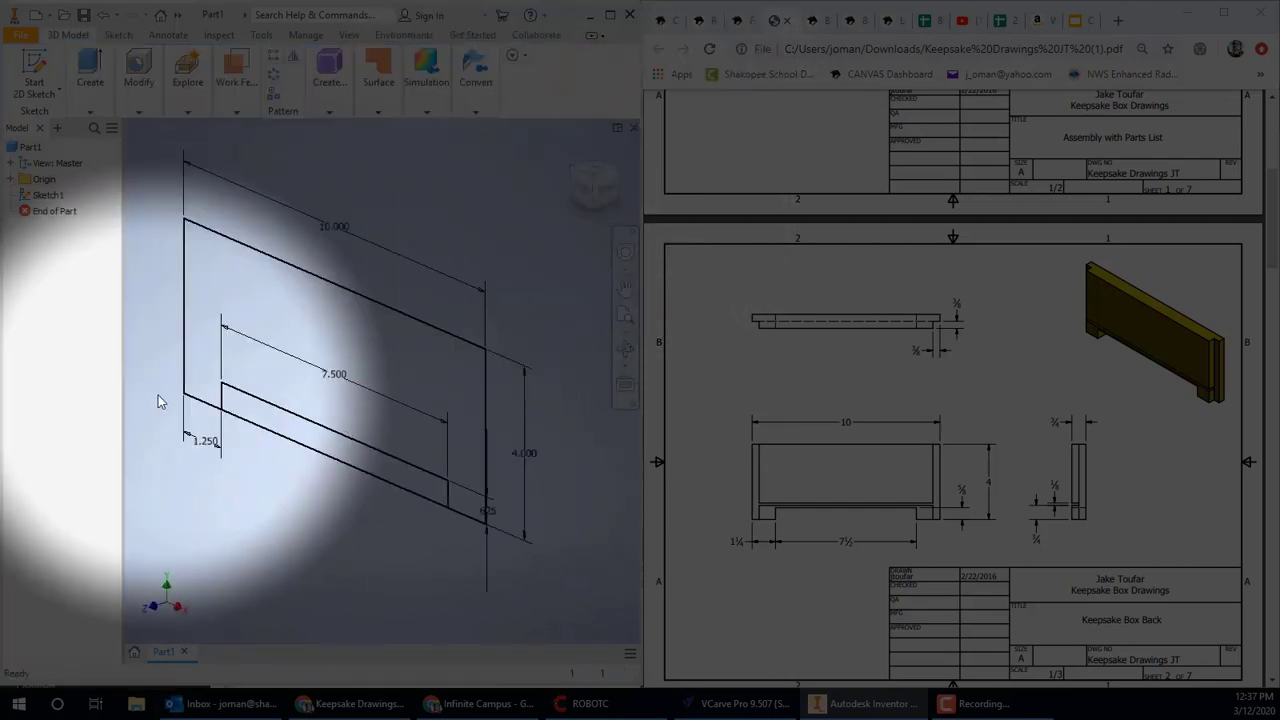
scroll(185, 385, up, 3)
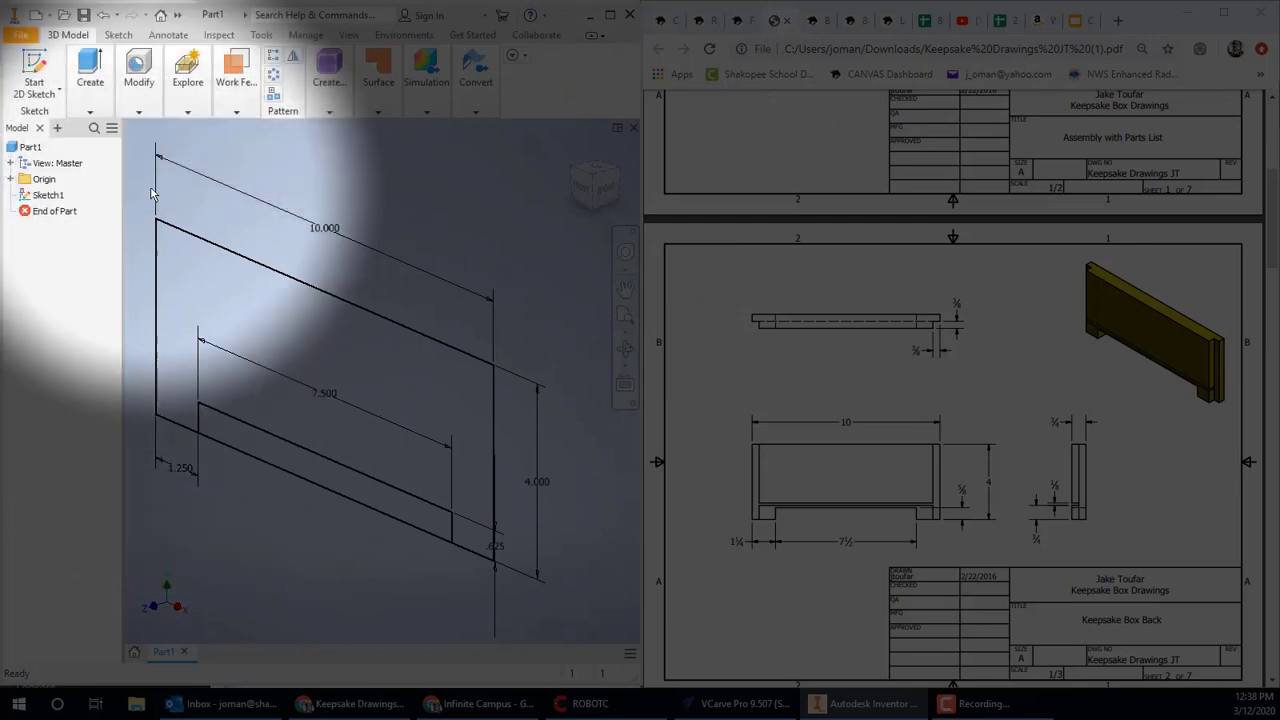
click(88, 108)
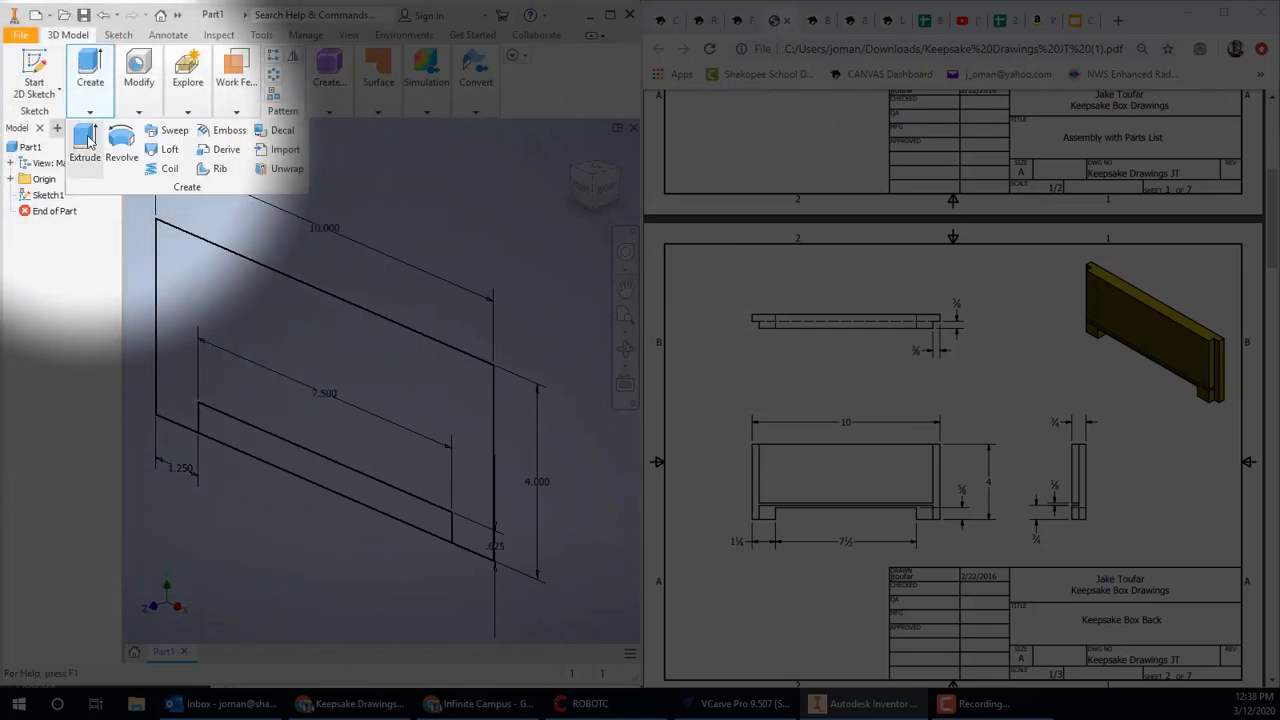
click(87, 147)
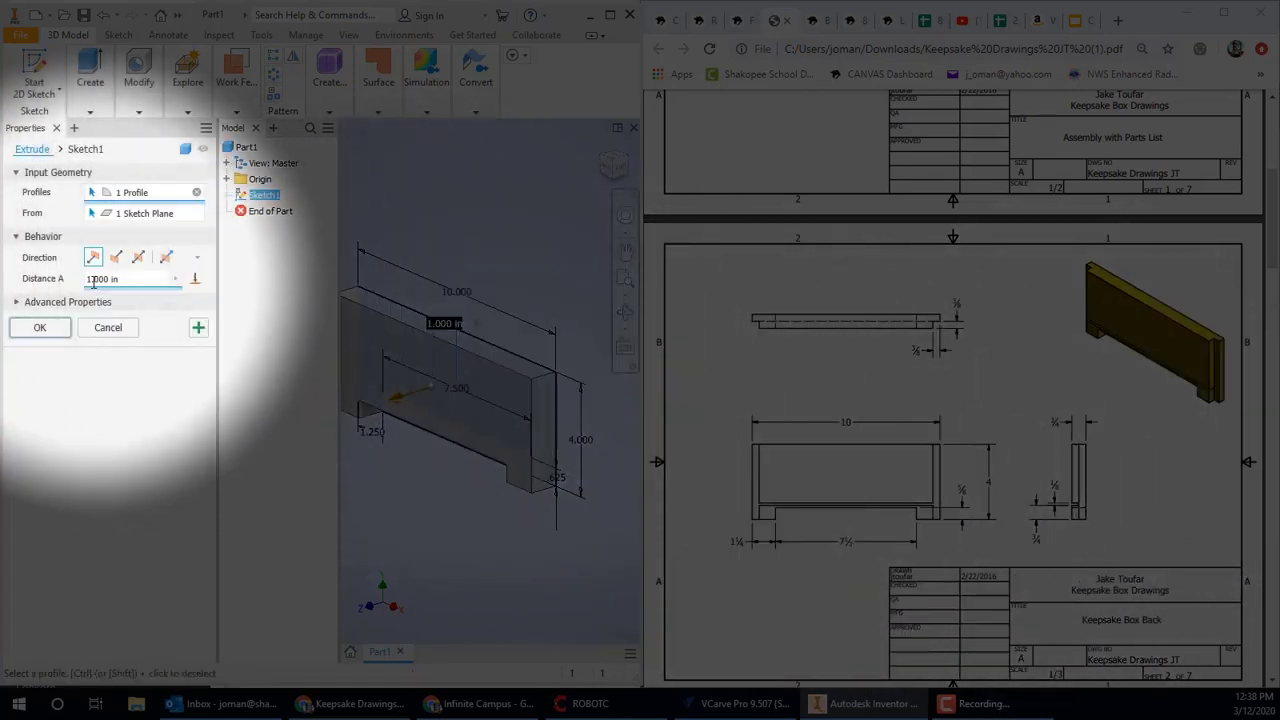
click(123, 278)
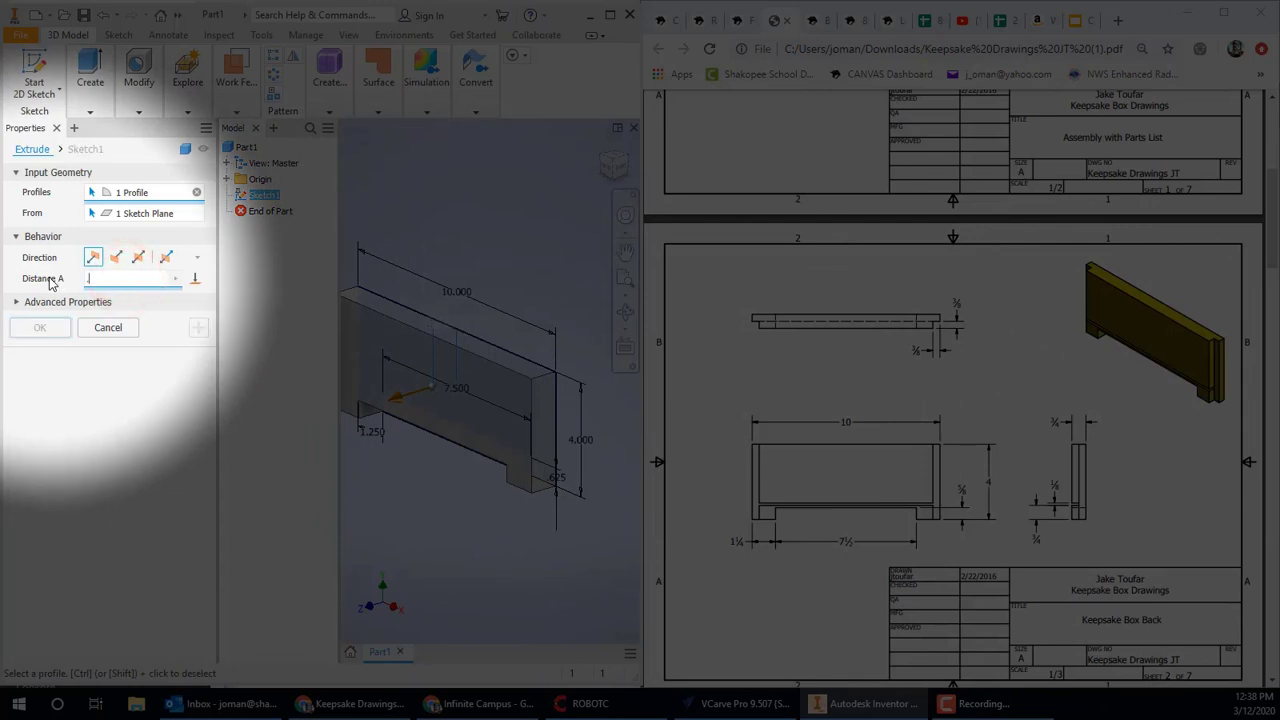
text(.75)
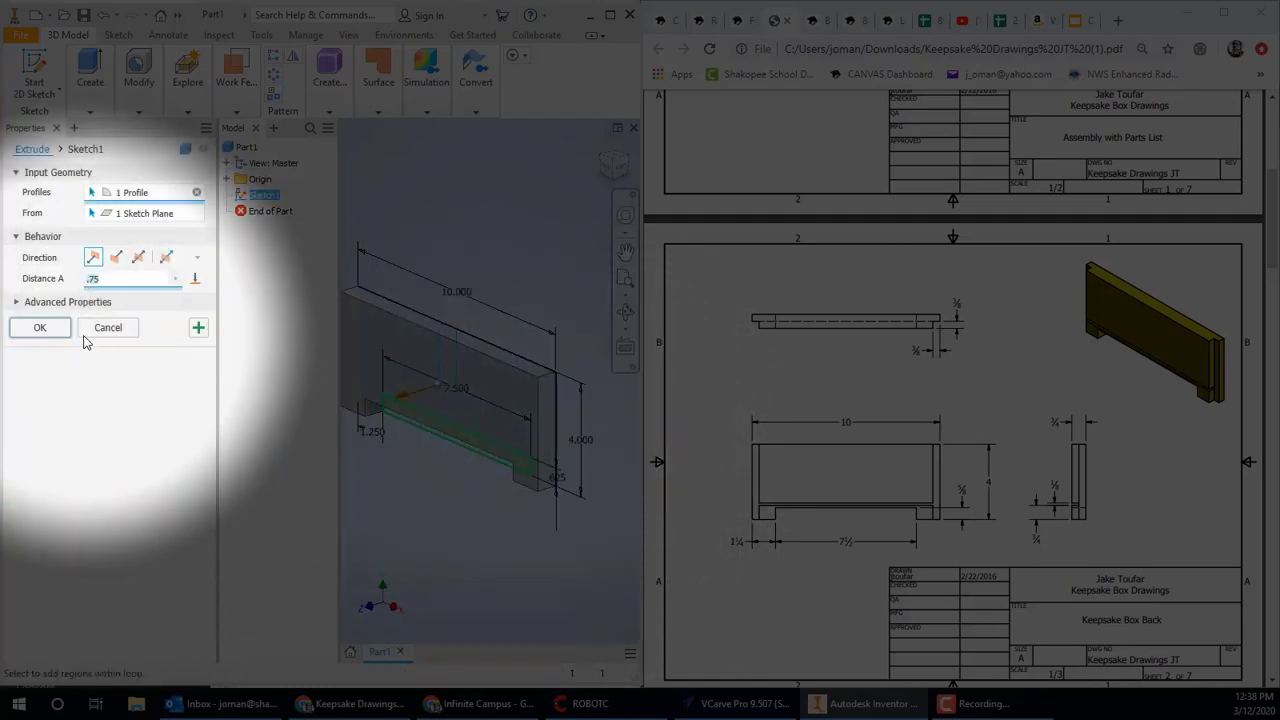
click(40, 328)
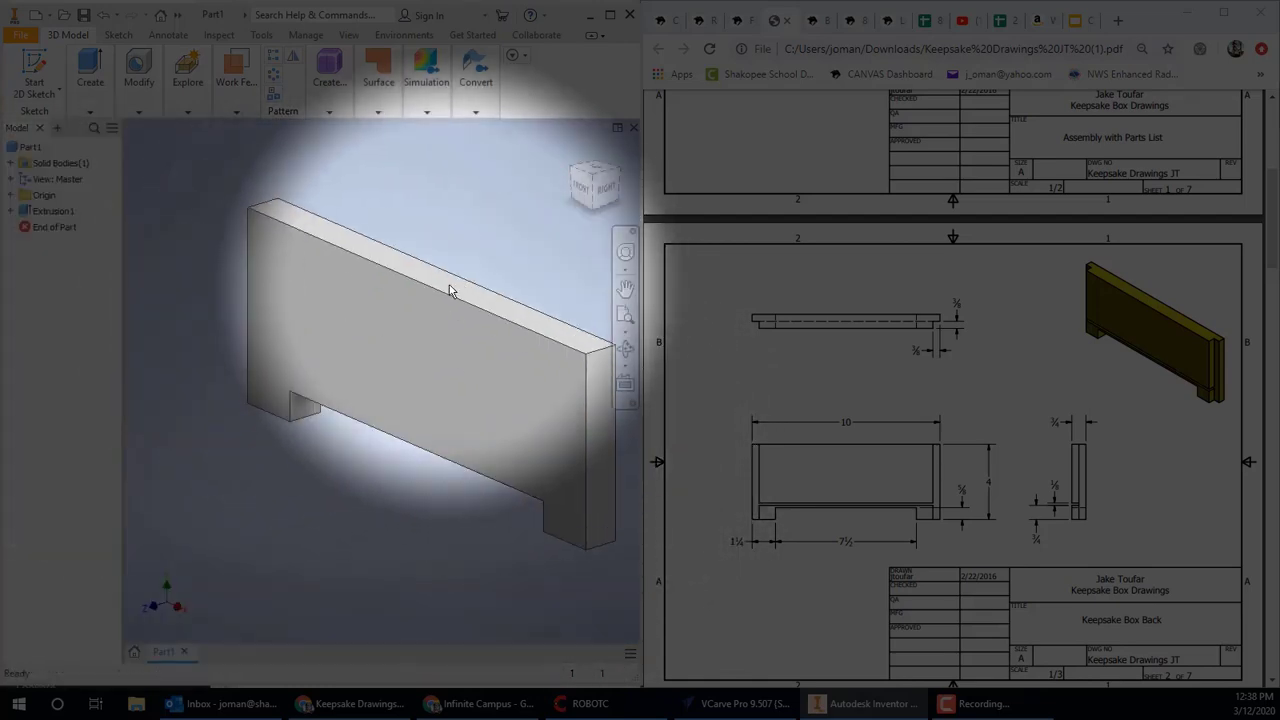
Start a new sketch on the front face of the box back
click(139, 70)
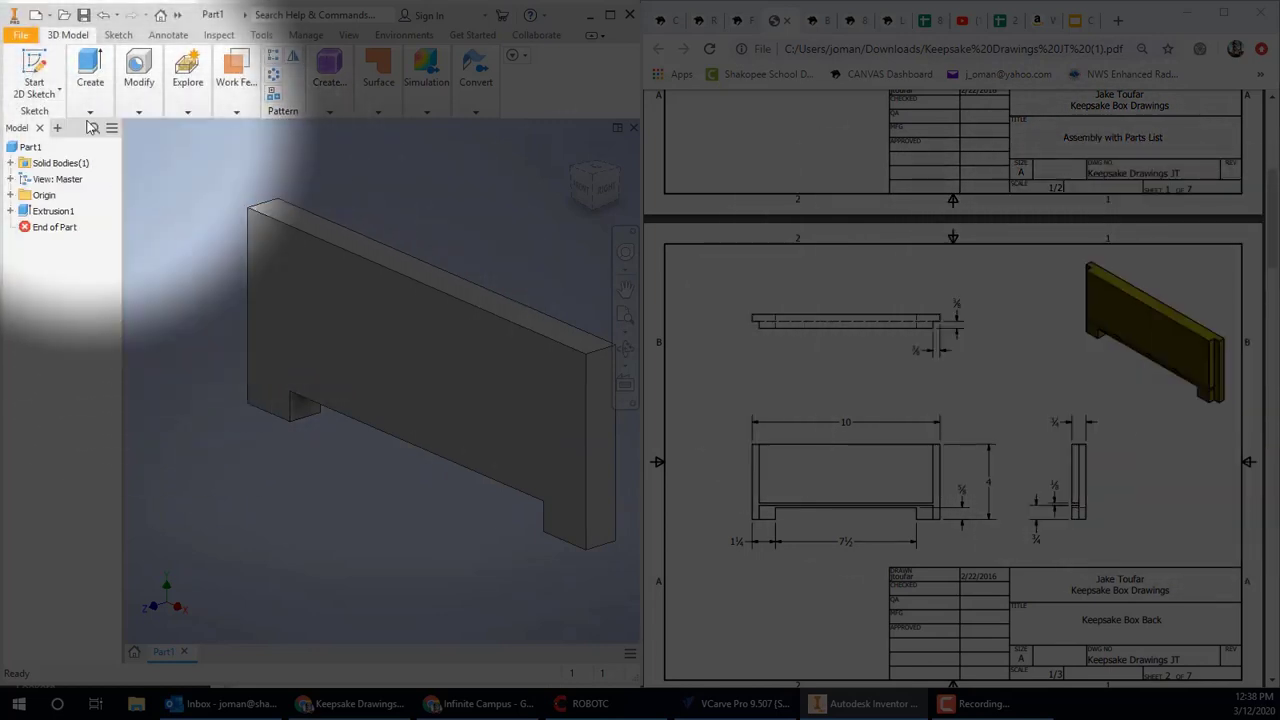
click(33, 75)
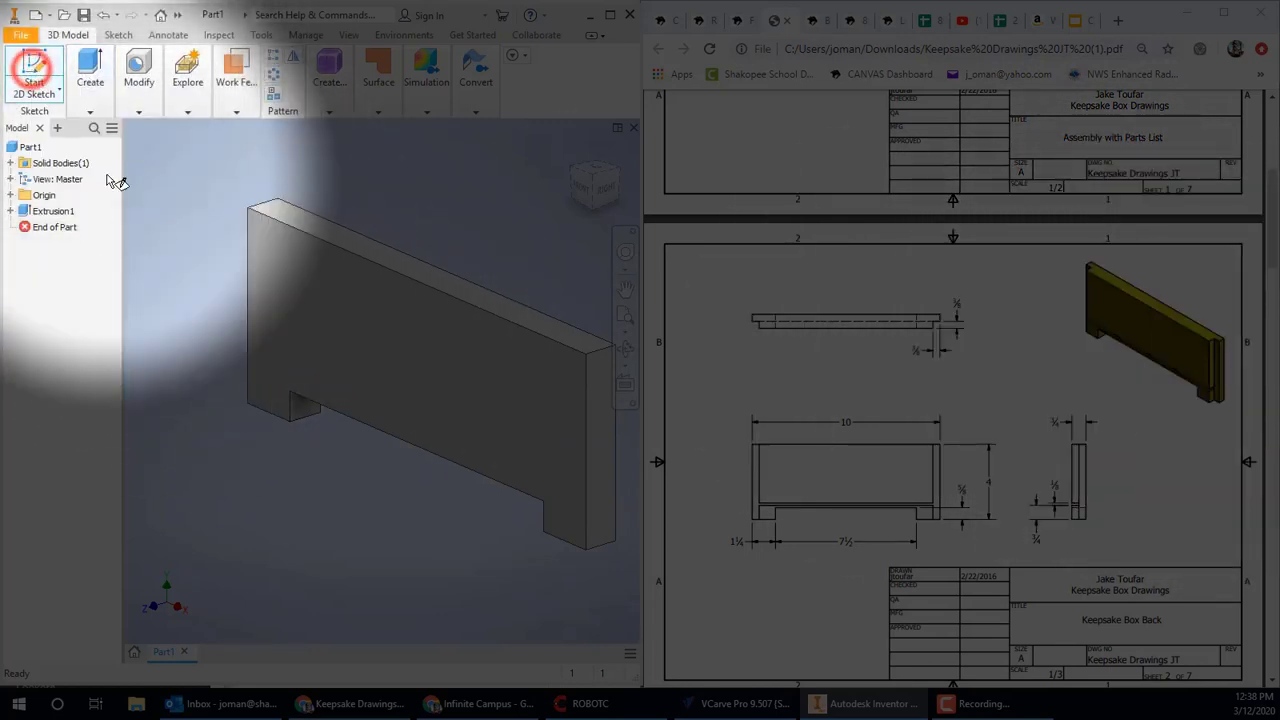
click(410, 359)
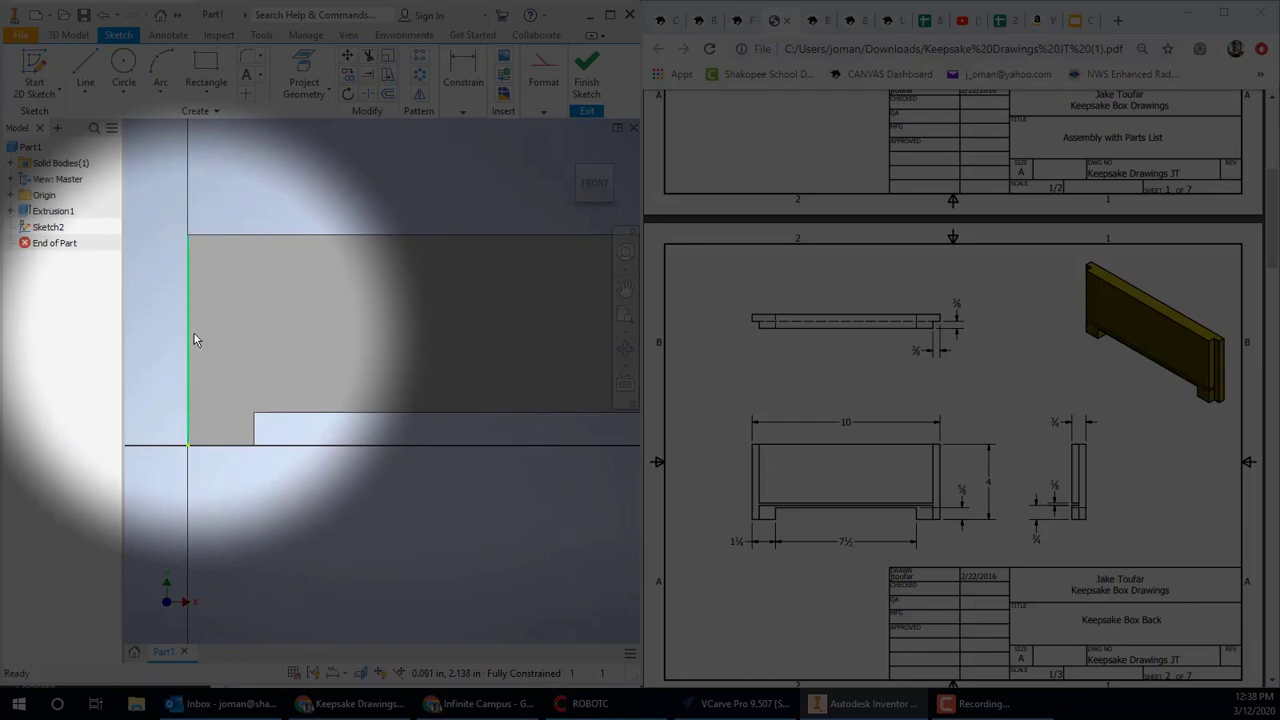
scroll(193, 340, up, 4)
scroll(202, 337, down, 3)
scroll(203, 335, up, 2)
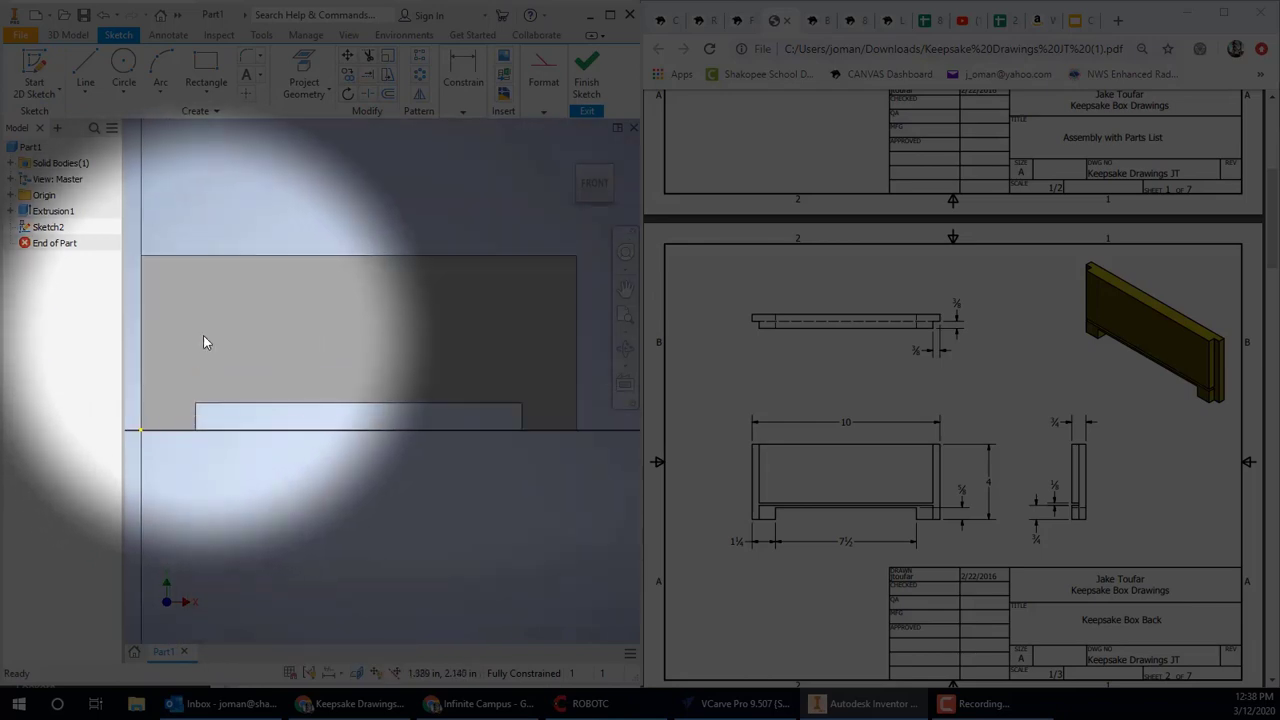
Draw 0.375 by 4 inch rectangles along the left and right ends of the board
click(208, 66)
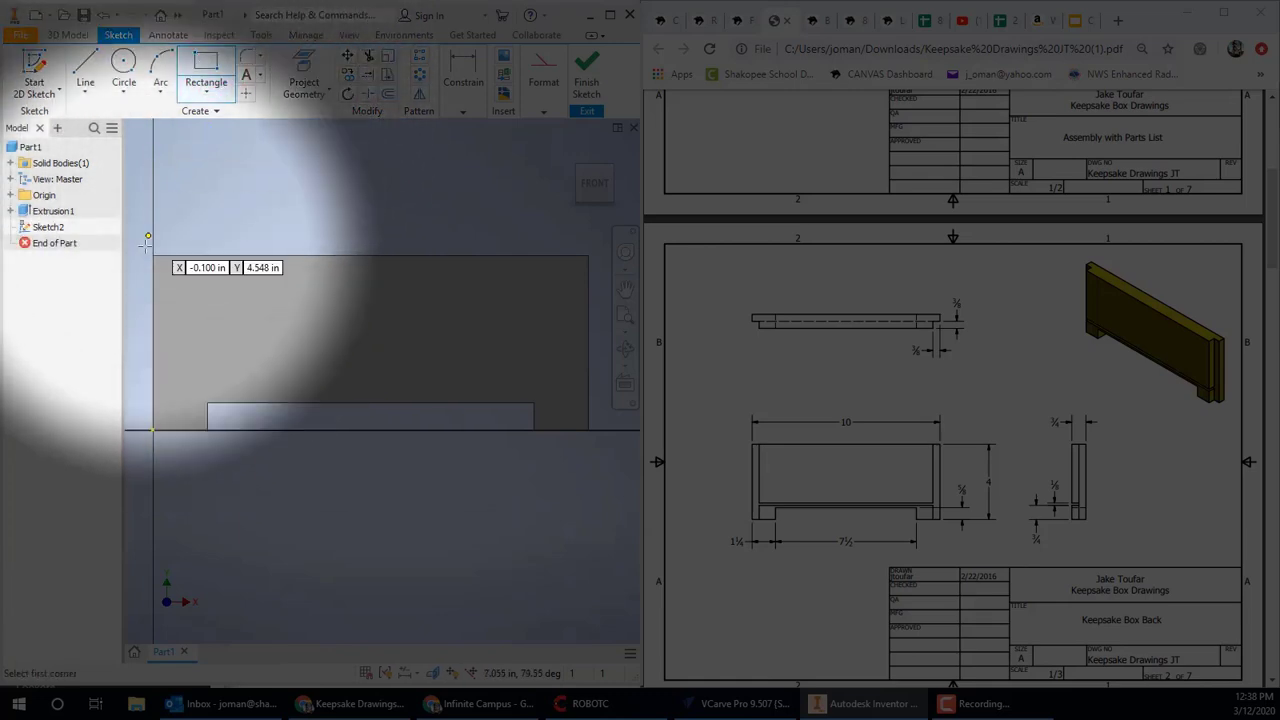
click(152, 257)
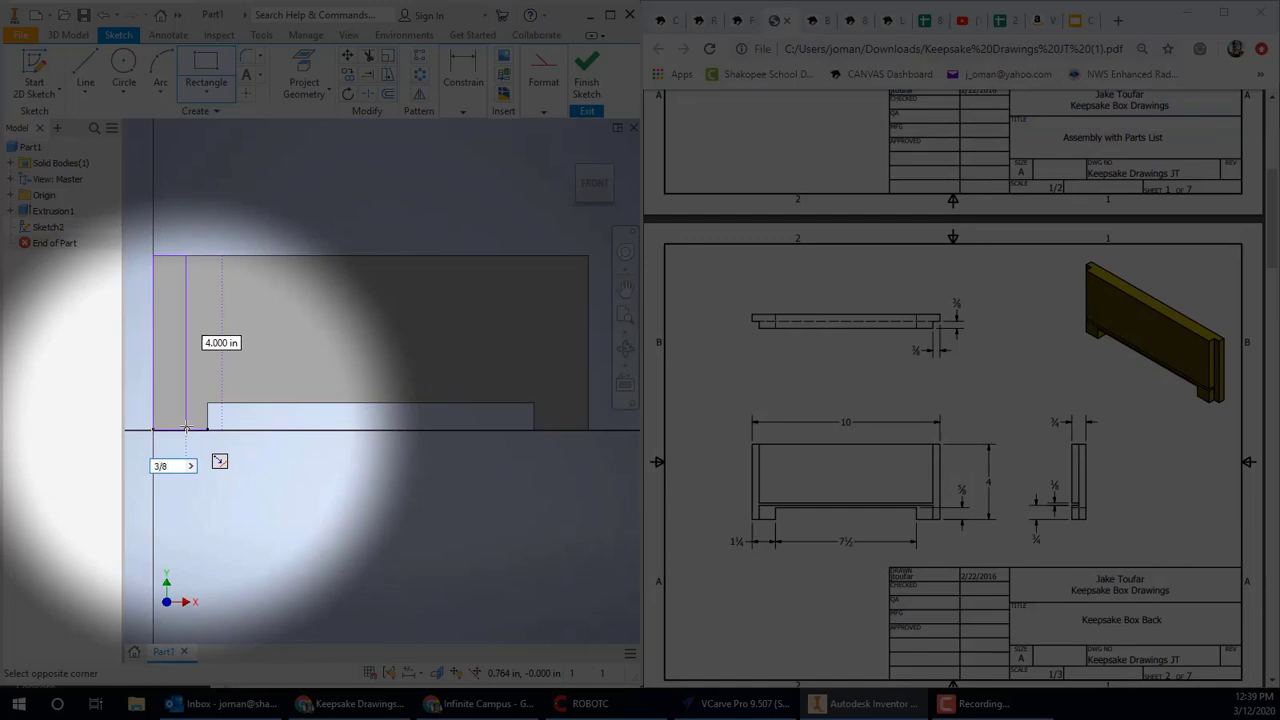
key(Return)
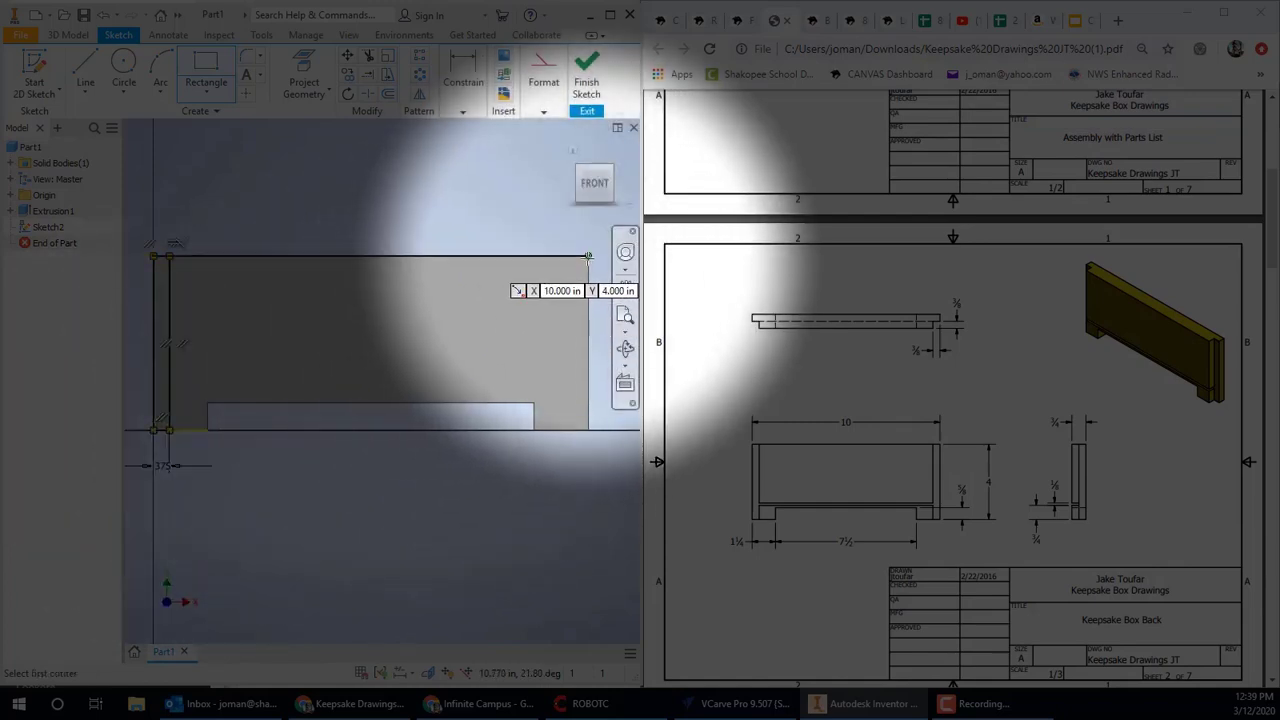
click(588, 256)
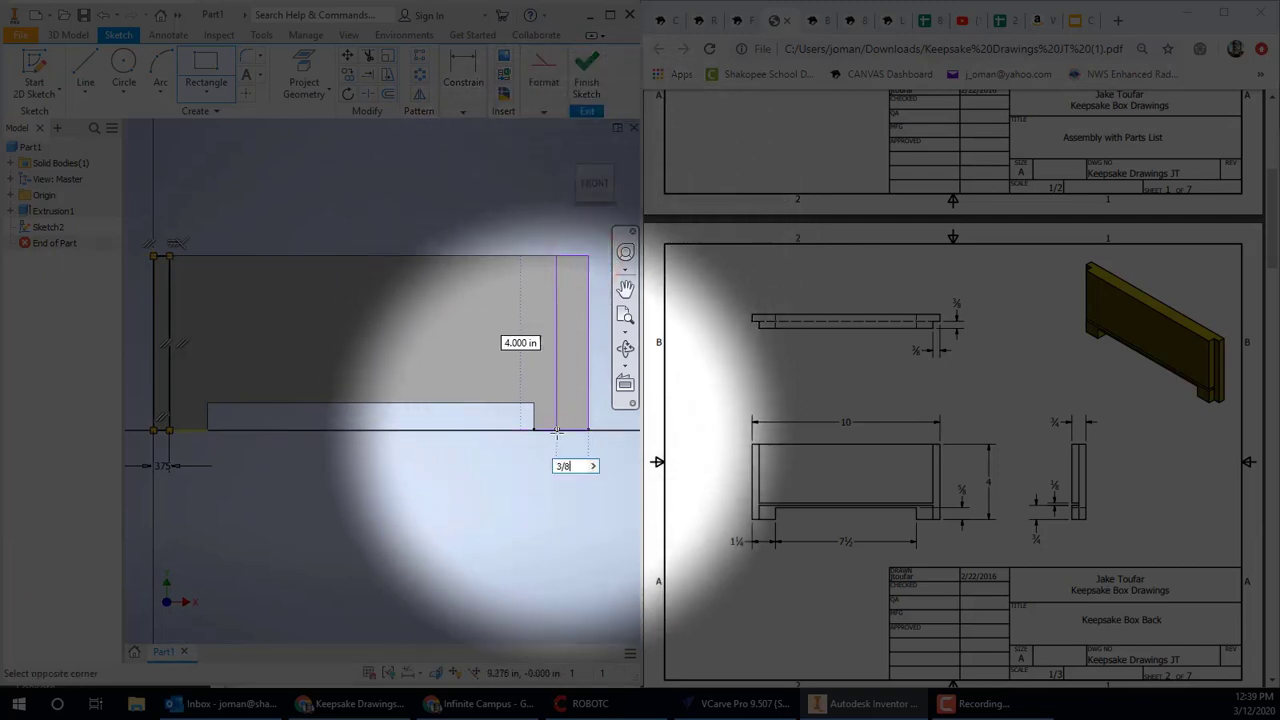
key(Return)
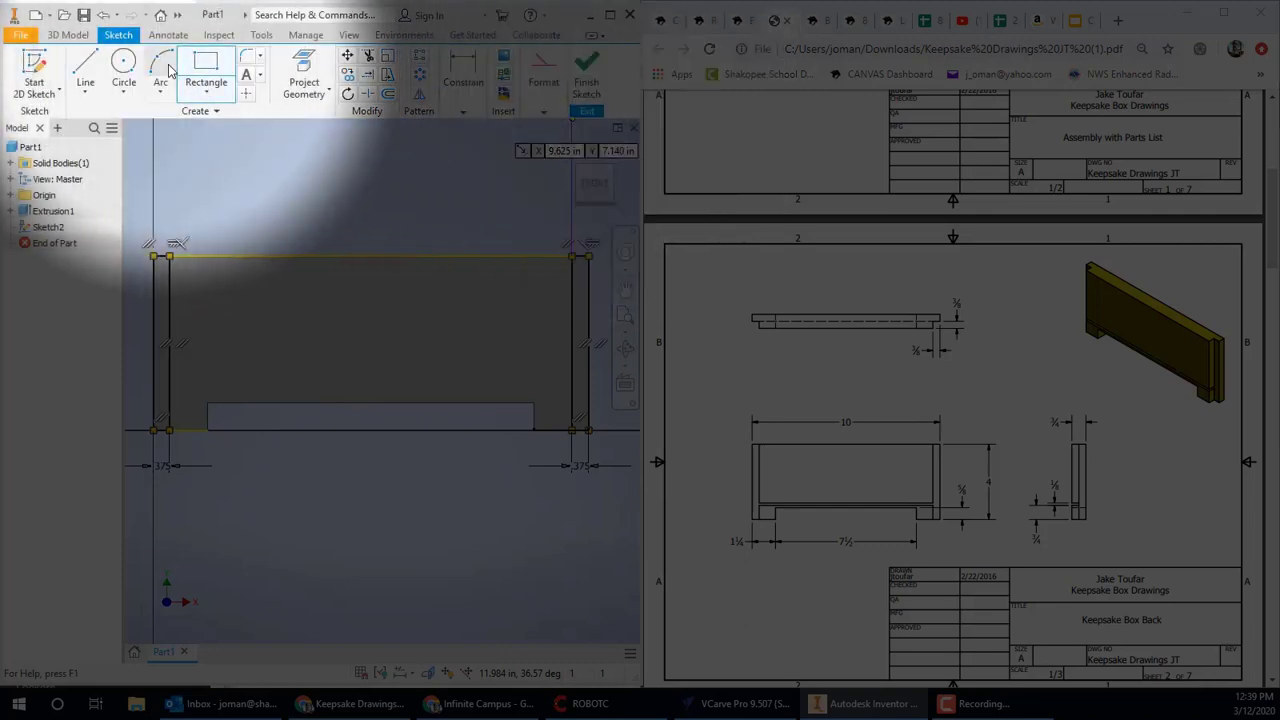
Draw a thin strip between the end strips and dimension its thickness to 1/8 inch
click(205, 70)
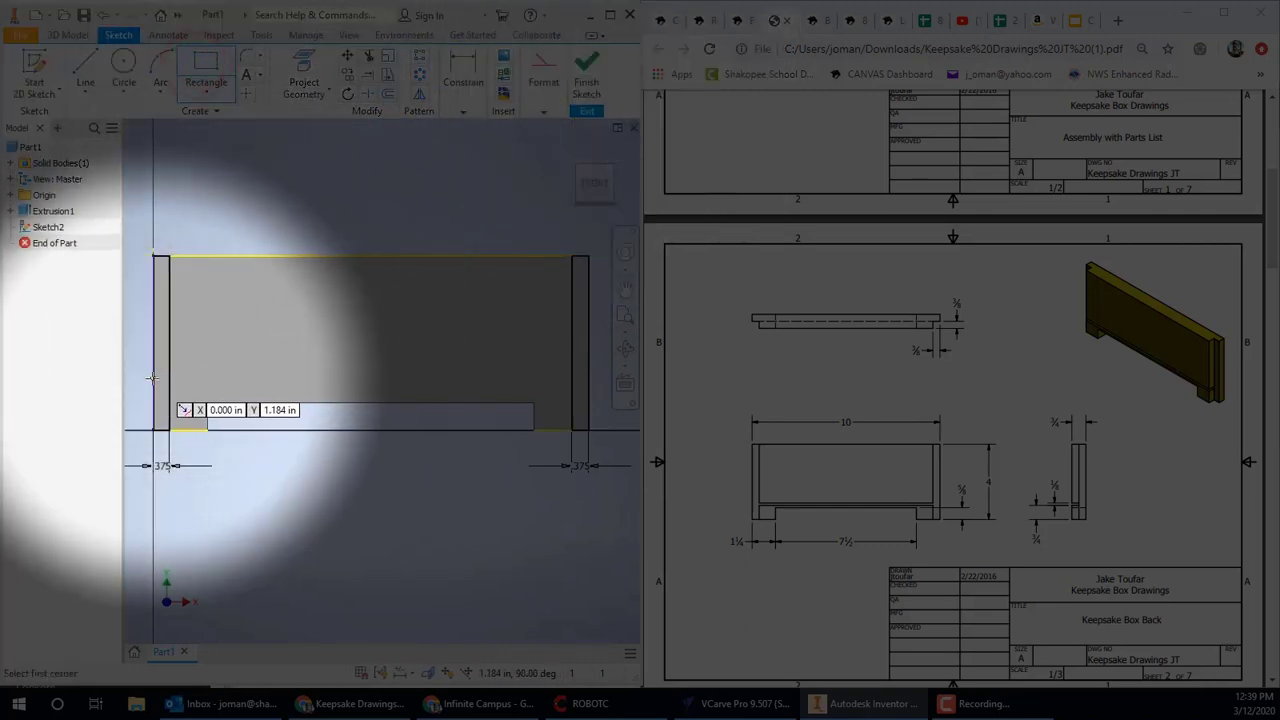
click(150, 378)
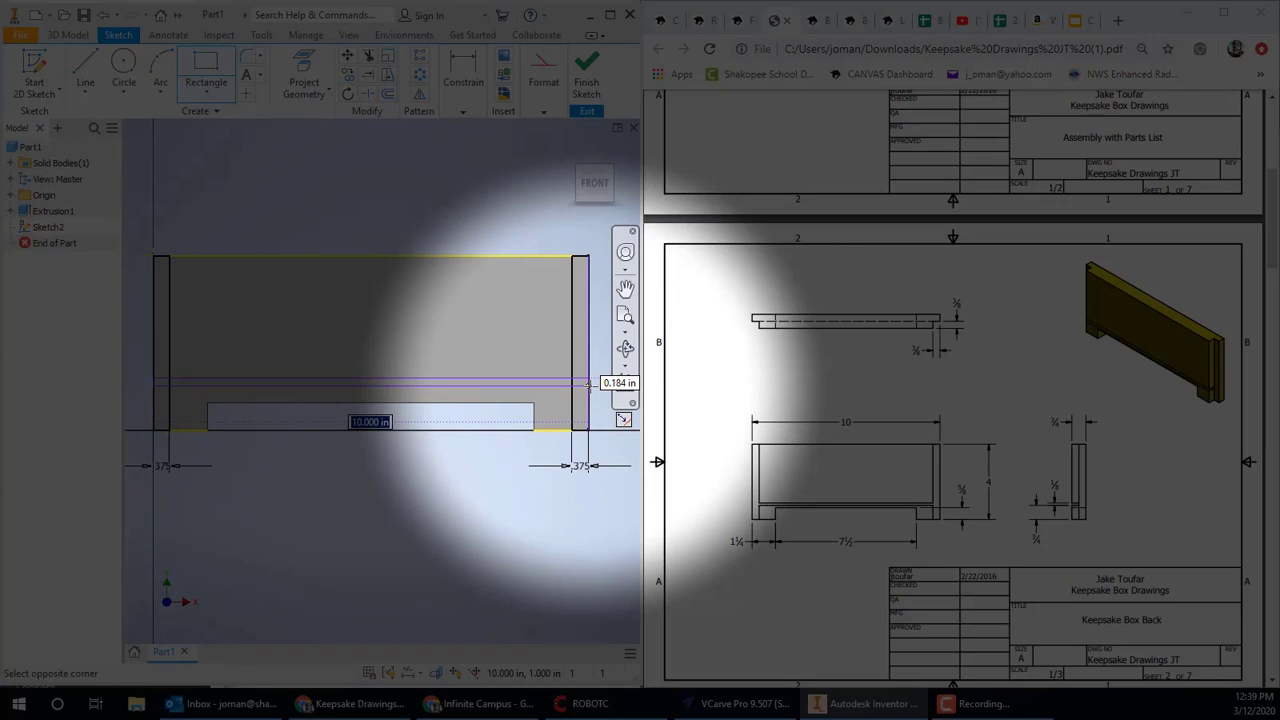
click(590, 386)
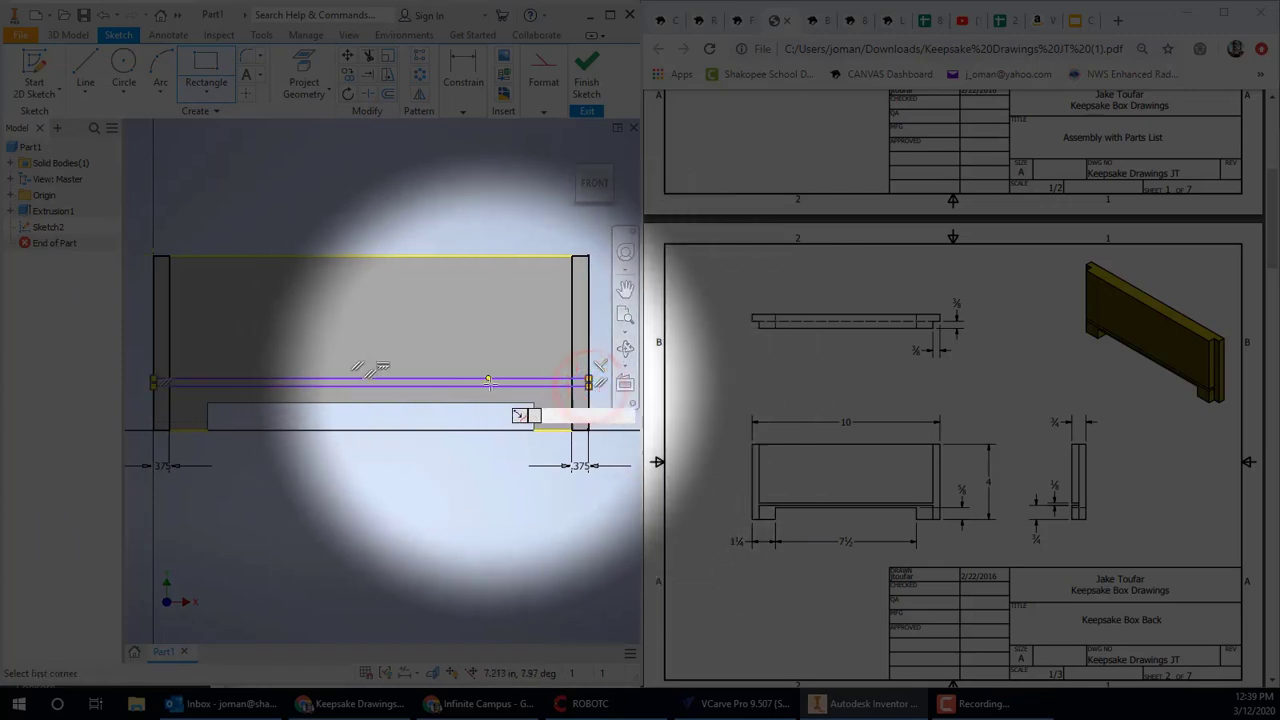
click(153, 377)
click(452, 90)
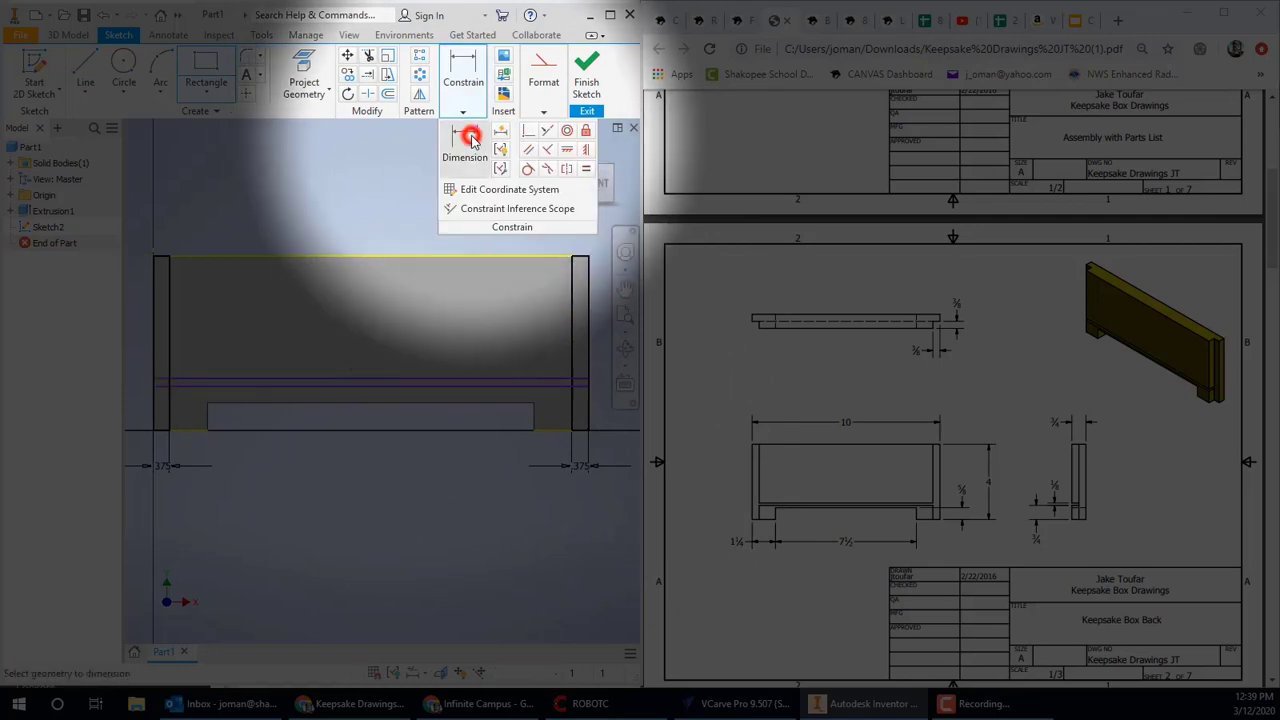
click(509, 380)
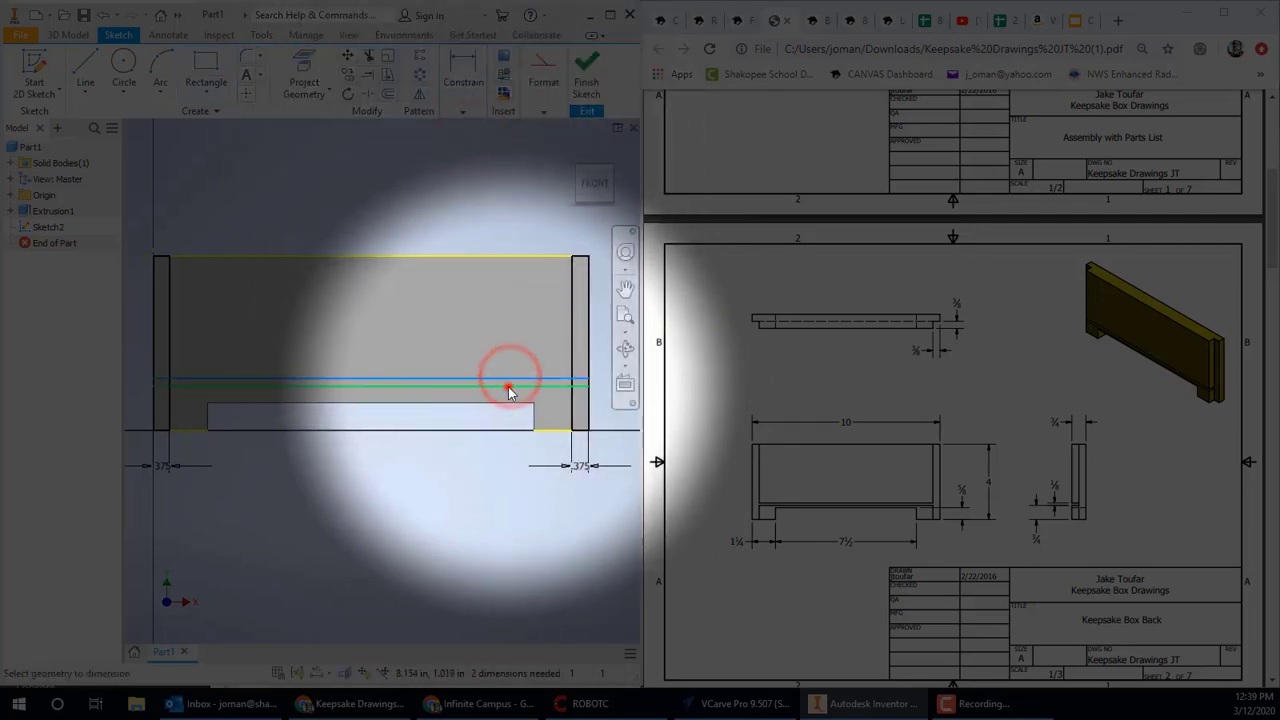
click(508, 386)
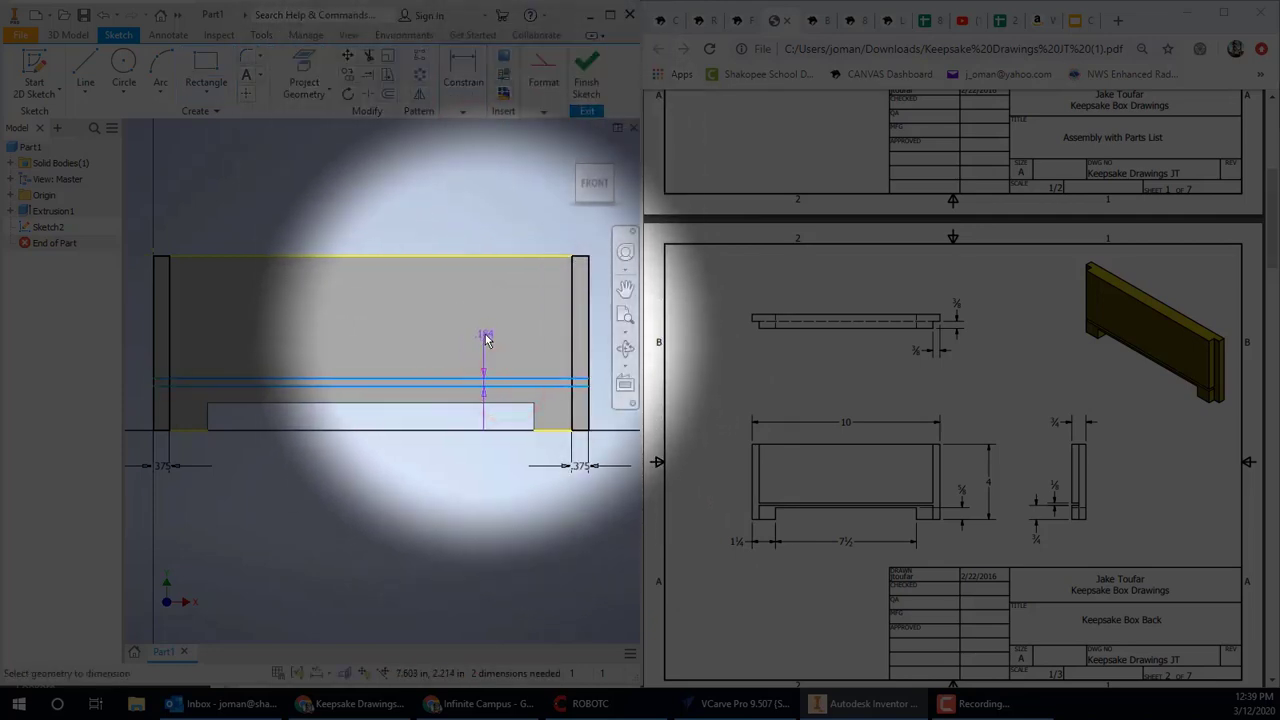
click(485, 340)
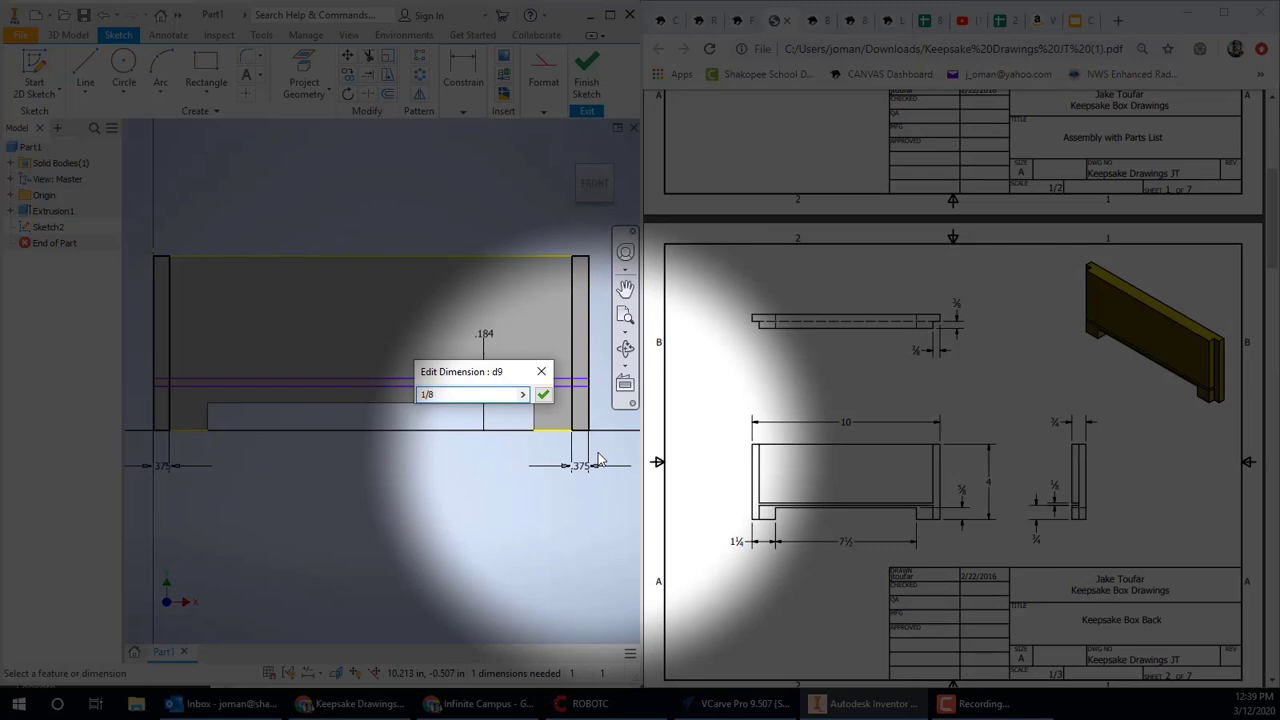
key(Return)
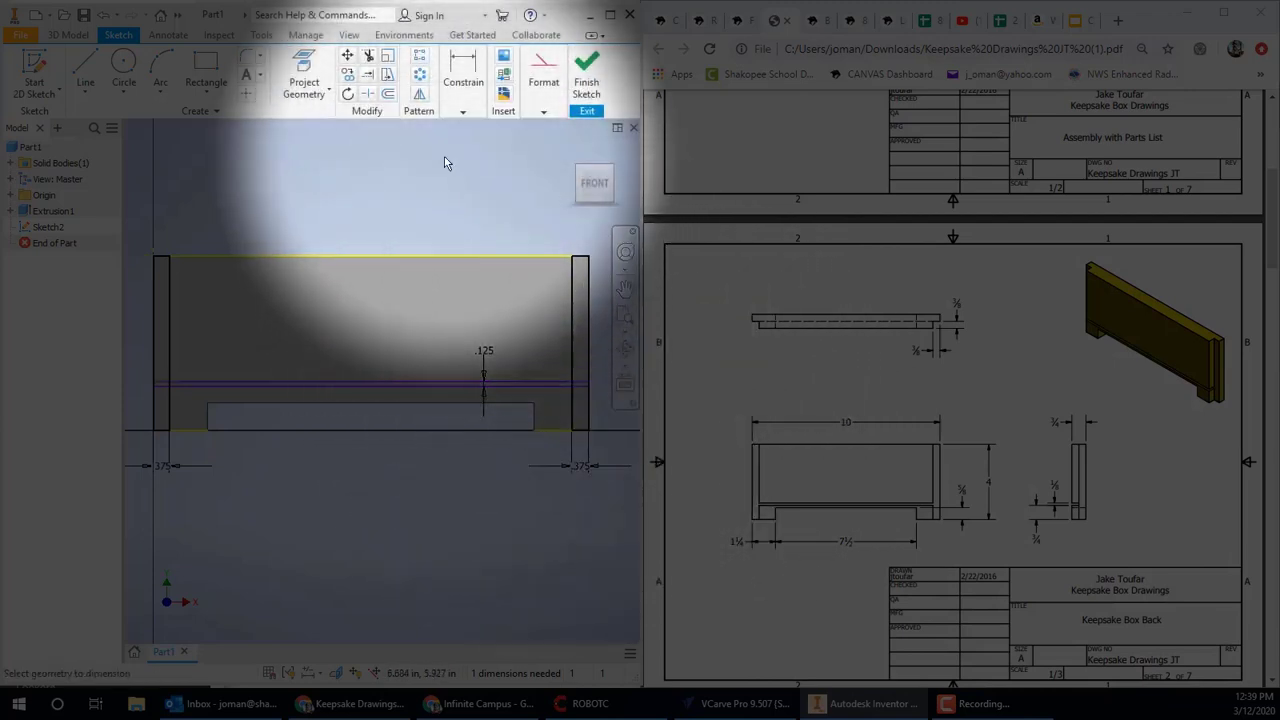
Dimension the strip 3/4 inch above the bottom edge, fully constraining the sketch
click(463, 111)
click(462, 137)
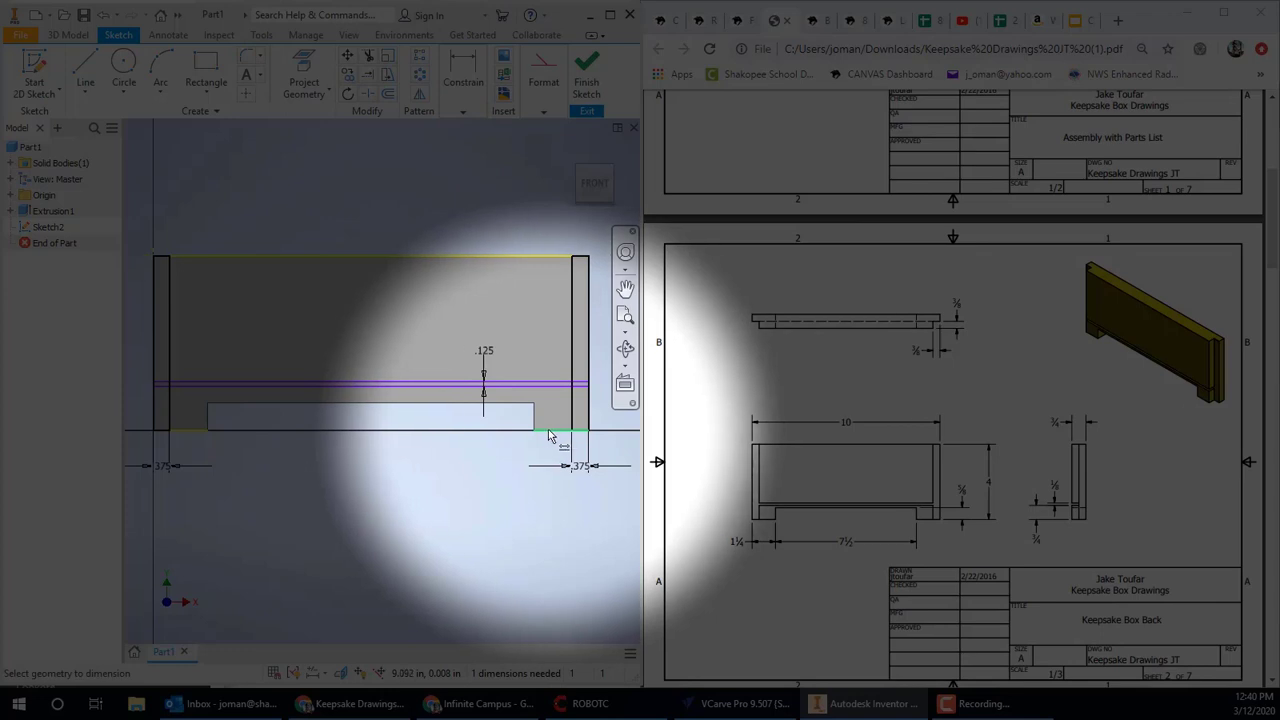
click(549, 432)
click(551, 383)
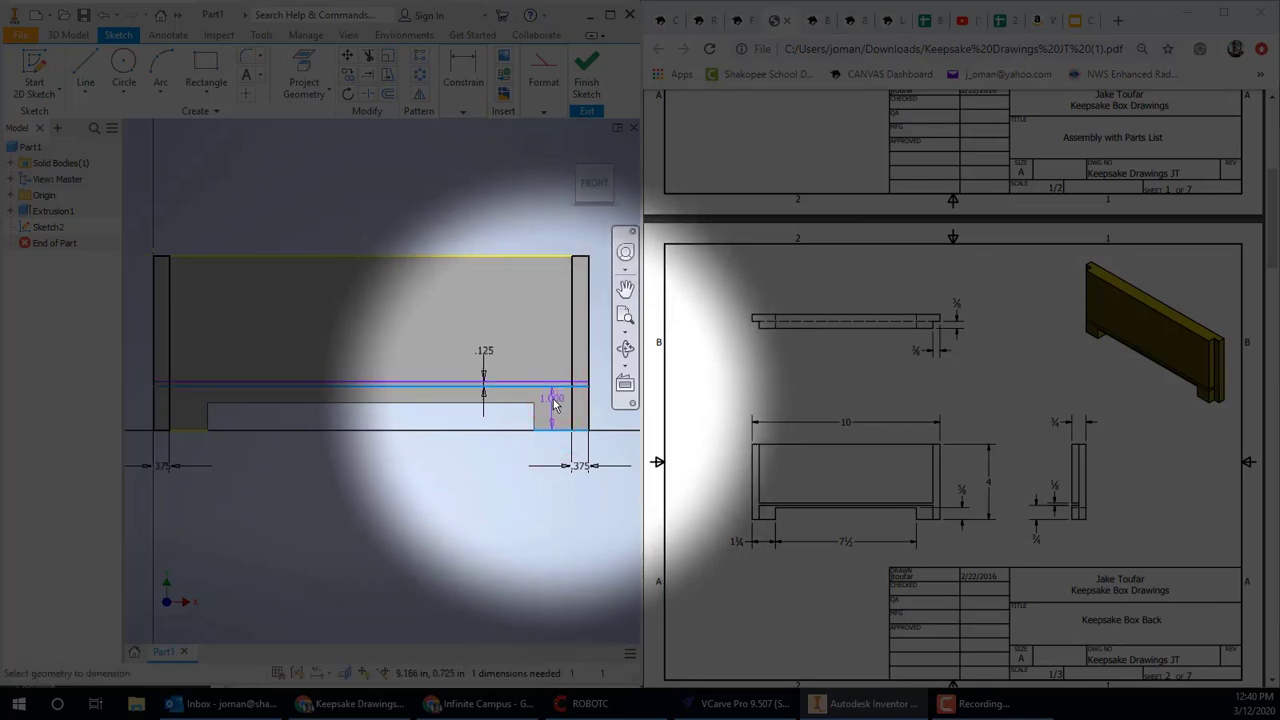
middle_drag(569, 410, 340, 420)
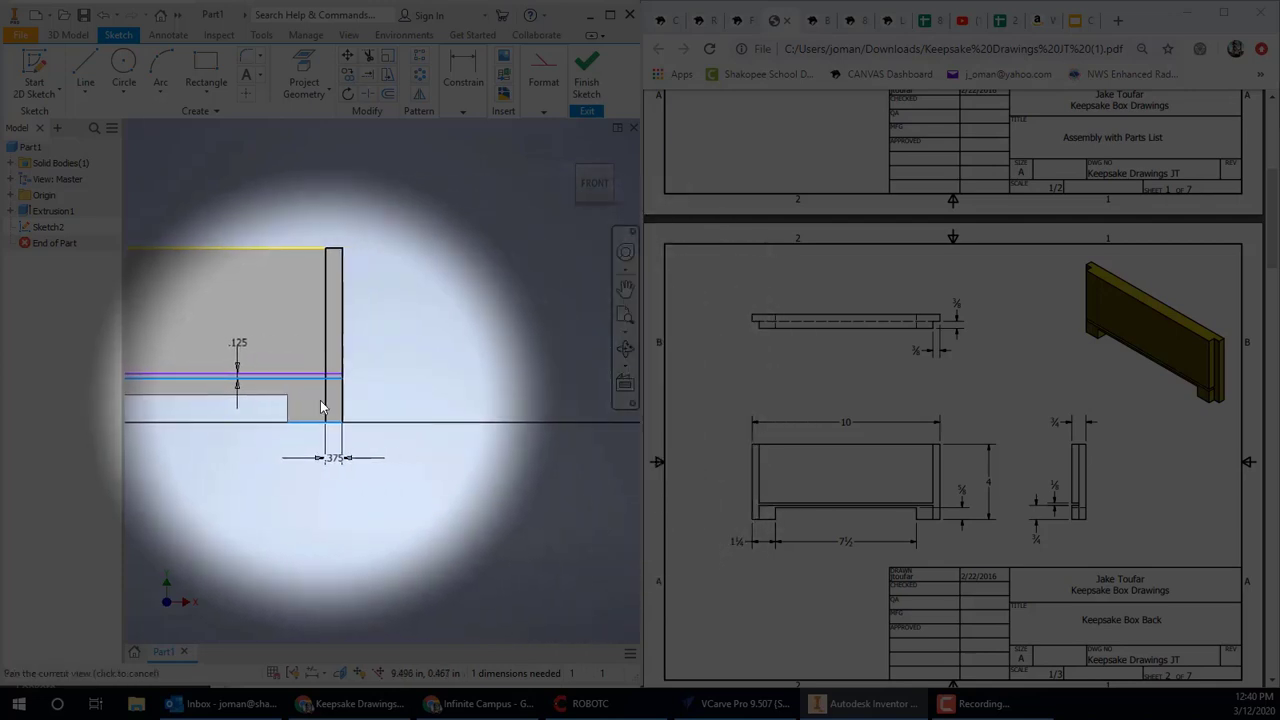
click(451, 404)
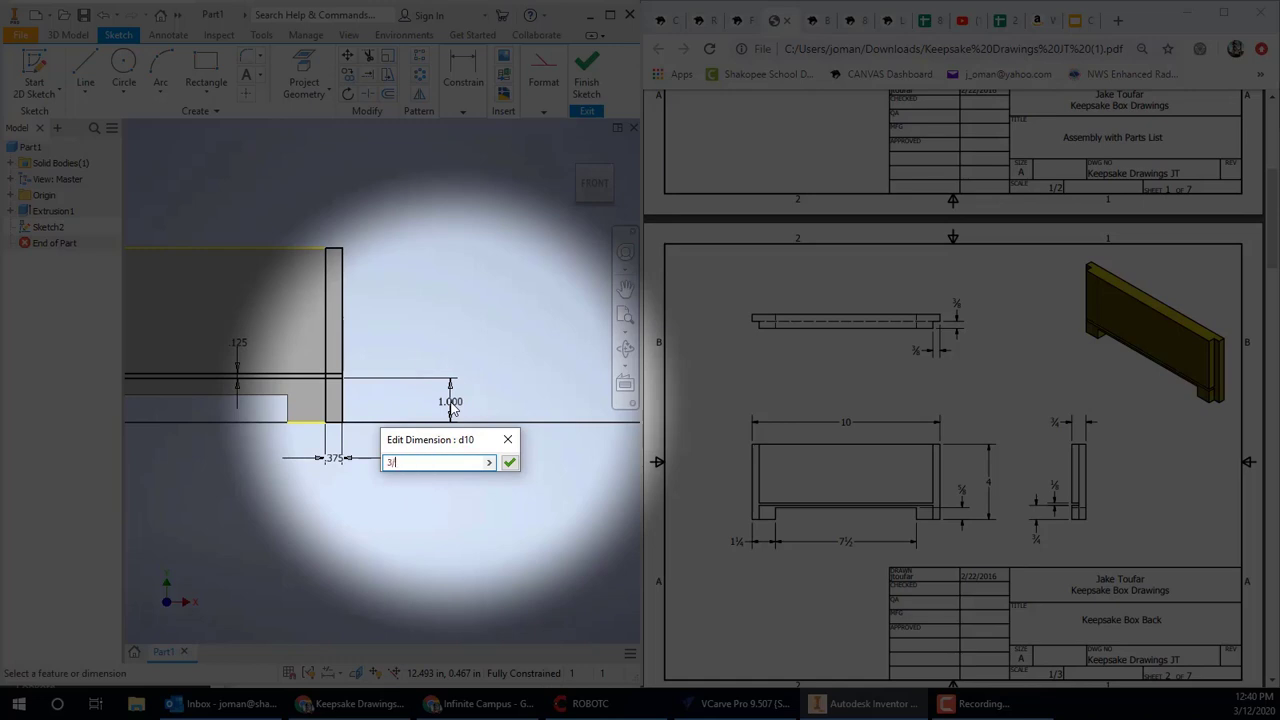
key(Return)
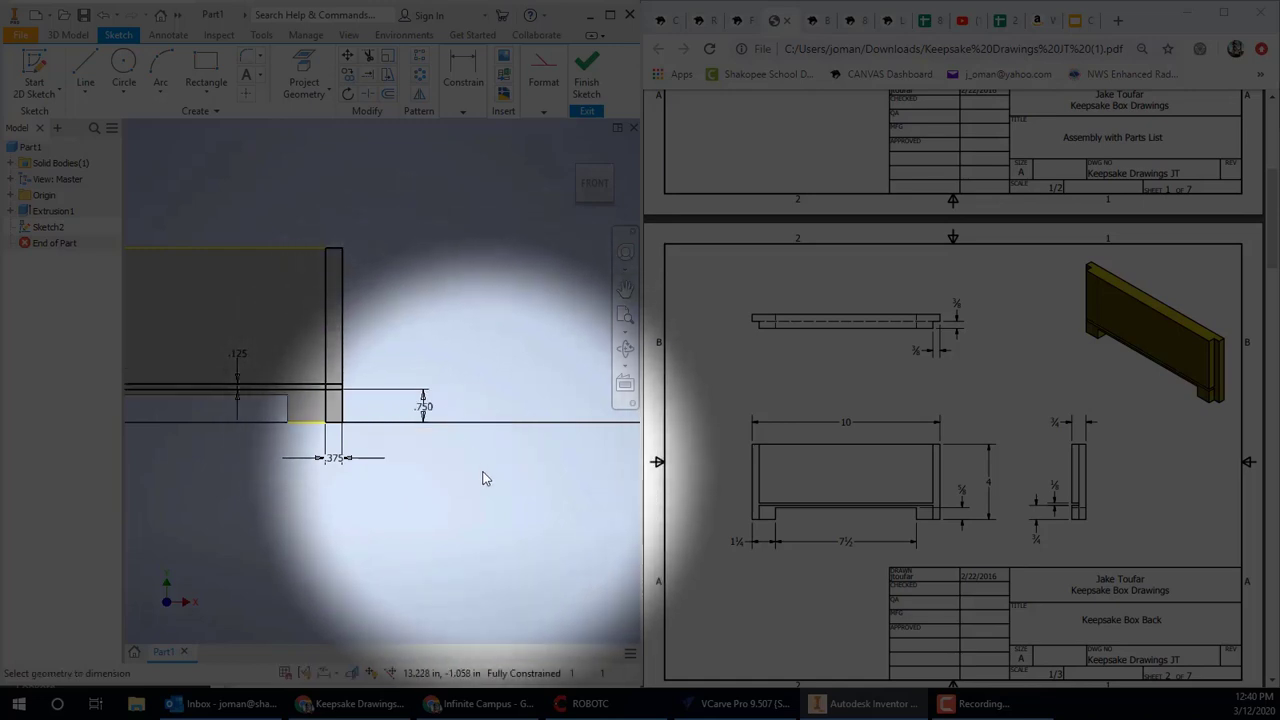
Finish the sketch and select both end strips and the thin strip as extrude profiles
click(586, 70)
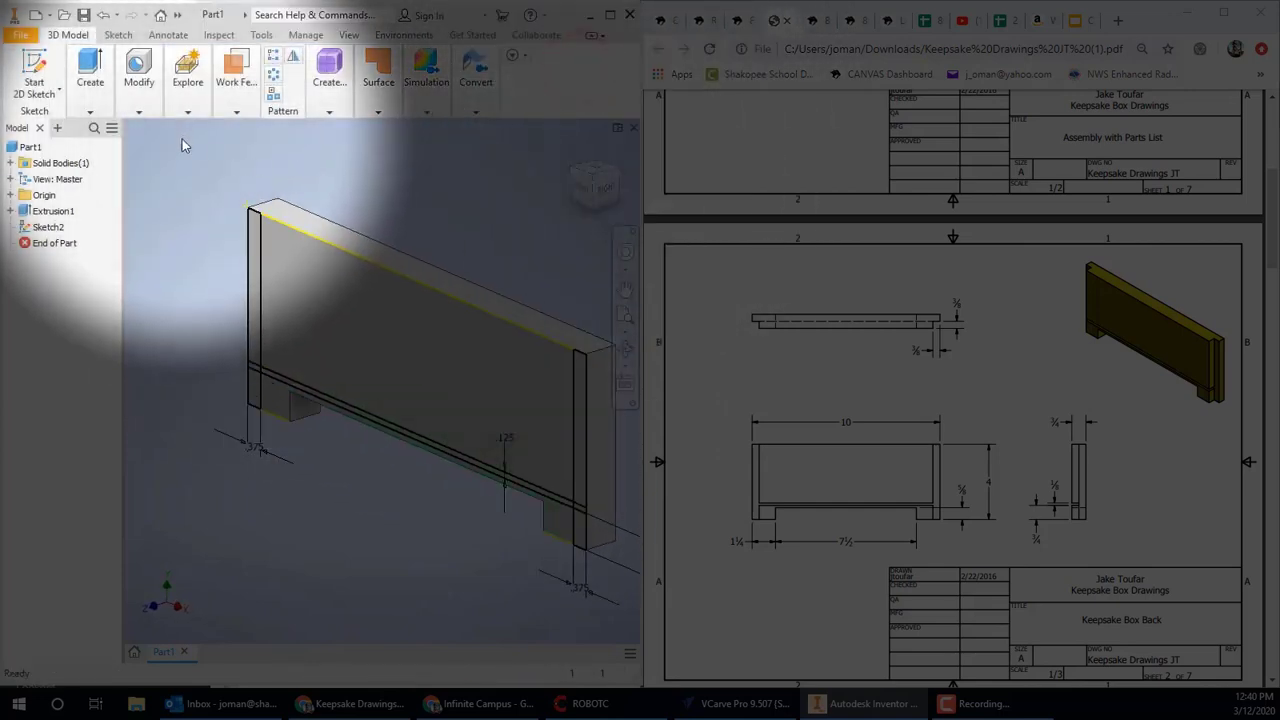
click(90, 75)
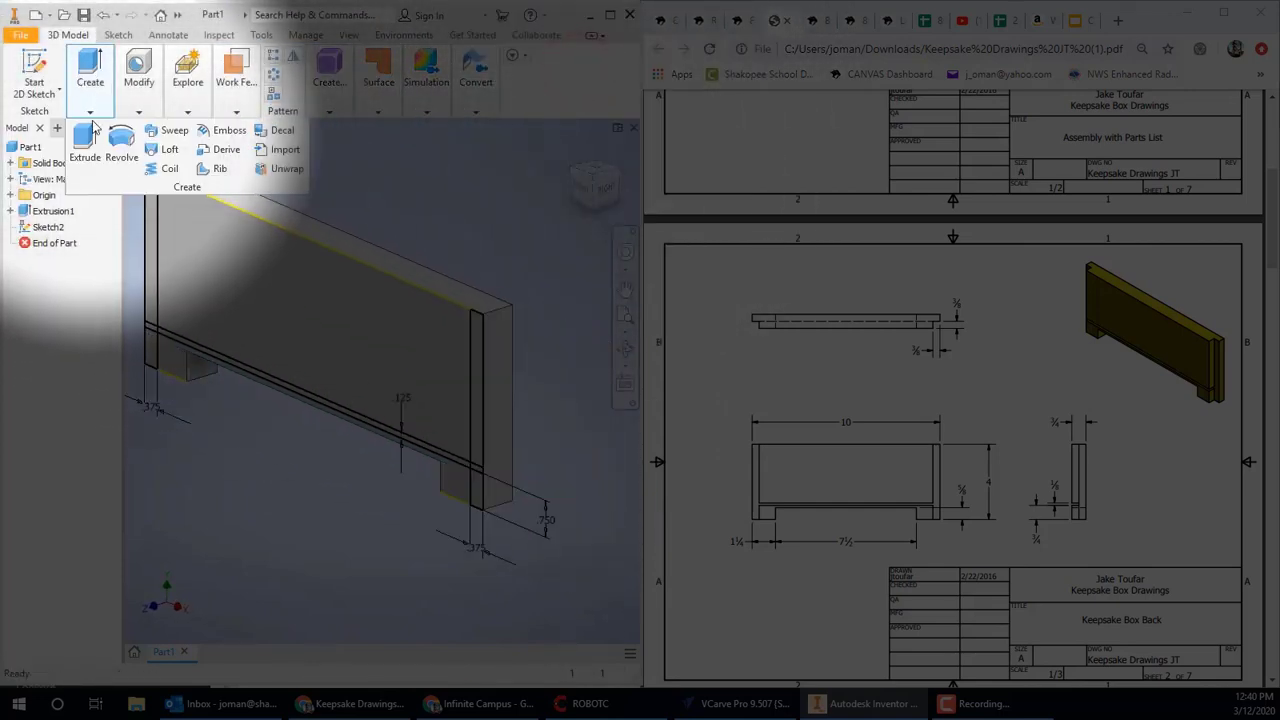
click(85, 135)
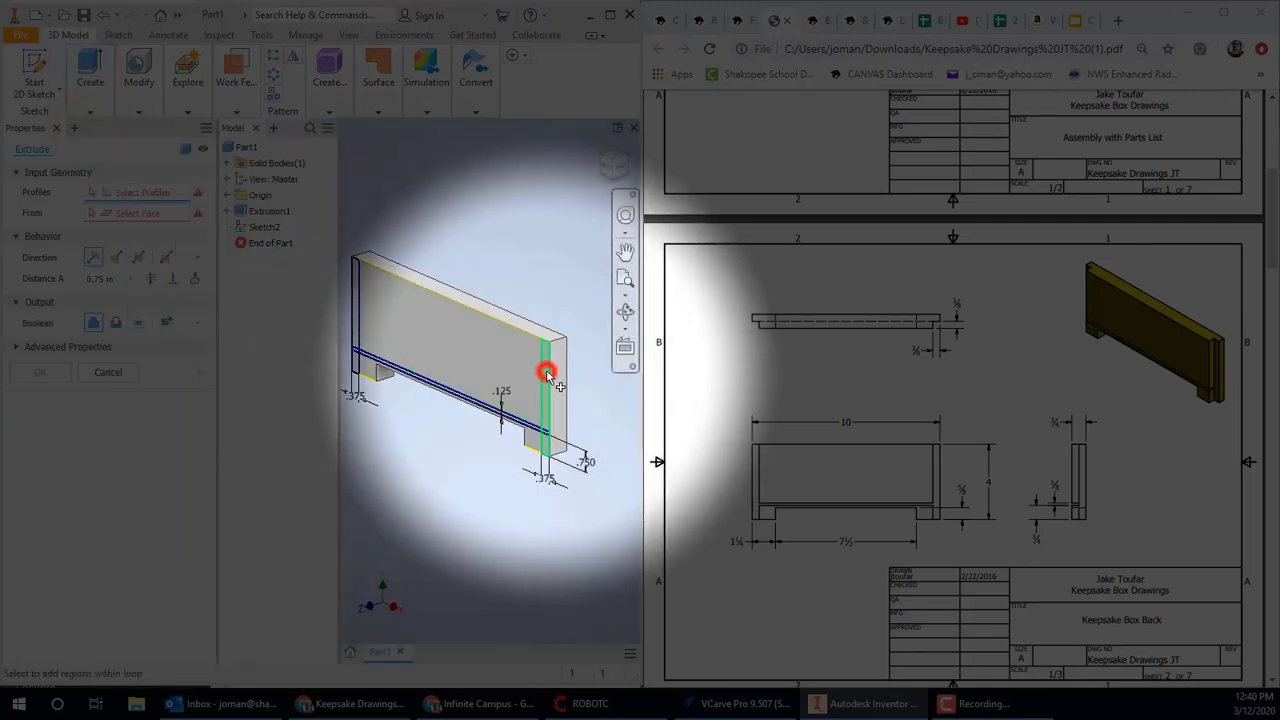
click(548, 377)
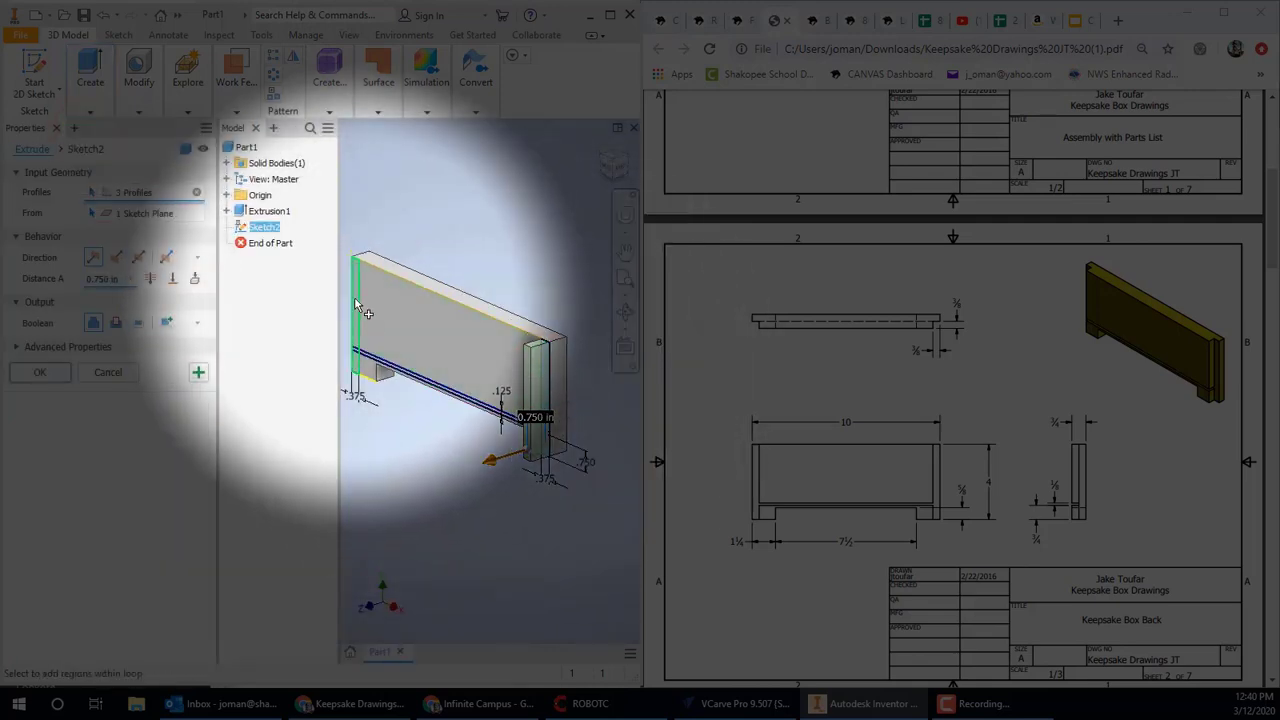
click(355, 299)
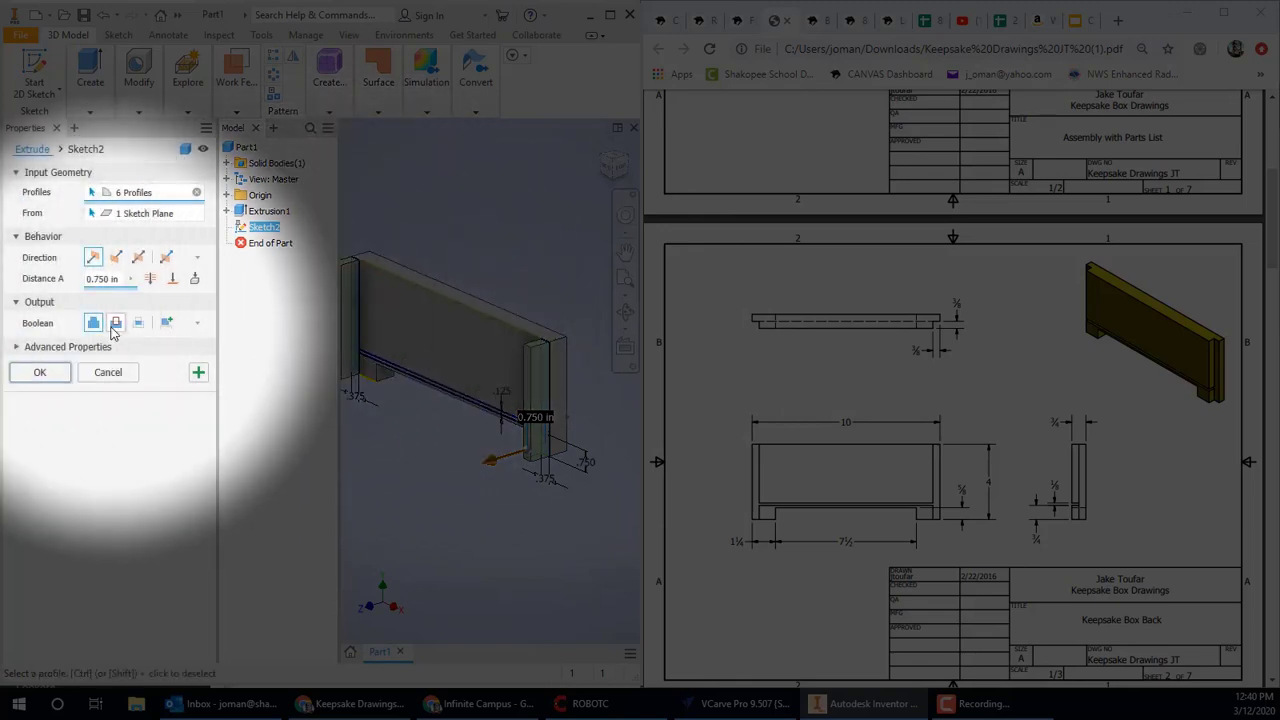
scroll(463, 400, up, 5)
click(473, 397)
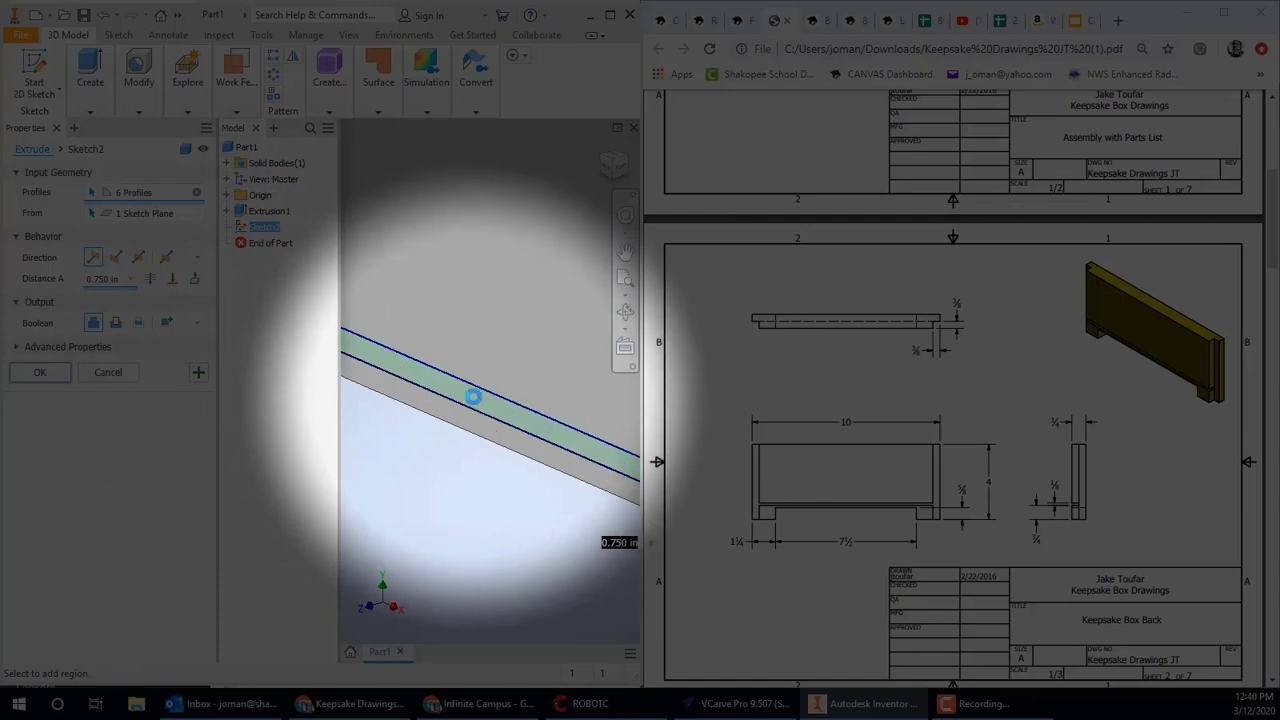
scroll(471, 394, down, 5)
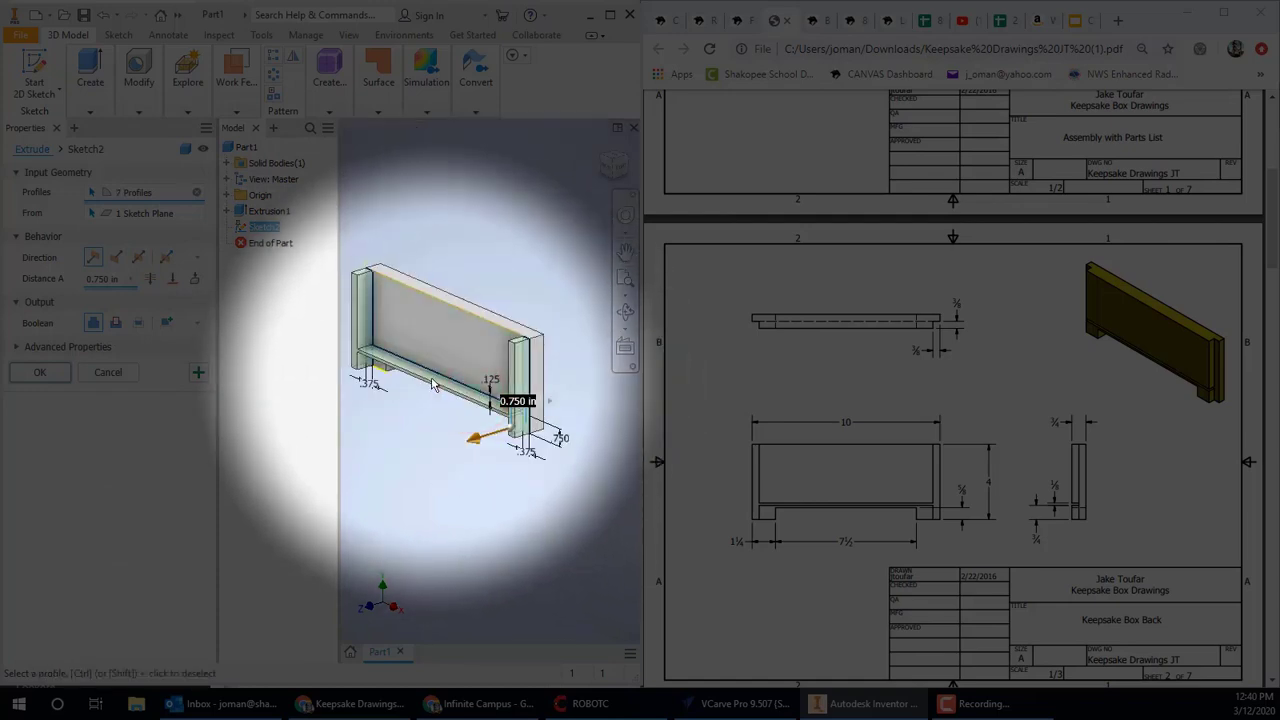
middle_drag(441, 386, 497, 385)
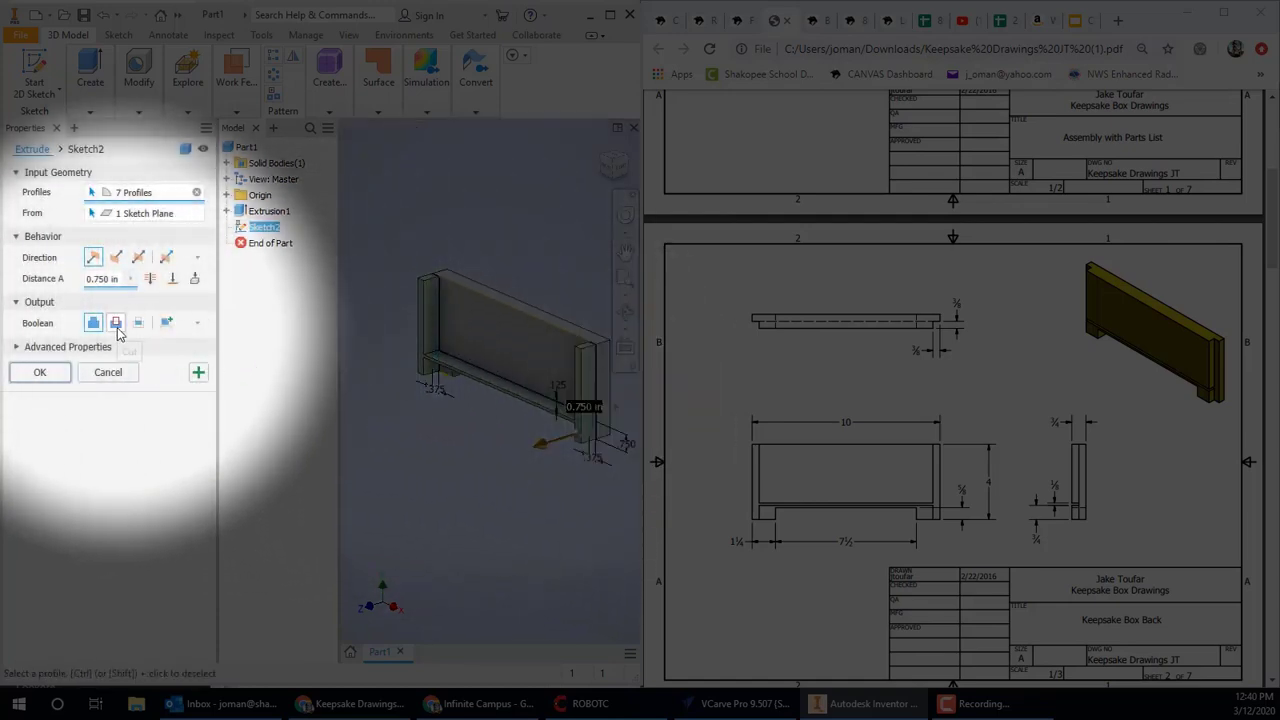
Make the extrusion a 3/8 inch Cut into the board and confirm it as Extrusion2
click(116, 325)
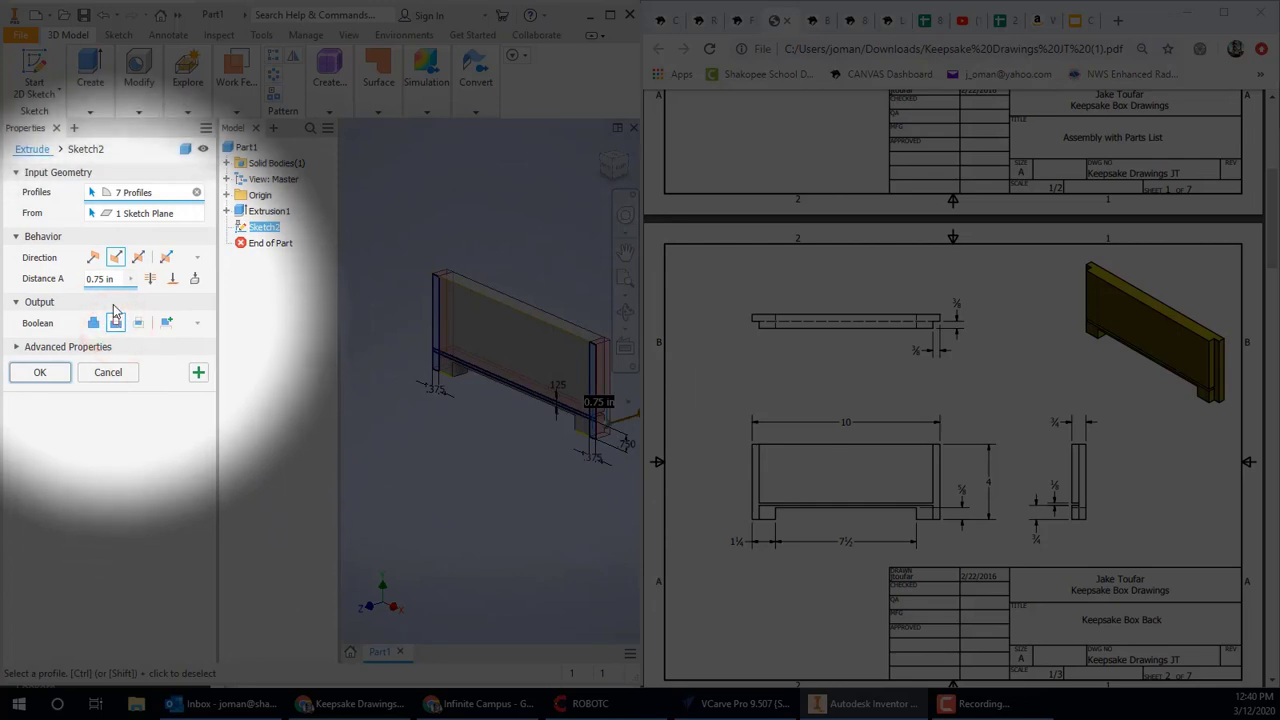
click(117, 279)
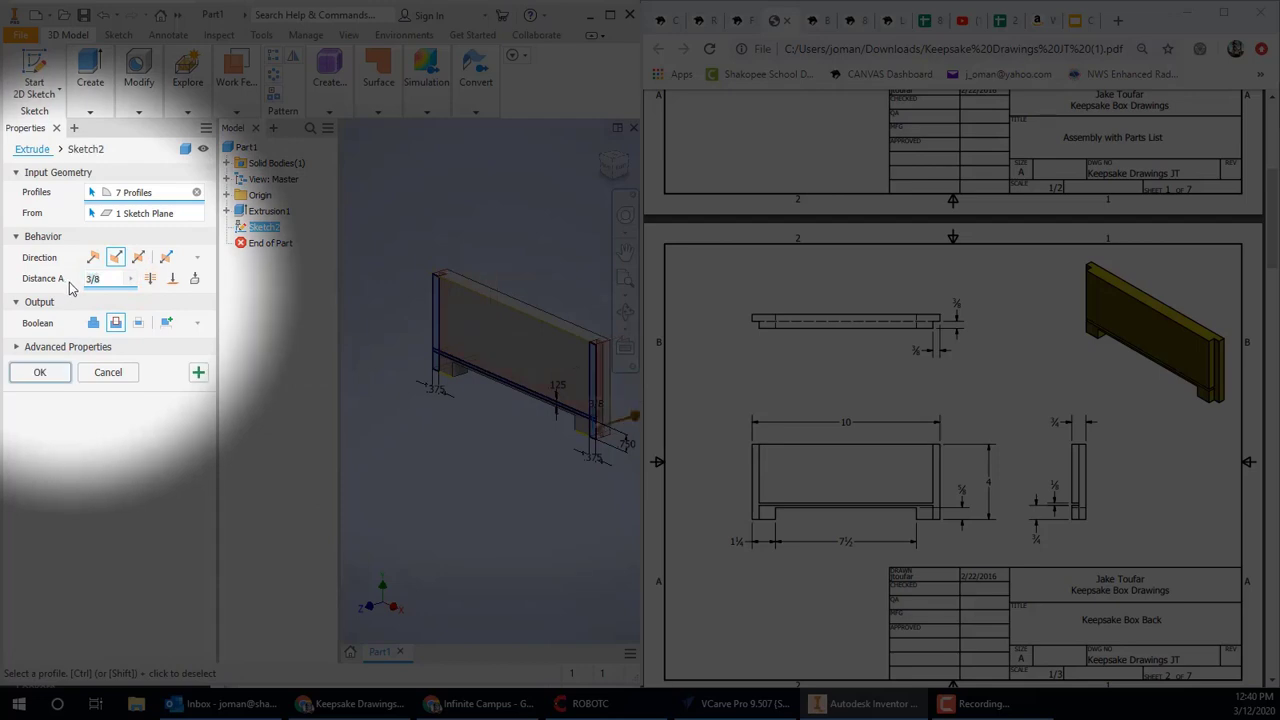
click(63, 372)
scroll(351, 374, down, 3)
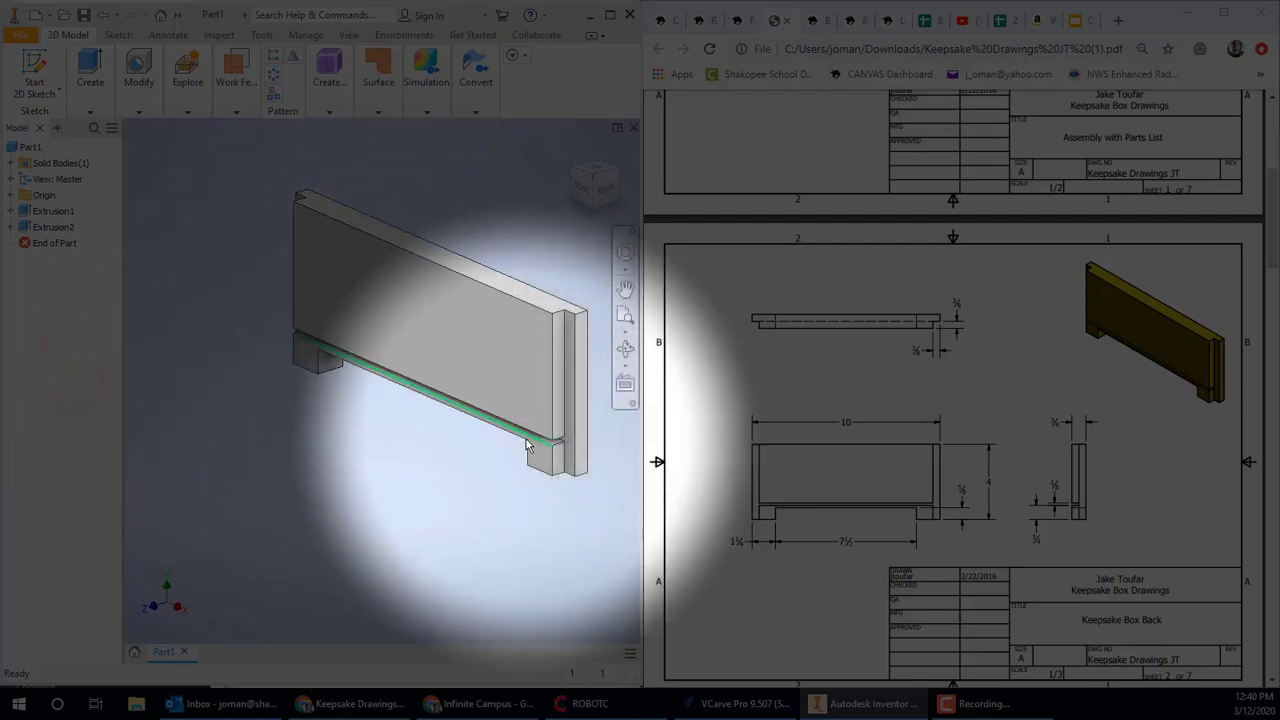
scroll(545, 450, up, 2)
scroll(546, 447, down, 3)
scroll(548, 441, up, 4)
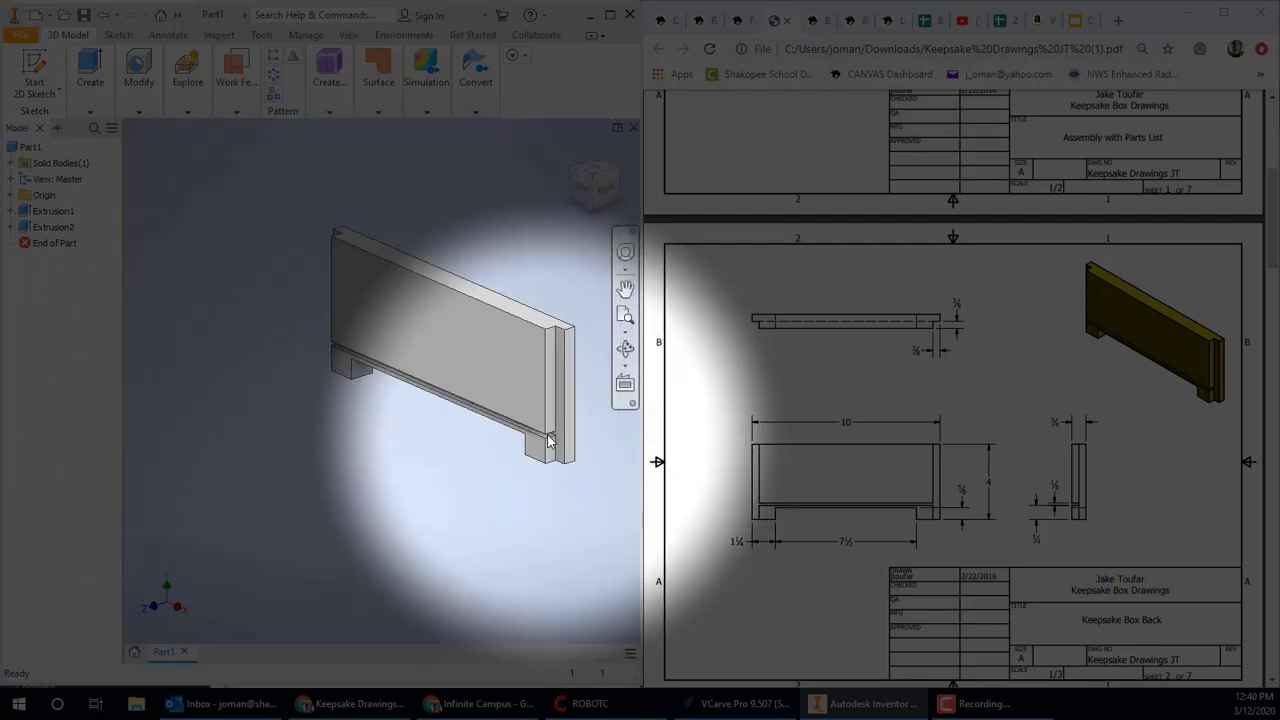
middle_drag(548, 441, 496, 466)
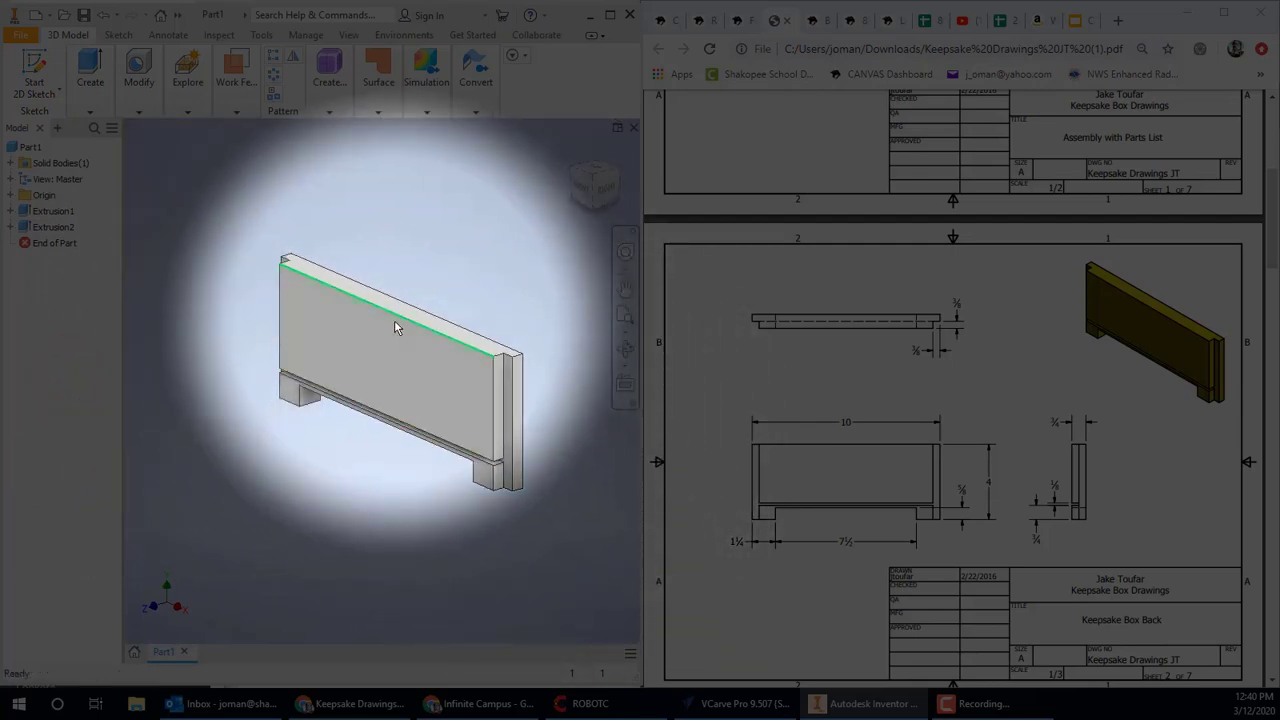
click(90, 68)
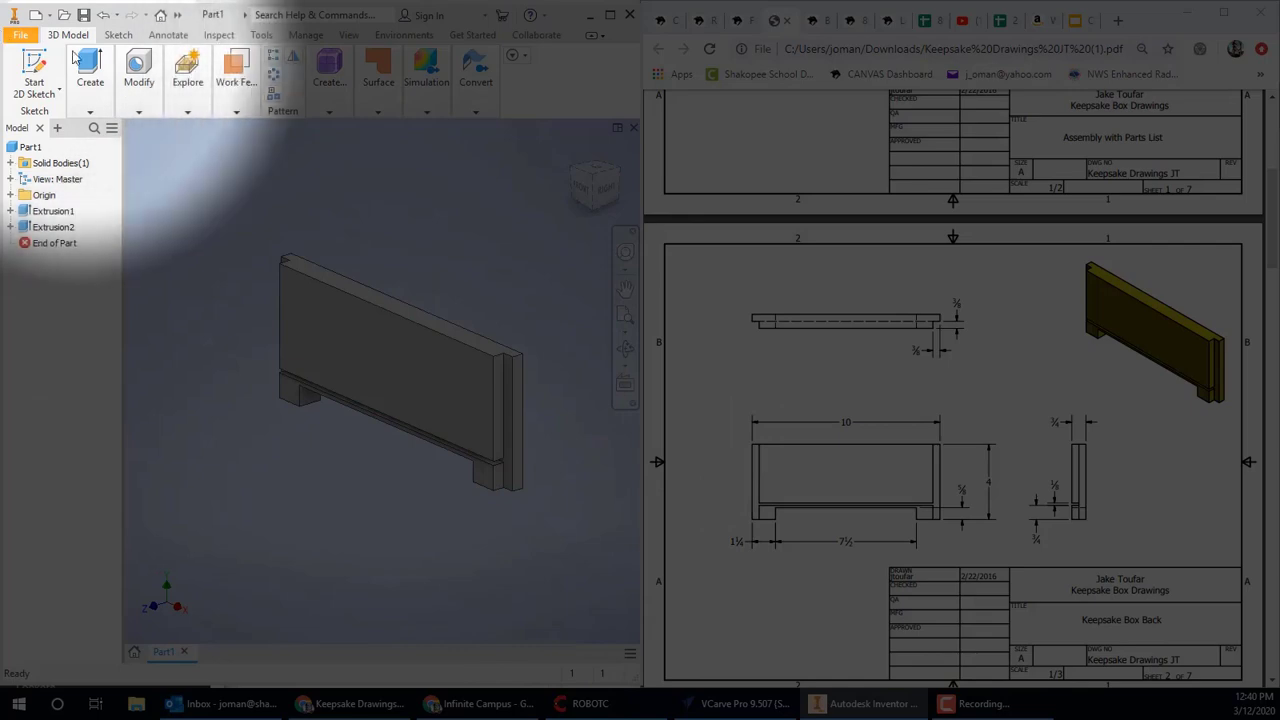
In Save As, navigate to 3rd Hour > 10) FINAL Project Inventor
click(22, 36)
click(62, 195)
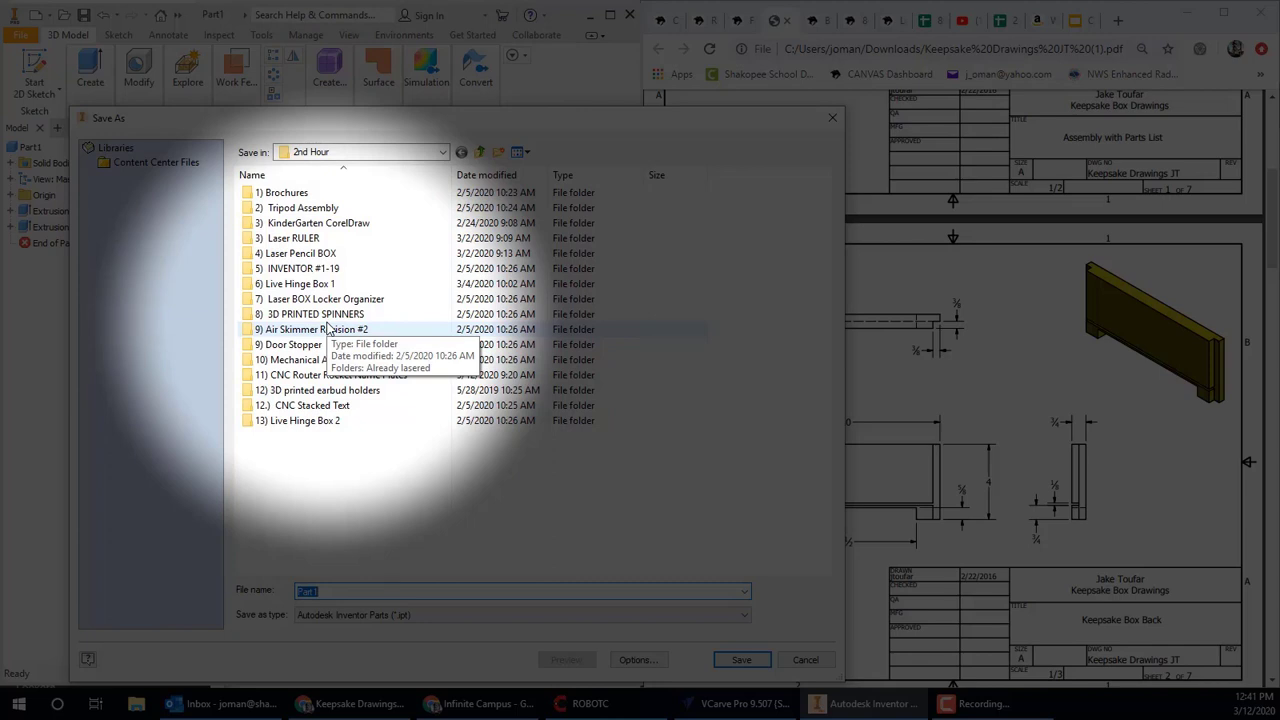
click(484, 153)
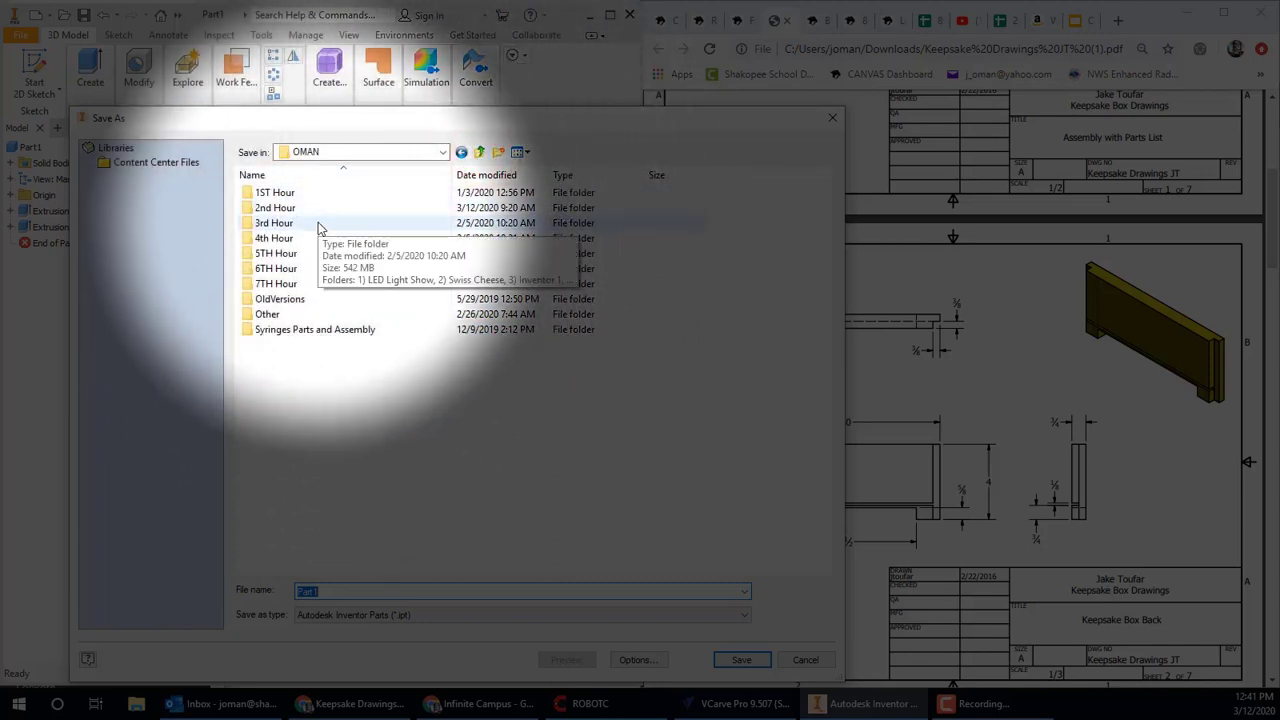
double_click(320, 226)
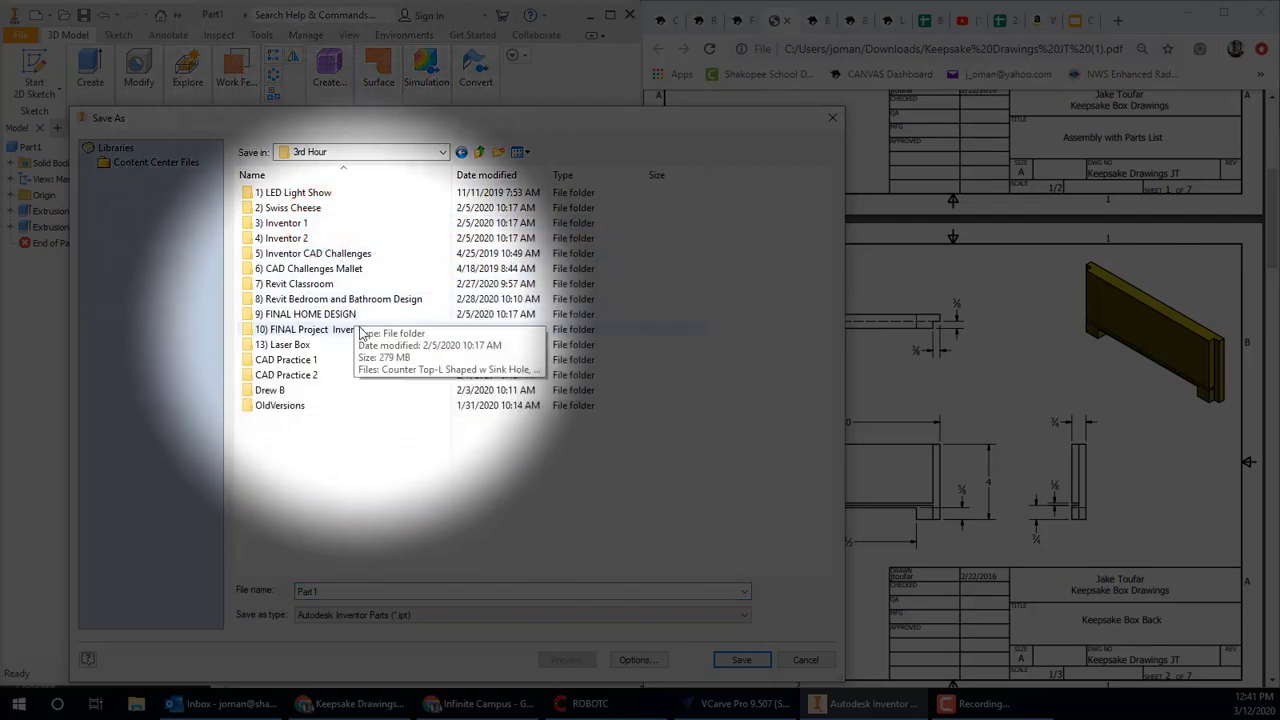
double_click(322, 332)
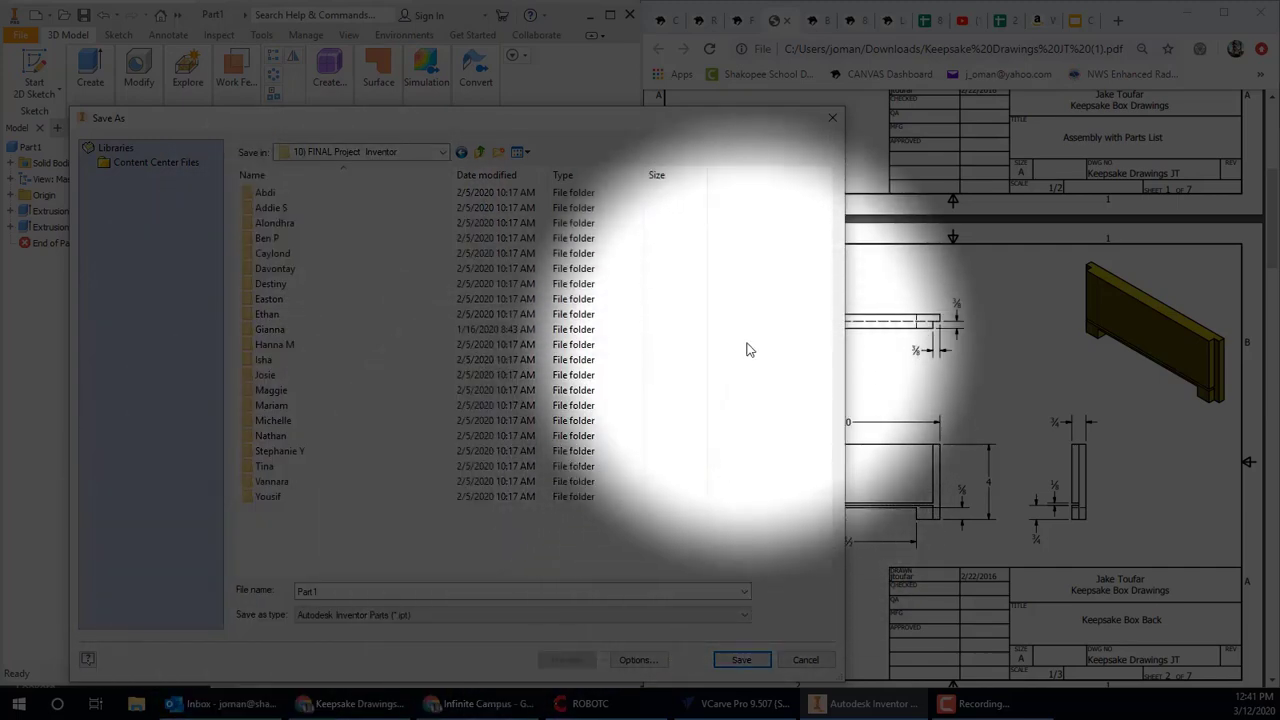
Create a new 'Your name' folder there and save the part inside it as Back
right_click(748, 345)
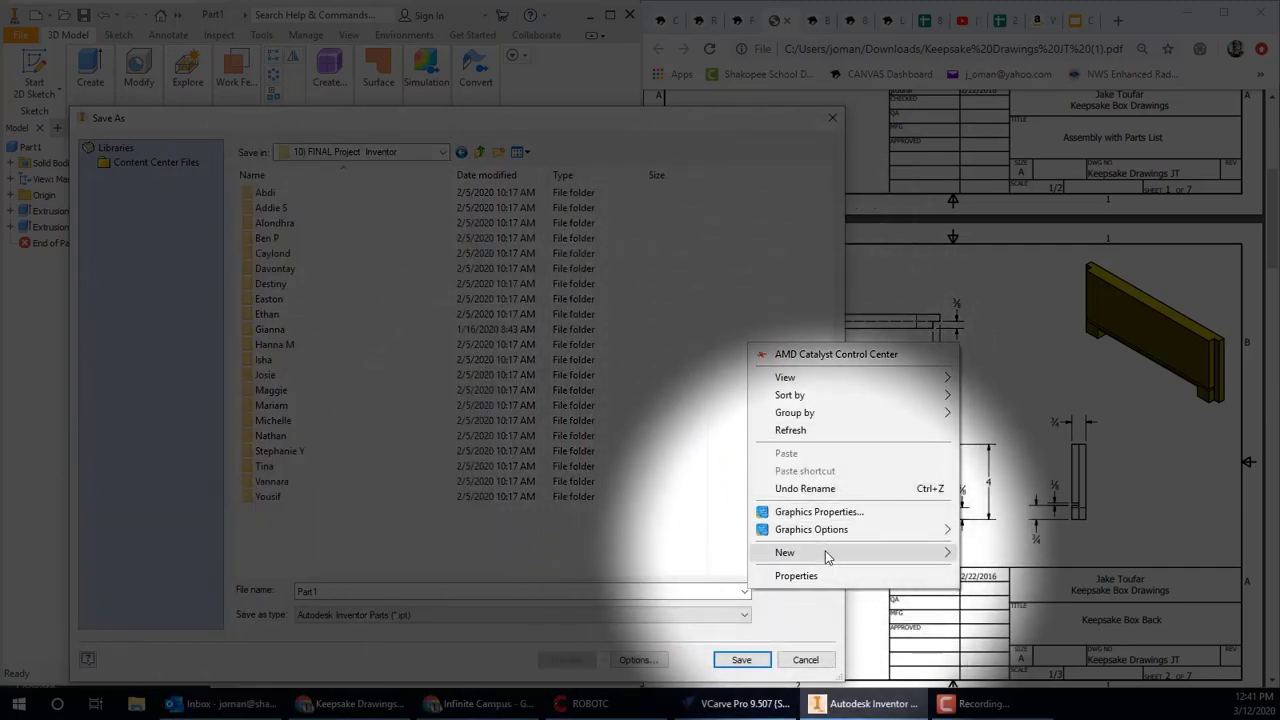
click(826, 553)
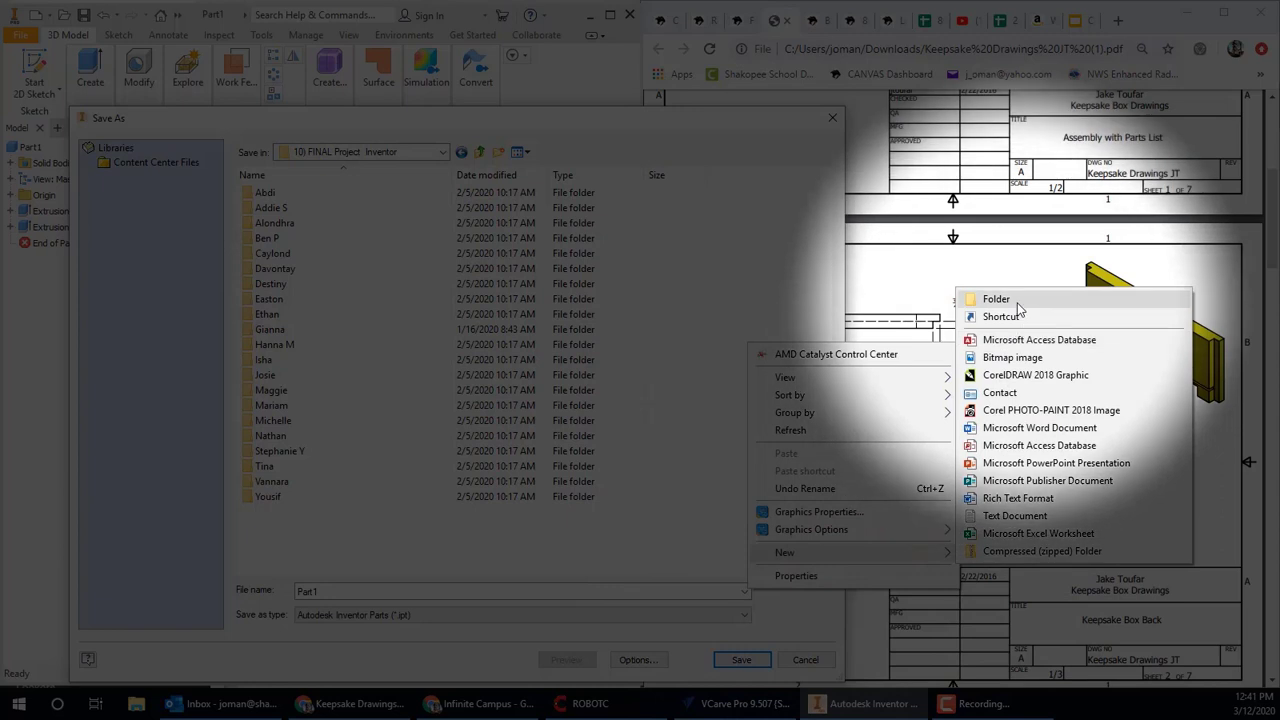
click(1017, 300)
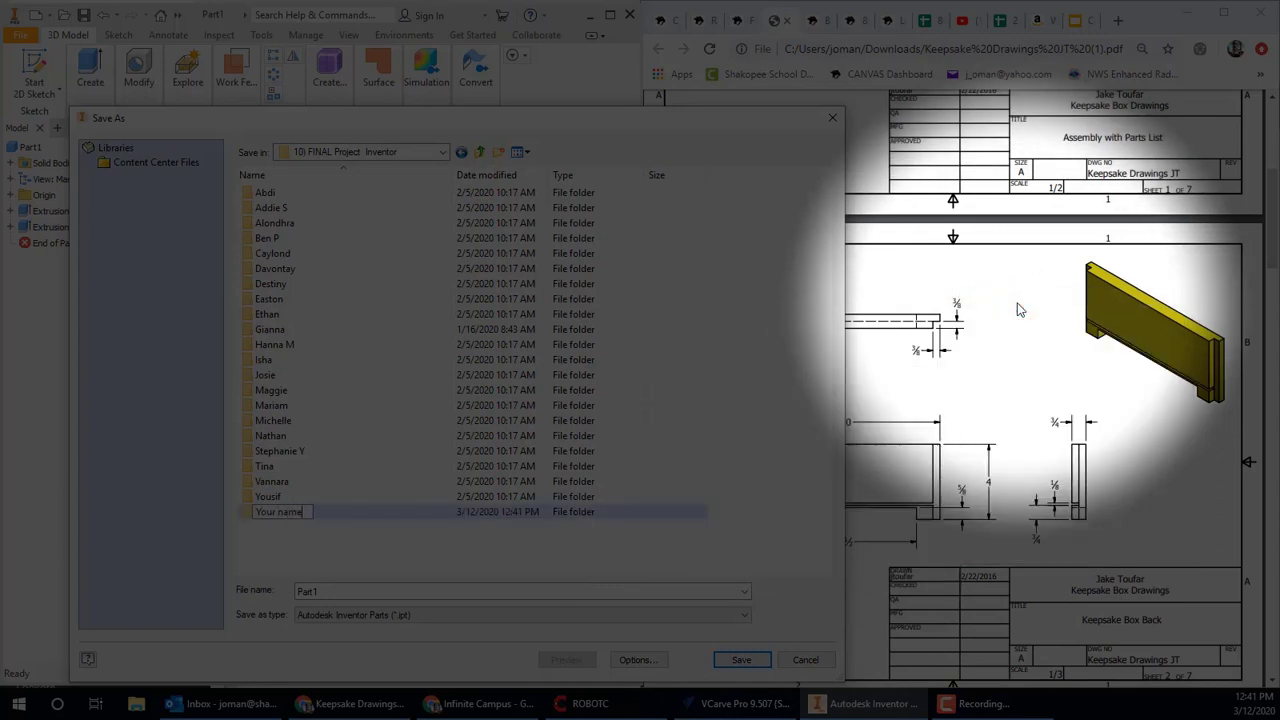
key(Return)
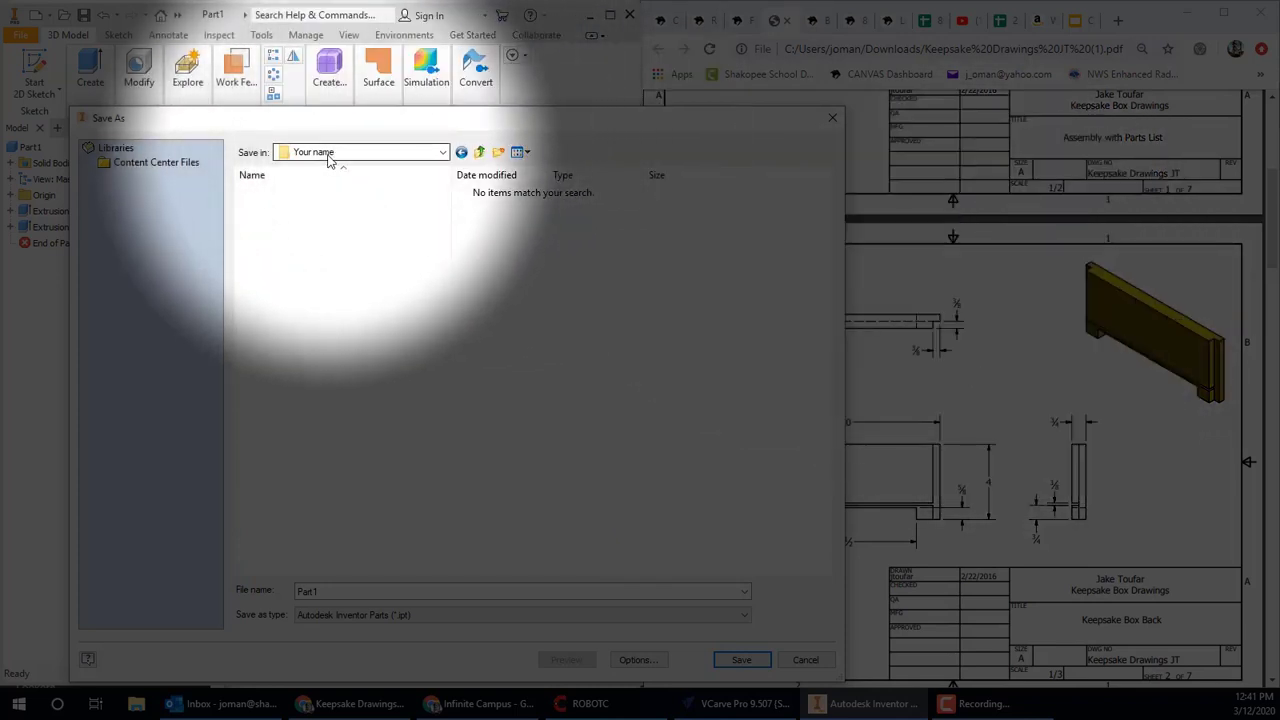
double_click(323, 590)
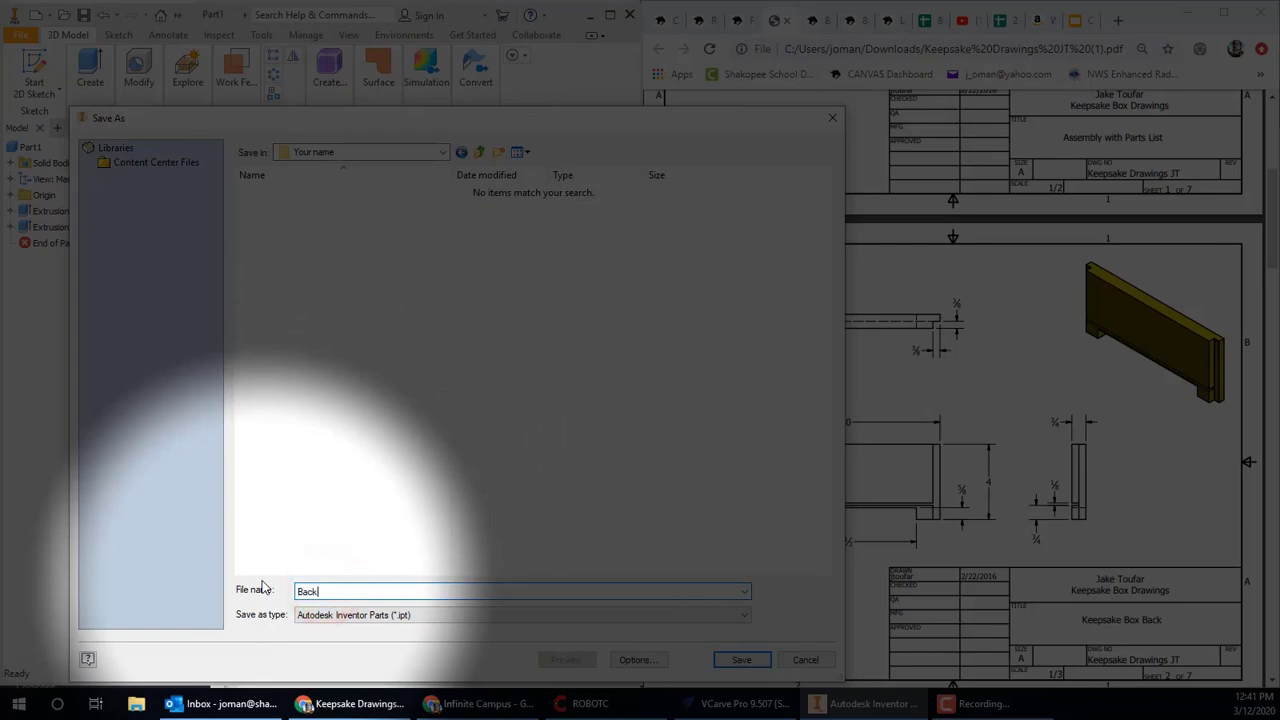
text(Back)
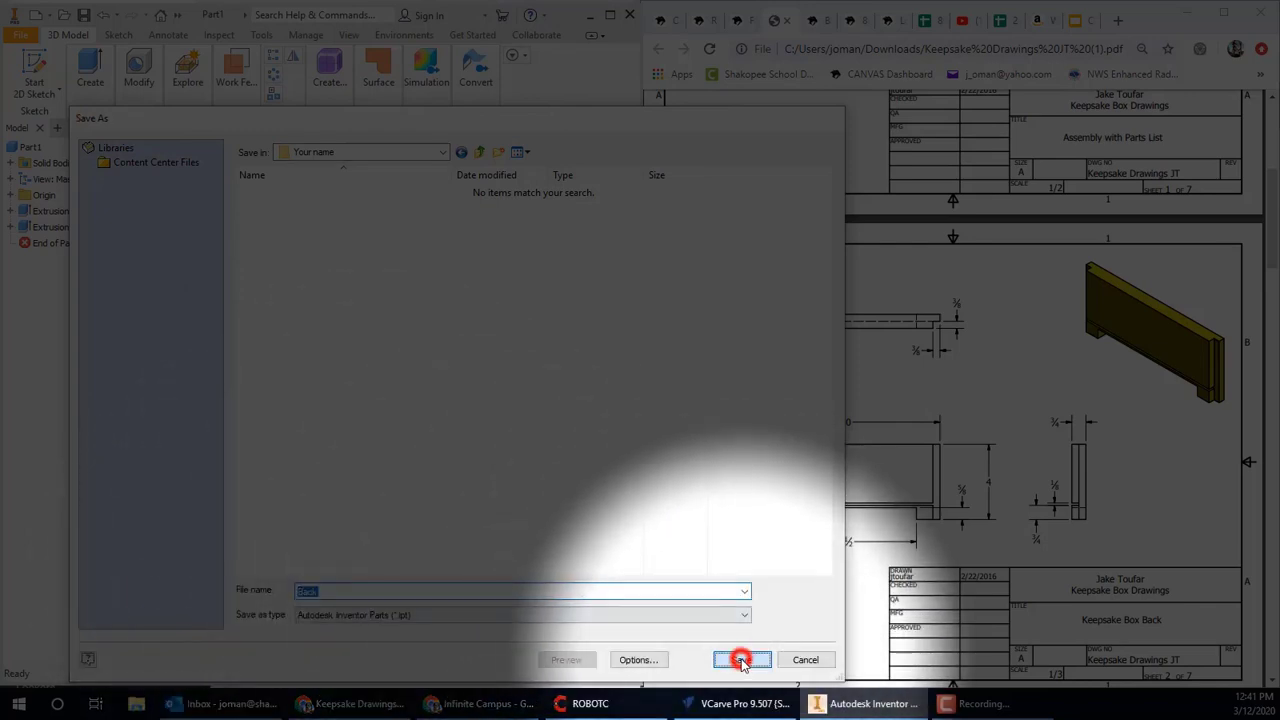
click(740, 660)
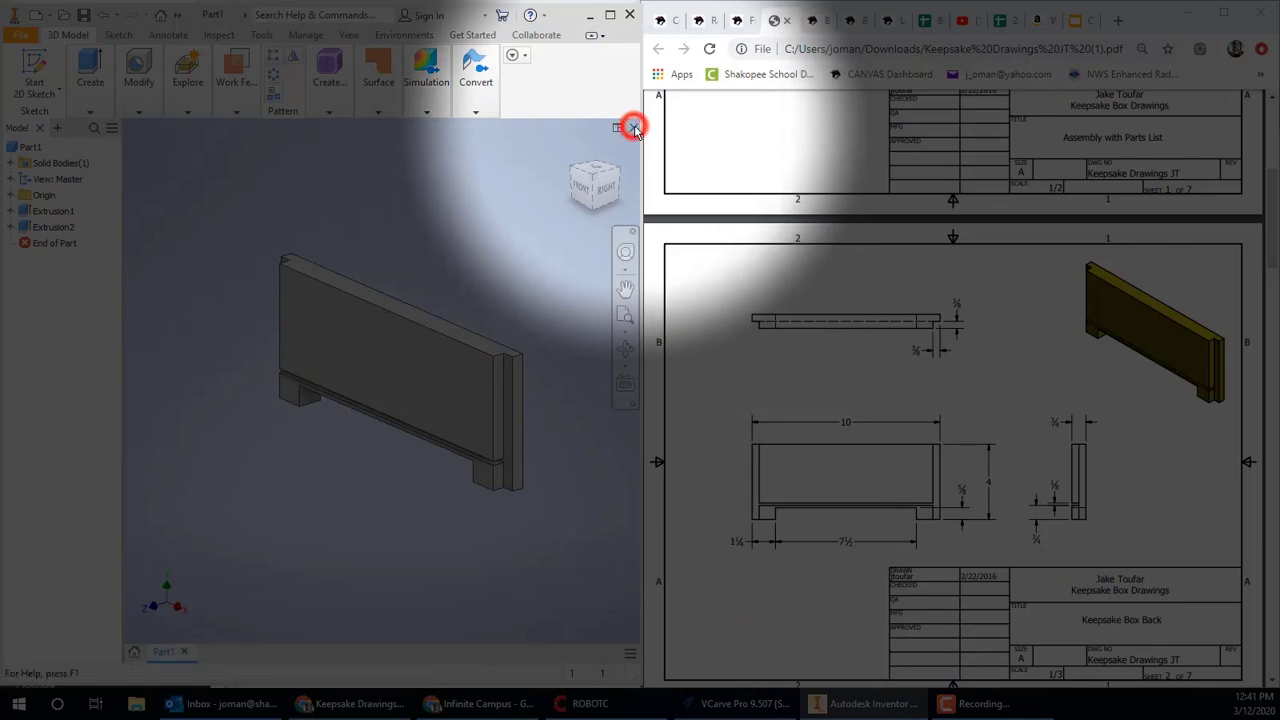
Close the saved Back part and start a new part, Part2
click(633, 126)
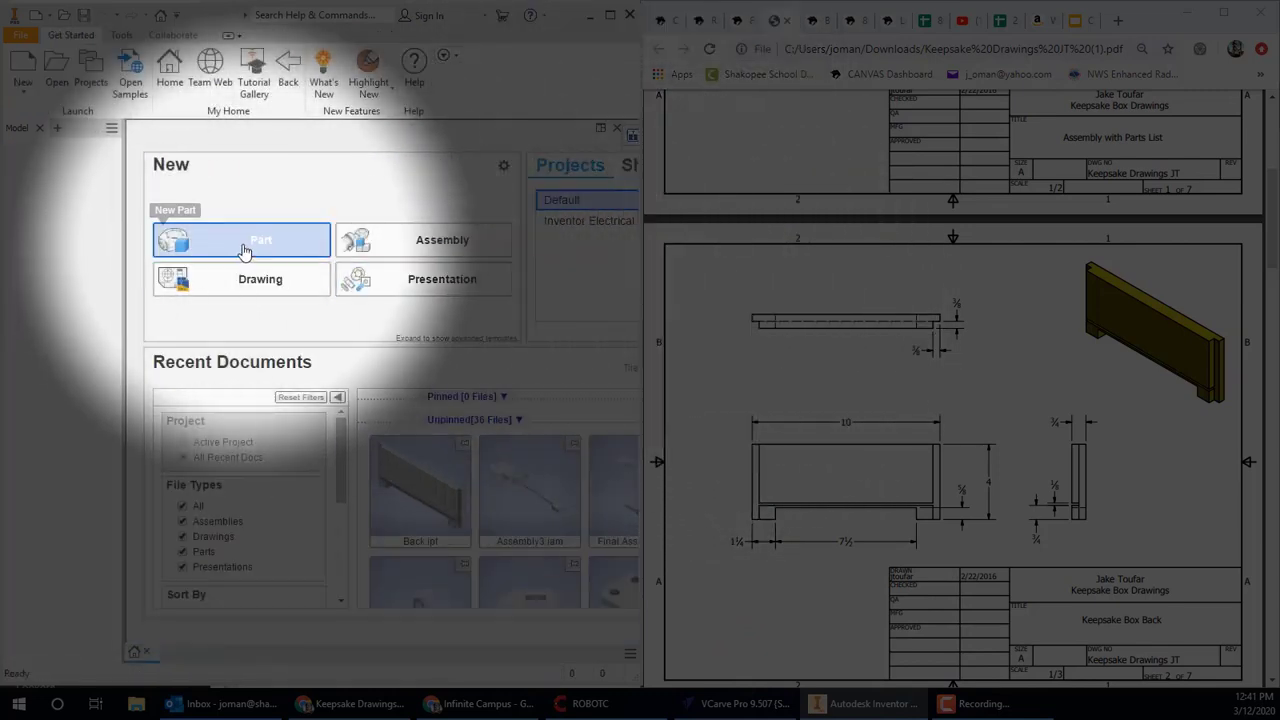
click(242, 246)
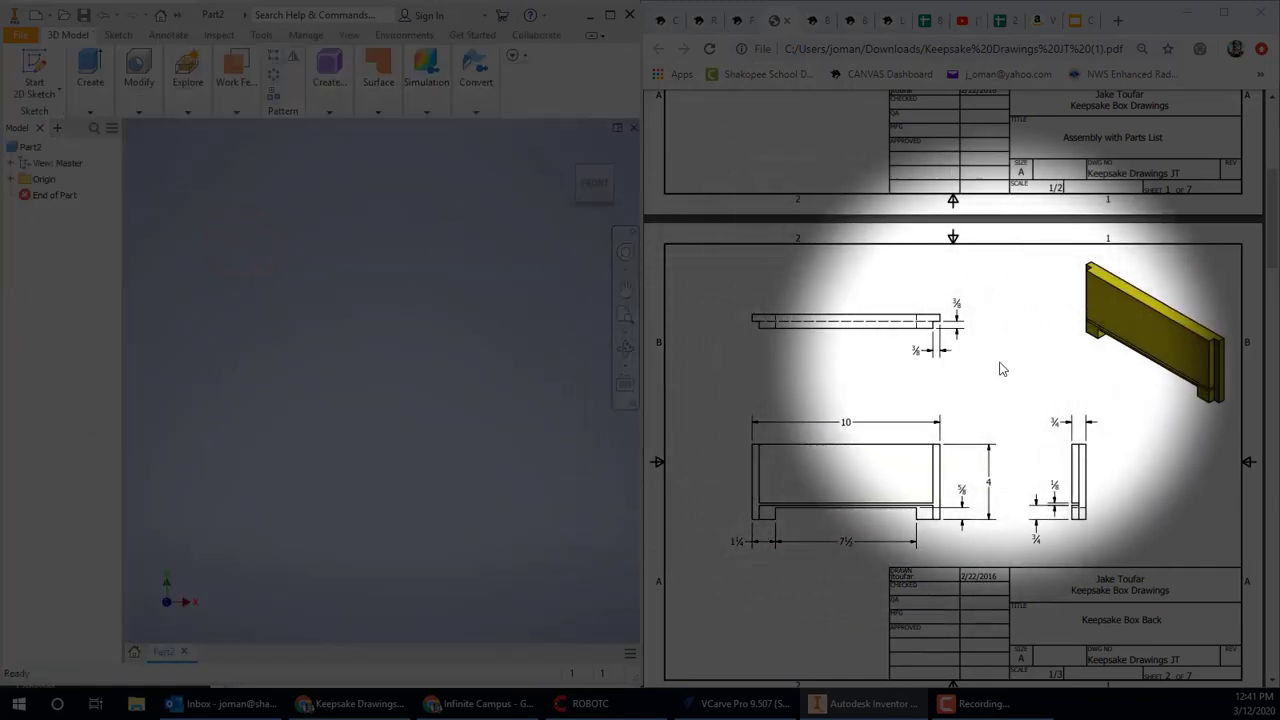
scroll(998, 367, down, 3)
scroll(998, 367, down, 5)
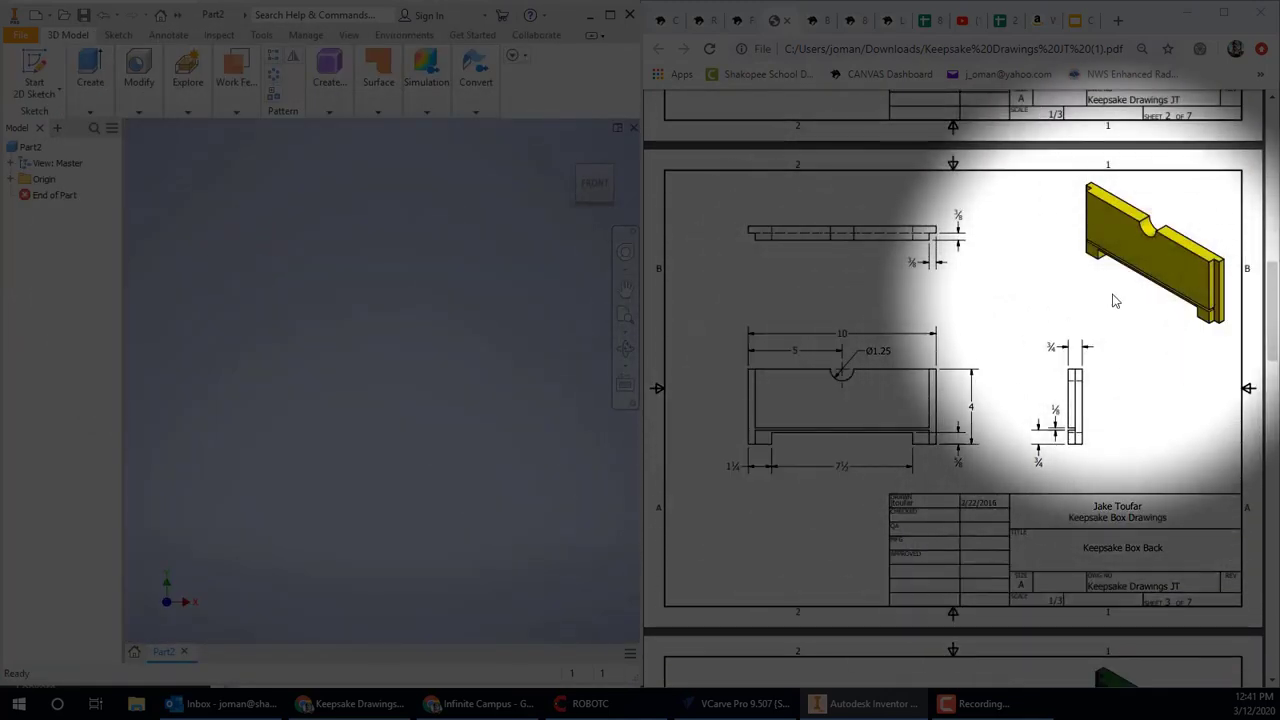
Sketch a 10 by 4 inch rectangle from the origin on the XY plane
click(90, 111)
click(34, 66)
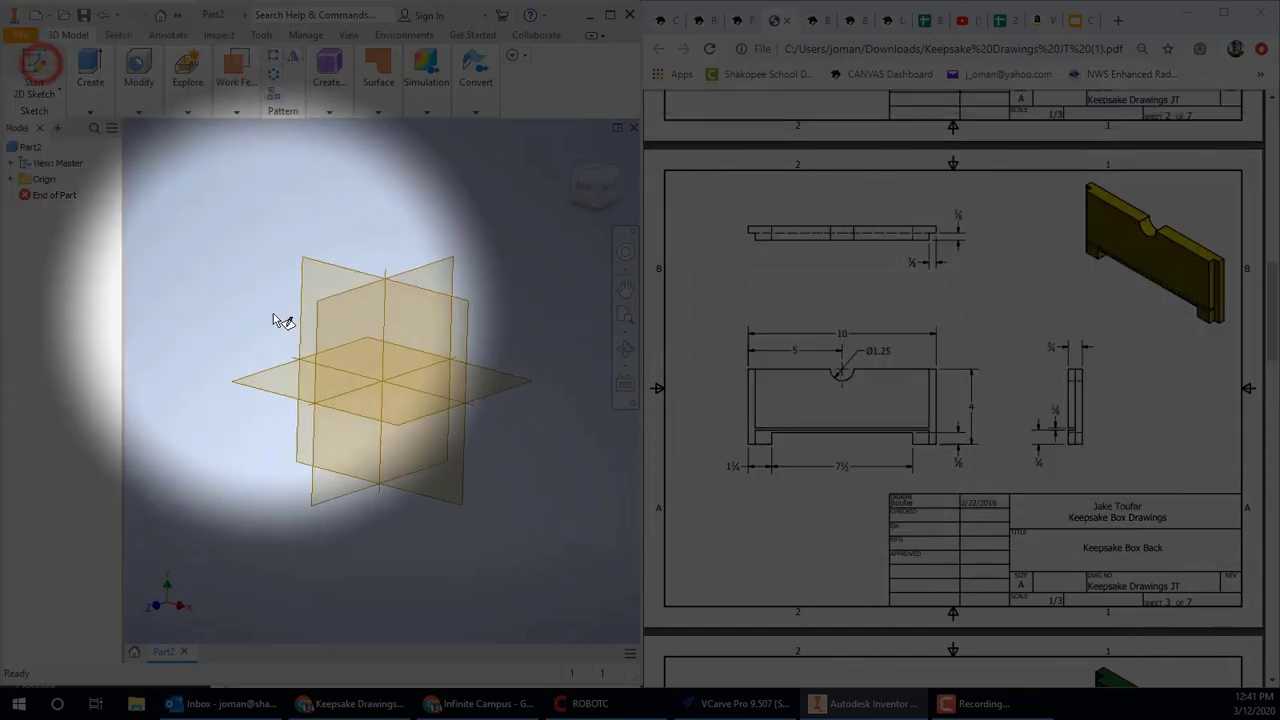
click(318, 233)
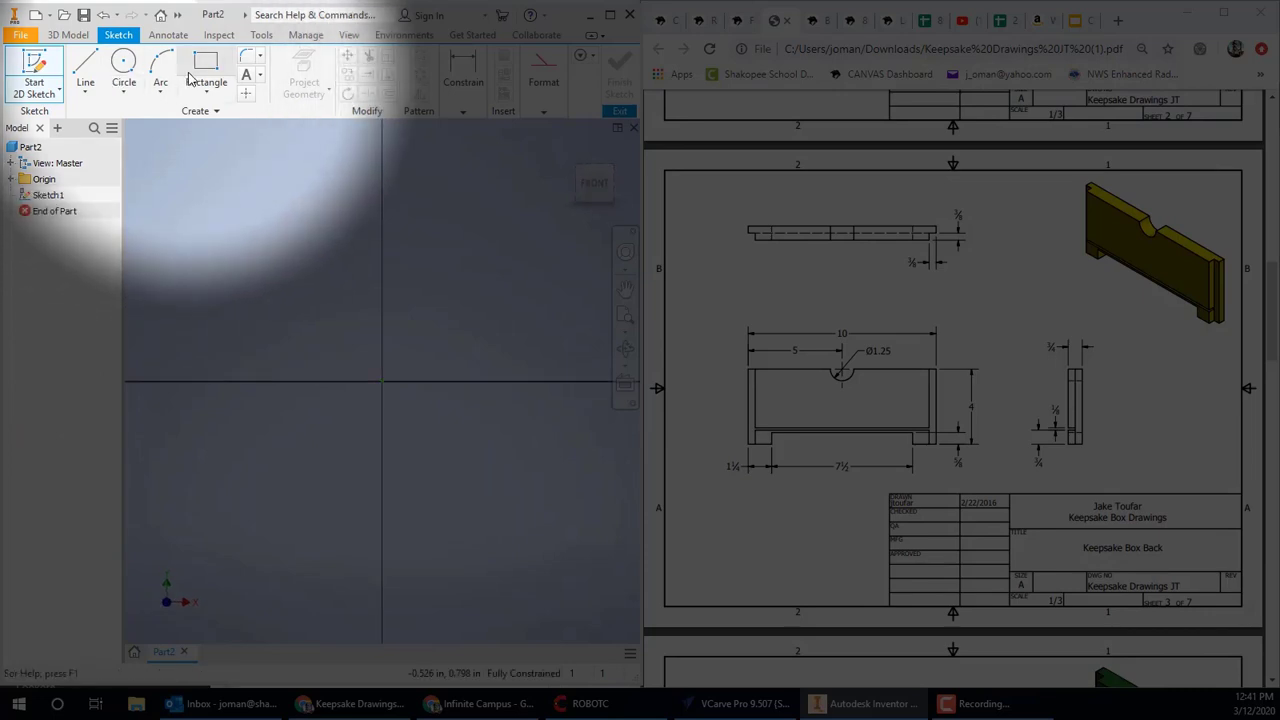
click(196, 64)
click(382, 381)
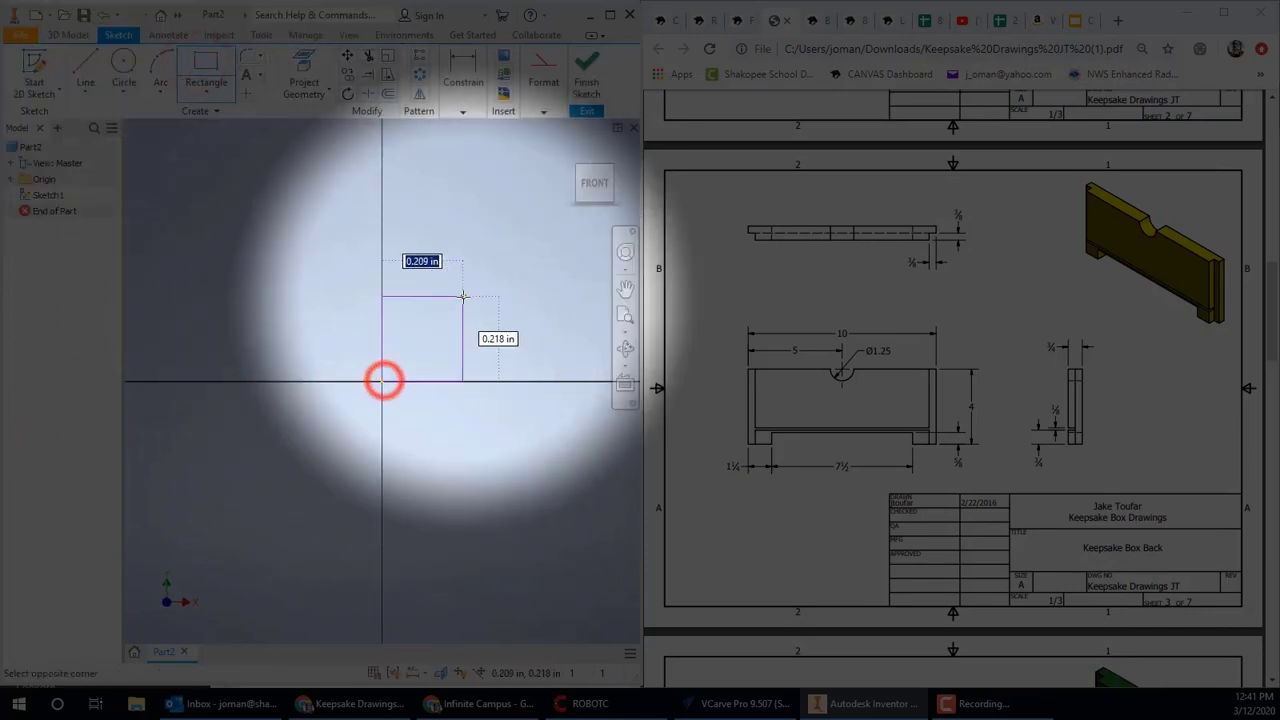
middle_drag(504, 291, 258, 338)
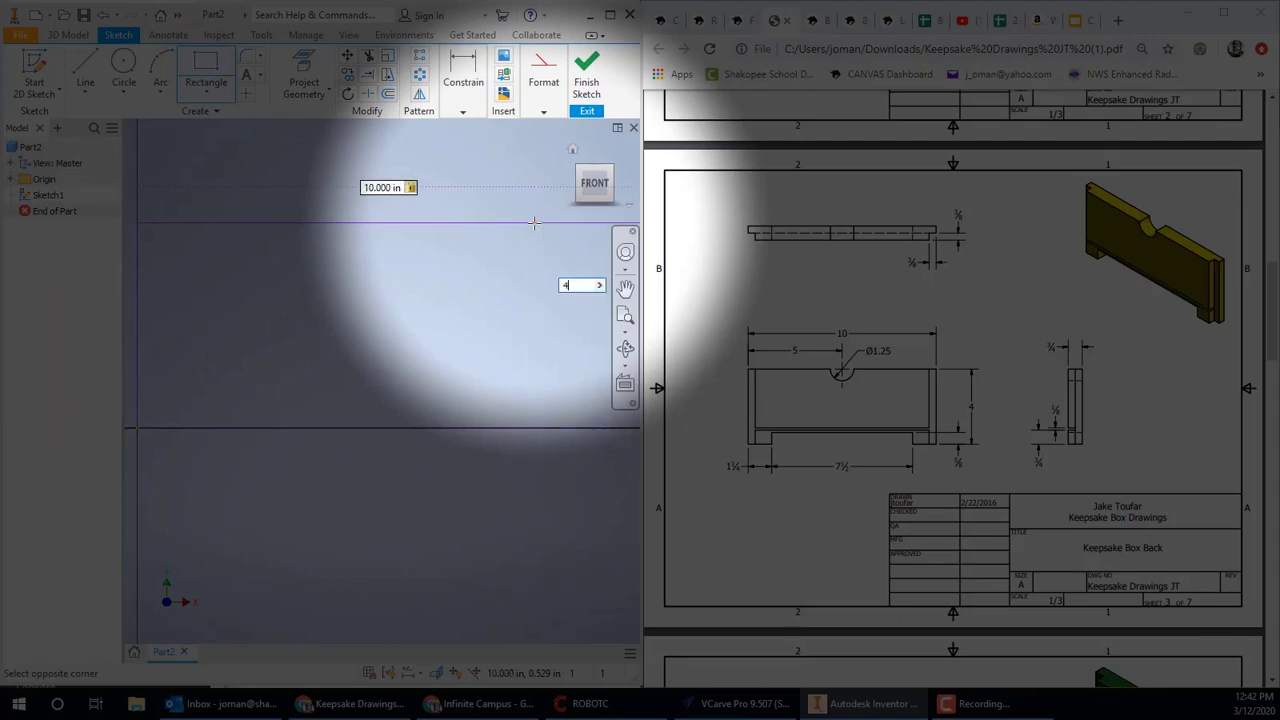
key(Return)
scroll(180, 337, up, 3)
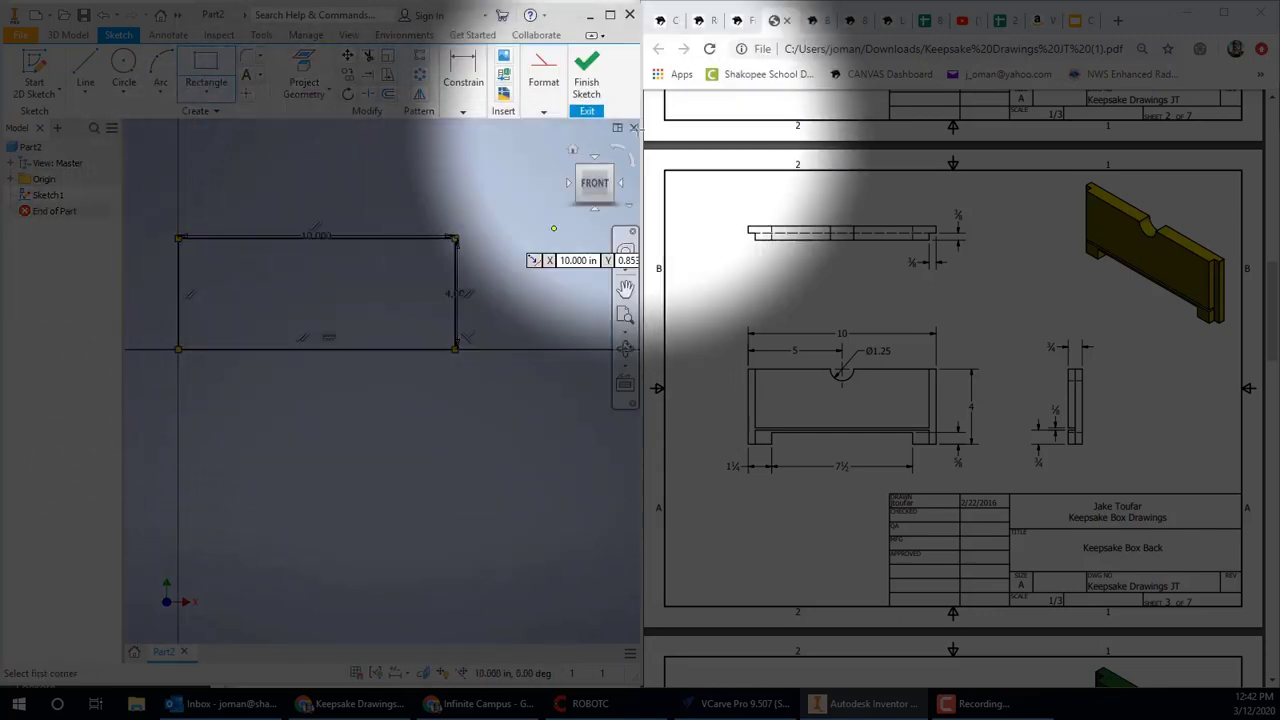
Draw a notch rectangle on the bottom edge and dimension it 7.5 by 0.75 in
click(217, 350)
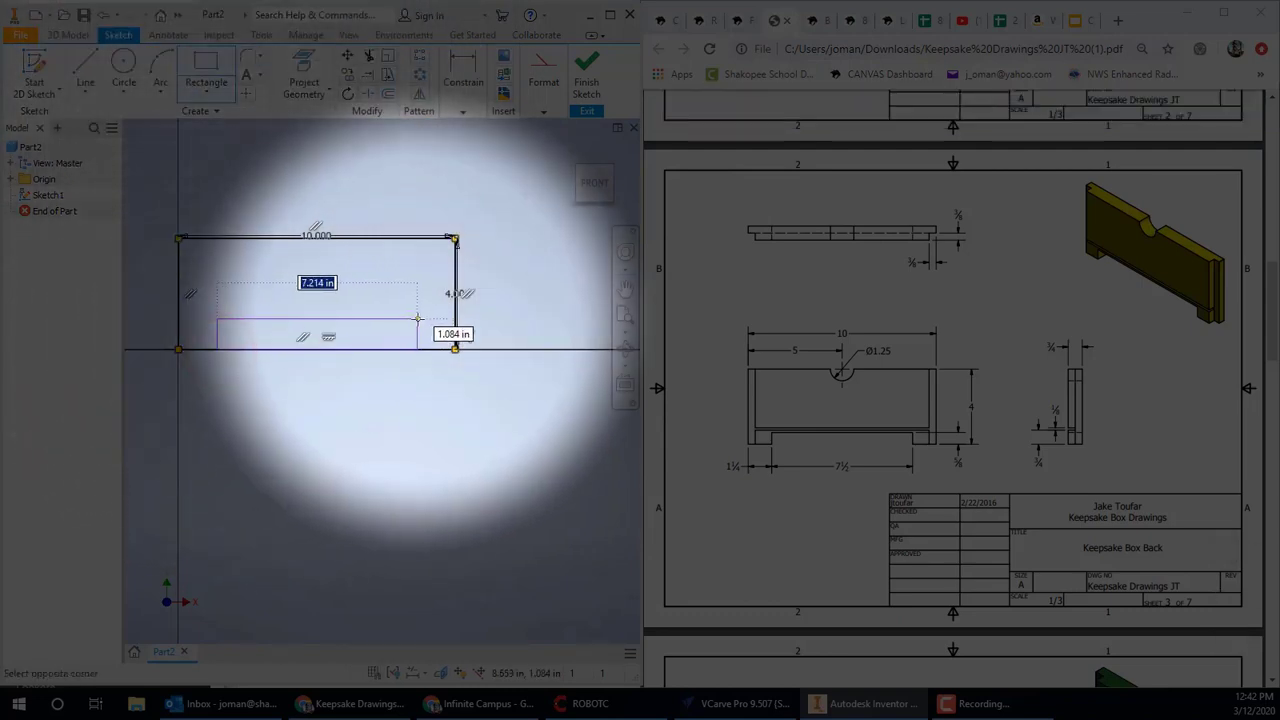
click(417, 321)
click(463, 111)
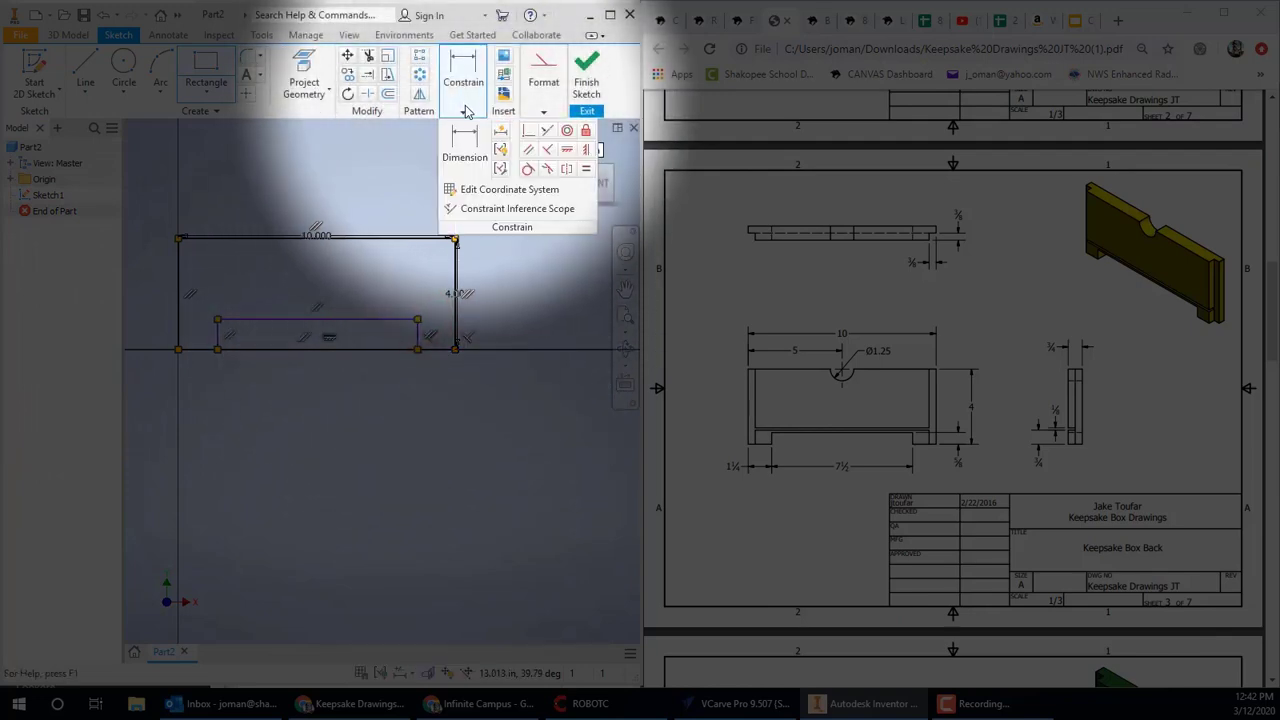
click(465, 145)
click(378, 320)
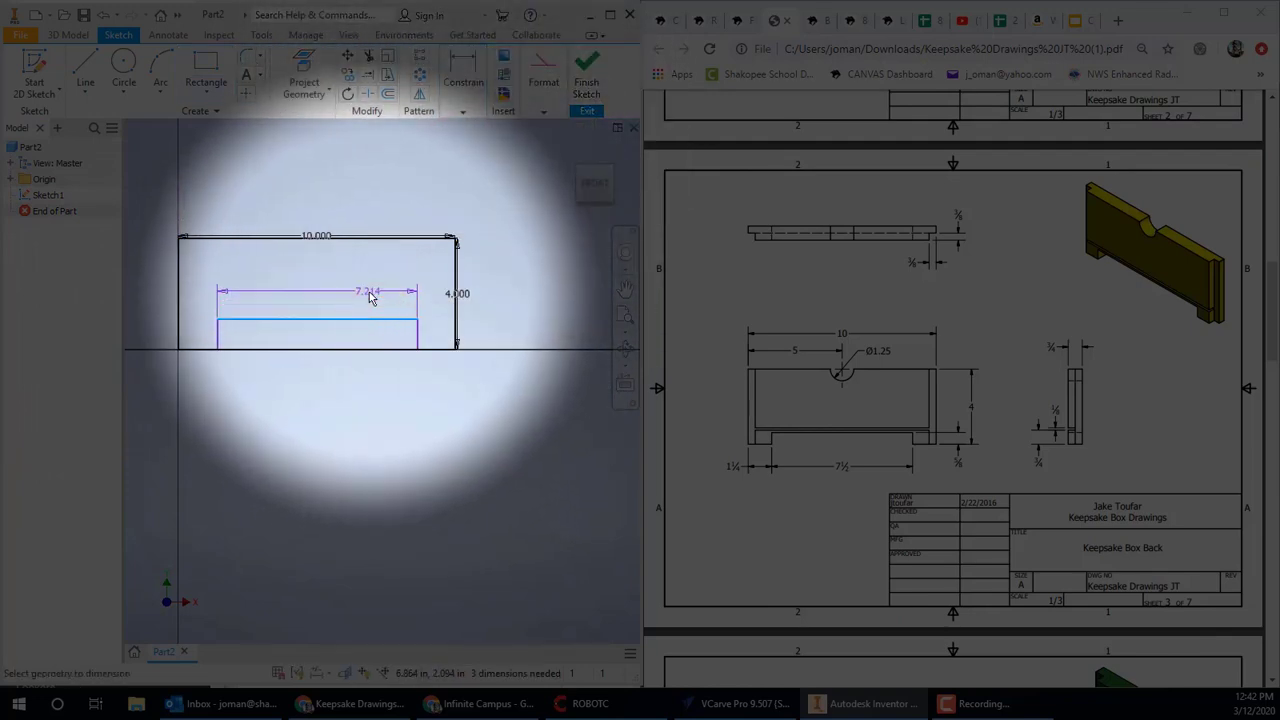
click(369, 294)
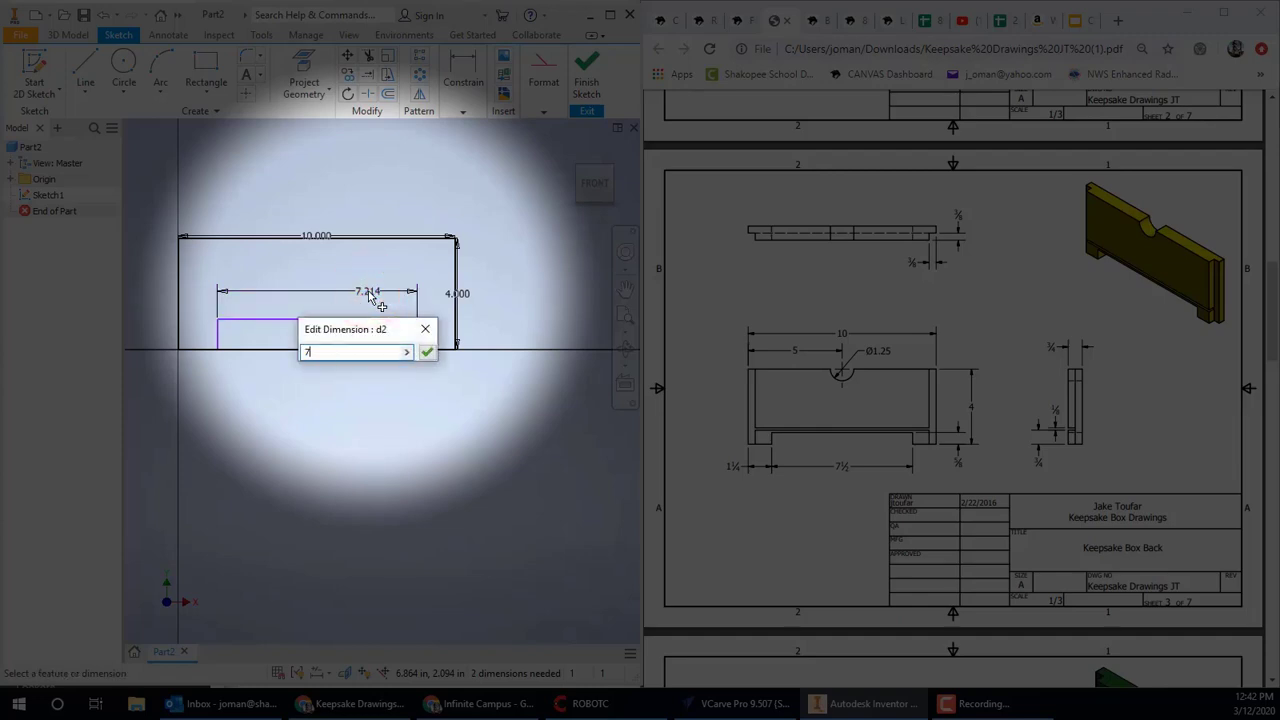
key(Return)
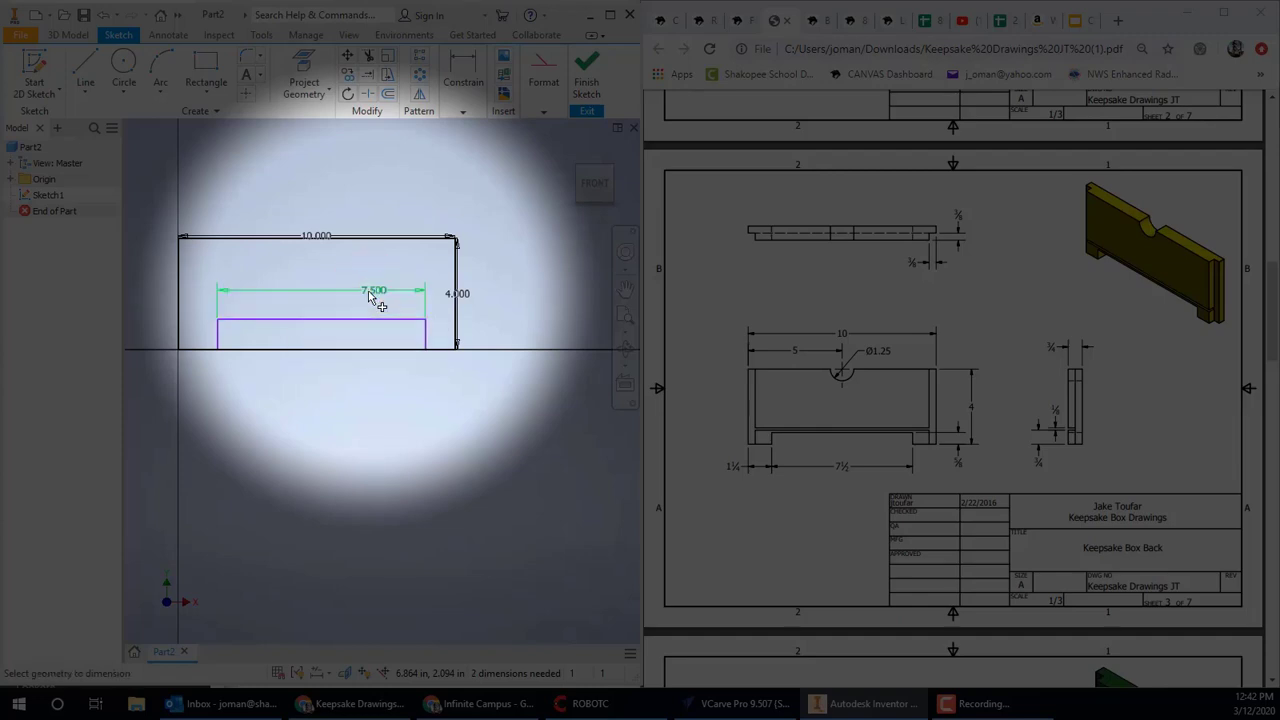
click(419, 336)
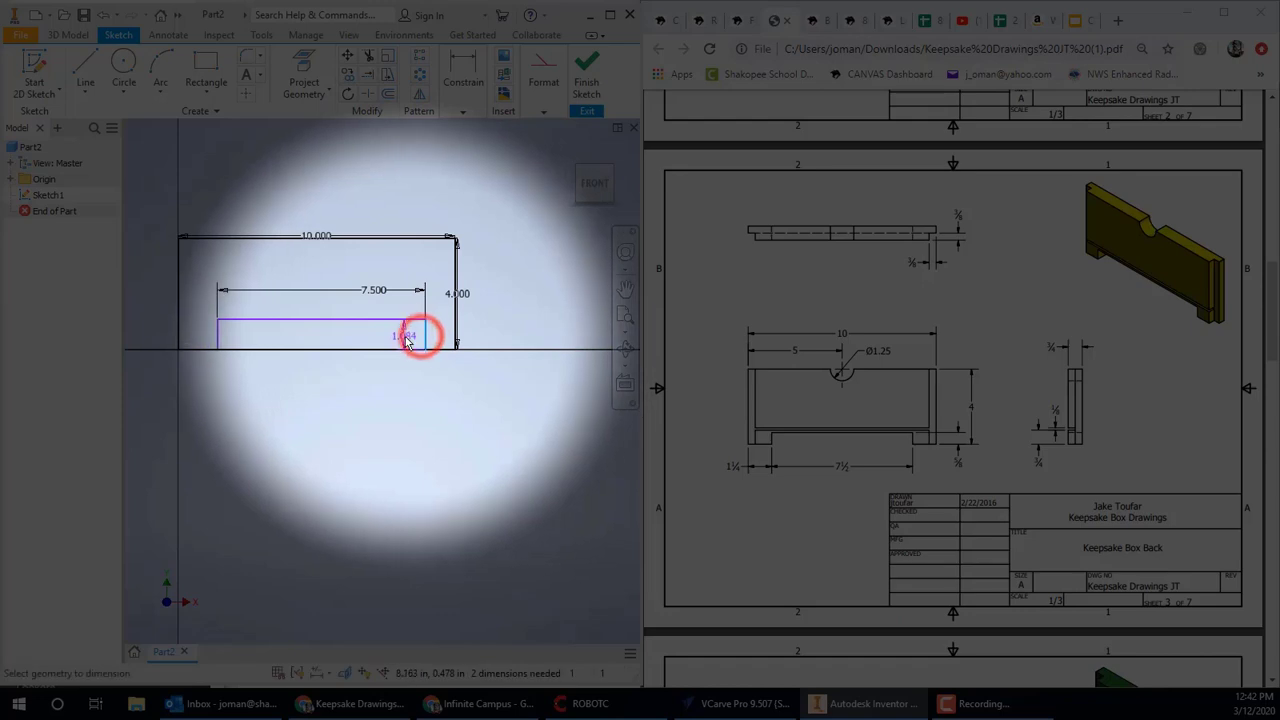
click(405, 340)
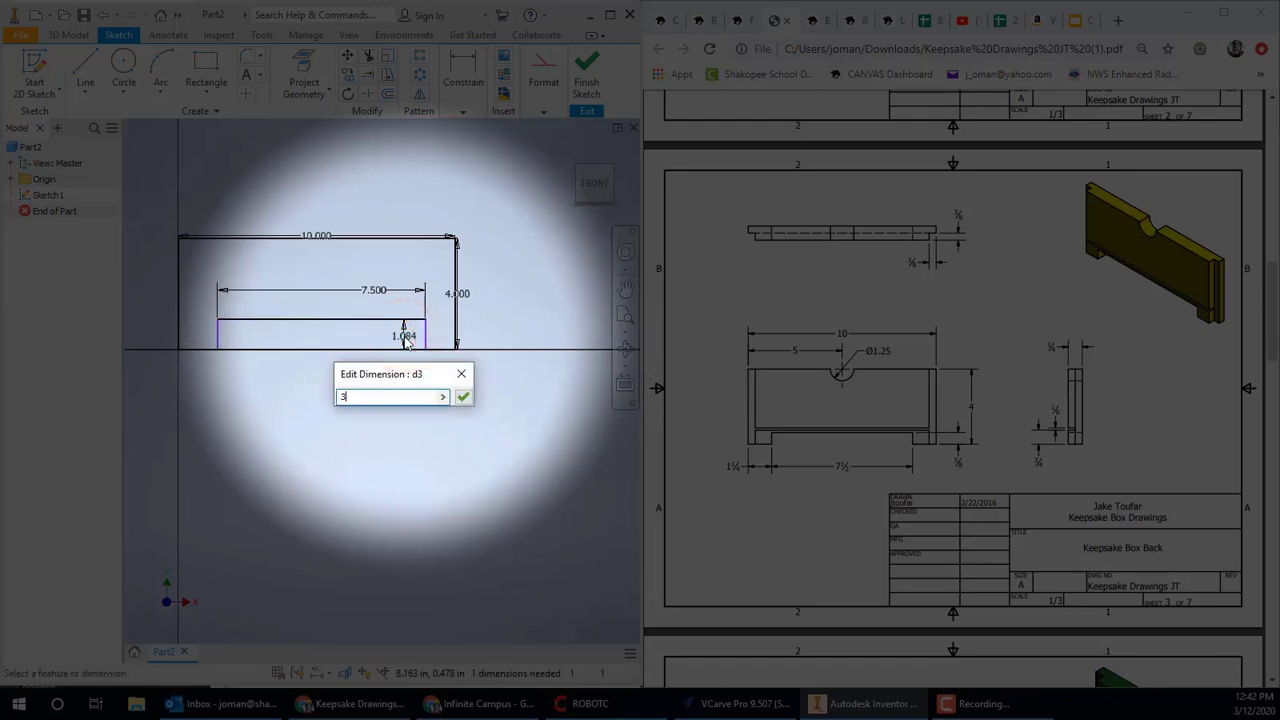
key(Return)
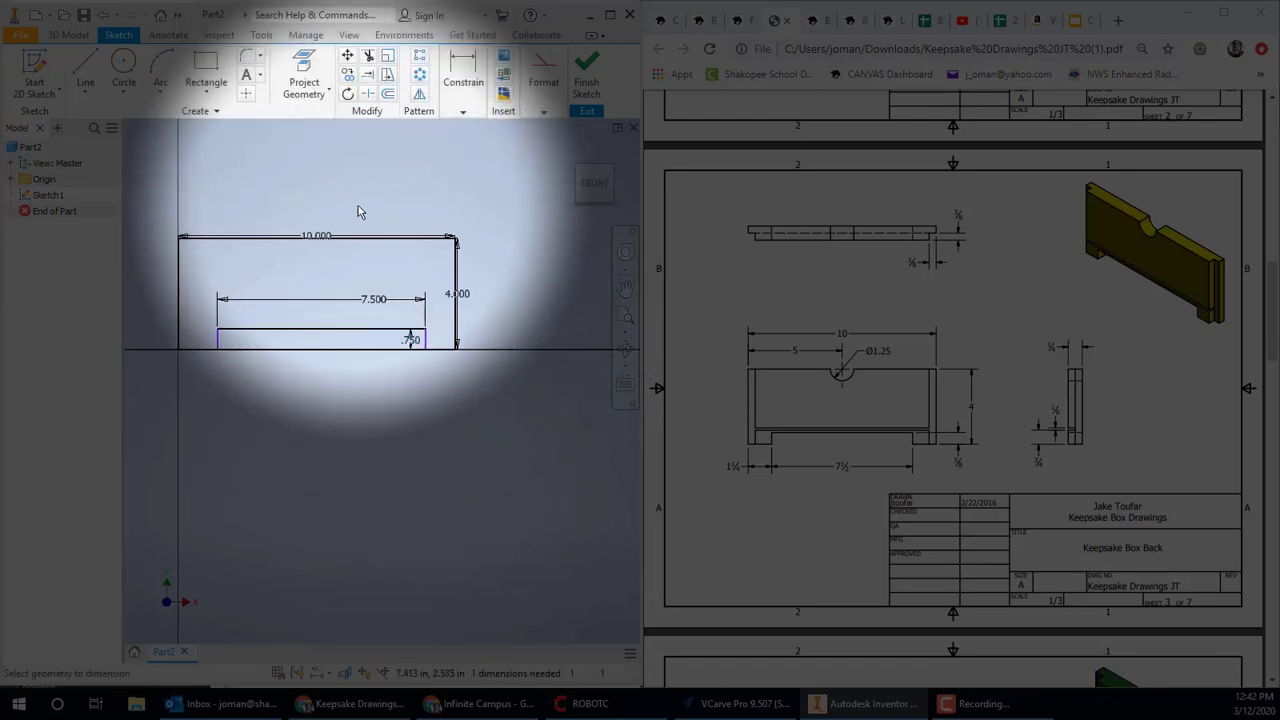
Dimension the notch 1.25 in from the outer left edge and finish the sketch
click(177, 334)
click(214, 342)
click(200, 381)
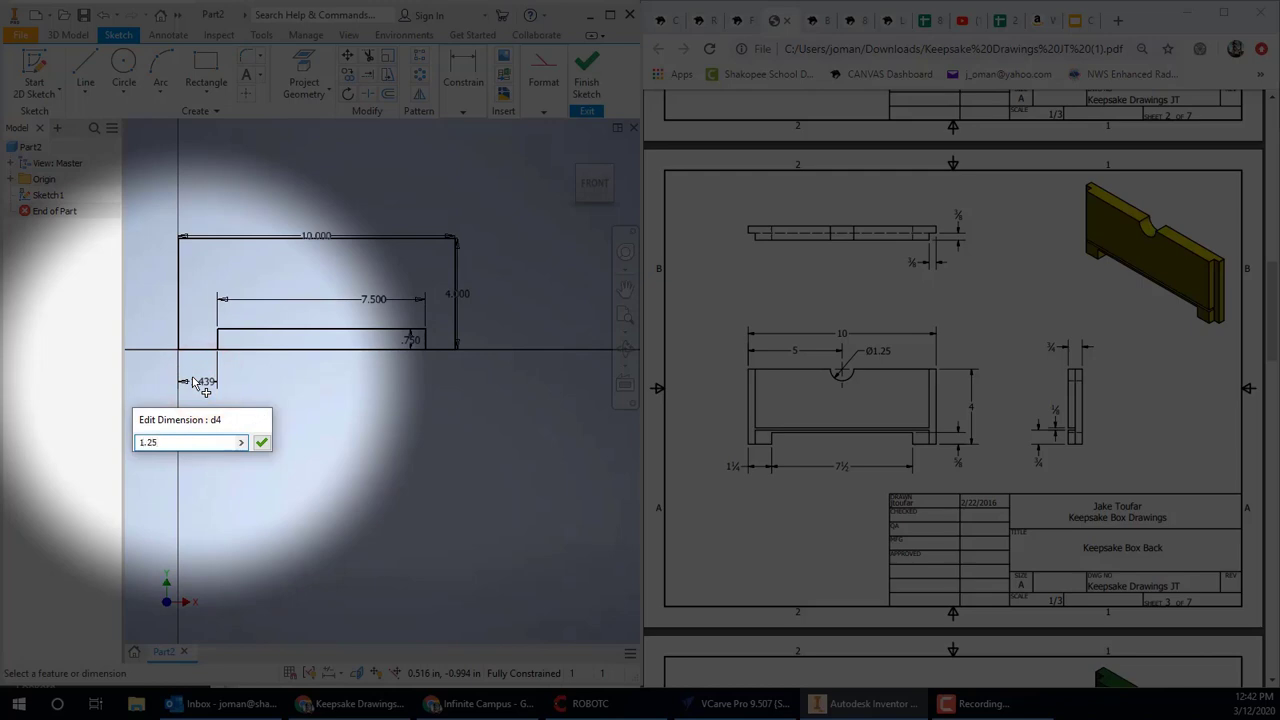
key(Return)
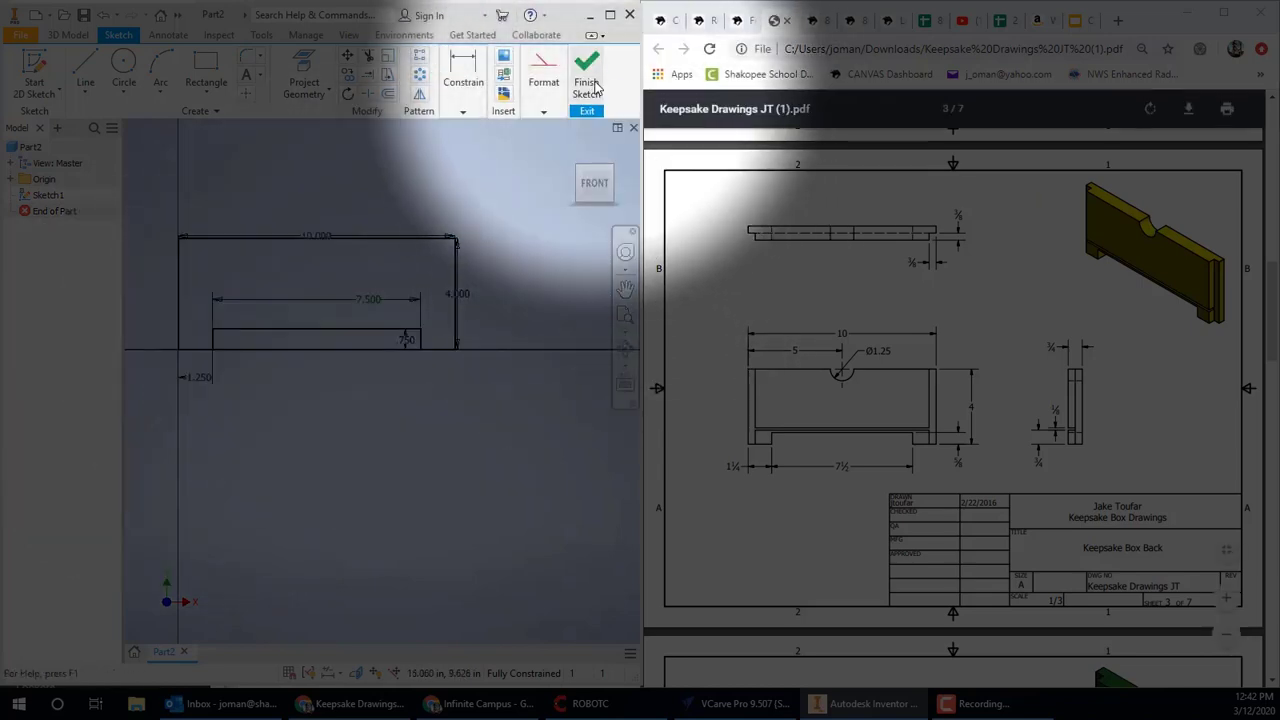
click(590, 86)
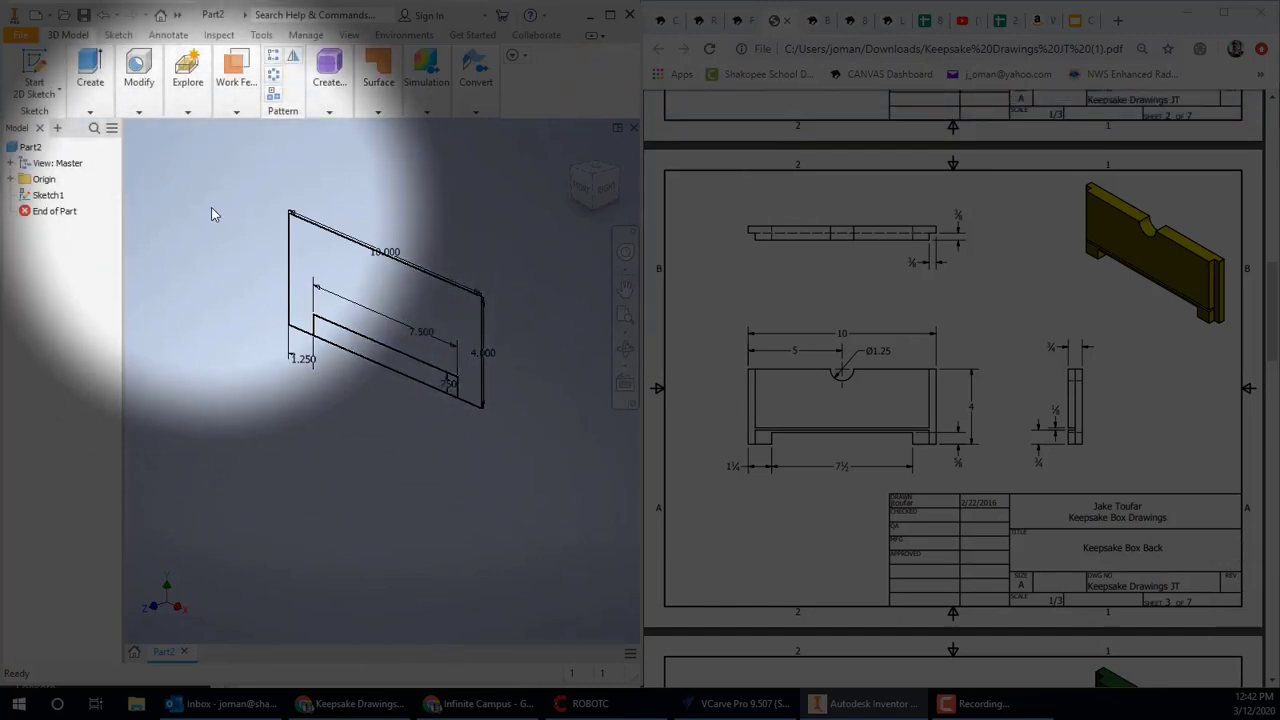
Extrude the box back sketch 0.75 in into the solid Extrusion1 panel
click(87, 72)
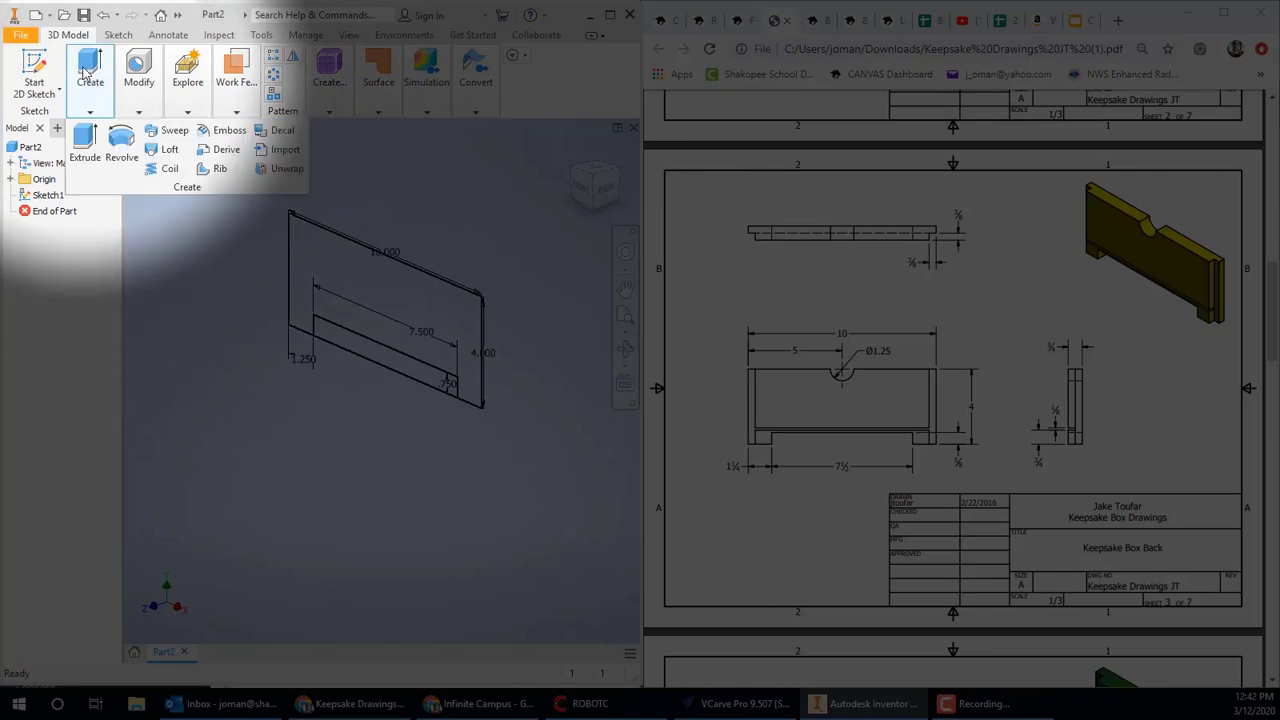
click(85, 140)
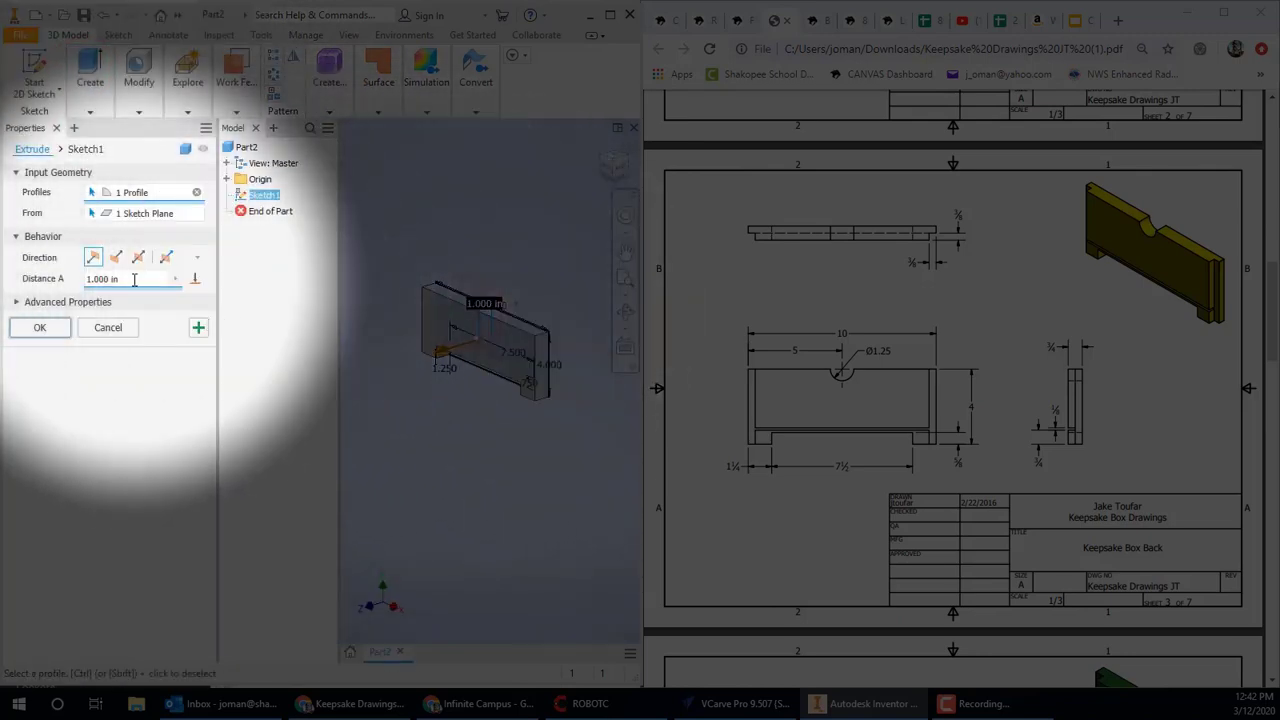
click(133, 279)
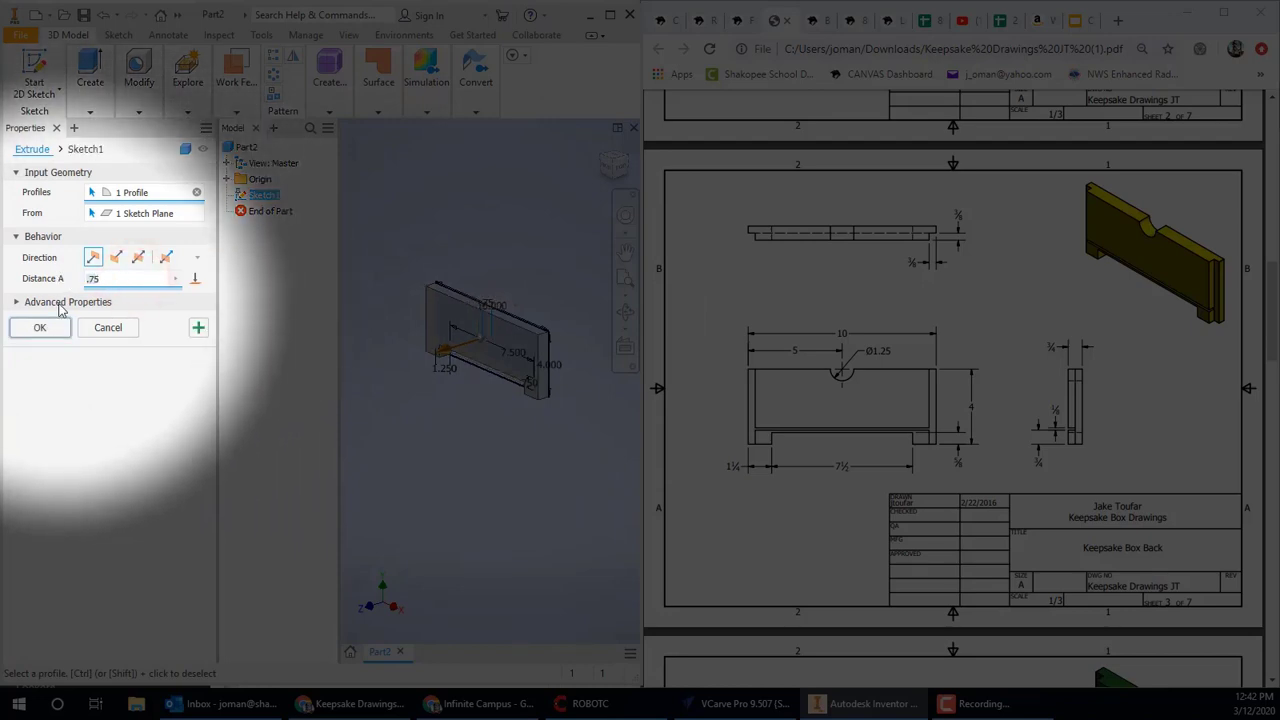
click(36, 328)
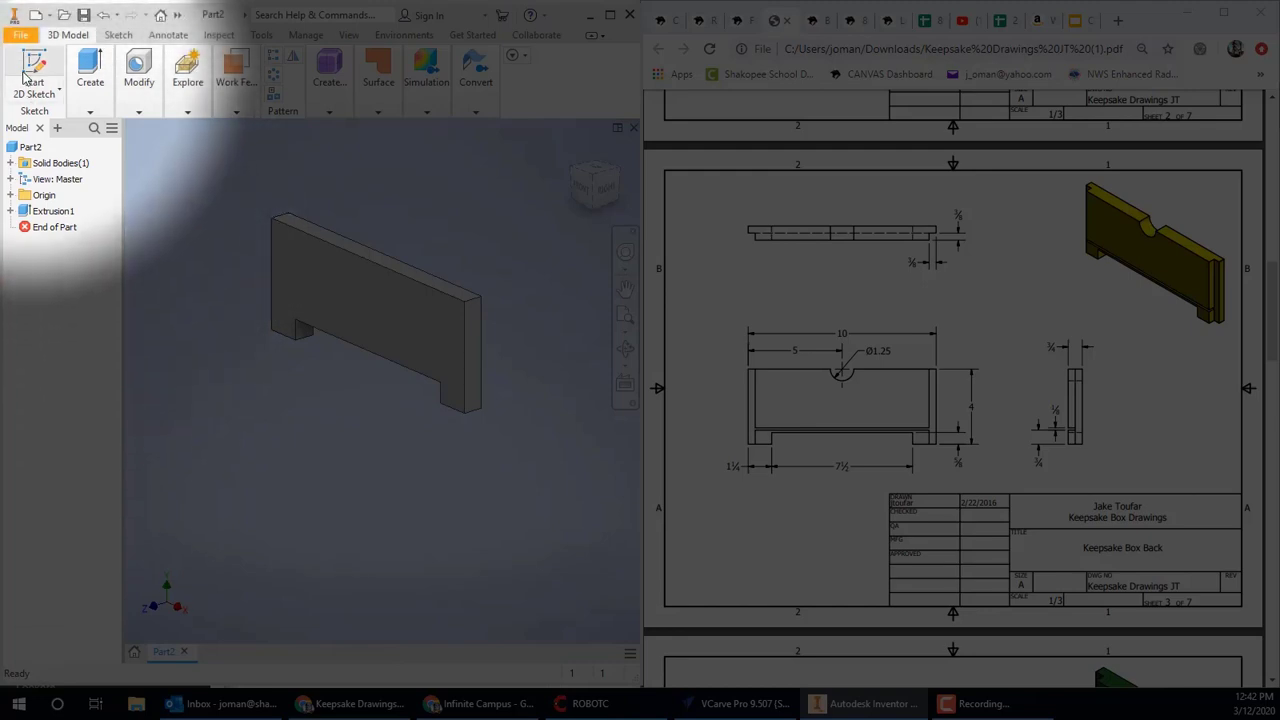
Sketch a 1.25 in diameter circle on the panel's top edge on the front face
click(34, 68)
click(372, 304)
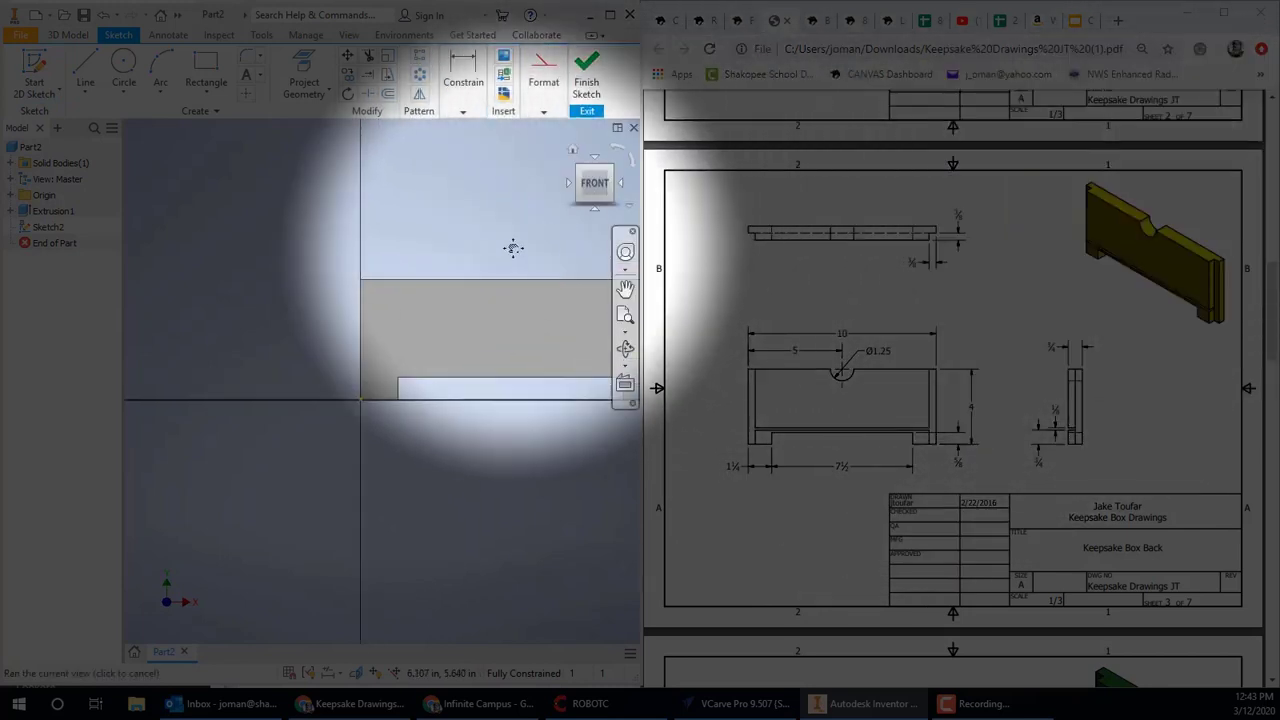
middle_drag(571, 222, 403, 269)
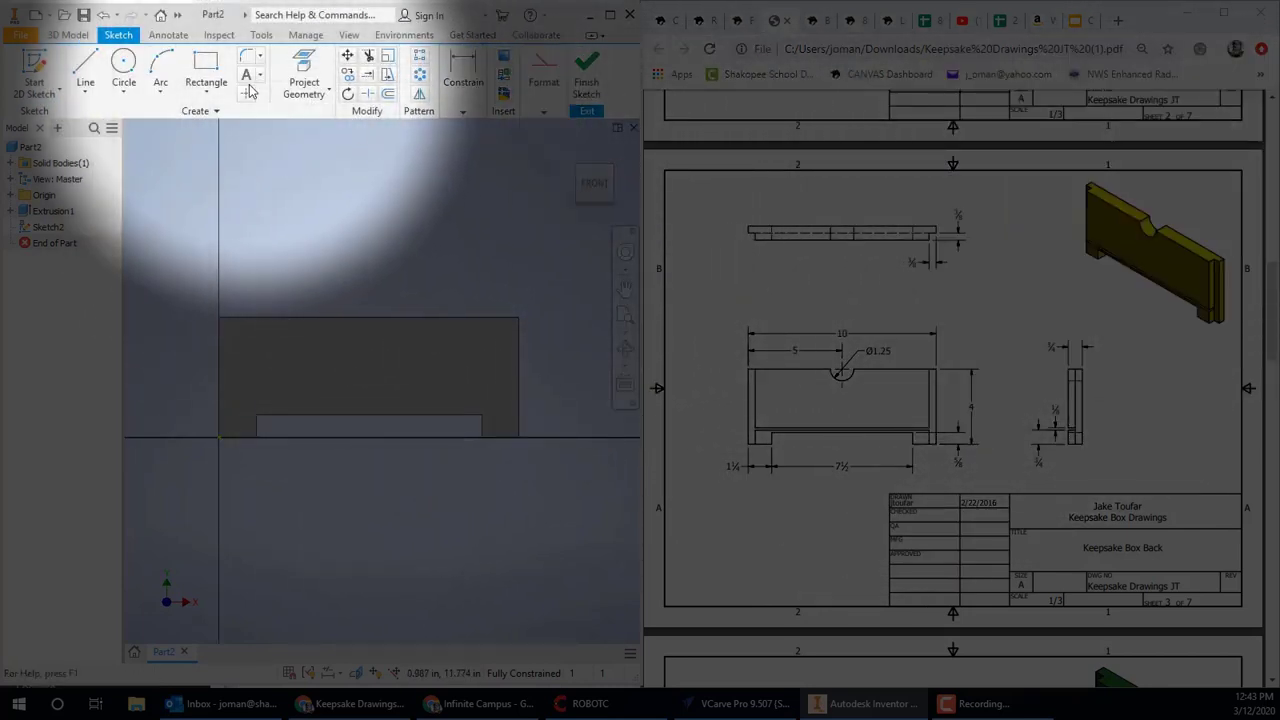
click(124, 66)
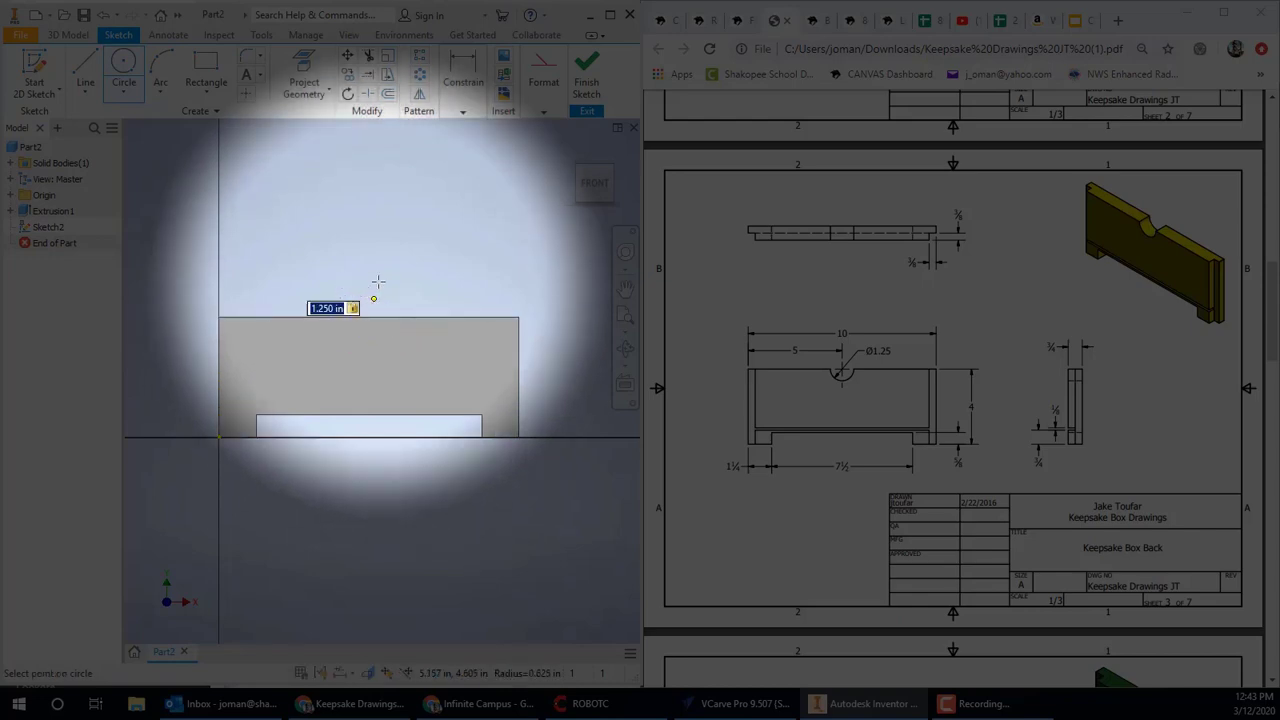
click(378, 283)
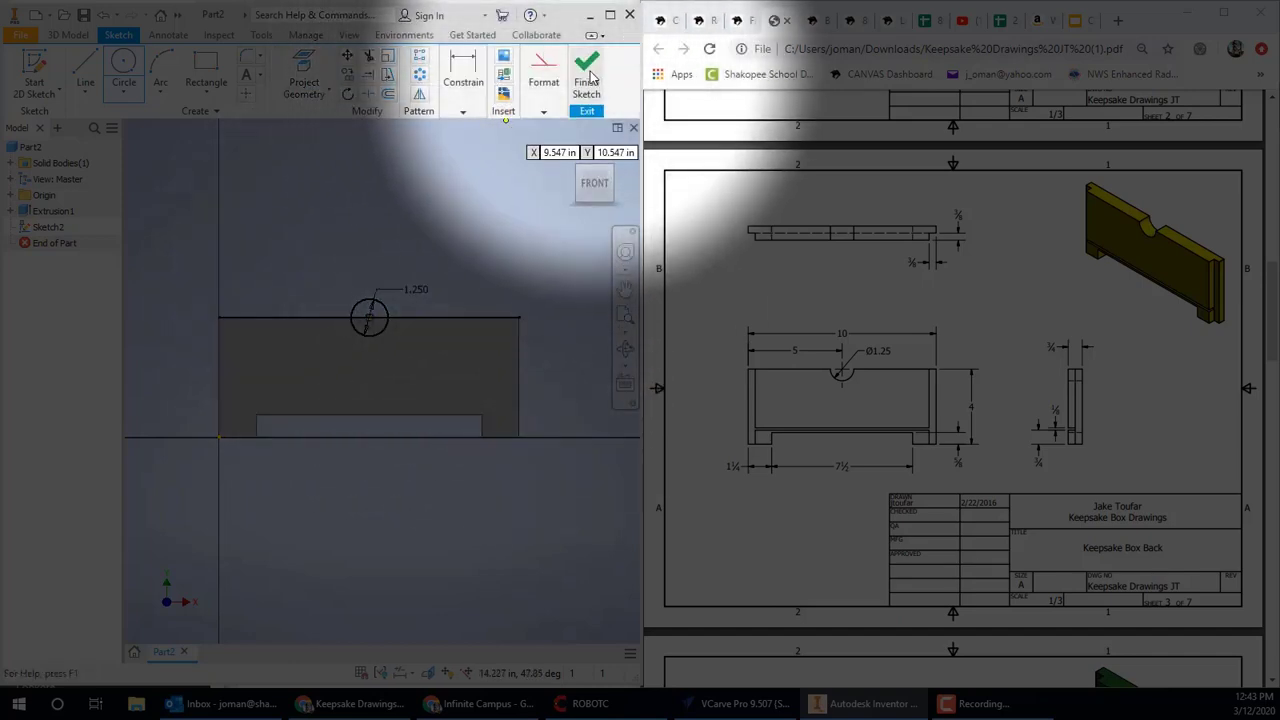
click(588, 80)
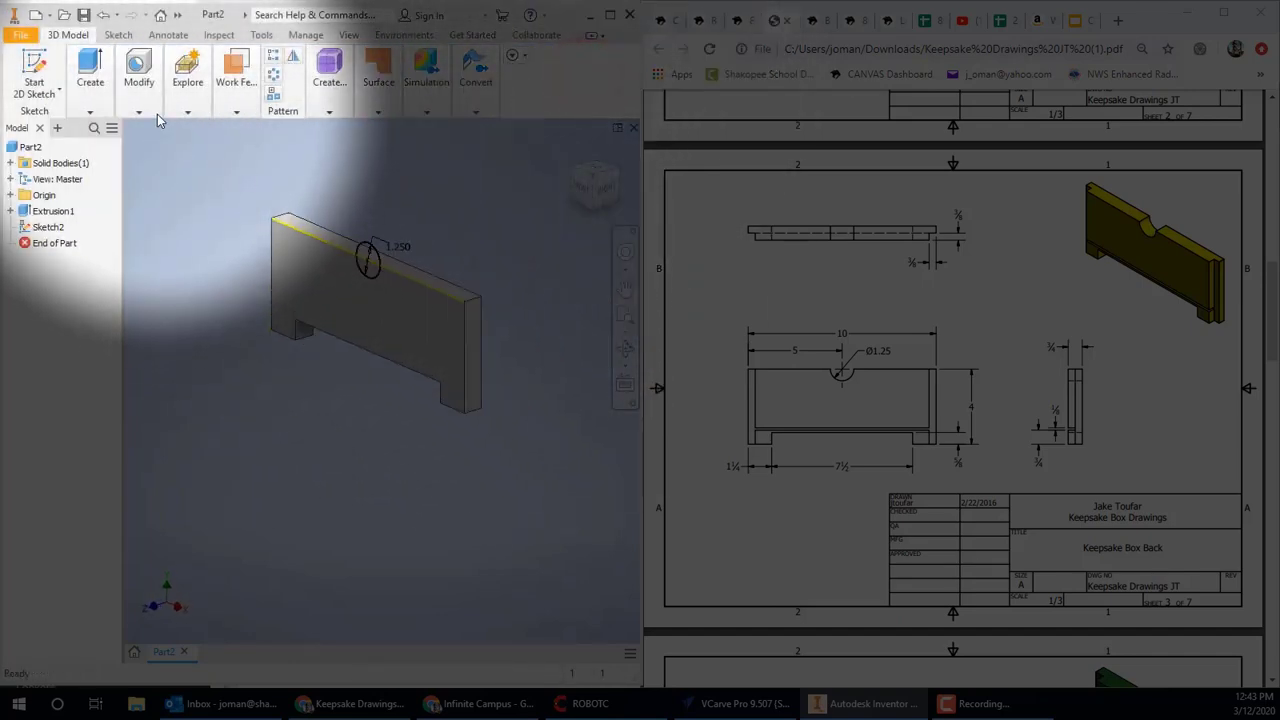
Cut-extrude the circle to form the semicircular notch, then return to the home view
mouse_move(99, 85)
click(93, 140)
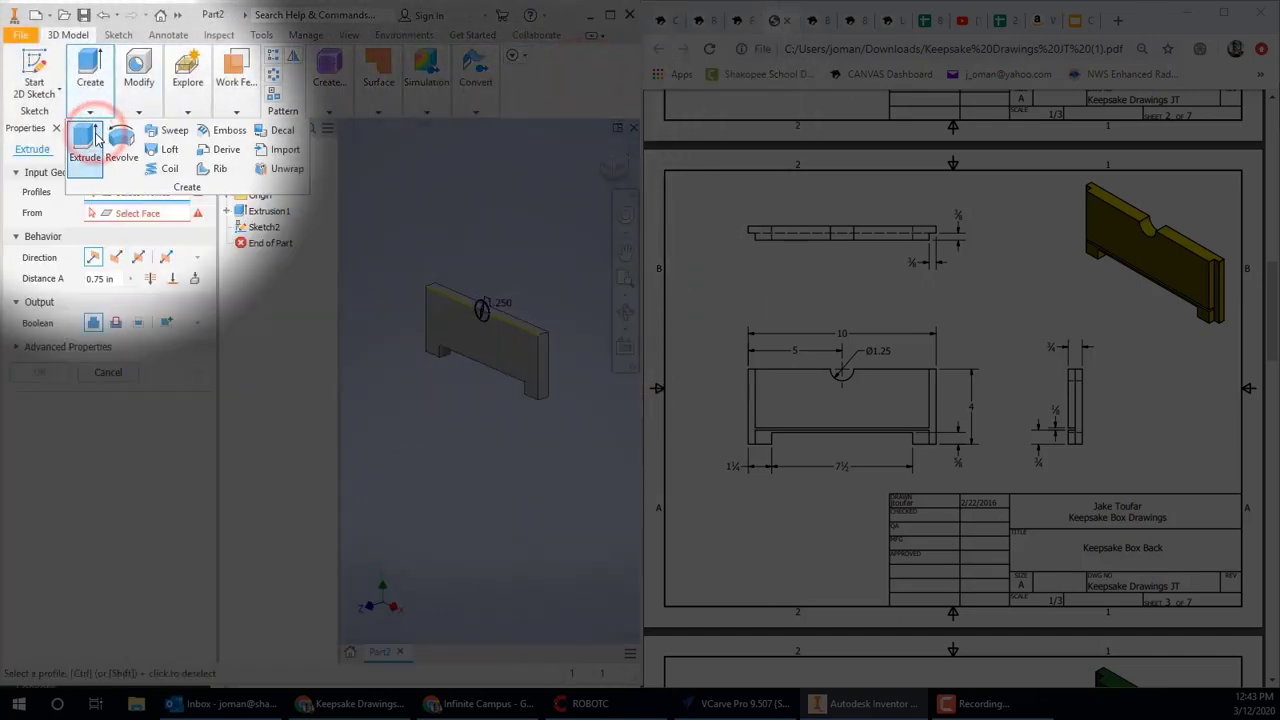
click(116, 323)
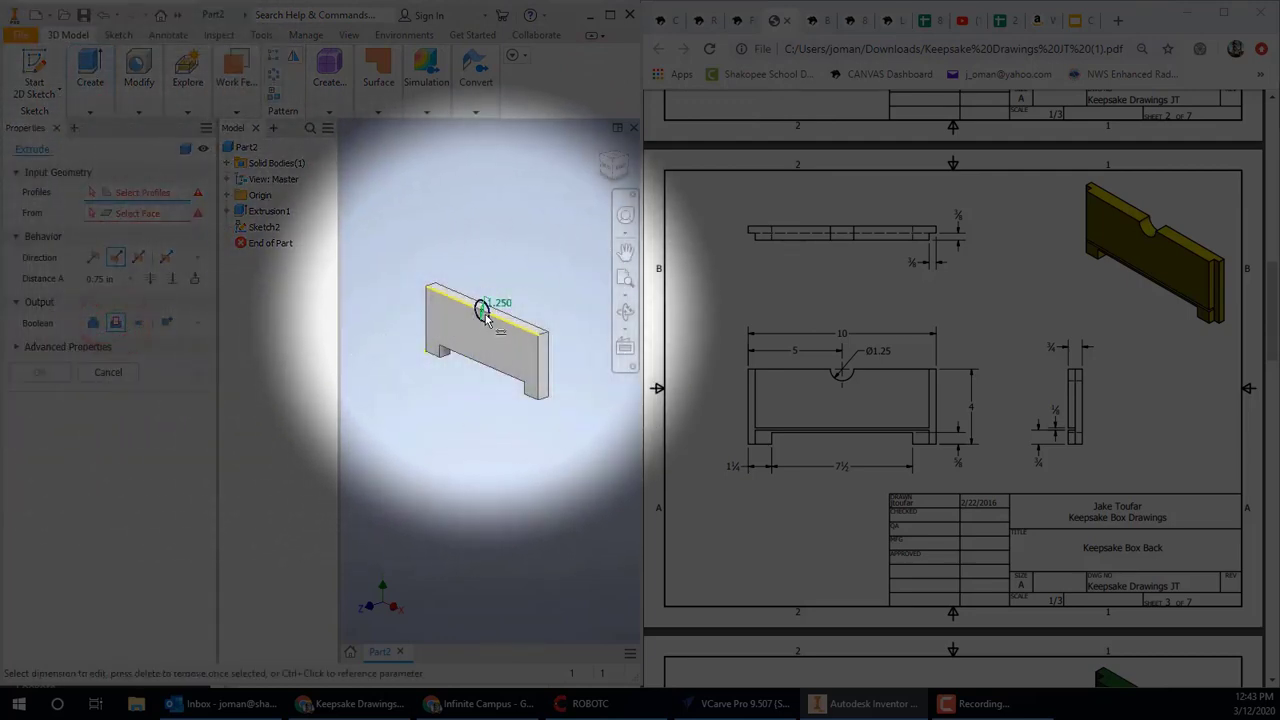
scroll(485, 314, up, 5)
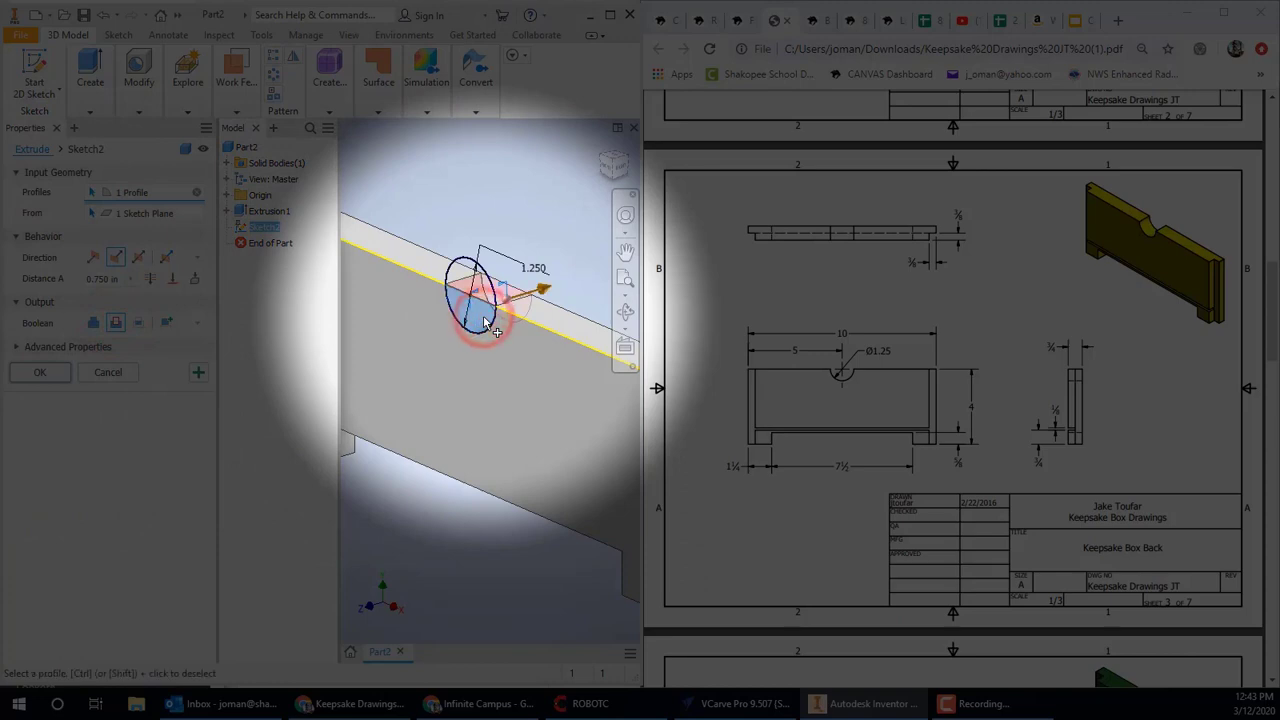
click(40, 370)
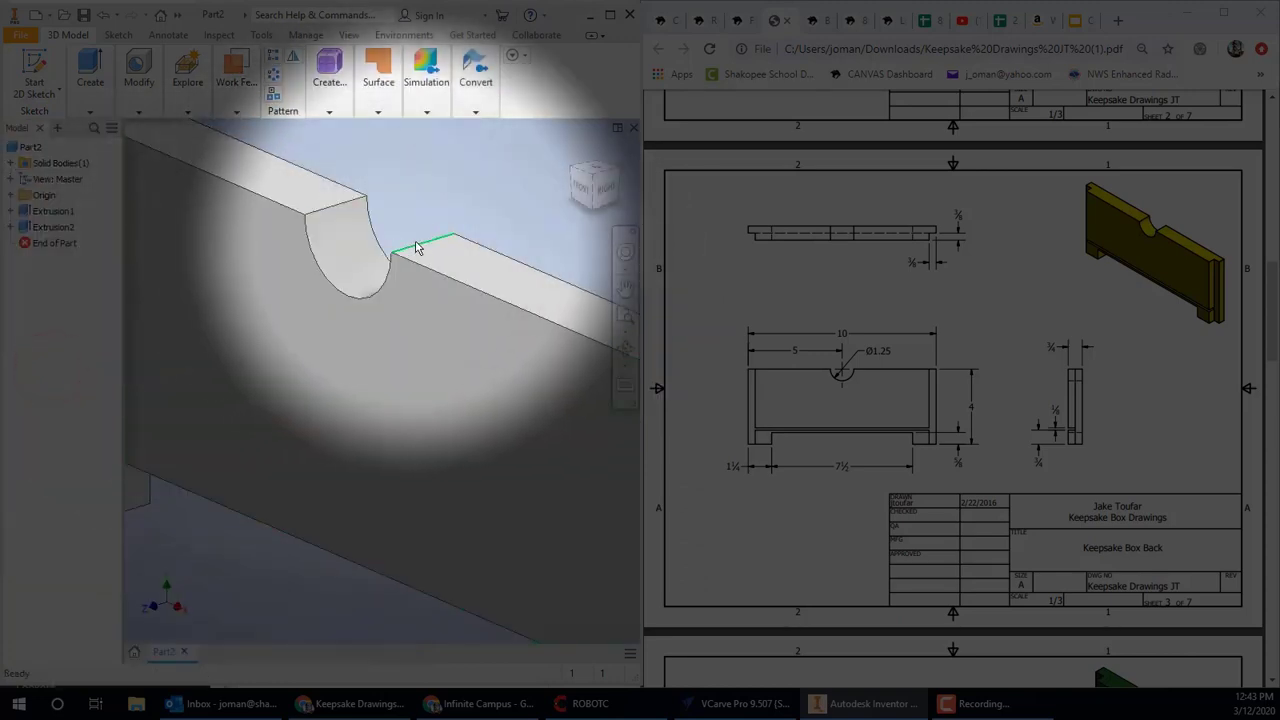
key(F6)
click(90, 80)
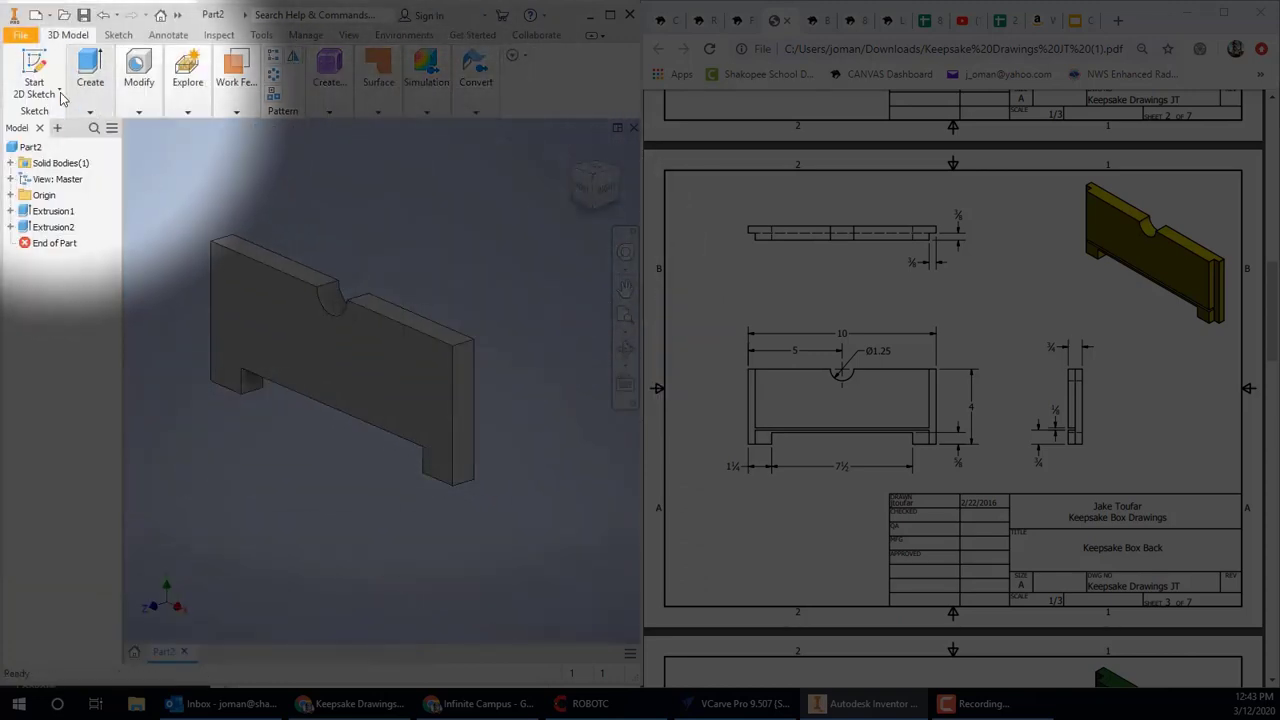
On the front face, draw 0.375 in strips at both ends and a long horizontal strip
click(55, 90)
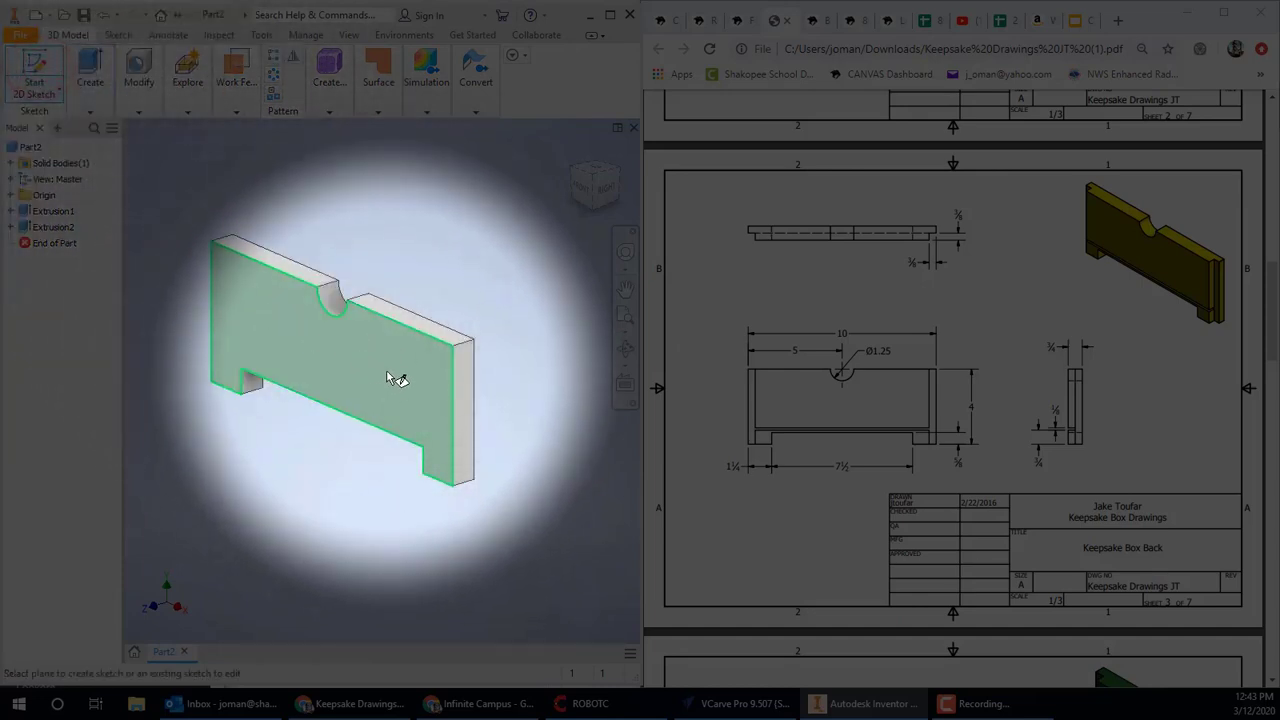
click(385, 373)
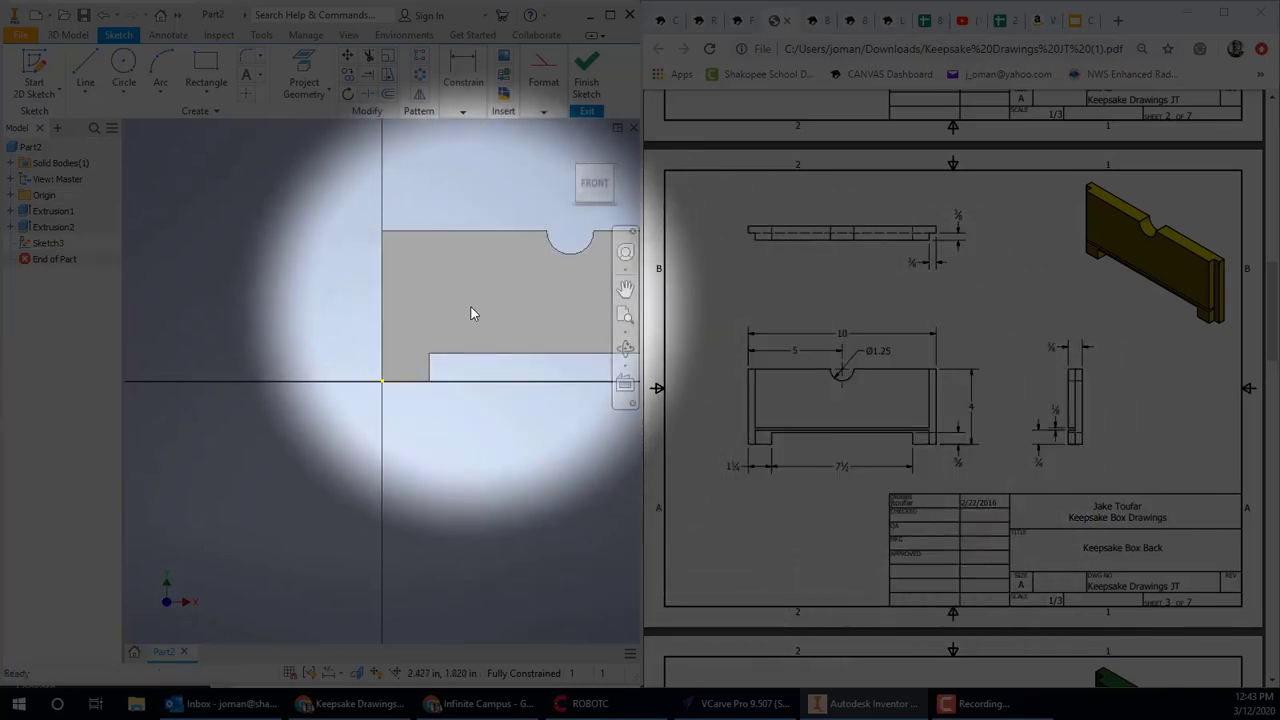
middle_drag(471, 309, 263, 323)
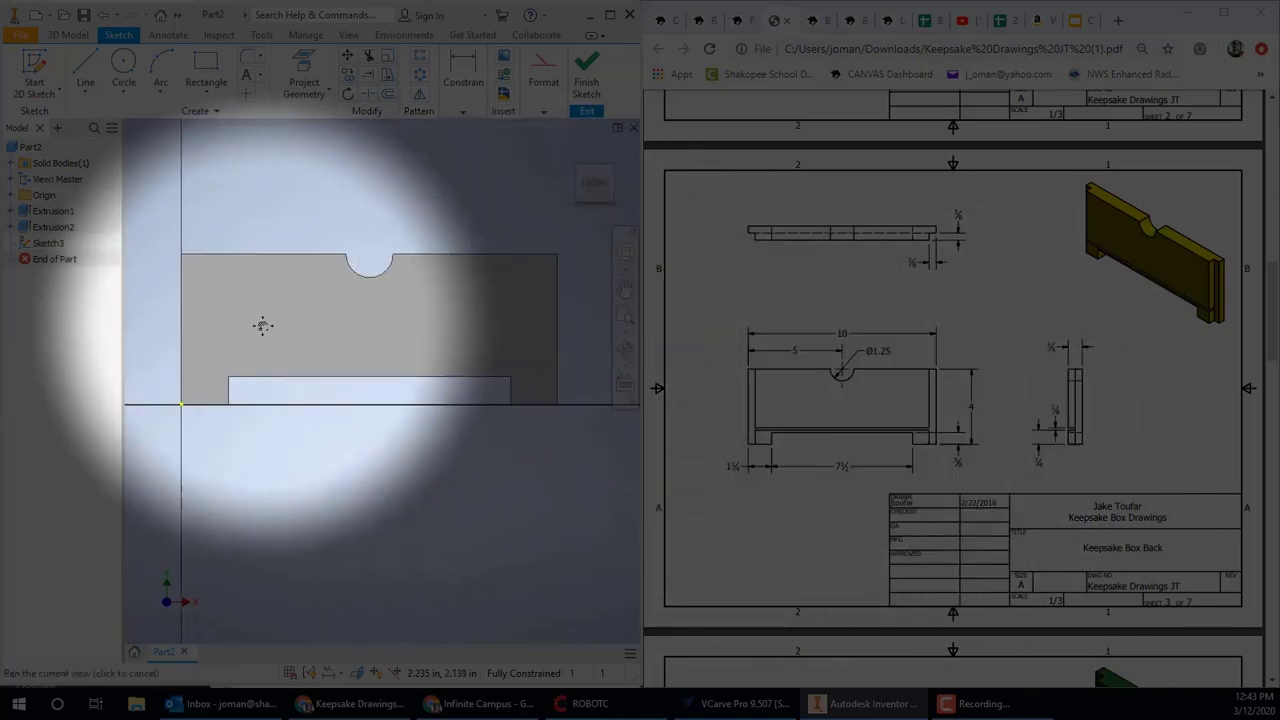
click(206, 65)
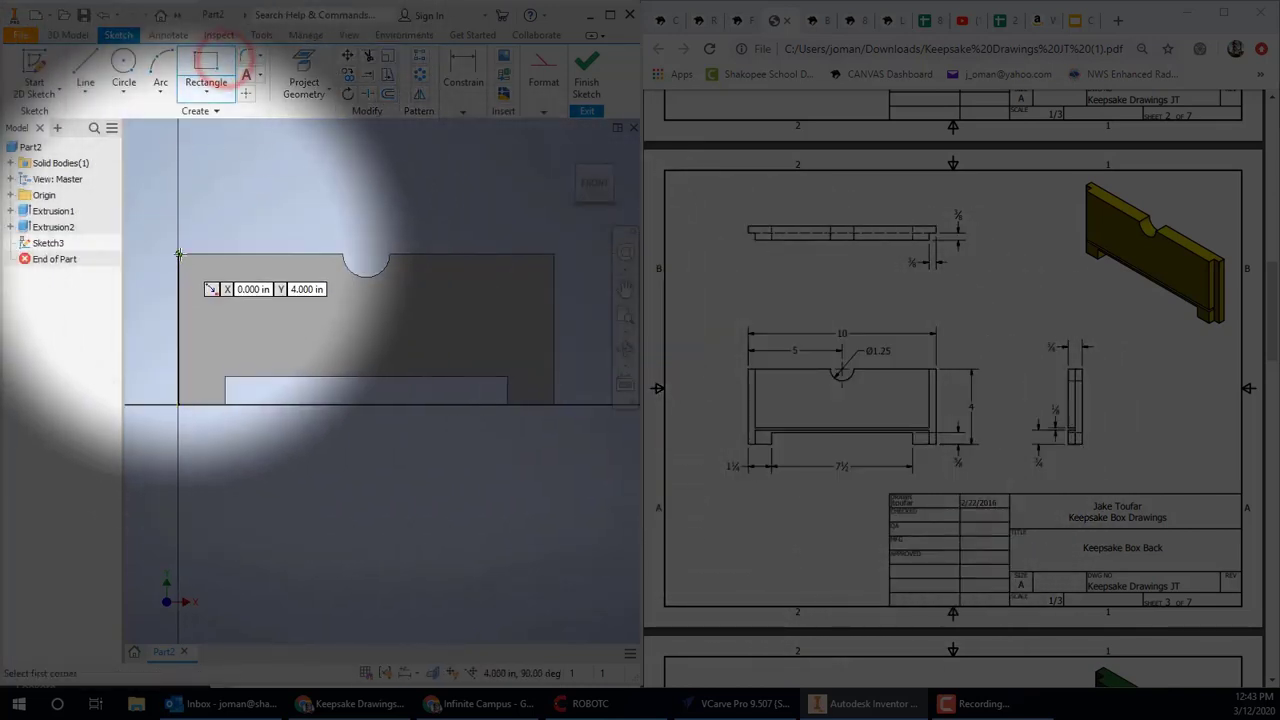
click(179, 256)
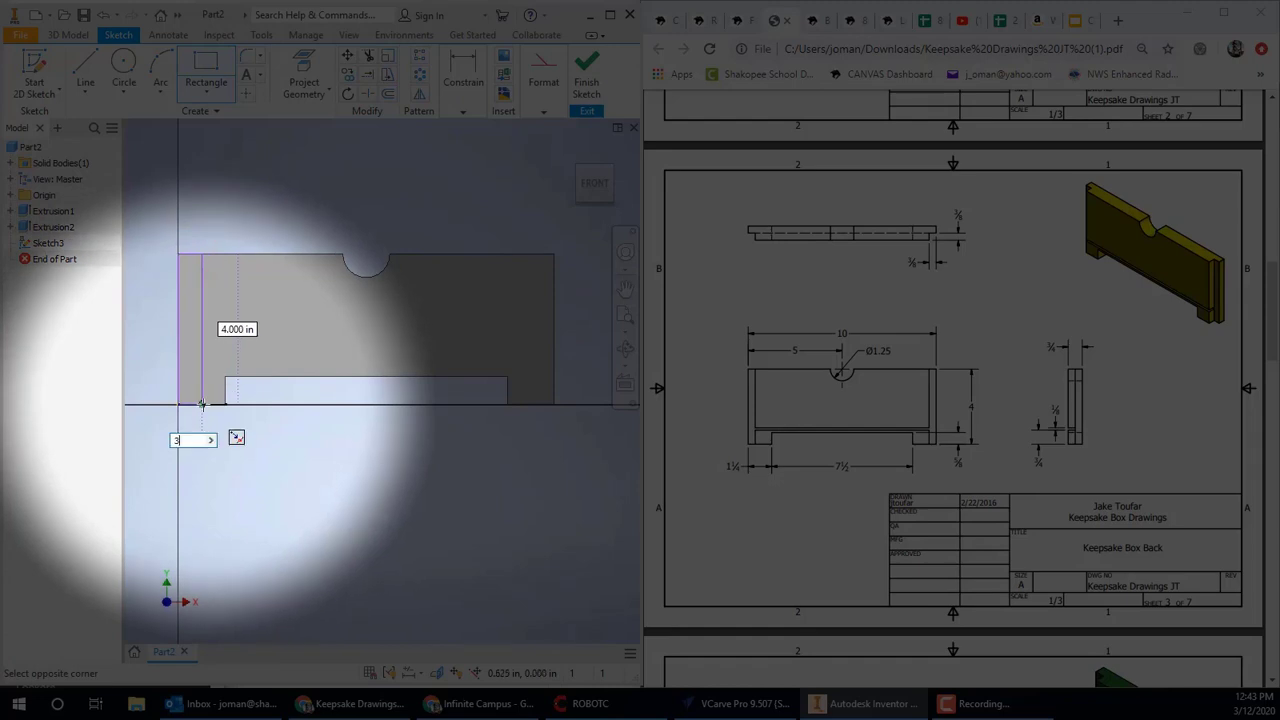
key(Return)
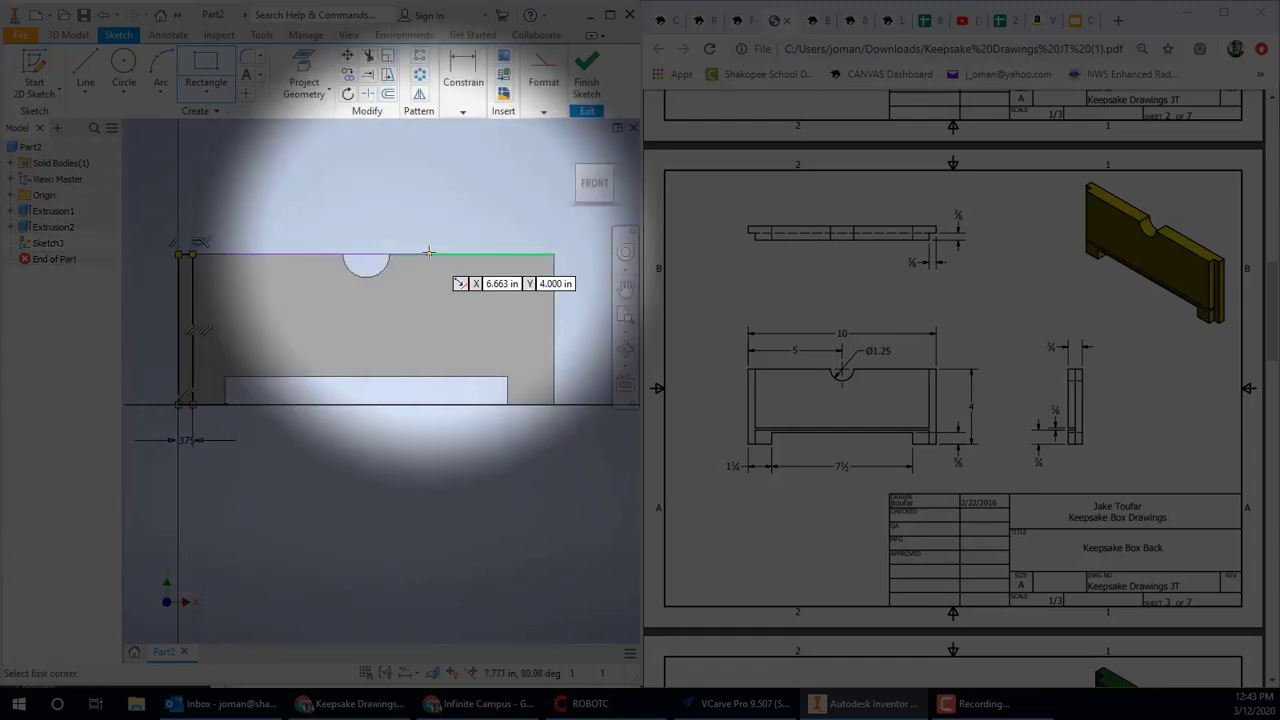
click(555, 256)
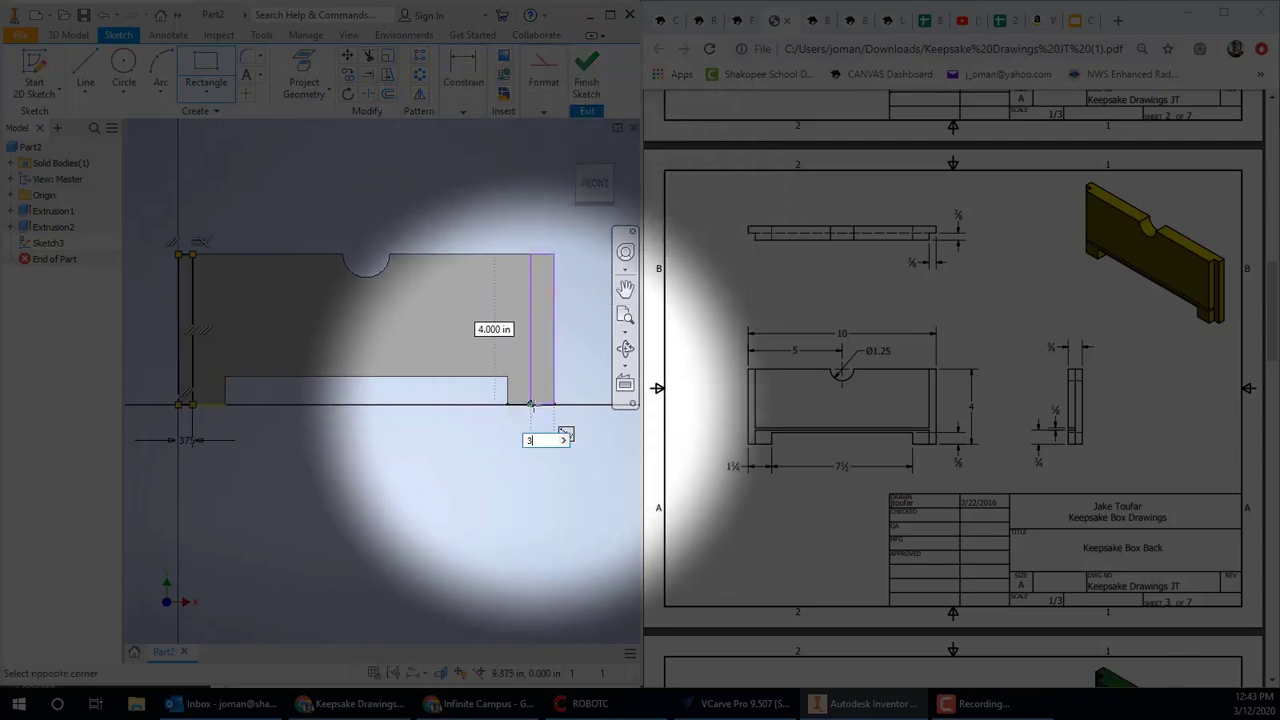
key(Return)
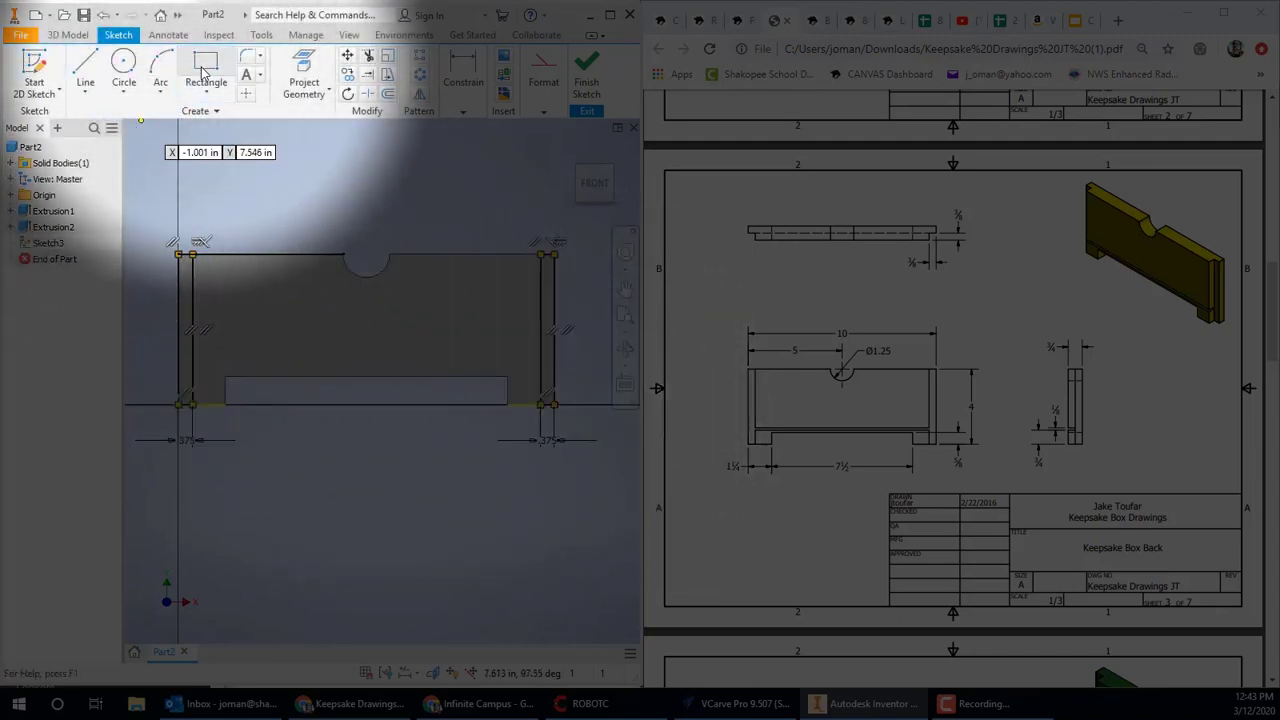
click(177, 362)
click(555, 374)
Dimension the horizontal strip 0.125 in thick and 0.75 in above the bottom, then finish the sketch
click(463, 111)
click(471, 178)
click(528, 376)
click(530, 364)
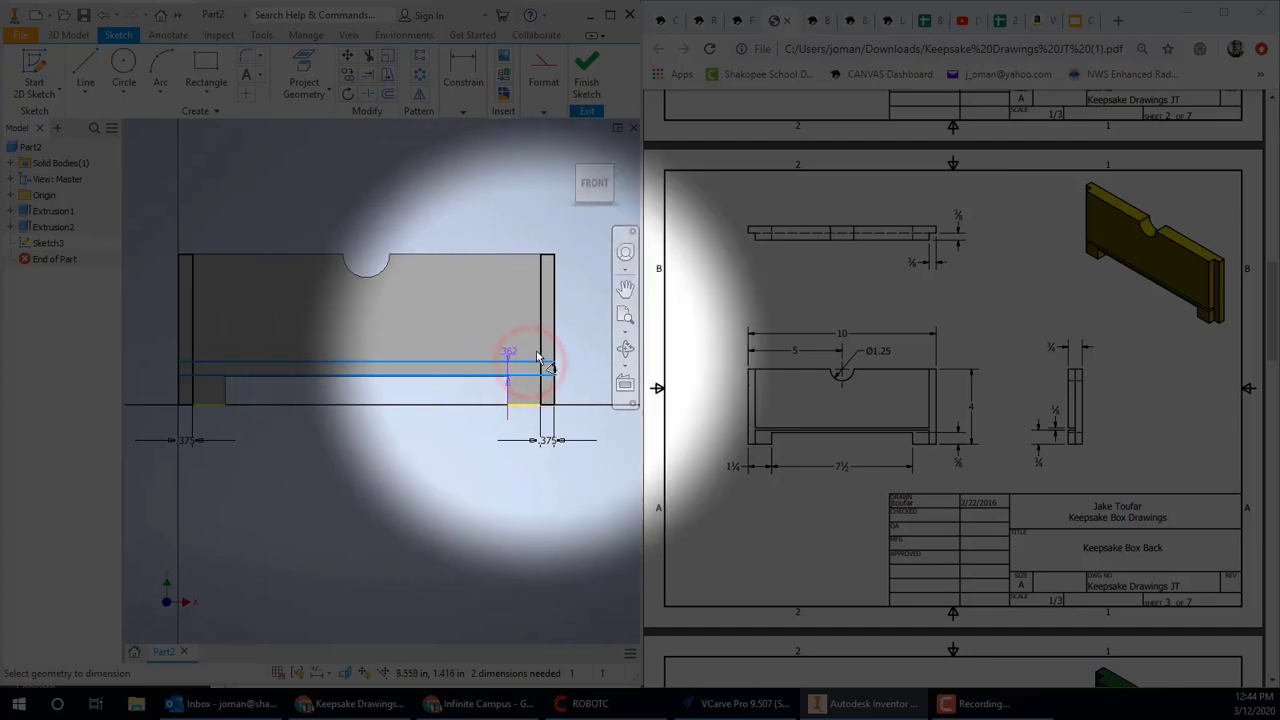
click(585, 356)
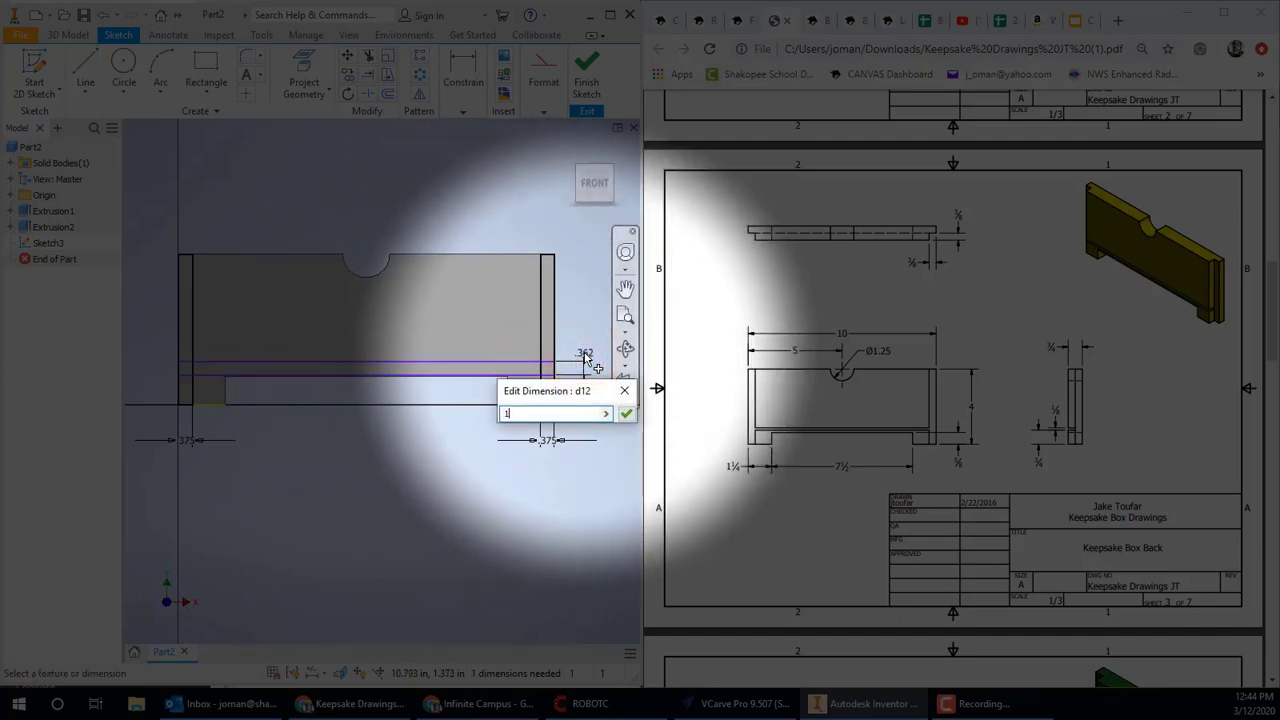
key(Return)
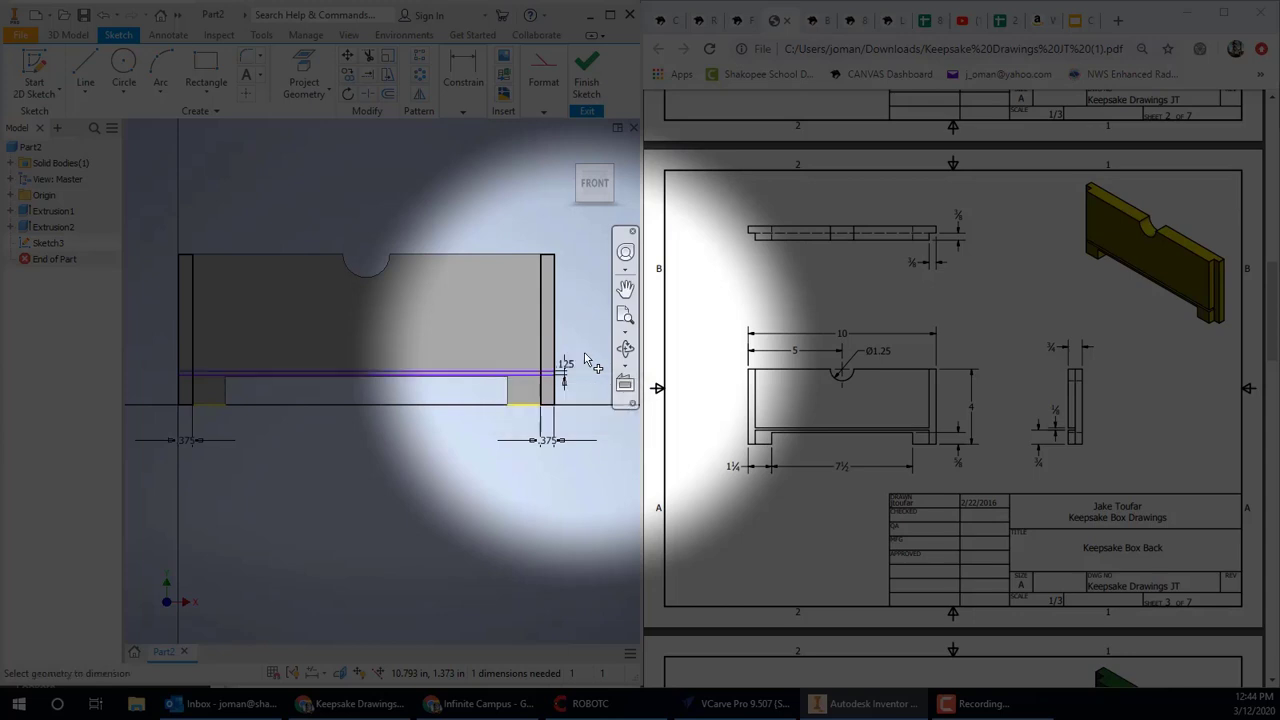
scroll(525, 395, up, 5)
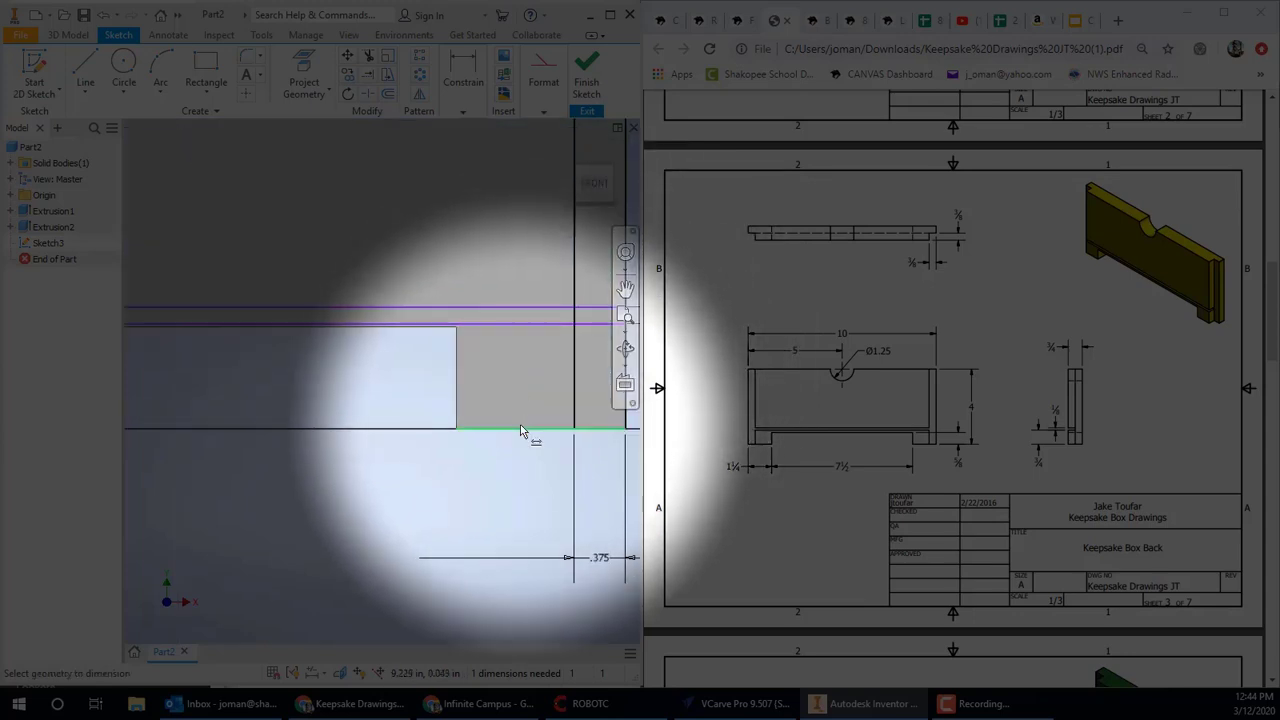
click(520, 426)
click(518, 326)
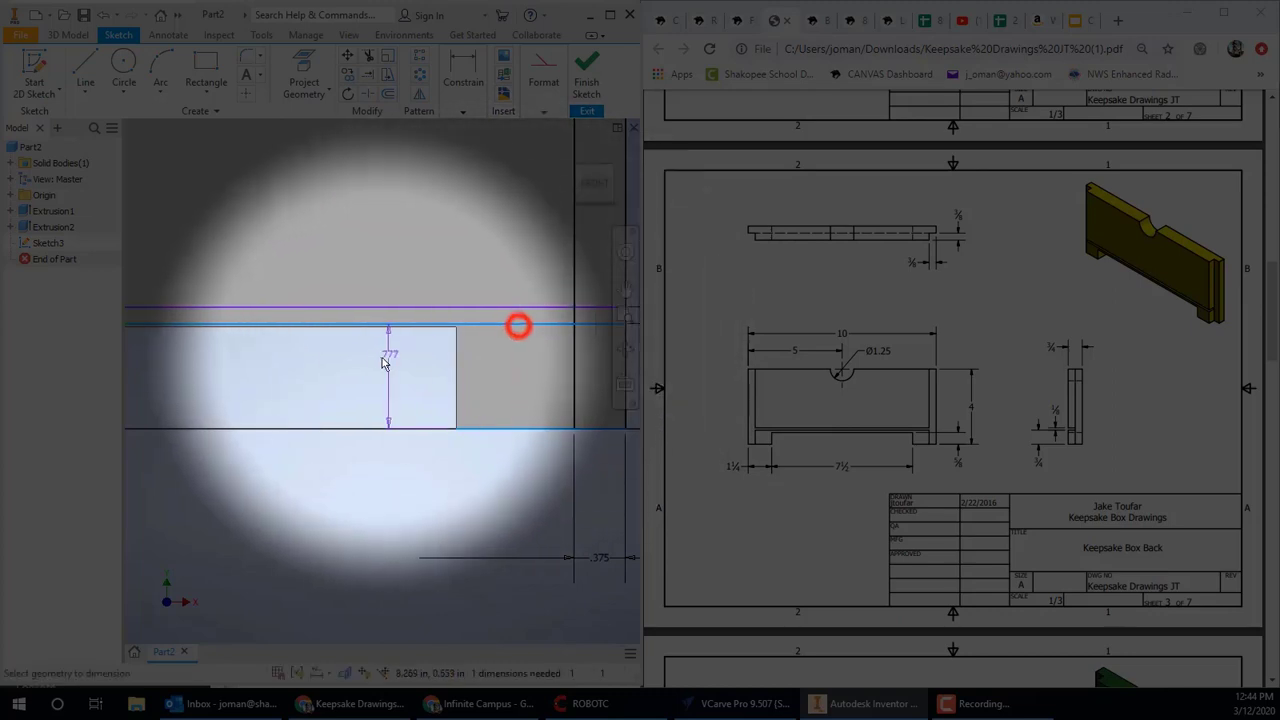
click(376, 360)
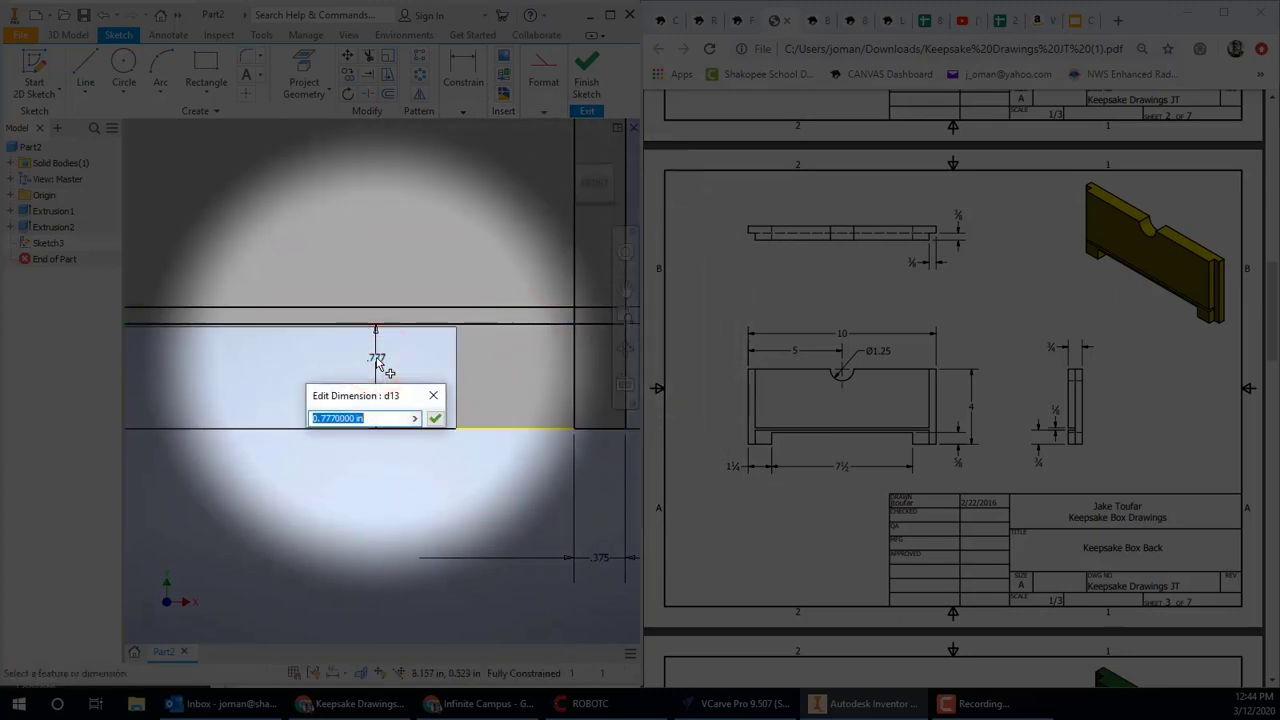
key(Return)
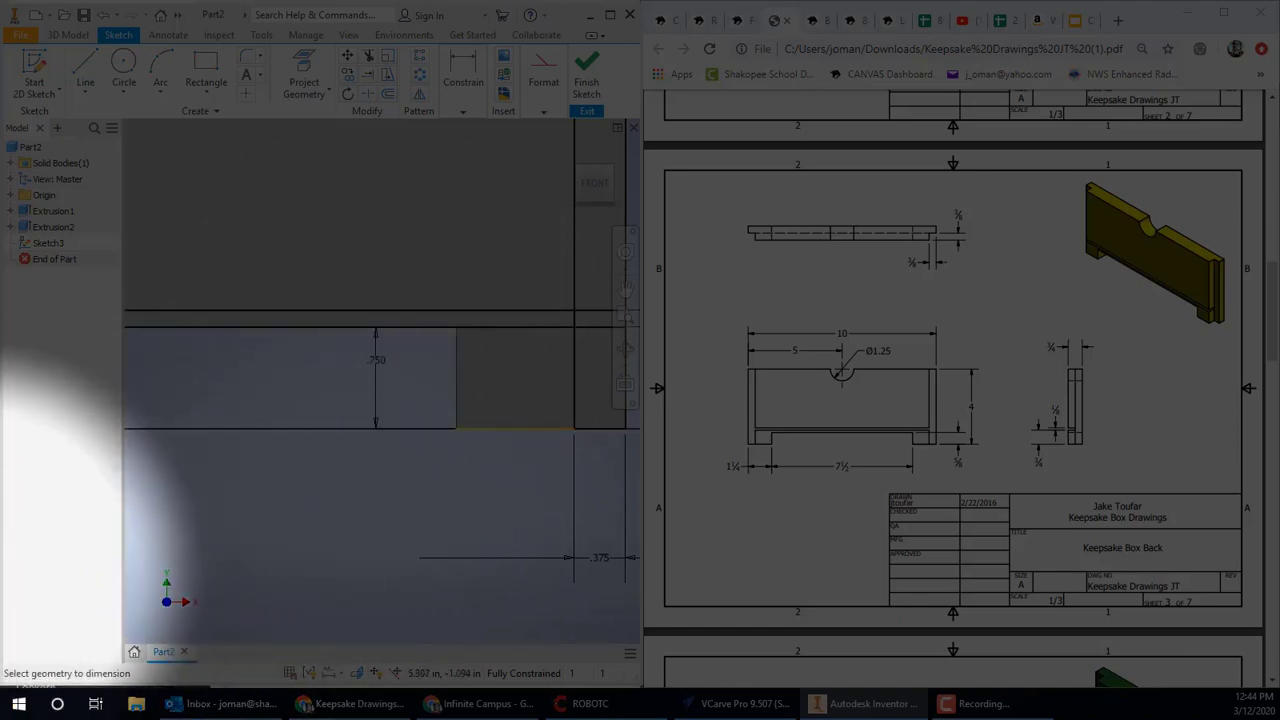
scroll(330, 405, up, 5)
scroll(349, 412, down, 5)
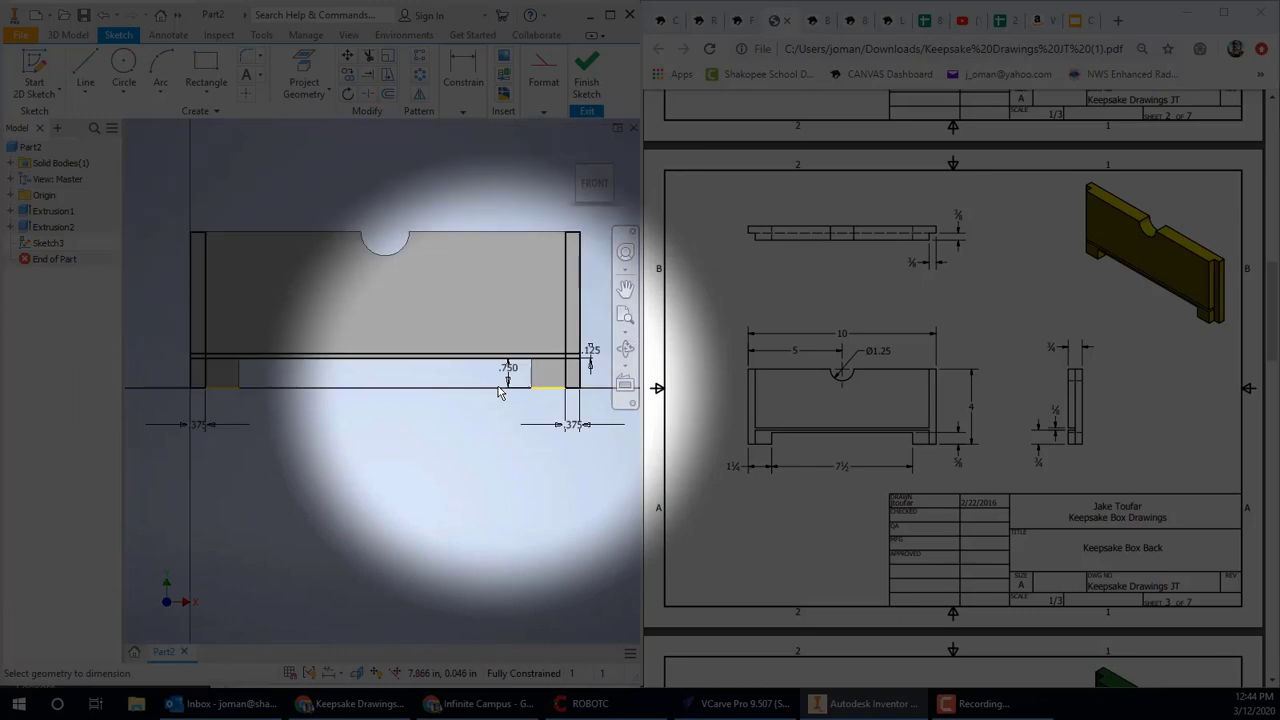
click(588, 72)
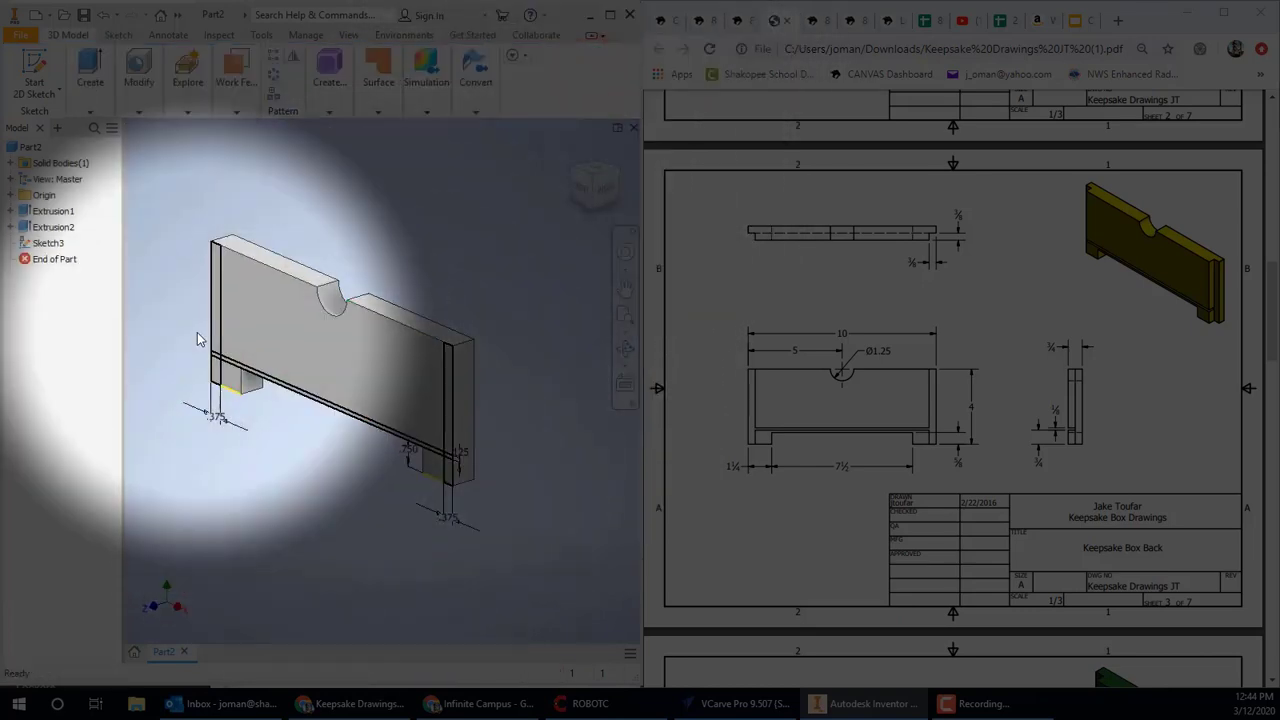
Extrude Sketch3 with the end-strip and remaining strip profiles selected, seven in total
mouse_move(90, 80)
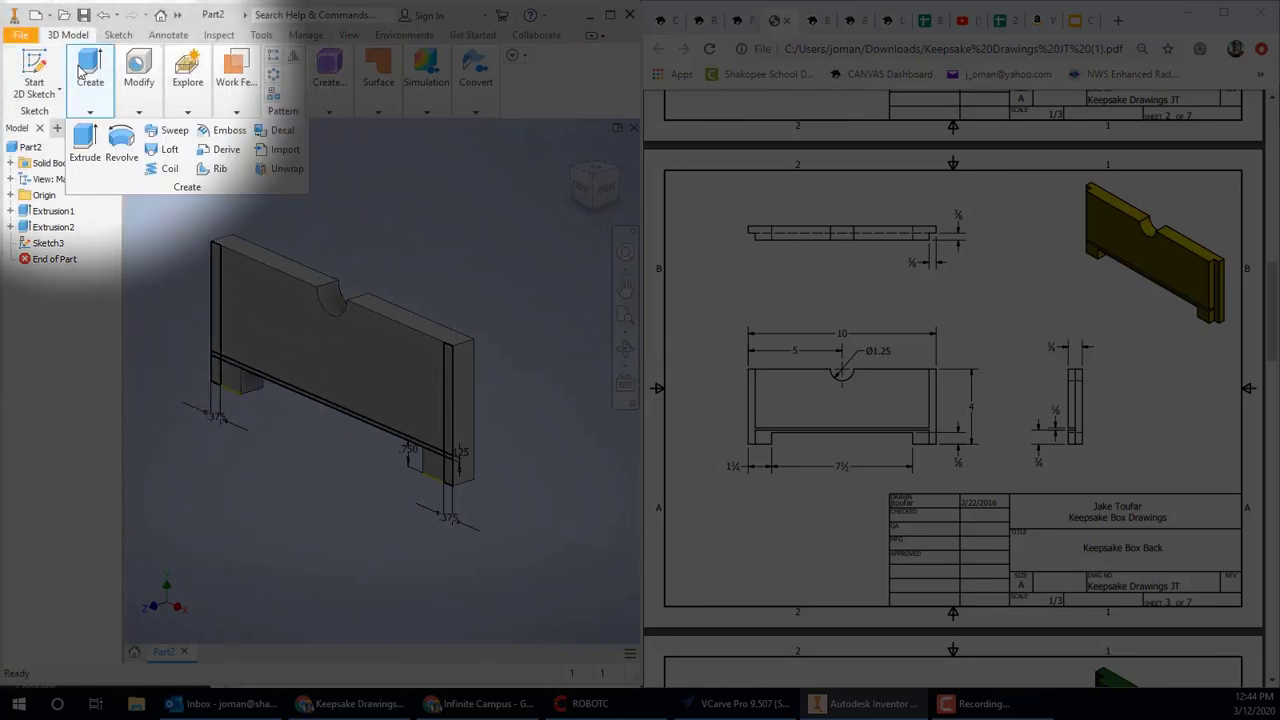
click(86, 135)
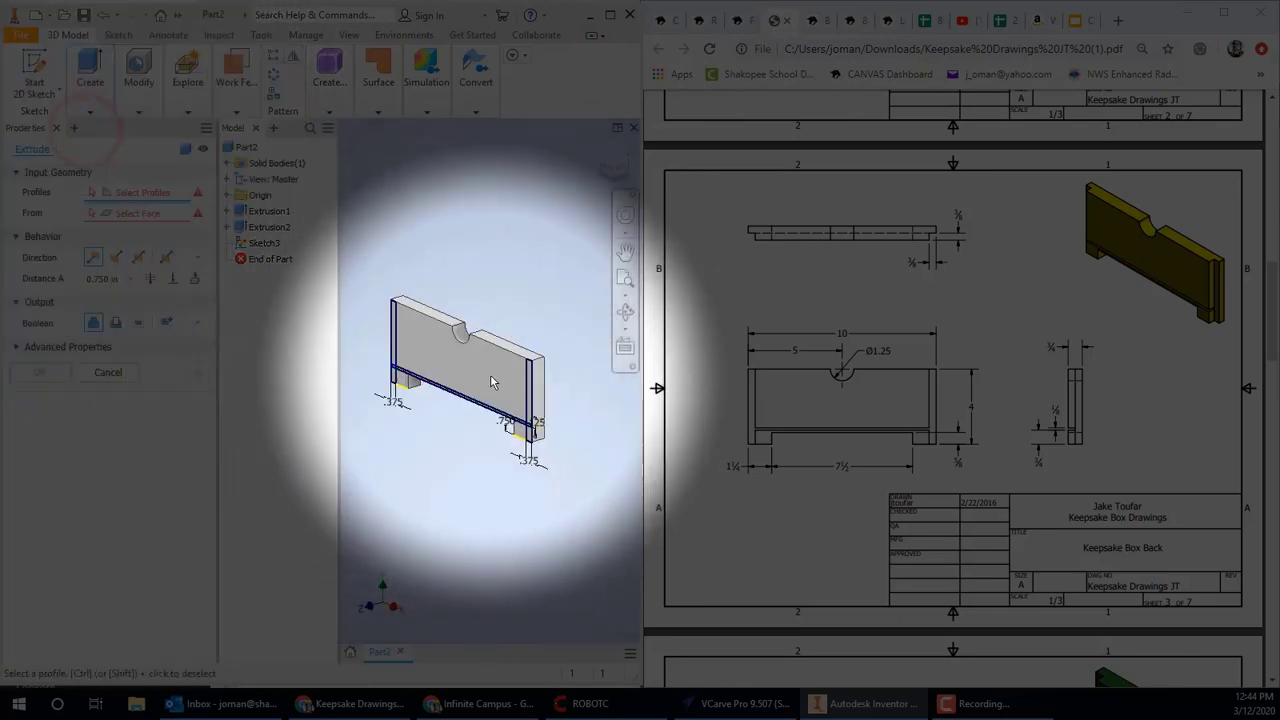
scroll(540, 387, up, 4)
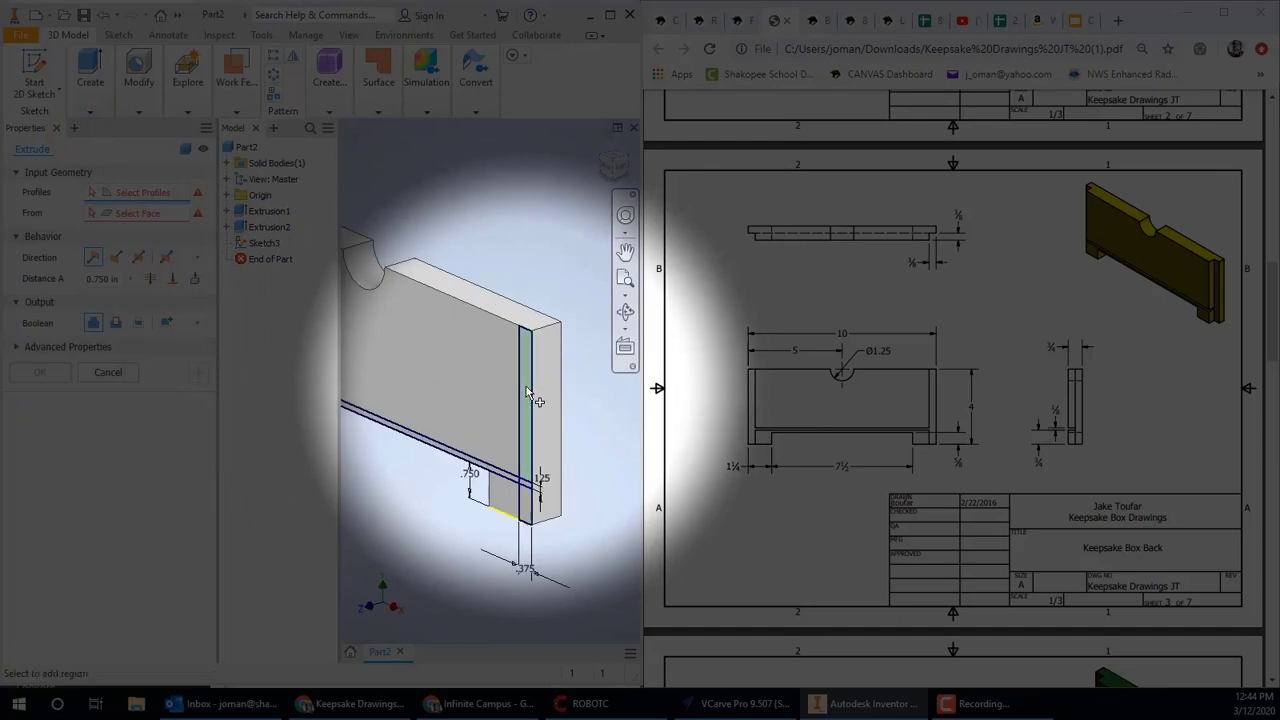
click(524, 385)
scroll(503, 450, up, 6)
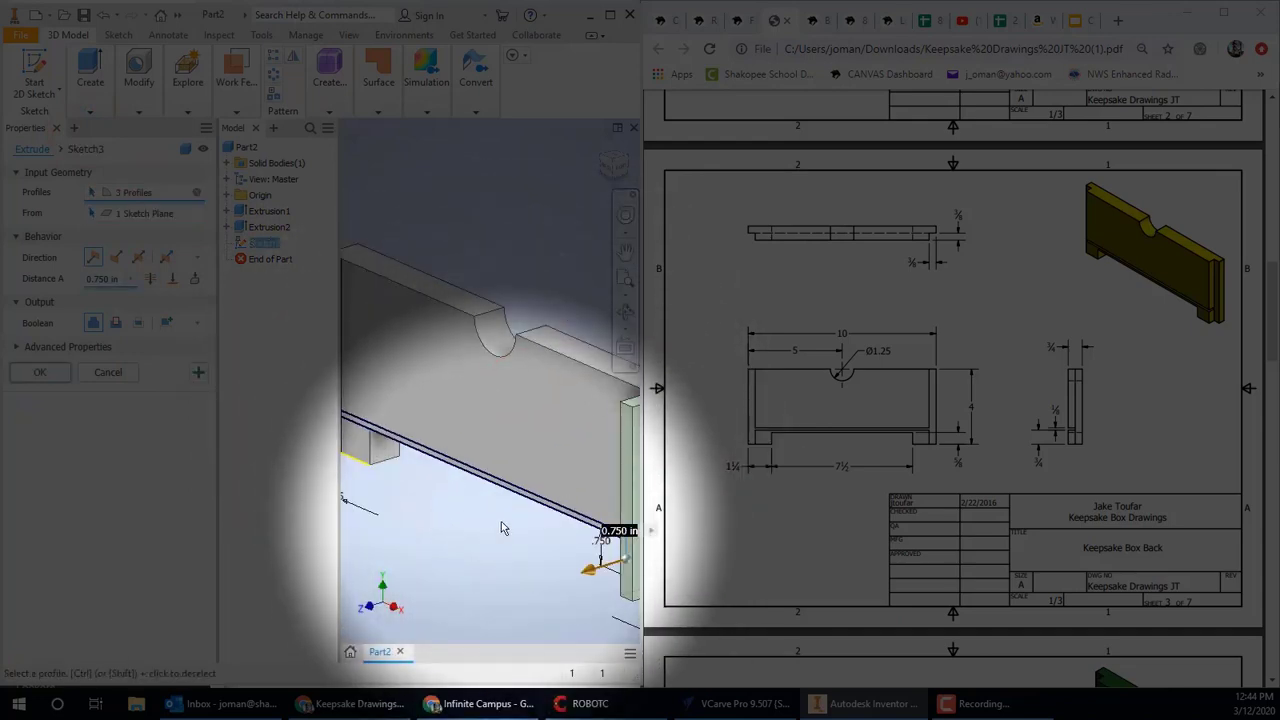
click(558, 407)
scroll(557, 400, down, 4)
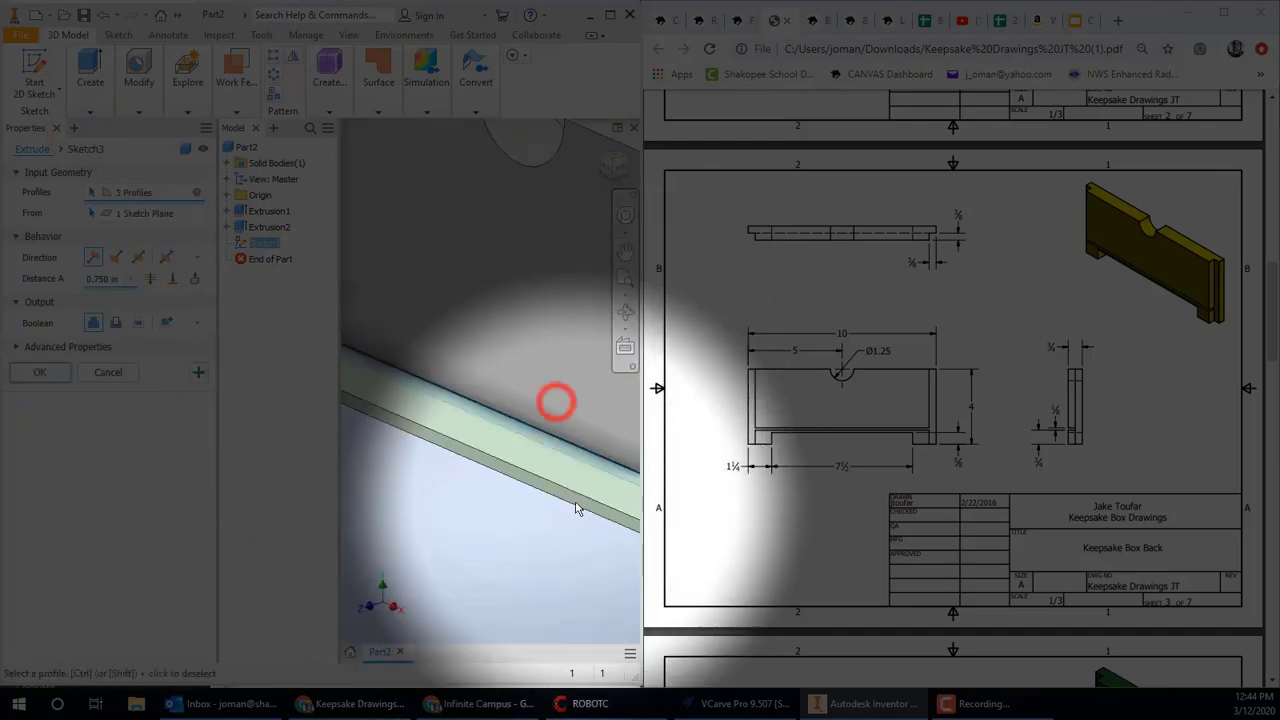
scroll(489, 434, up, 4)
click(545, 450)
scroll(486, 463, down, 4)
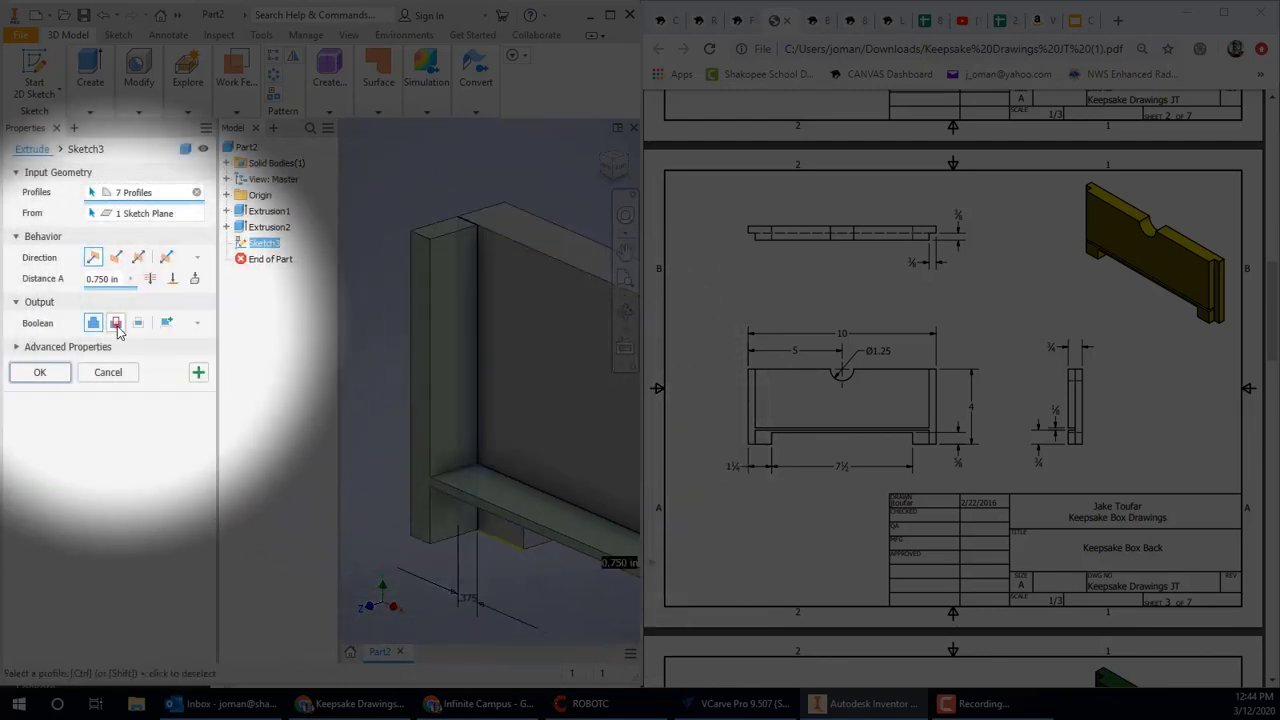
Flip the extrusion into the part, set it to Cut, and enter a 3/8 in depth
click(116, 257)
click(115, 322)
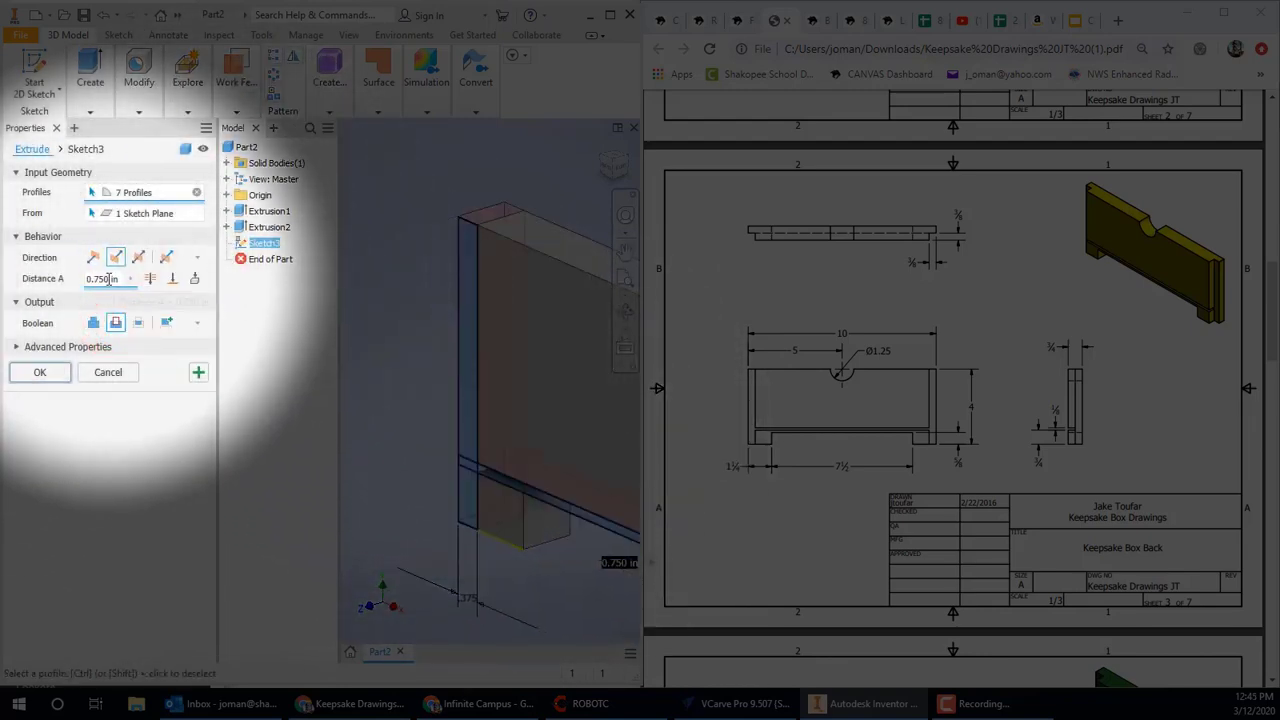
click(111, 279)
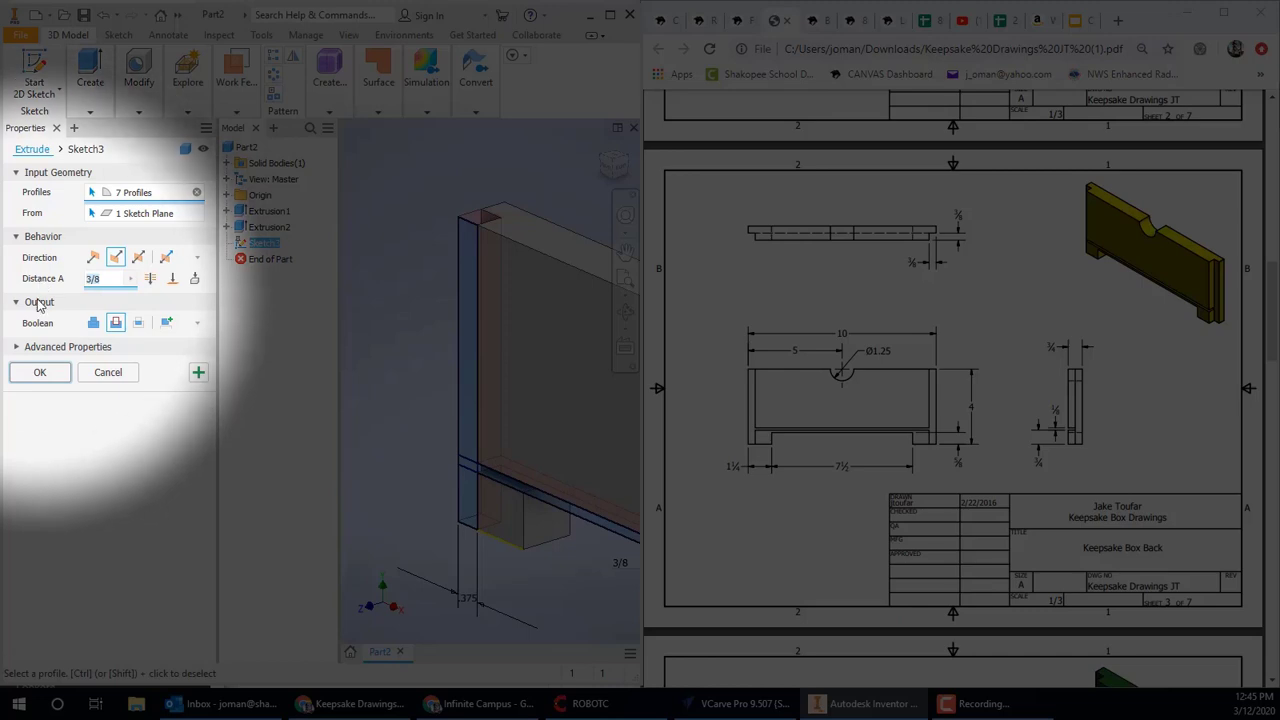
Confirm the 3/8 in cut, then open Extrusion1's Sketch1 for editing in front view
click(40, 372)
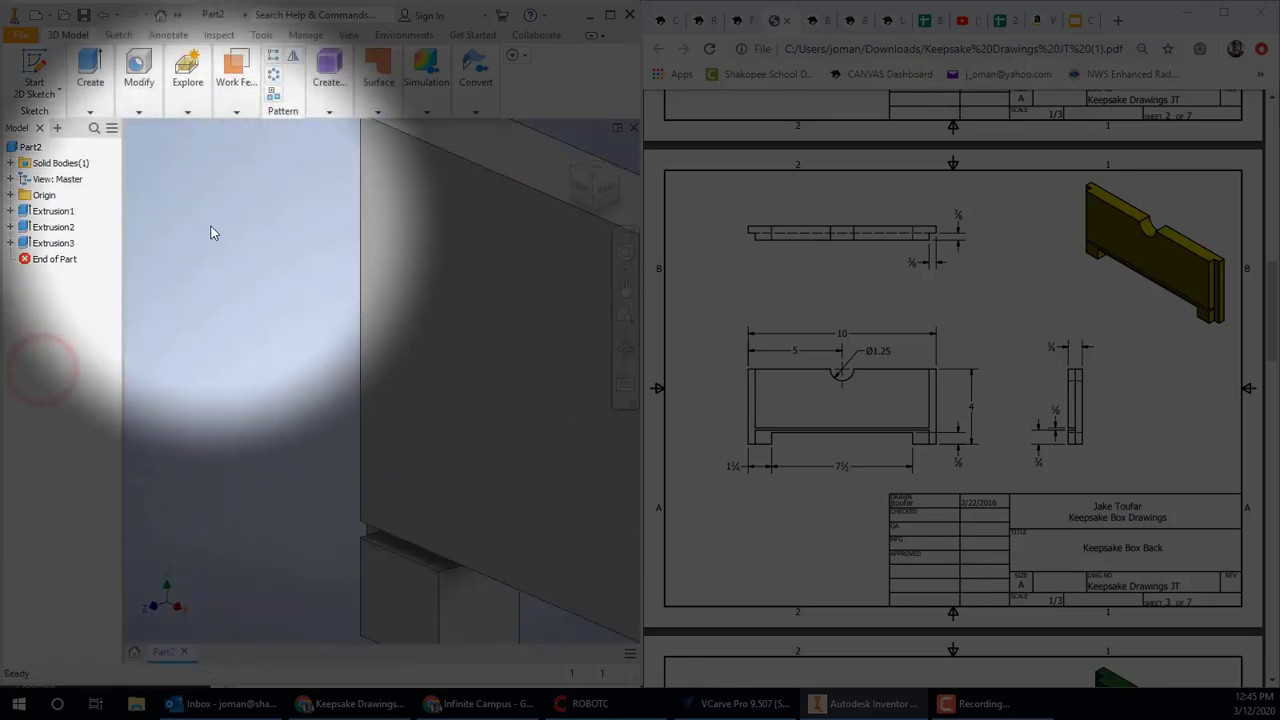
key(F6)
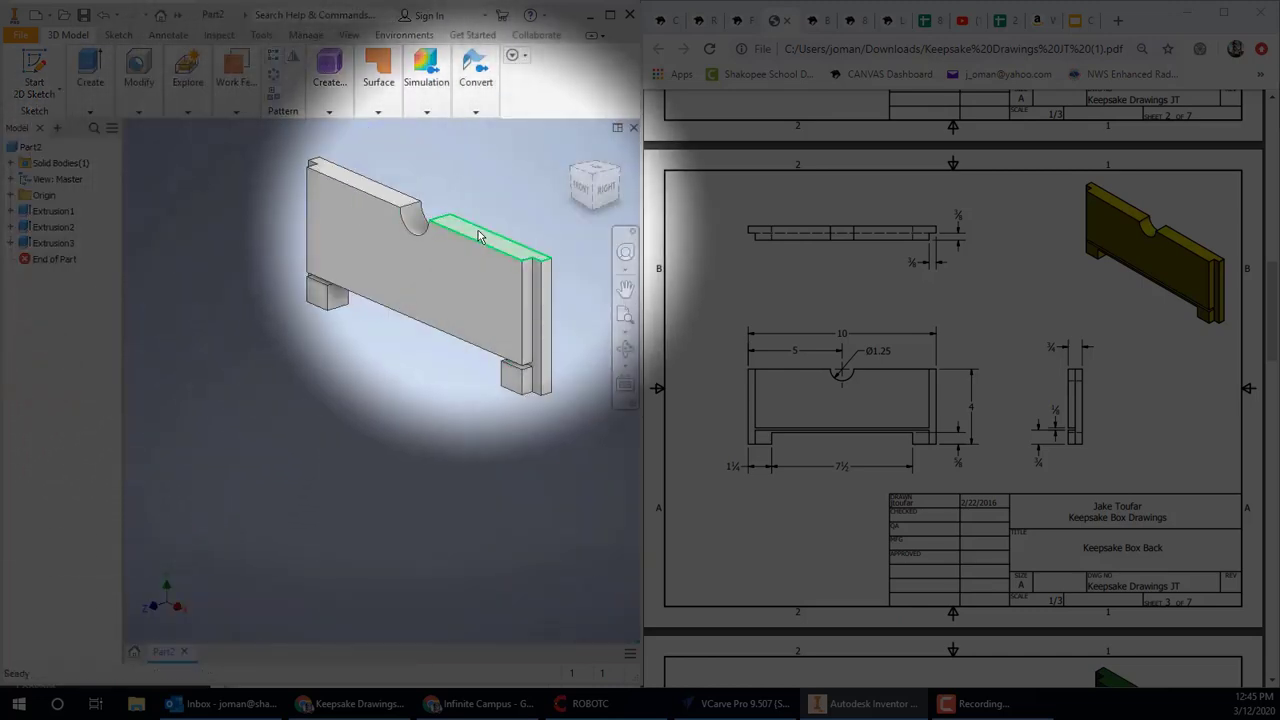
click(591, 203)
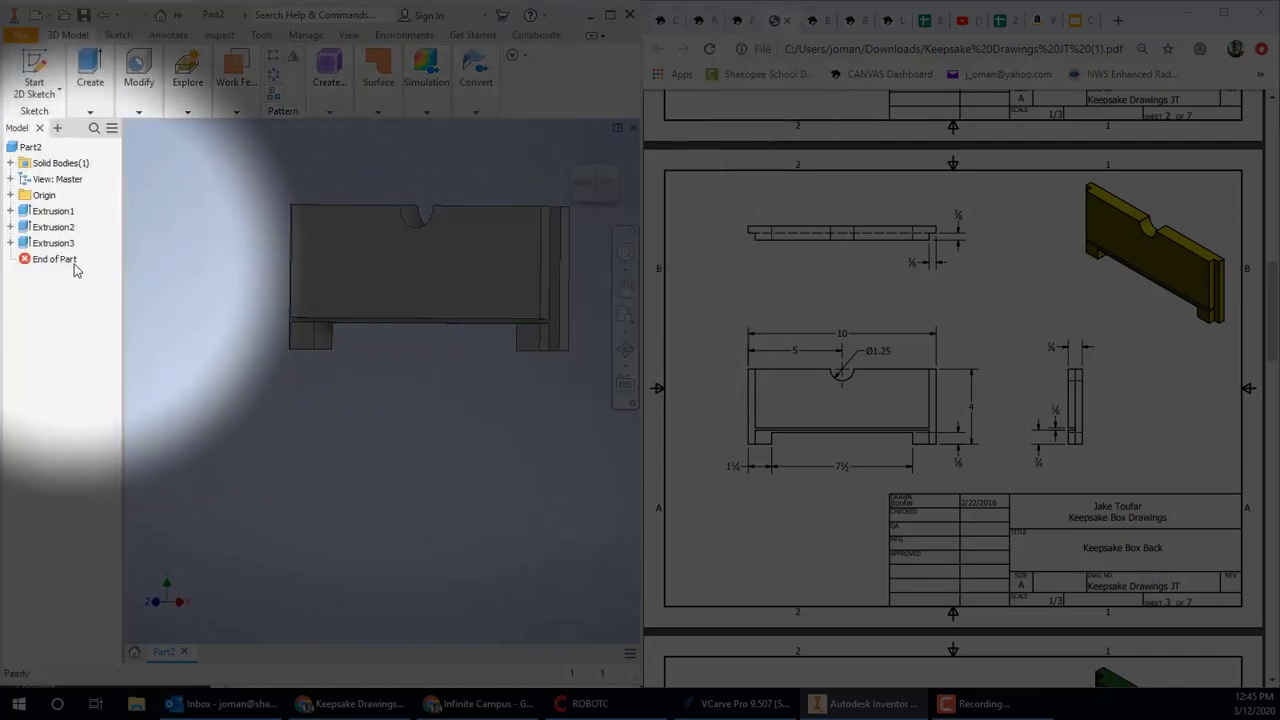
click(58, 213)
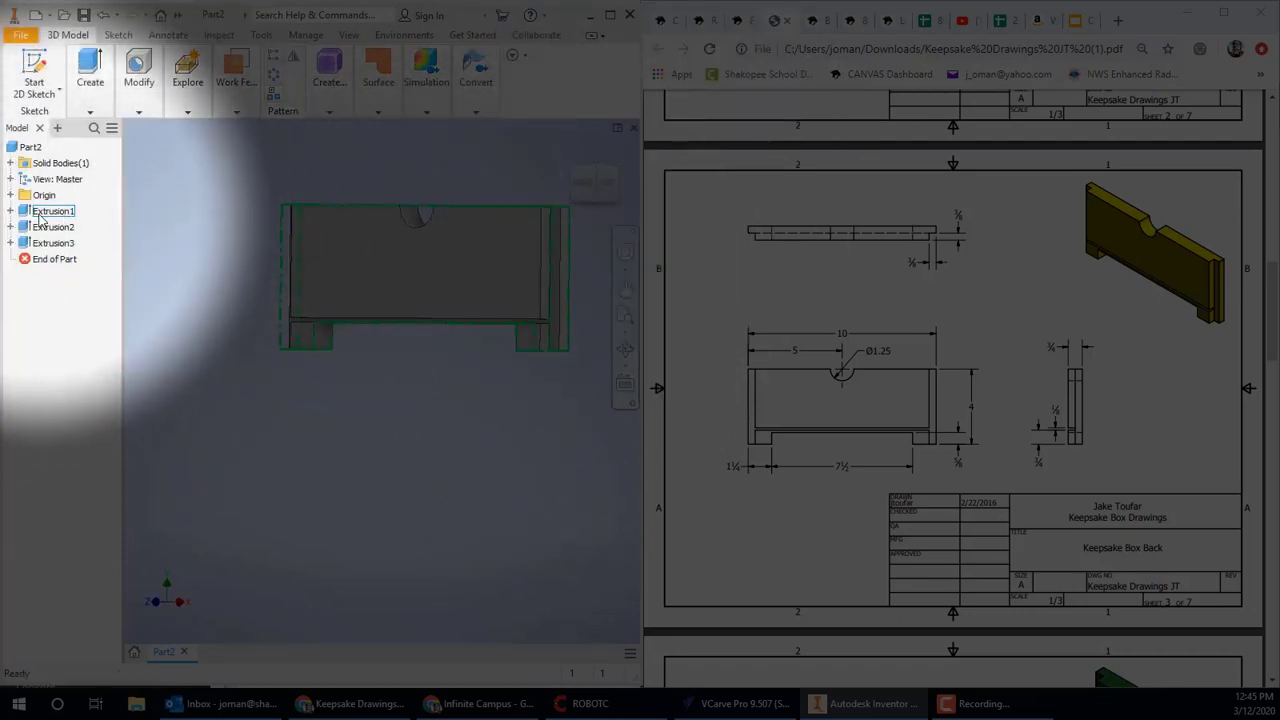
click(10, 211)
click(48, 213)
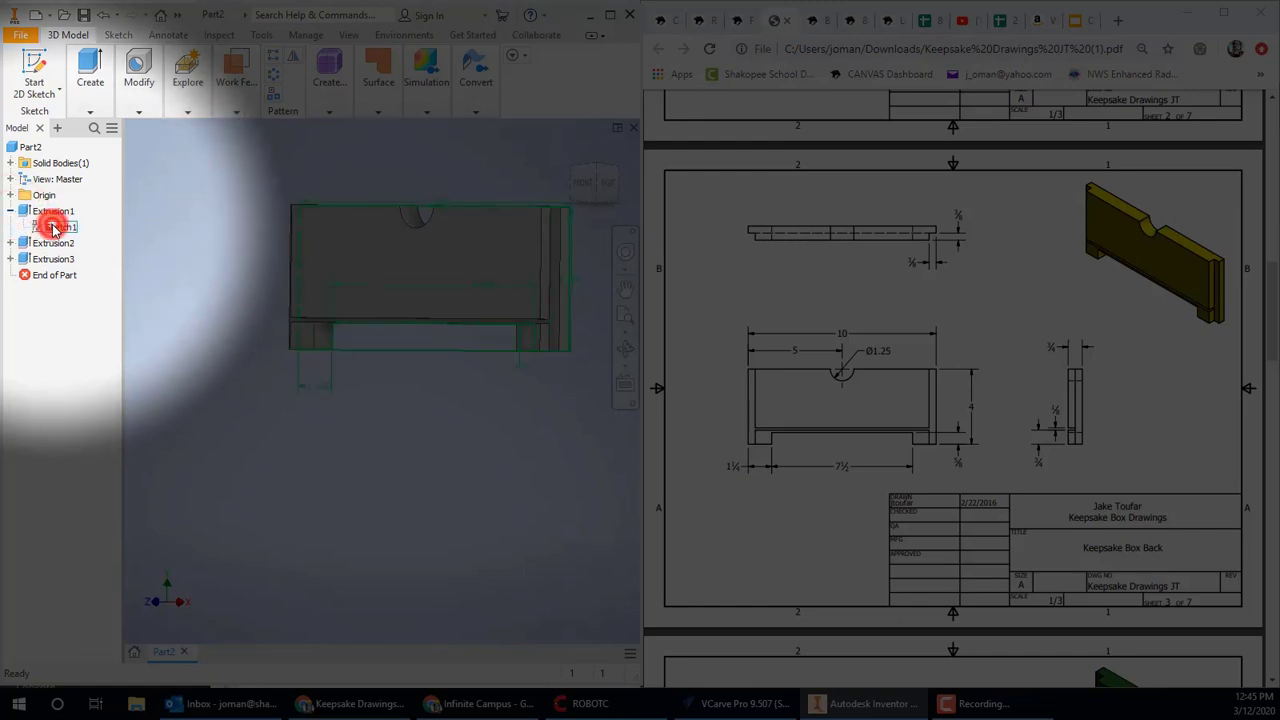
double_click(53, 228)
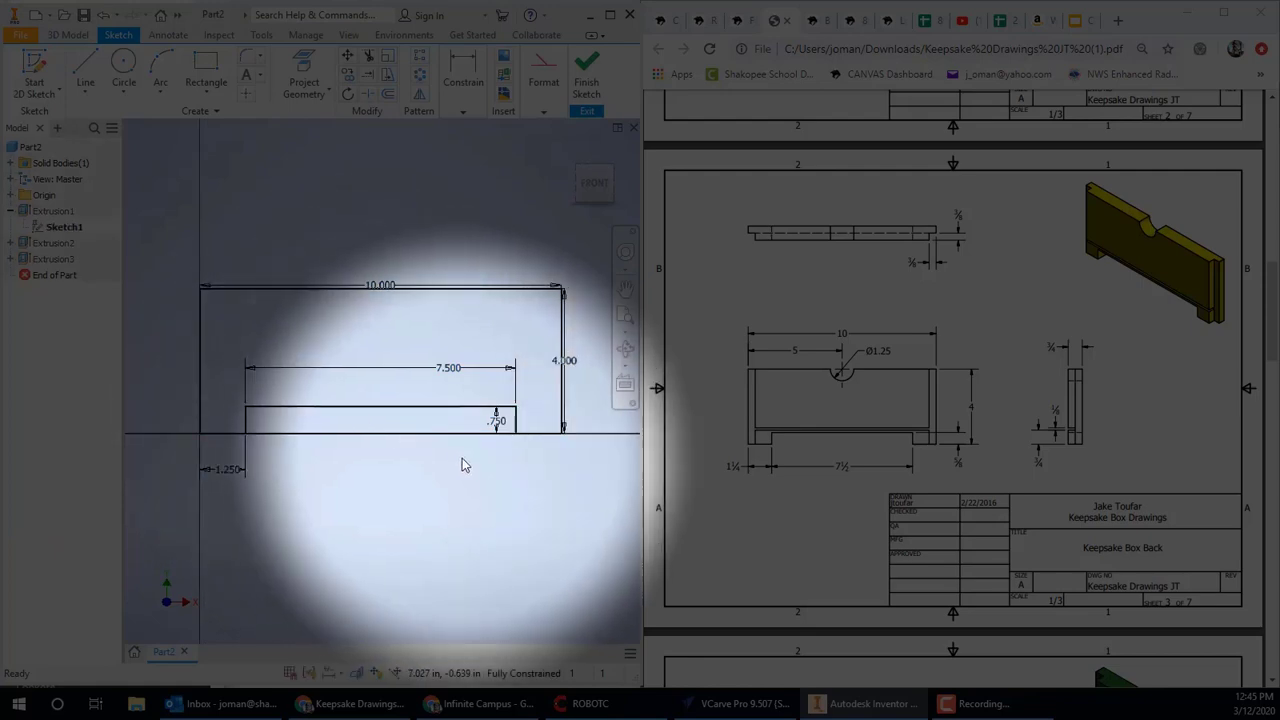
scroll(497, 449, up, 5)
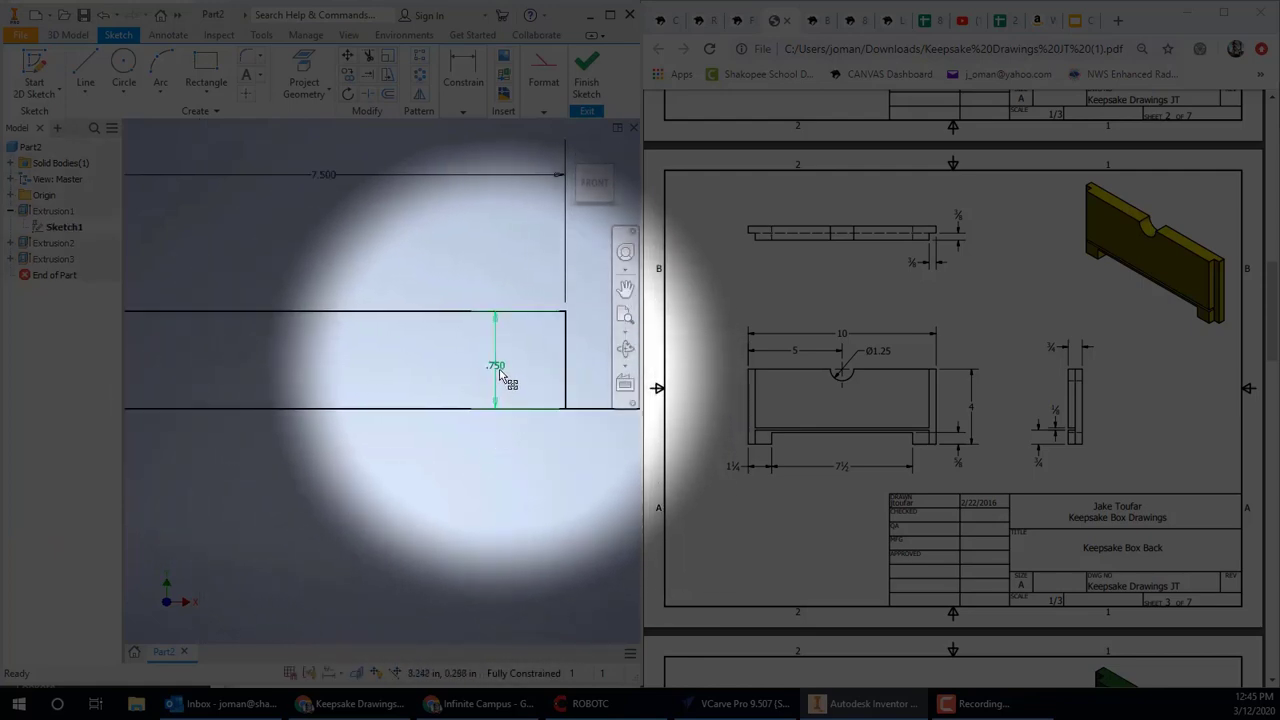
Change the .750 notch height dimension to 5/8 and finish the sketch
double_click(497, 366)
click(479, 426)
drag(461, 426, 380, 412)
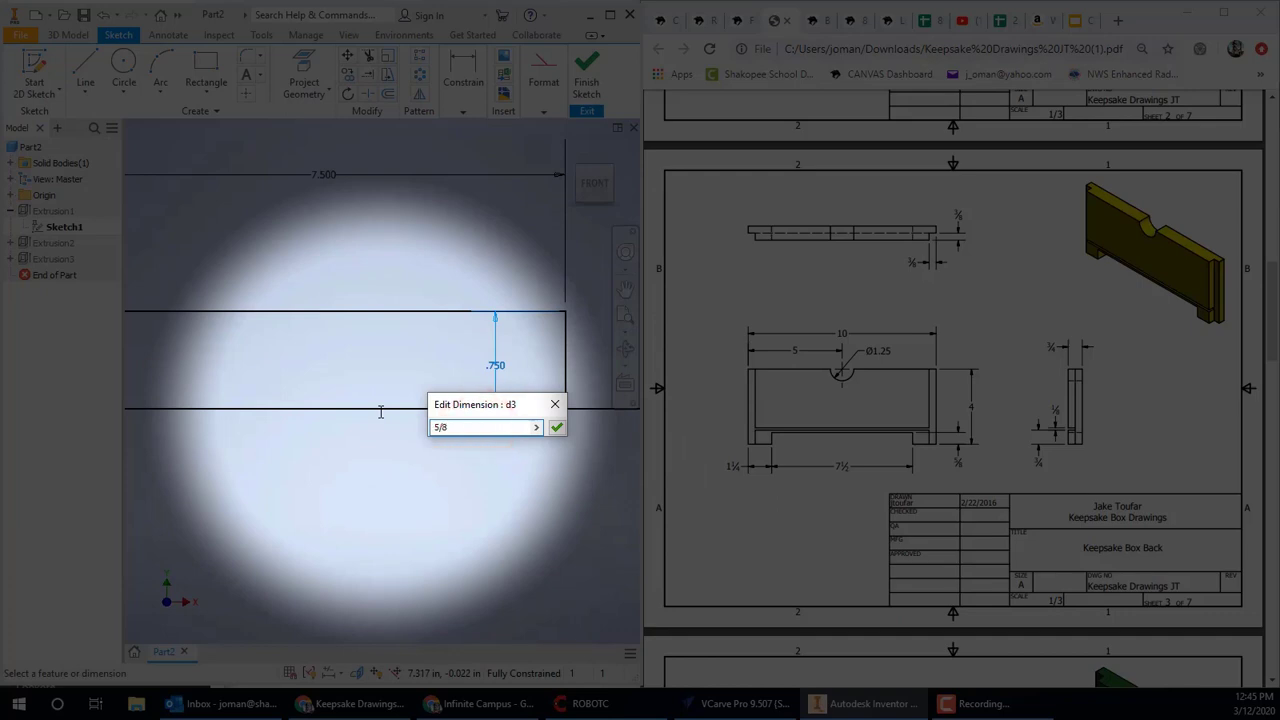
text(5/8)
key(Return)
scroll(357, 417, down, 3)
click(579, 85)
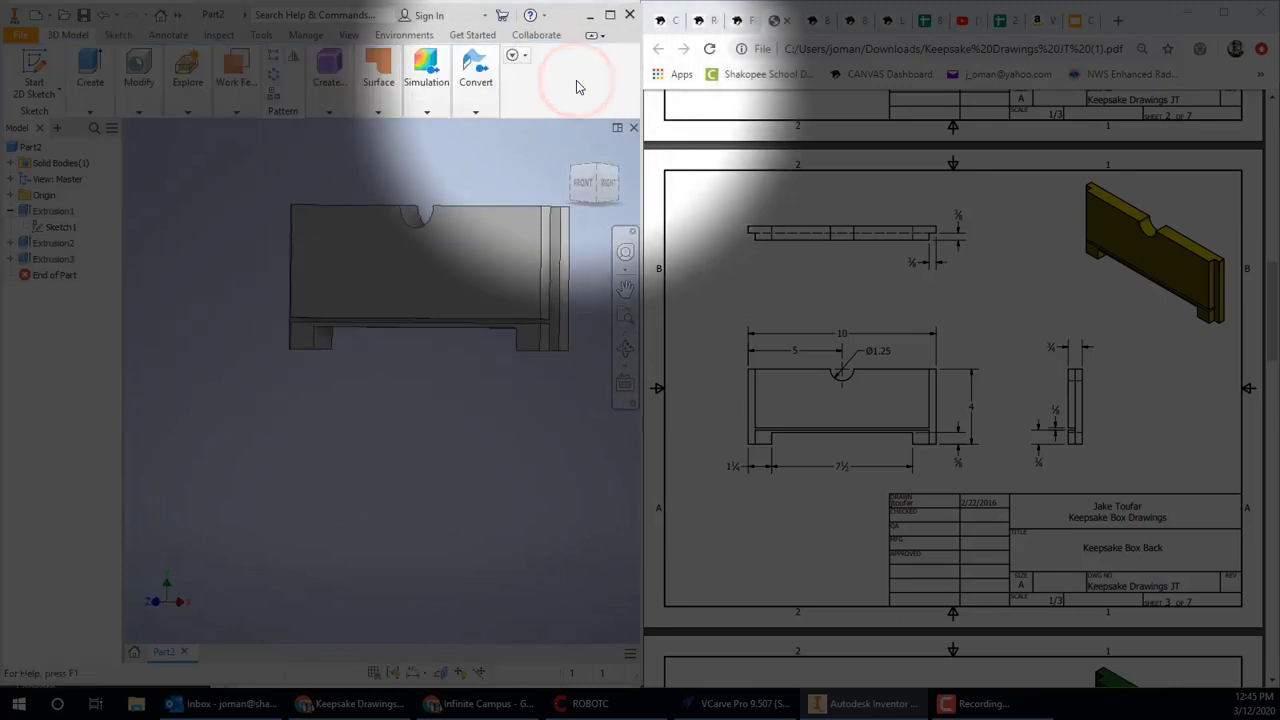
scroll(507, 338, up, 5)
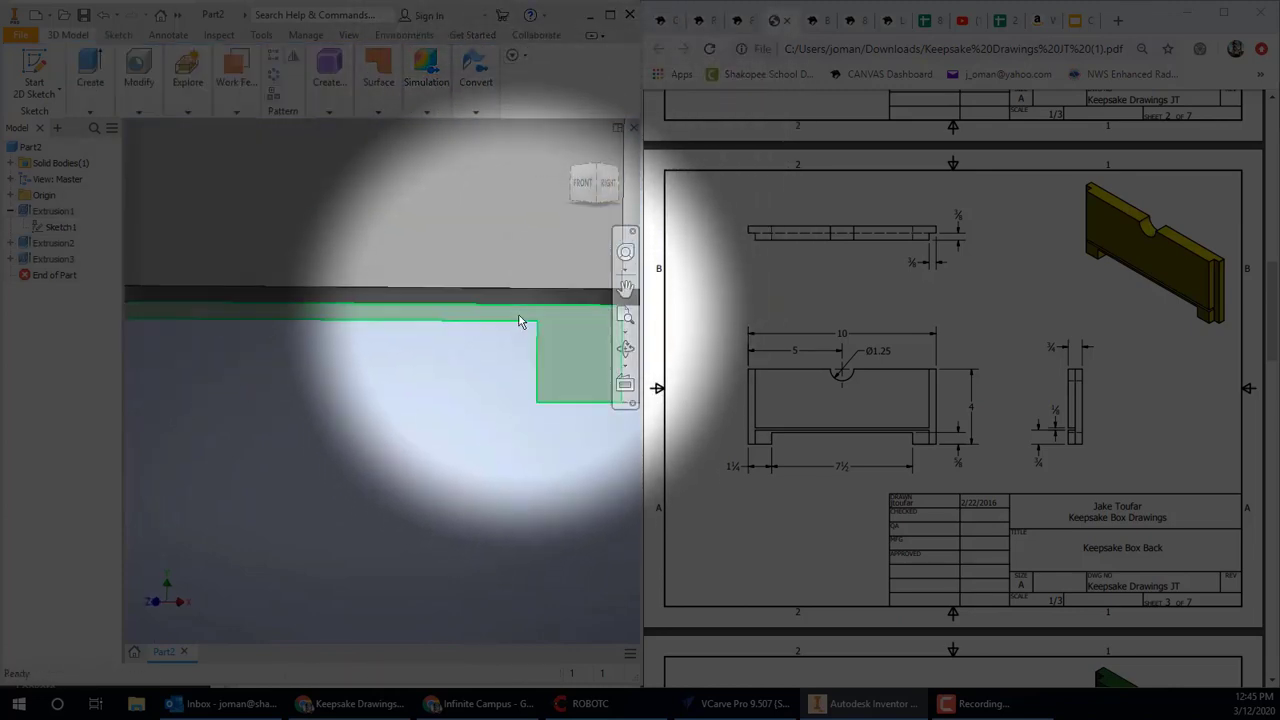
scroll(519, 321, down, 5)
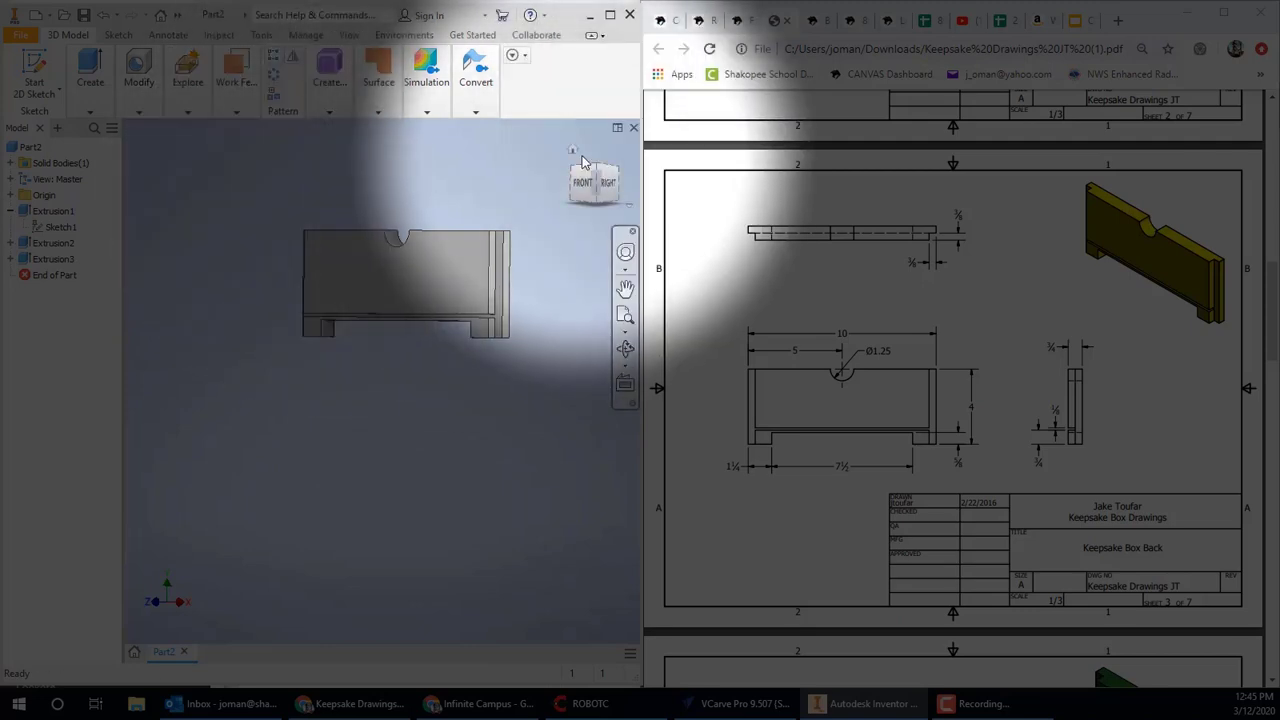
Save the part as Front using Save As, then close the Front document
click(574, 151)
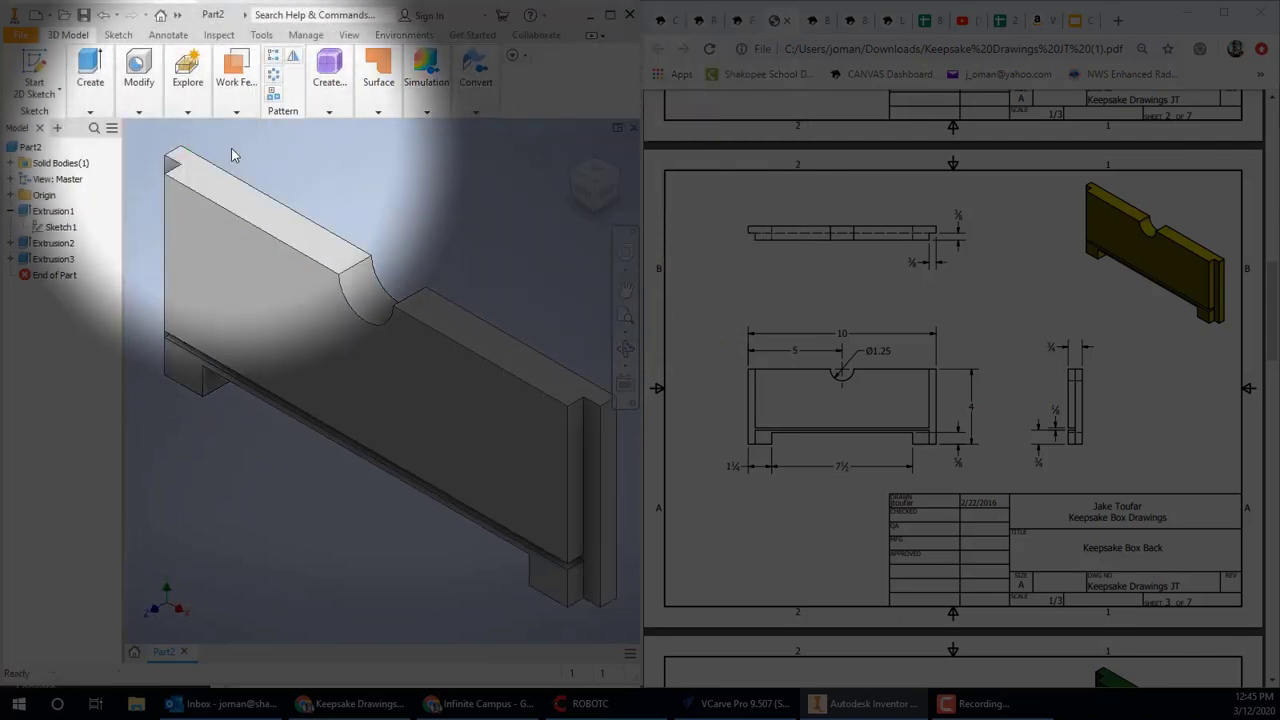
click(20, 34)
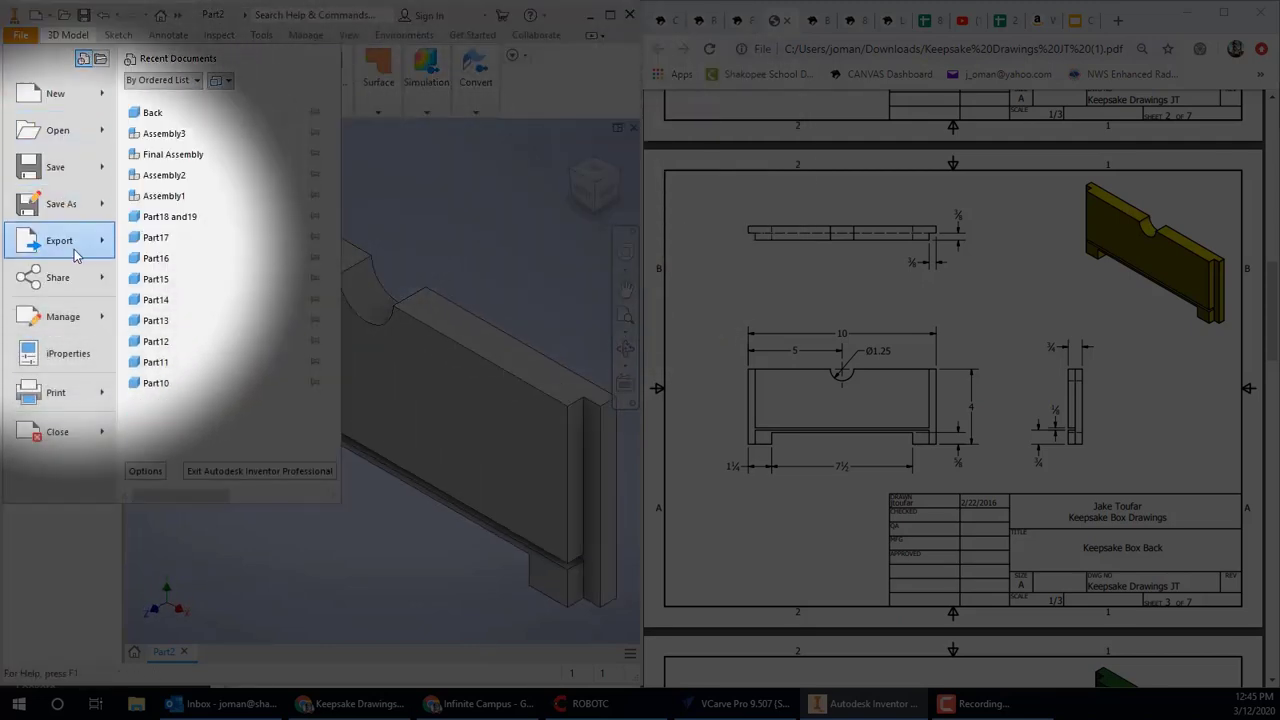
mouse_move(70, 205)
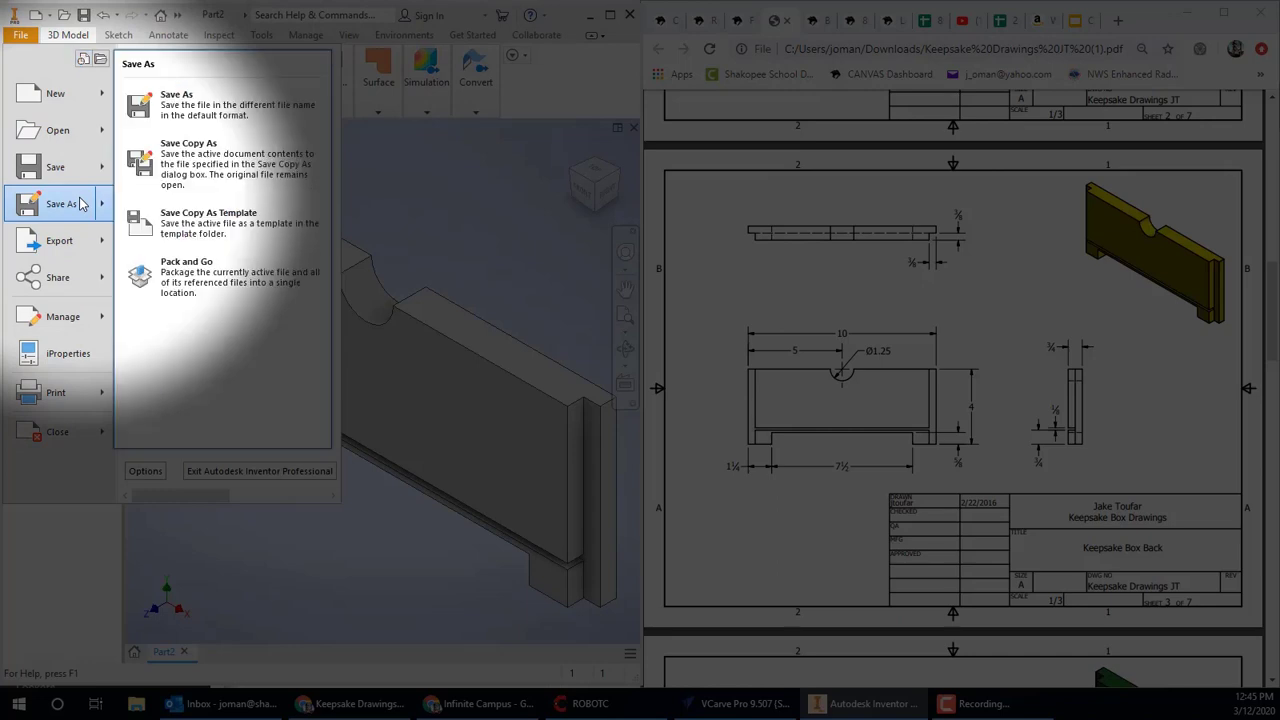
click(224, 107)
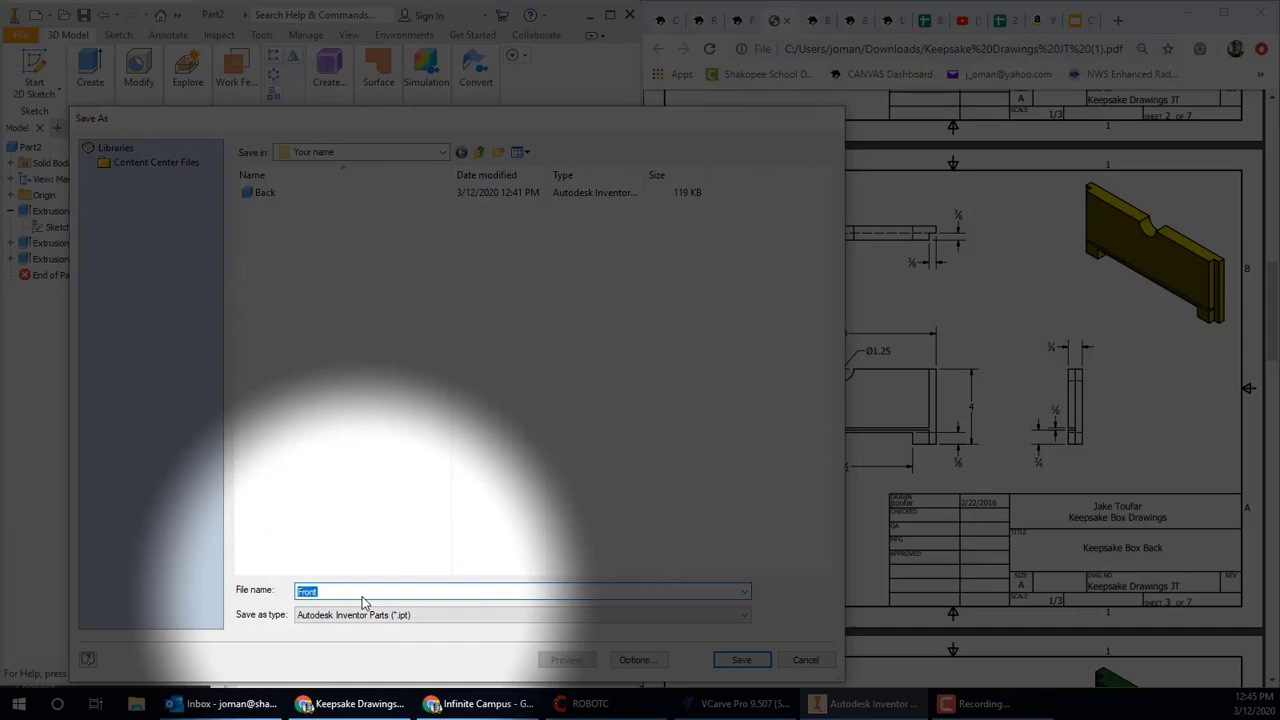
key(Return)
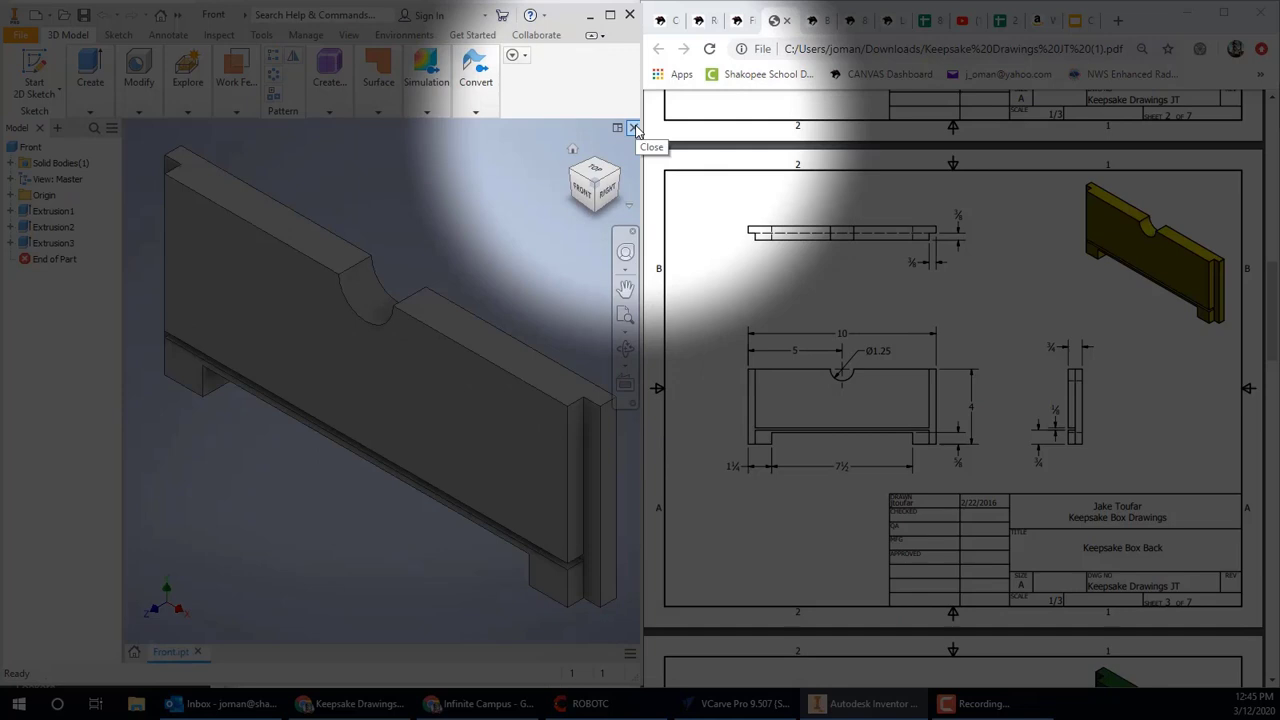
click(633, 129)
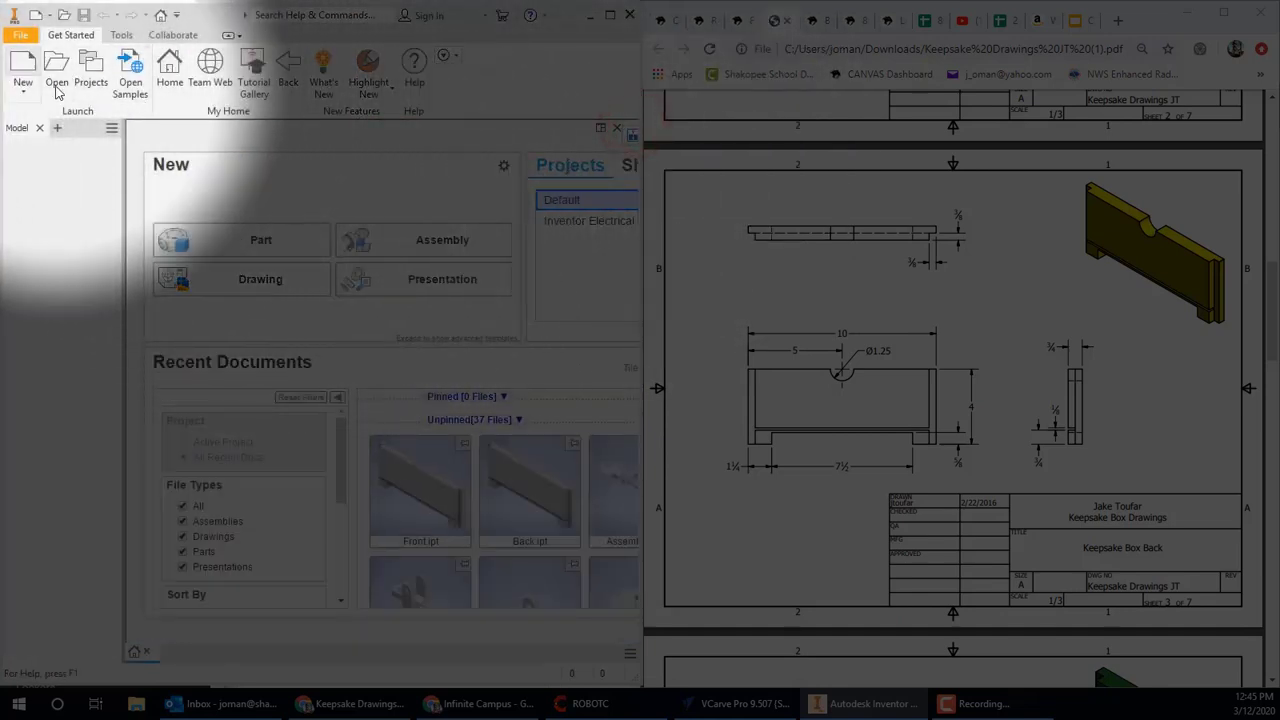
Create a new part and start a 2D sketch on the XY plane
click(274, 233)
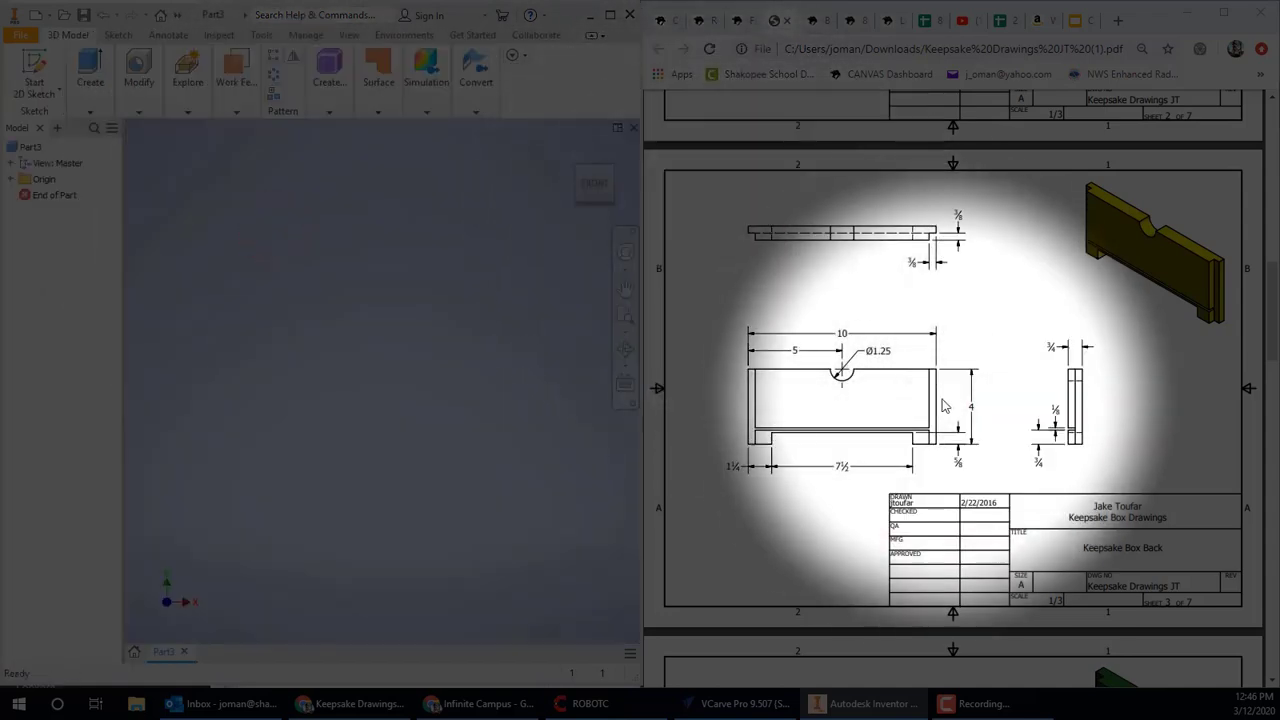
scroll(932, 430, down, 5)
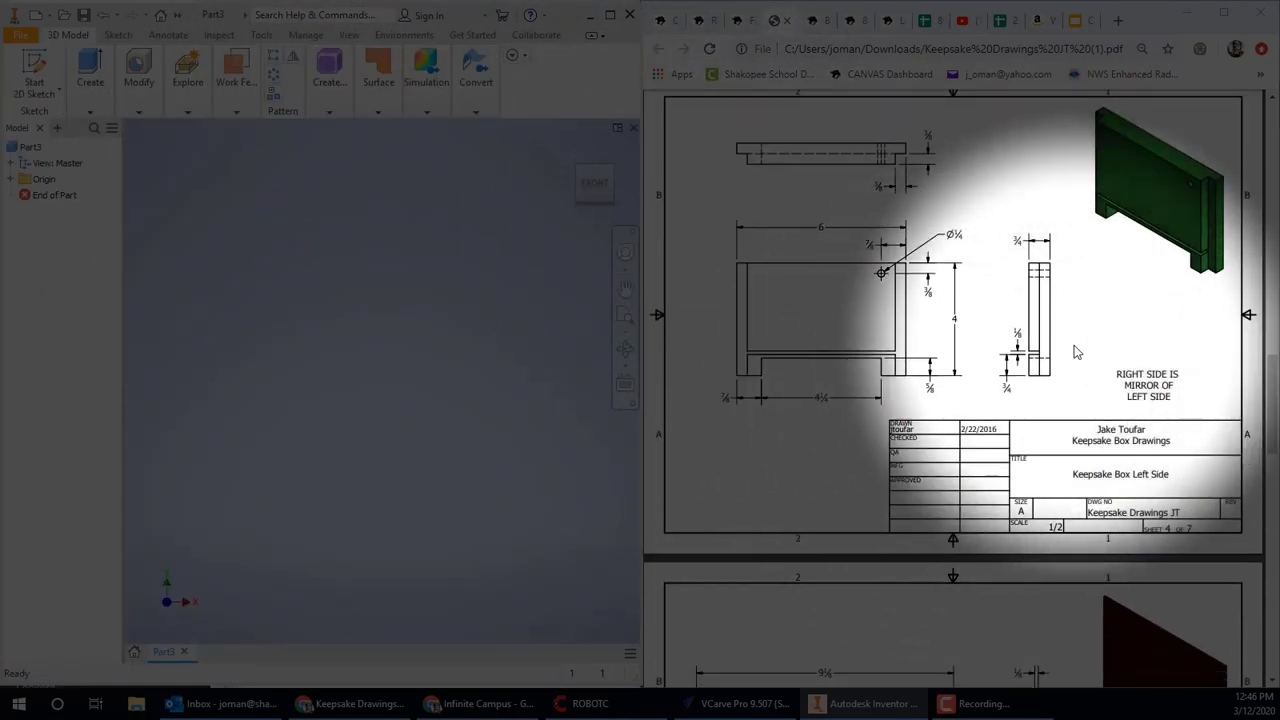
click(1126, 471)
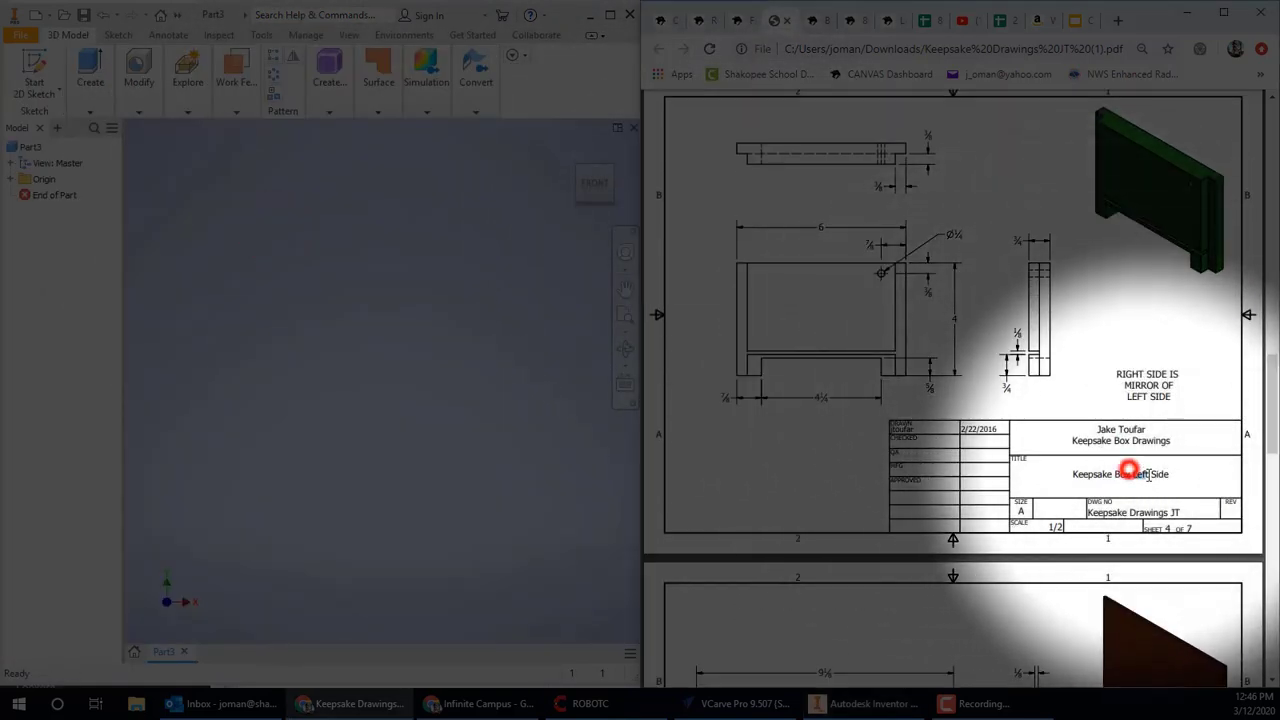
click(1175, 476)
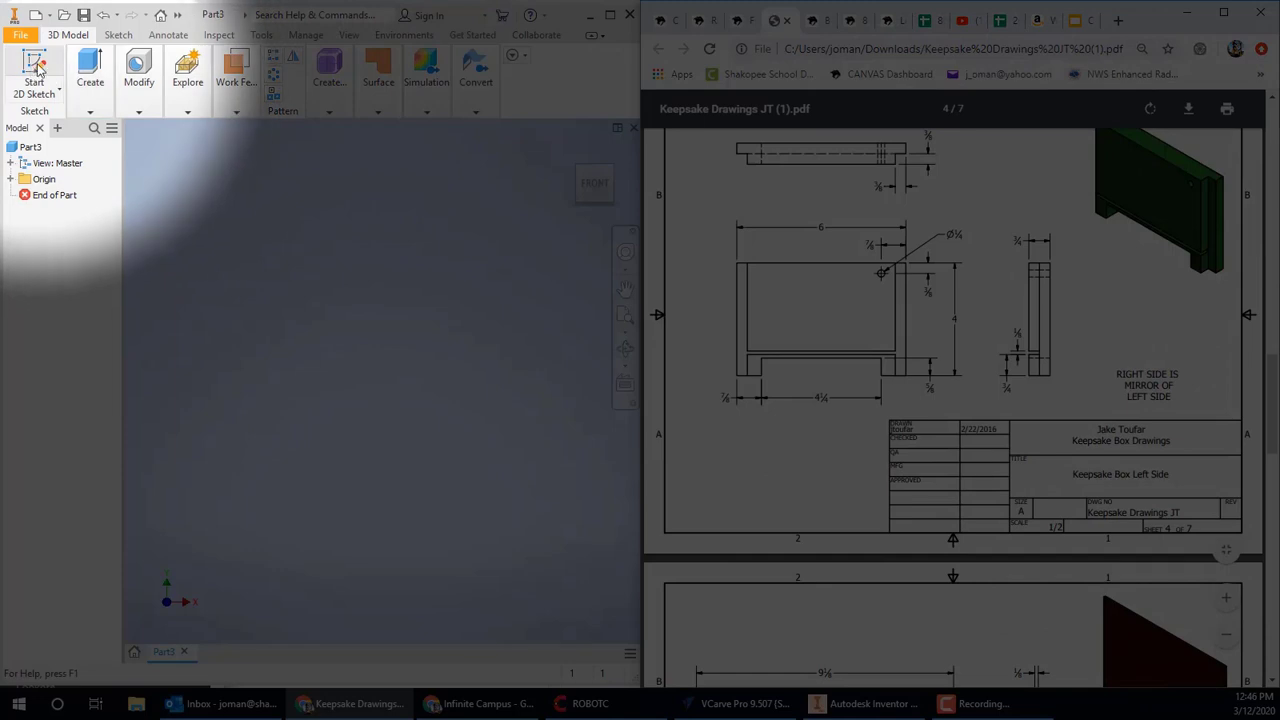
click(38, 64)
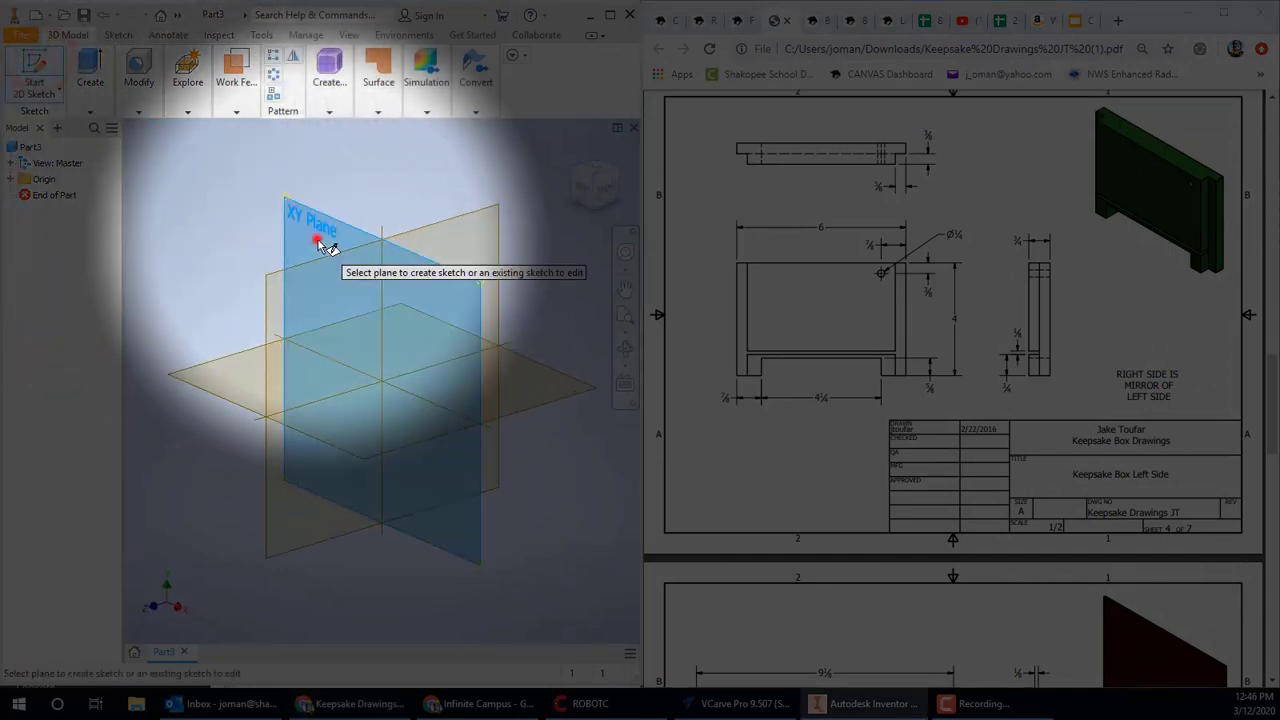
click(318, 242)
Draw a 6 by 4 in rectangle from the origin and a 4.250 by 0.625 in notch rectangle
click(206, 64)
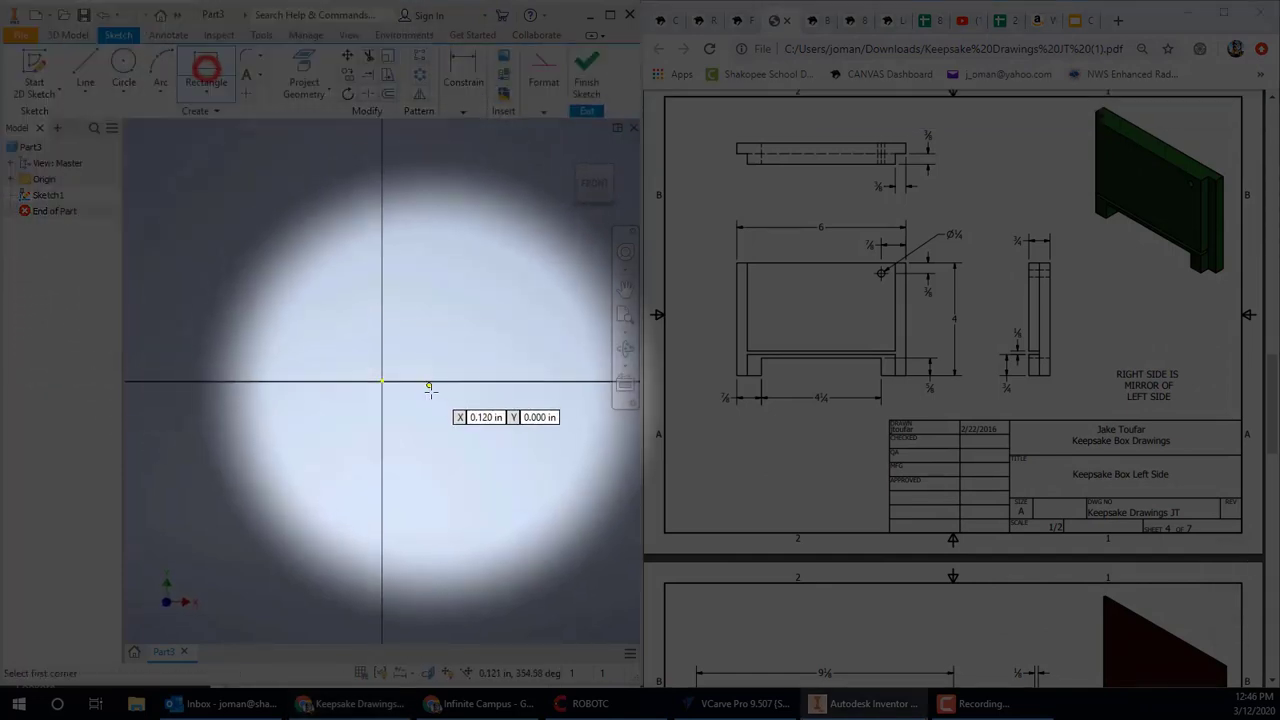
click(383, 380)
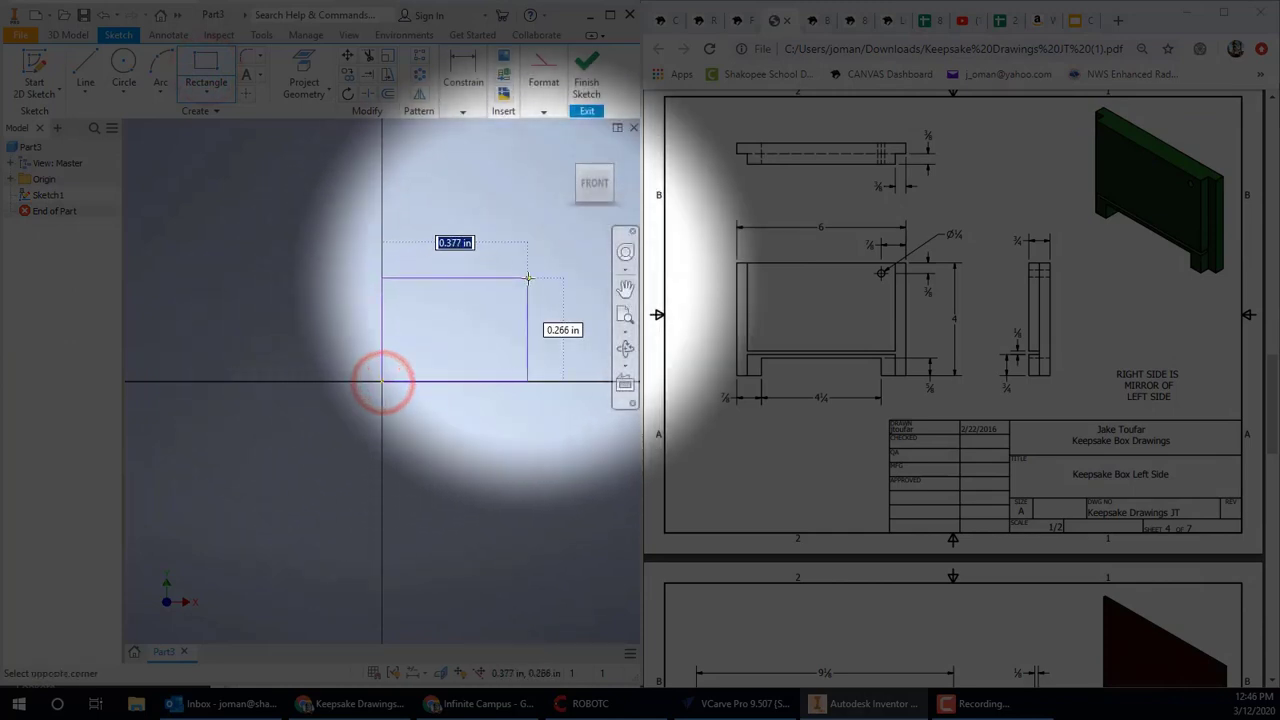
middle_drag(493, 270, 323, 340)
scroll(323, 340, down, 2)
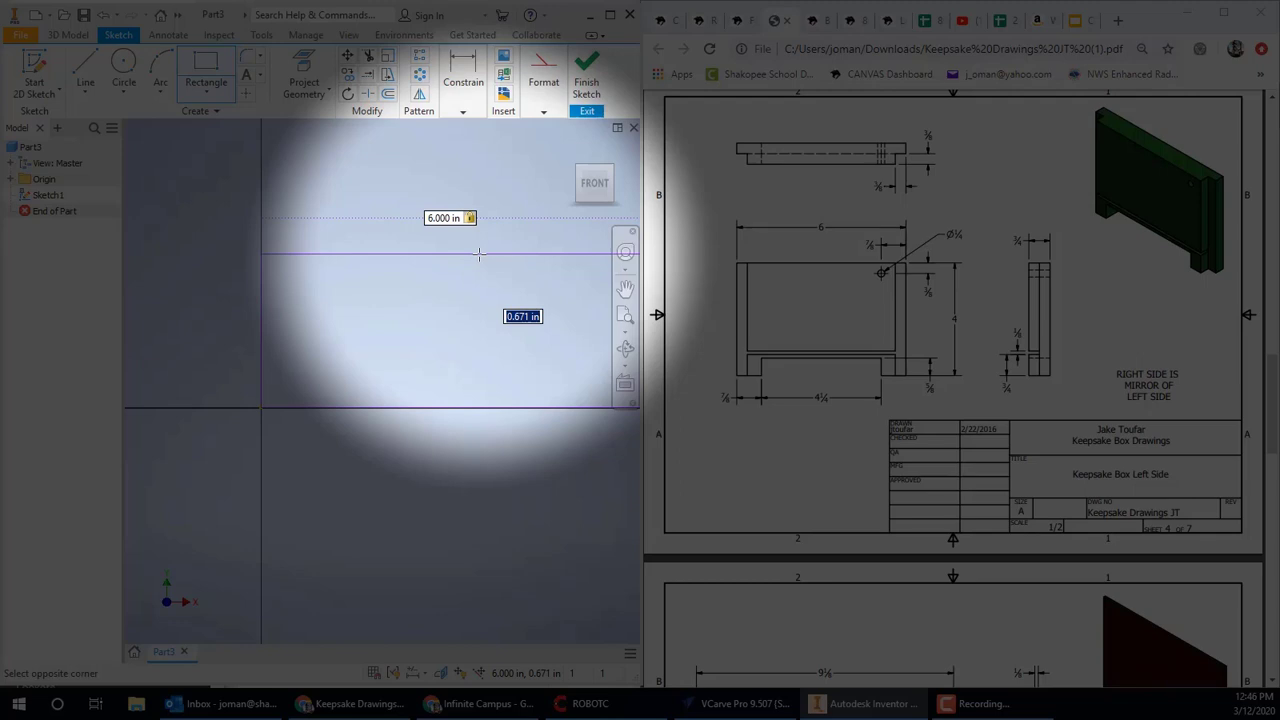
key(Return)
scroll(400, 290, down, 10)
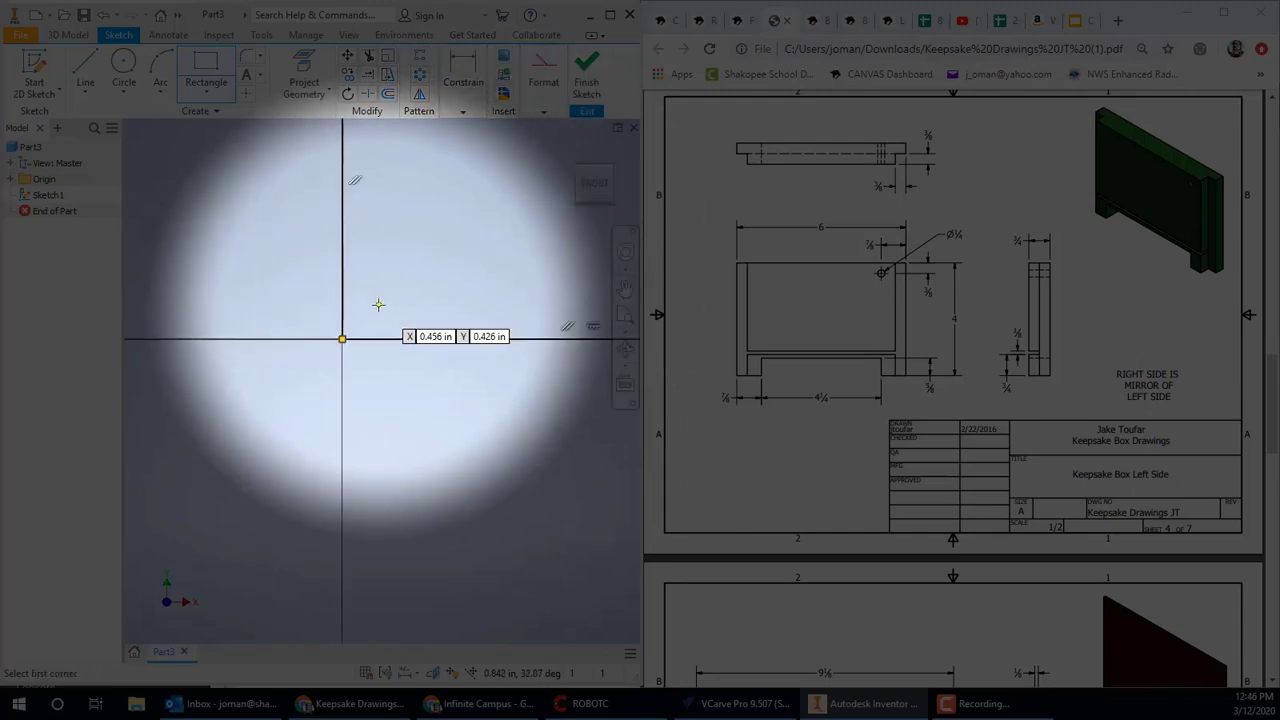
scroll(340, 250, up, 5)
click(543, 111)
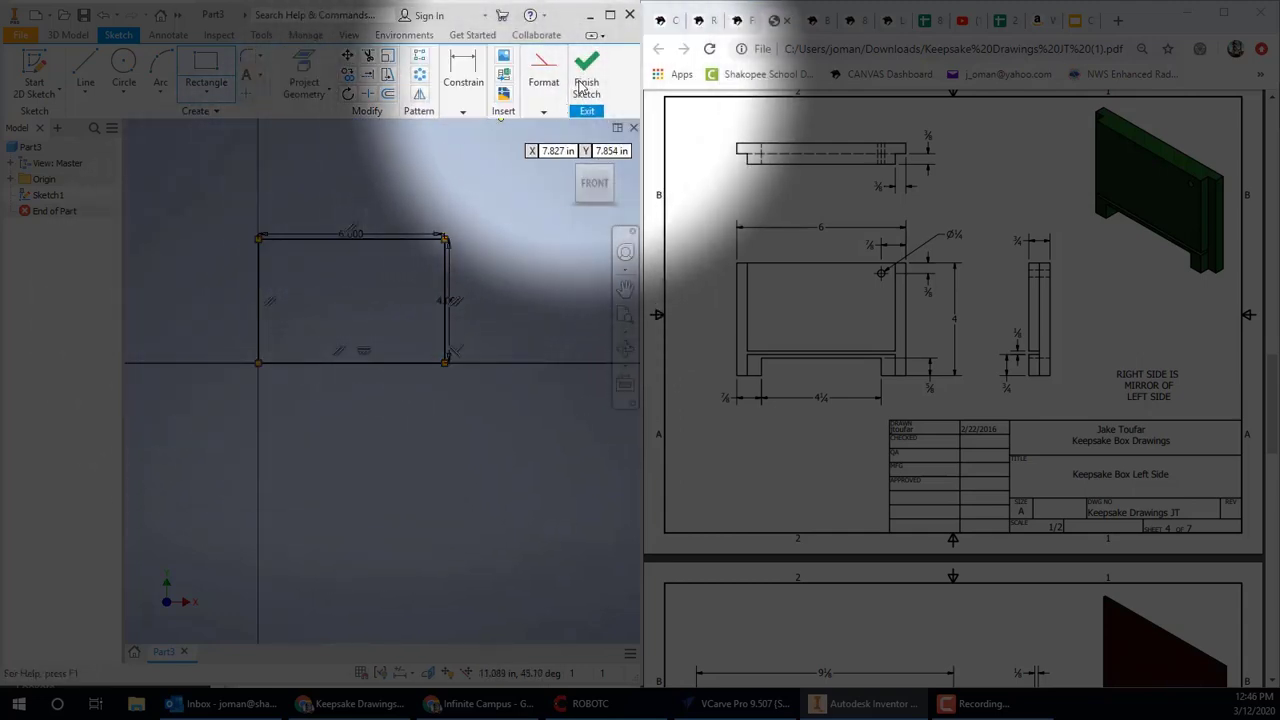
click(289, 364)
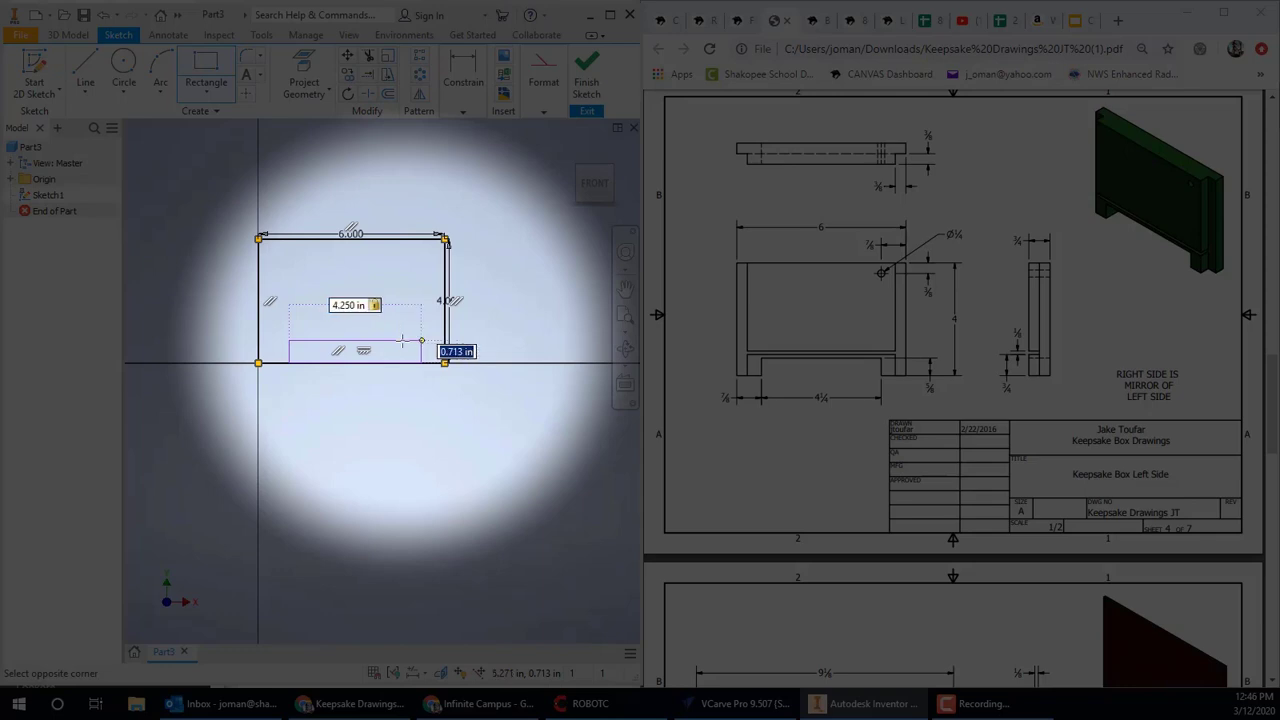
key(Return)
Dimension the notch's left edge 0.875 in from the vertical axis
click(463, 111)
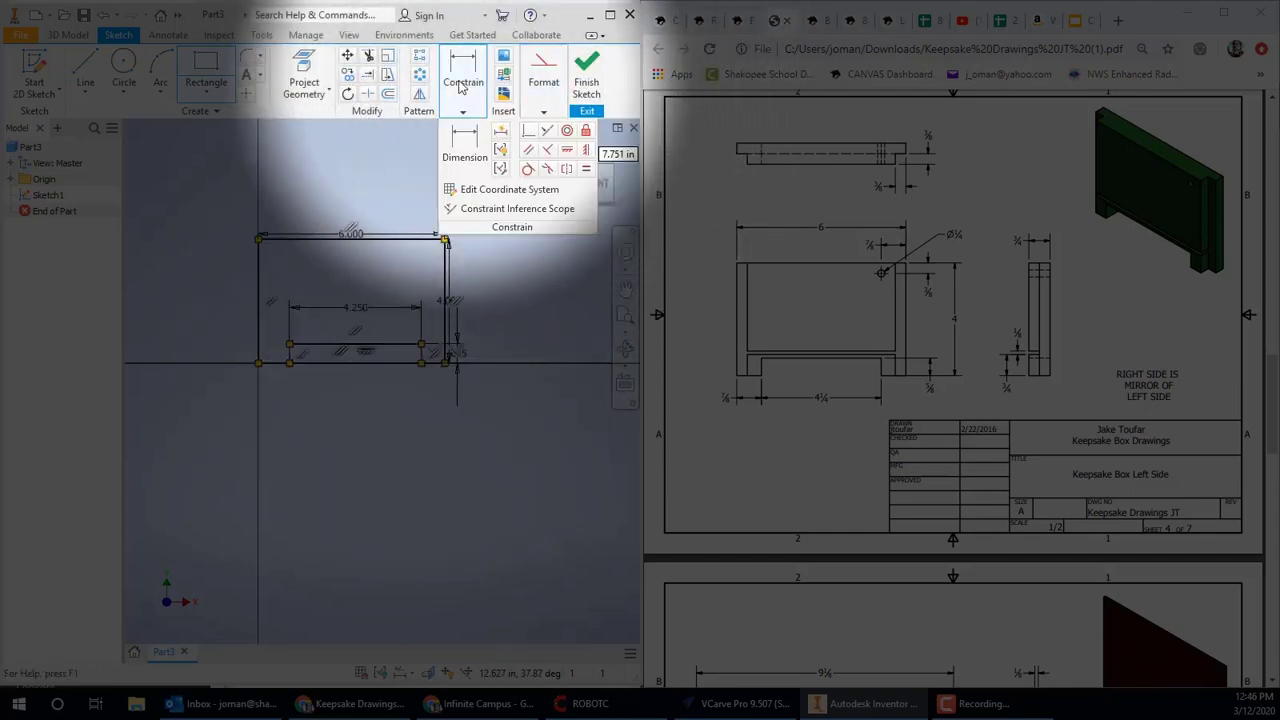
click(465, 147)
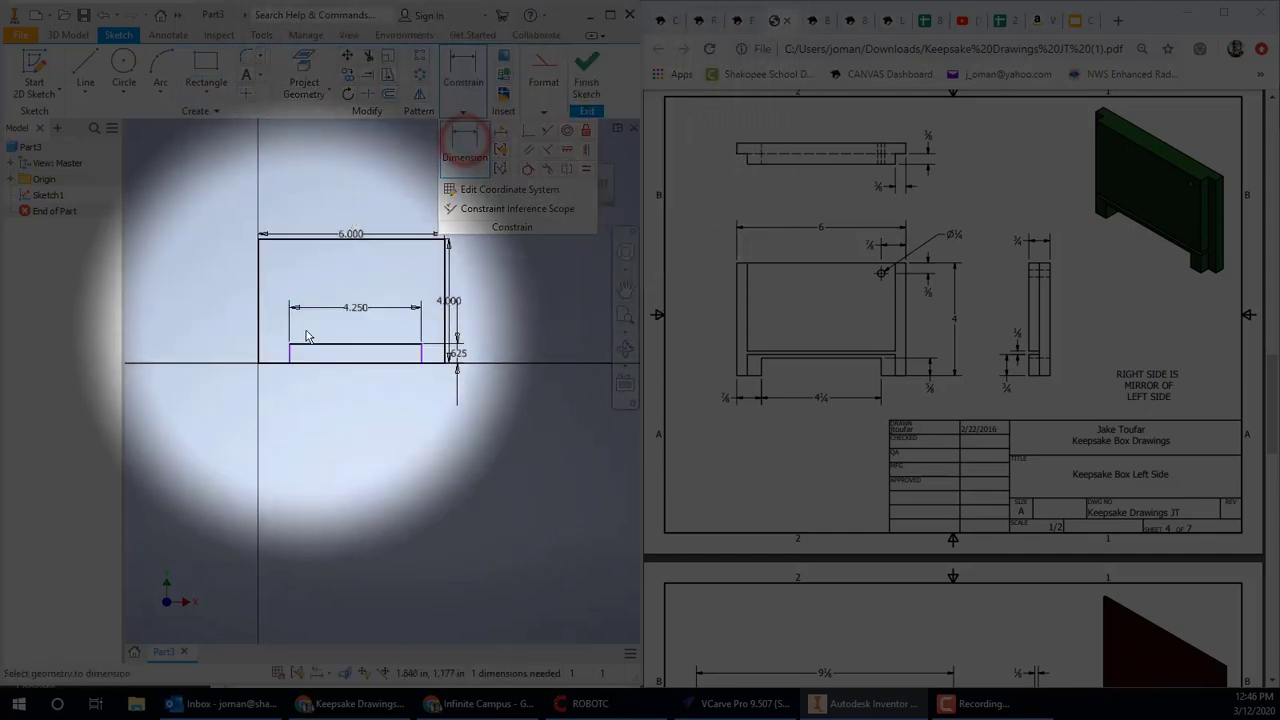
scroll(300, 325, up, 3)
click(220, 377)
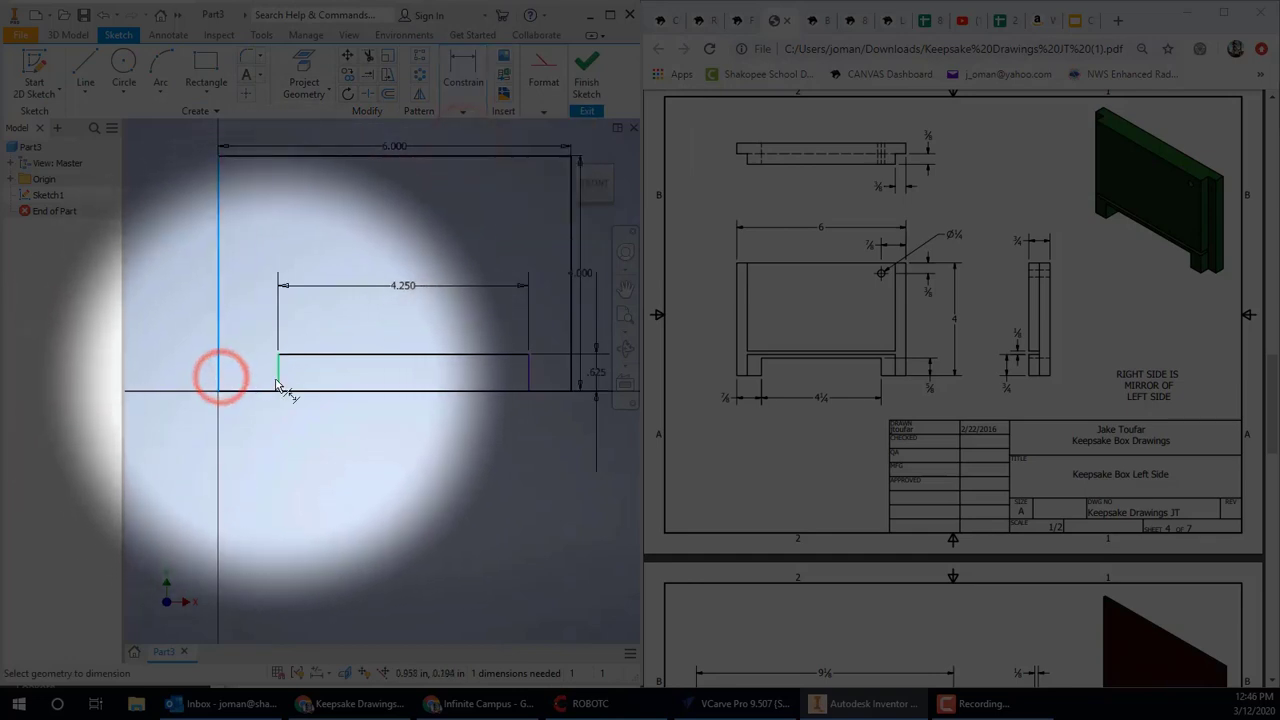
click(277, 376)
click(251, 420)
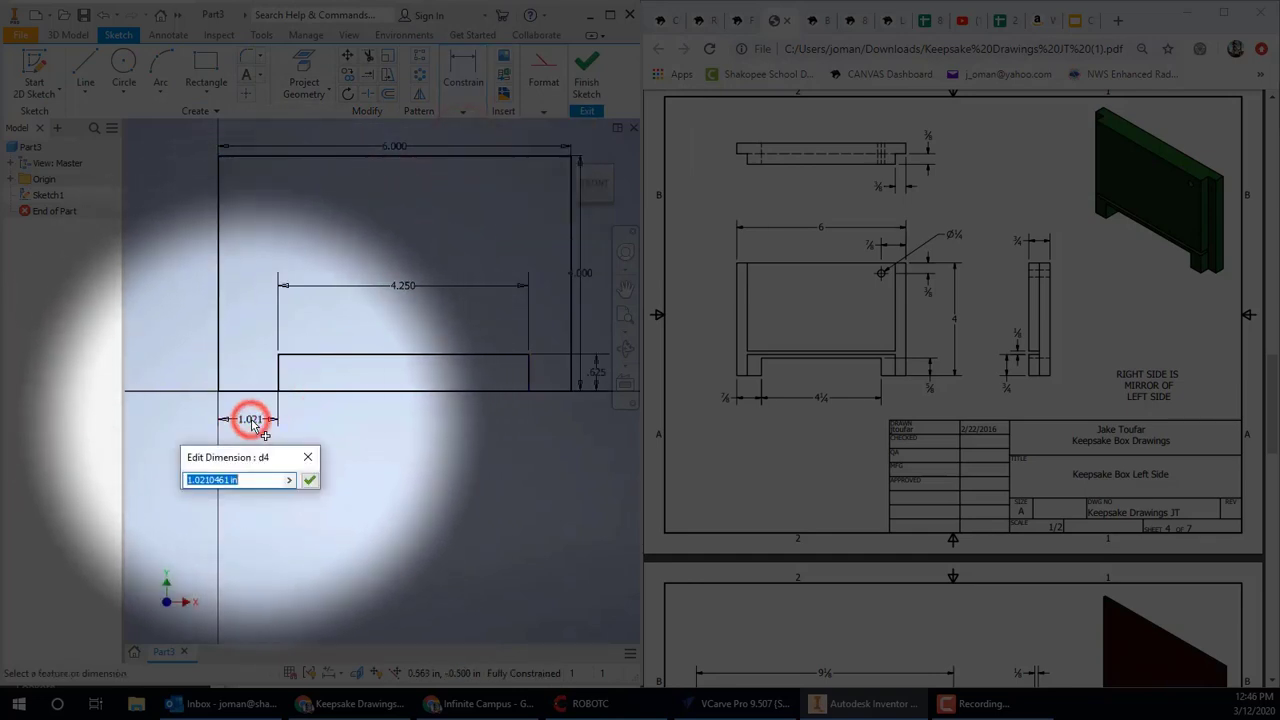
scroll(252, 423, up, 3)
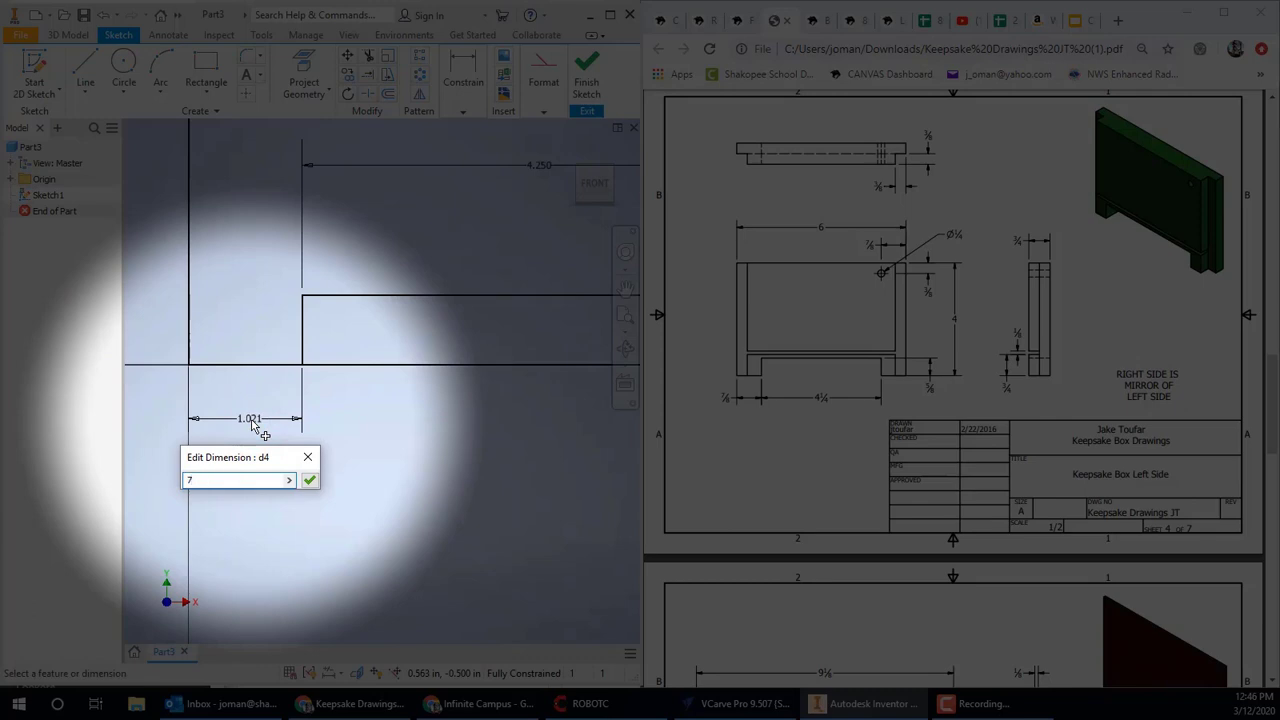
key(Return)
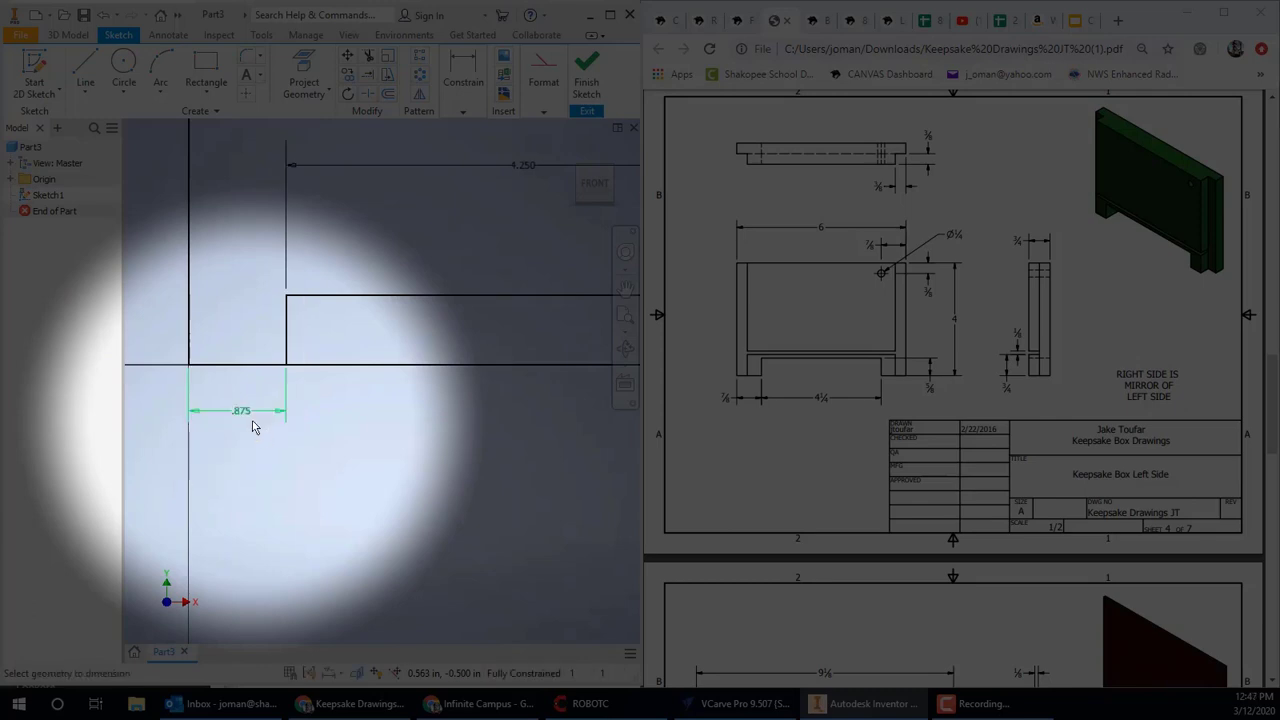
scroll(256, 428, down, 5)
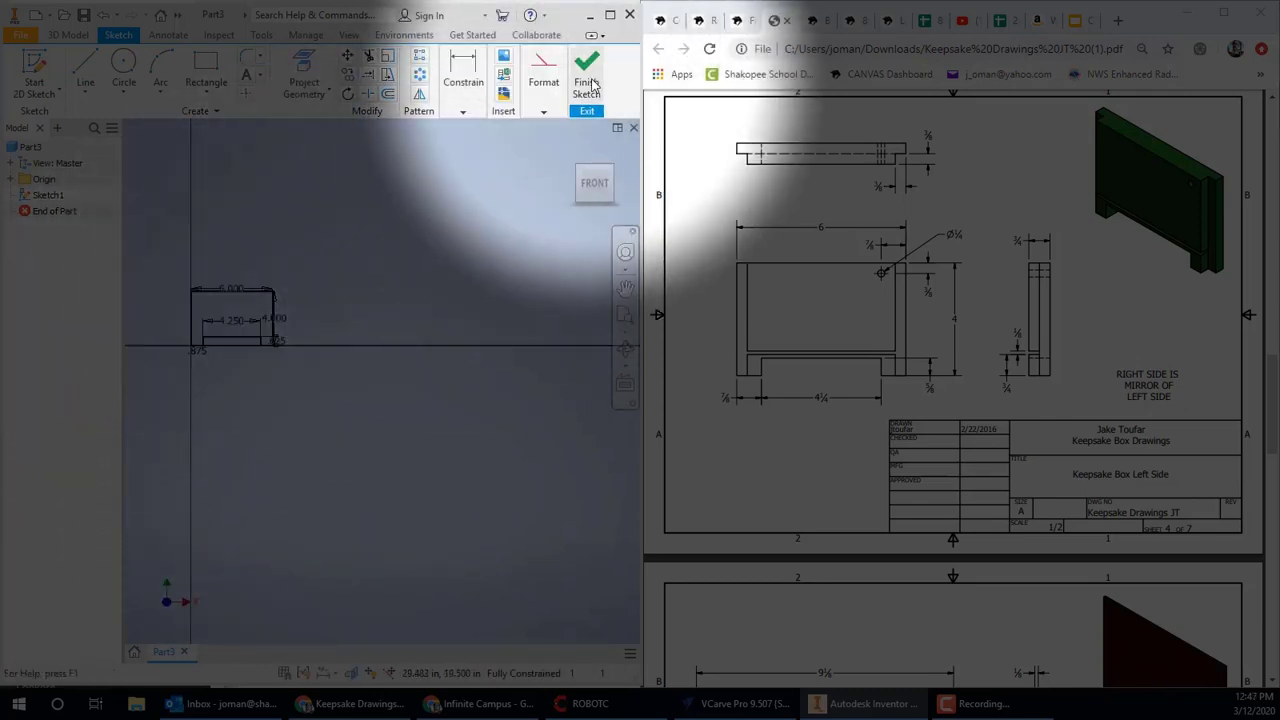
Finish the wall sketch and extrude its profile 3/4 in into Extrusion1
click(591, 82)
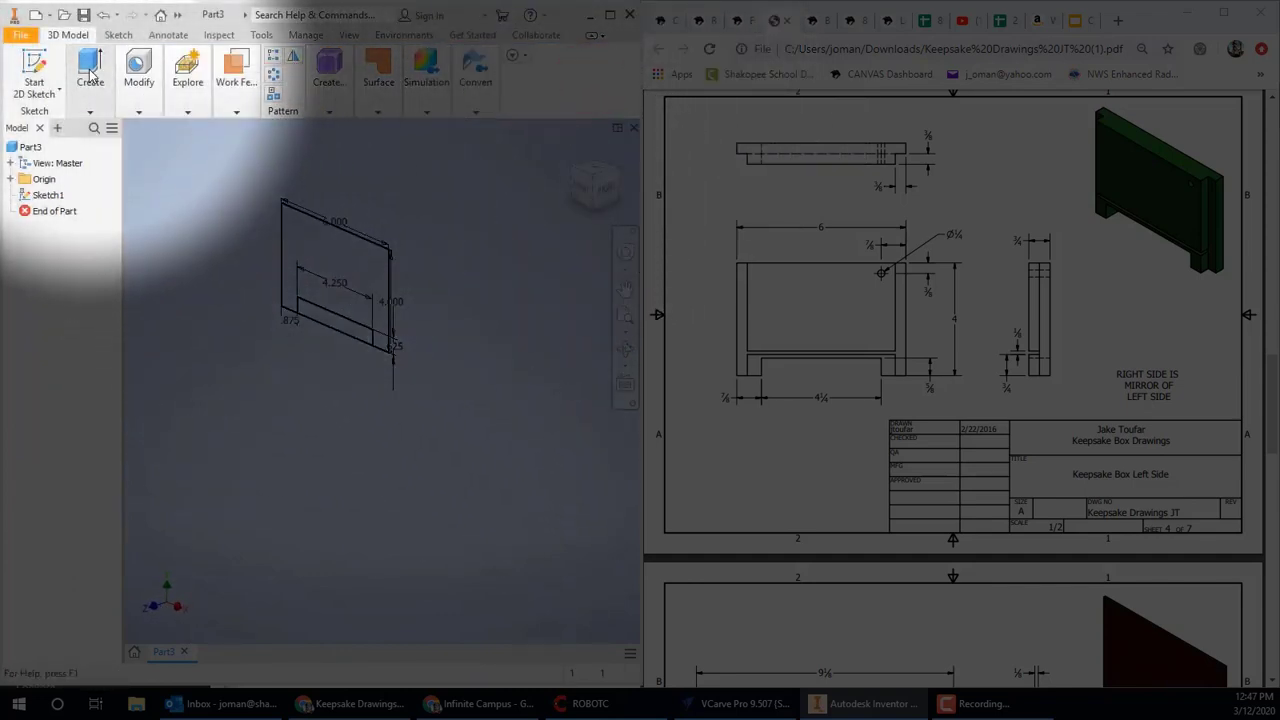
click(90, 72)
click(88, 145)
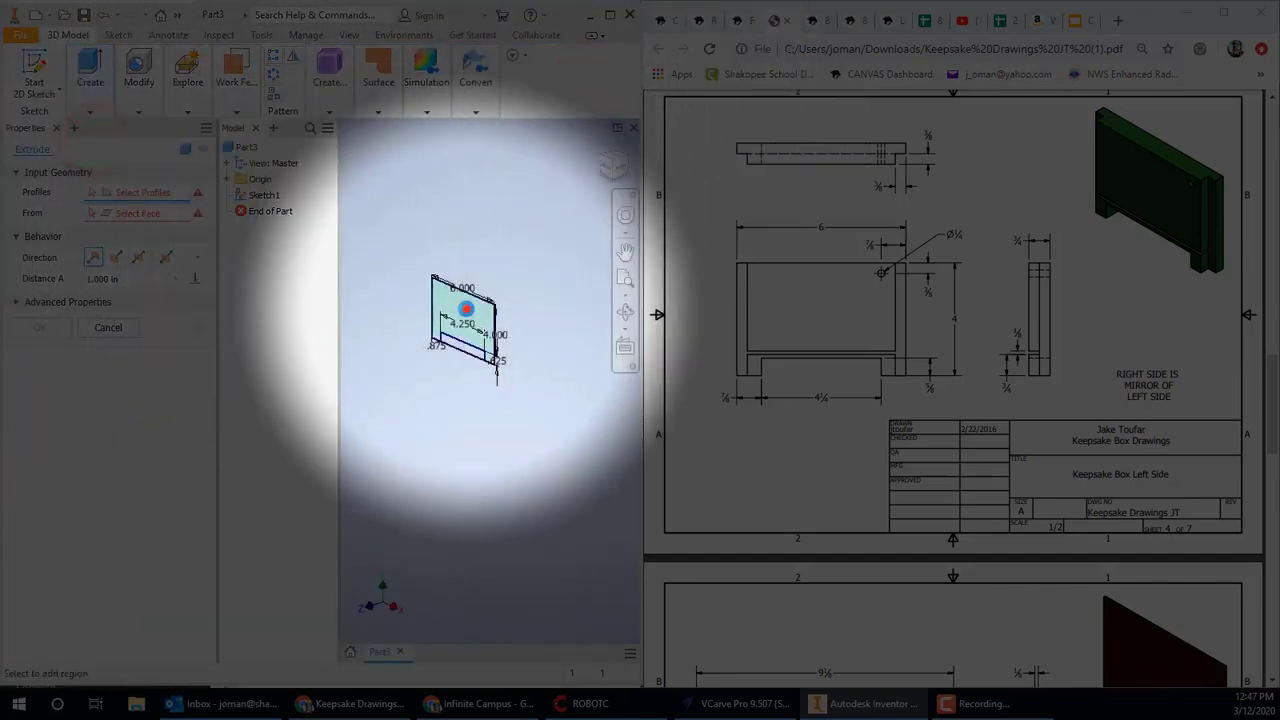
click(465, 310)
click(131, 280)
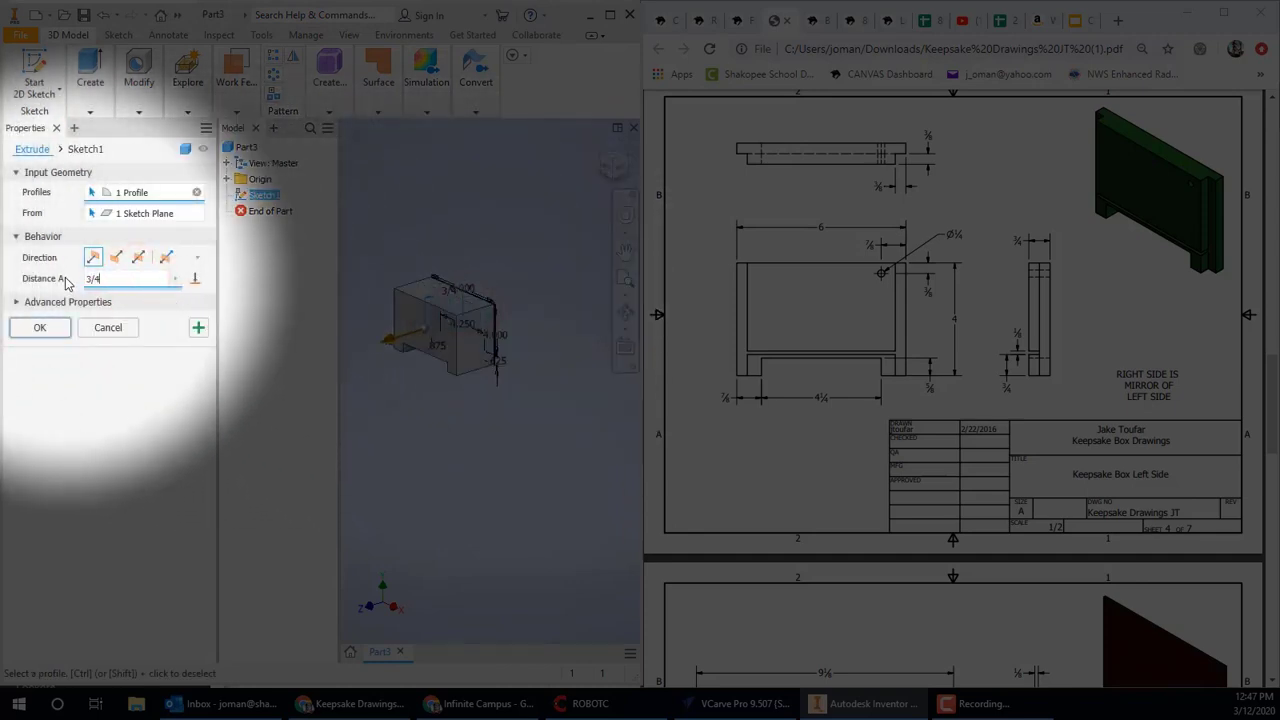
text(3/4)
click(36, 328)
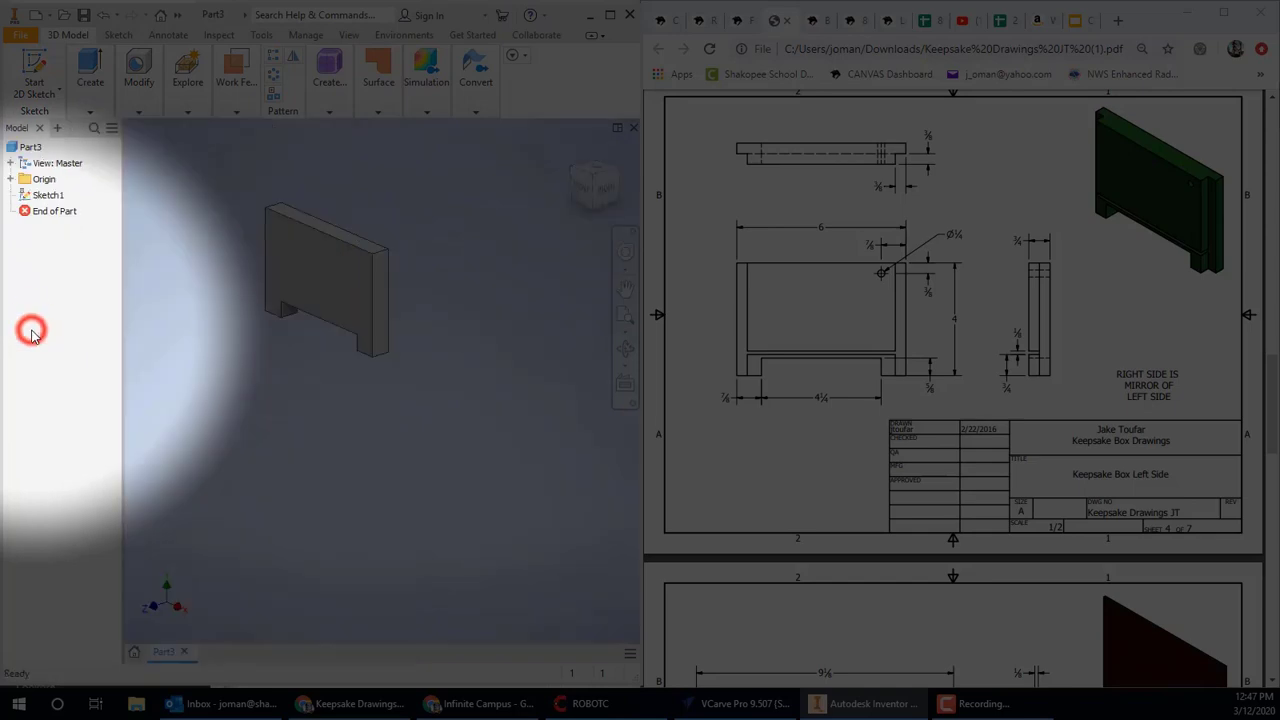
click(29, 68)
Sketch a small circle near the top right of the wall's front face
click(311, 260)
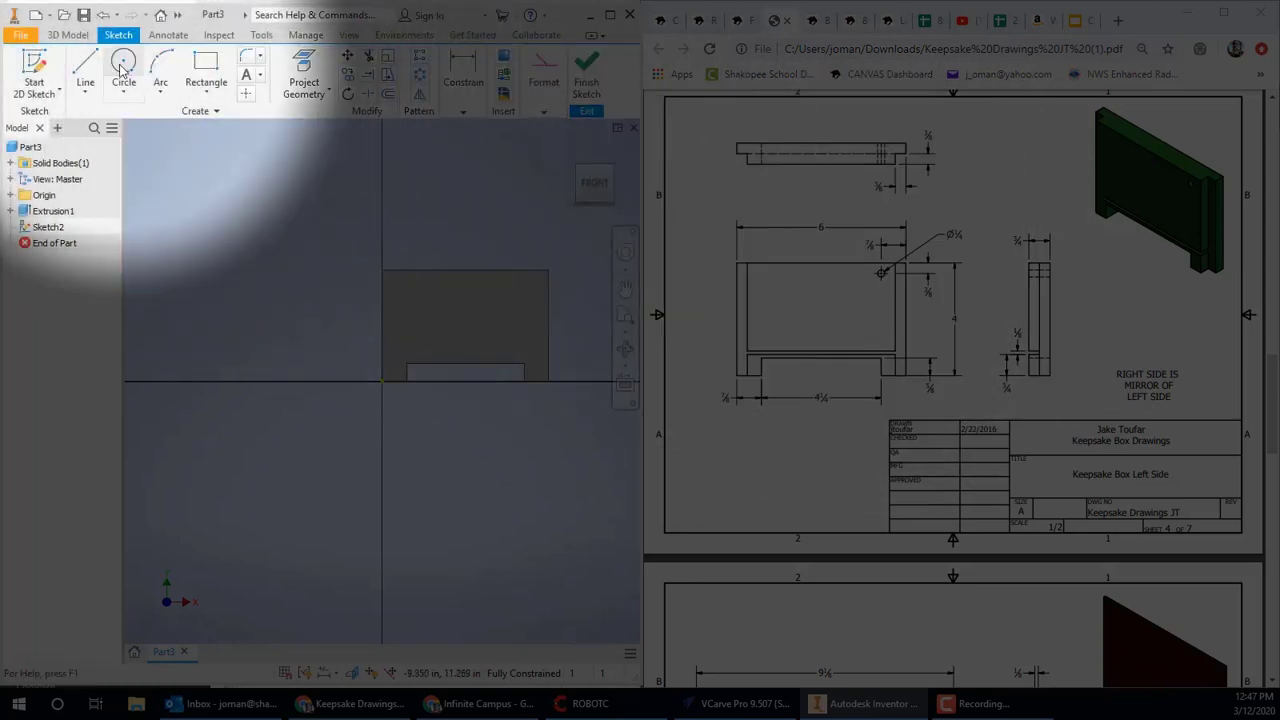
click(122, 66)
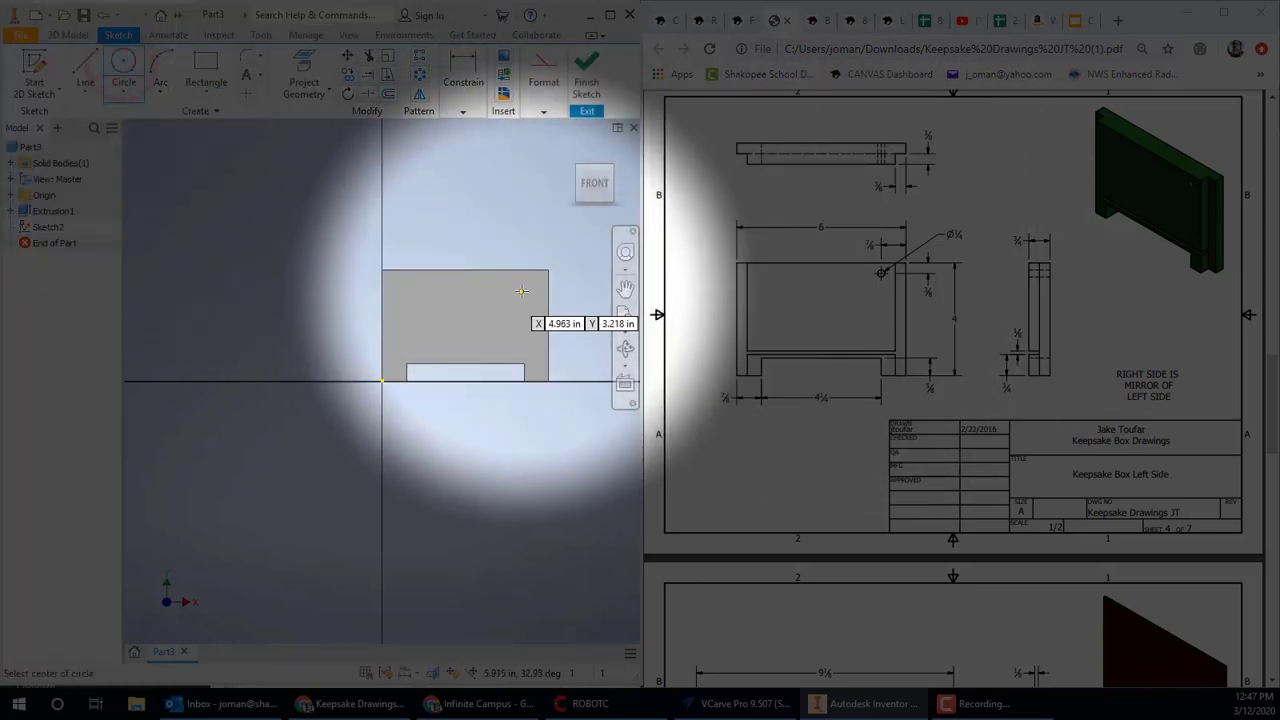
click(522, 288)
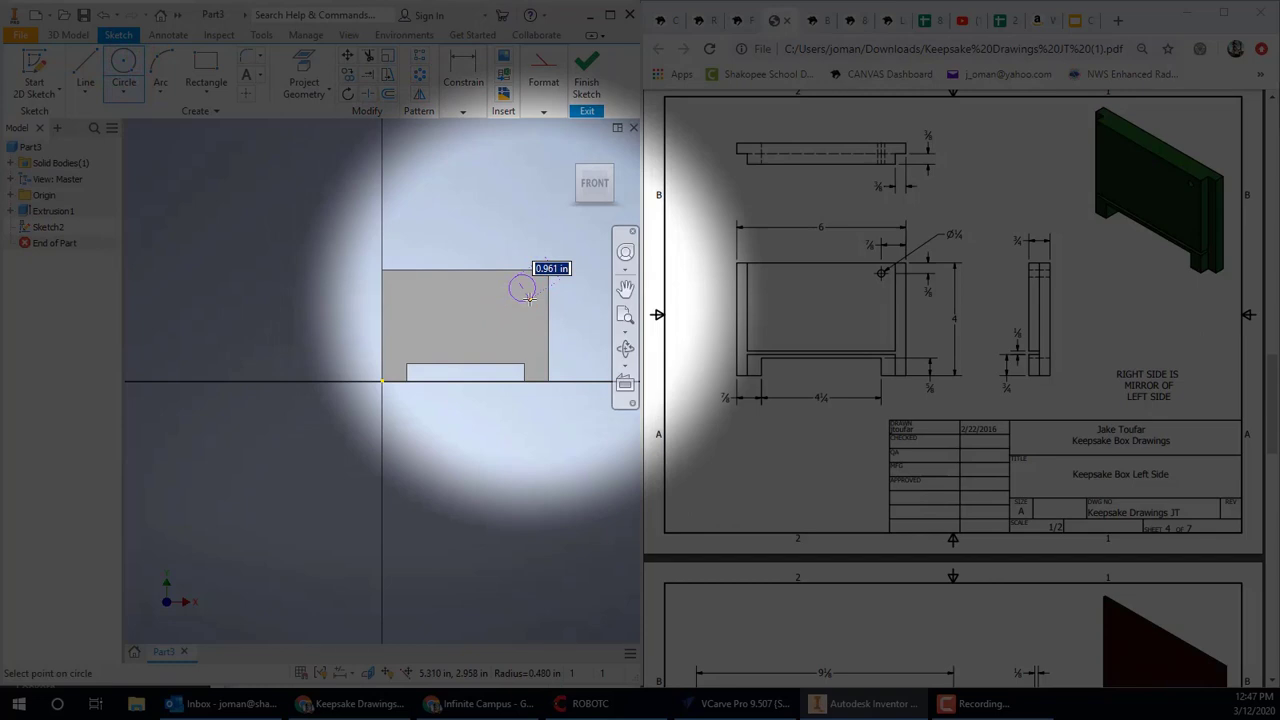
click(589, 288)
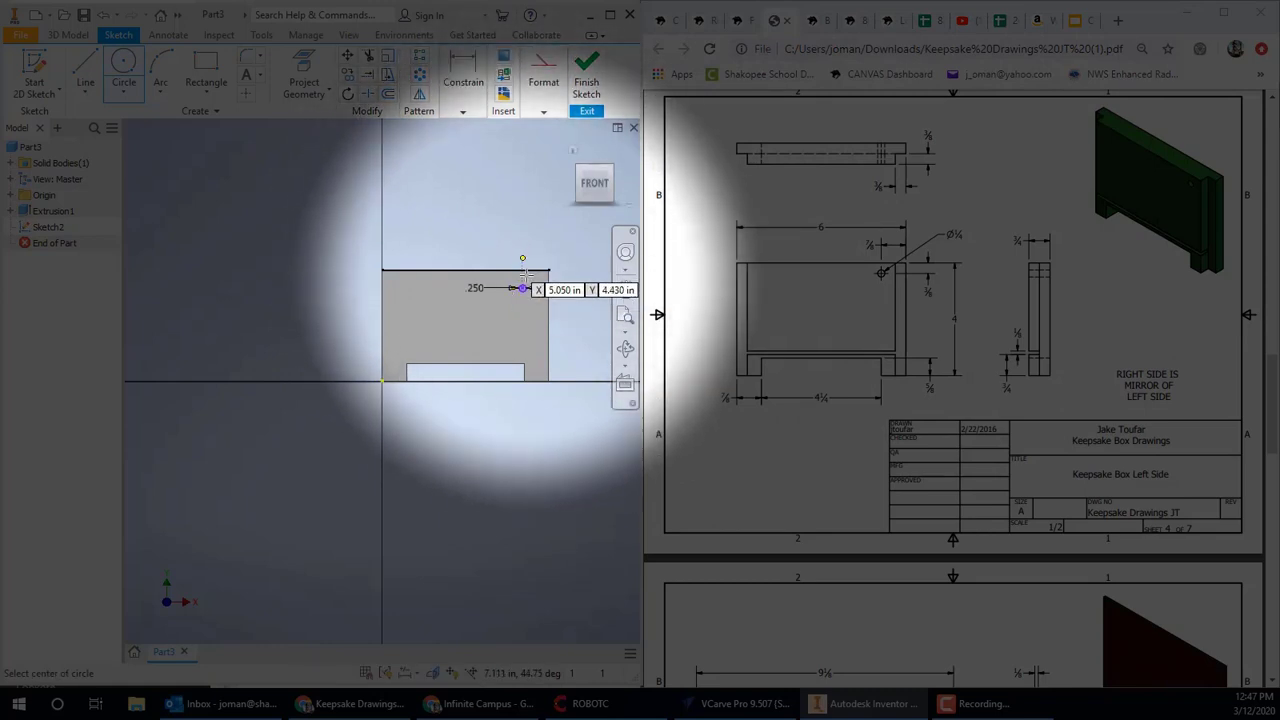
scroll(512, 289, up, 3)
middle_drag(512, 289, 440, 284)
Dimension the circle centre 0.375 in below the top edge, then place its side-edge dimension
click(463, 85)
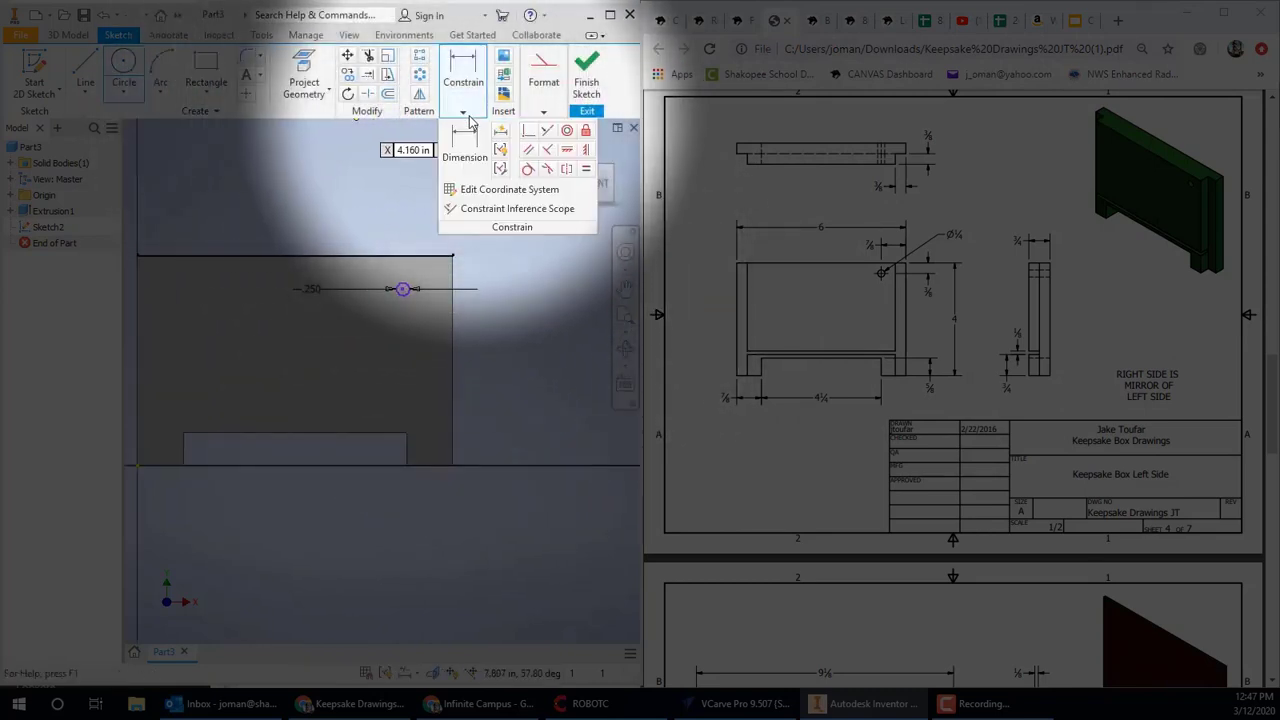
click(472, 138)
scroll(402, 330, up, 3)
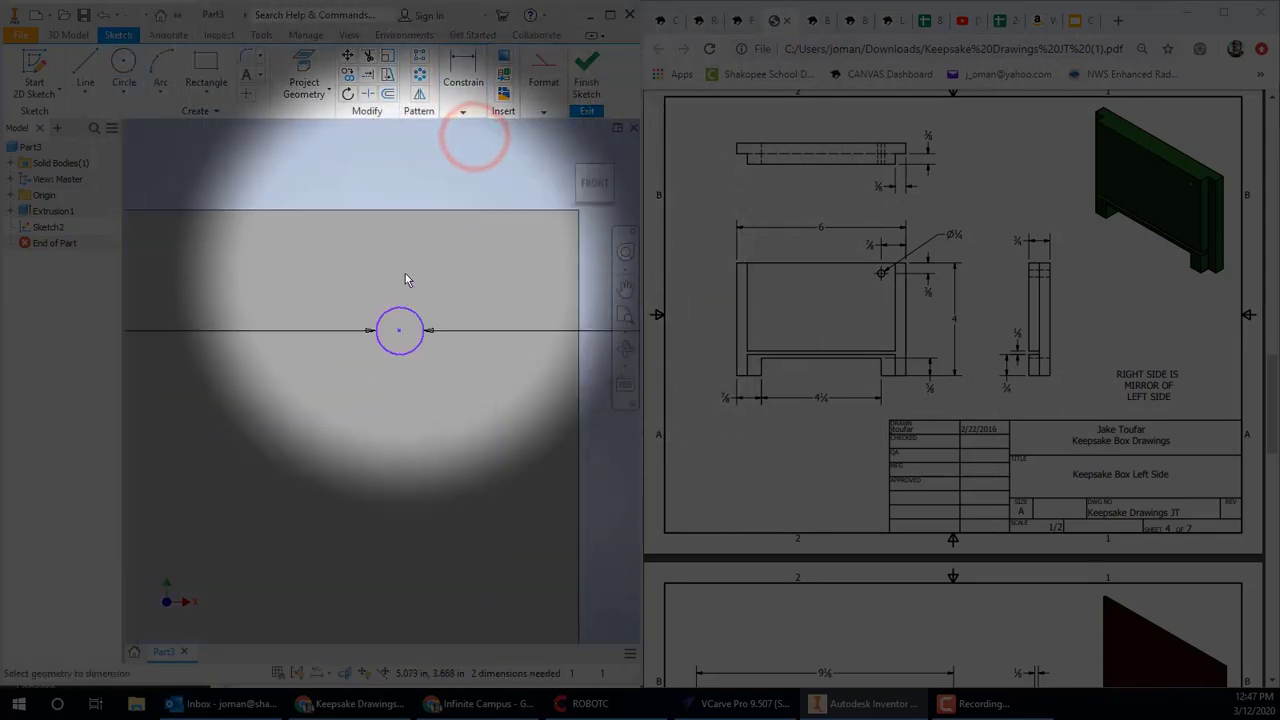
click(398, 332)
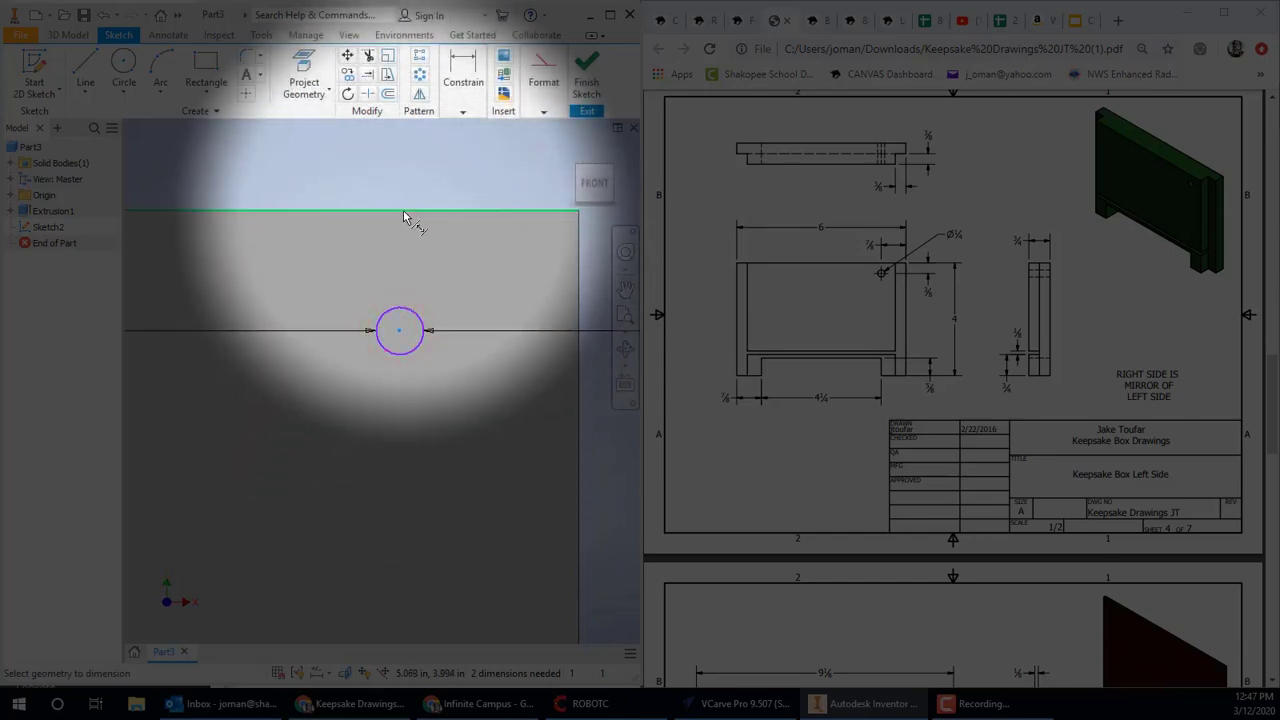
click(403, 211)
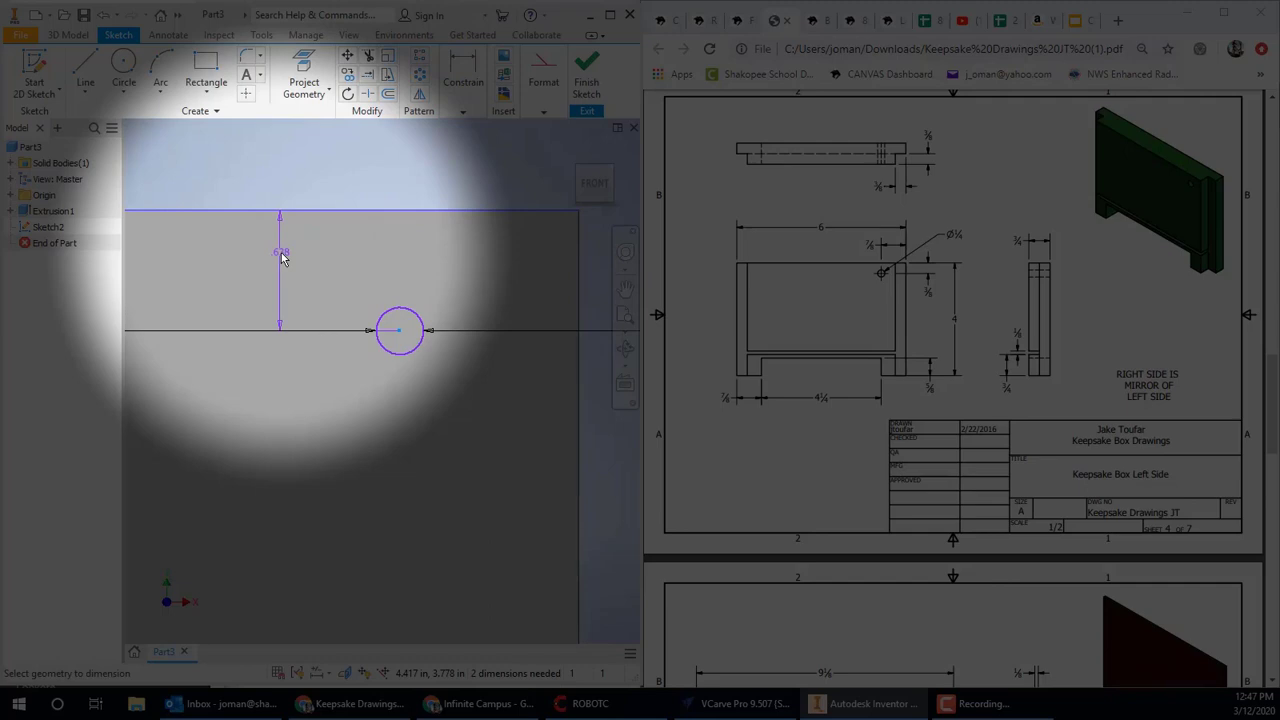
click(281, 257)
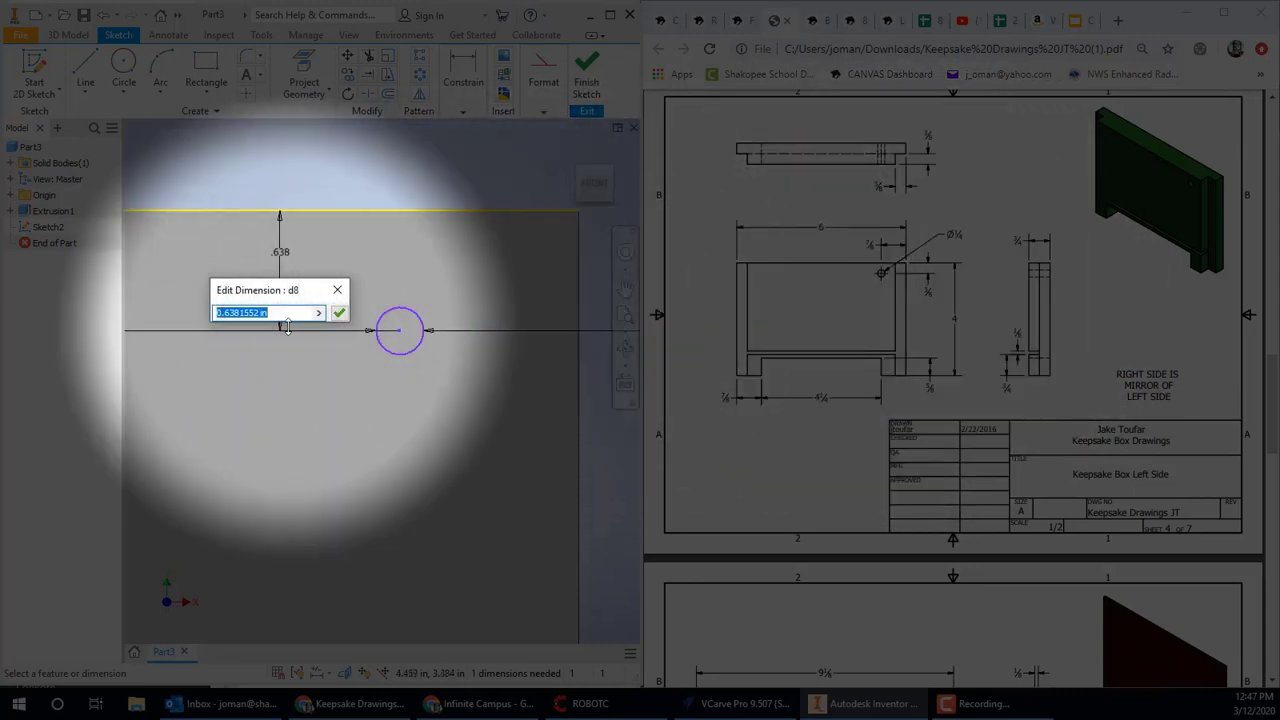
key(Return)
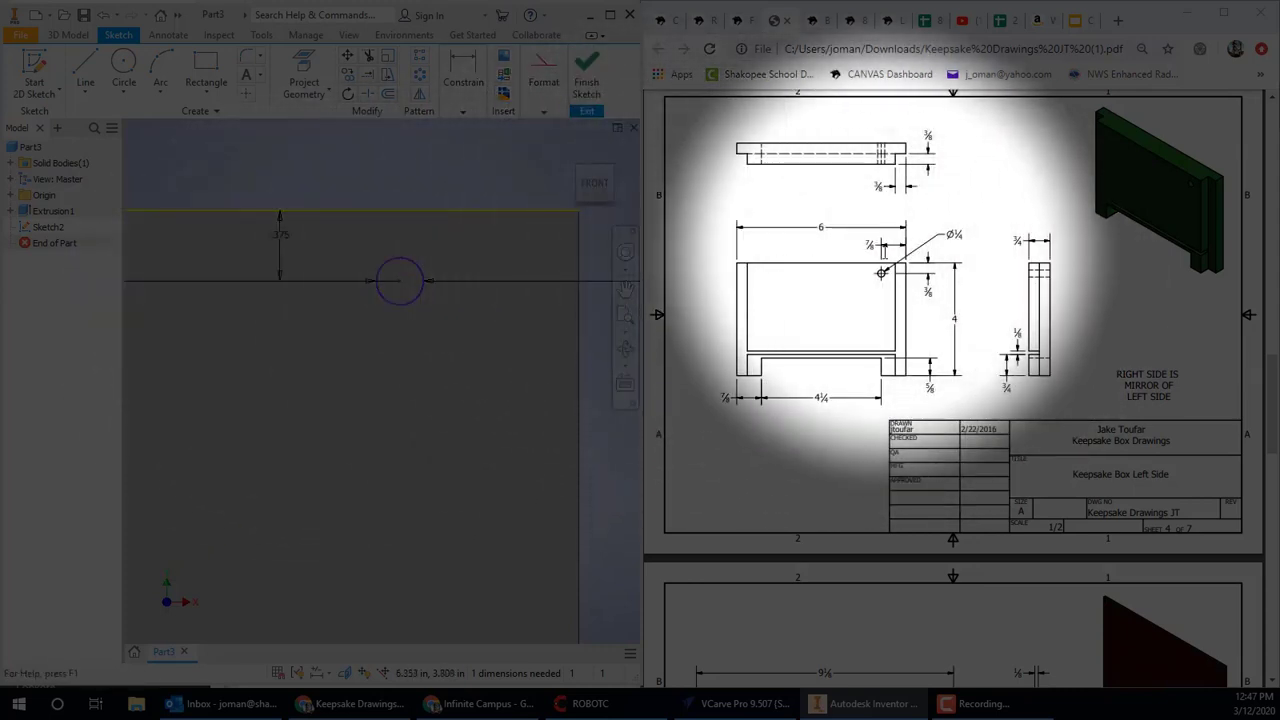
click(583, 257)
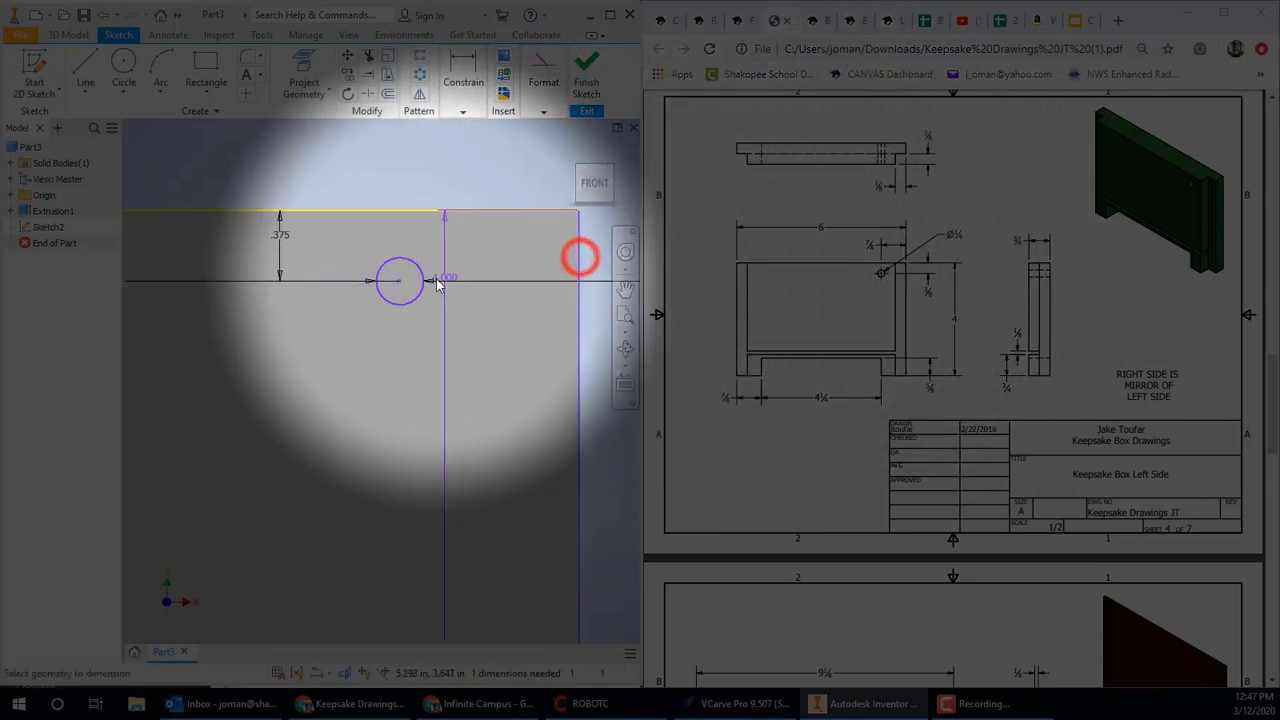
click(401, 283)
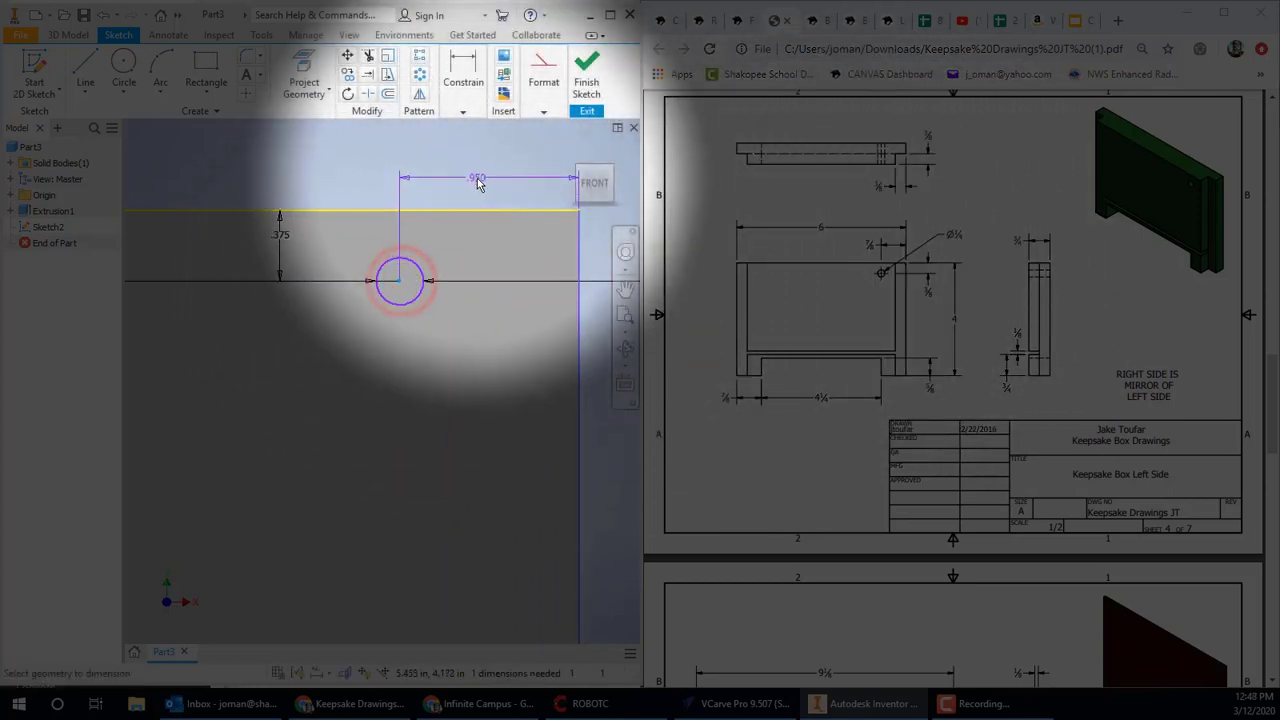
click(477, 181)
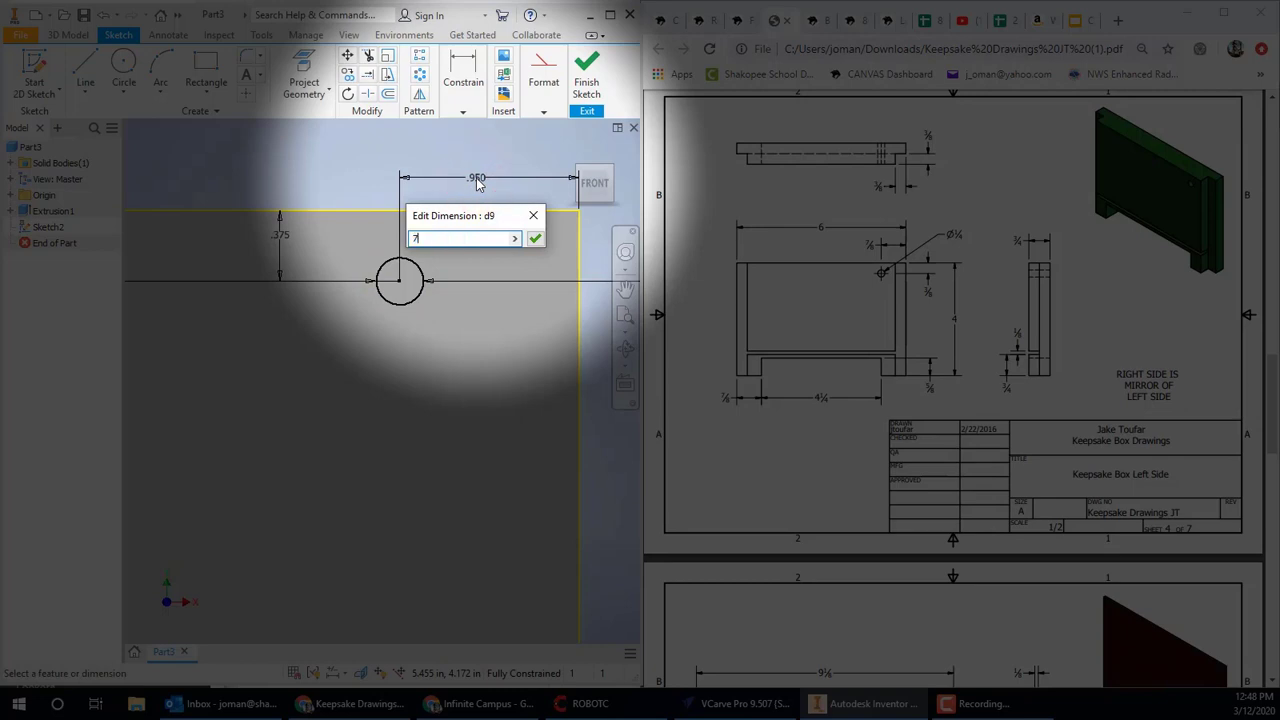
Fix the circle 0.875 in from the side edge and cut it Through All as Extrusion2
key(Return)
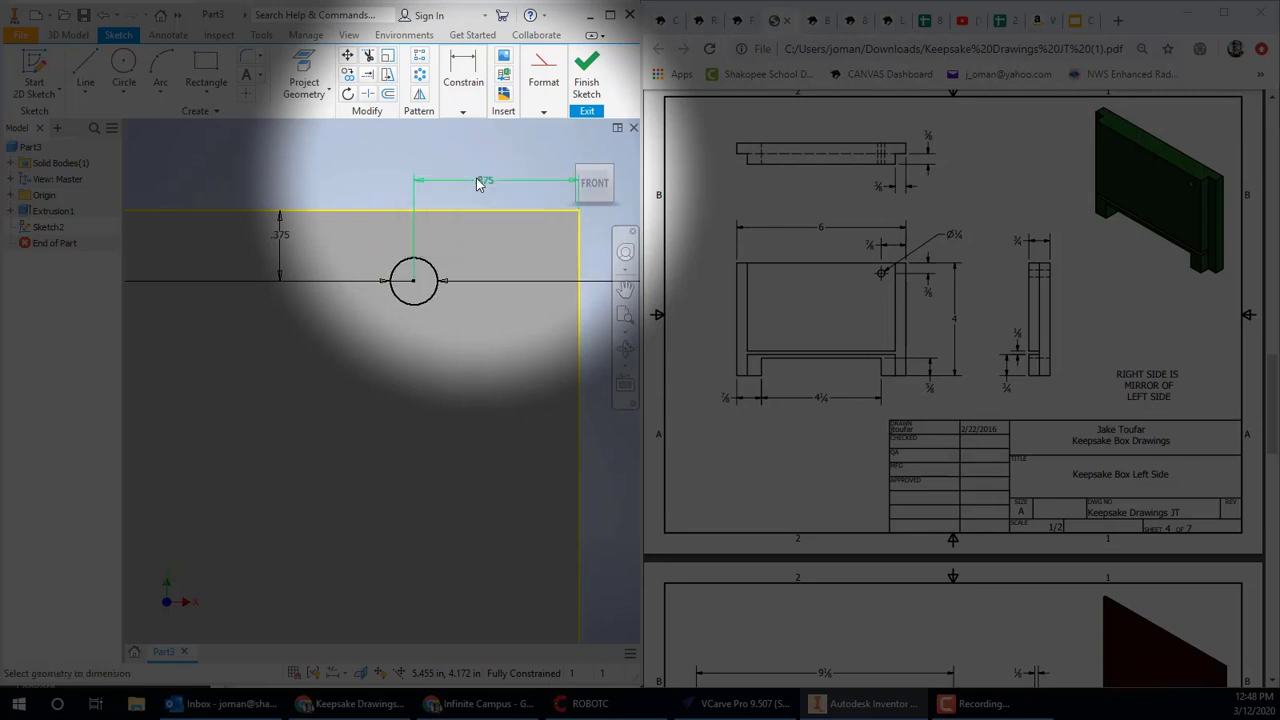
click(587, 76)
click(90, 72)
click(96, 140)
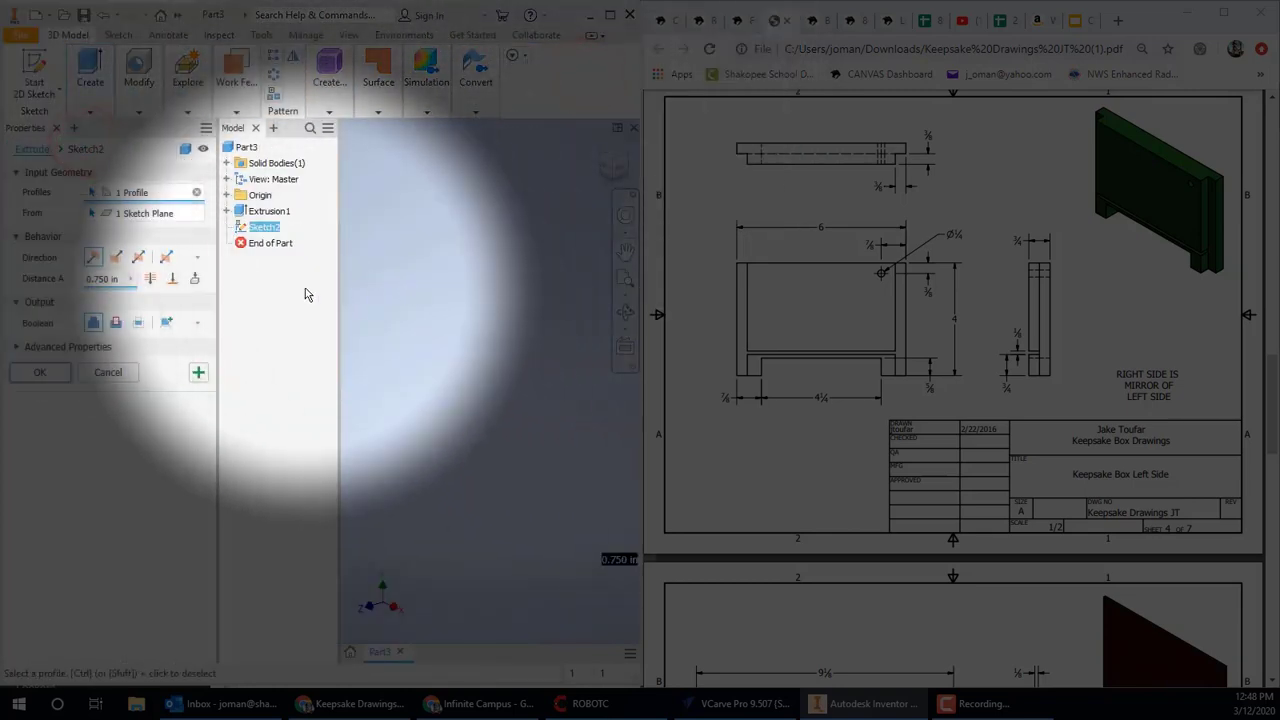
scroll(374, 312, up, 6)
scroll(450, 336, up, 3)
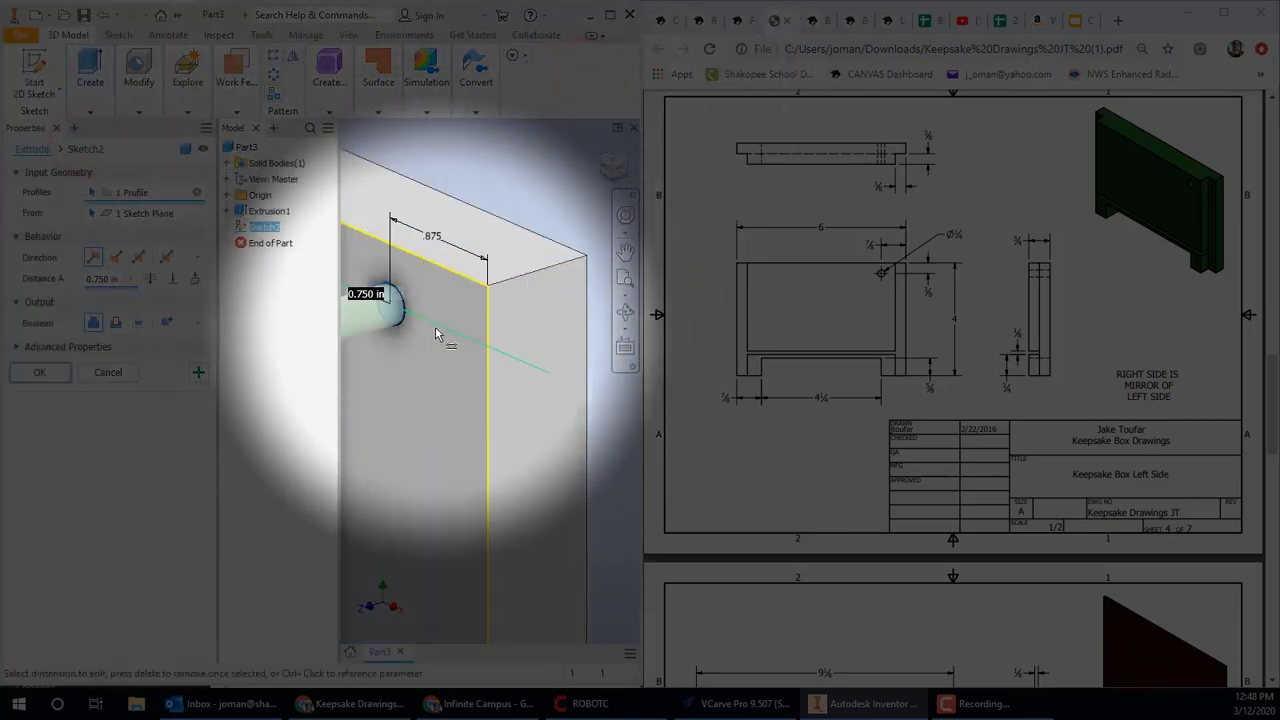
click(116, 323)
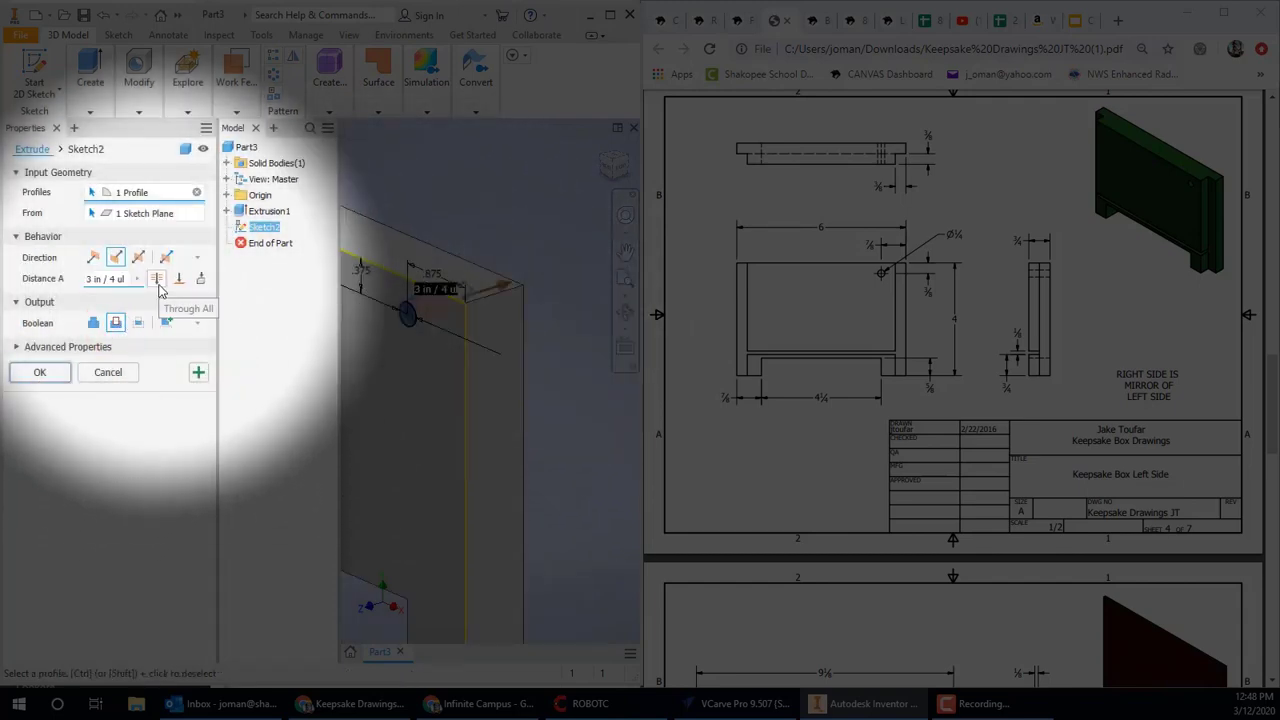
click(40, 371)
scroll(437, 315, down, 5)
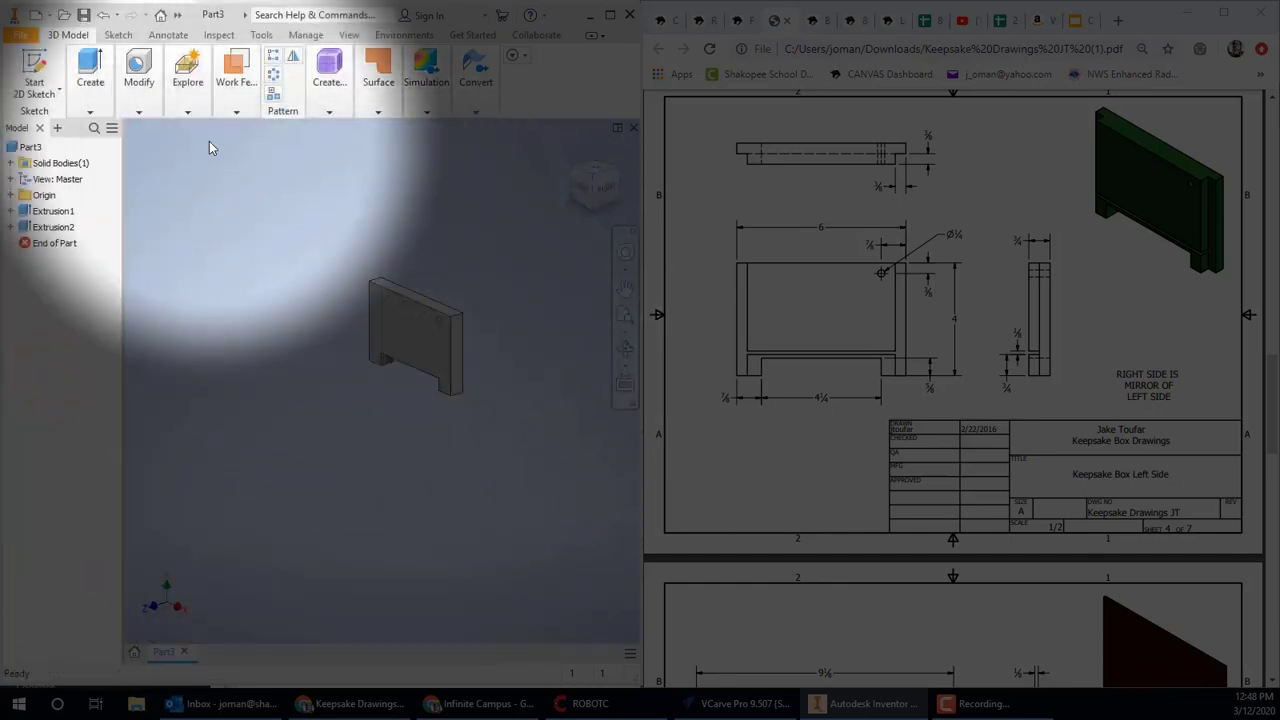
On a new sketch on the wall face, draw a 3/8 in wide right post rectangle
click(33, 64)
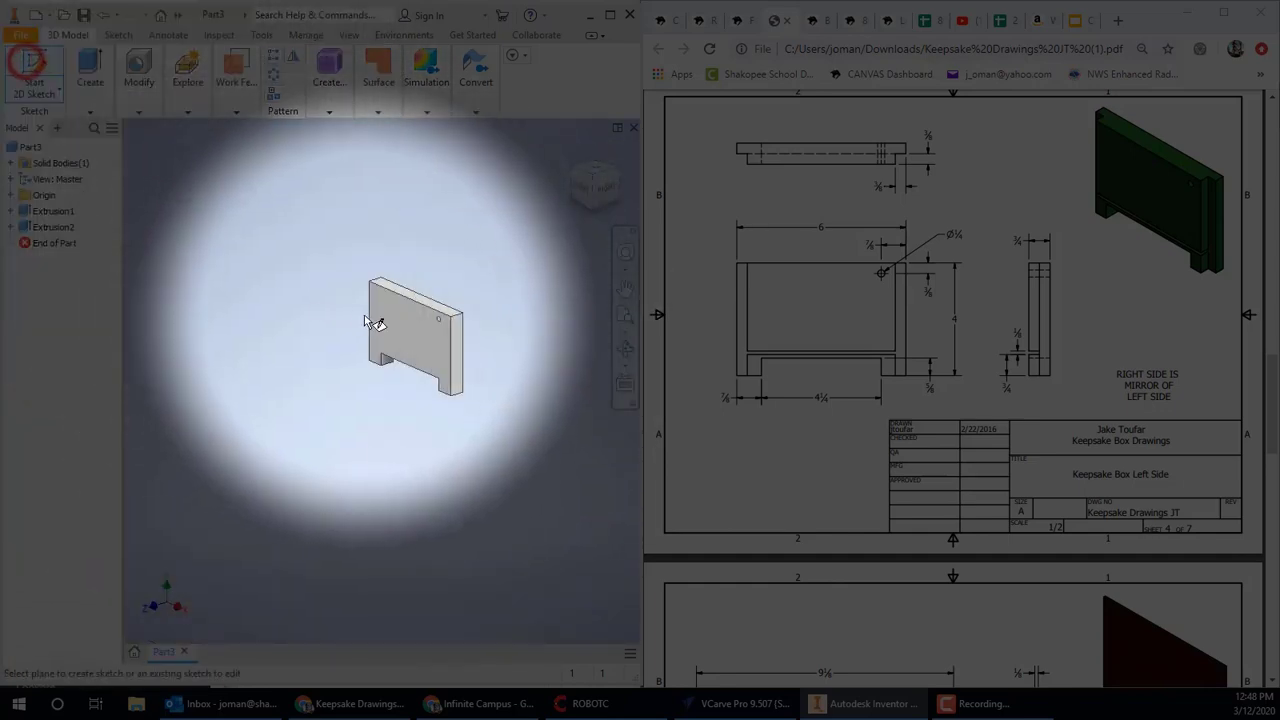
click(418, 333)
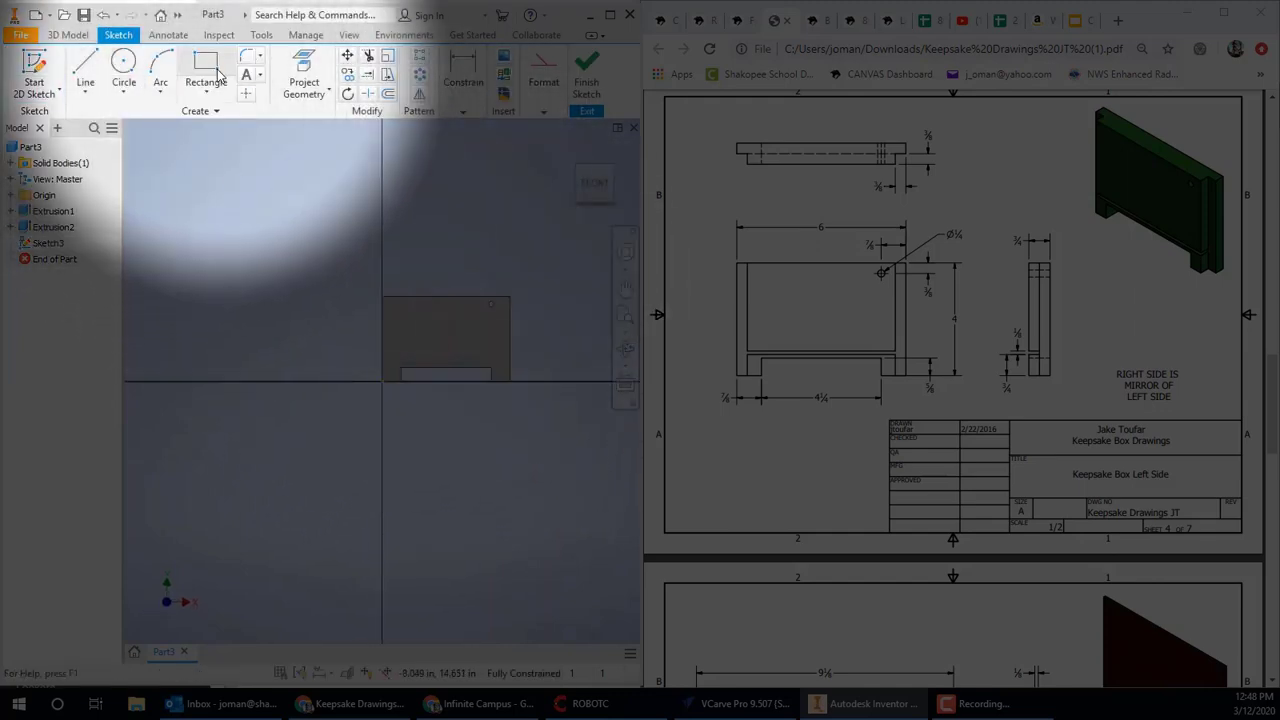
click(206, 66)
click(382, 297)
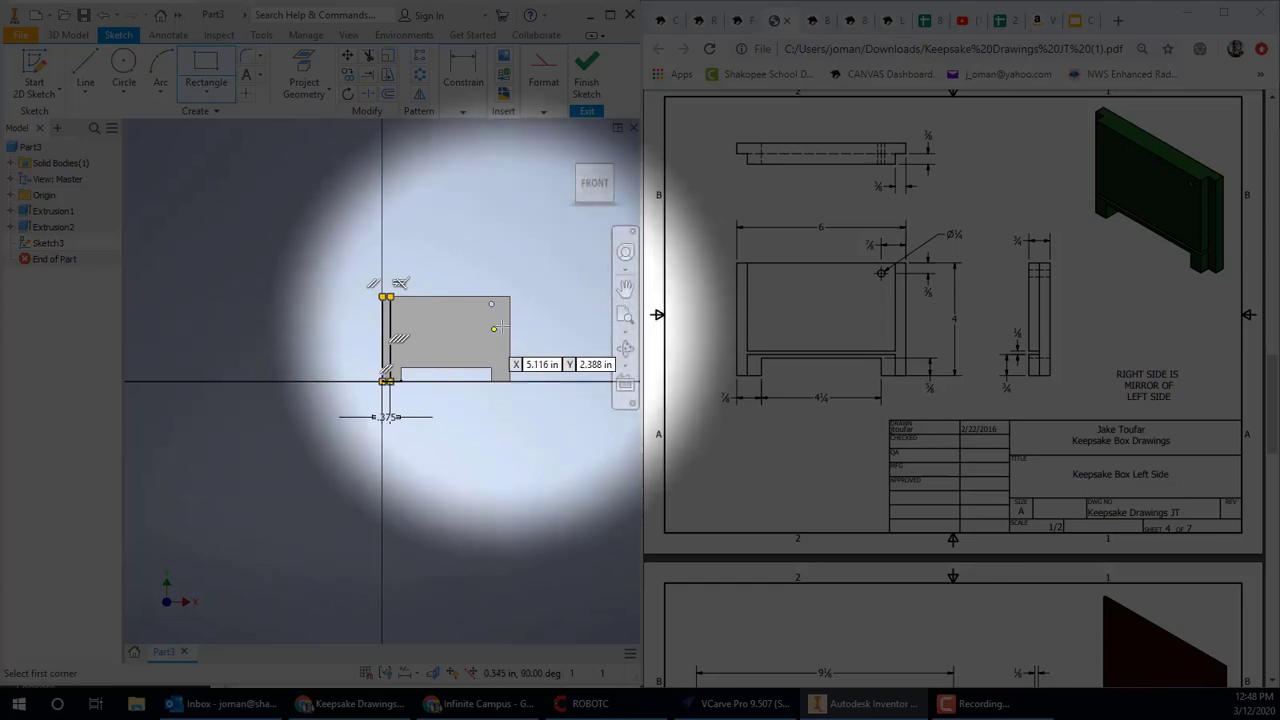
click(512, 297)
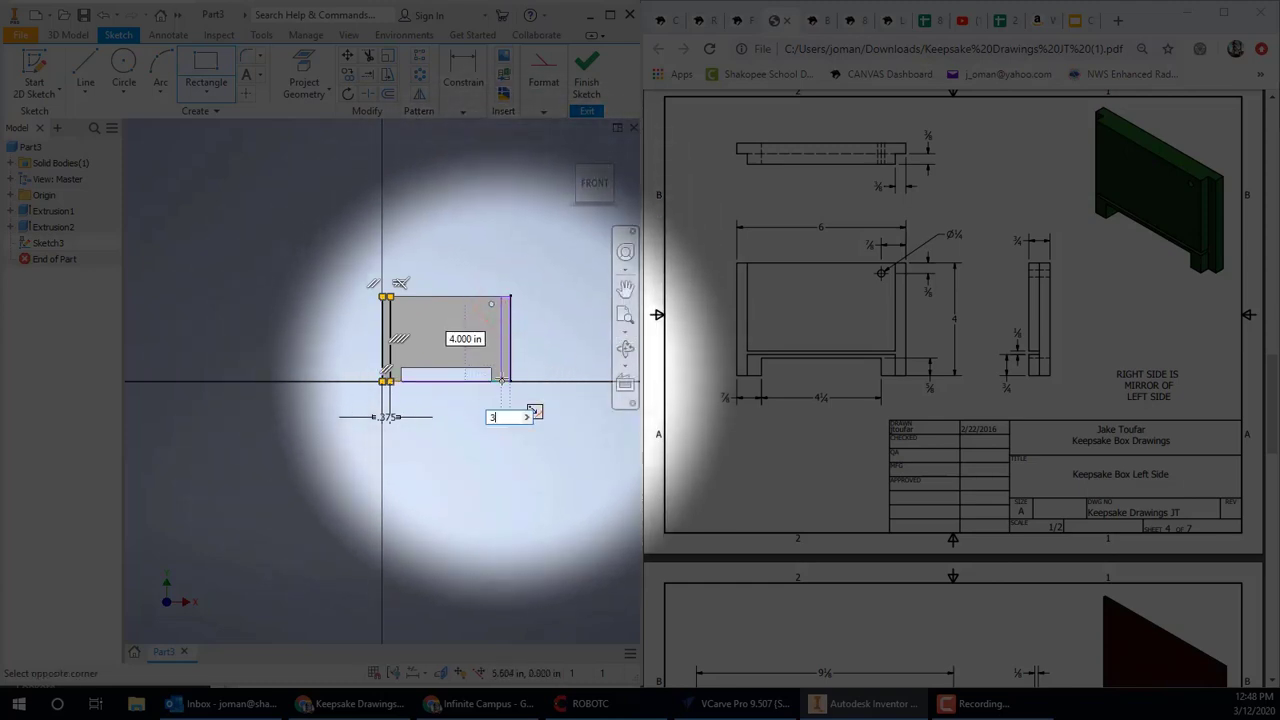
key(Return)
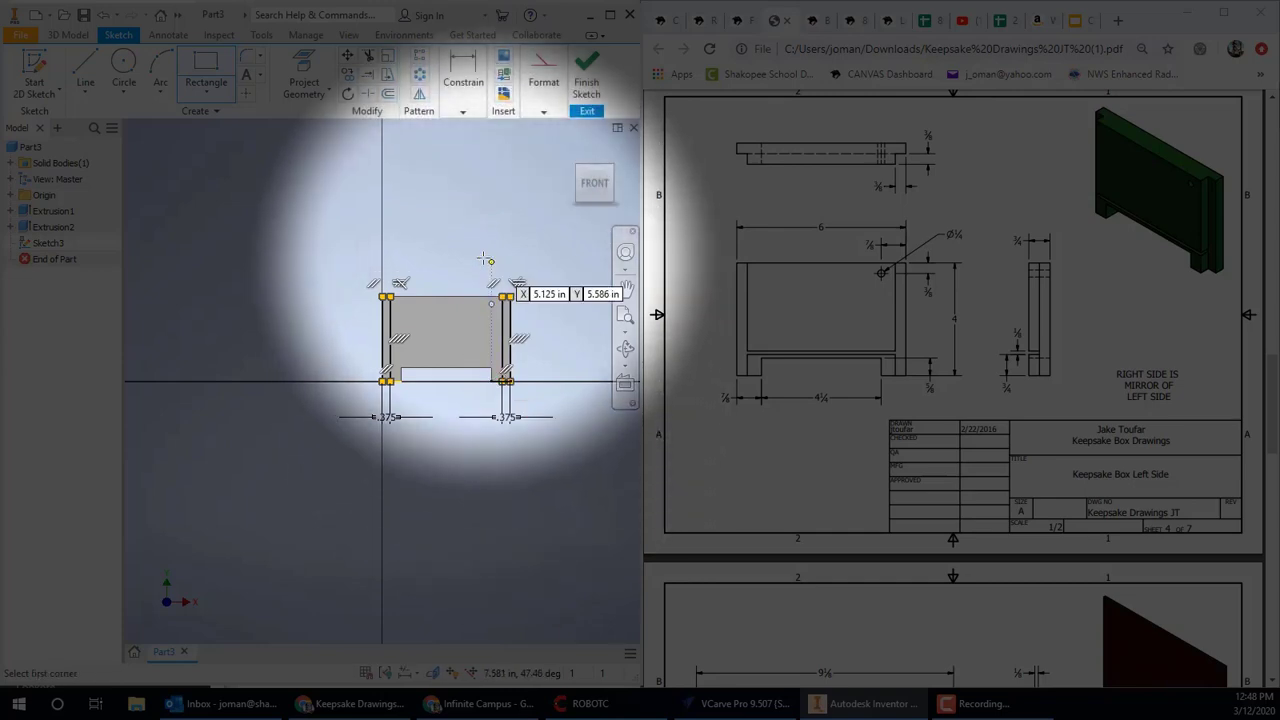
Draw a strip rectangle across the face and dimension its thickness to 0.125 in
click(205, 60)
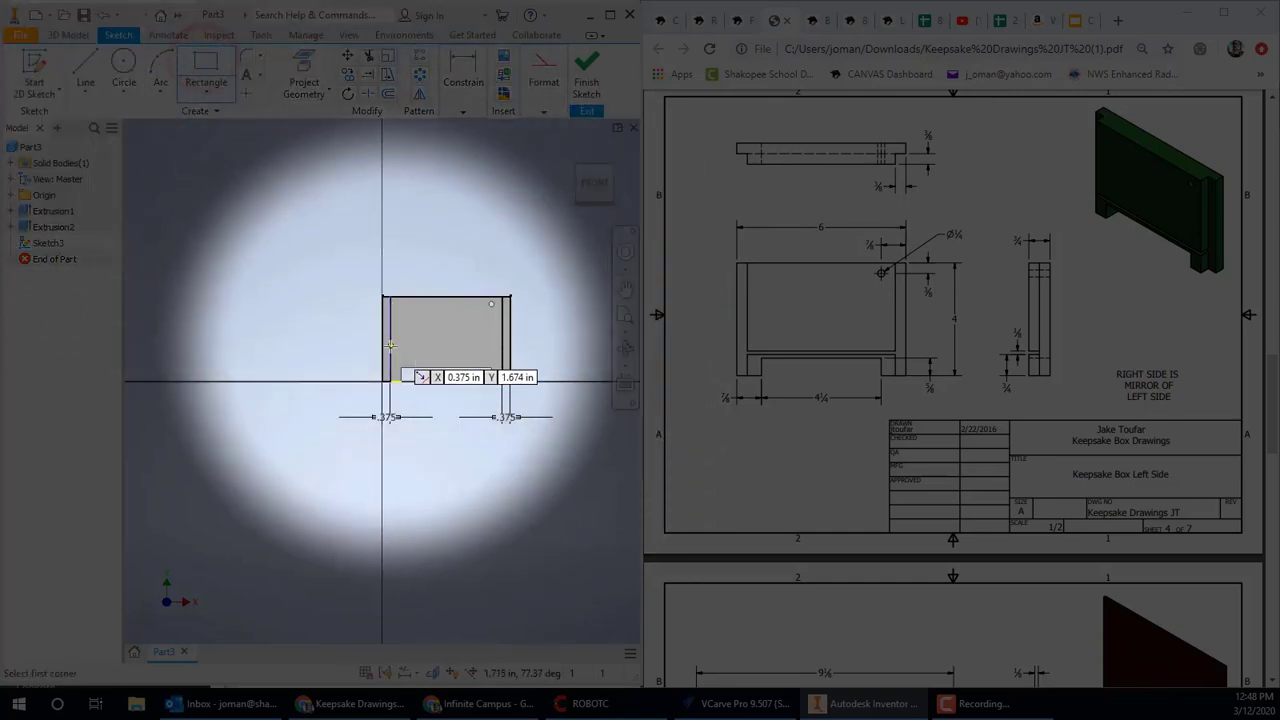
click(382, 350)
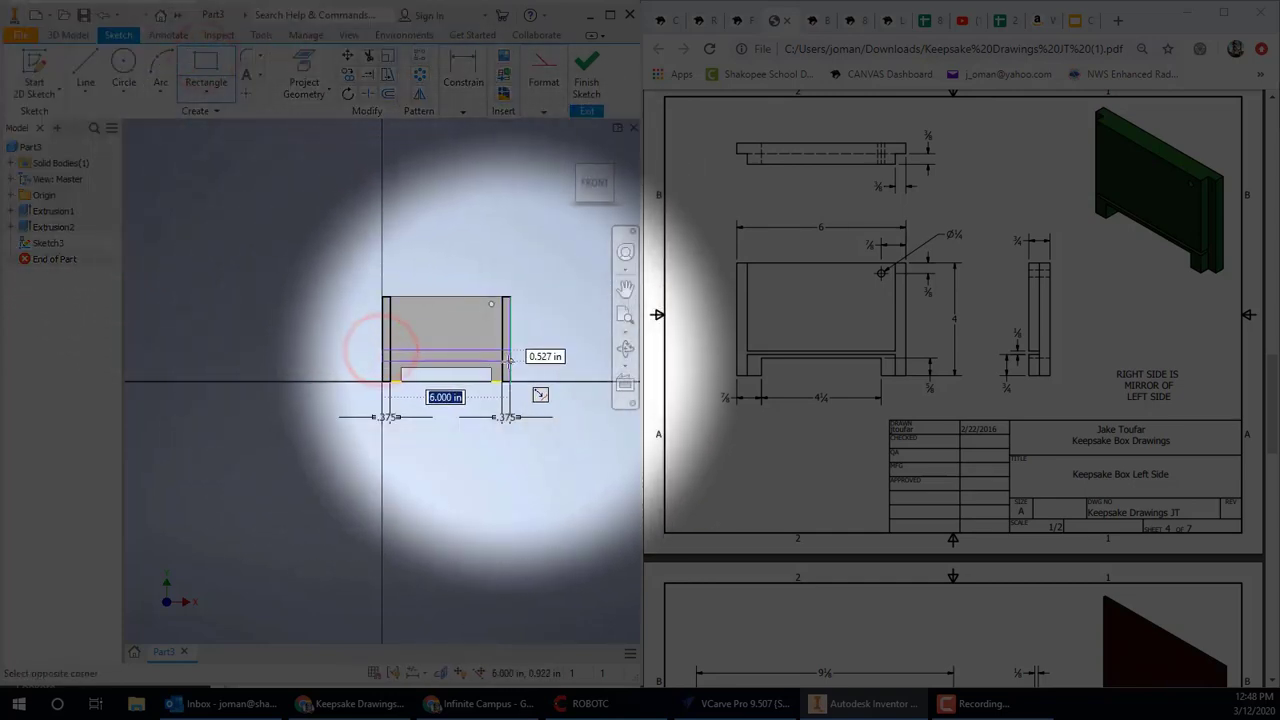
click(510, 355)
click(463, 111)
click(457, 134)
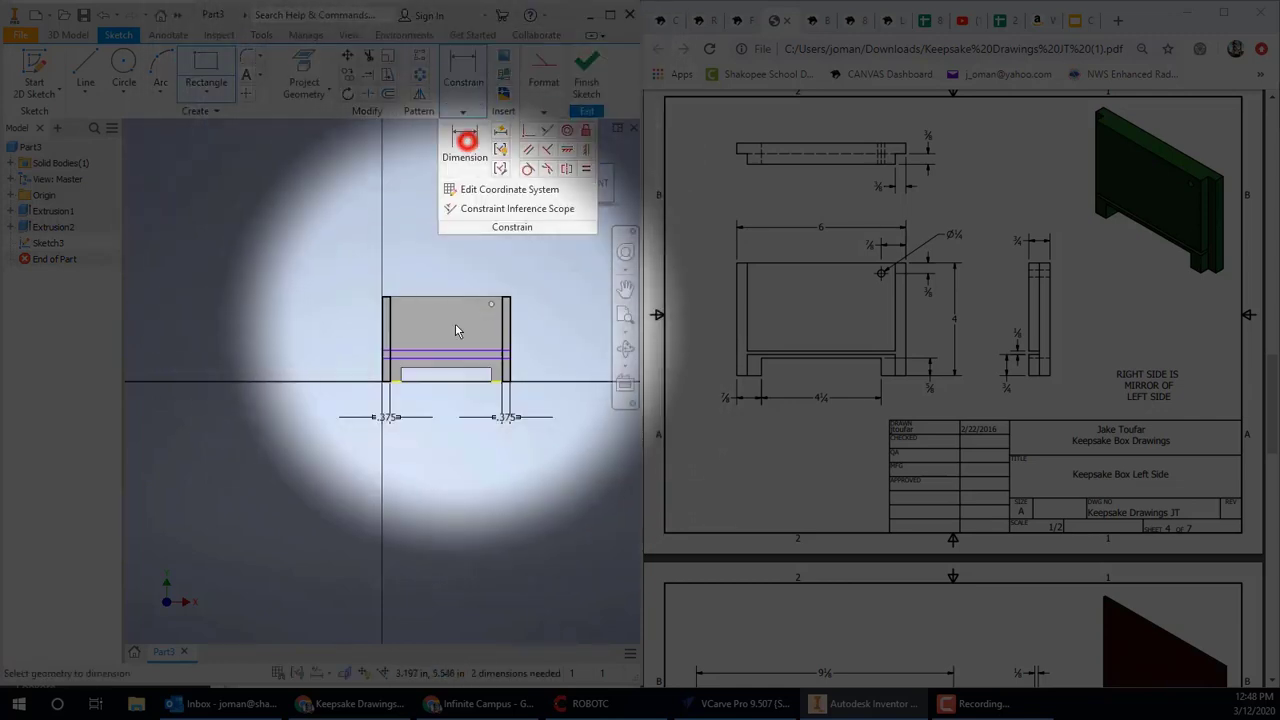
scroll(470, 350, up, 5)
click(512, 316)
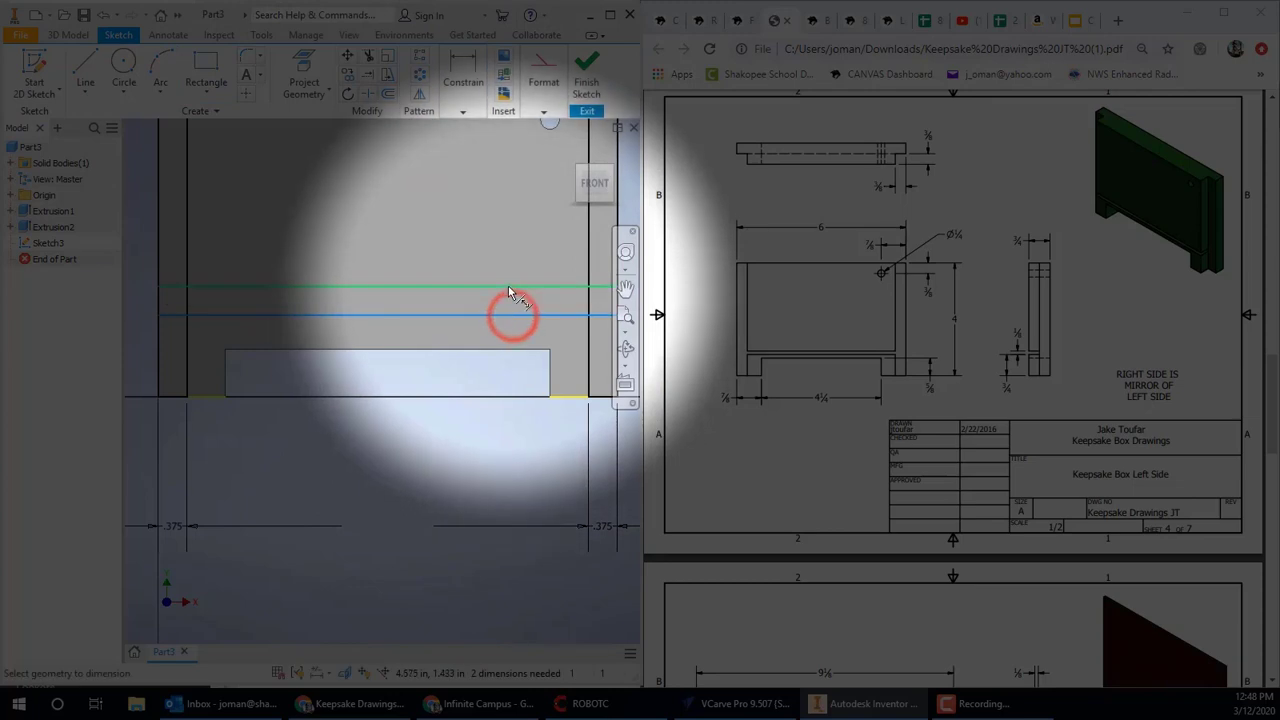
click(506, 288)
click(479, 249)
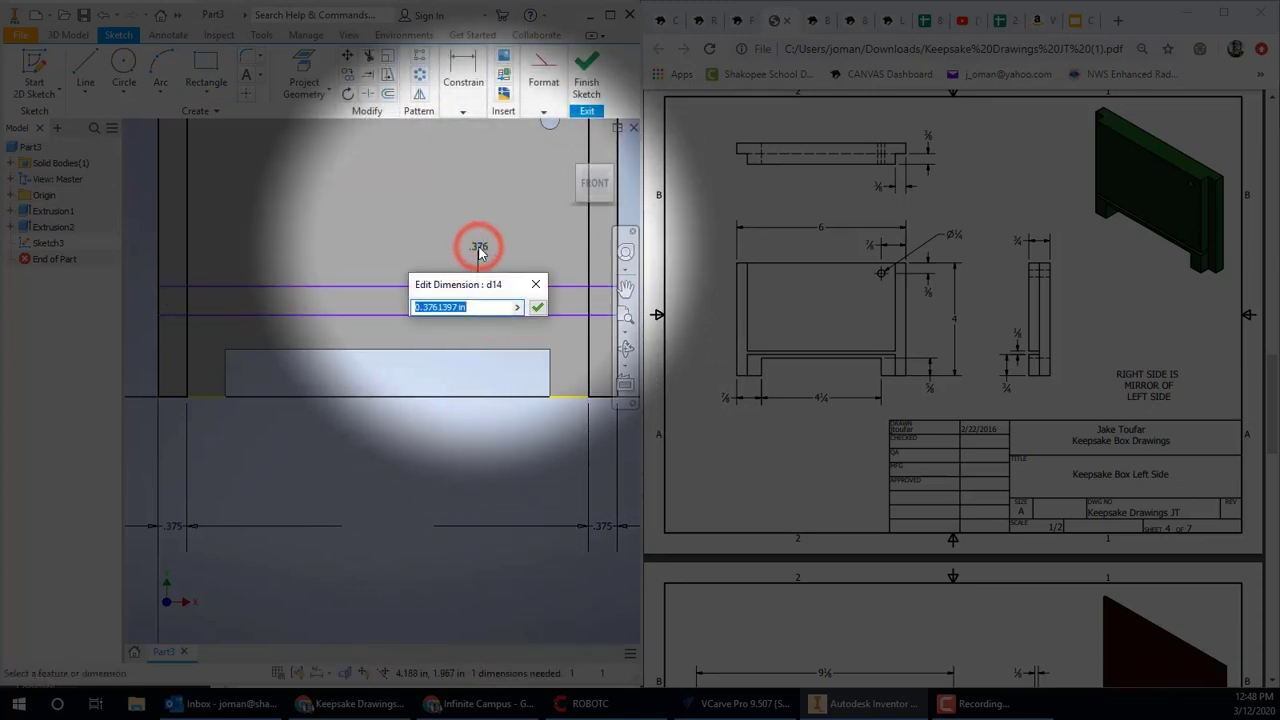
key(Return)
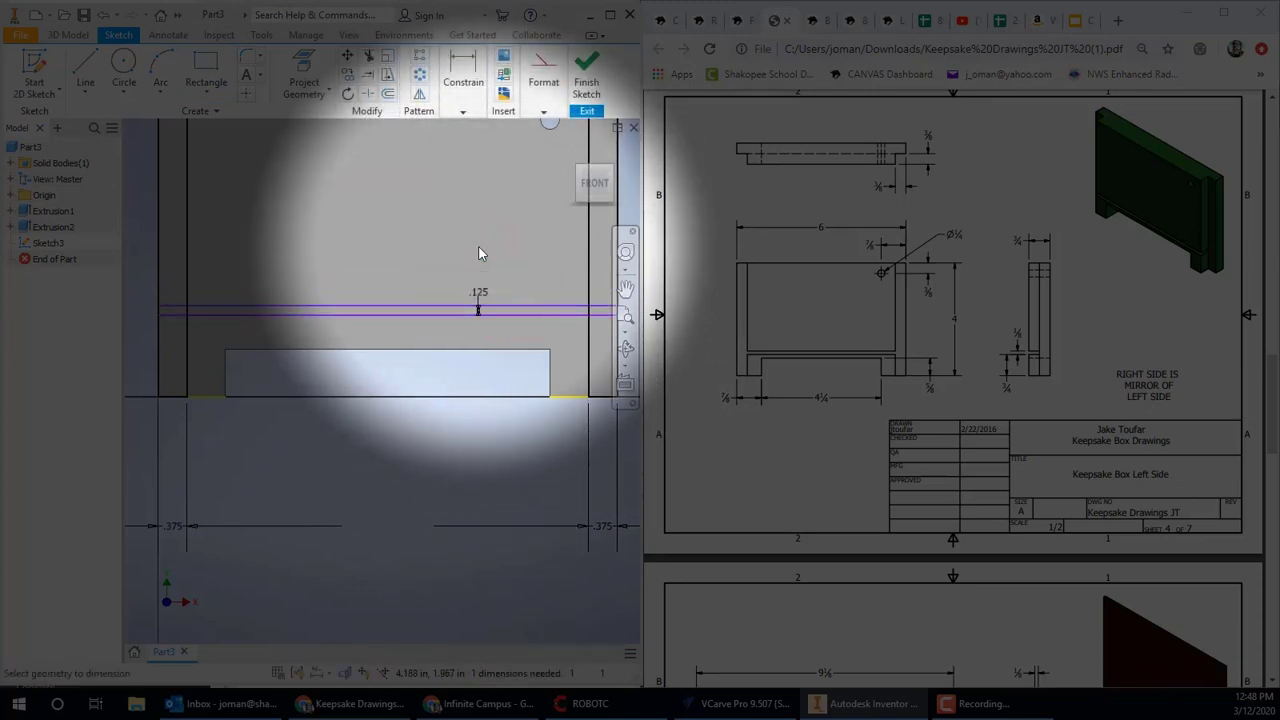
Set the strip 3/4 in up from the bottom and finish Sketch3
click(573, 397)
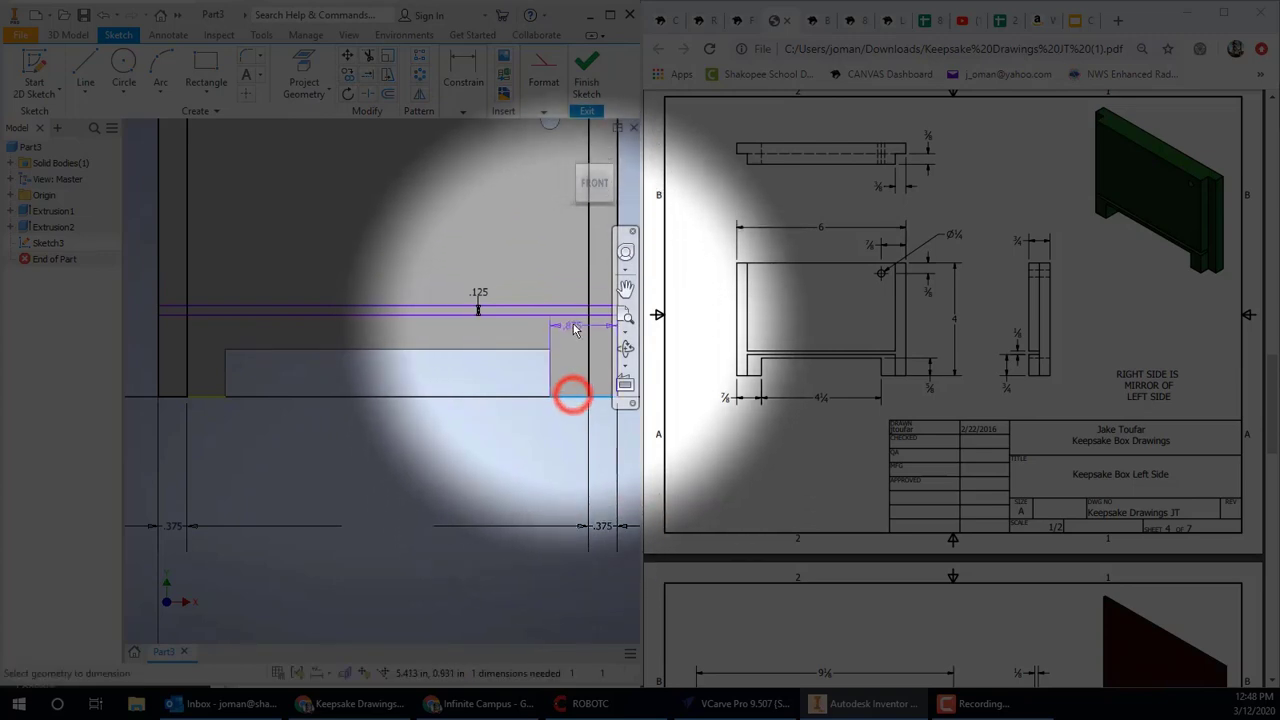
click(569, 316)
click(567, 343)
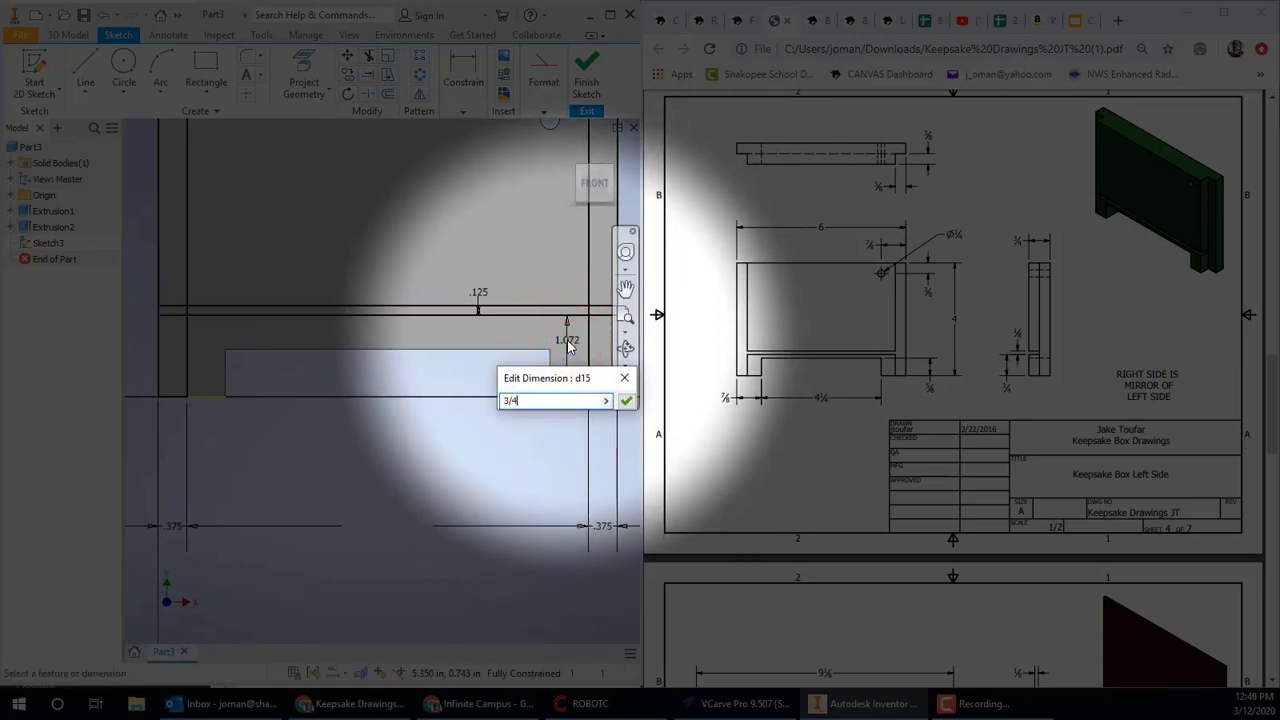
key(Return)
click(588, 63)
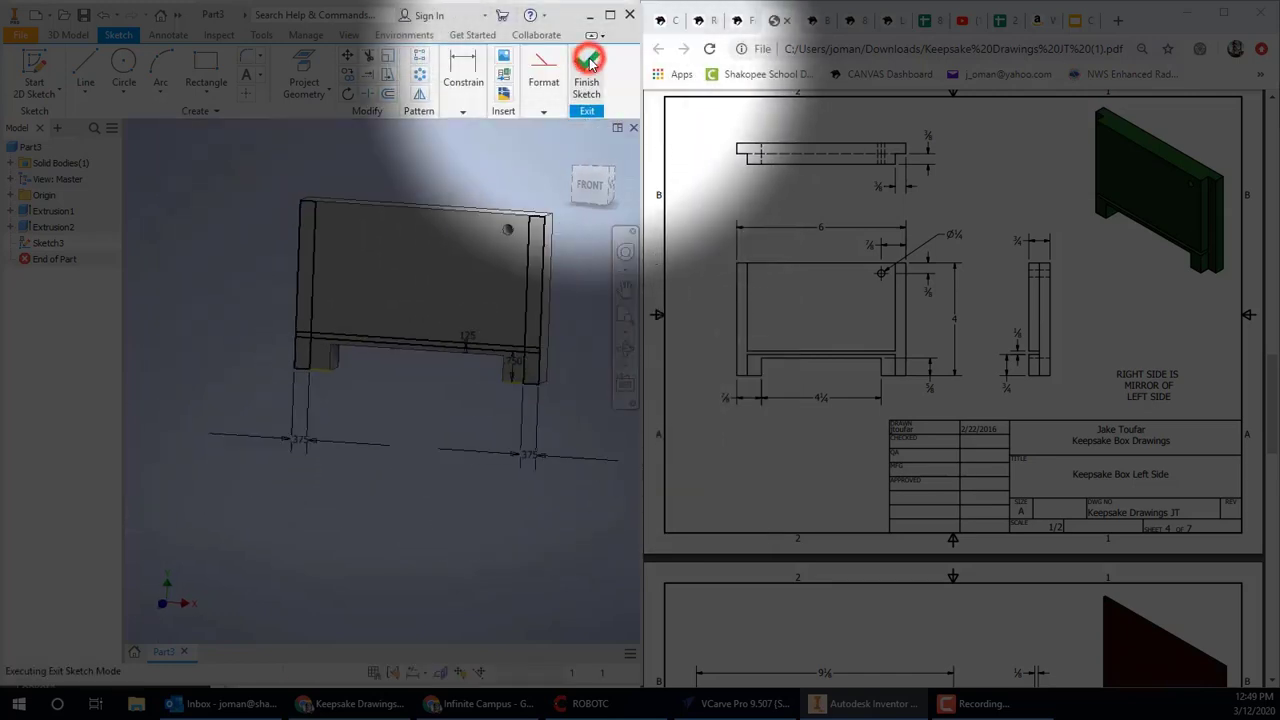
Start an extrusion and select the seven profiles of Sketch3
click(90, 78)
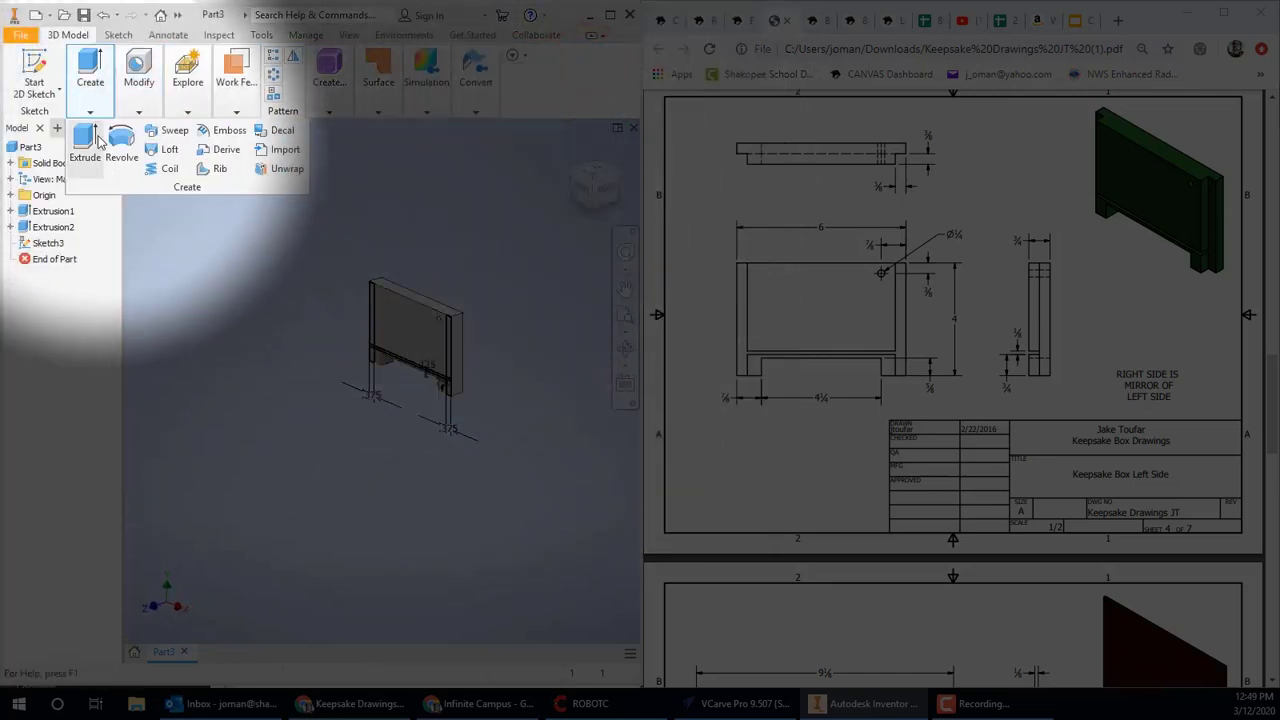
click(95, 141)
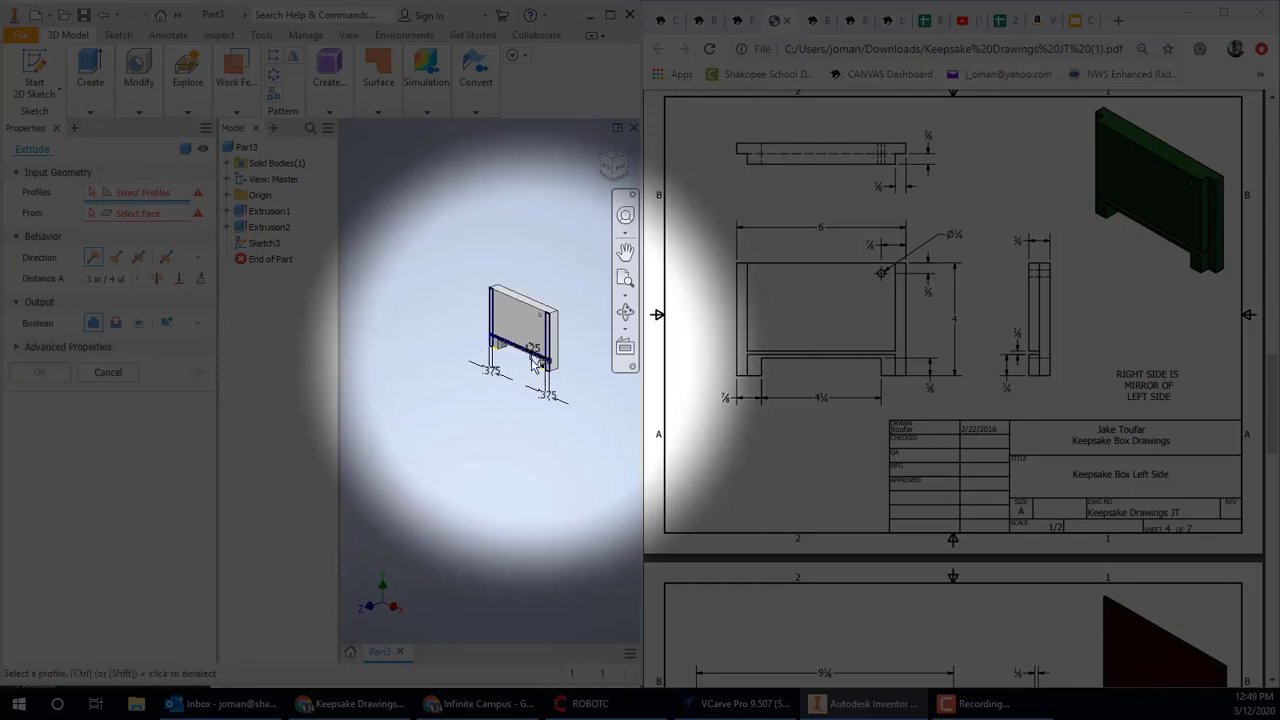
scroll(540, 350, up, 10)
click(481, 363)
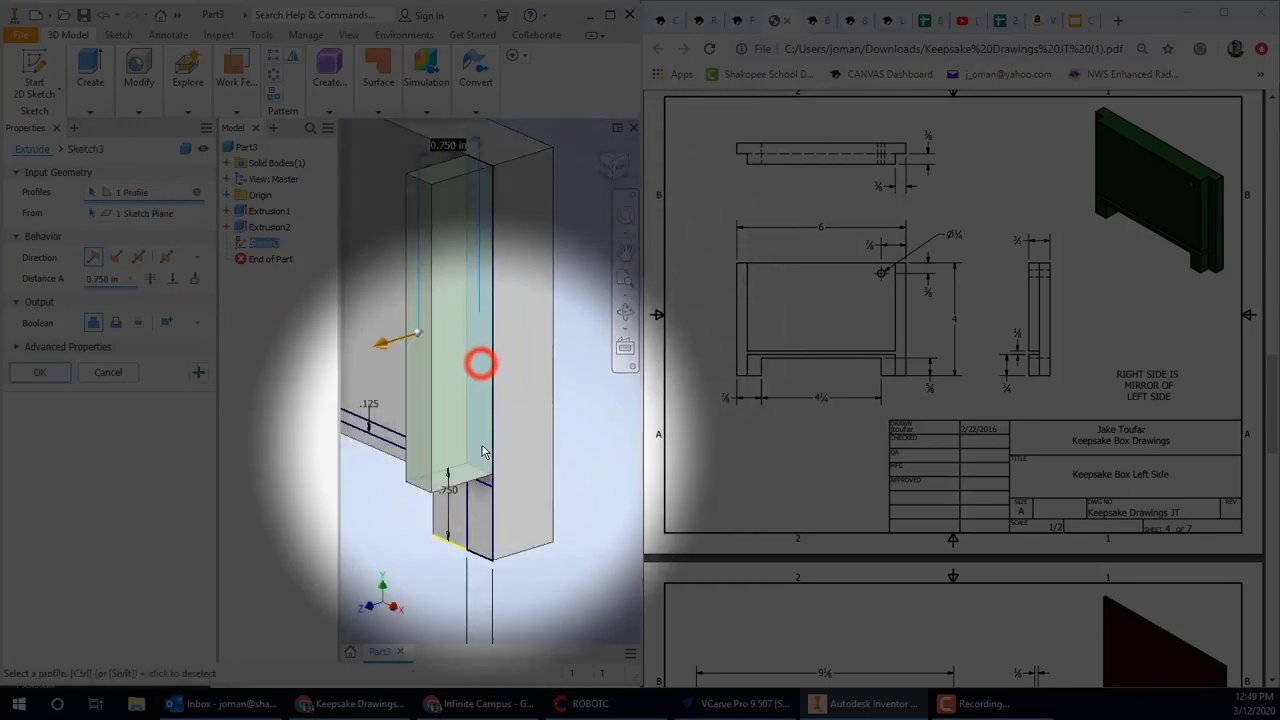
click(485, 490)
click(481, 507)
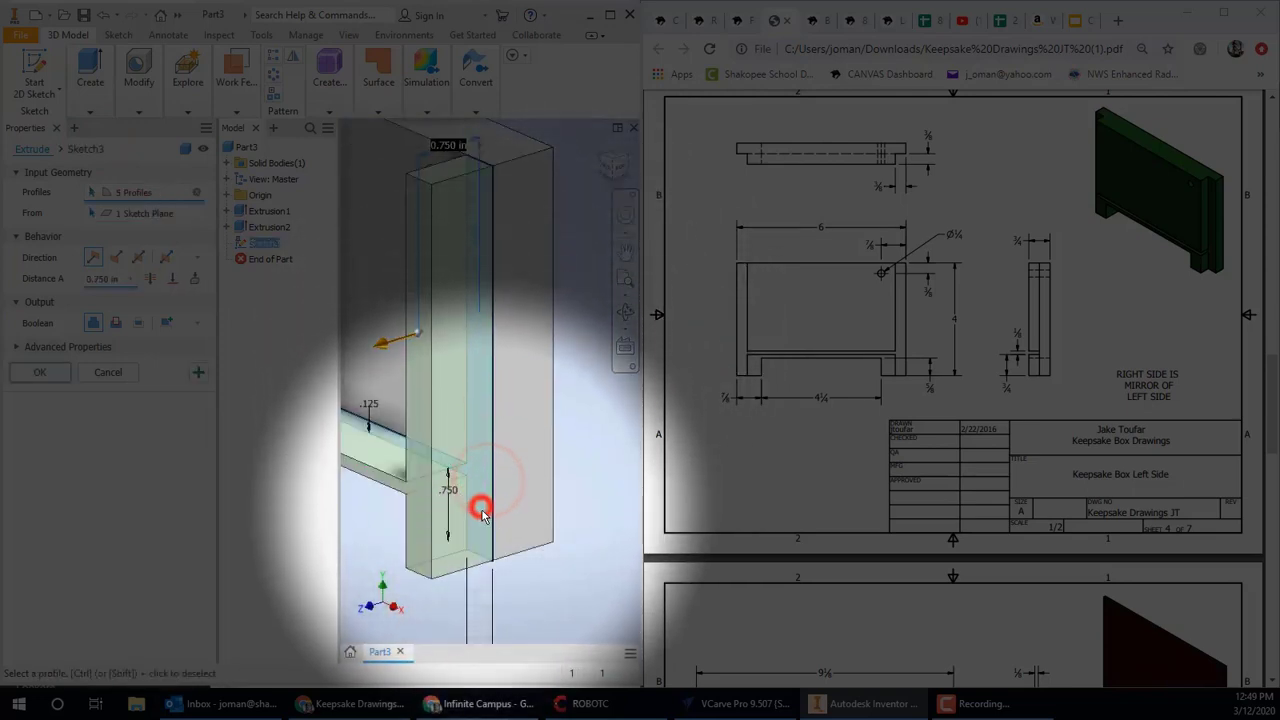
scroll(481, 511, down, 10)
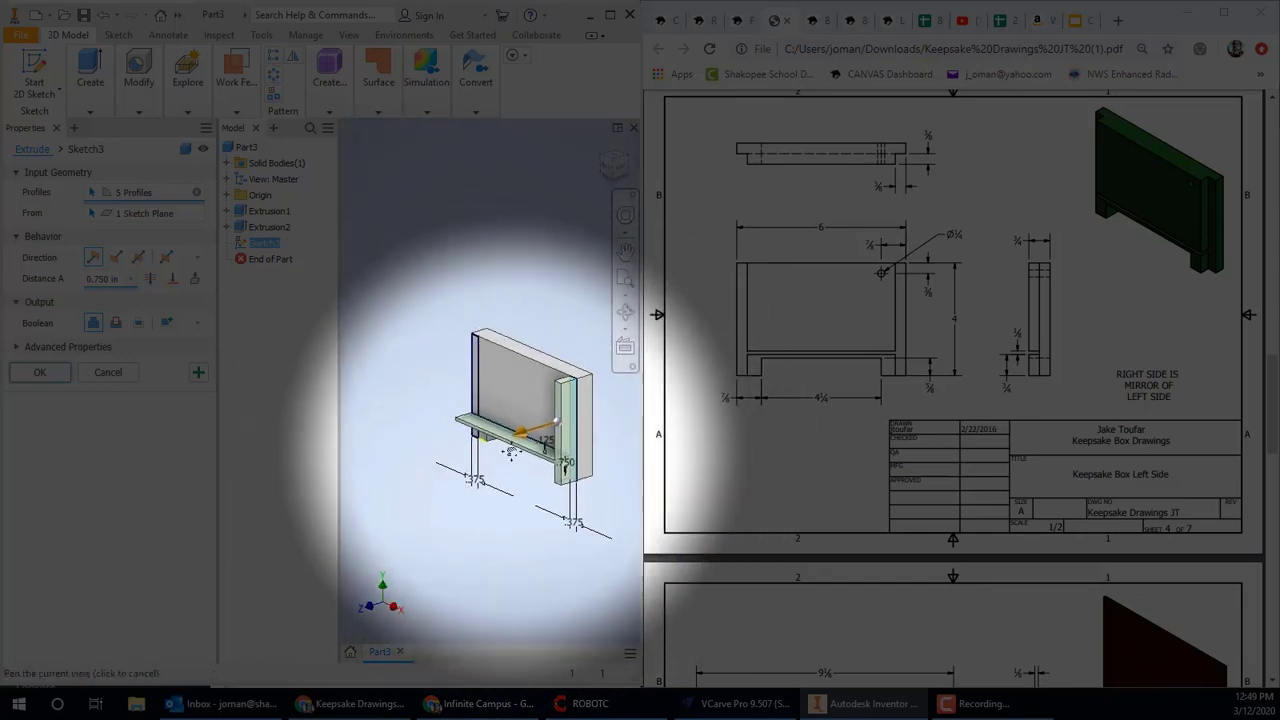
scroll(516, 452, up, 6)
click(509, 490)
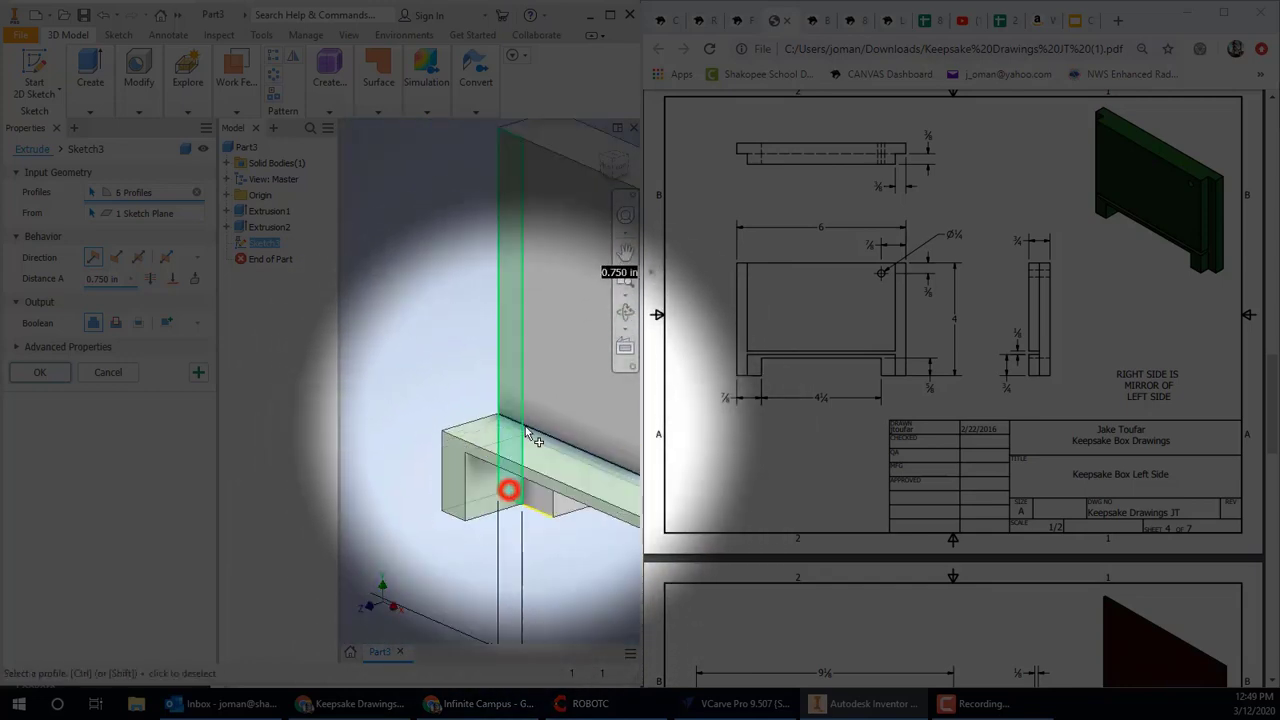
click(509, 378)
scroll(453, 351, down, 6)
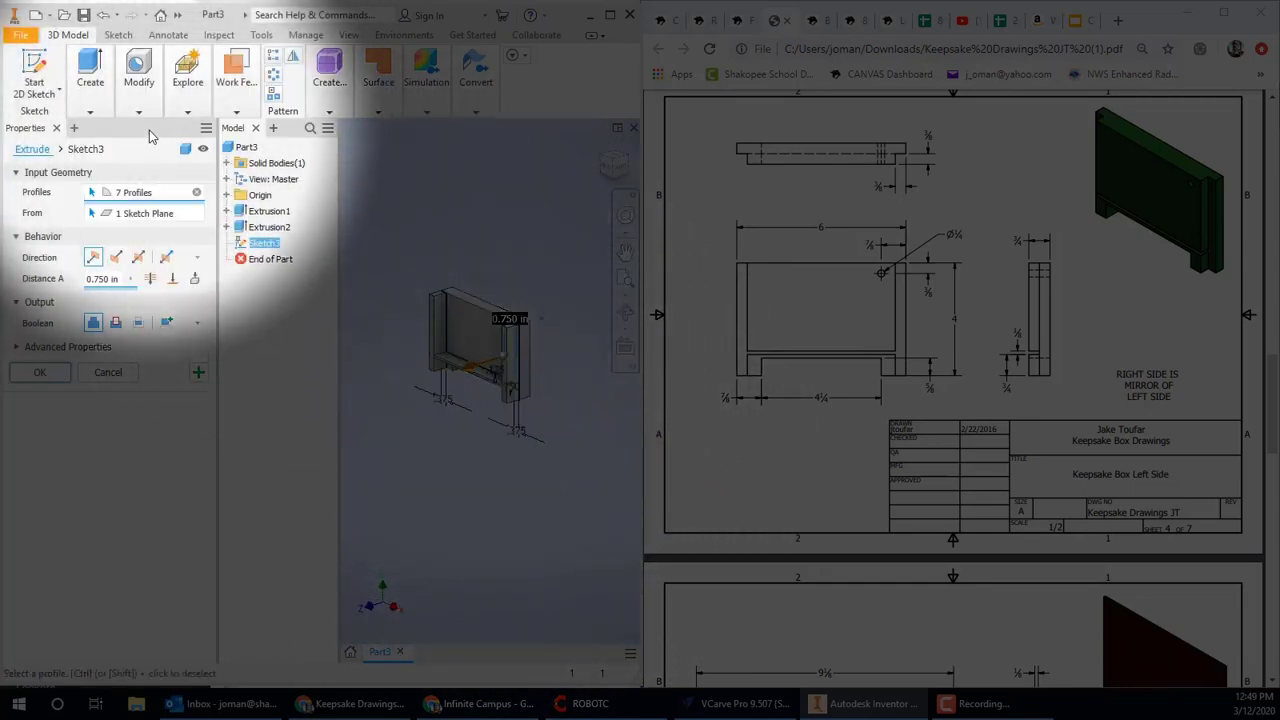
Make the extrusion a 3/8 in deep Cut and apply it
click(115, 322)
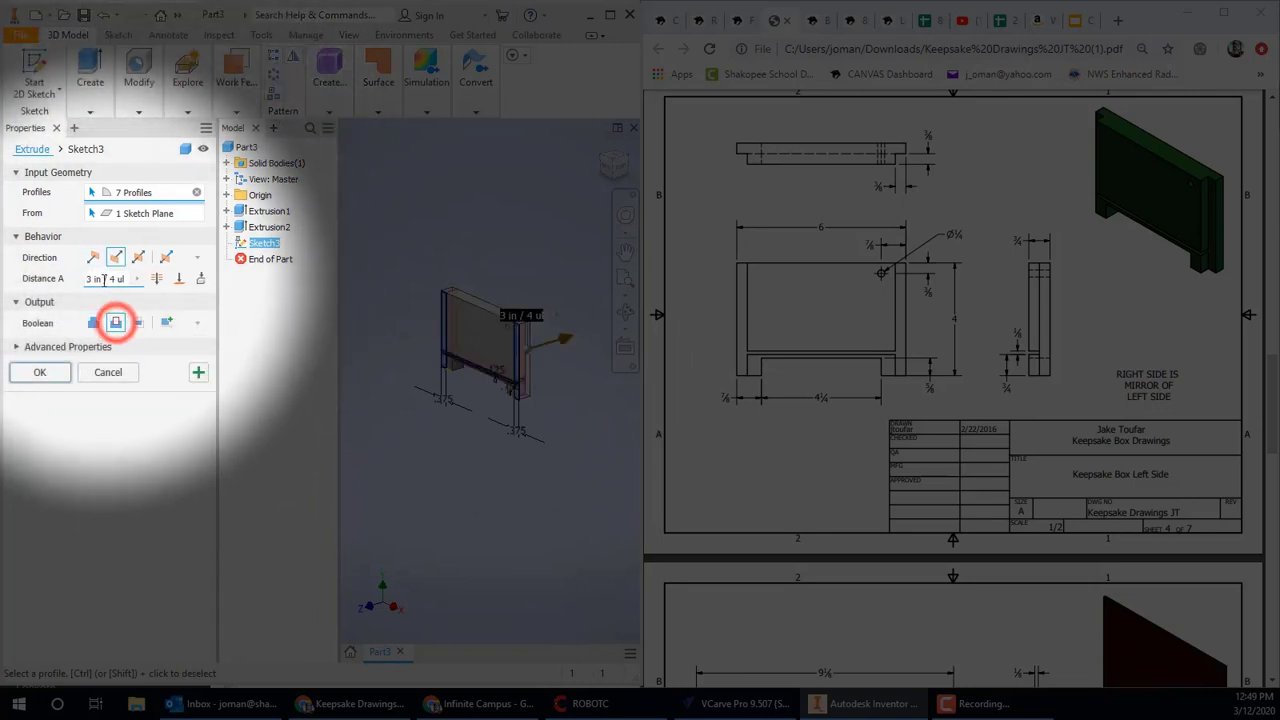
click(121, 279)
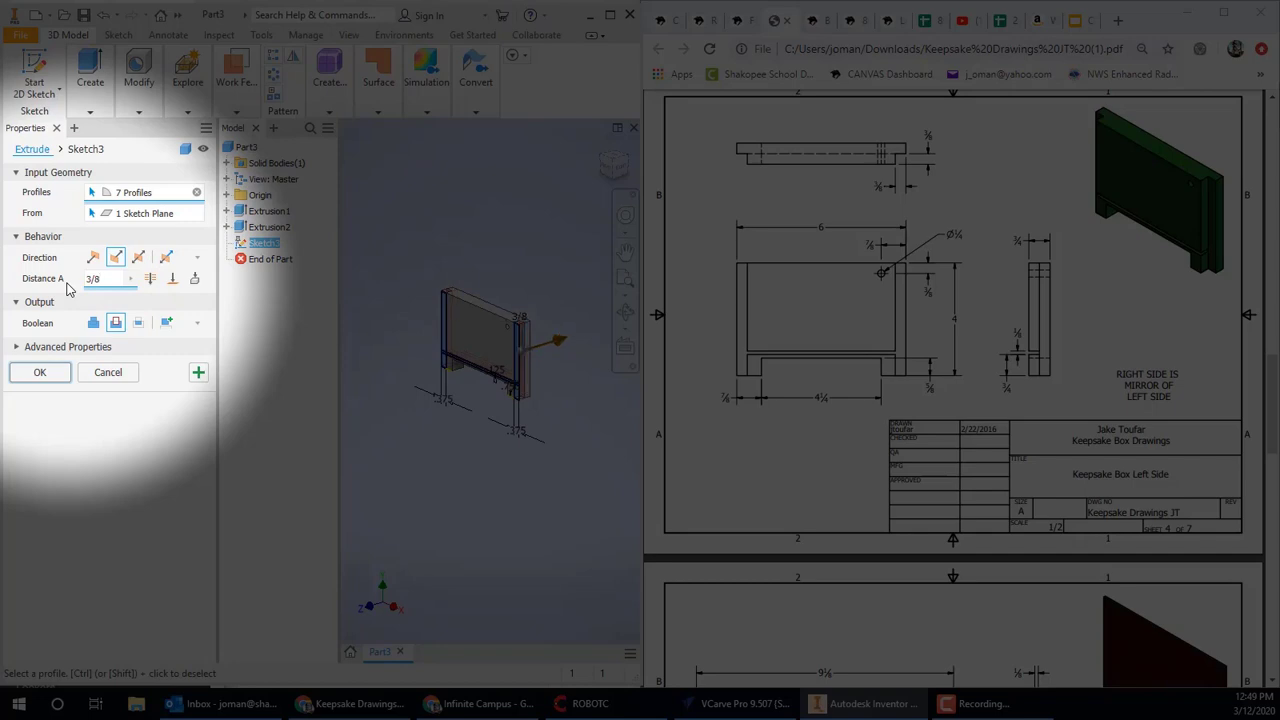
click(40, 372)
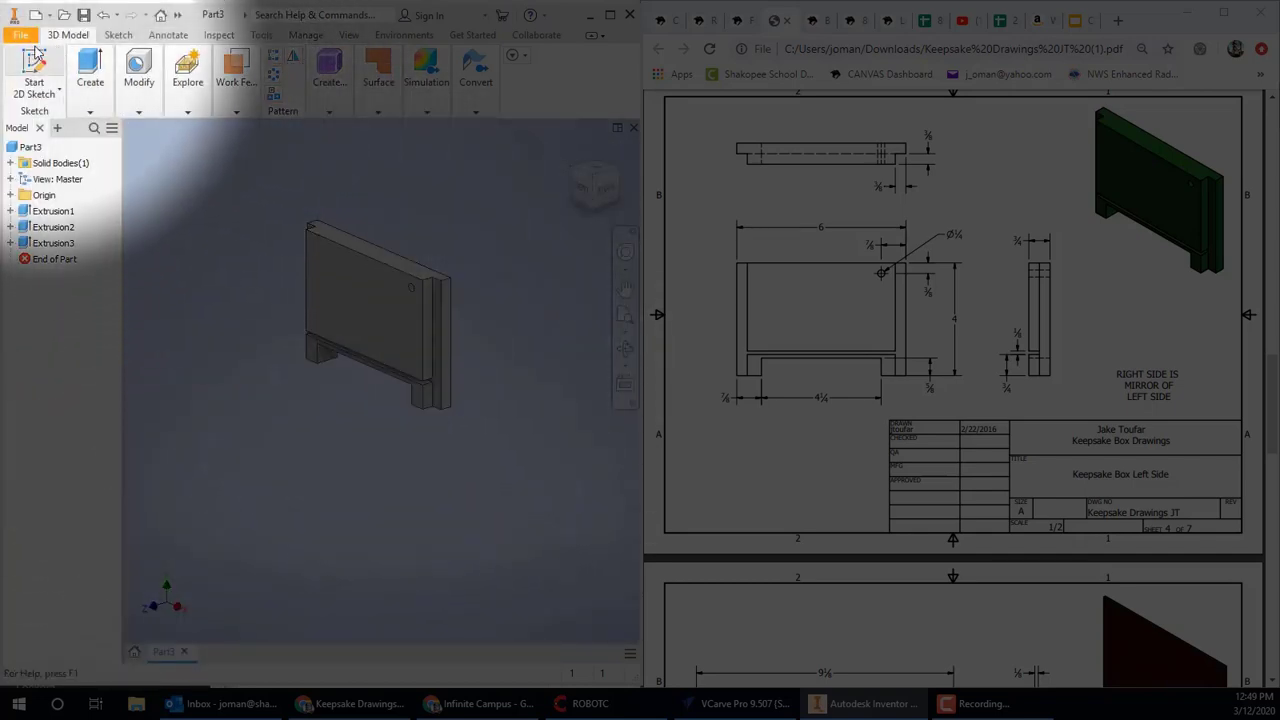
Save the side part as Right Side
click(28, 36)
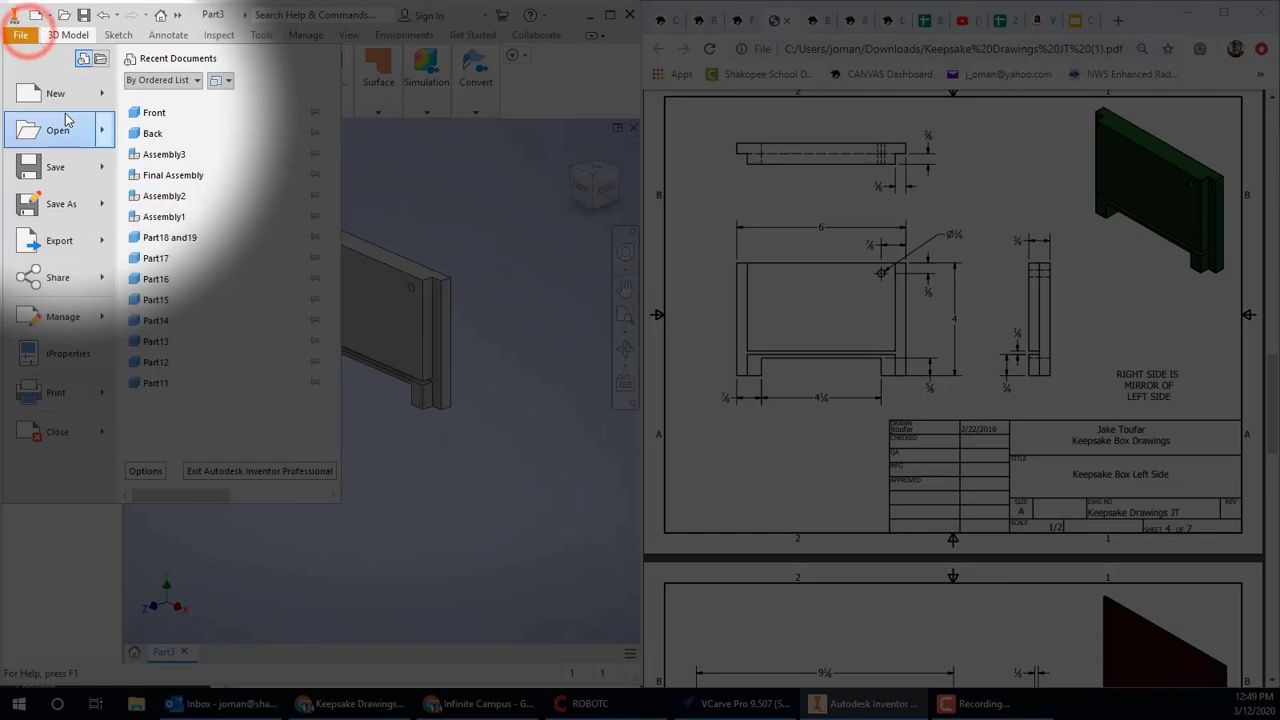
click(83, 200)
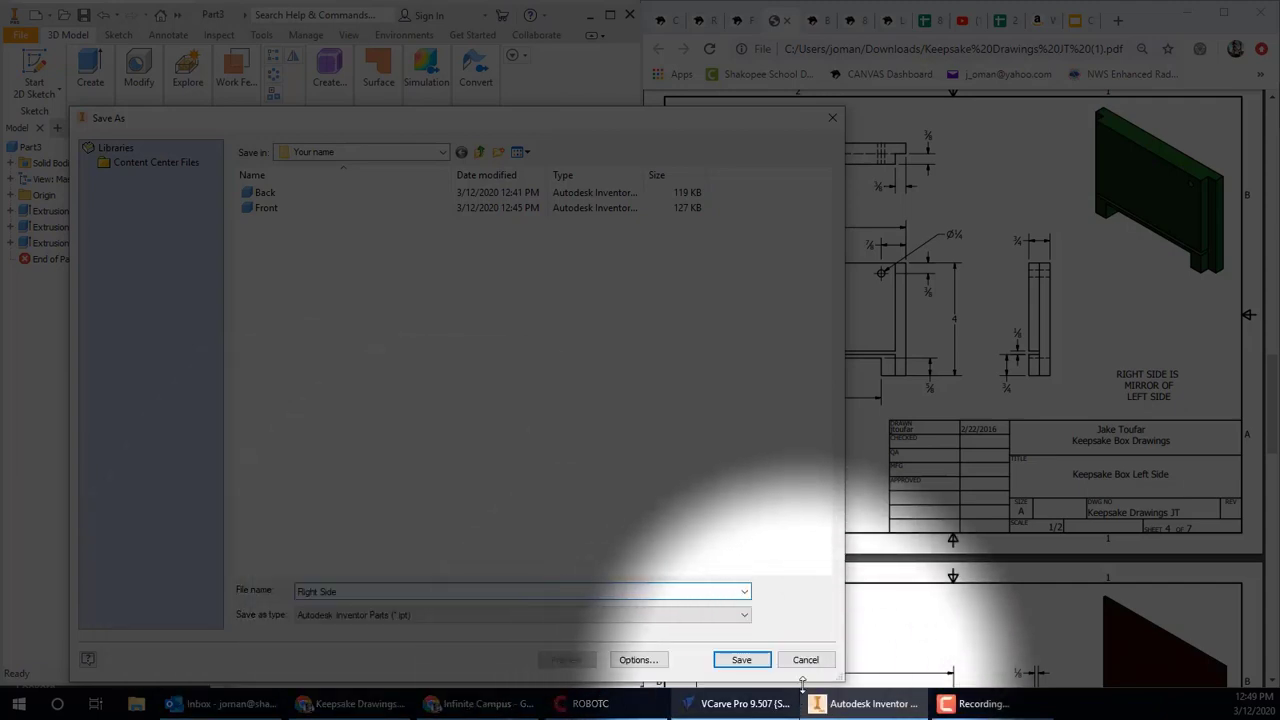
click(743, 659)
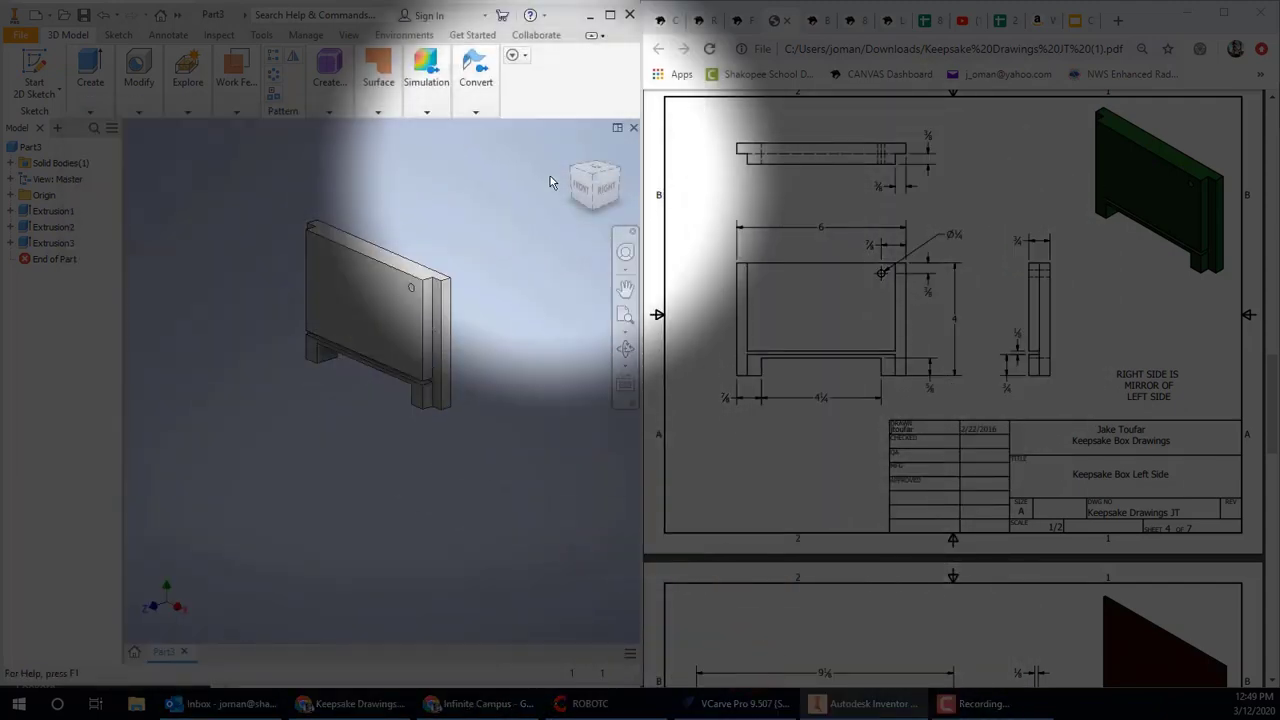
Close Right Side, create a new part, and begin a 2D sketch for the Keepsake Box Bottom
click(633, 128)
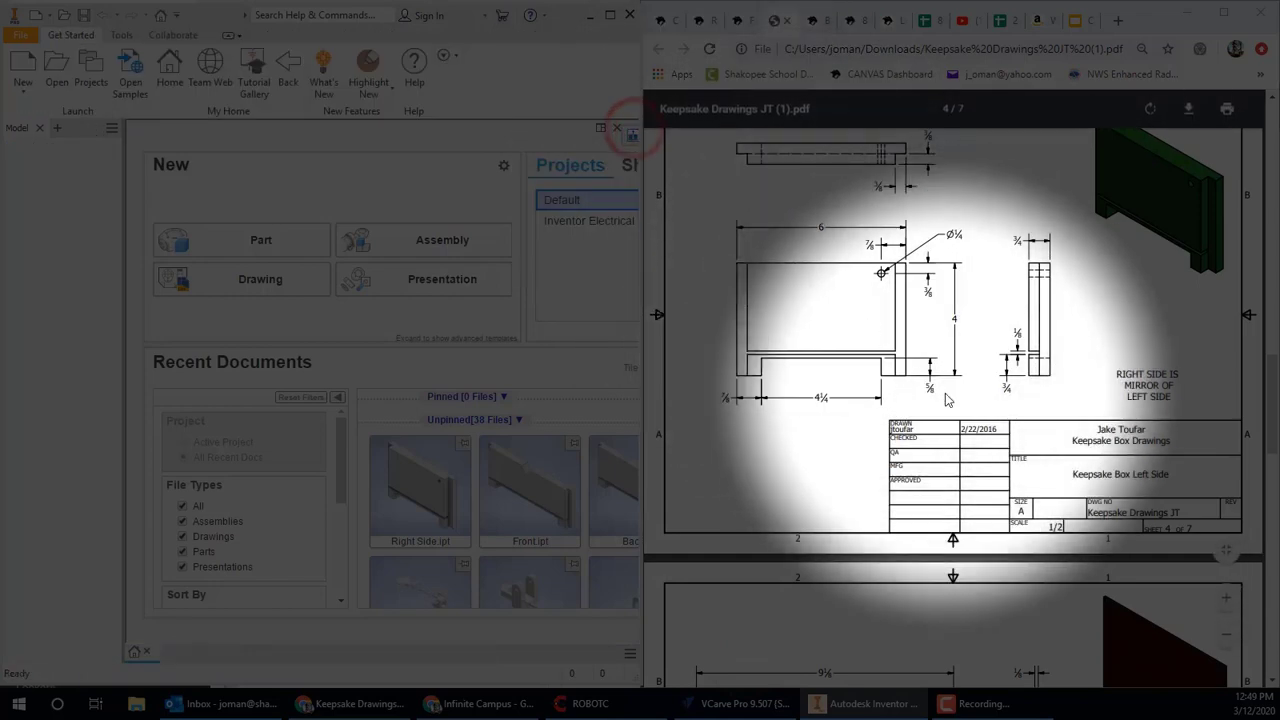
scroll(943, 394, down, 4)
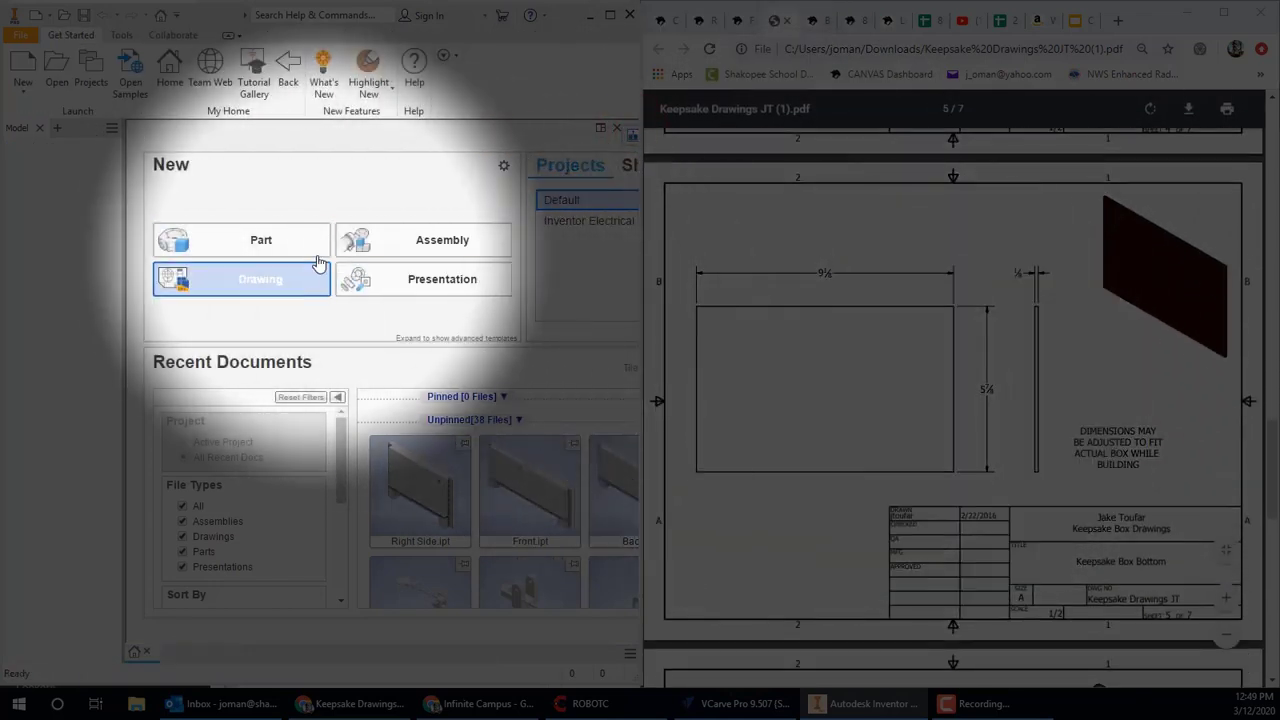
click(289, 240)
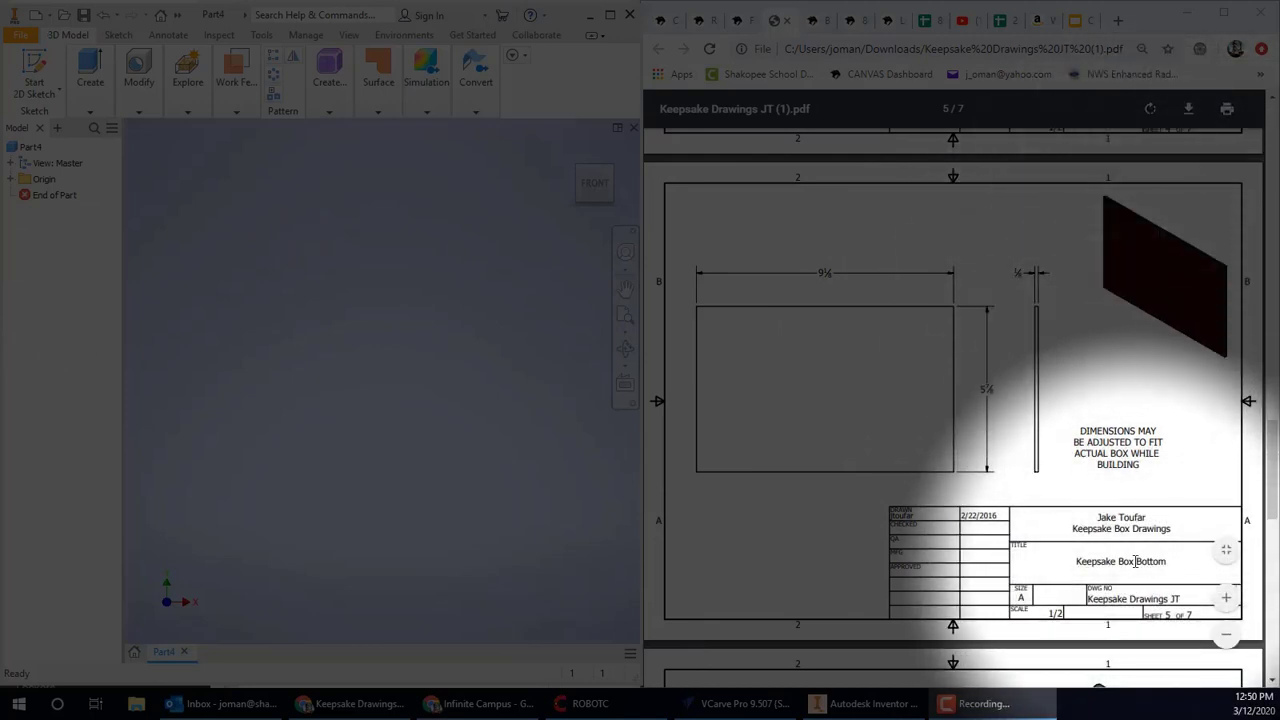
double_click(1148, 561)
click(1184, 424)
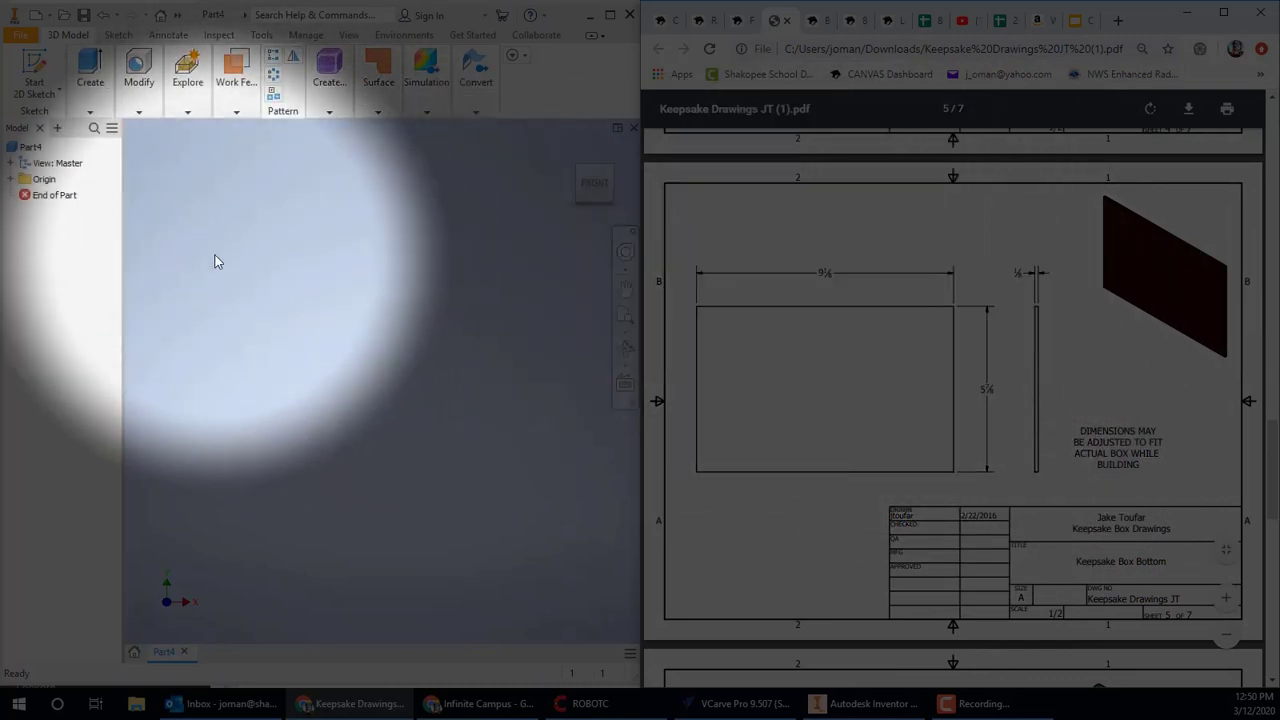
click(32, 68)
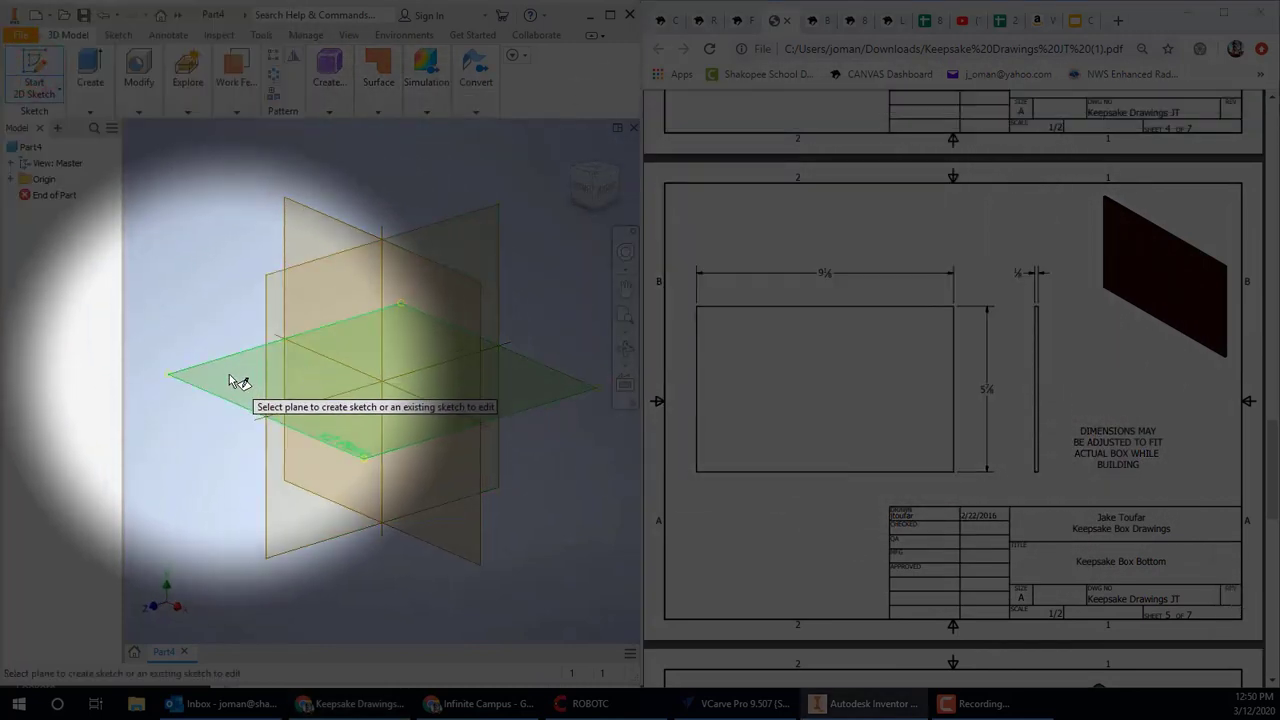
Sketch an 8.875 by 4.125 in rectangle from the origin on the XY plane
click(235, 375)
click(195, 65)
click(383, 381)
mouse_move(504, 307)
middle_down()
mouse_move(277, 372)
mouse_move(303, 352)
mouse_move(440, 290)
mouse_move(283, 423)
mouse_move(431, 343)
middle_up()
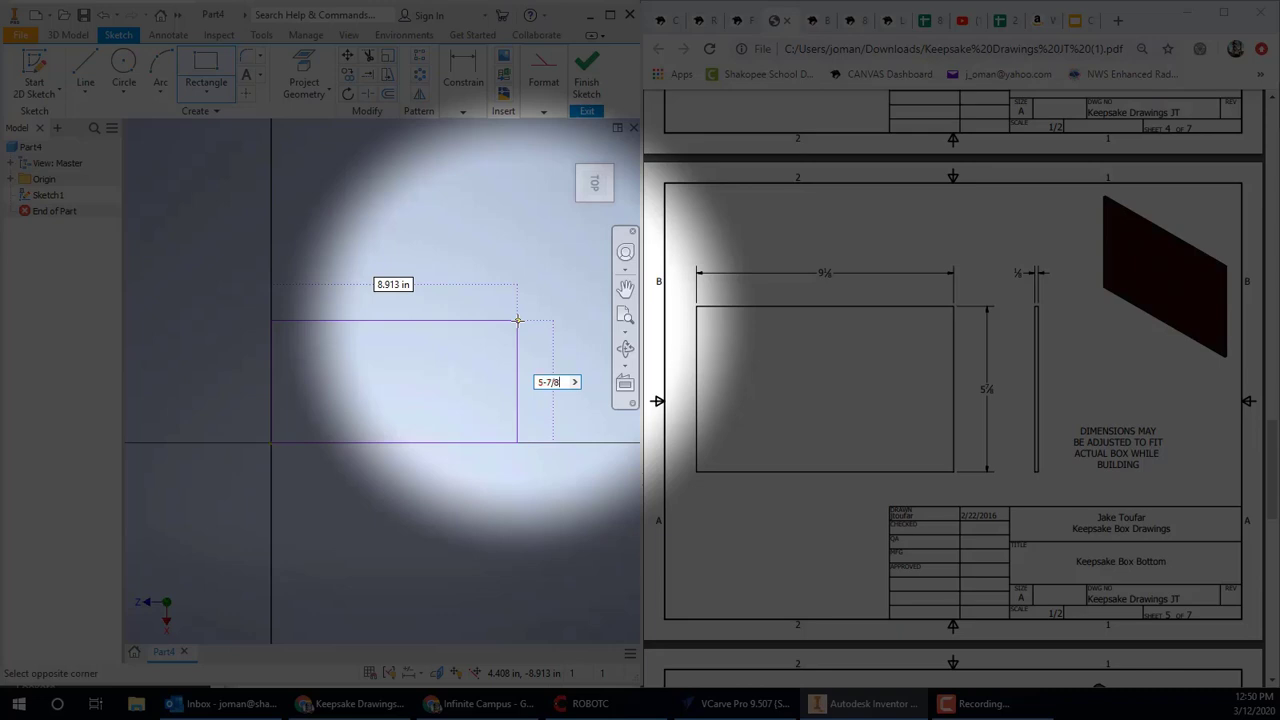
click(409, 291)
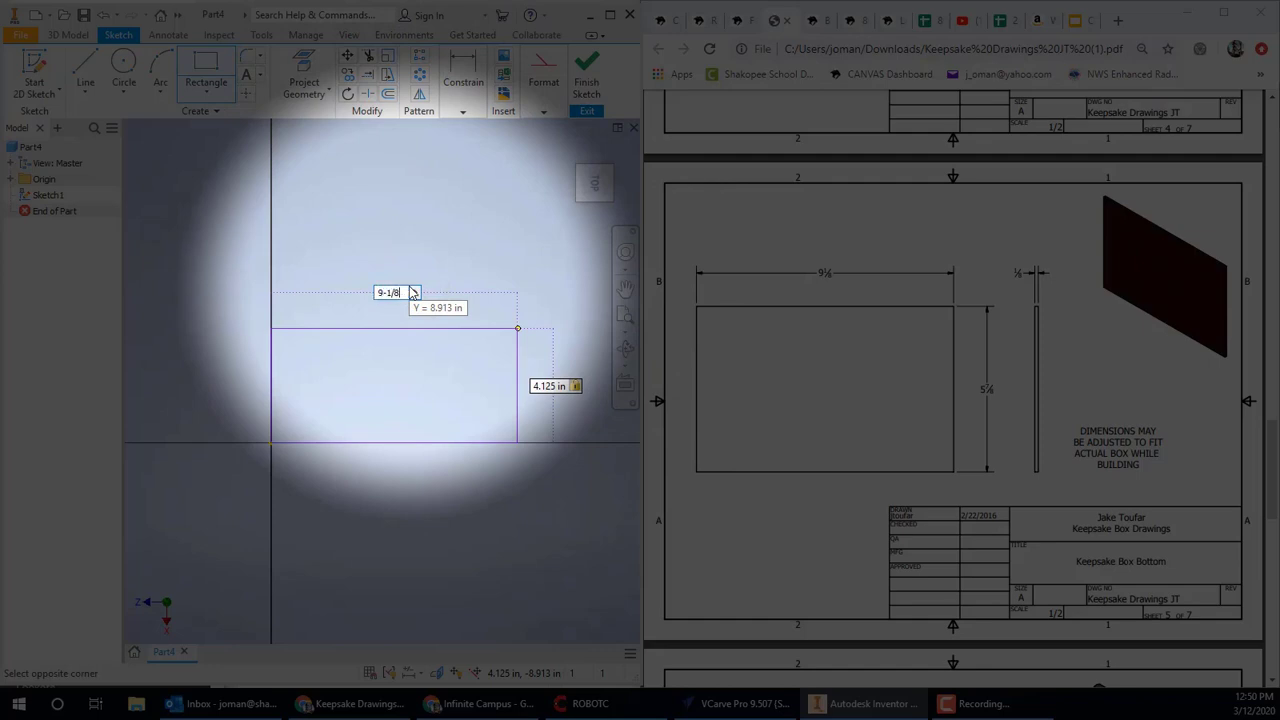
key(Return)
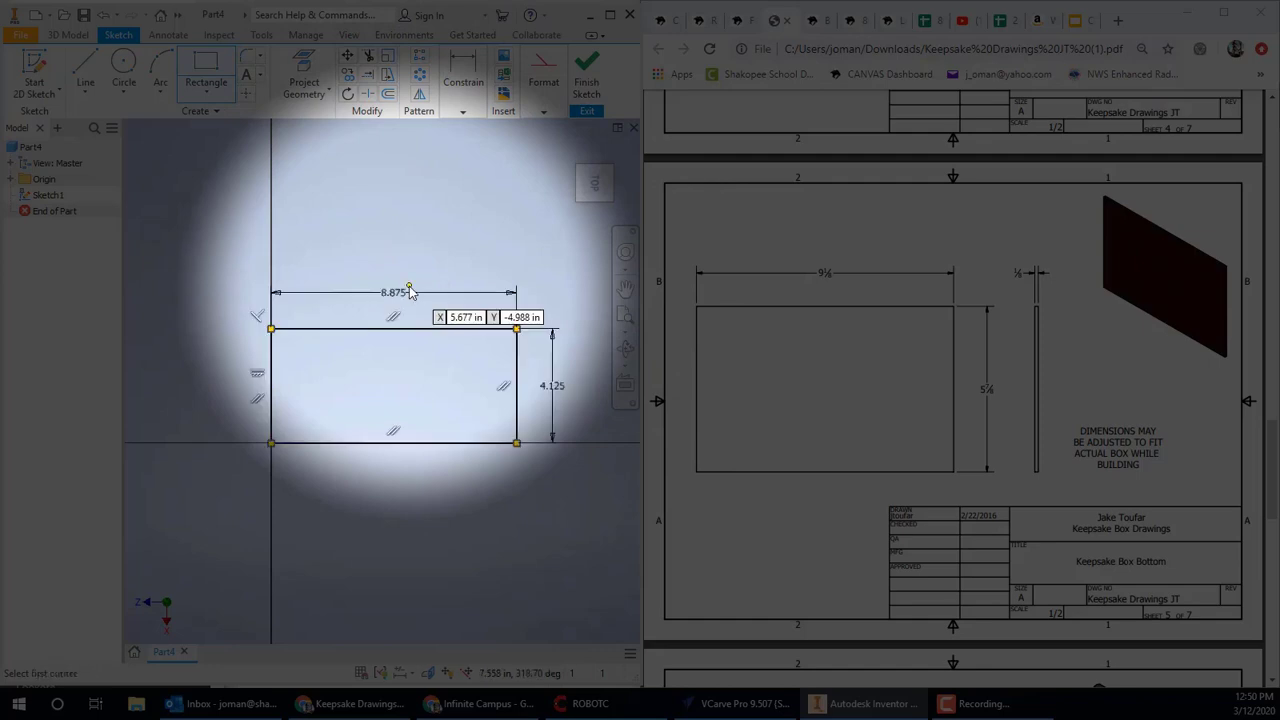
click(543, 111)
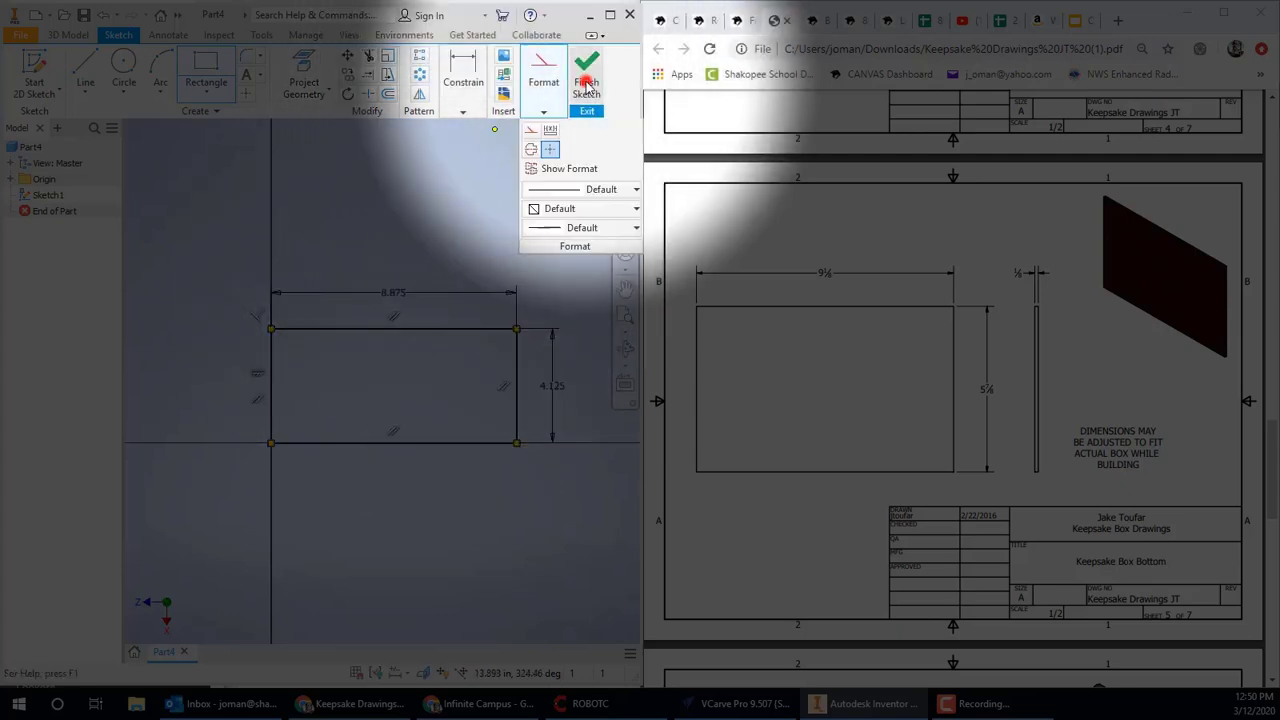
click(587, 80)
Extrude the rectangle 1/8 in into a thin plate and centre it in the view
click(90, 75)
click(94, 143)
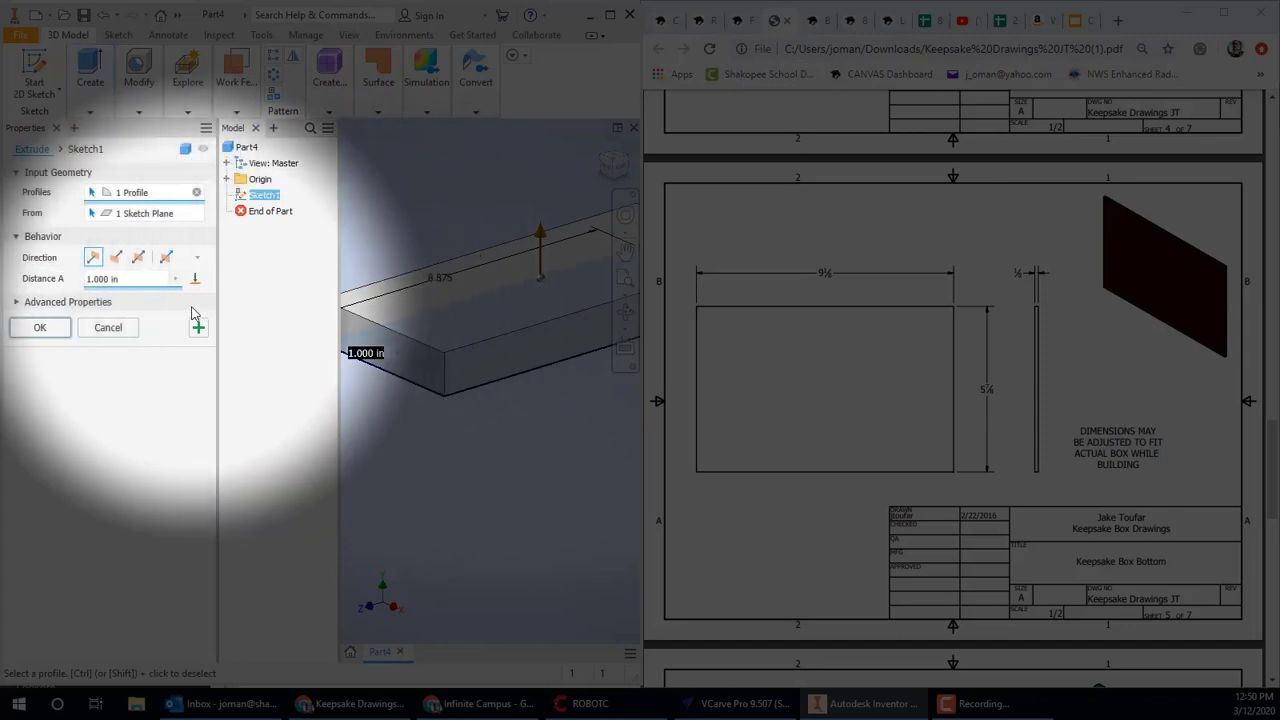
click(118, 280)
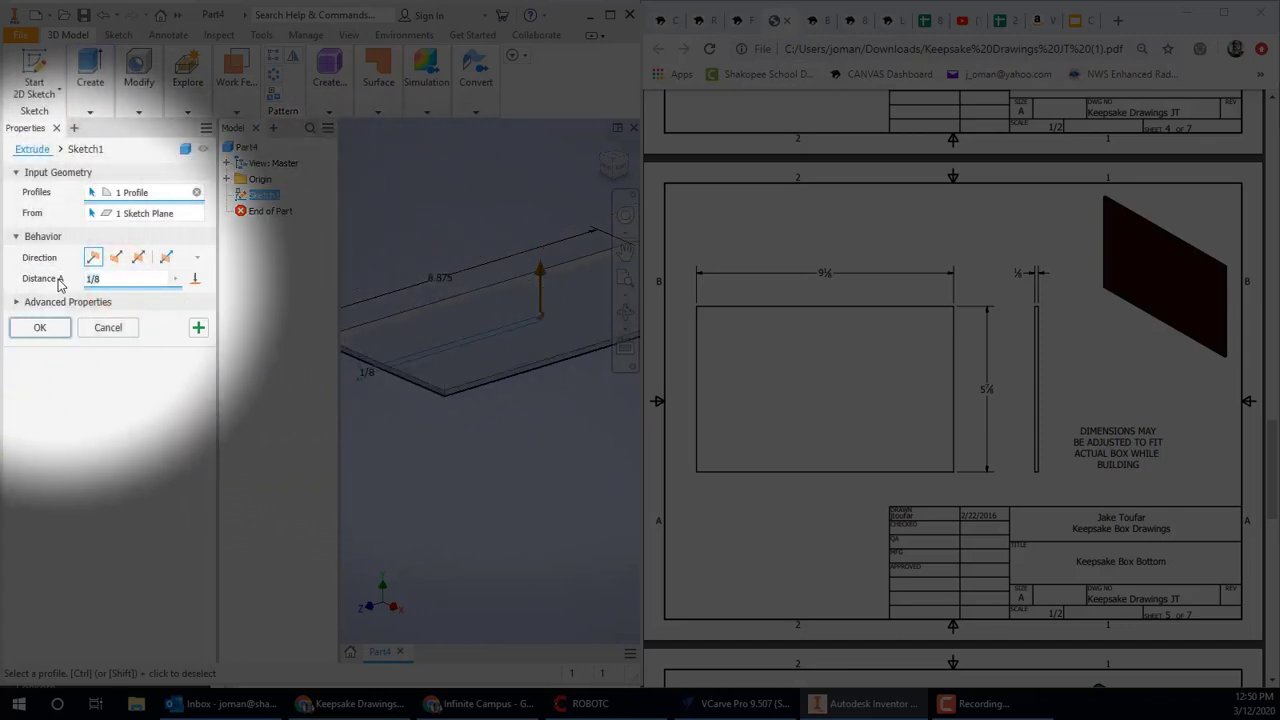
click(45, 328)
scroll(180, 308, up, 5)
middle_drag(180, 307, 300, 400)
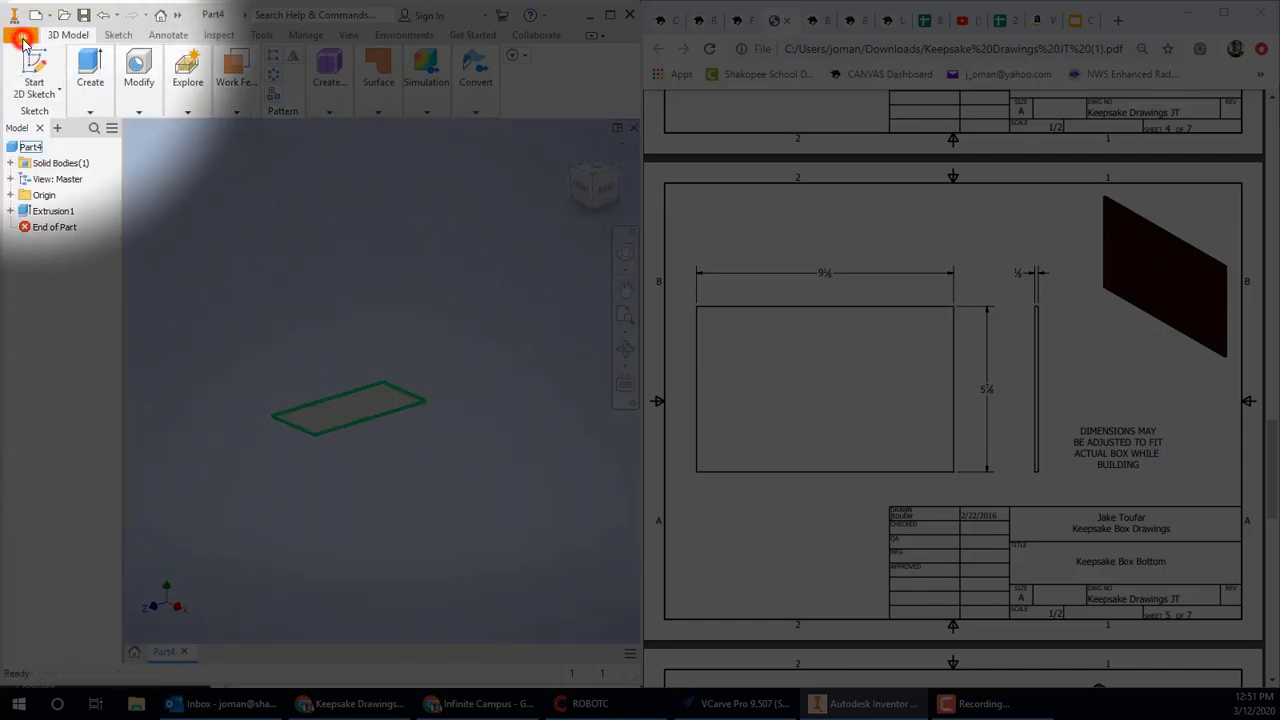
Save the plate as Bottom
click(22, 38)
click(77, 205)
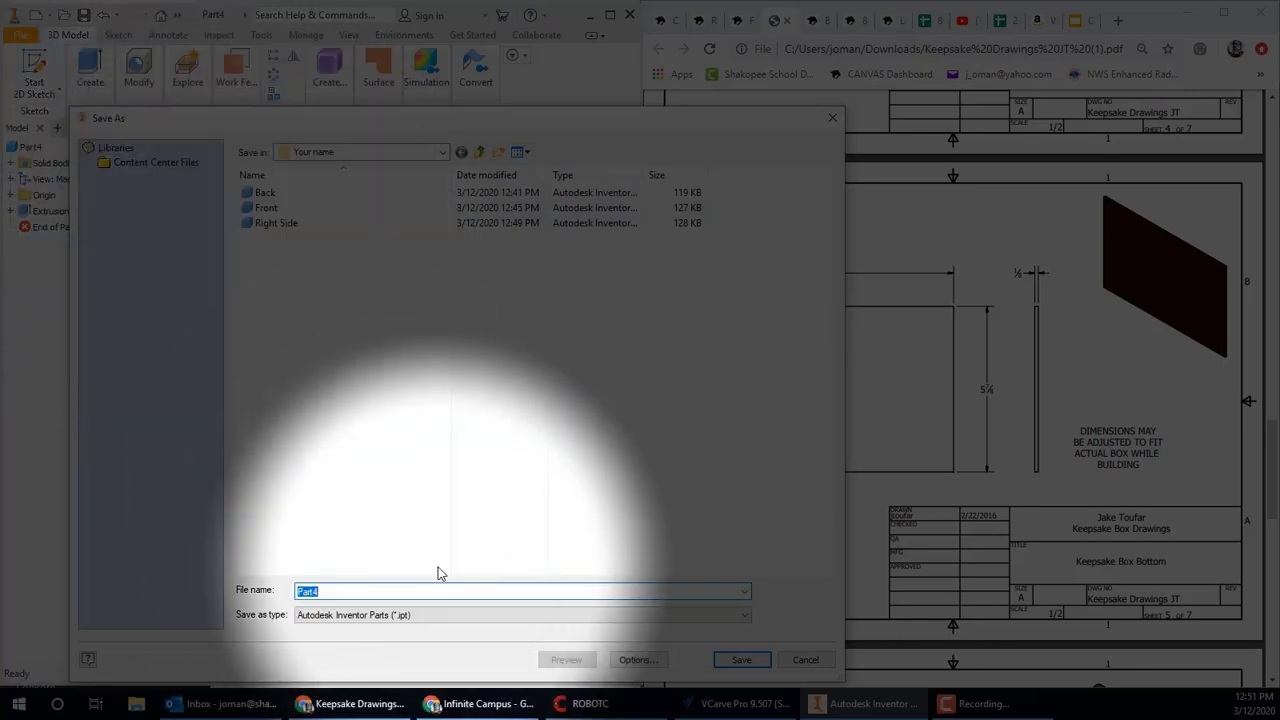
text(Bottom)
key(Return)
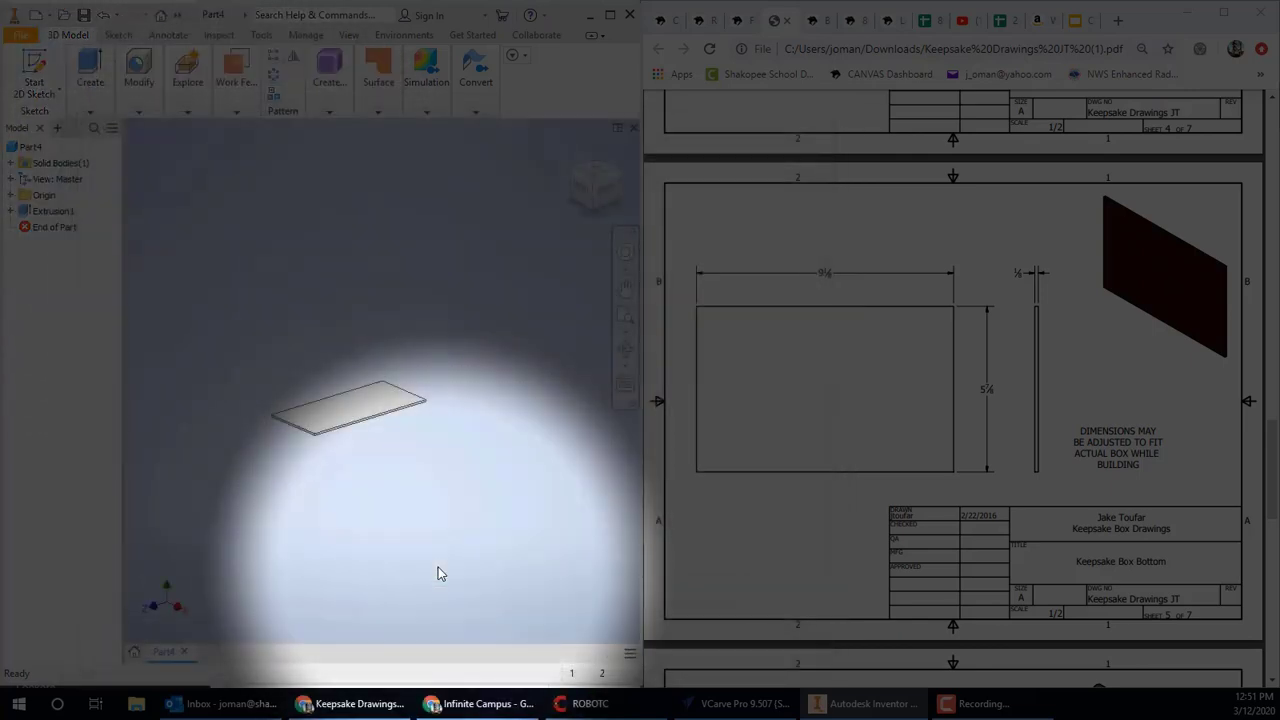
Close Bottom.ipt and create a new empty part
click(577, 162)
click(633, 127)
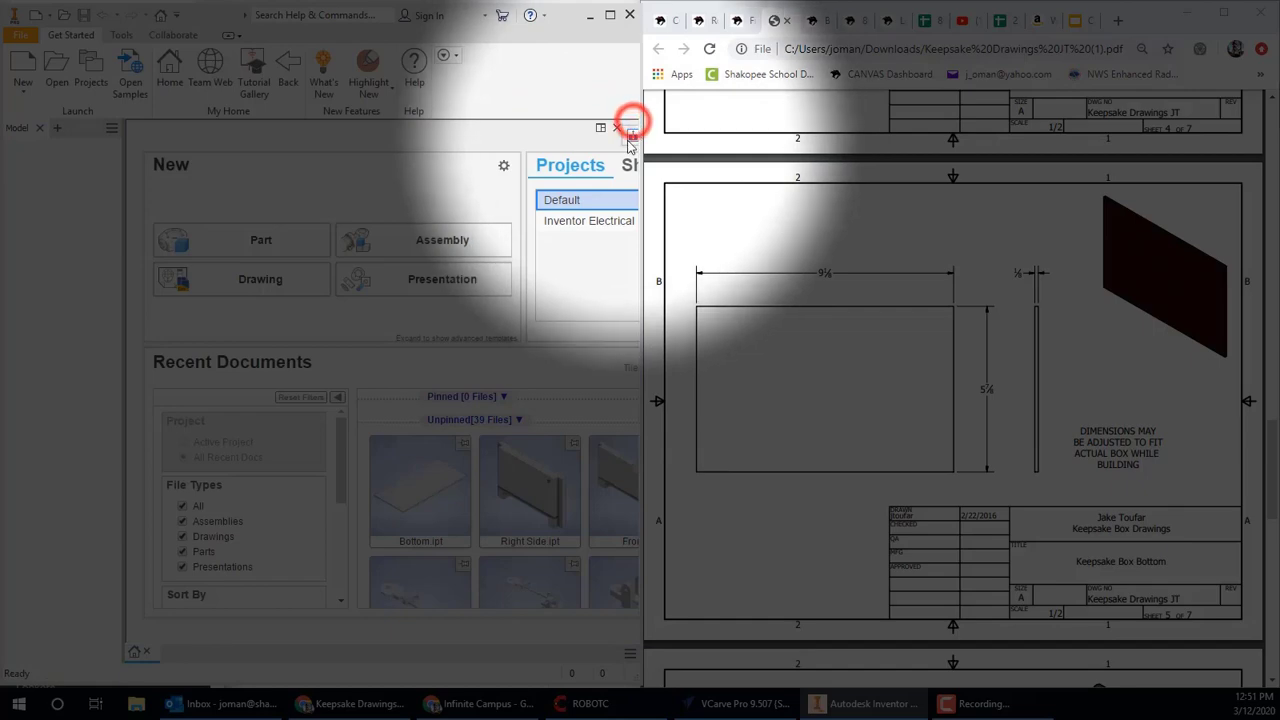
click(288, 238)
scroll(886, 410, down, 4)
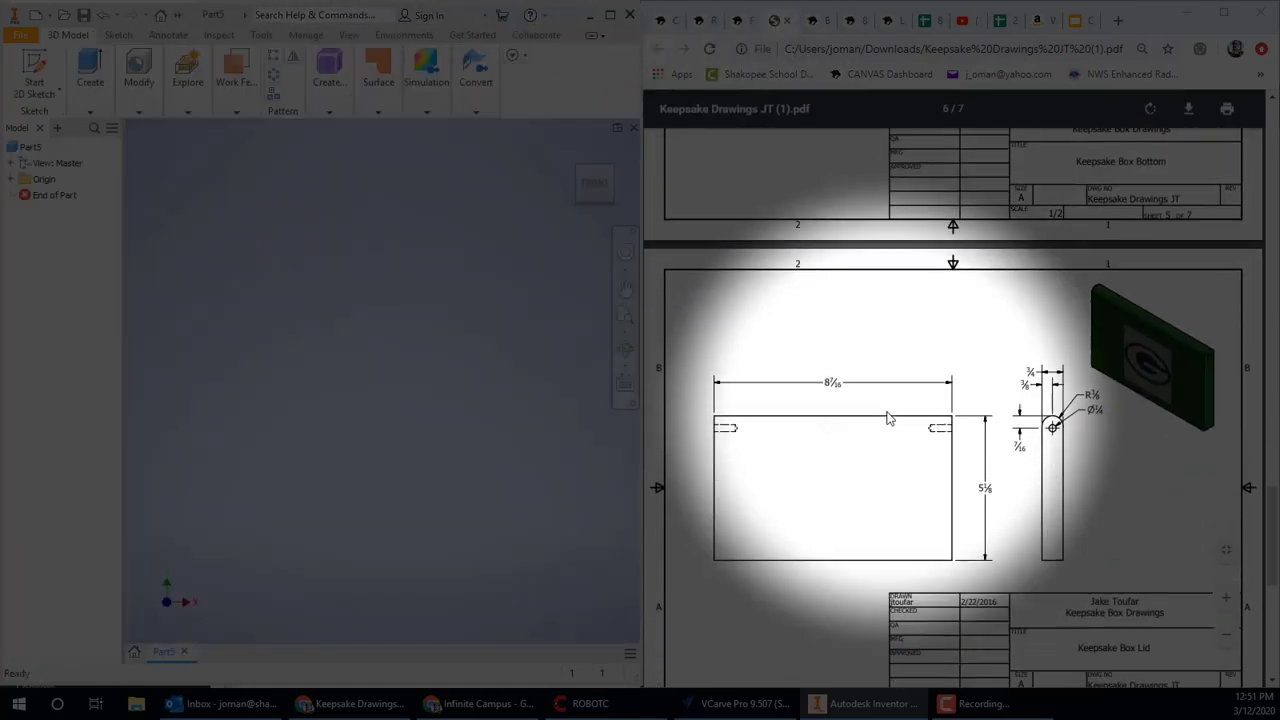
Sketch a 7.563 by 4.875 in rectangle from the origin on the XZ plane
scroll(903, 420, down, 3)
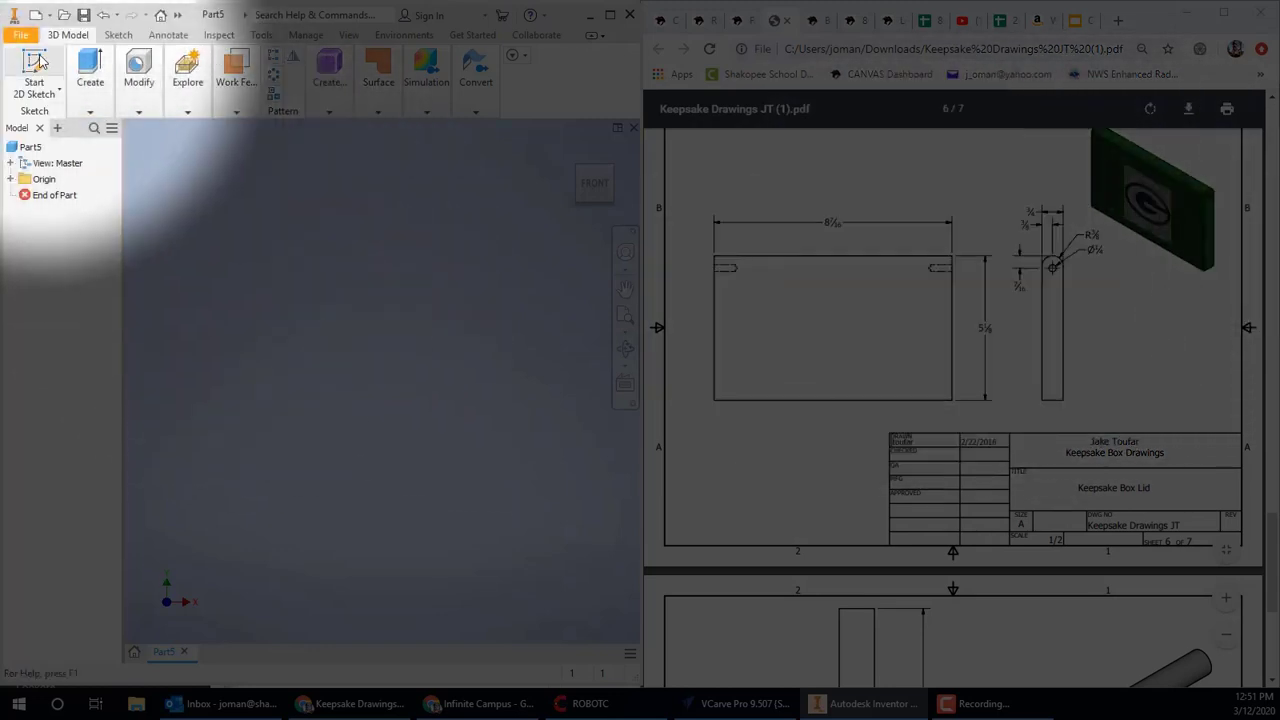
click(34, 62)
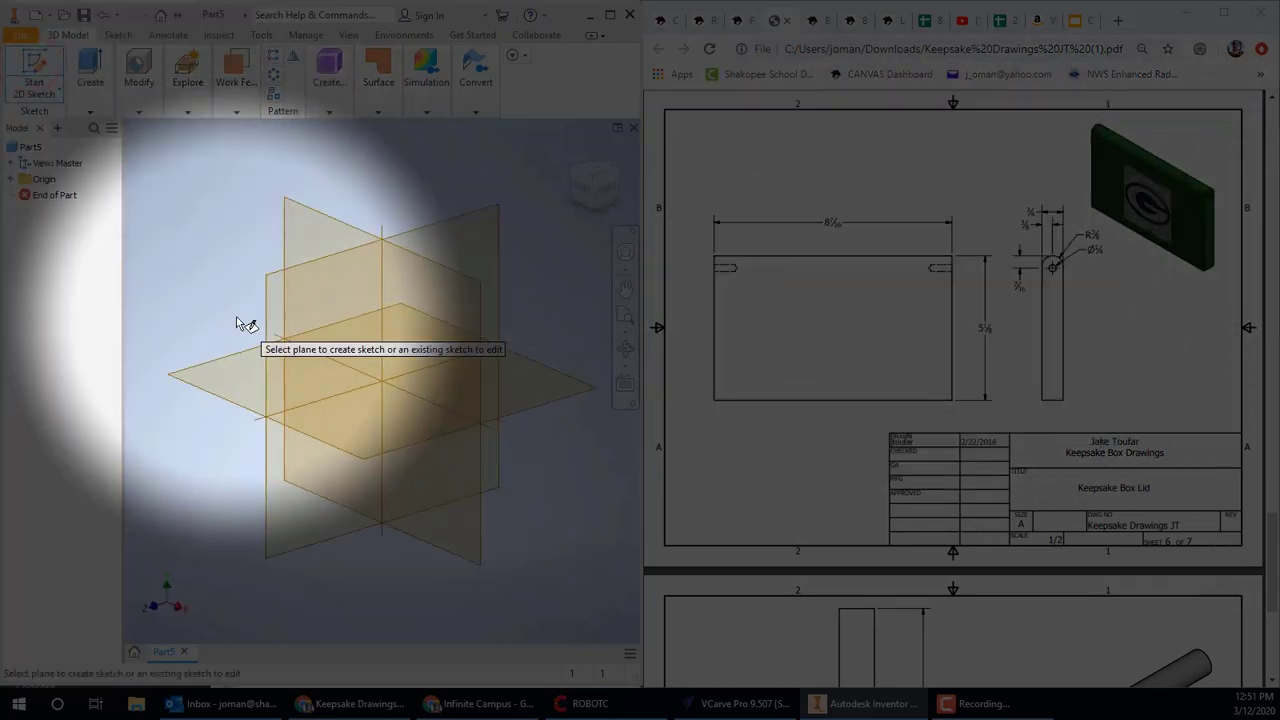
click(236, 371)
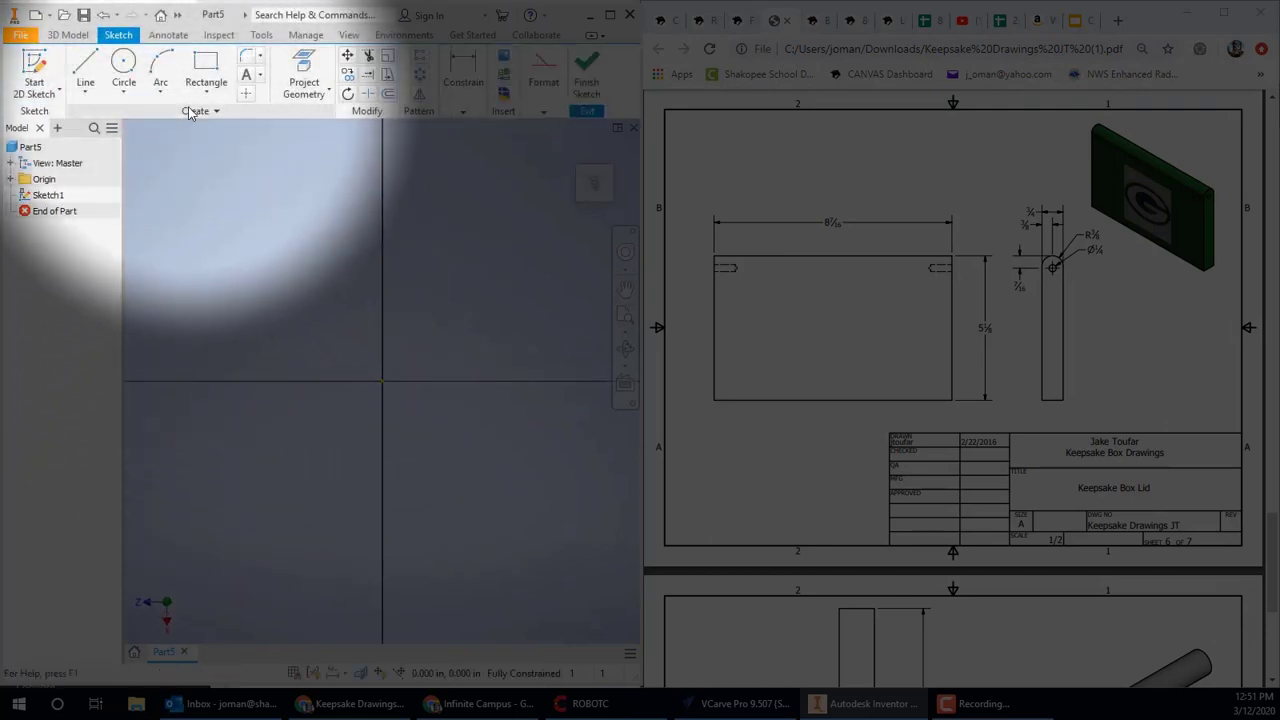
click(205, 62)
click(382, 379)
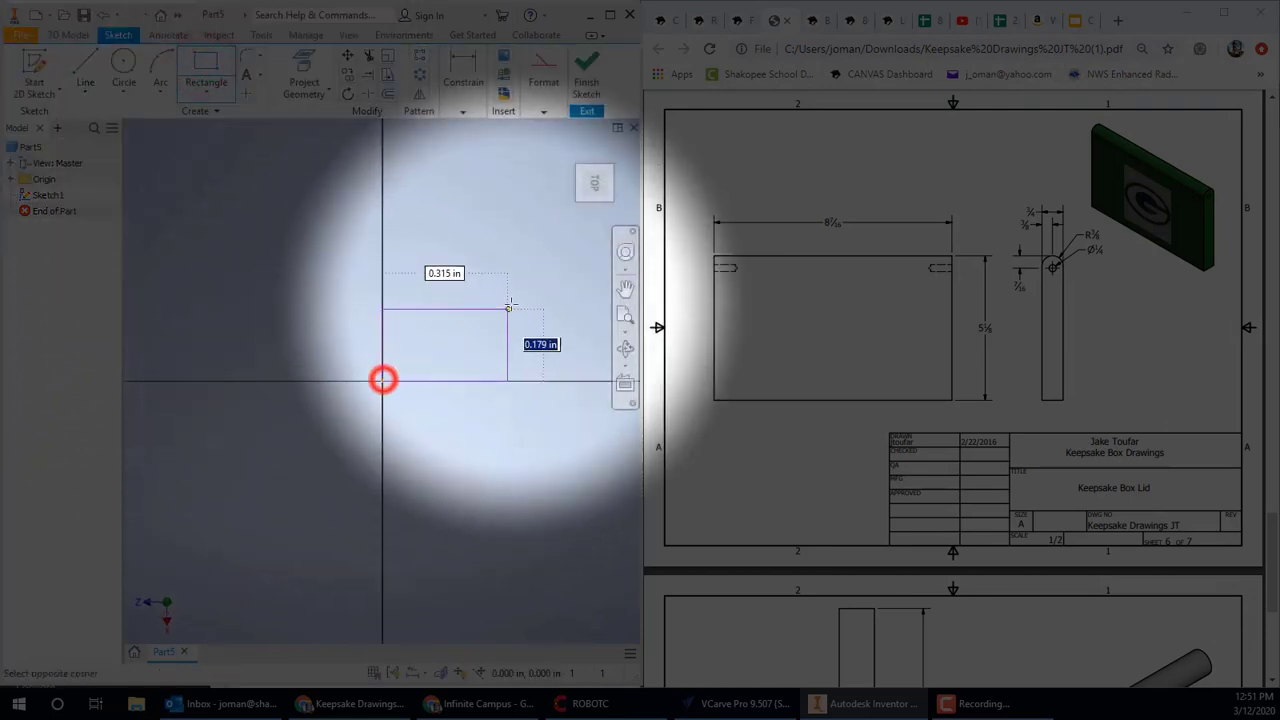
scroll(226, 405, down, 3)
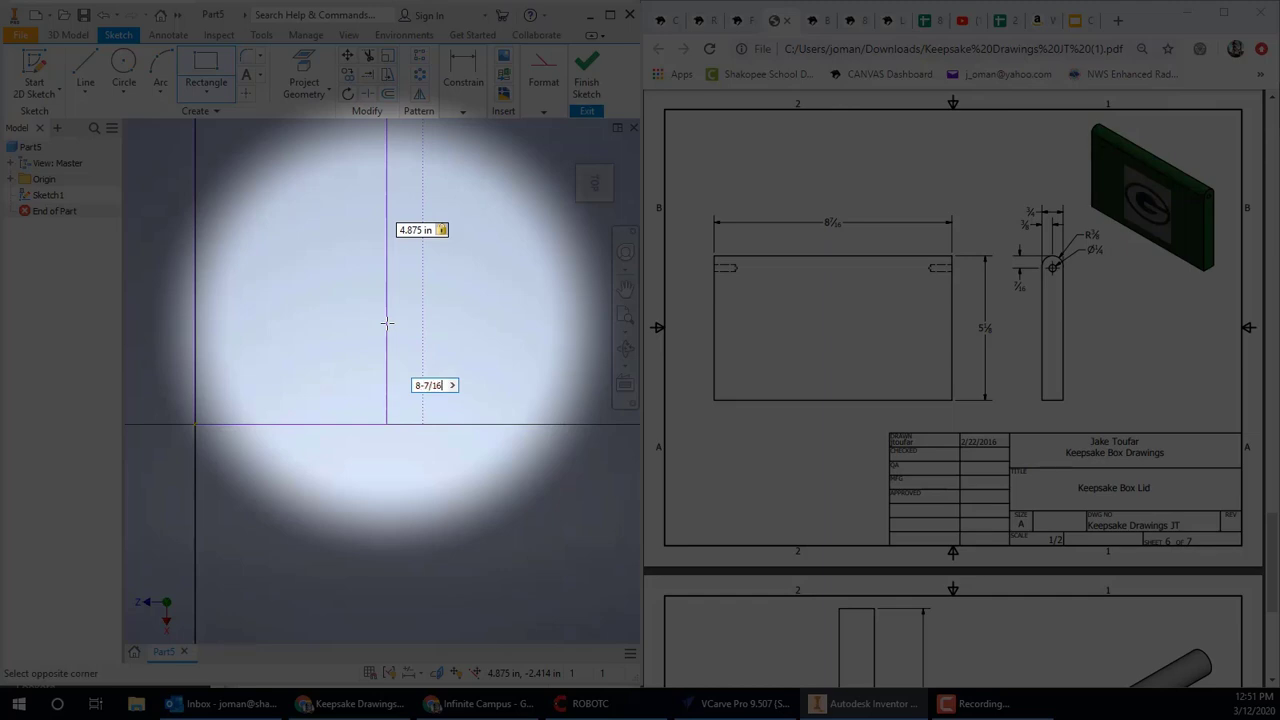
click(291, 399)
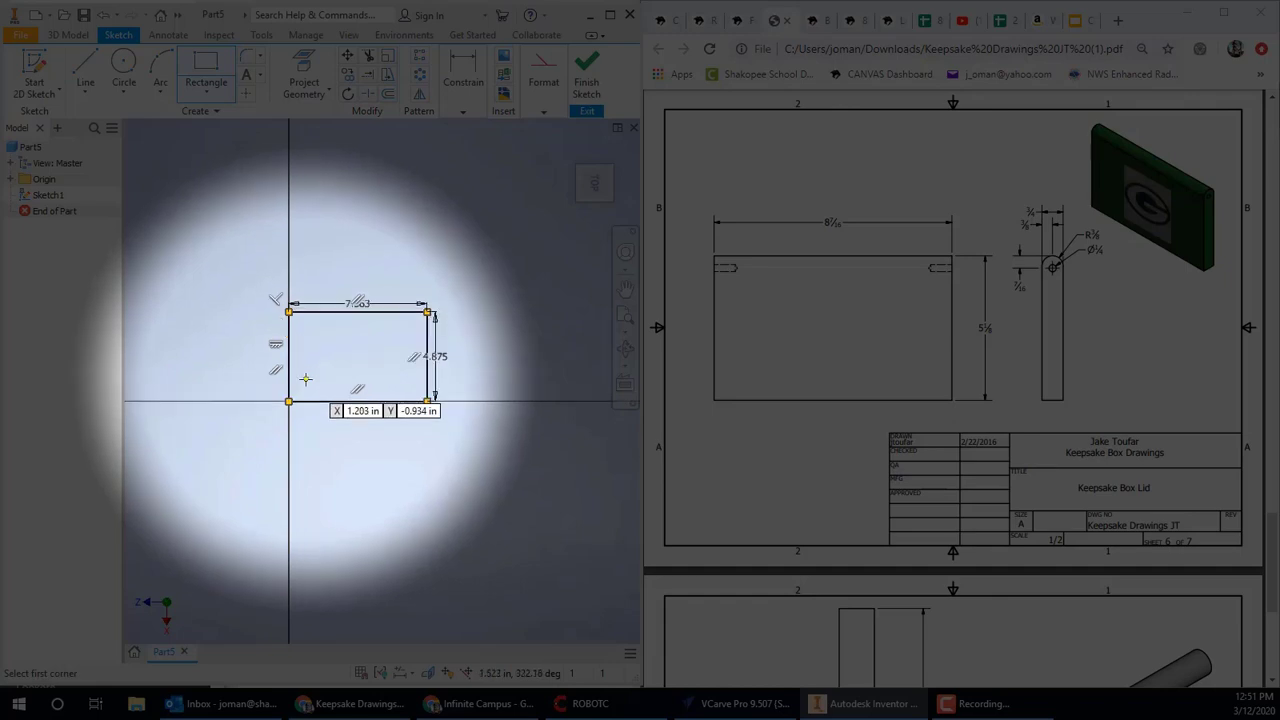
click(428, 312)
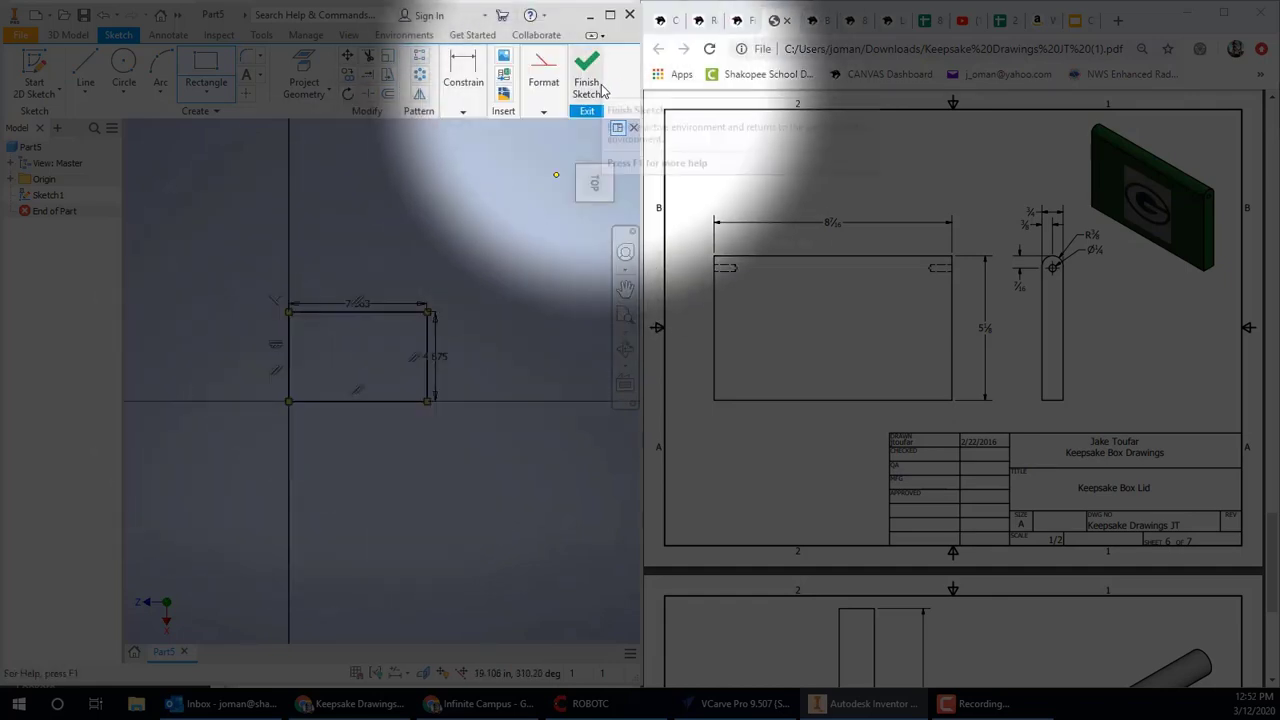
click(600, 86)
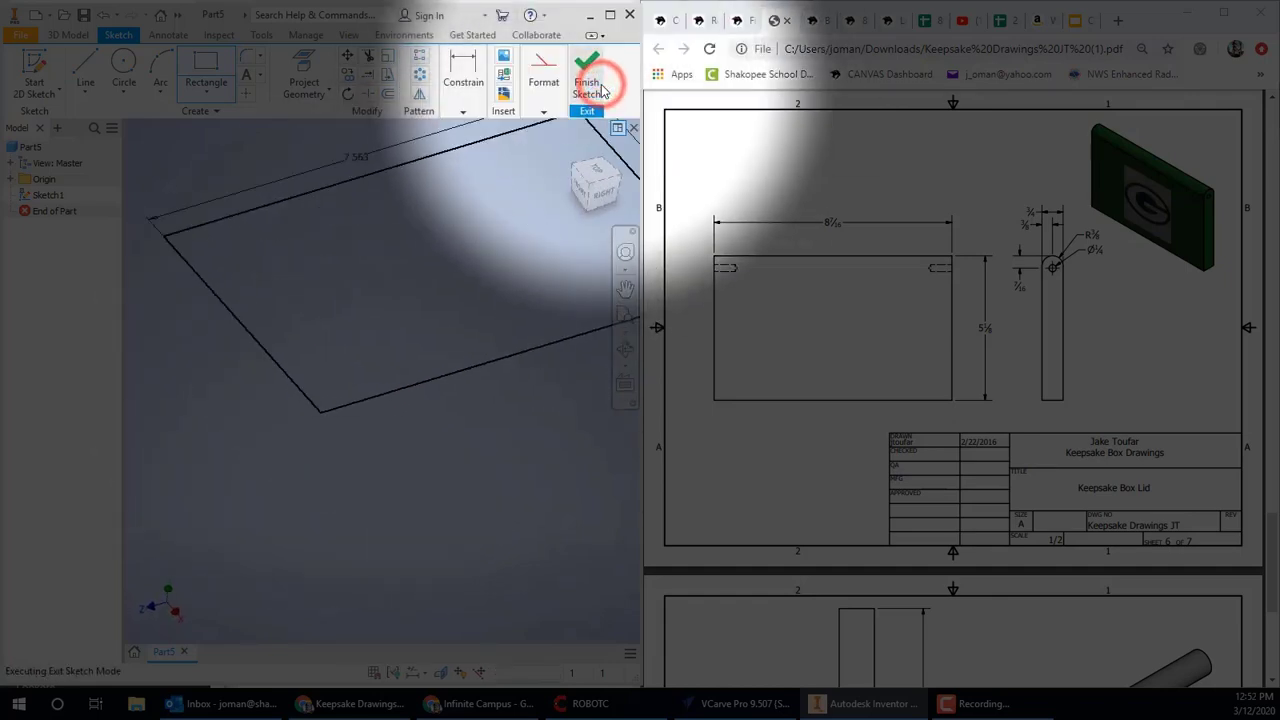
Extrude the rectangle 3/4 in into a solid lid block
click(90, 70)
click(84, 138)
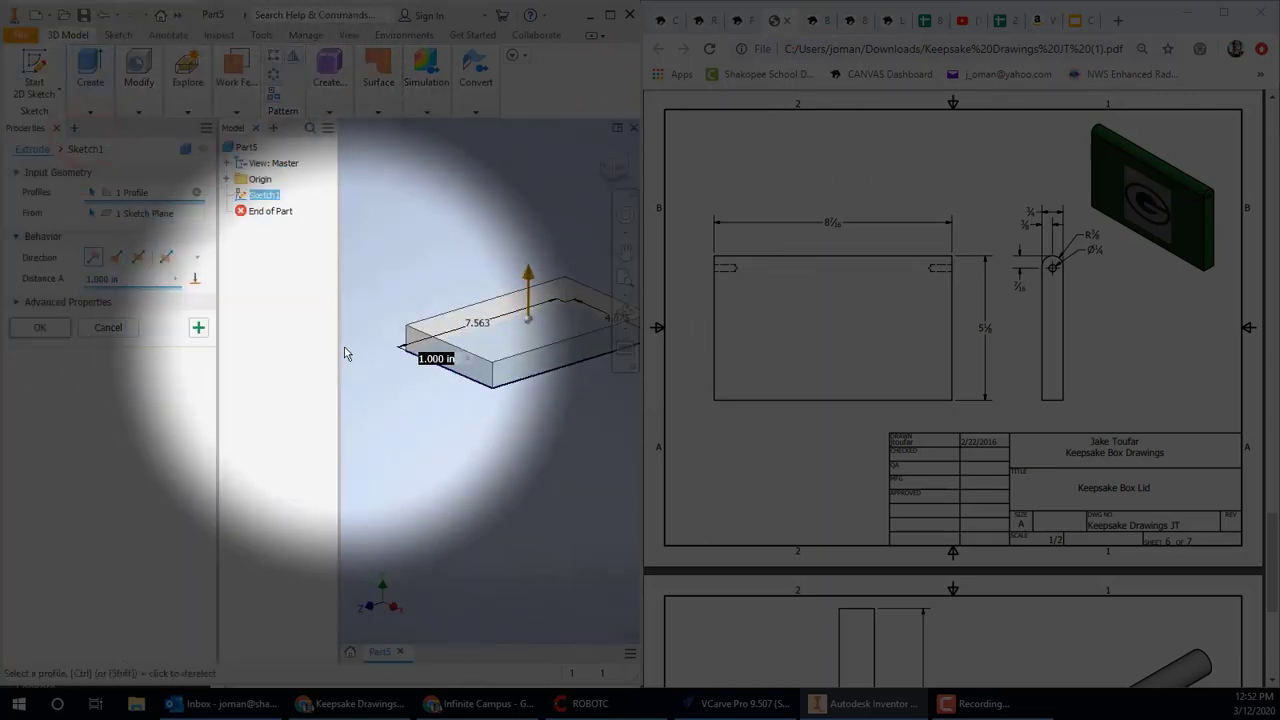
click(125, 278)
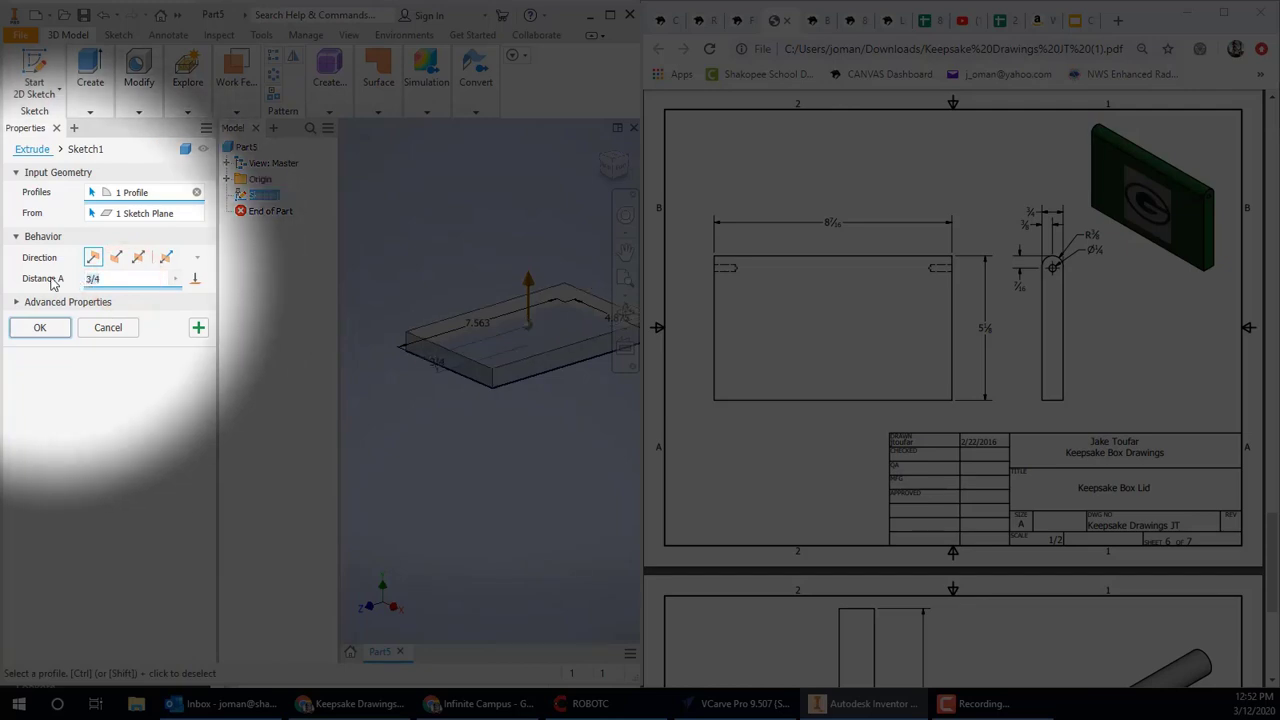
click(32, 327)
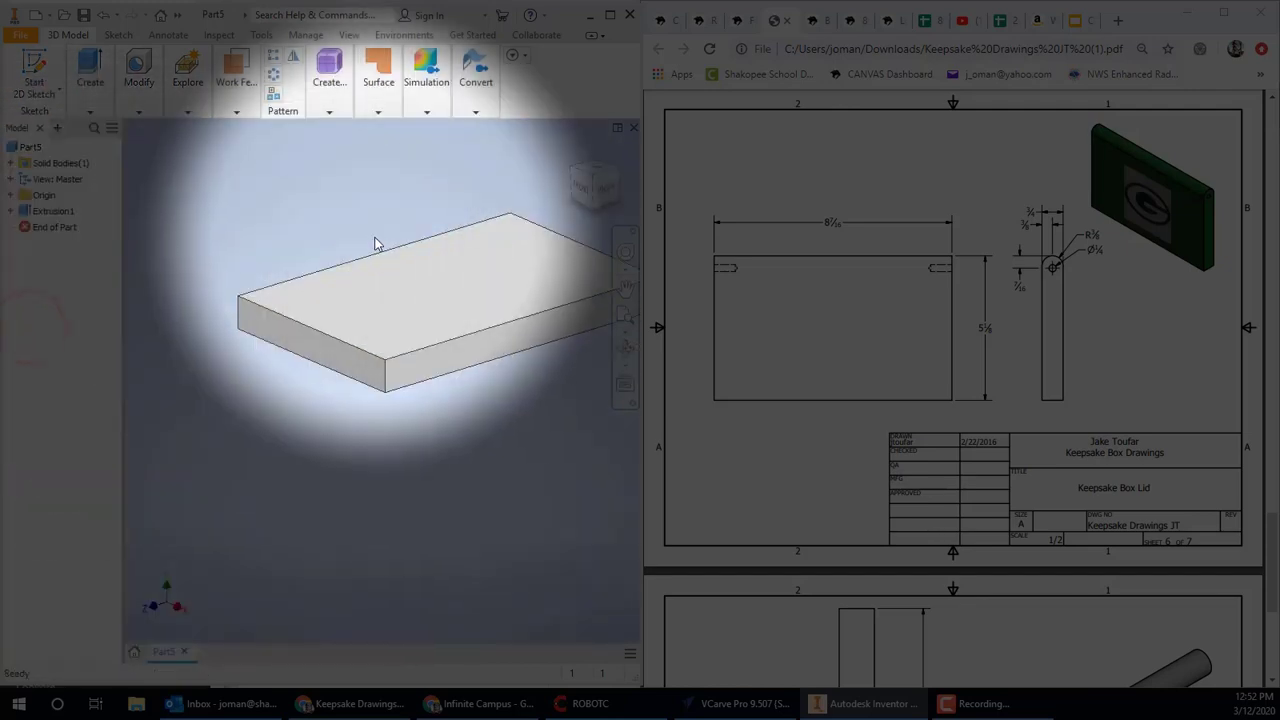
click(91, 96)
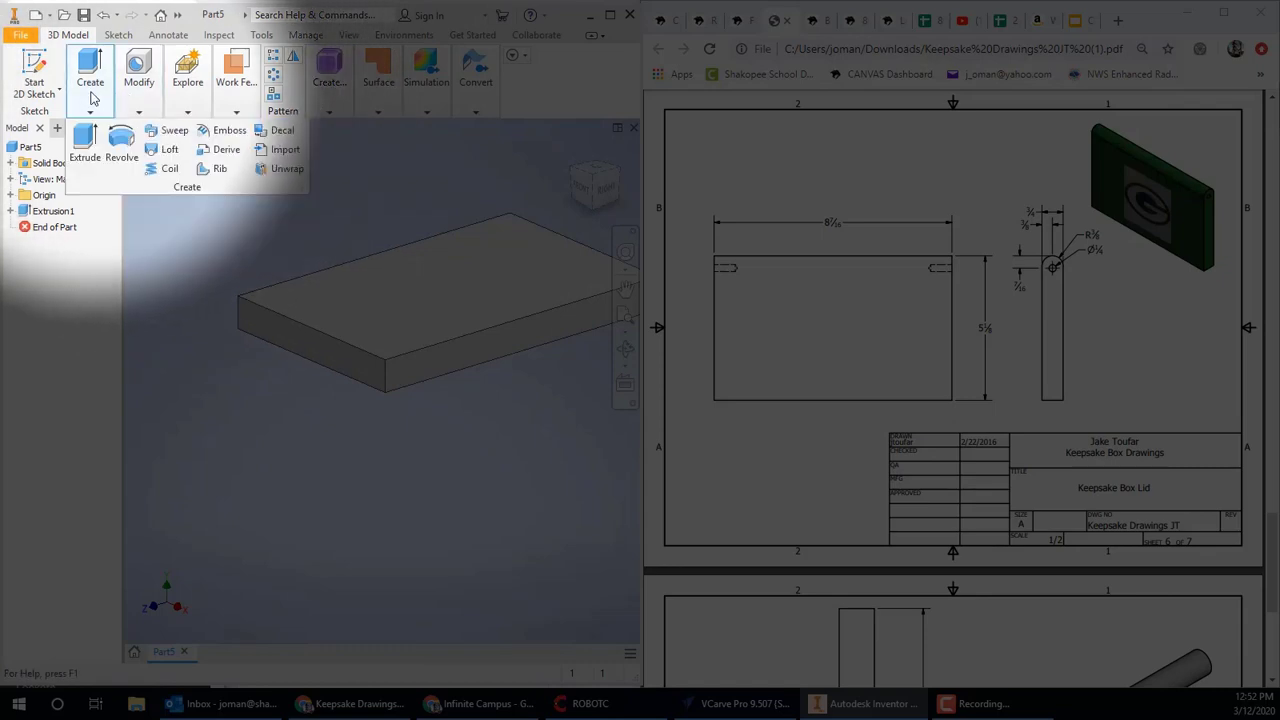
Sketch a pivot-hole circle on the lid block's end face
click(34, 74)
click(300, 349)
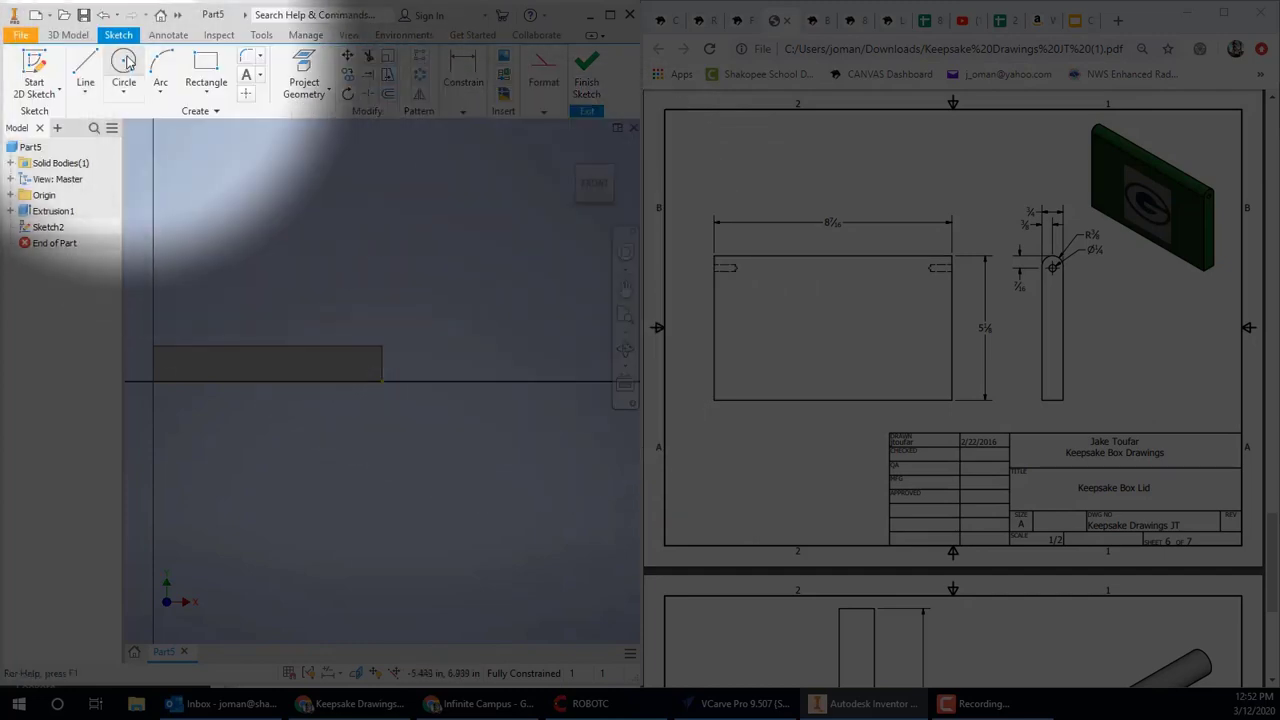
click(124, 62)
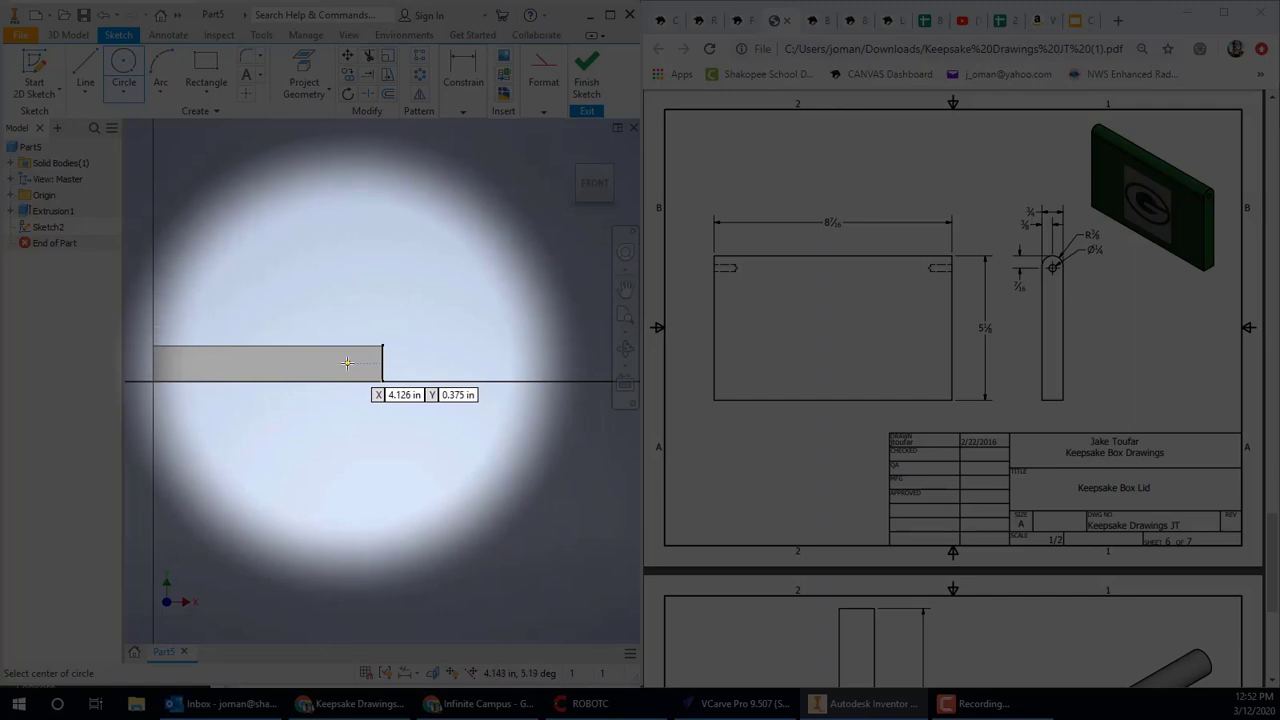
click(343, 362)
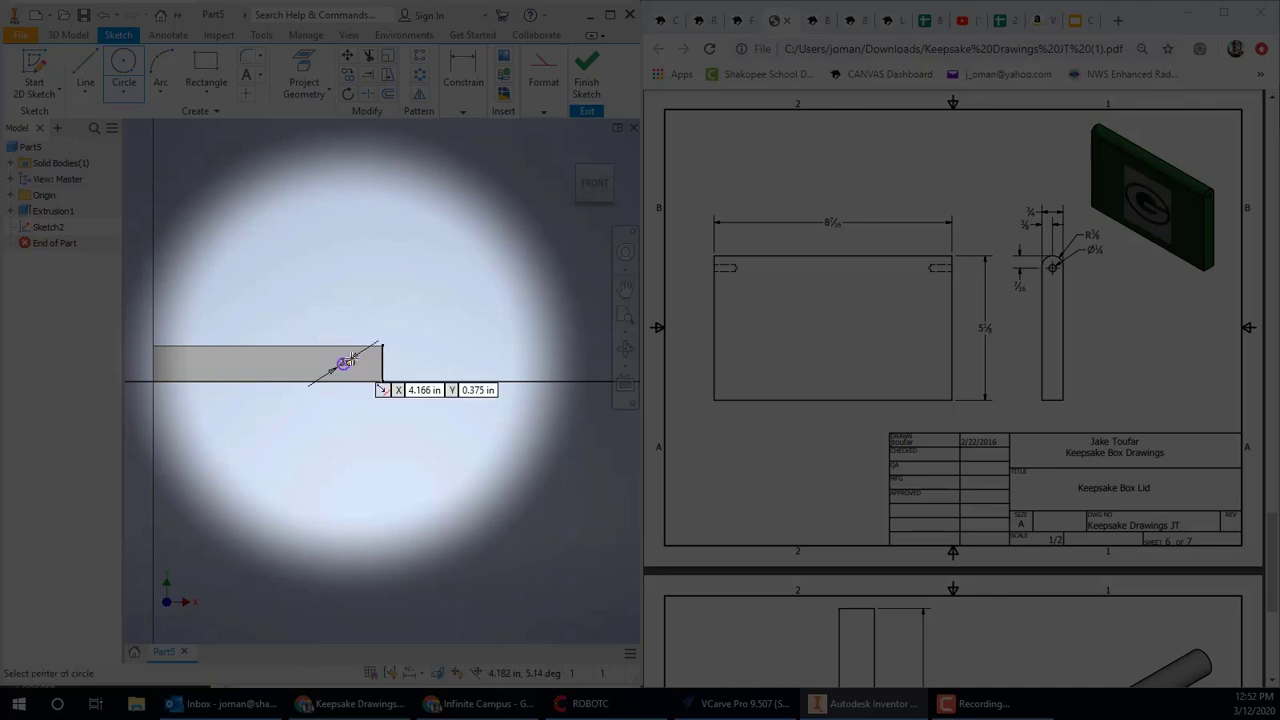
click(463, 82)
scroll(369, 392, down, 5)
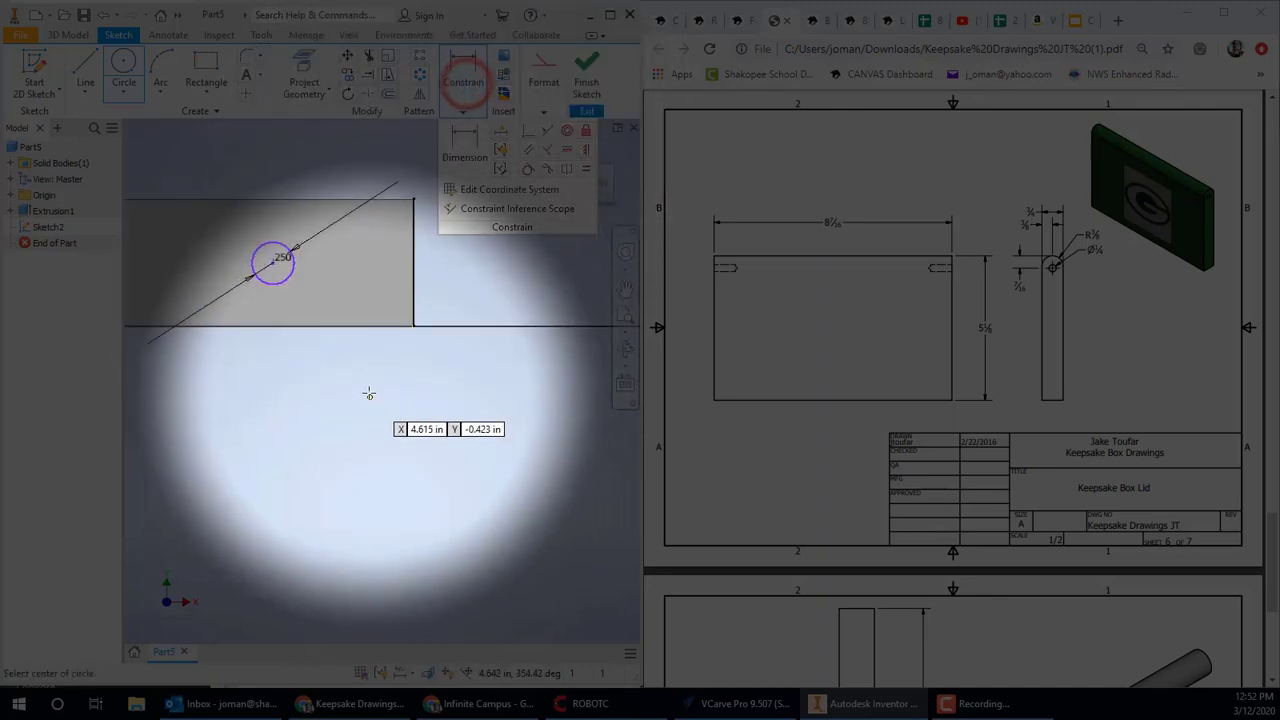
middle_drag(352, 288, 388, 435)
scroll(372, 418, down, 3)
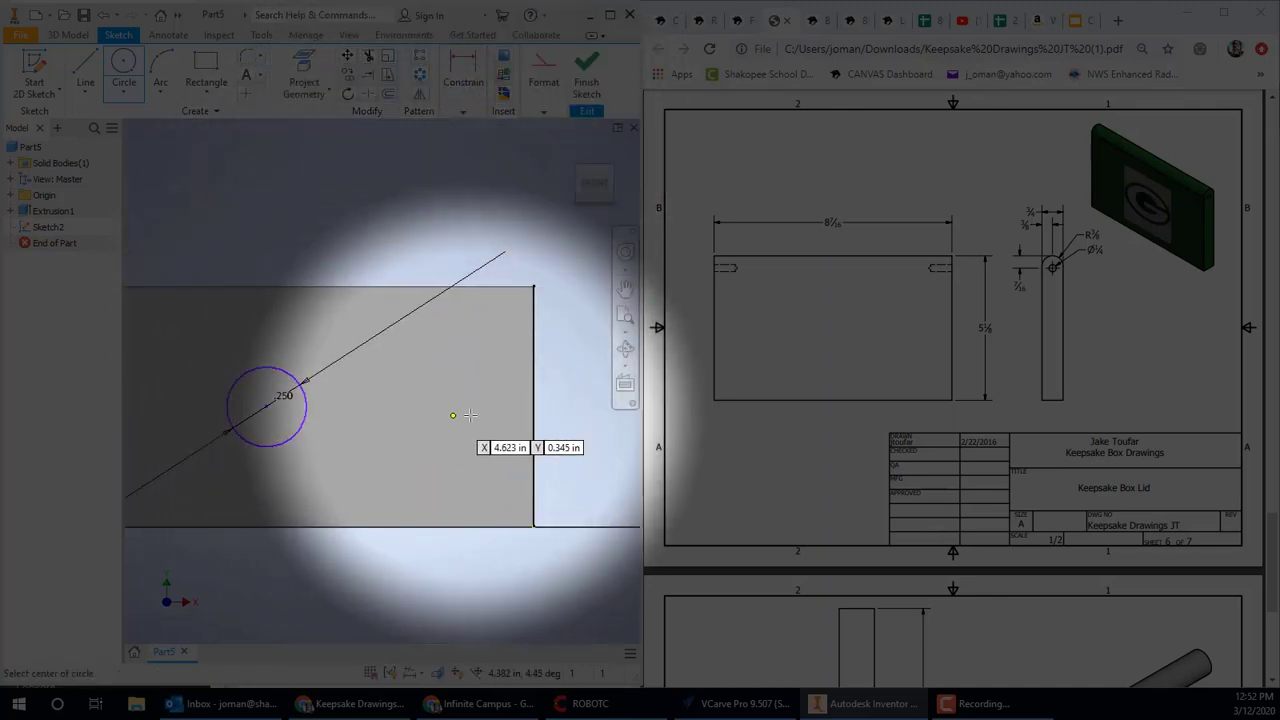
click(533, 403)
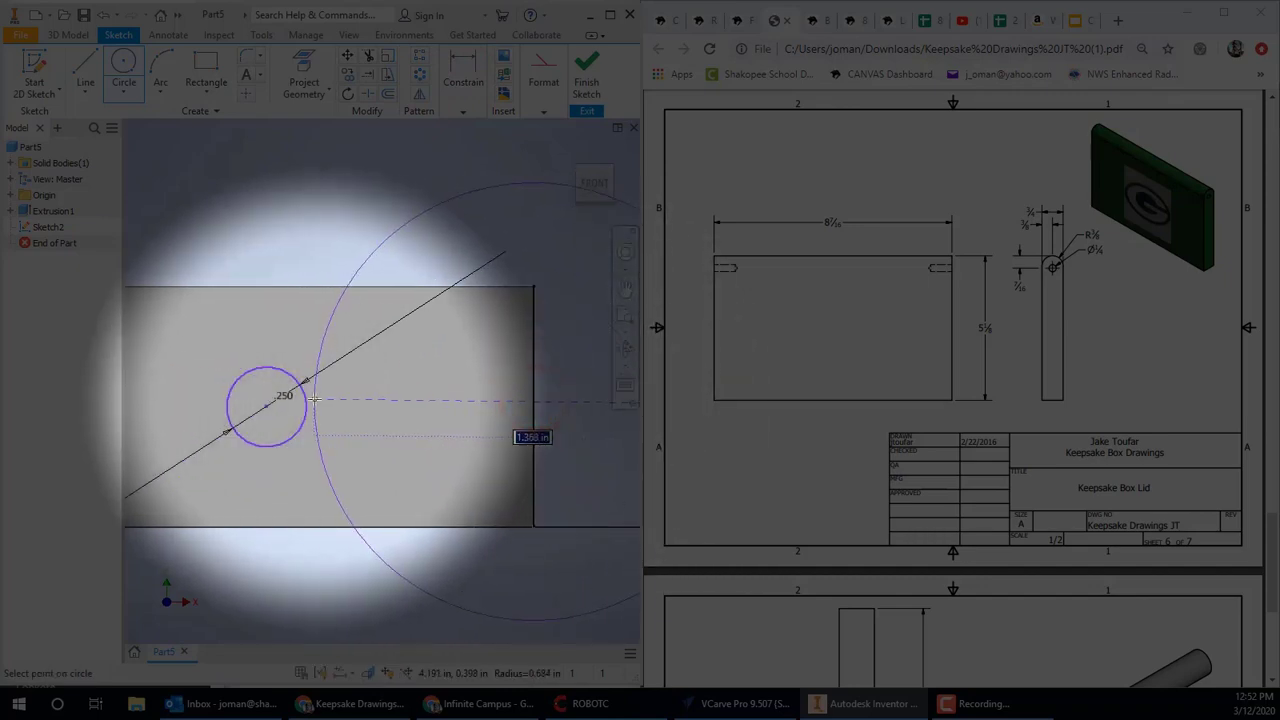
key(Escape)
Dimension the circle centre from the block's right edge and finish the sketch
click(463, 111)
click(461, 143)
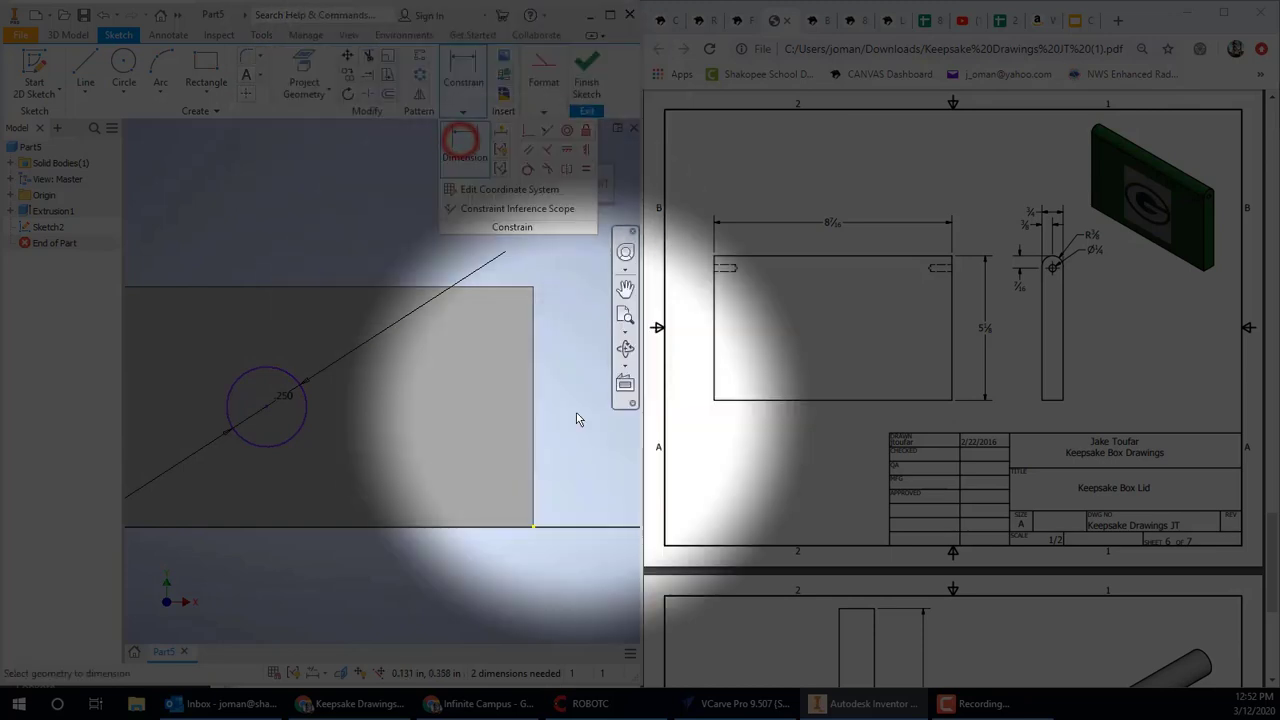
click(533, 420)
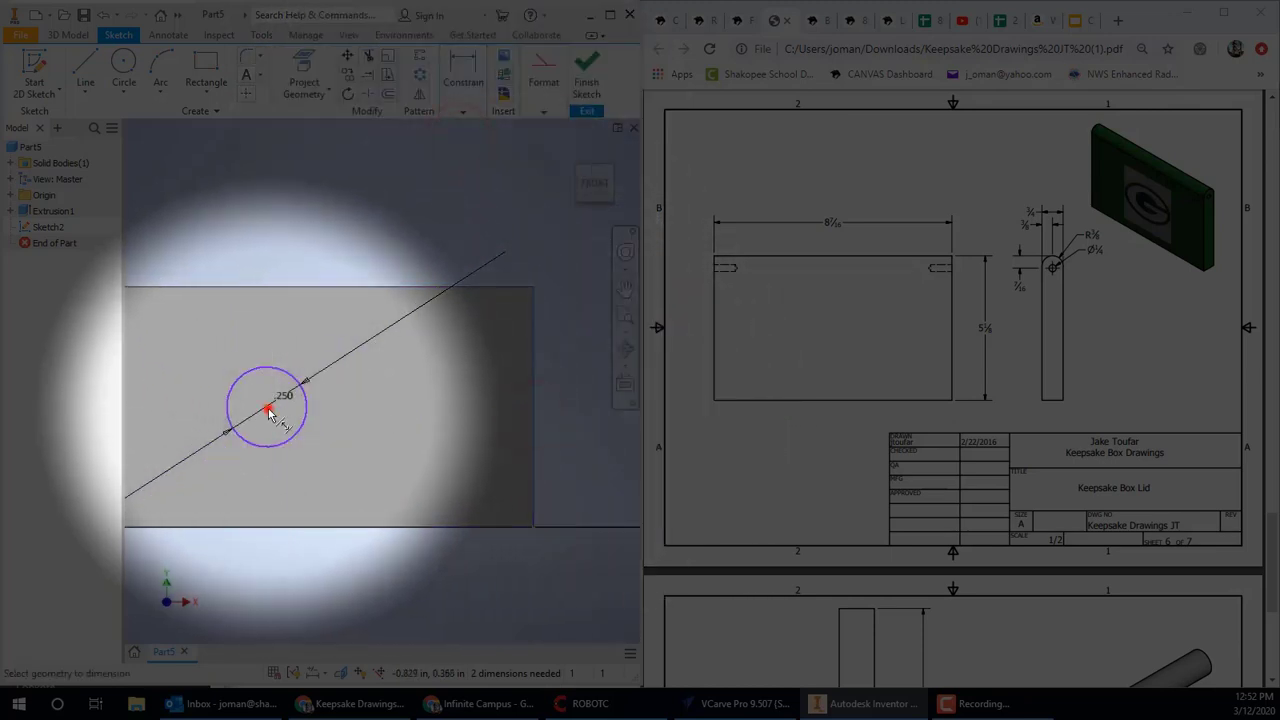
click(268, 411)
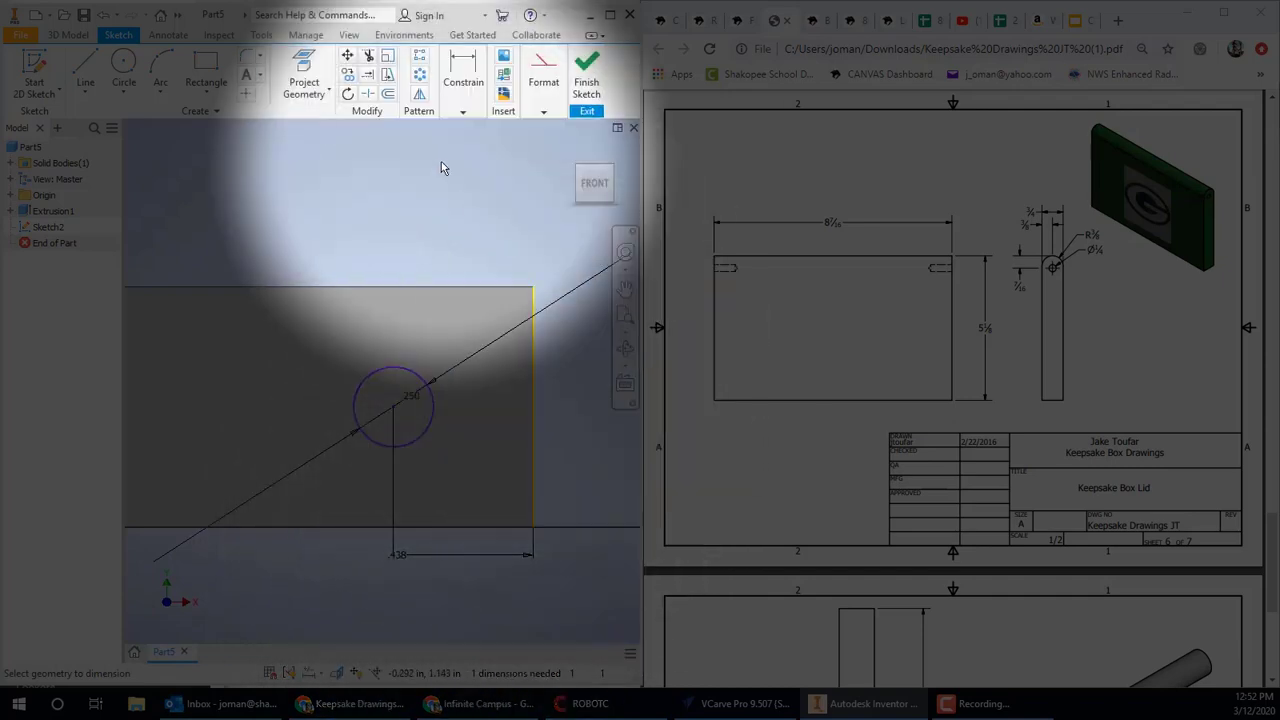
click(586, 72)
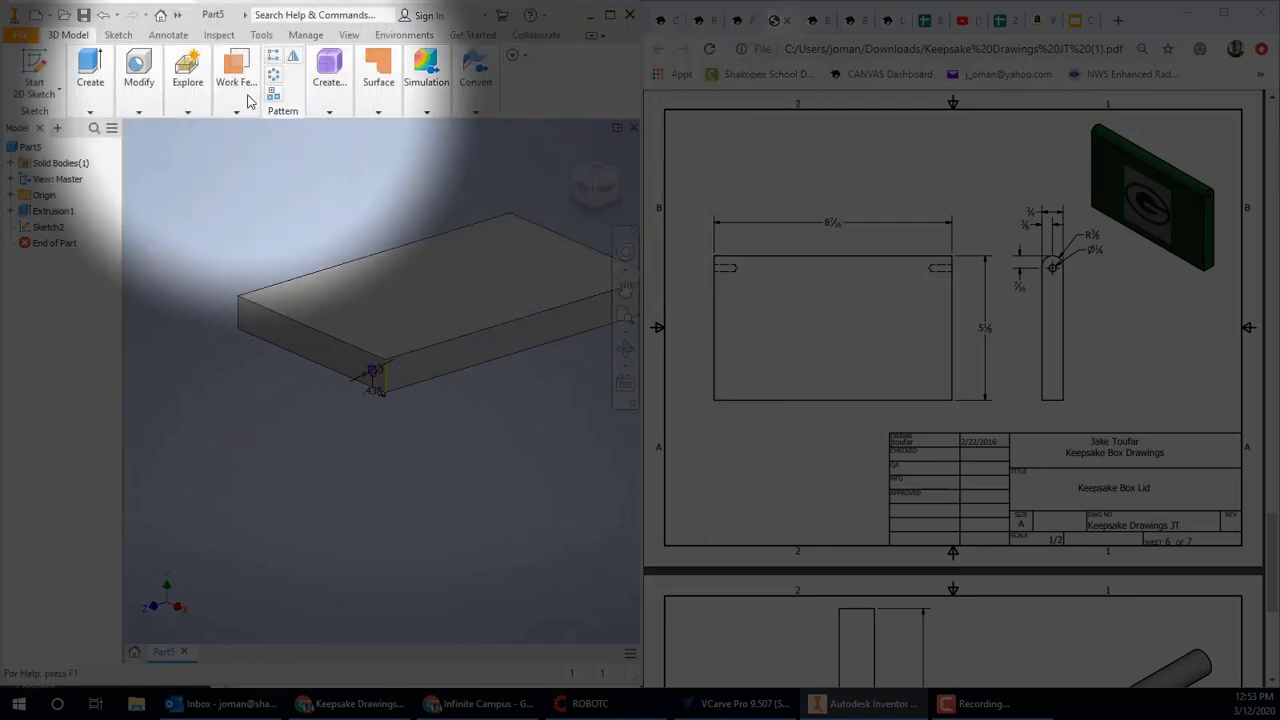
Extrude the circle as a 3/4 in deep cut, creating Extrusion2
click(90, 78)
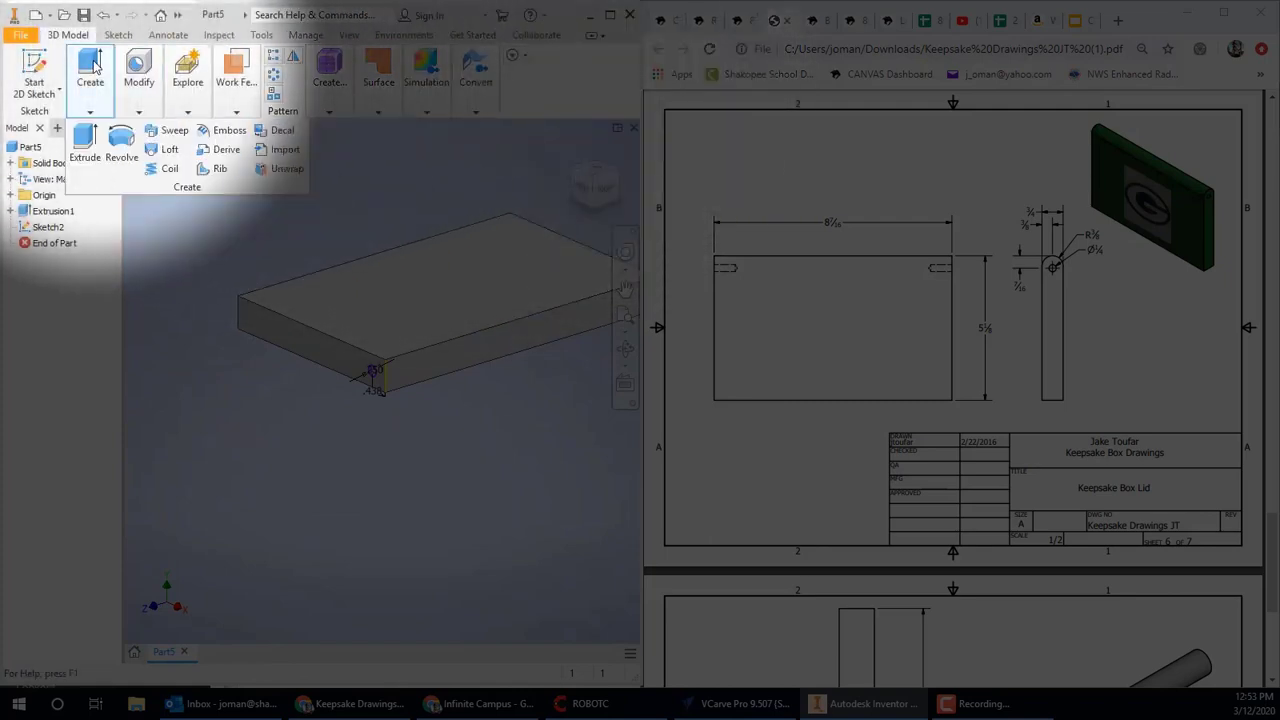
click(89, 146)
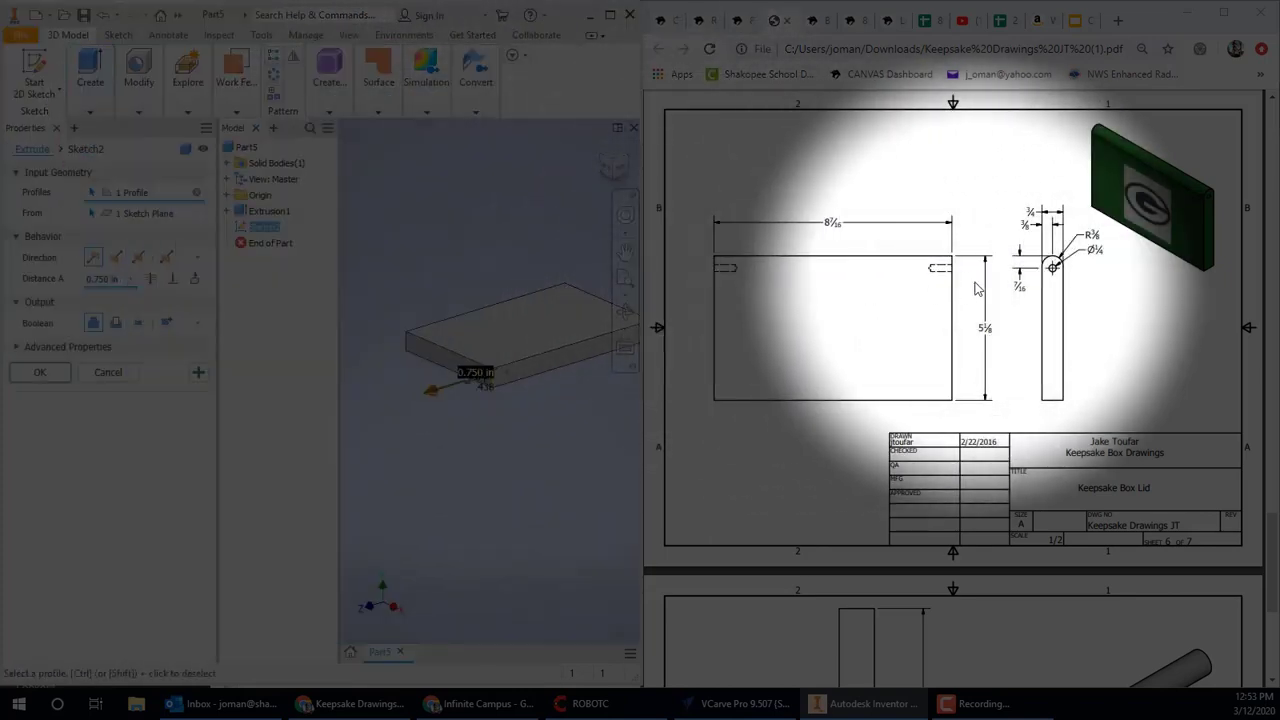
scroll(977, 289, down, 3)
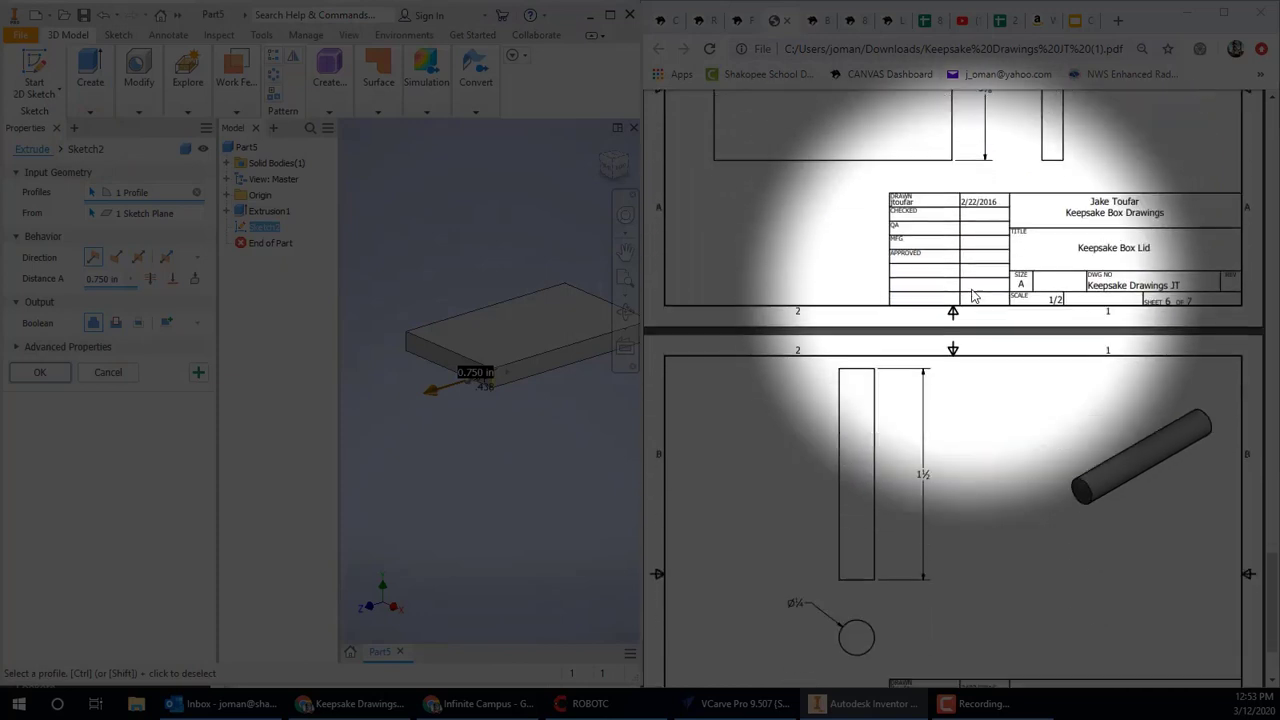
scroll(930, 480, up, 1)
scroll(914, 290, up, 2)
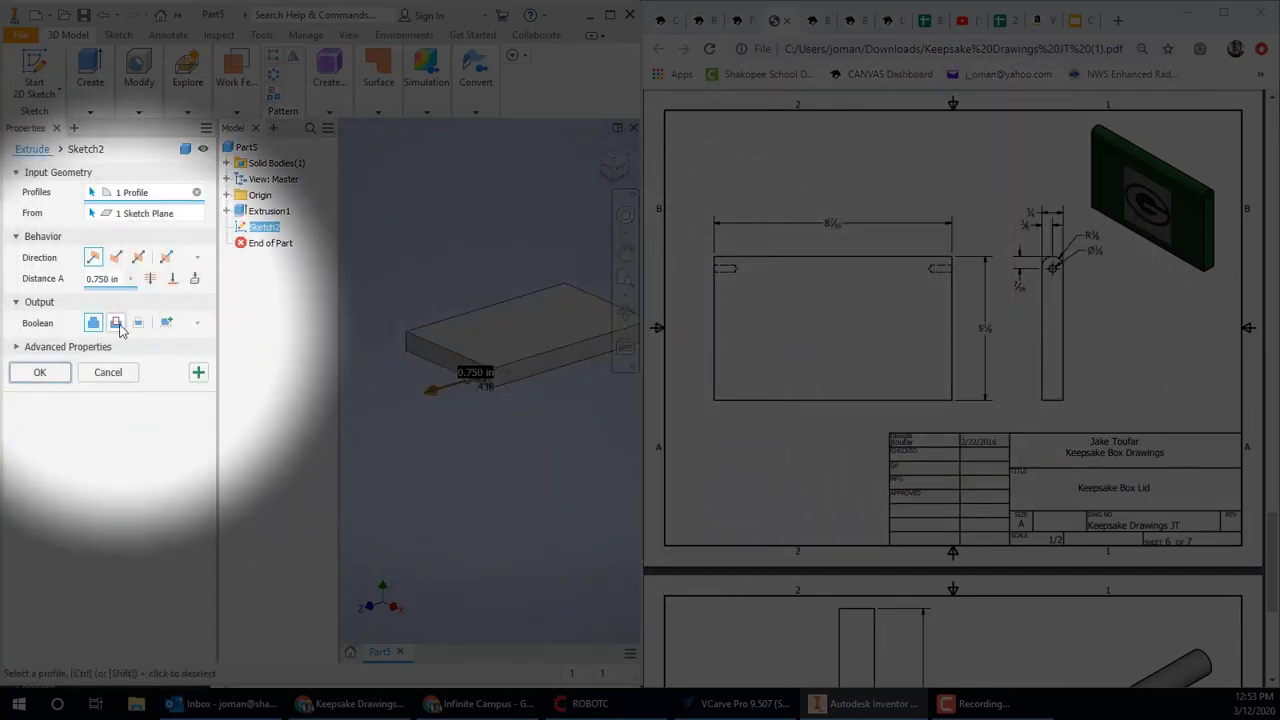
click(53, 373)
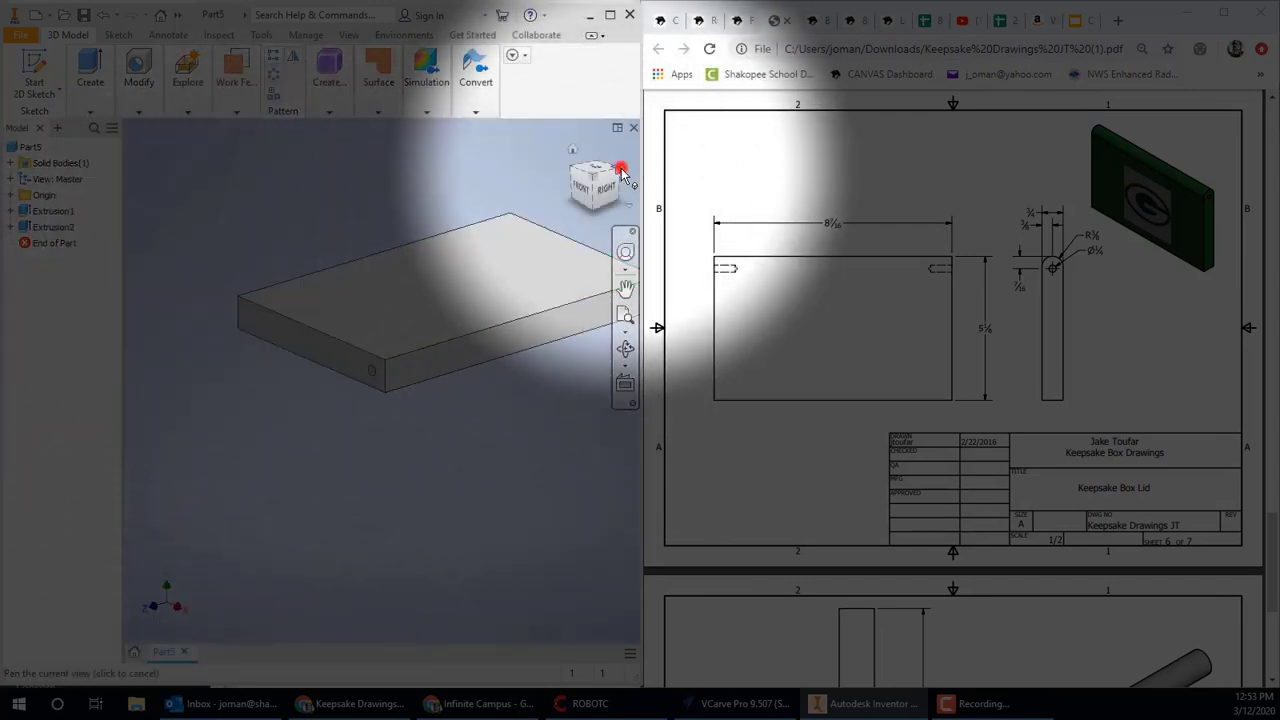
Turn the view and sketch a hole circle on the lid's opposite end face
click(622, 172)
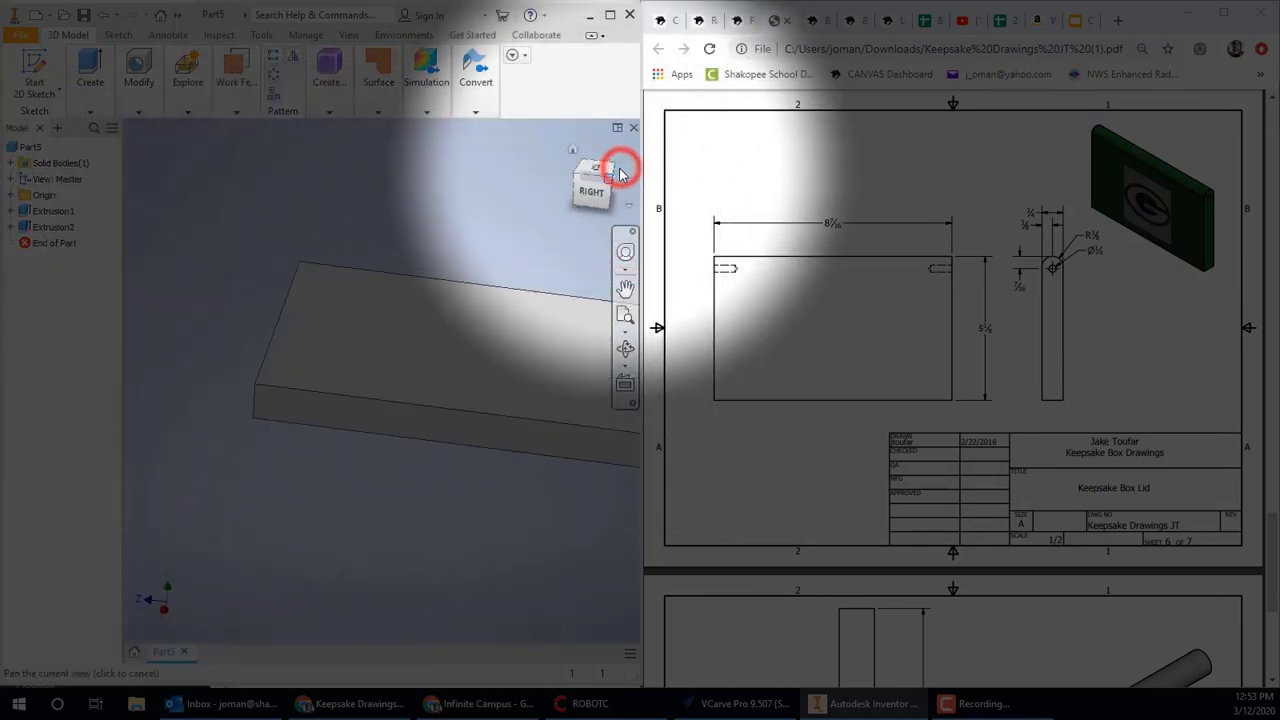
click(90, 72)
click(36, 76)
click(479, 510)
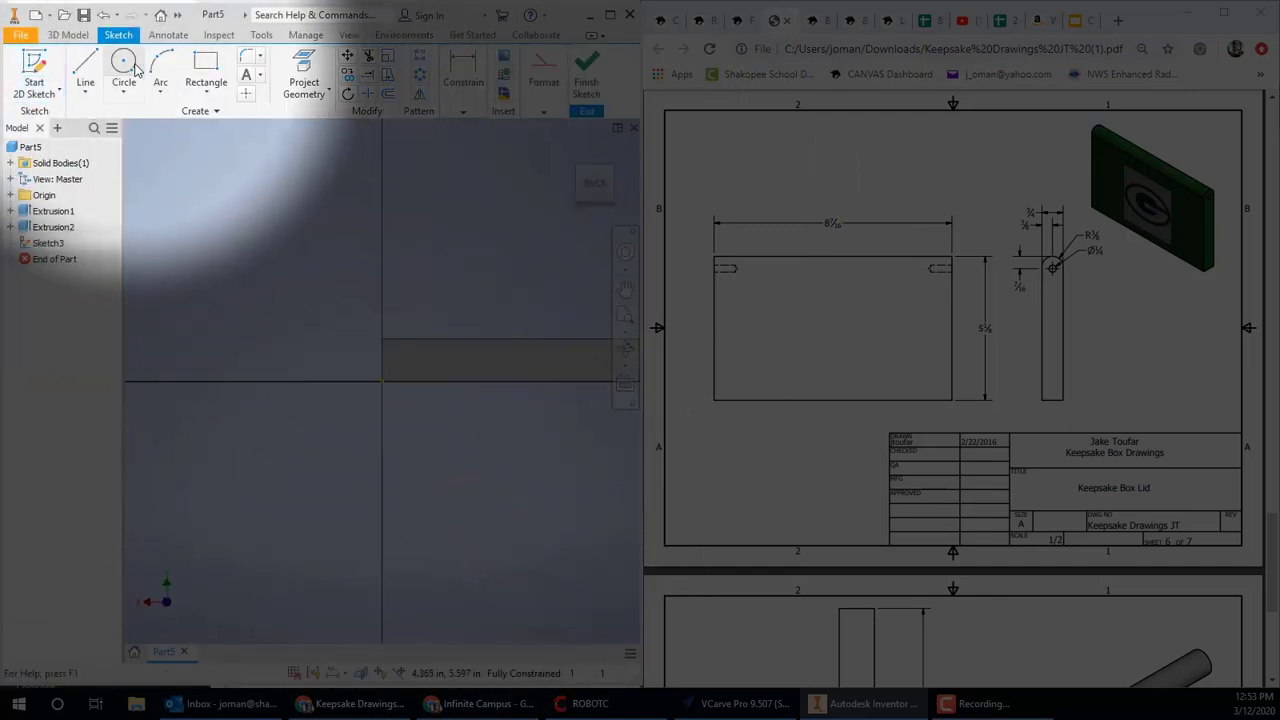
click(125, 62)
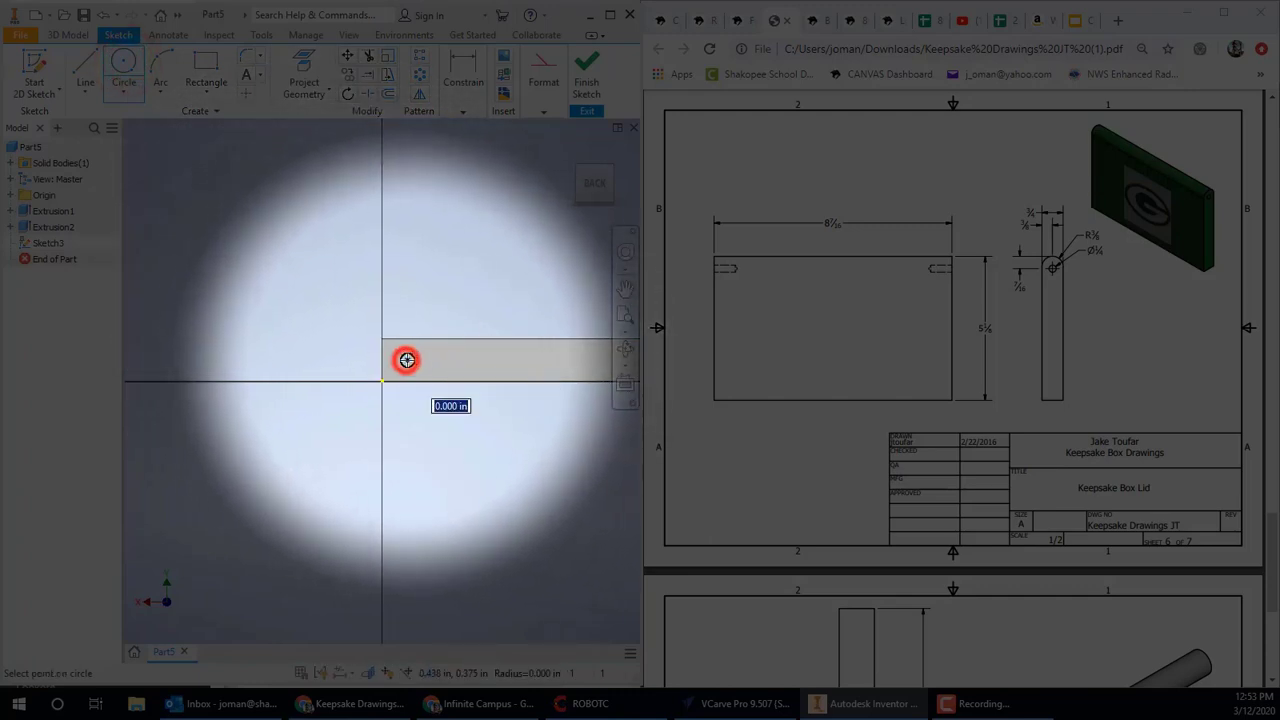
scroll(407, 360, up, 5)
click(432, 359)
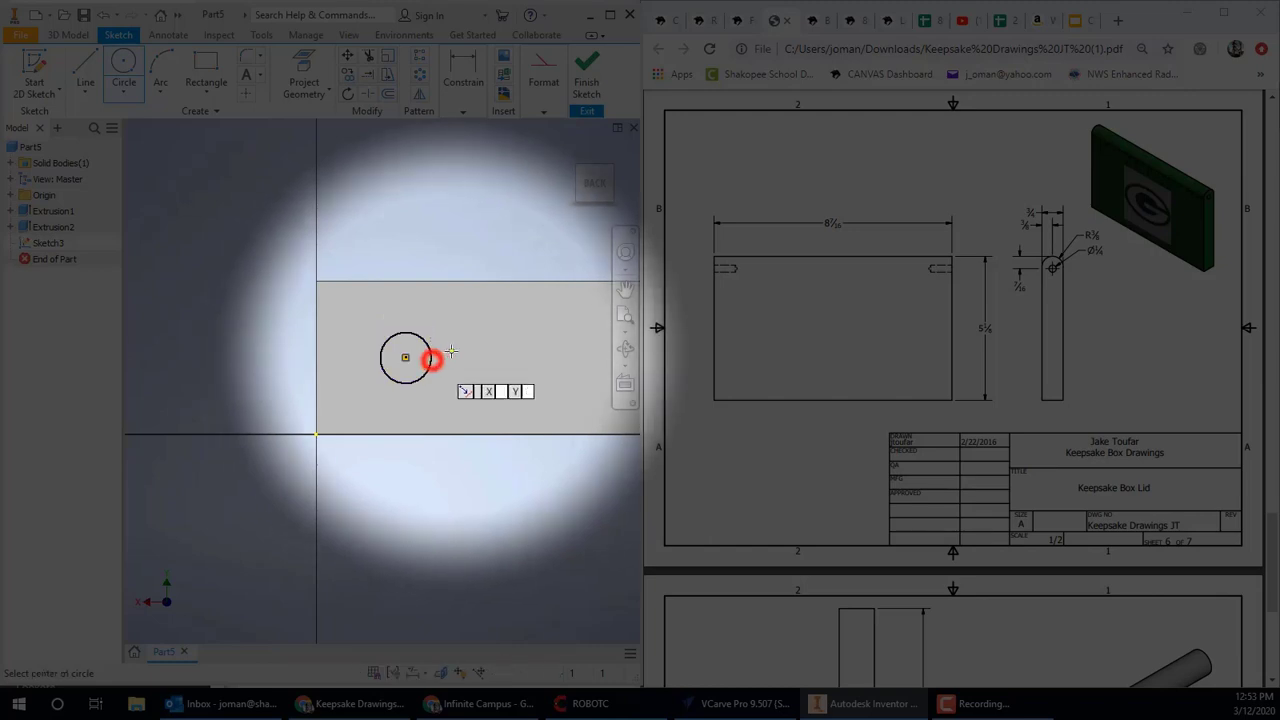
click(543, 111)
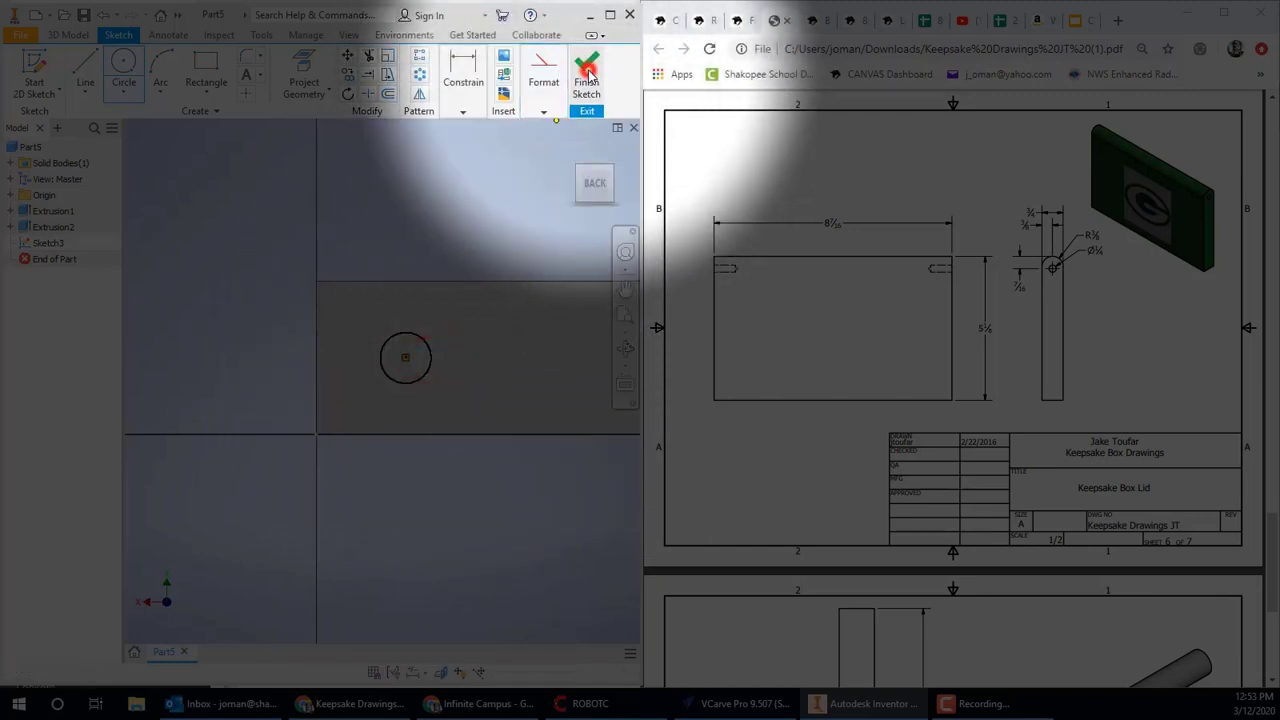
click(587, 72)
Extrude the circle as a 0.750 in deep cut, creating Extrusion3
click(90, 78)
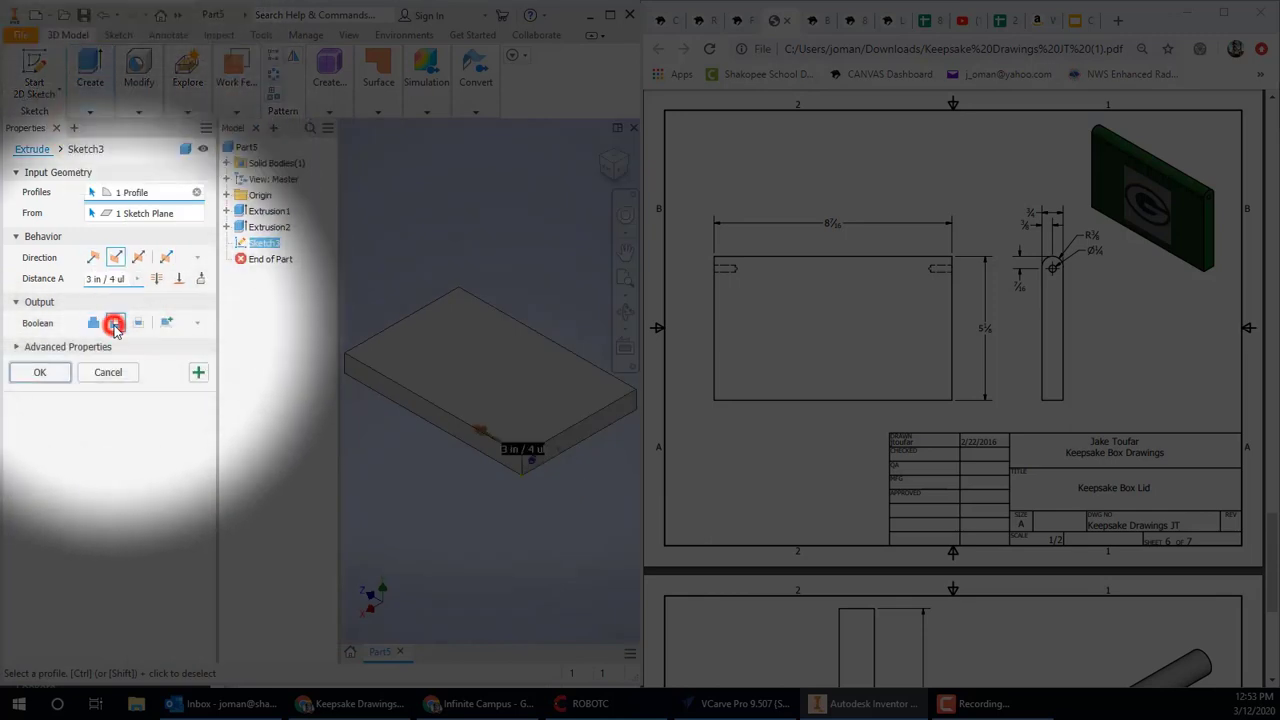
click(115, 323)
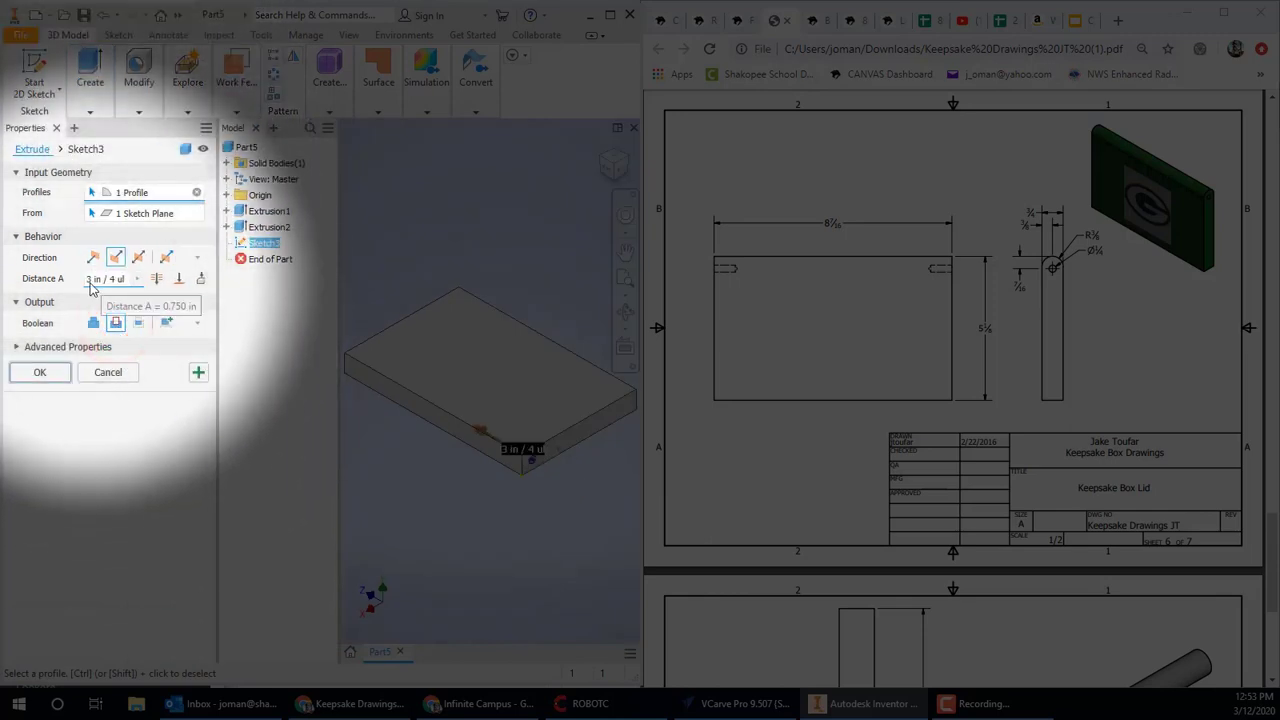
click(44, 373)
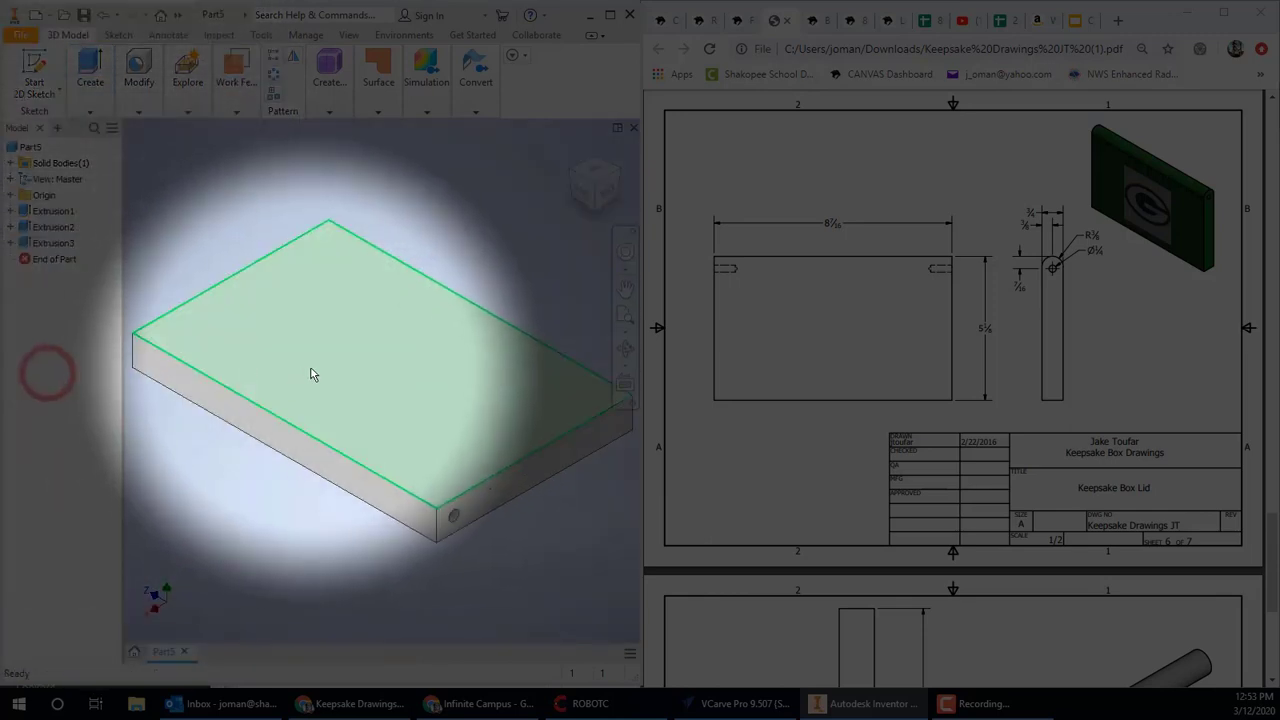
Fillet the two edges at the lid's pivot-hole end with a 3/8 in radius
click(593, 188)
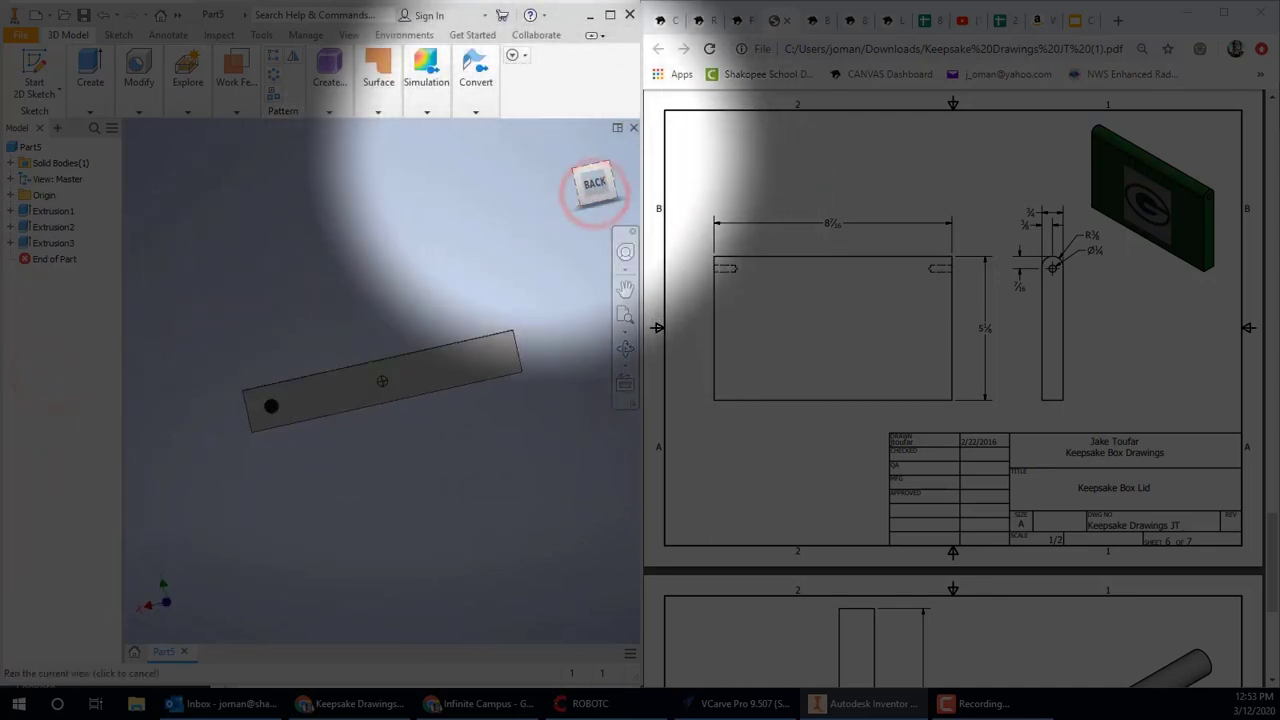
drag(595, 185, 607, 208)
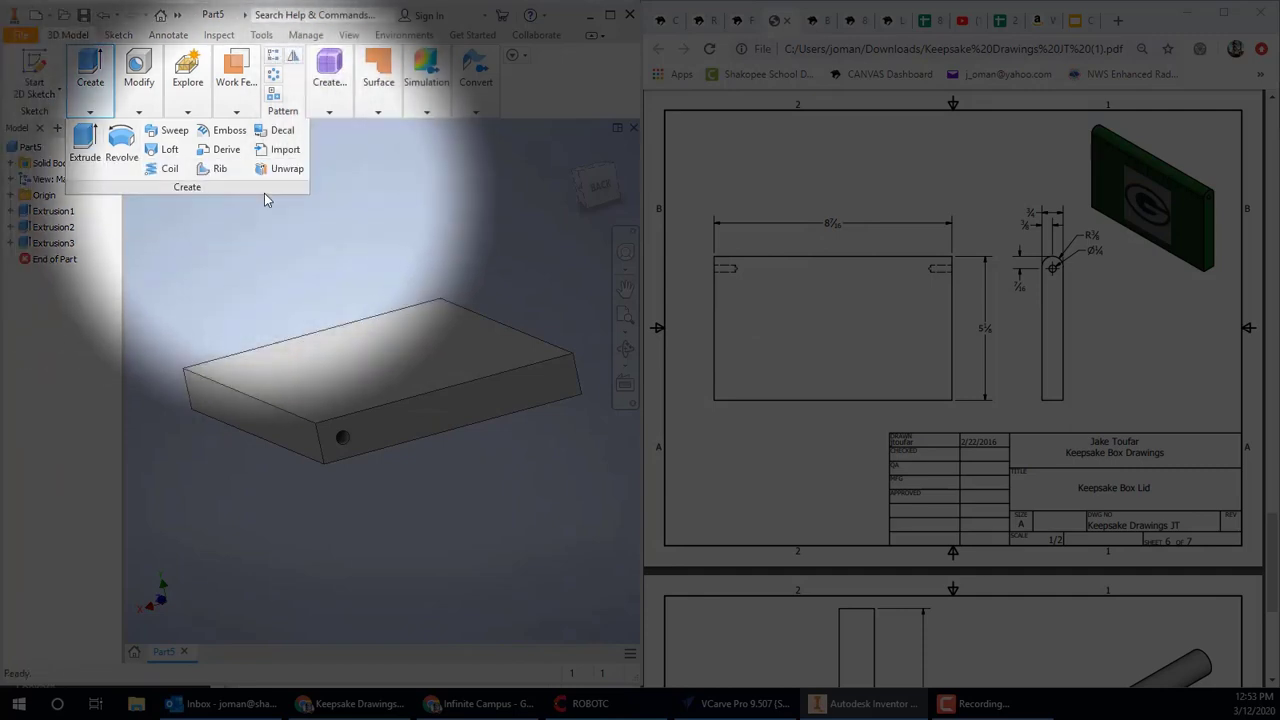
mouse_move(140, 113)
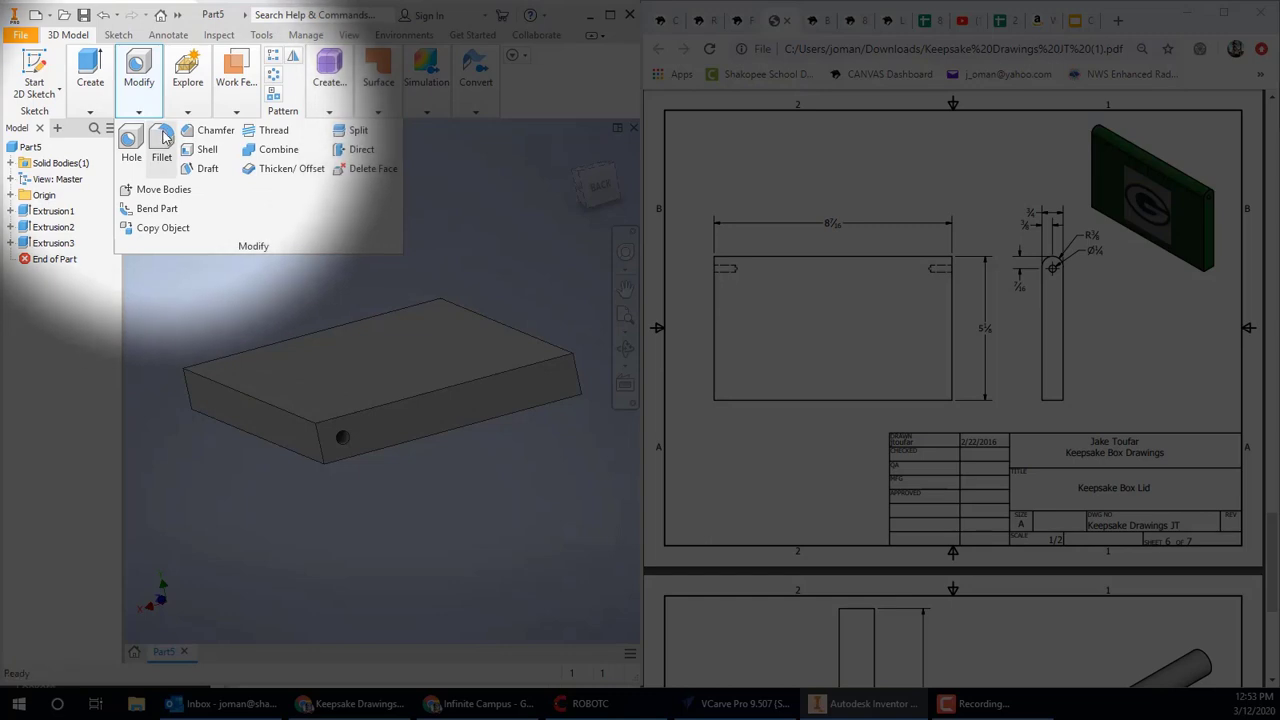
click(165, 135)
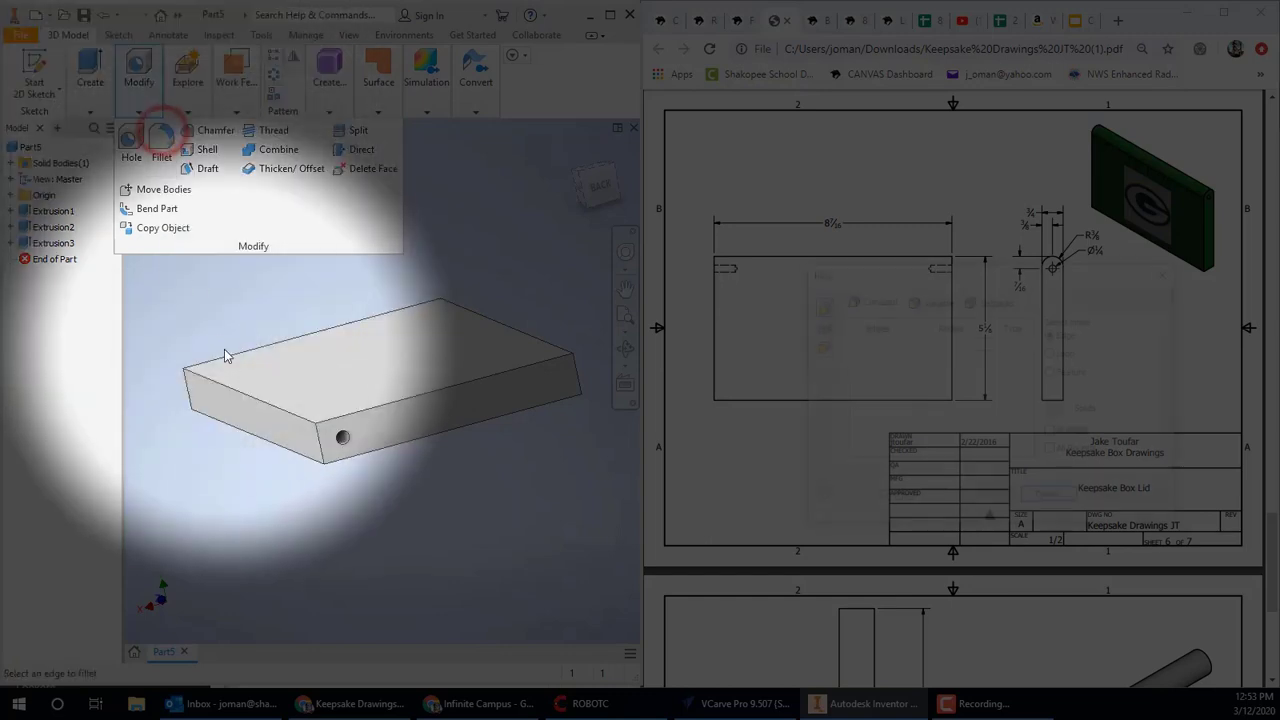
click(262, 404)
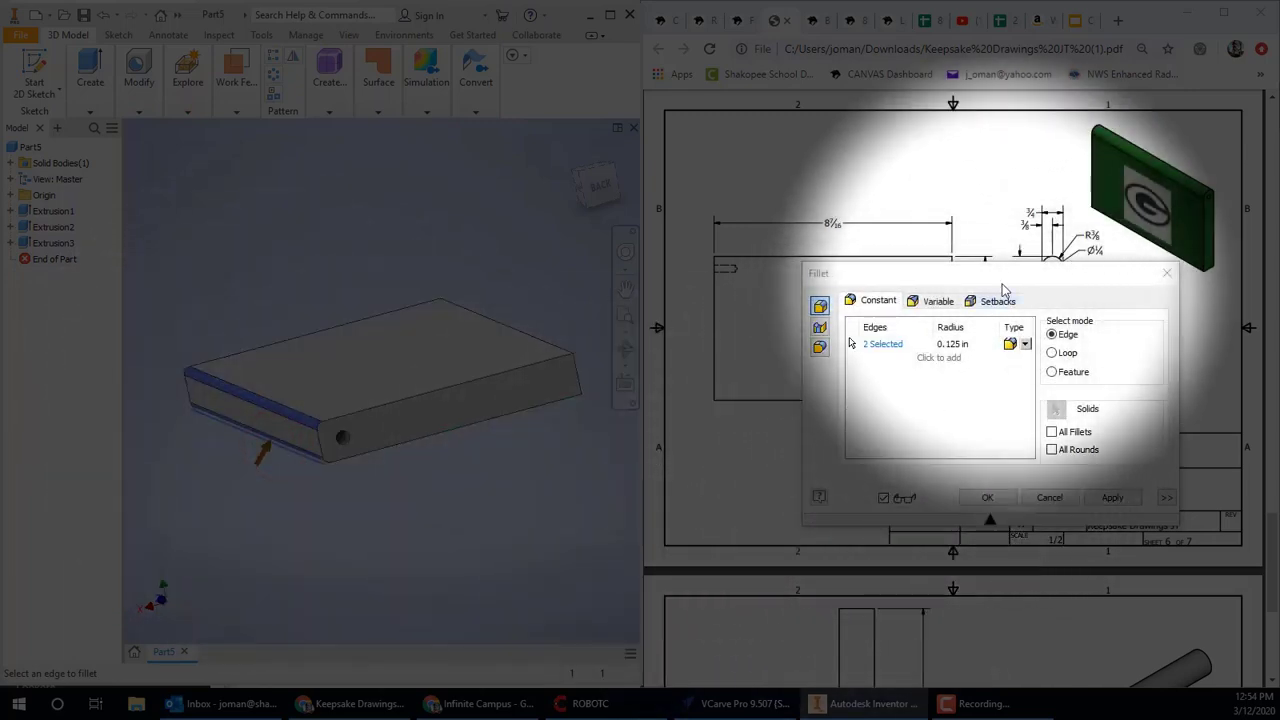
drag(1008, 272, 603, 425)
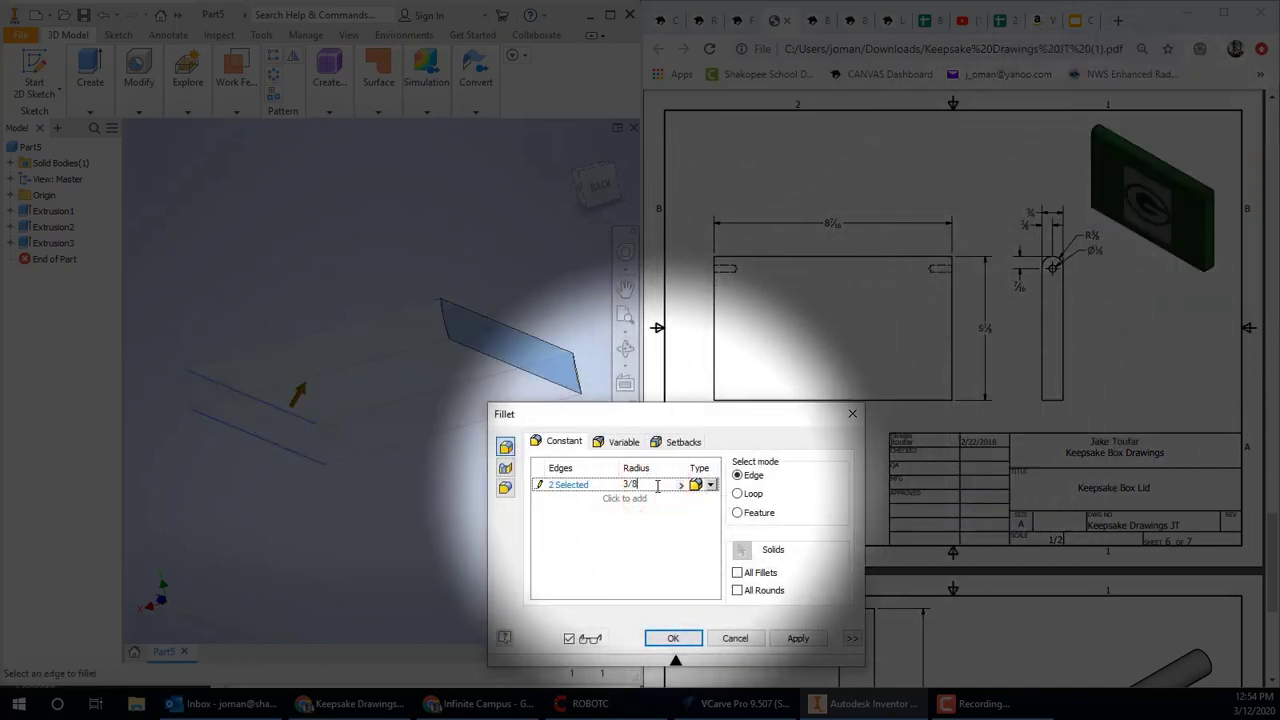
click(785, 638)
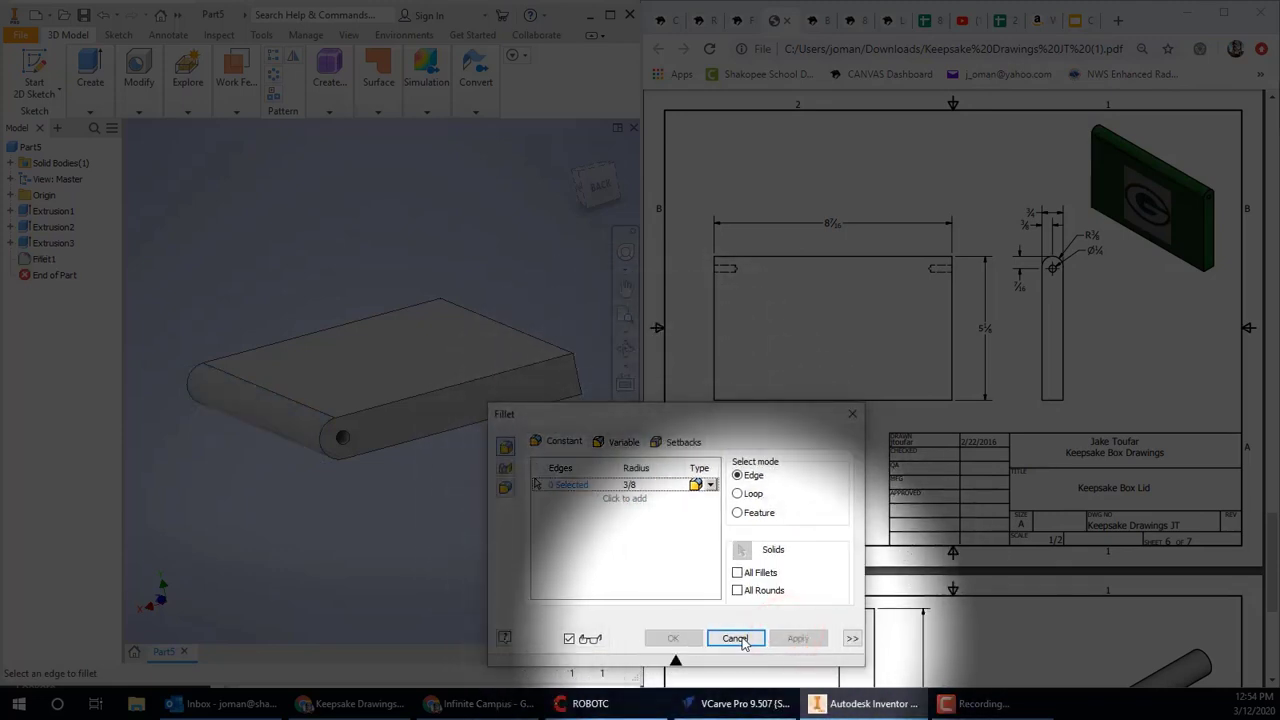
Close the Fillet dialog and return the lid to the home isometric view
click(852, 413)
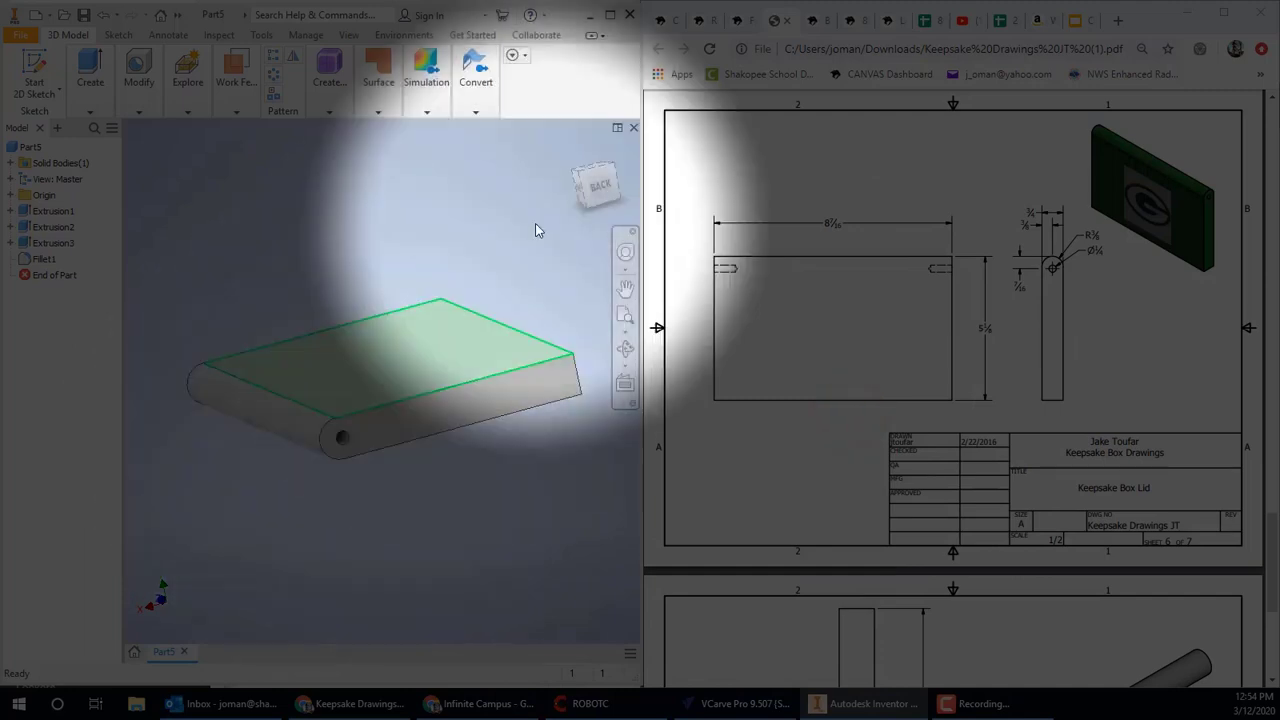
click(572, 149)
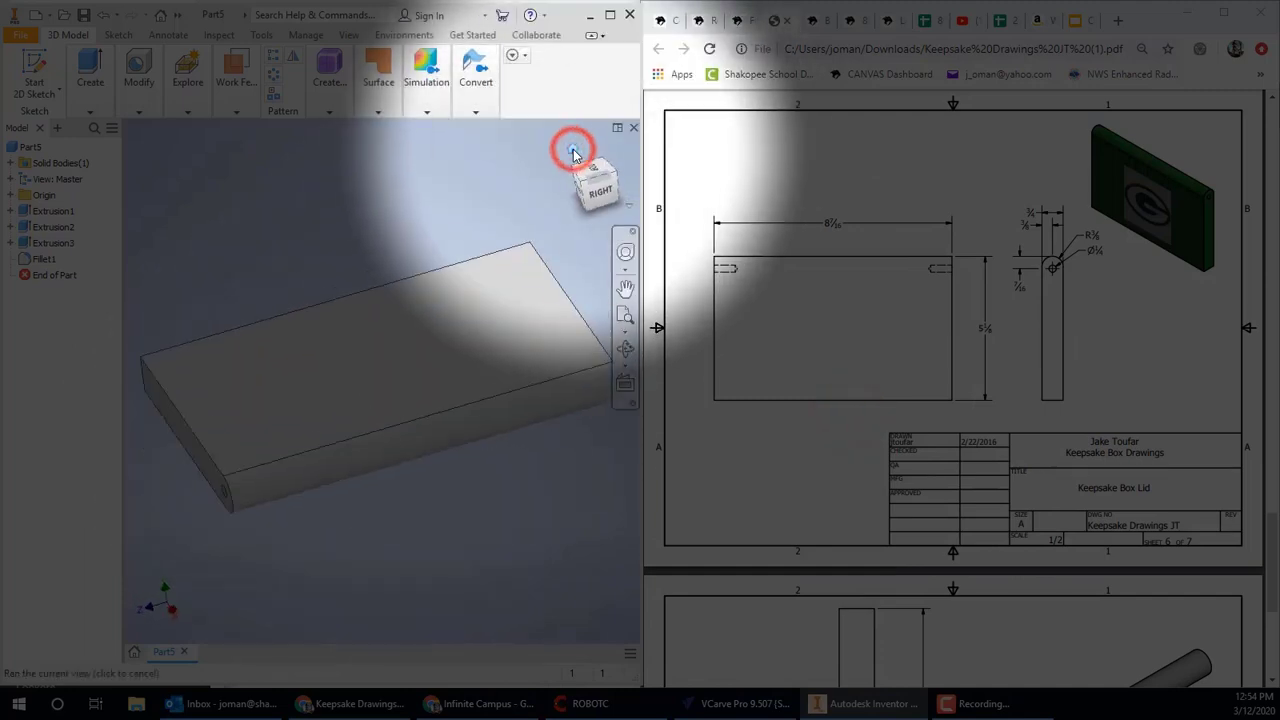
click(572, 175)
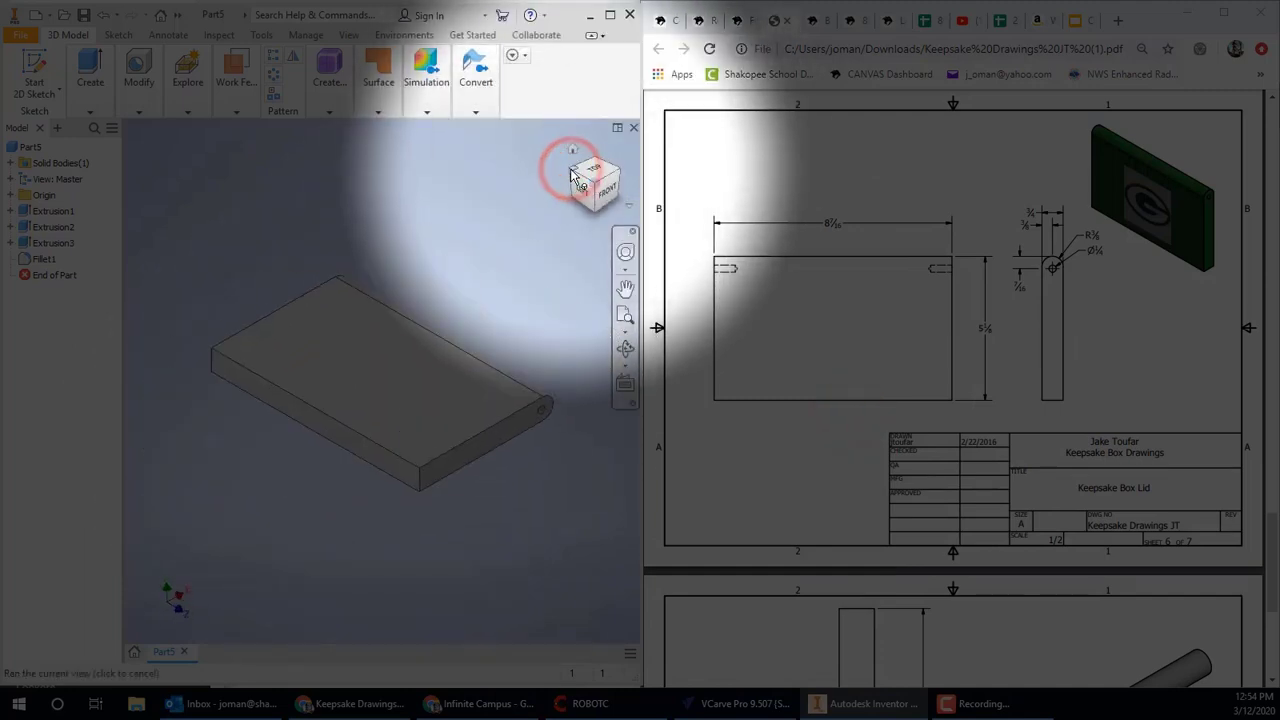
click(103, 97)
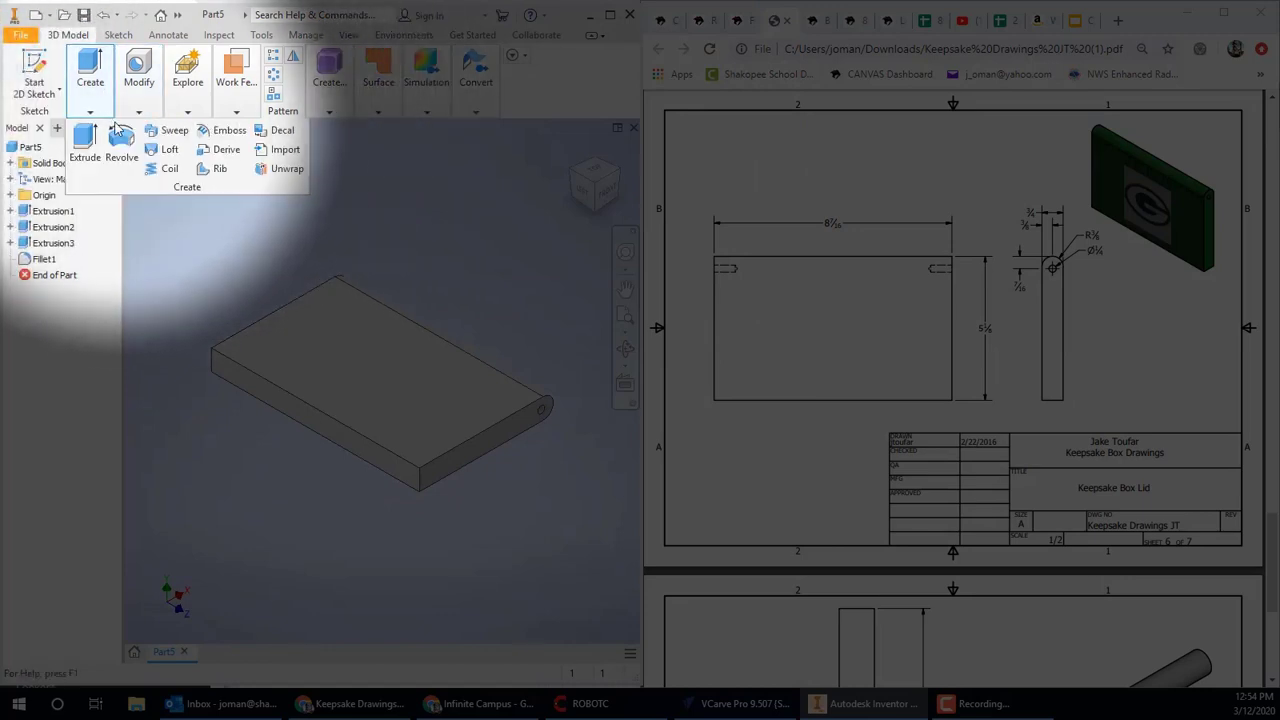
Try adding a Decal to the lid and dismiss the no-sketches message
click(266, 132)
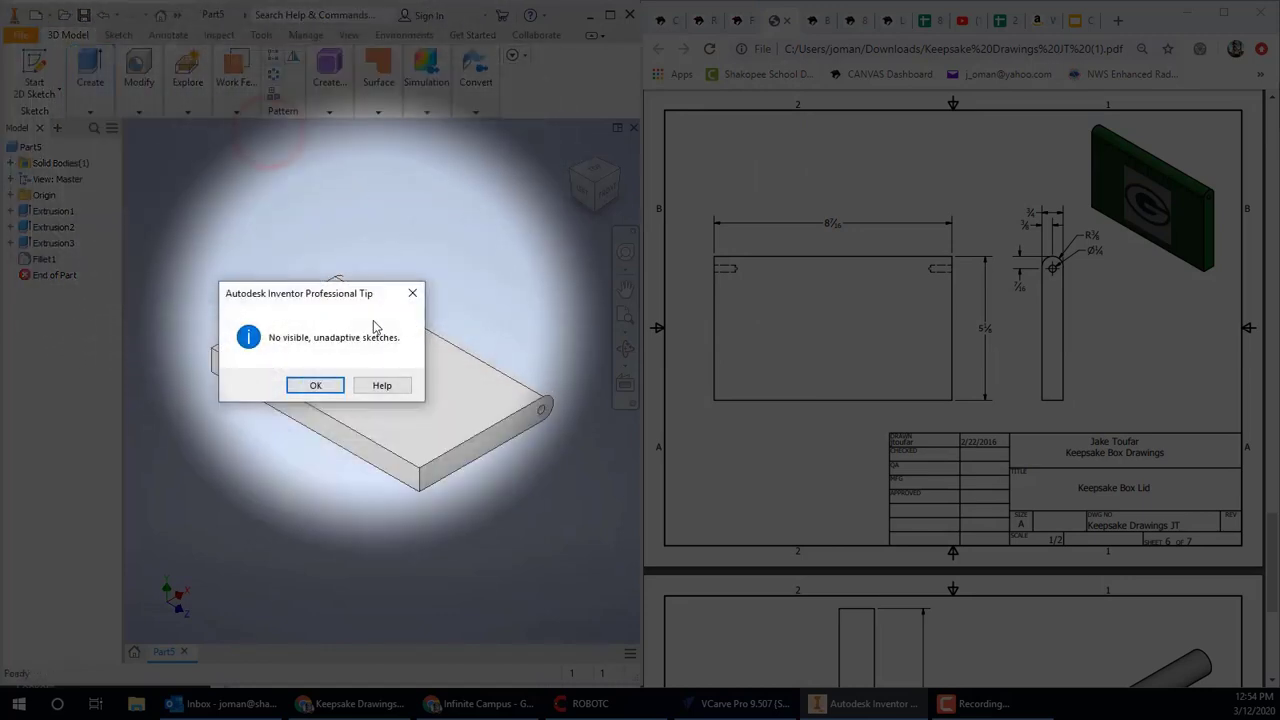
click(316, 385)
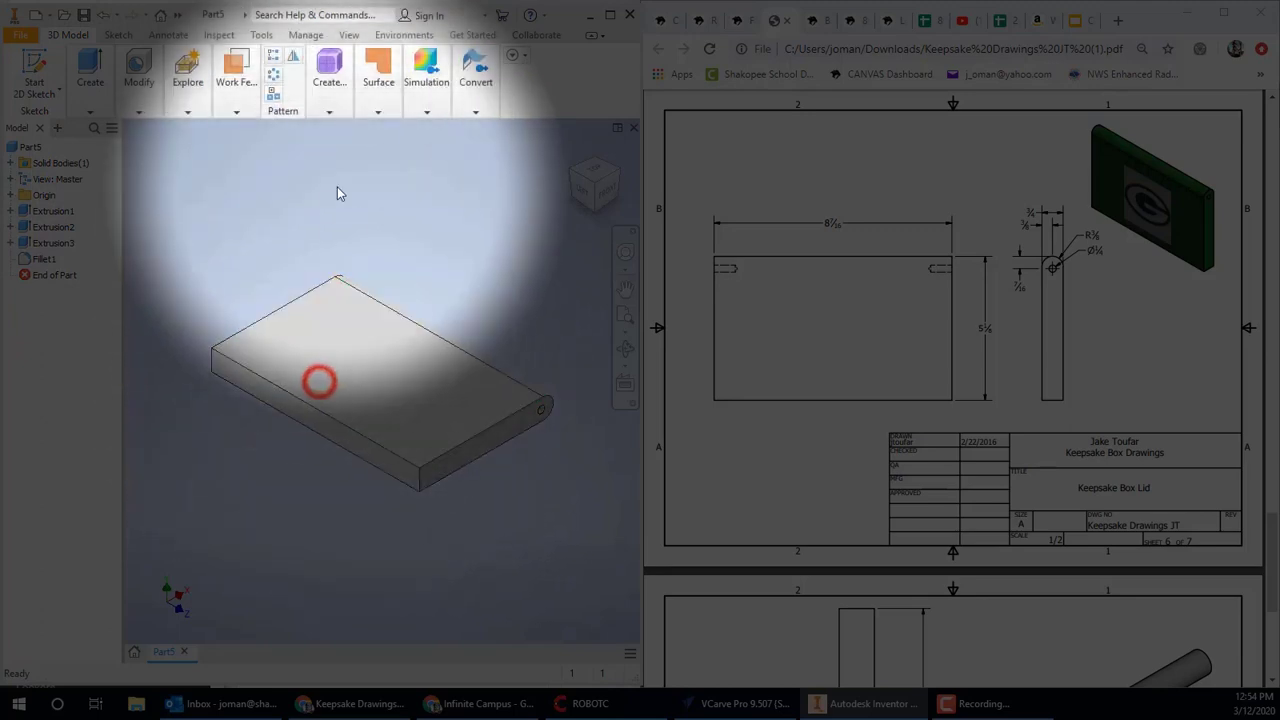
mouse_move(146, 100)
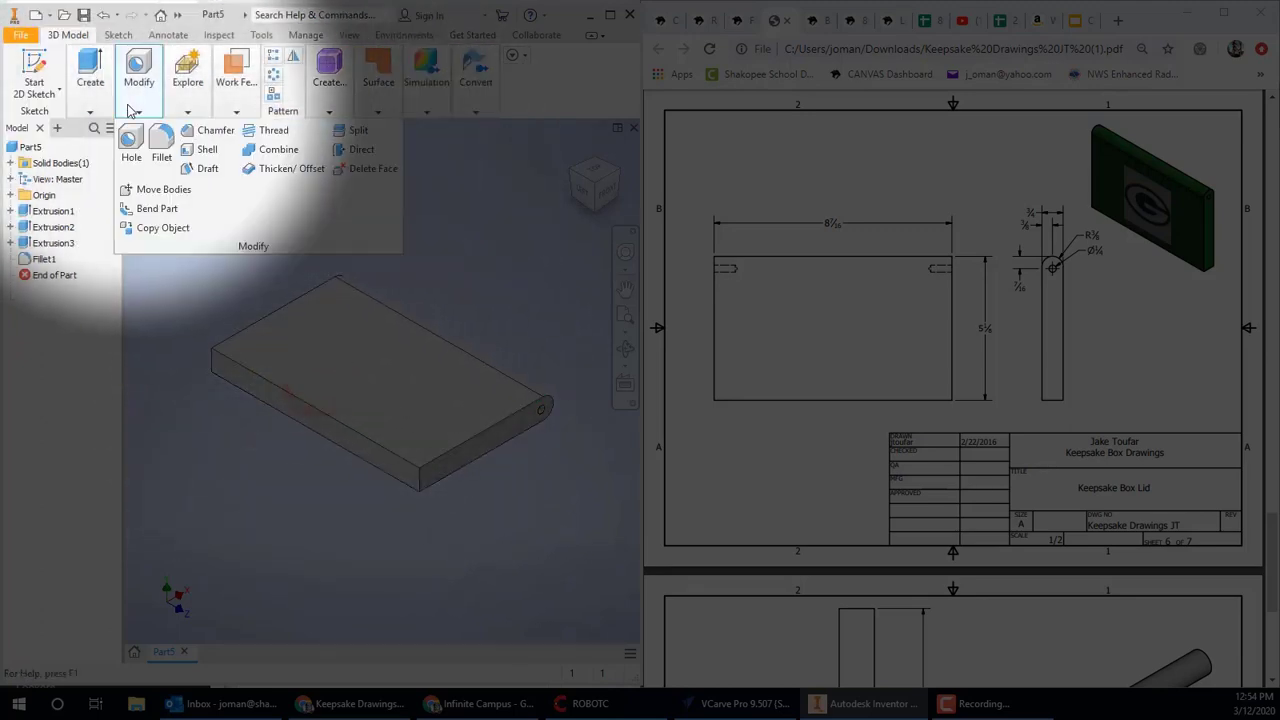
mouse_move(110, 112)
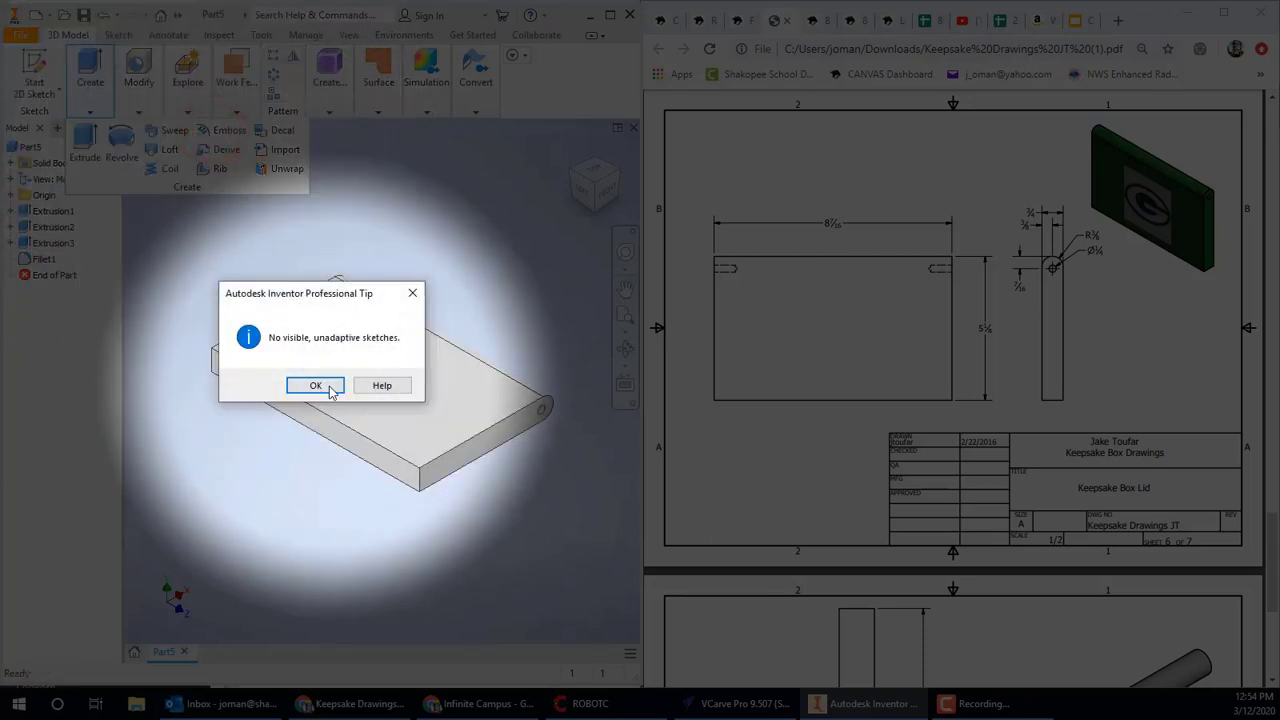
click(326, 383)
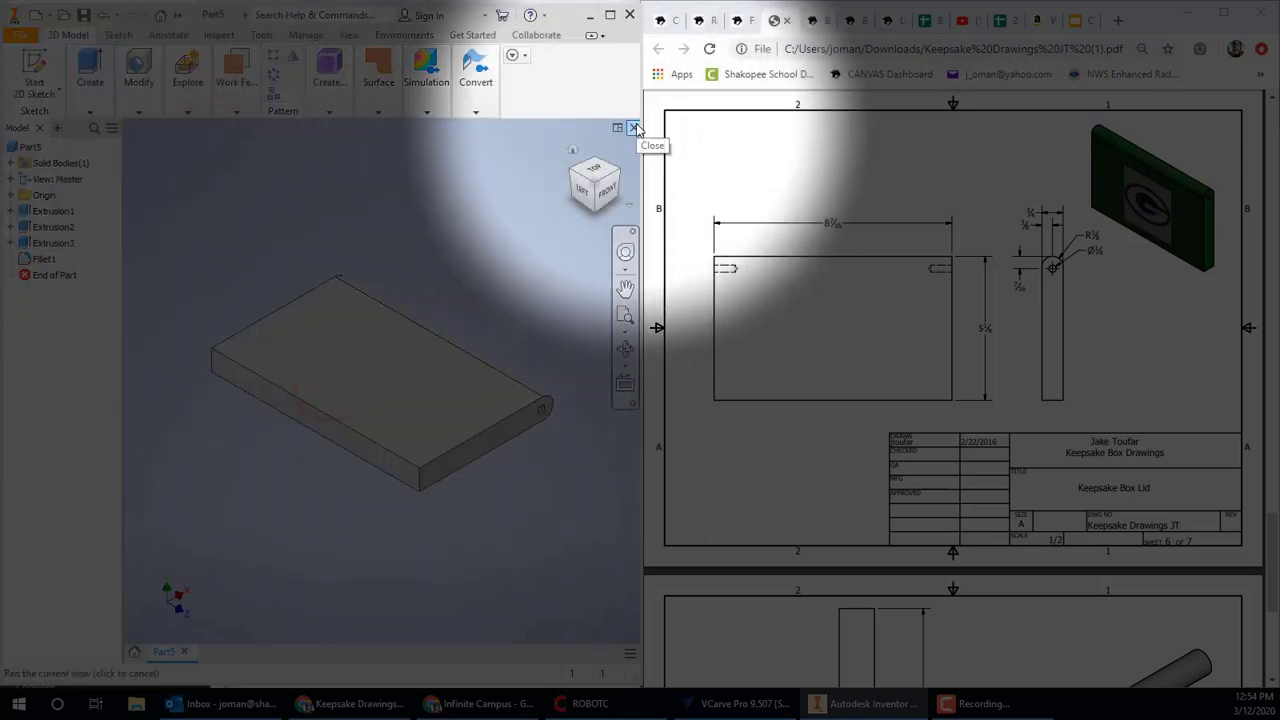
Save the lid part as Top Lid
click(20, 34)
click(60, 208)
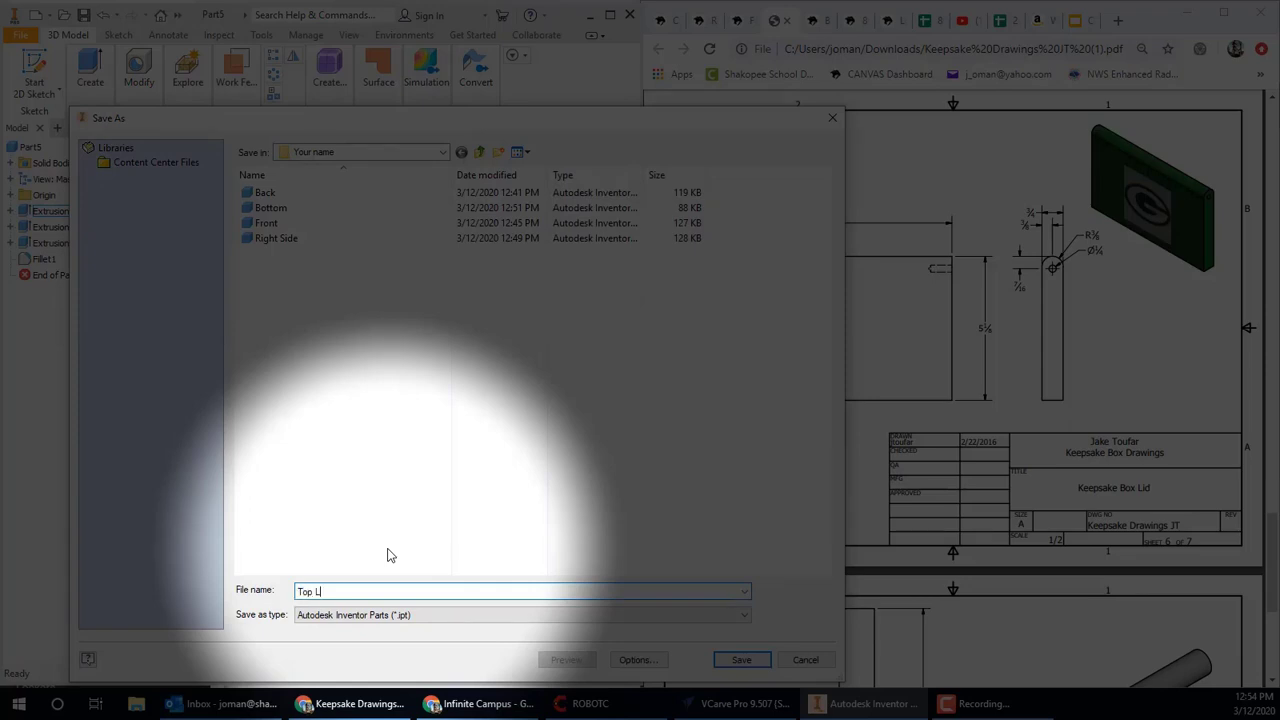
key(Return)
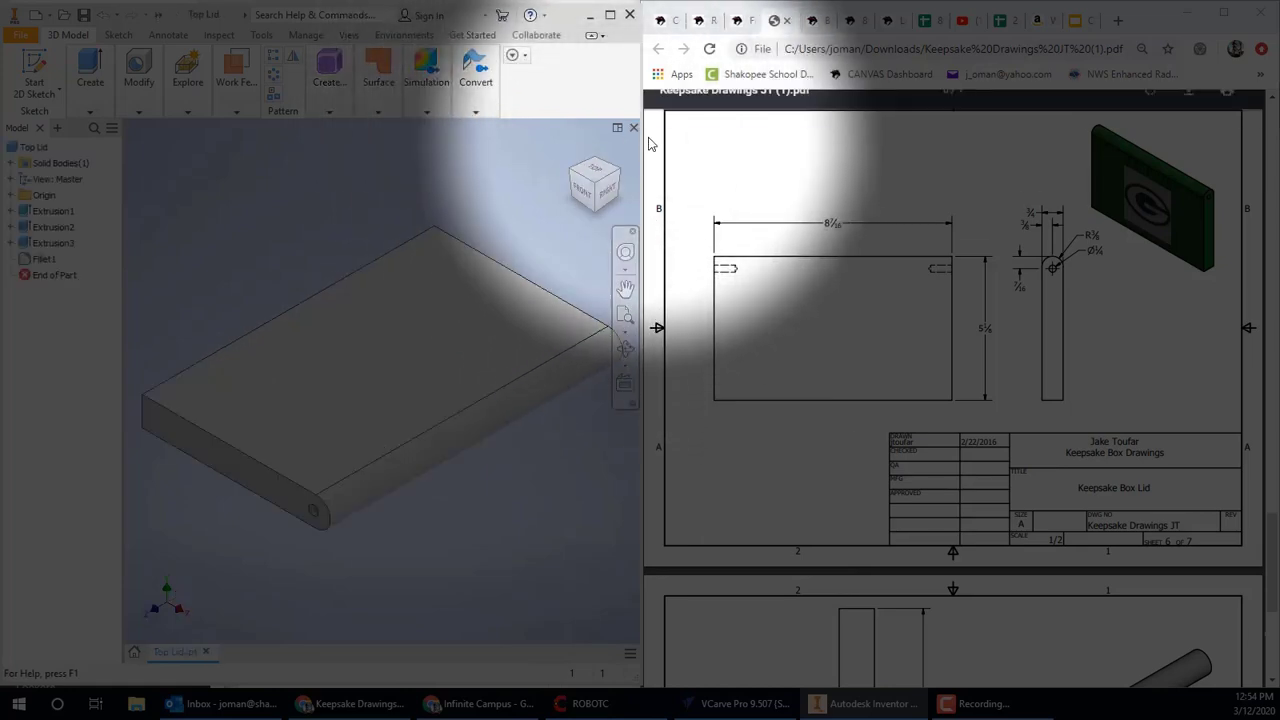
Close Top Lid, start a new part and sketch a 0.250 in circle at the XY origin
click(636, 129)
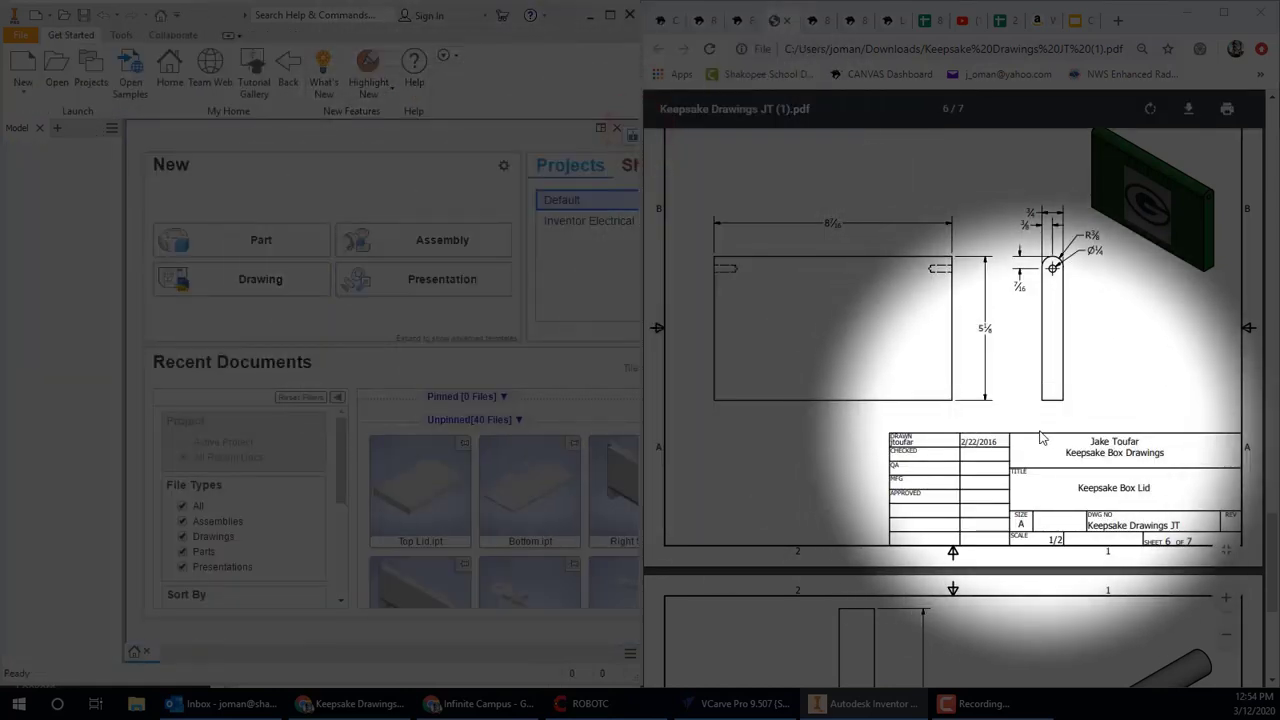
scroll(1040, 436, down, 4)
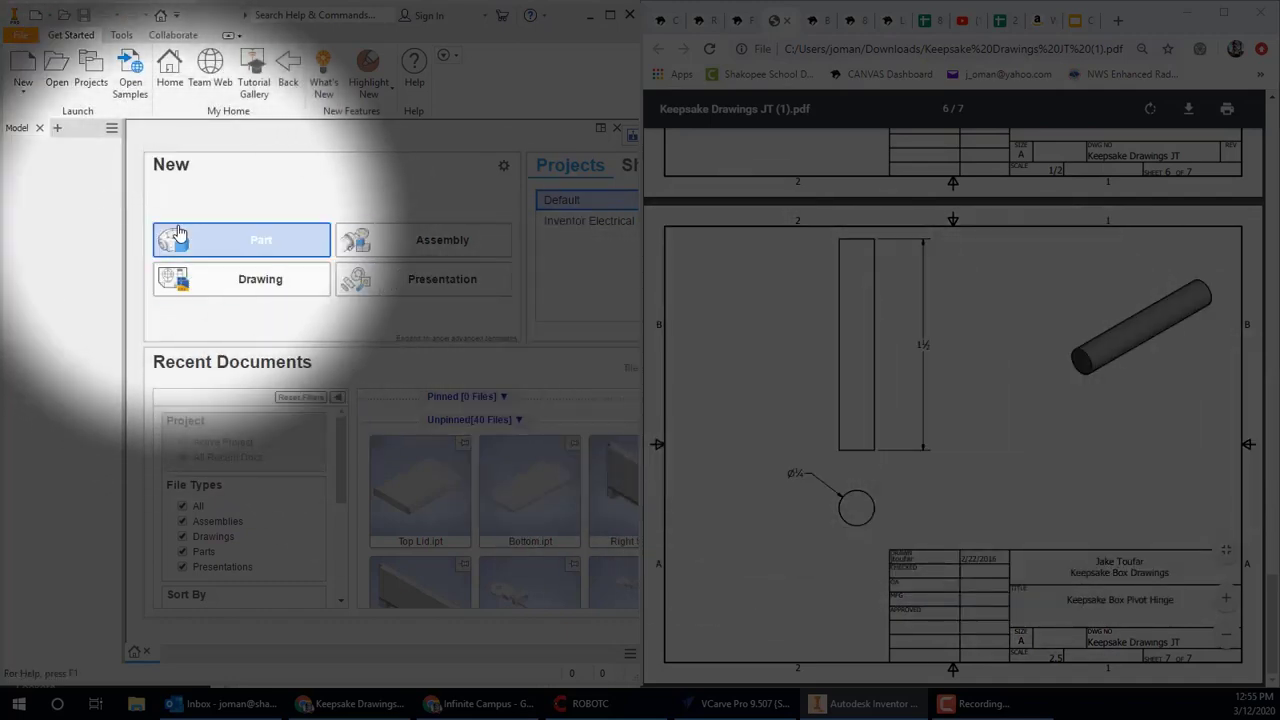
click(177, 226)
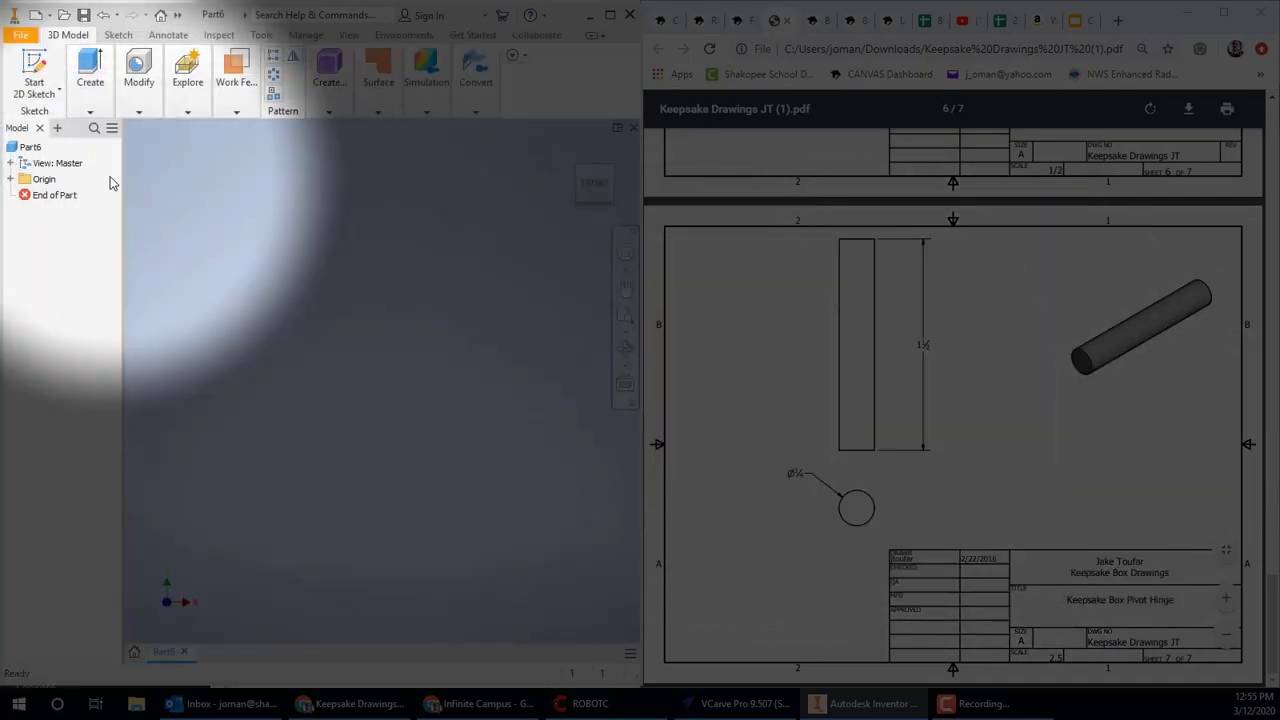
click(38, 70)
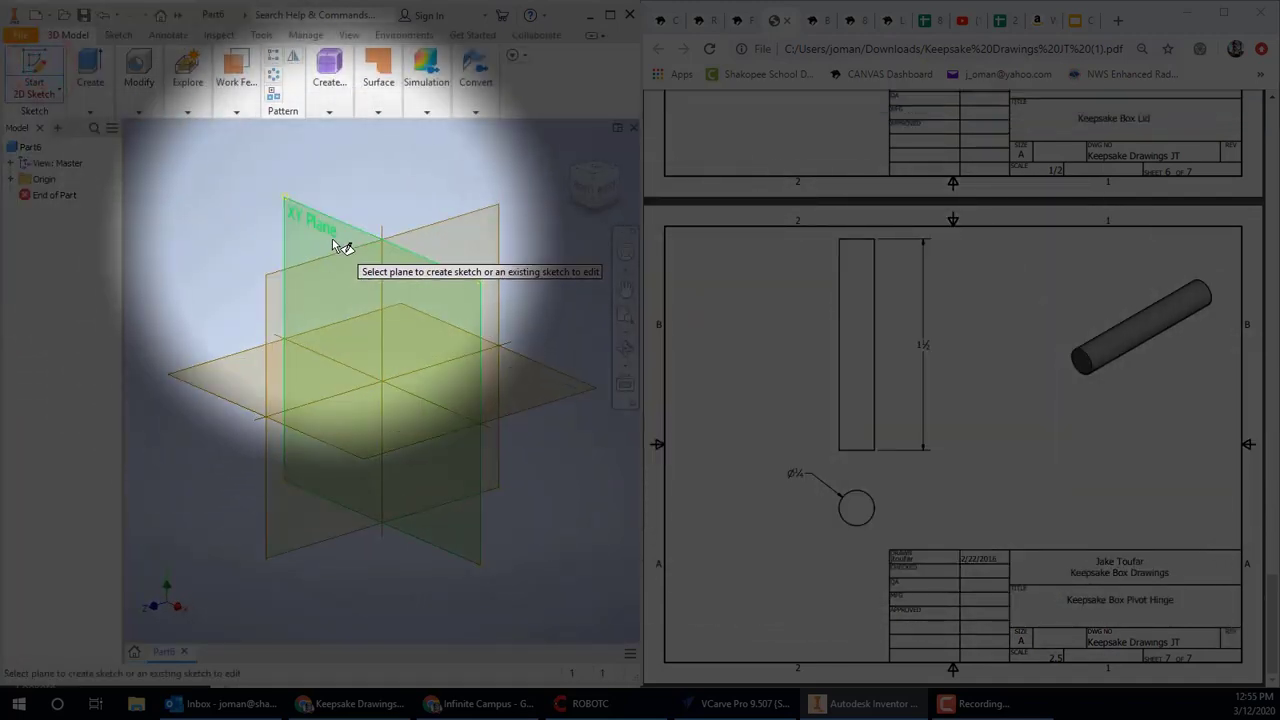
click(333, 243)
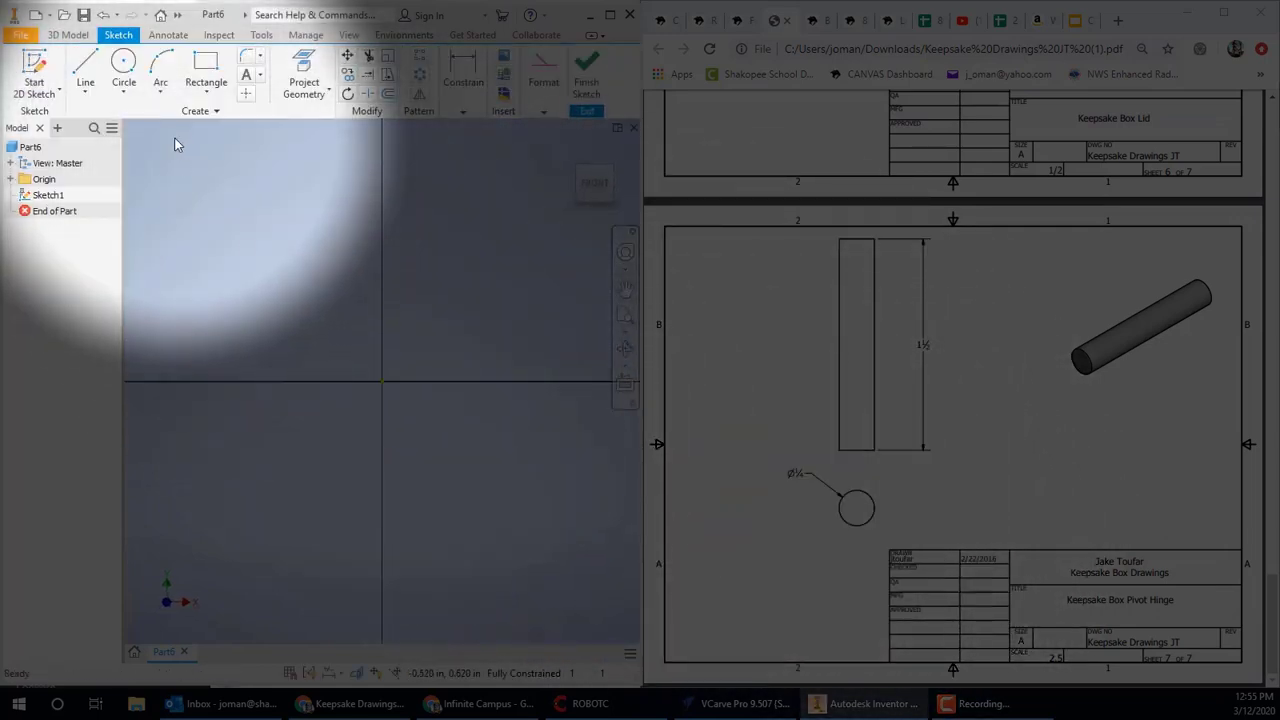
click(123, 65)
click(381, 381)
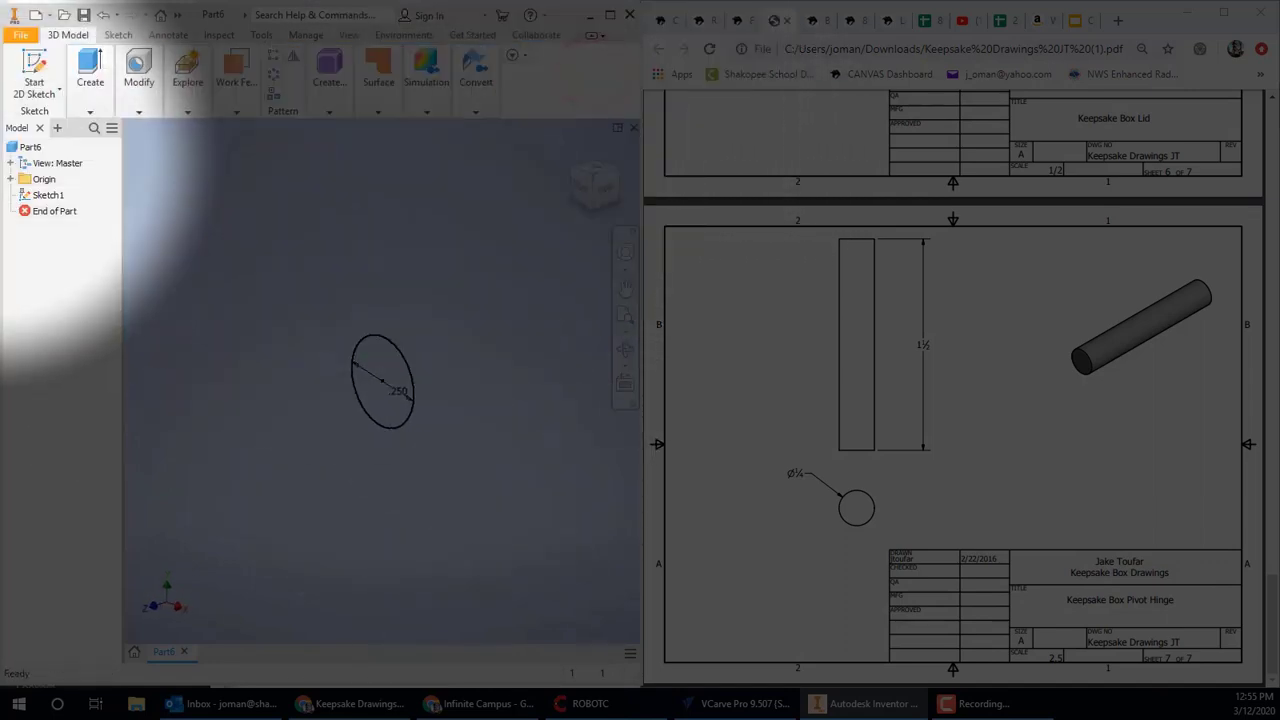
Extrude the circle 1.5 in into a solid pin
click(35, 65)
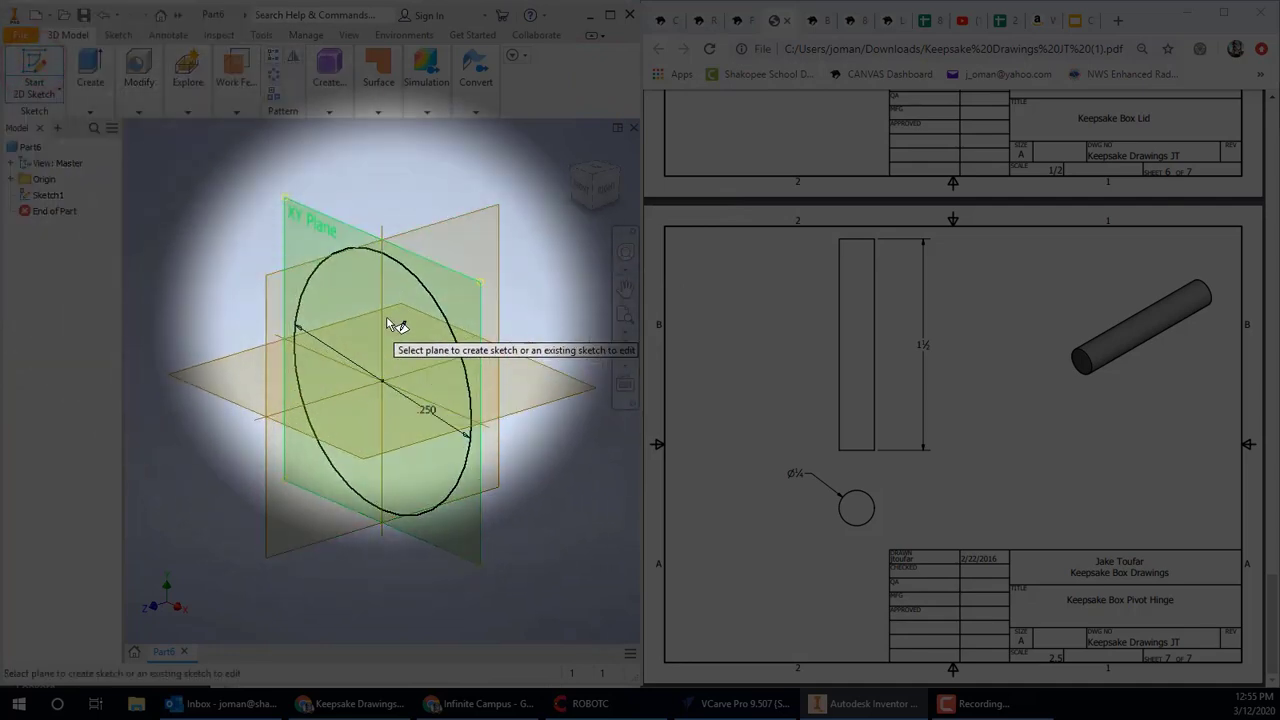
key(Escape)
click(85, 68)
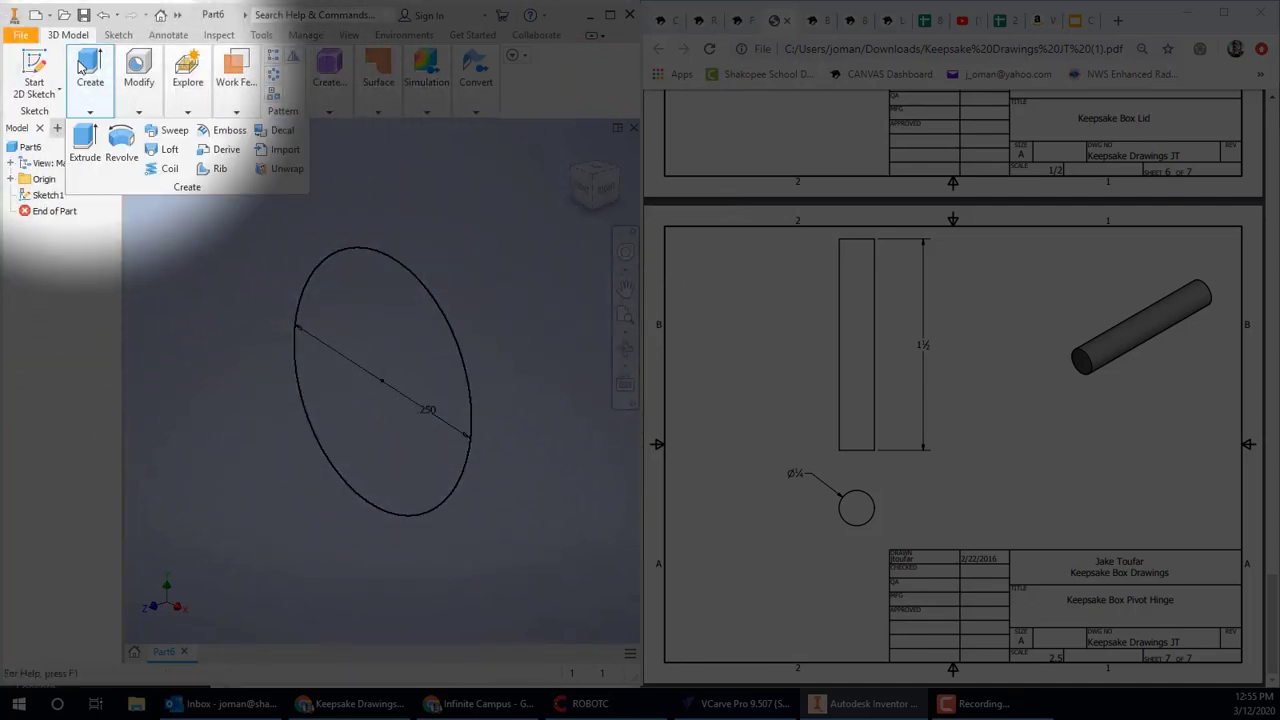
click(85, 140)
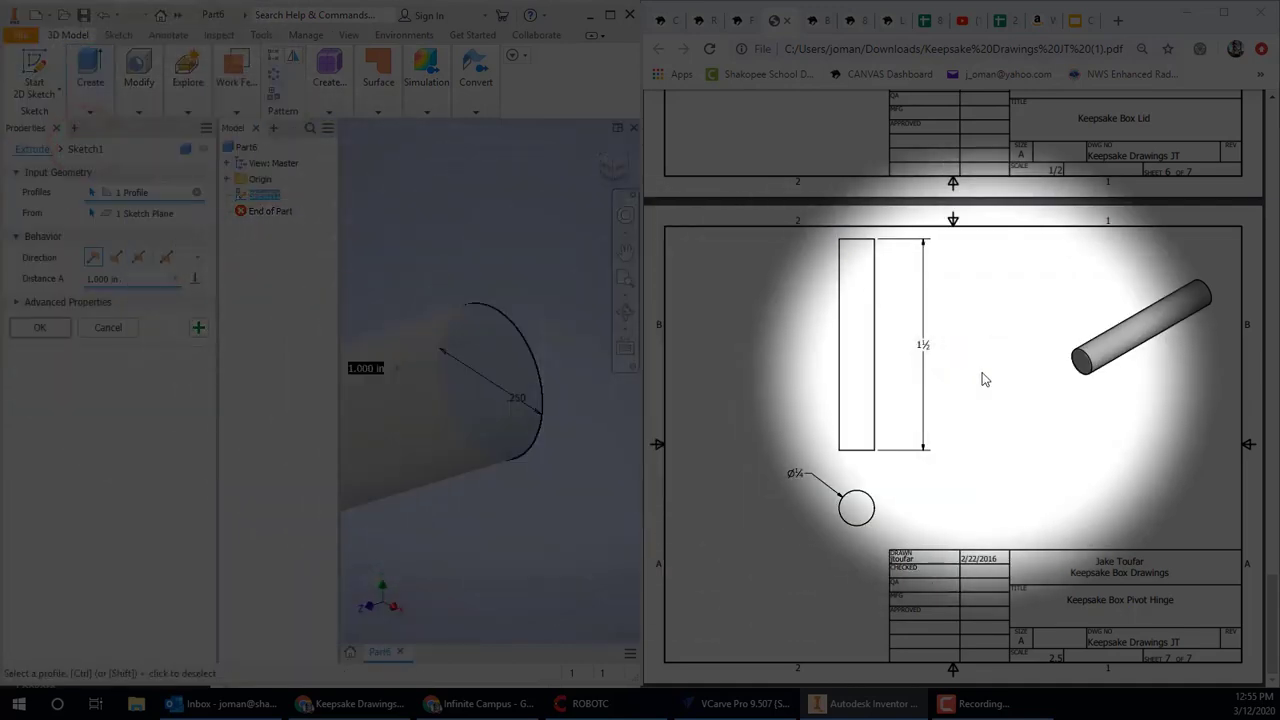
scroll(543, 380, up, 3)
scroll(549, 383, down, 4)
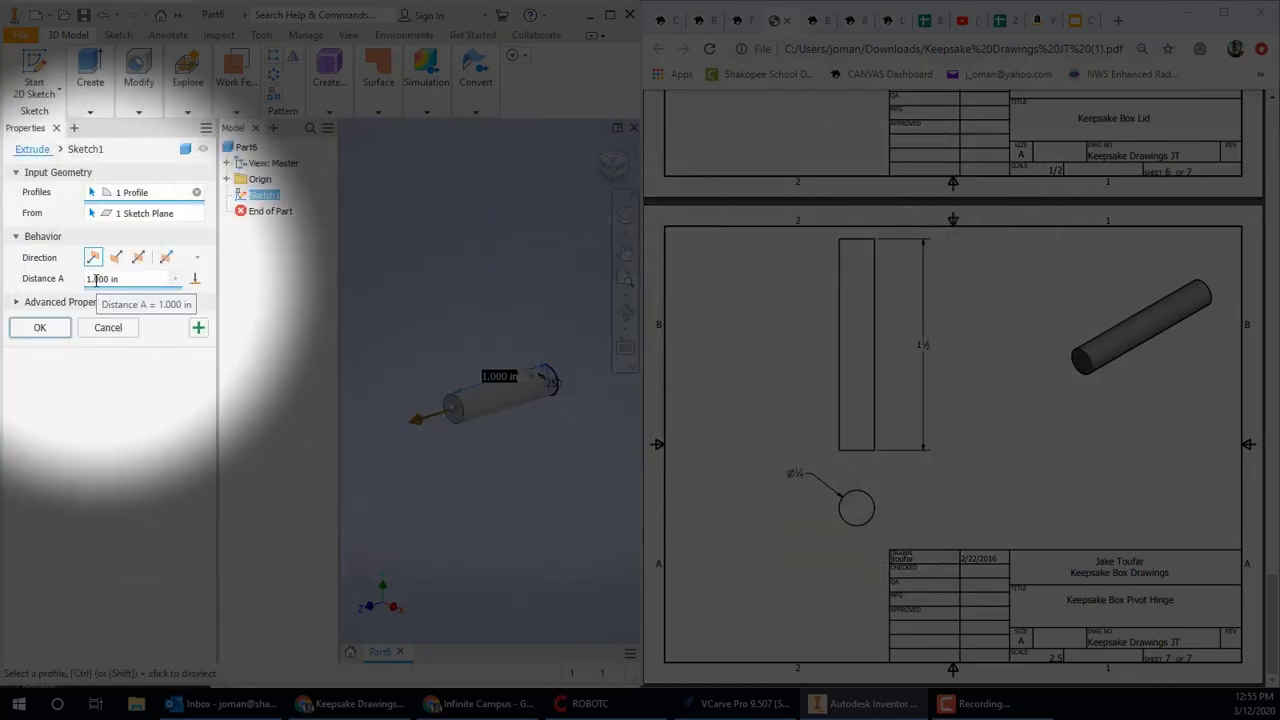
click(95, 279)
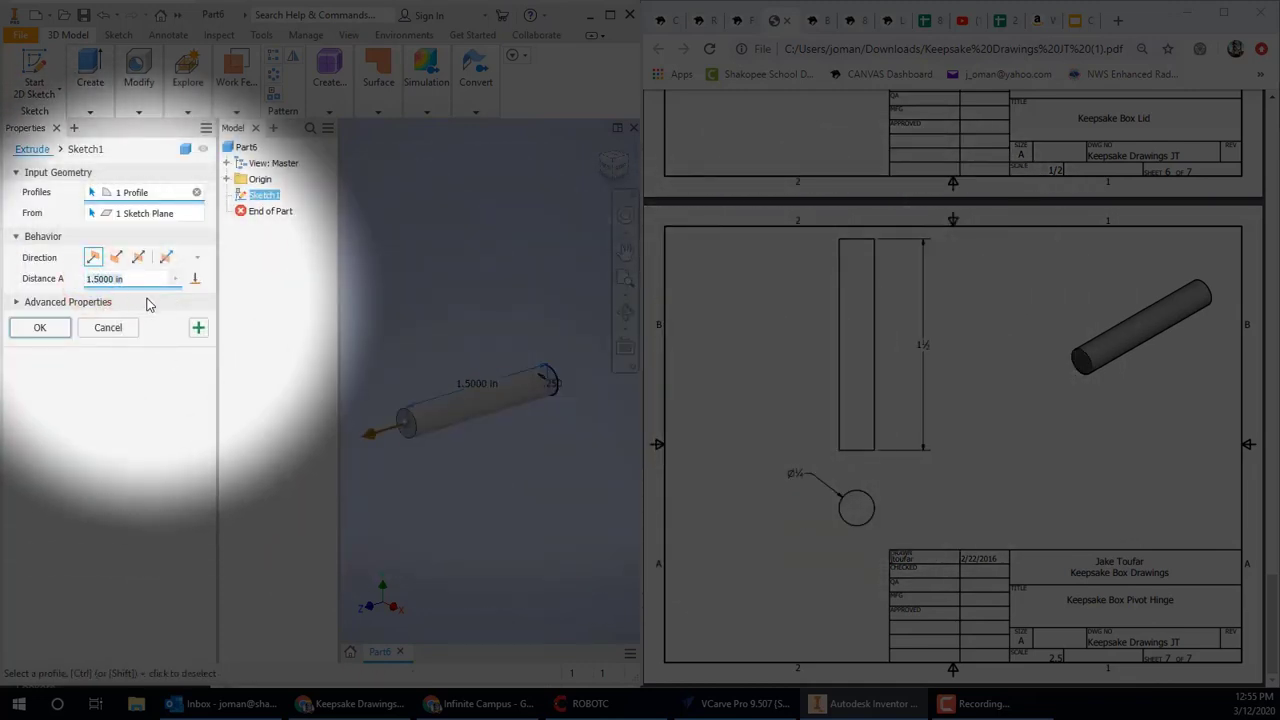
click(48, 328)
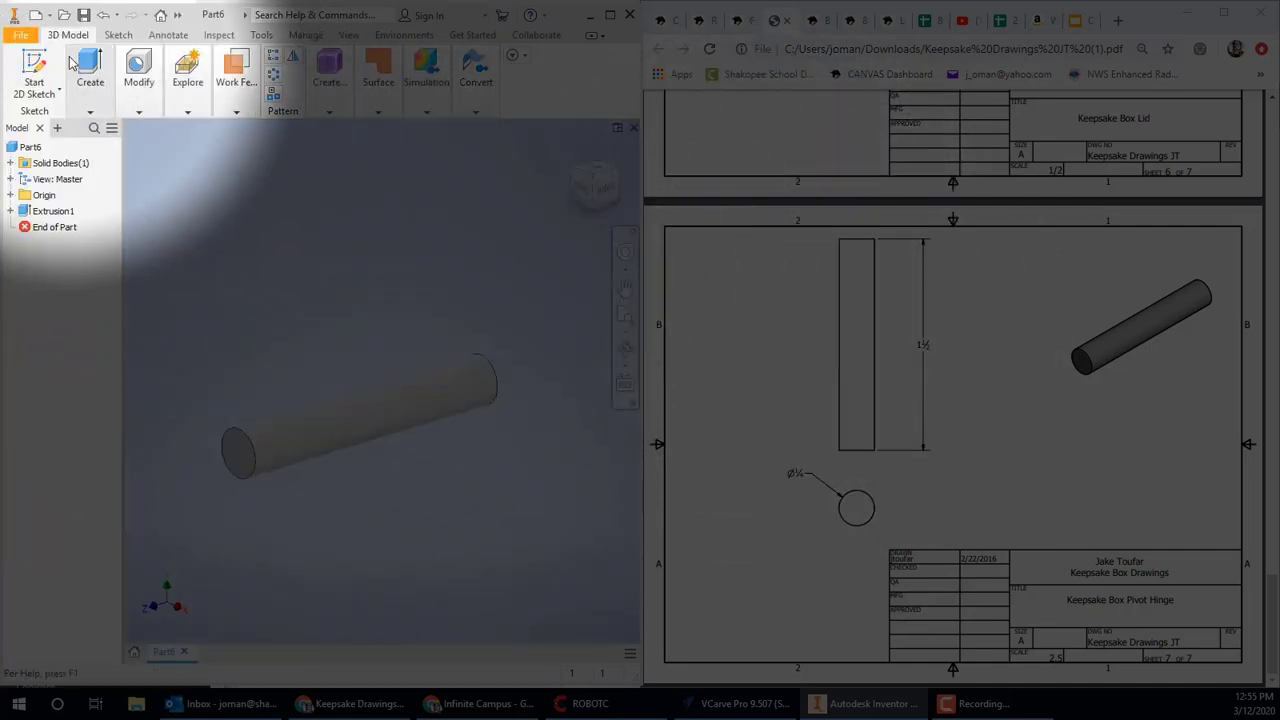
click(90, 68)
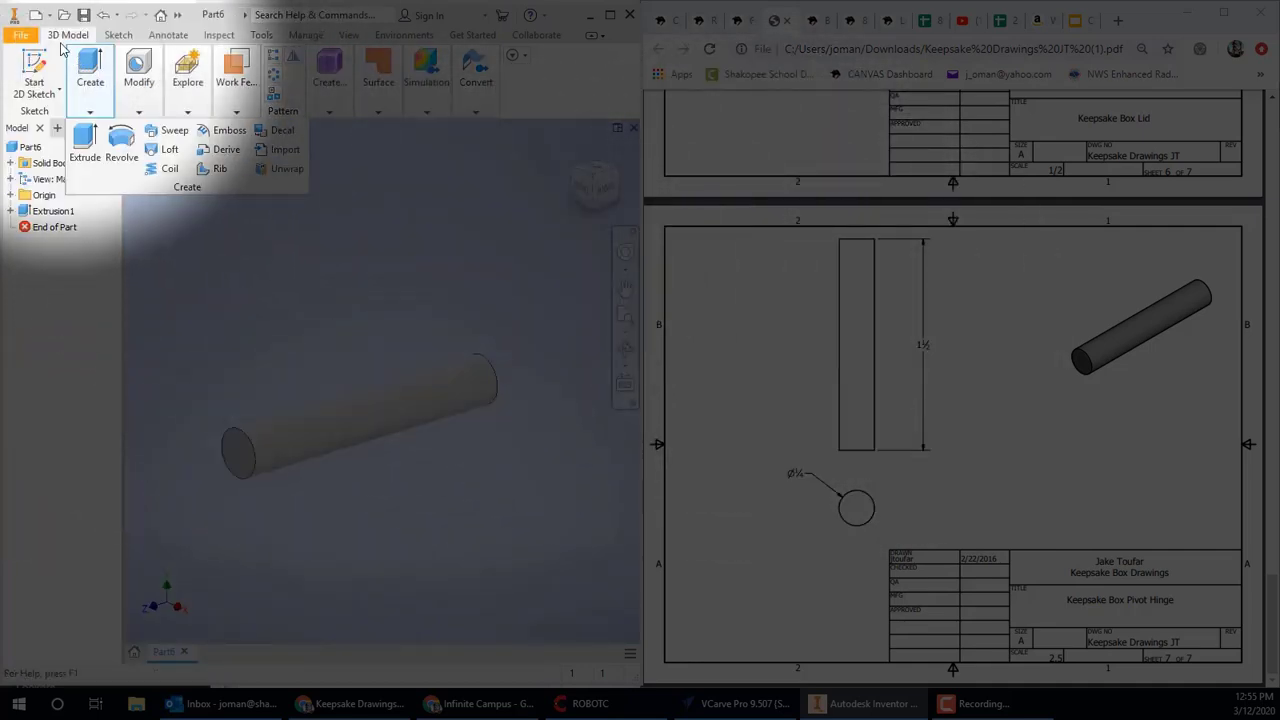
Save the pin part under the name Peg
click(20, 35)
click(75, 207)
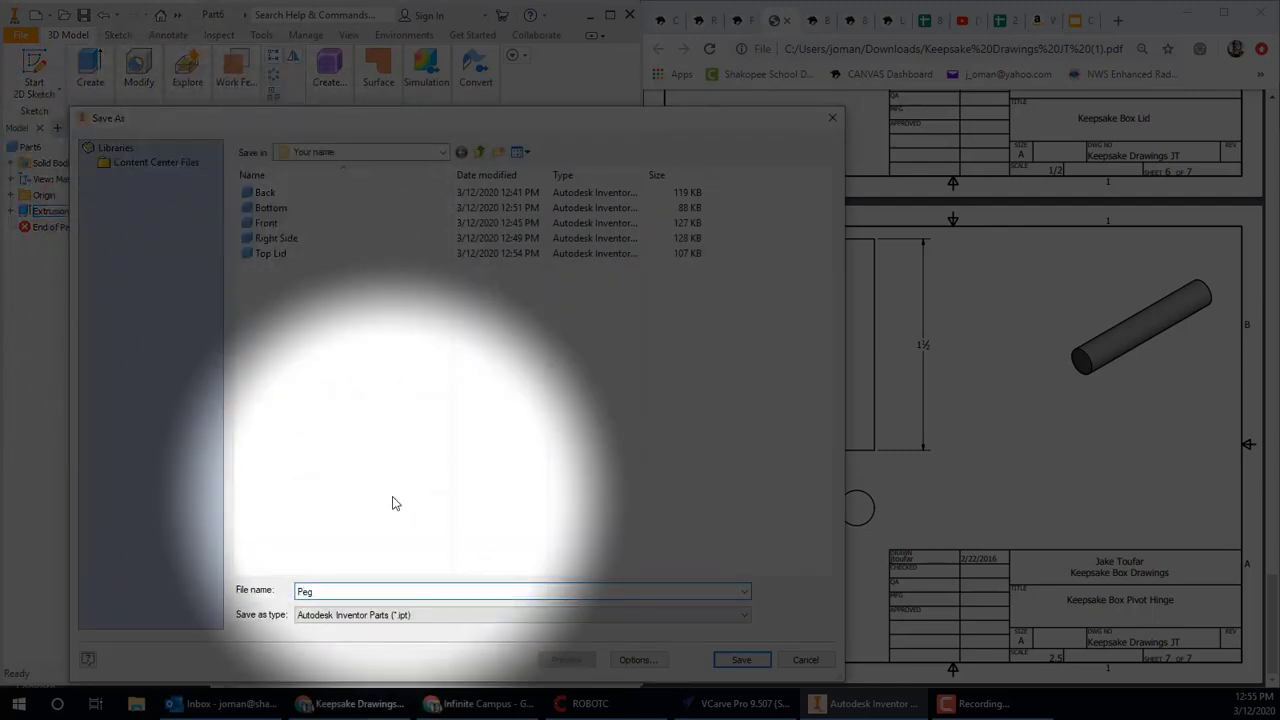
key(Return)
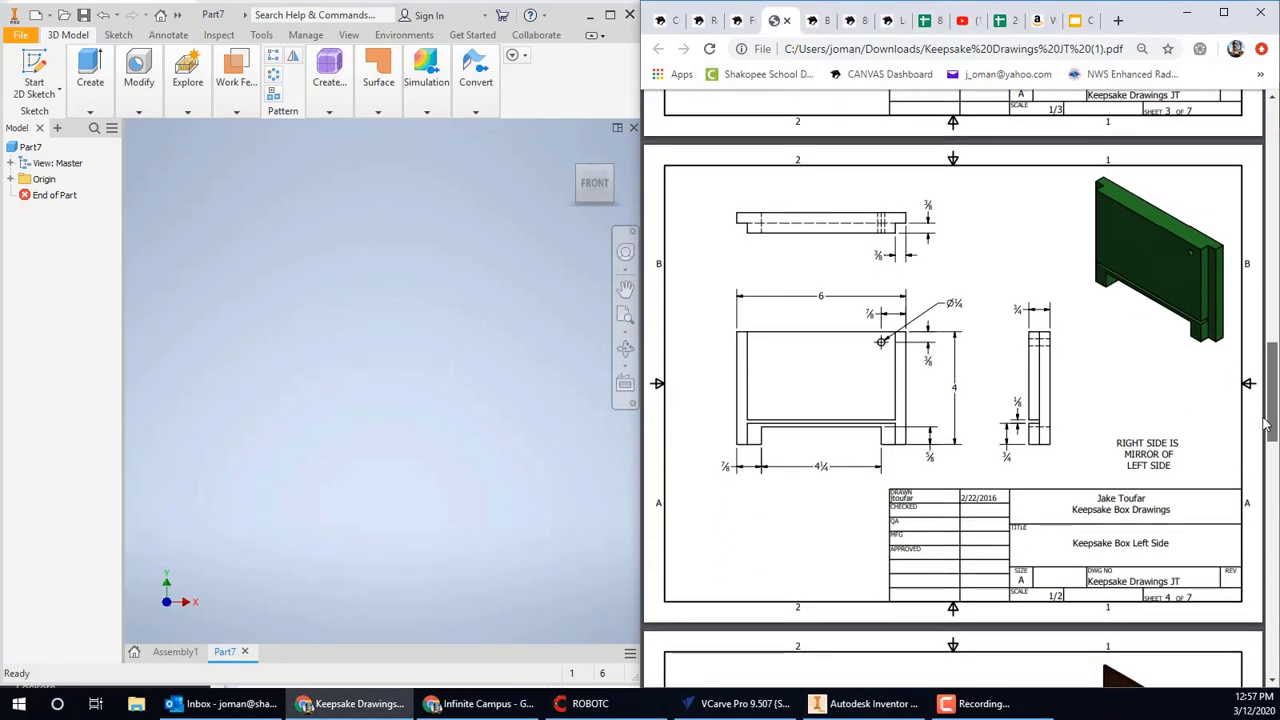
scroll(1215, 425, down, 2)
scroll(1185, 390, up, 2)
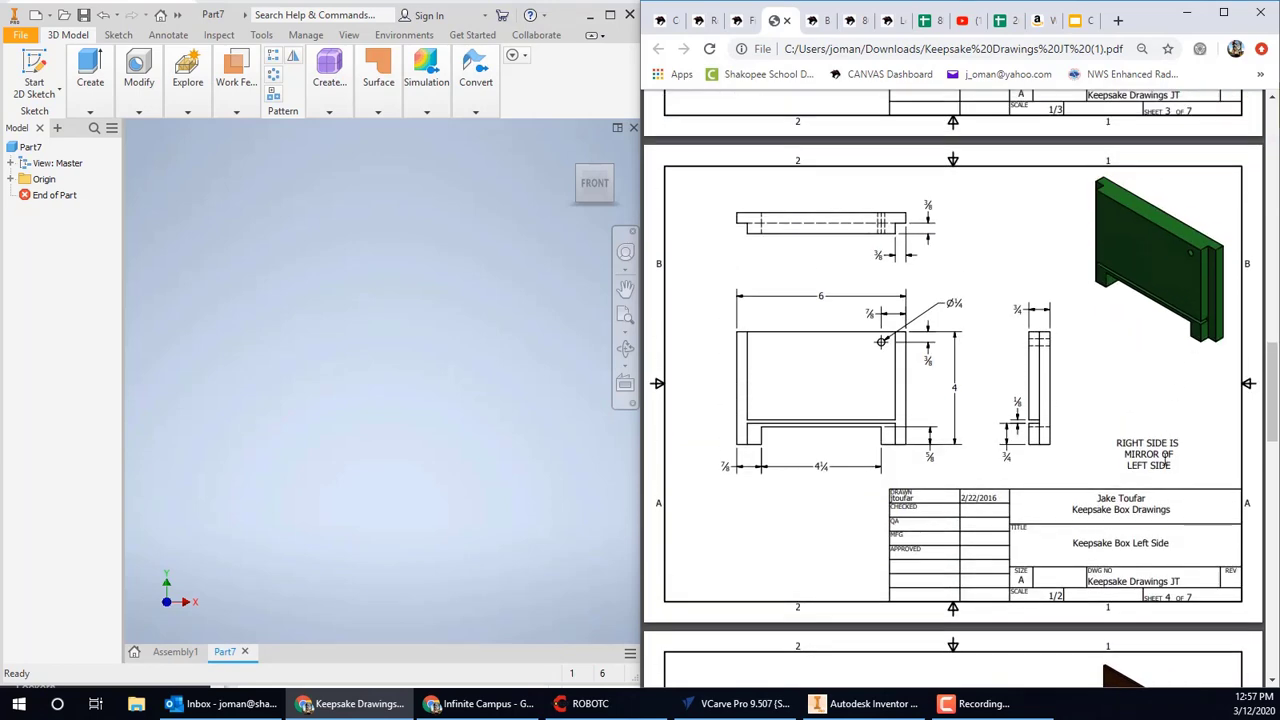
Sketch a 6 by 4 in outline rectangle on the XY plane
click(35, 66)
click(330, 232)
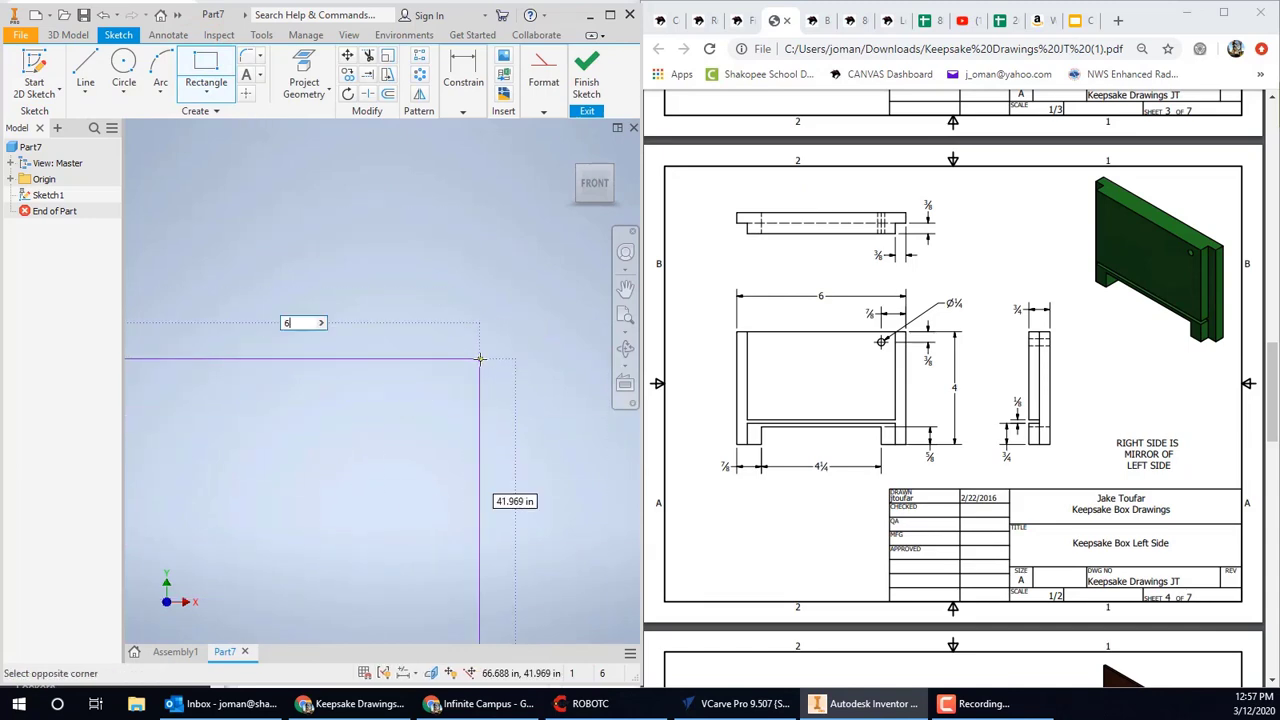
key(Tab)
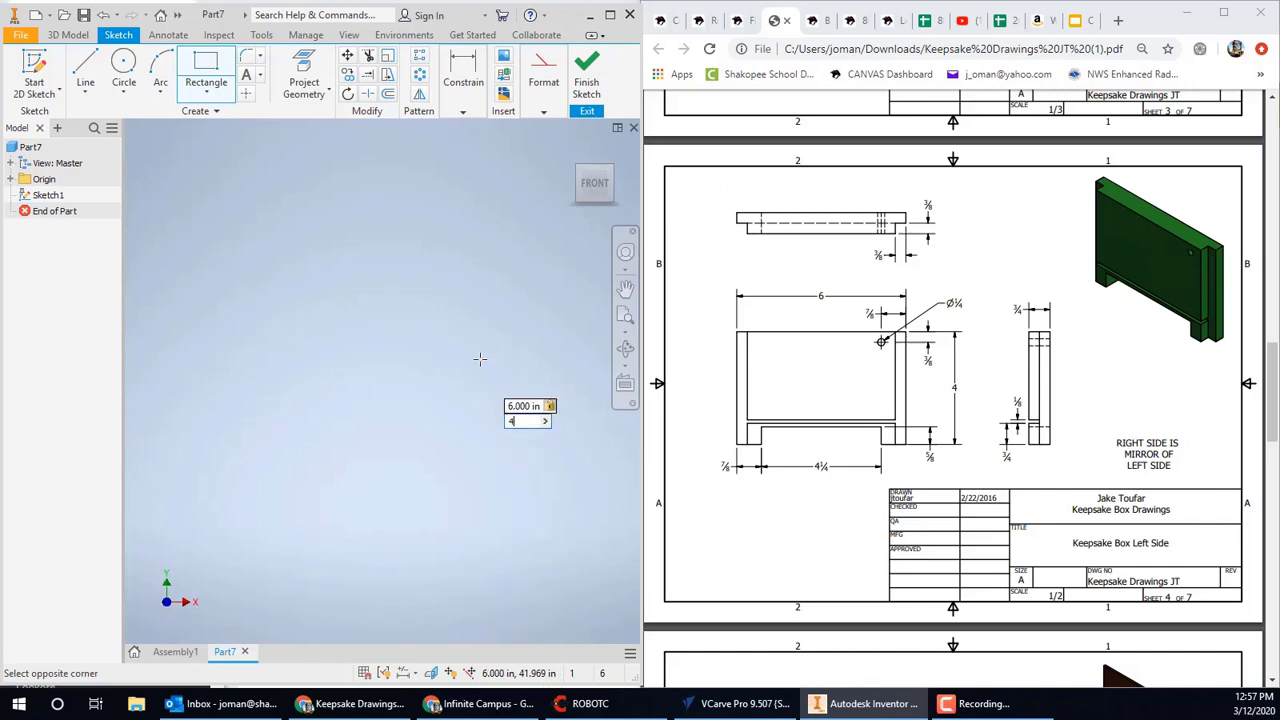
text(4)
key(Return)
scroll(290, 465, down, 5)
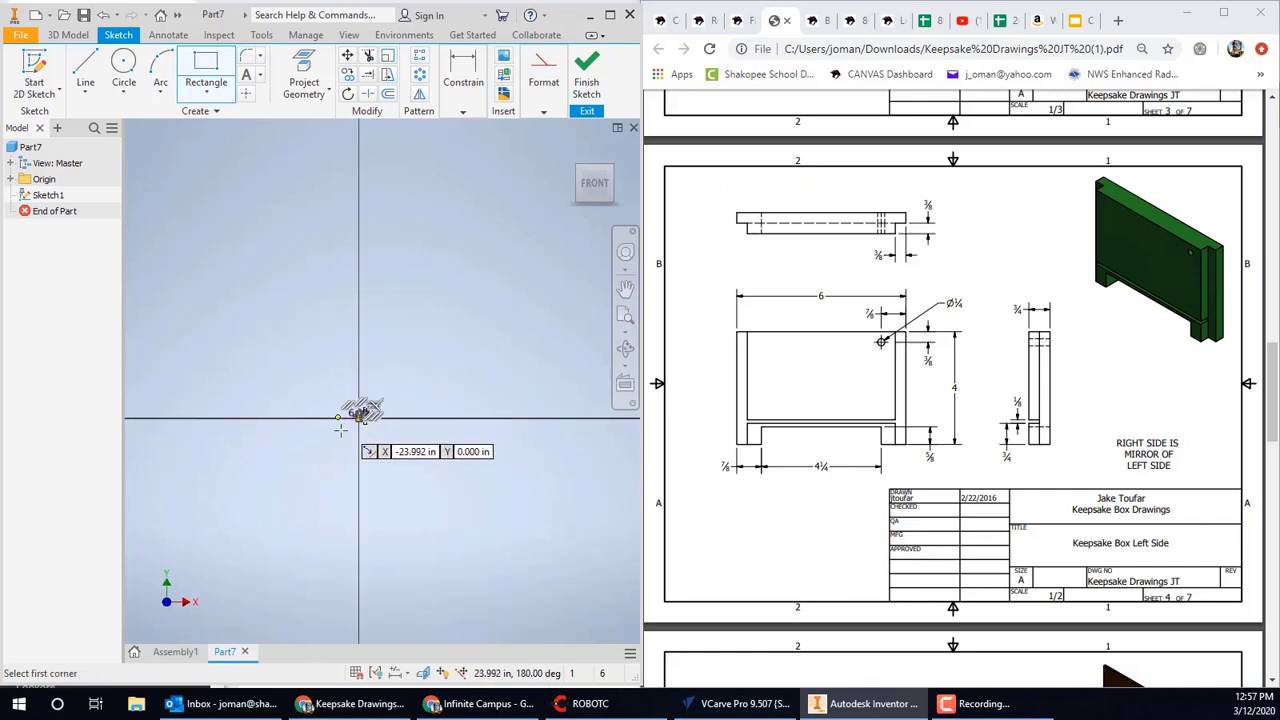
scroll(372, 414, up, 5)
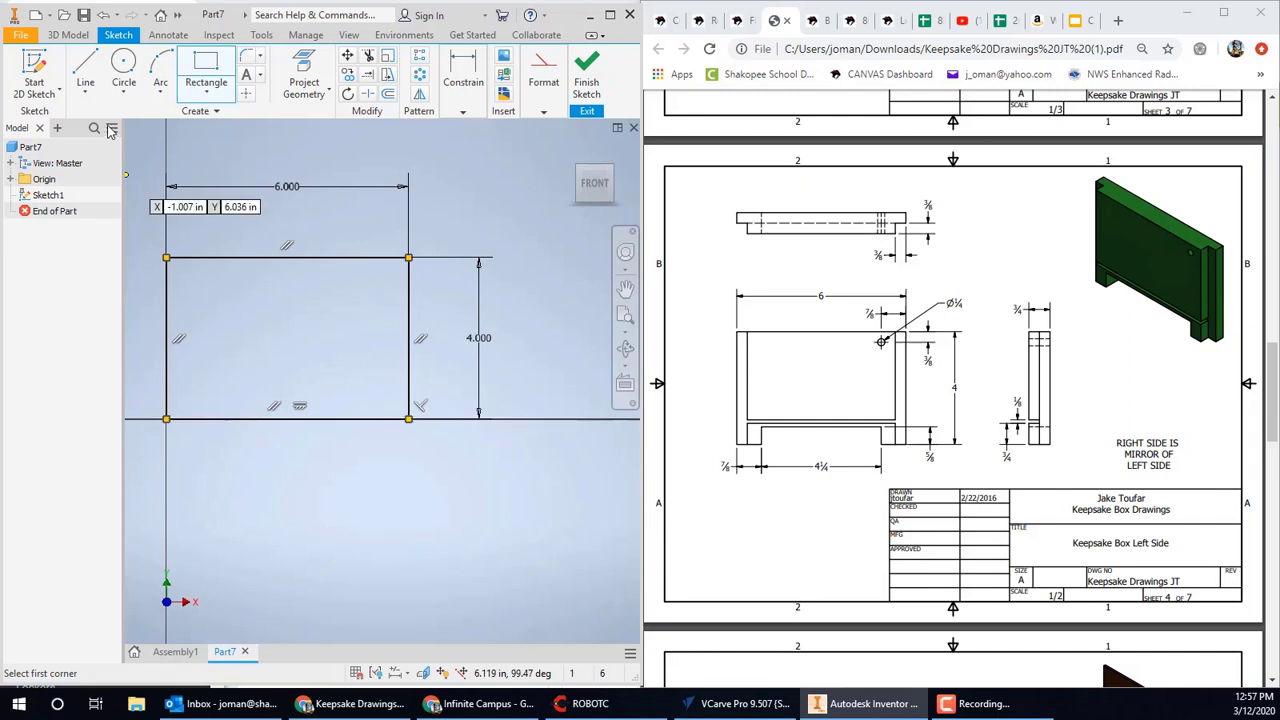
Add a 3.750 by .625 in notch rectangle on the bottom edge
click(206, 70)
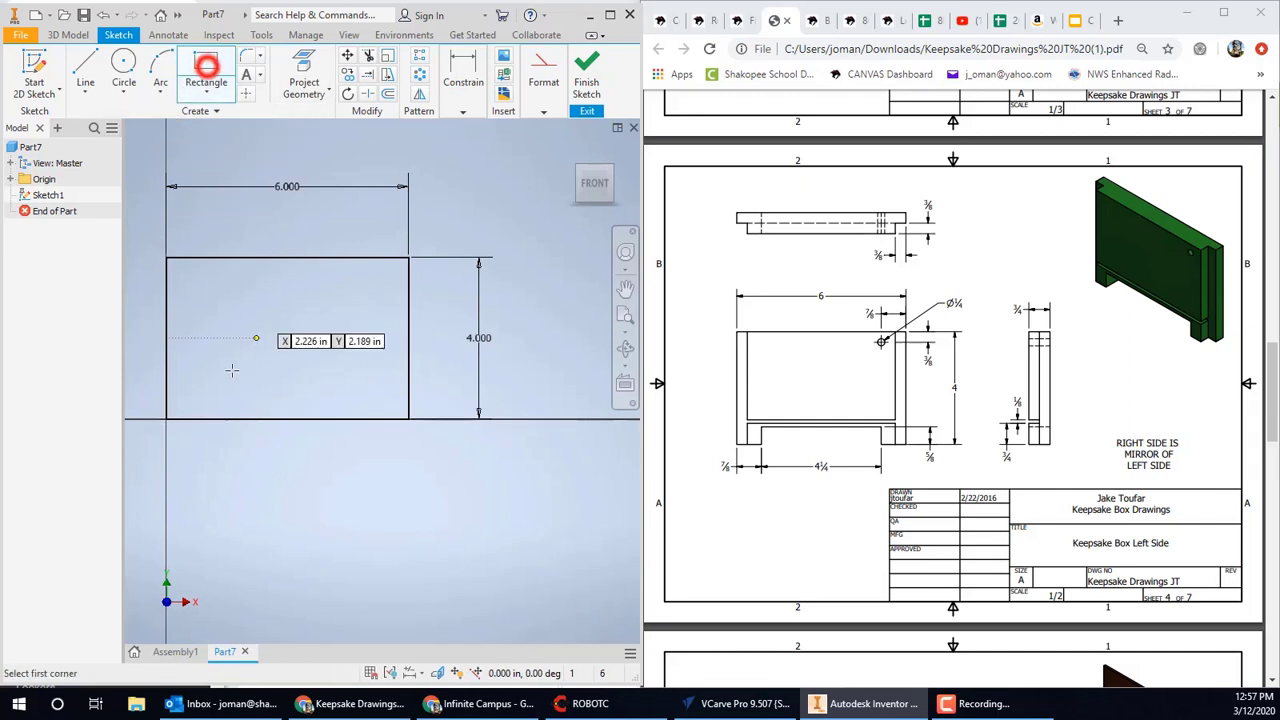
click(215, 418)
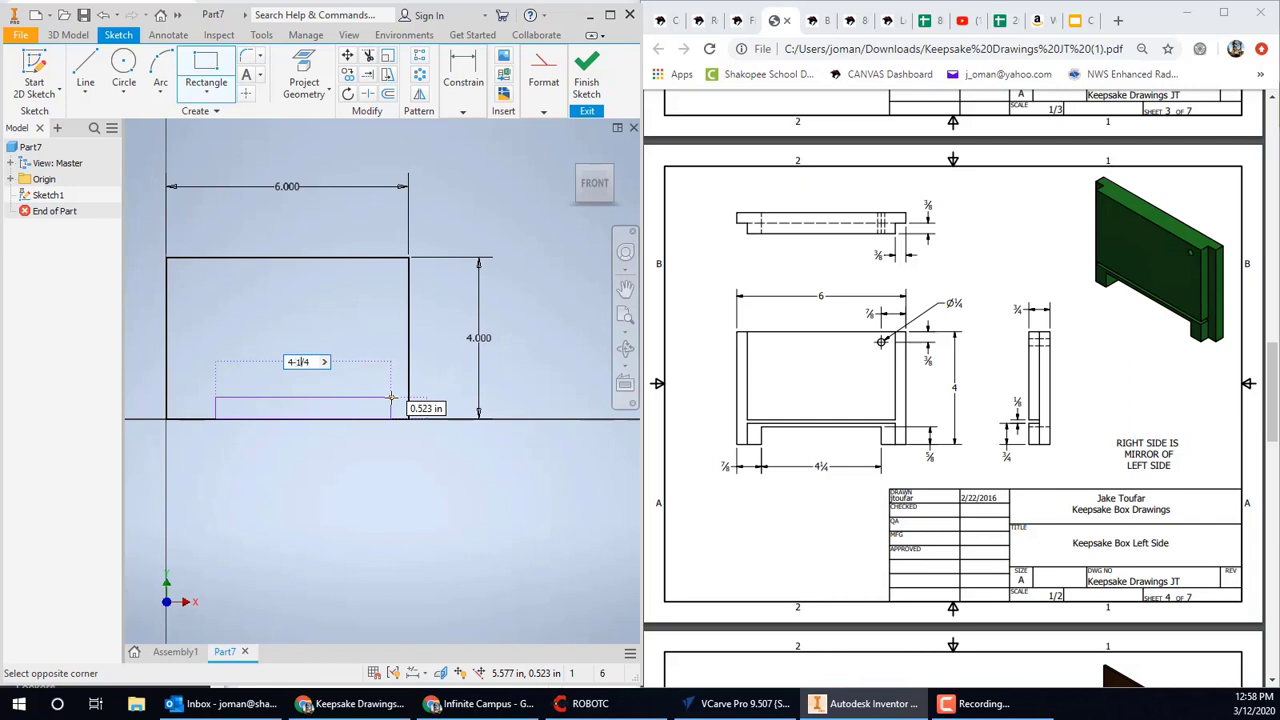
key(Tab)
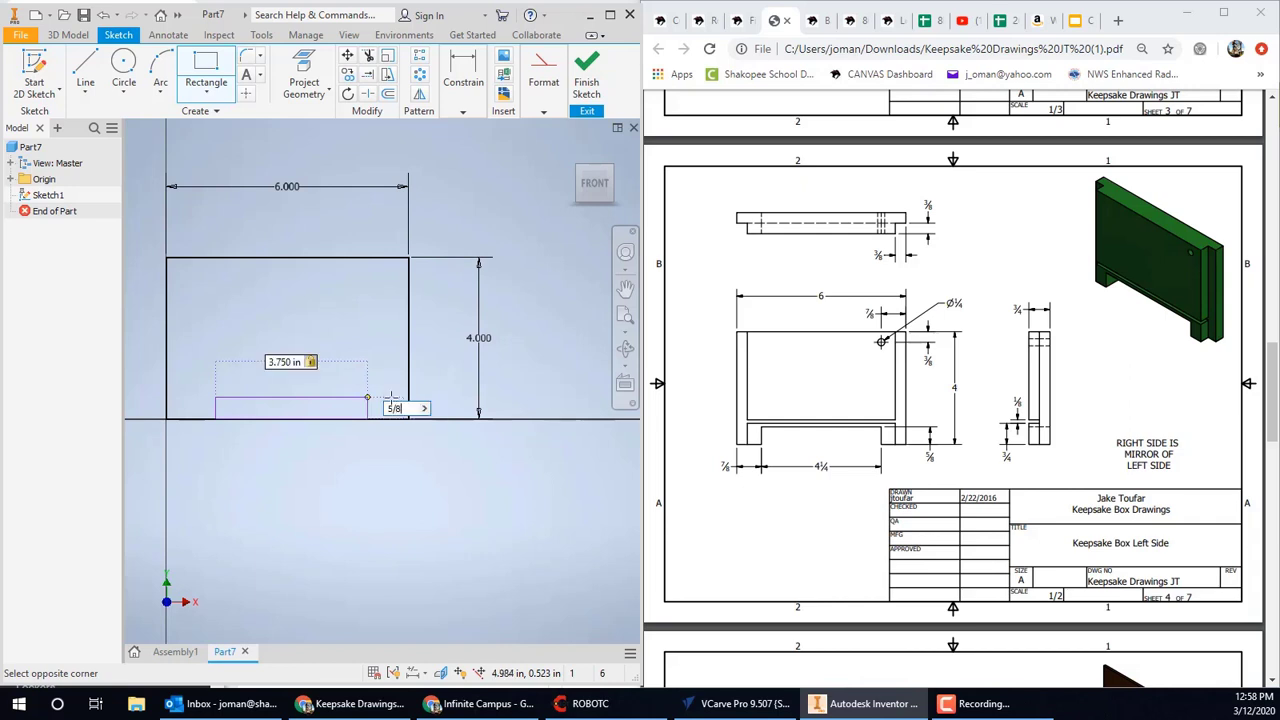
key(Return)
Dimension the notch 7/8 in from the left edge and finish the sketch
mouse_move(449, 80)
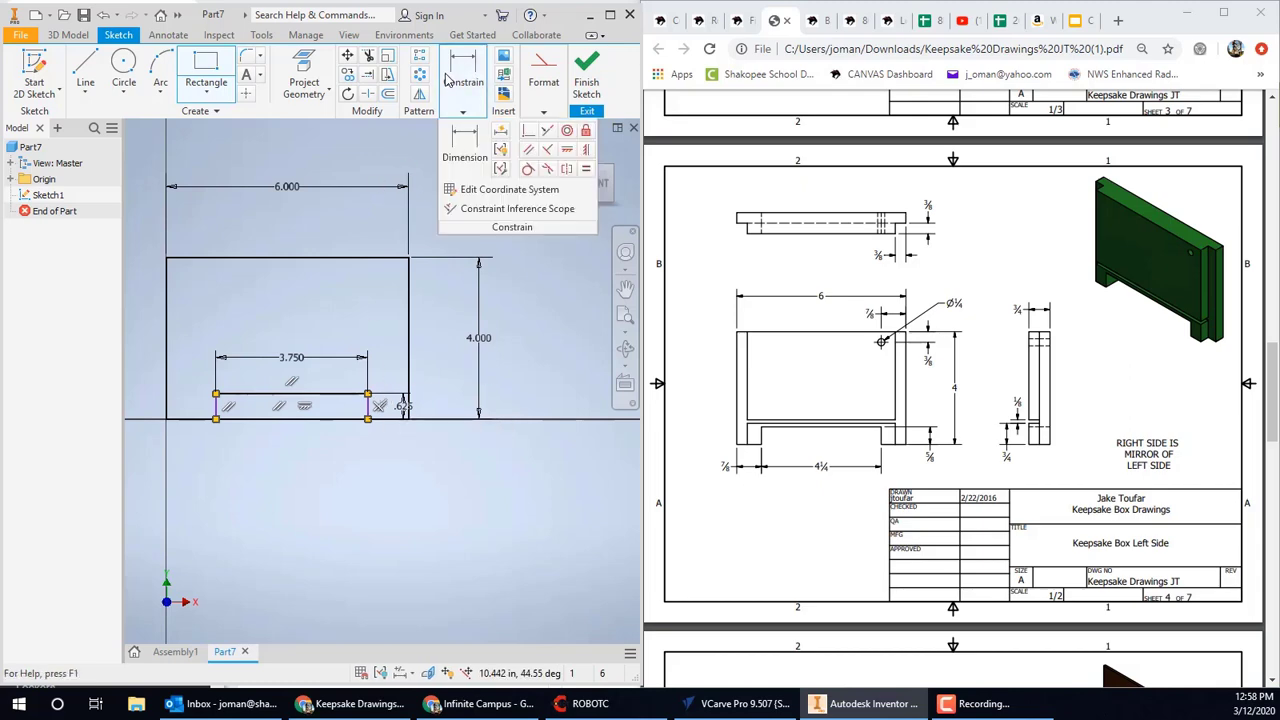
click(466, 138)
click(168, 403)
click(215, 404)
click(196, 450)
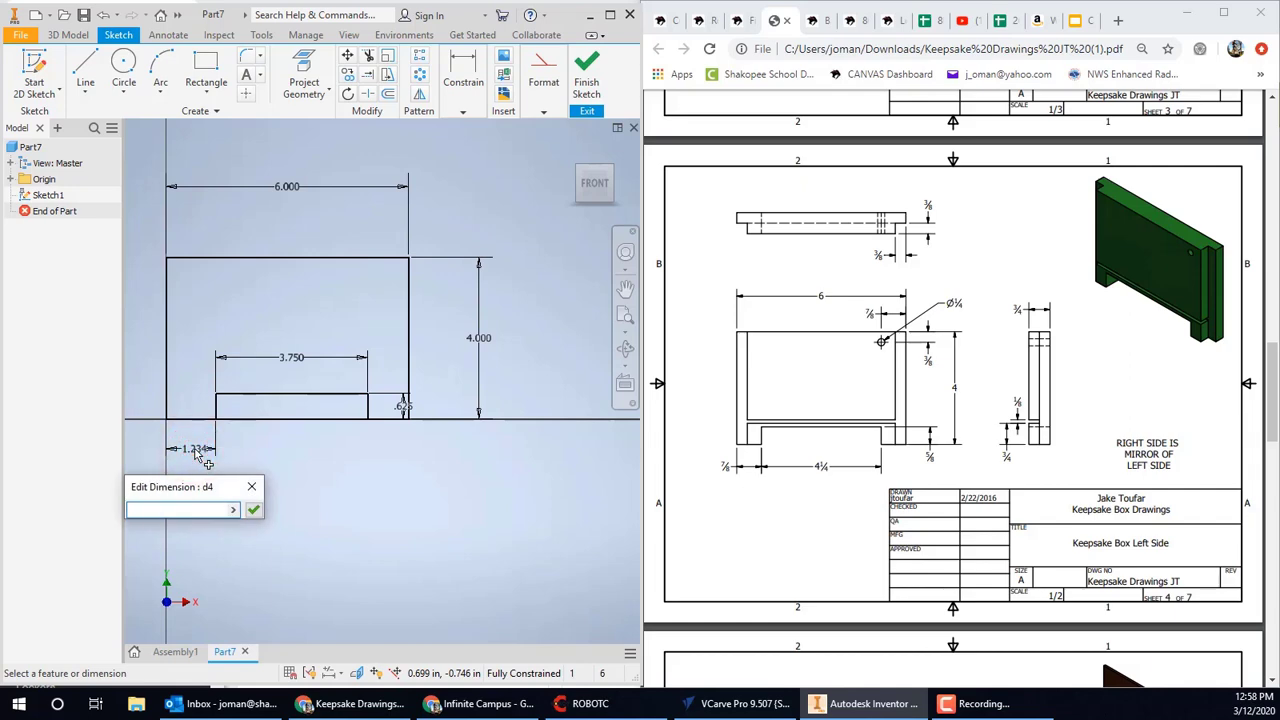
text(7/8)
key(Return)
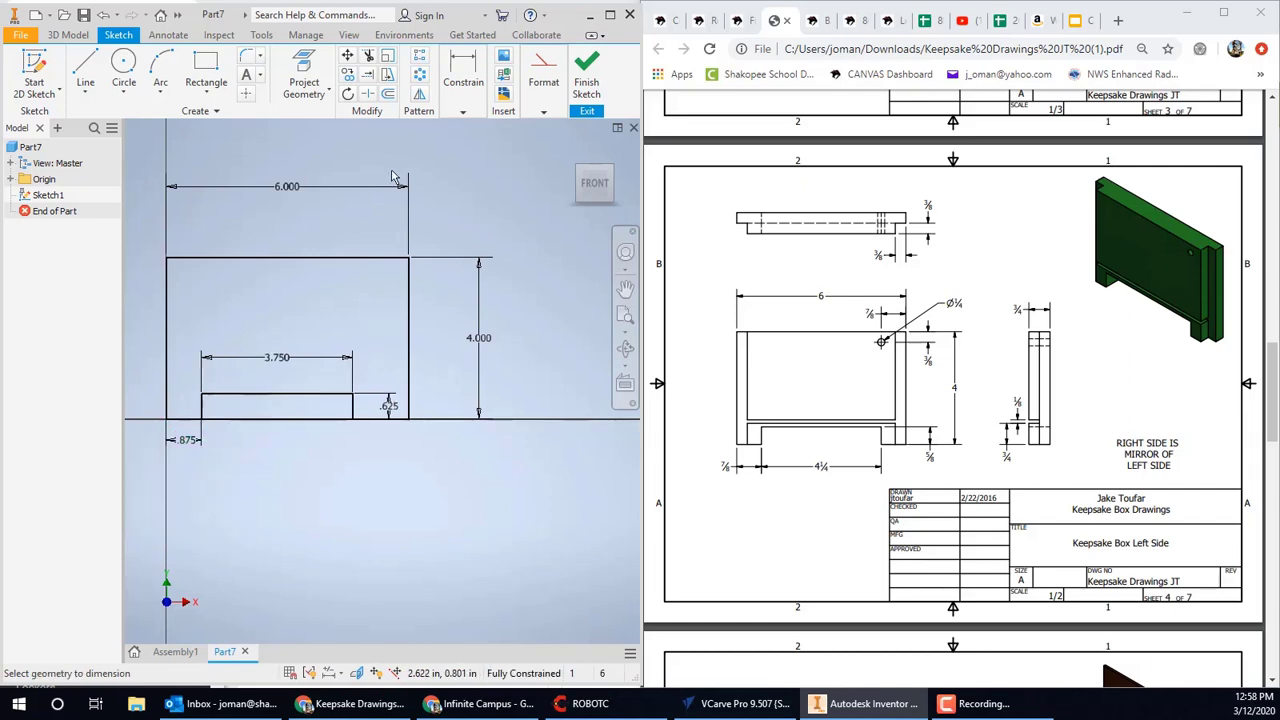
click(581, 87)
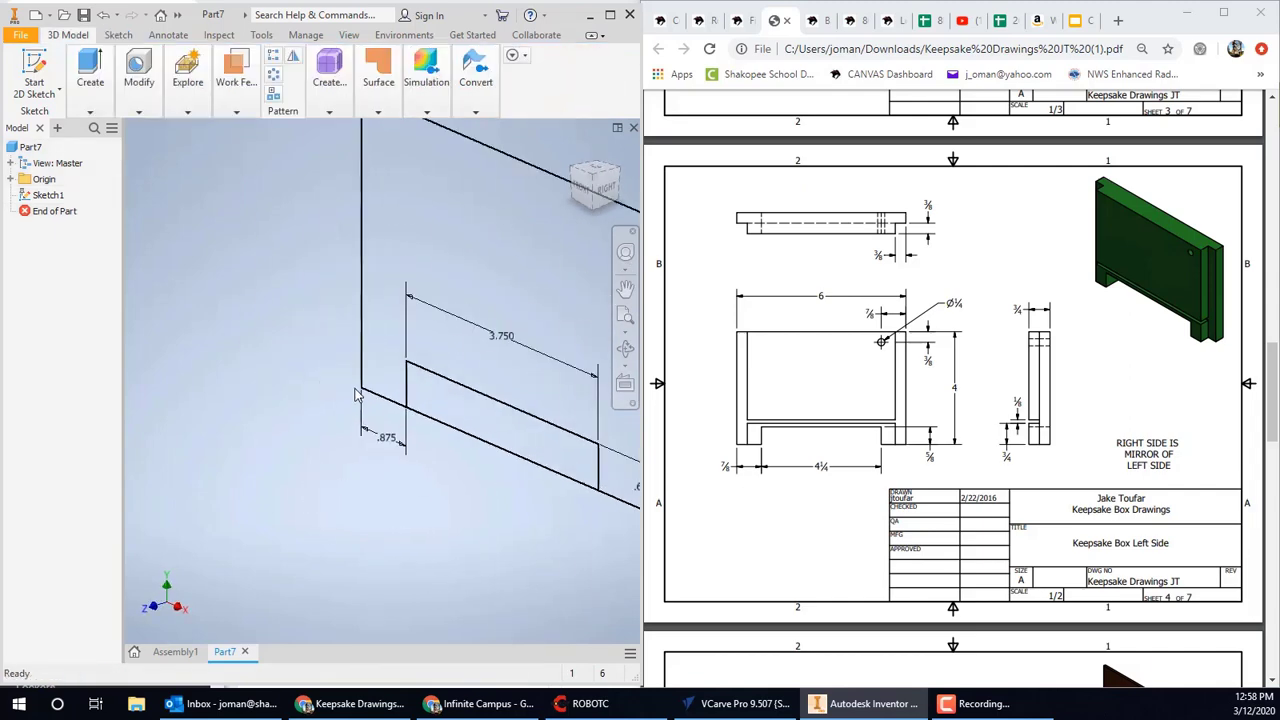
Extrude the notched profile 3/4 in and start a sketch on the panel's front face
middle_drag(340, 362, 327, 362)
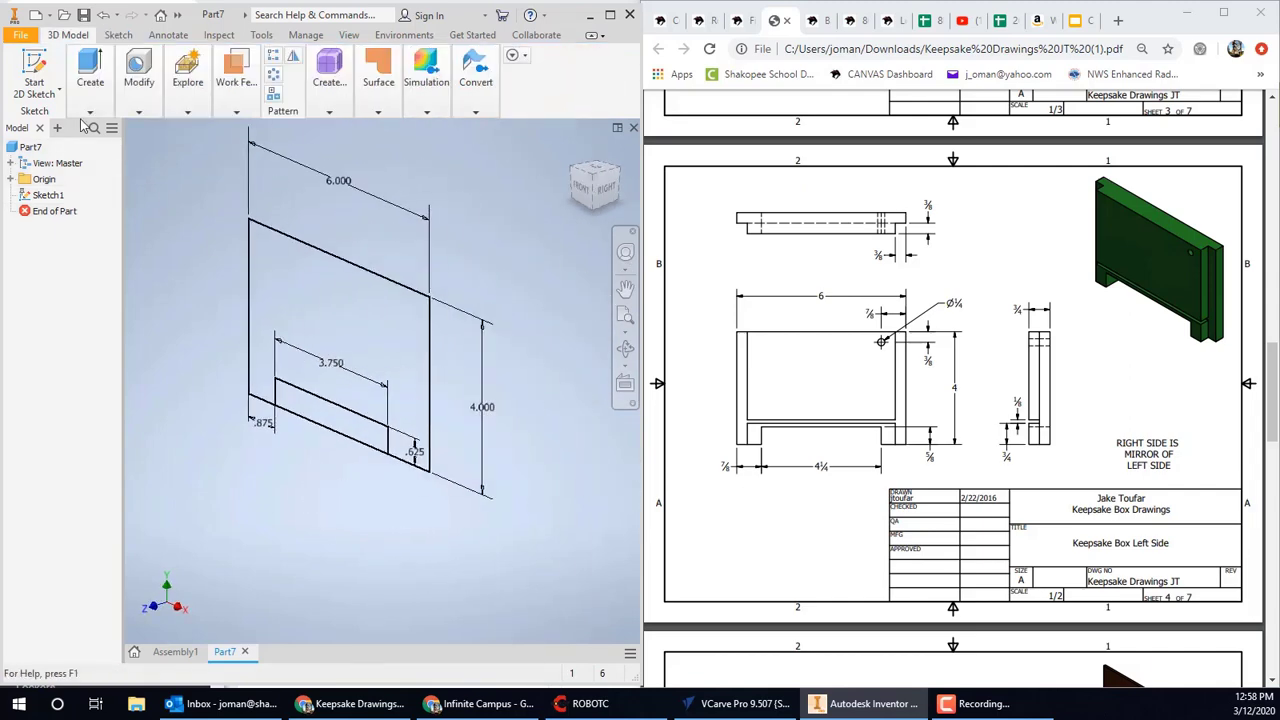
click(90, 82)
click(88, 143)
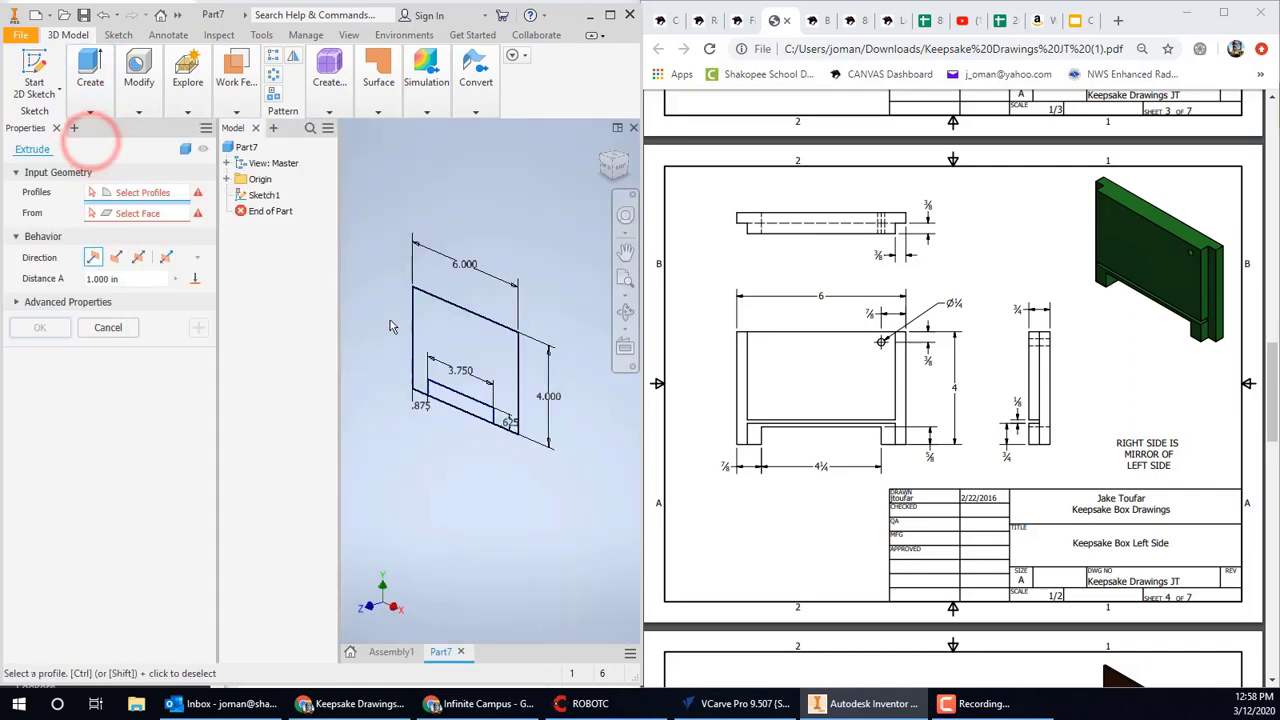
click(475, 333)
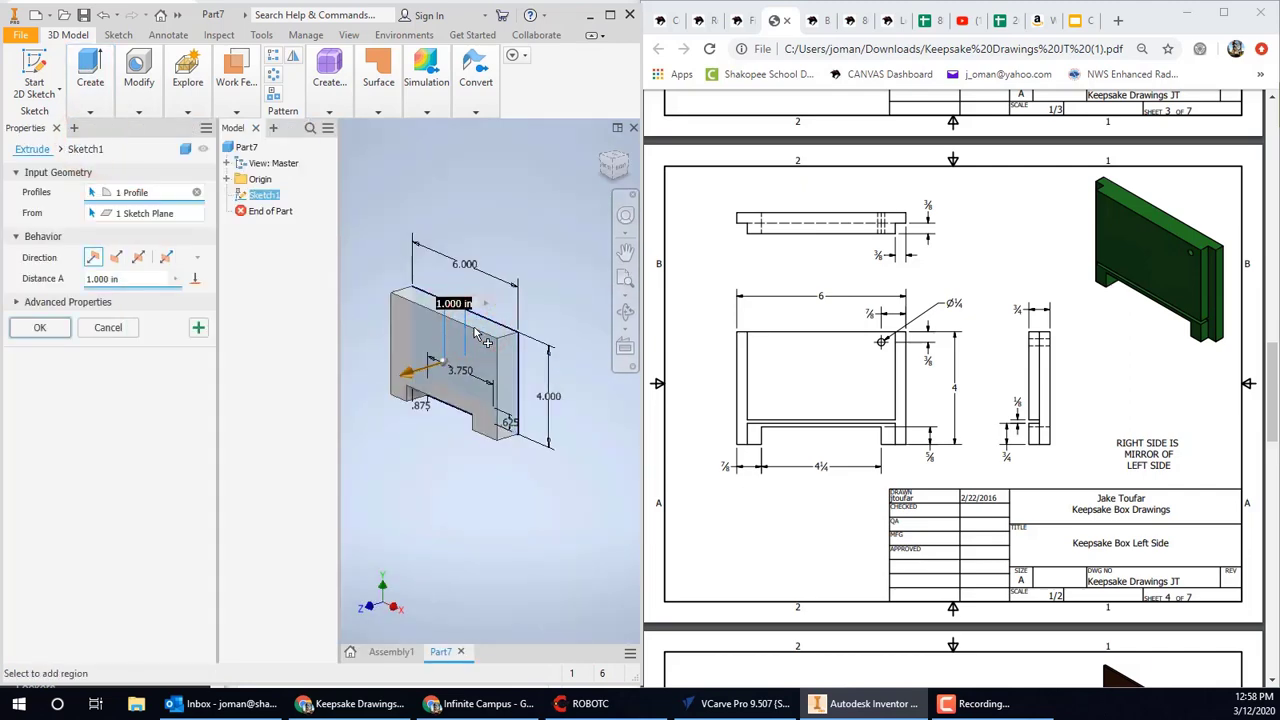
click(124, 280)
text(3/4)
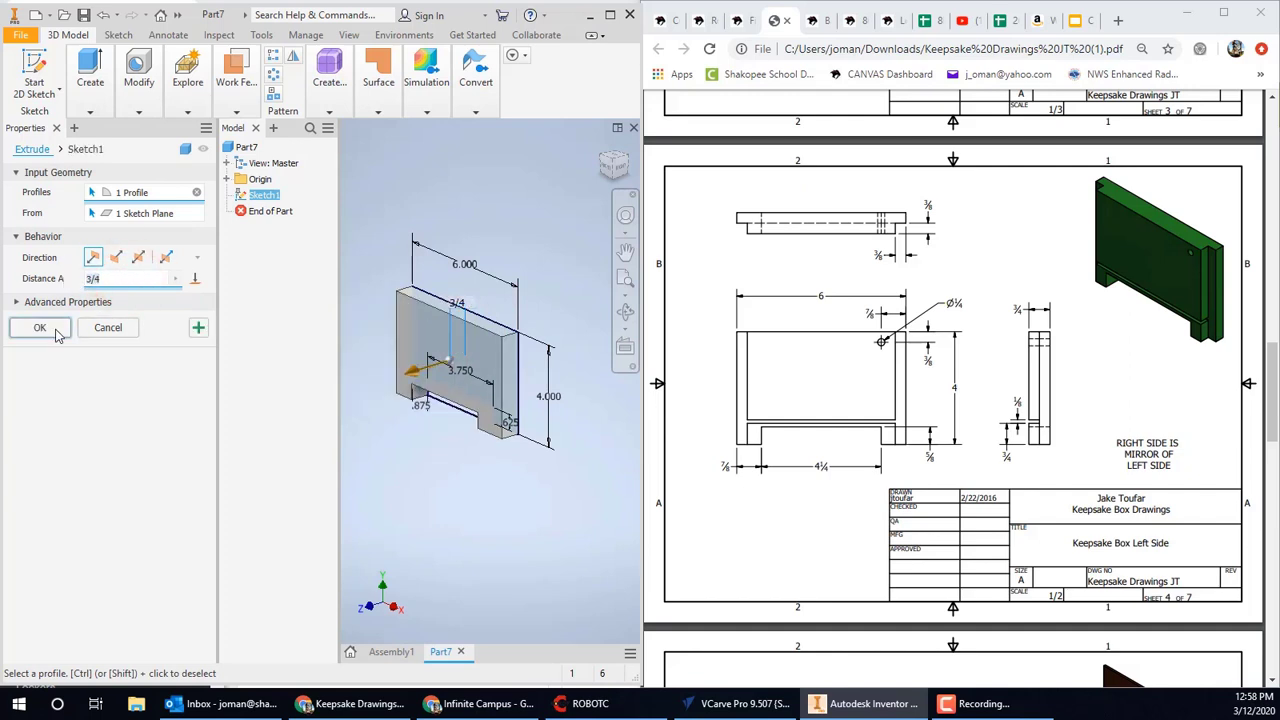
click(55, 330)
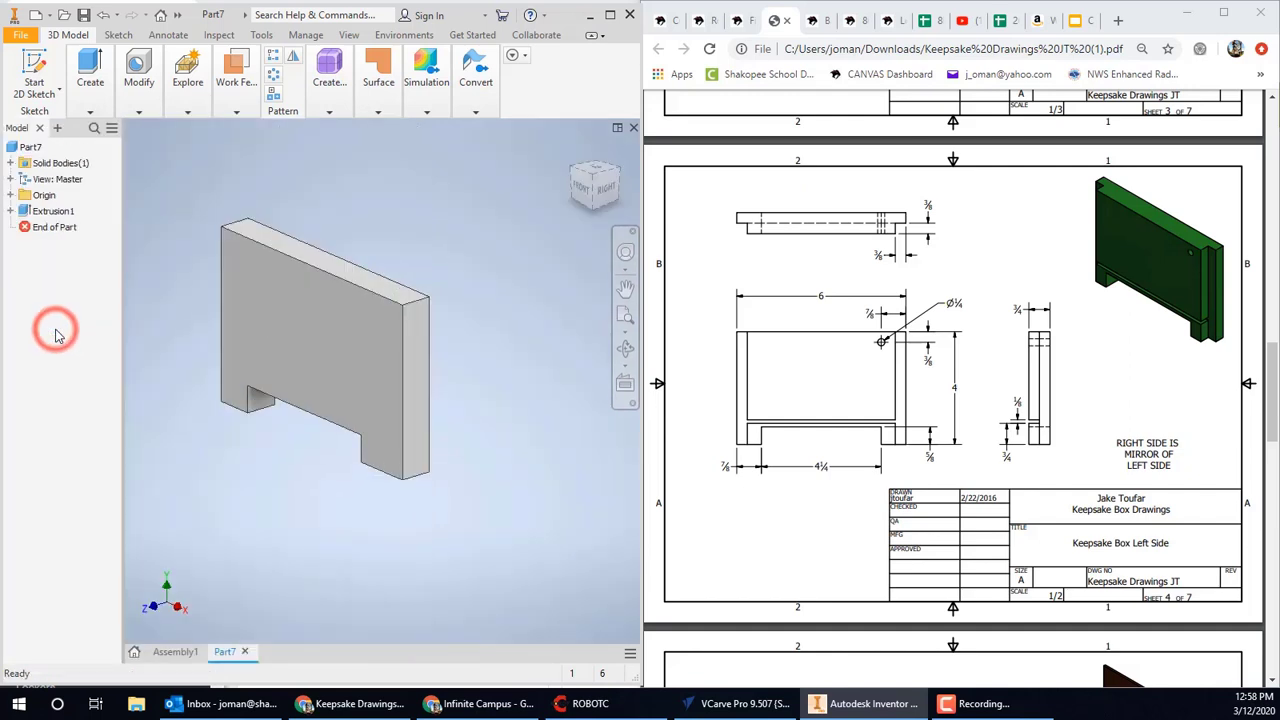
click(48, 72)
click(306, 304)
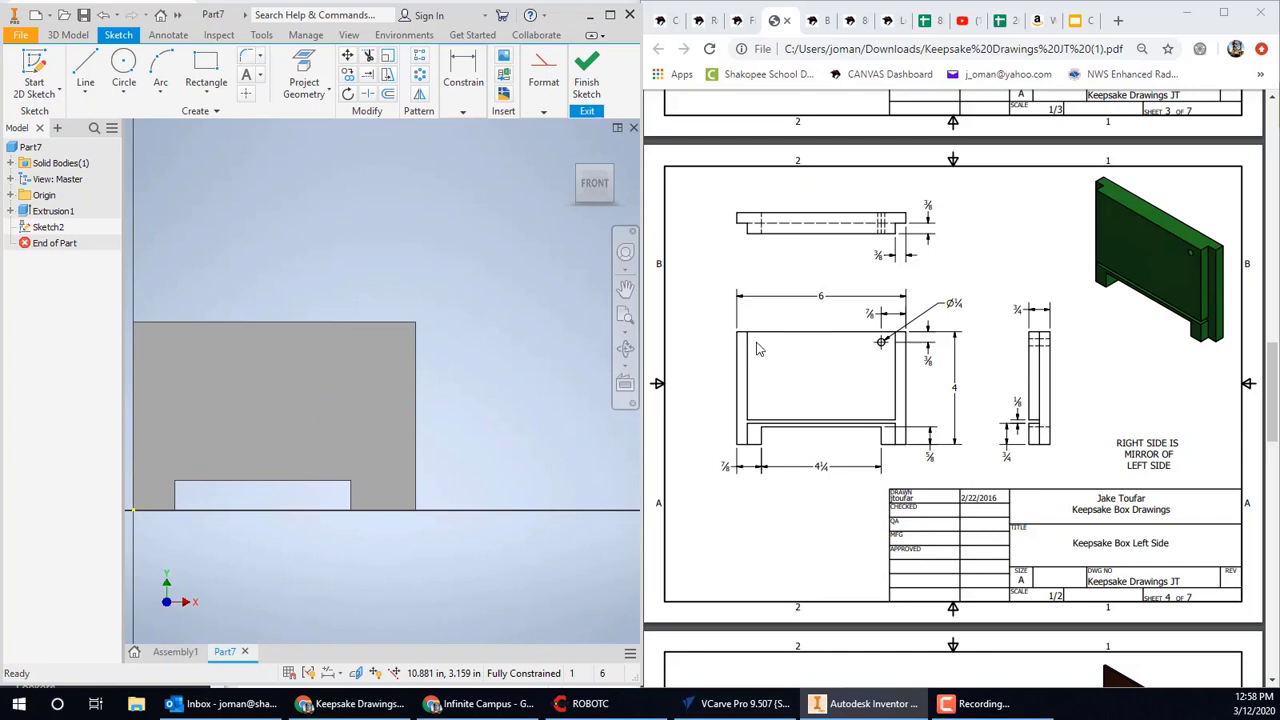
Draw a 1/4 in diameter circle near the panel's upper-left corner
middle_drag(290, 323, 421, 316)
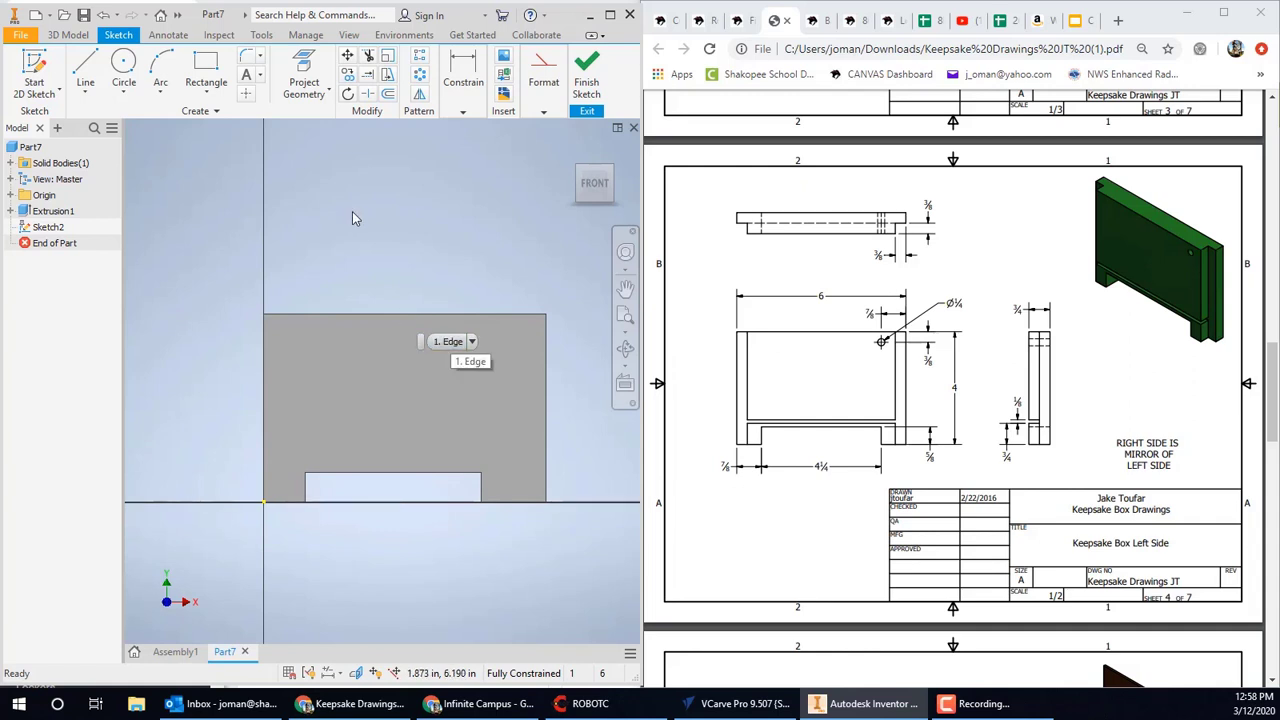
click(123, 64)
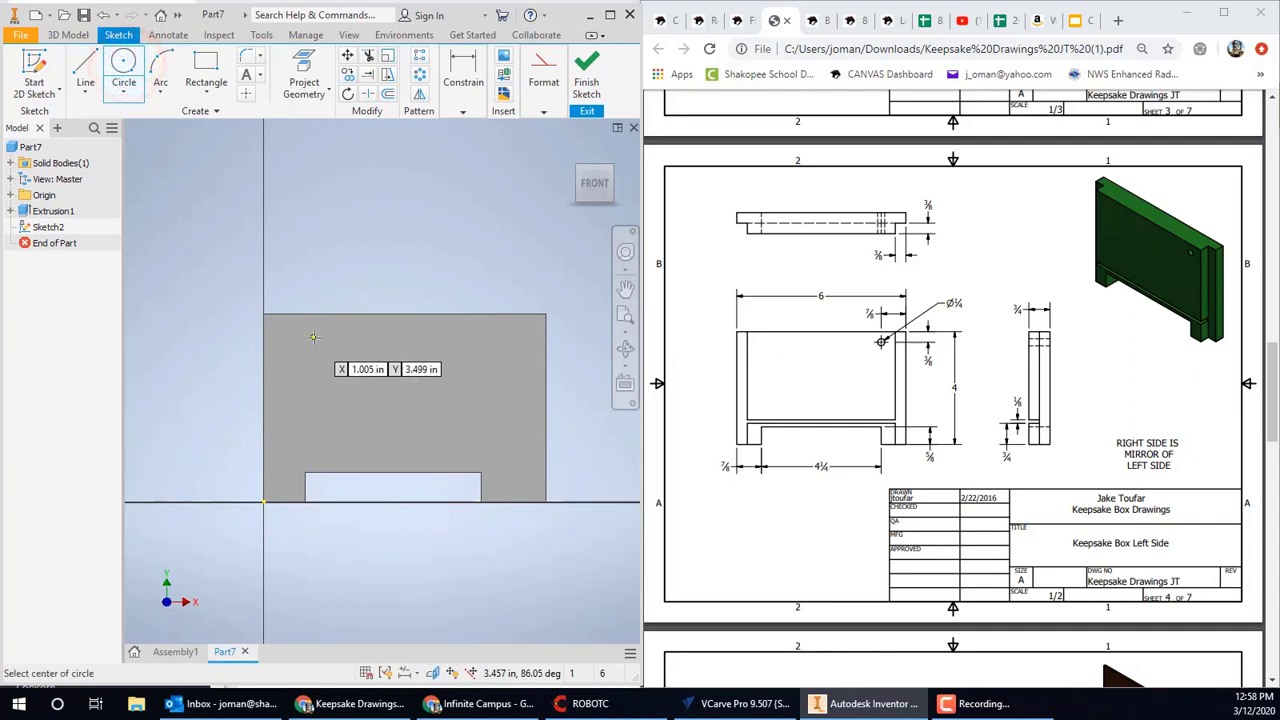
click(312, 343)
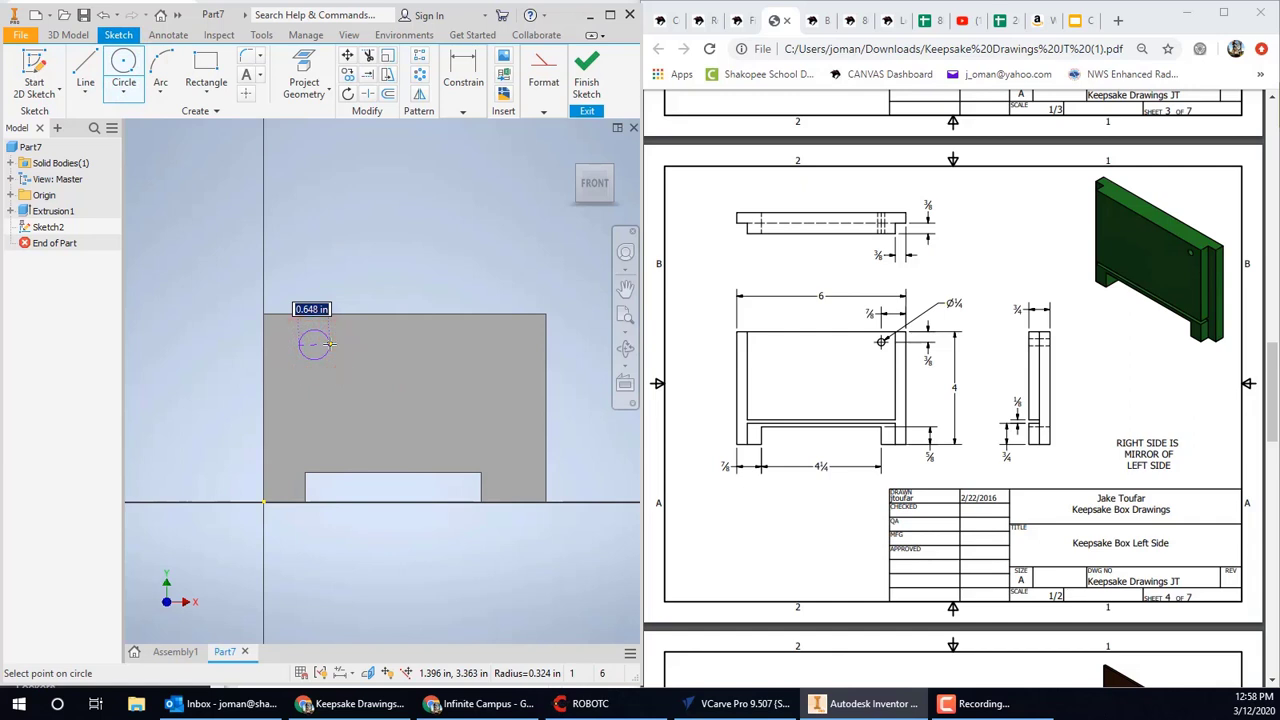
text(1/4)
key(Return)
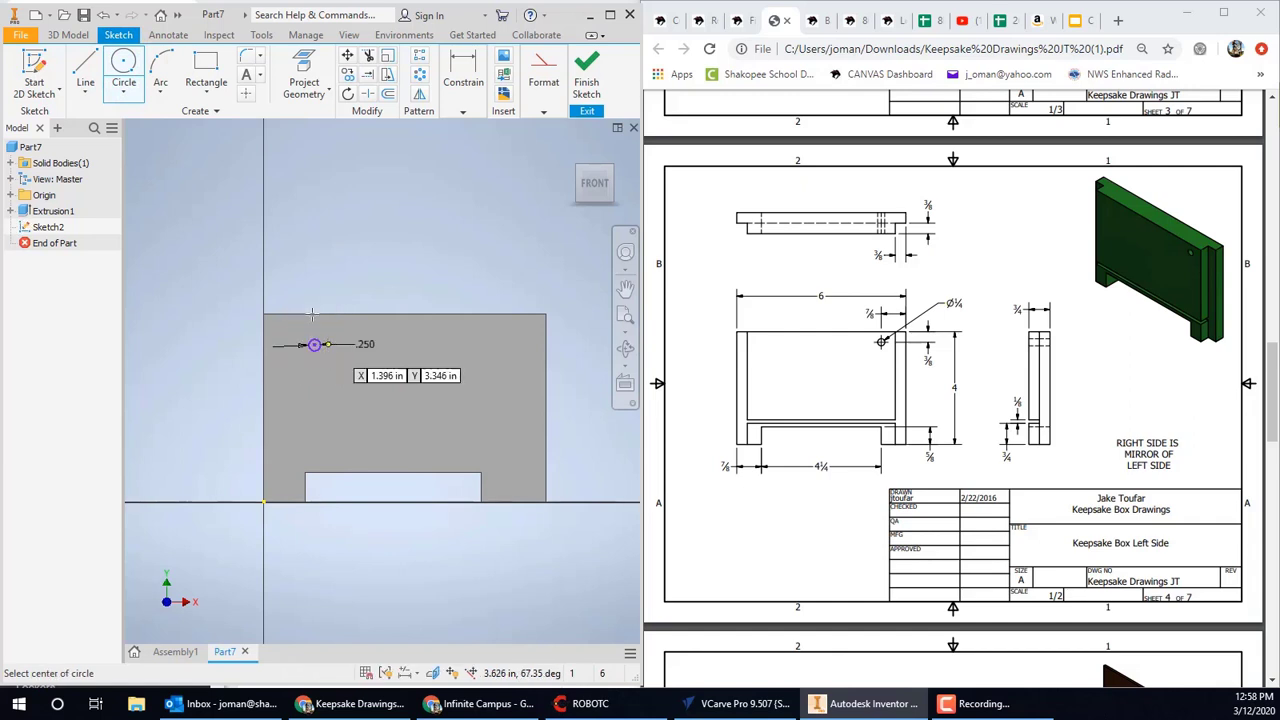
Dimension the circle centre 3/8 in below the top edge
click(460, 95)
click(463, 150)
click(304, 317)
scroll(316, 345, down, 5)
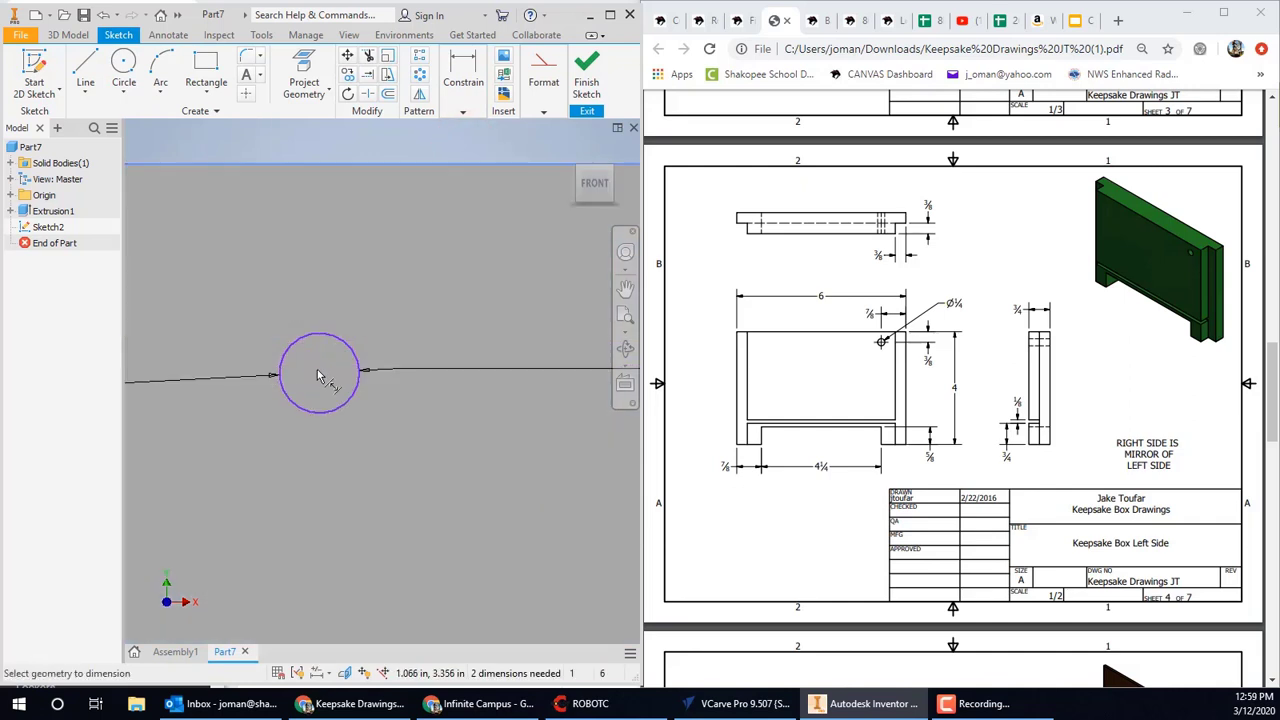
click(319, 373)
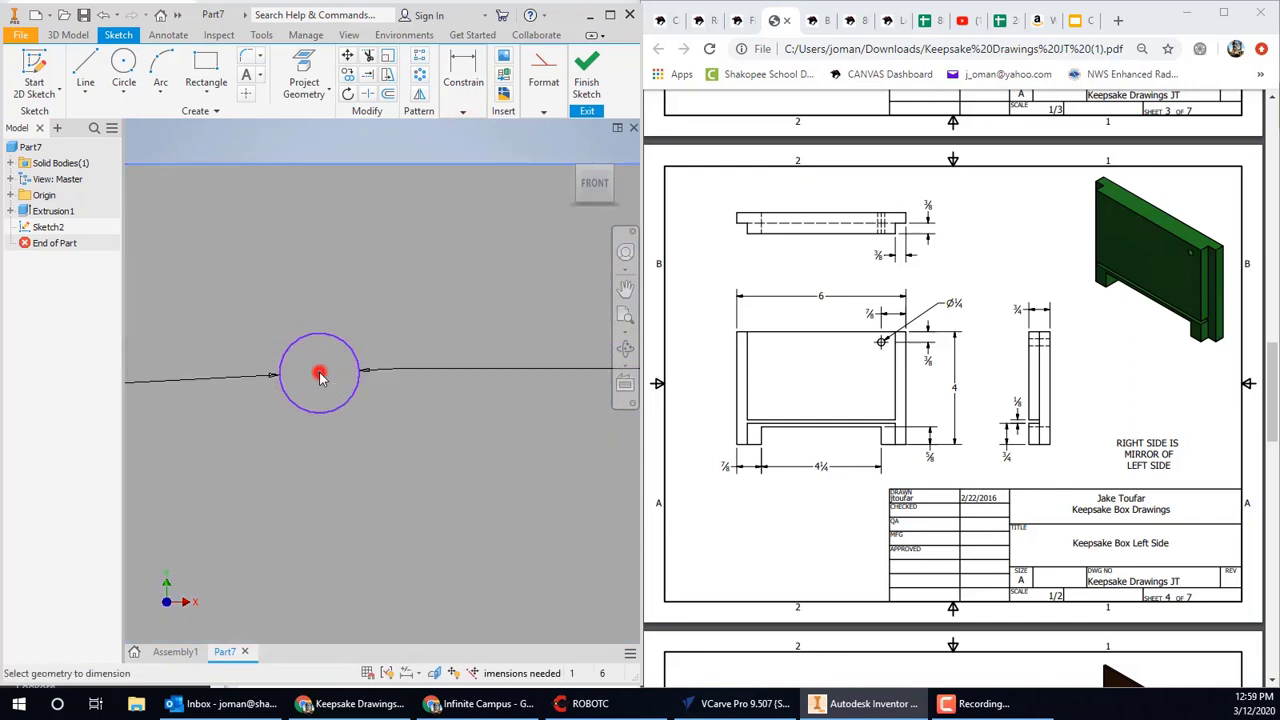
click(361, 233)
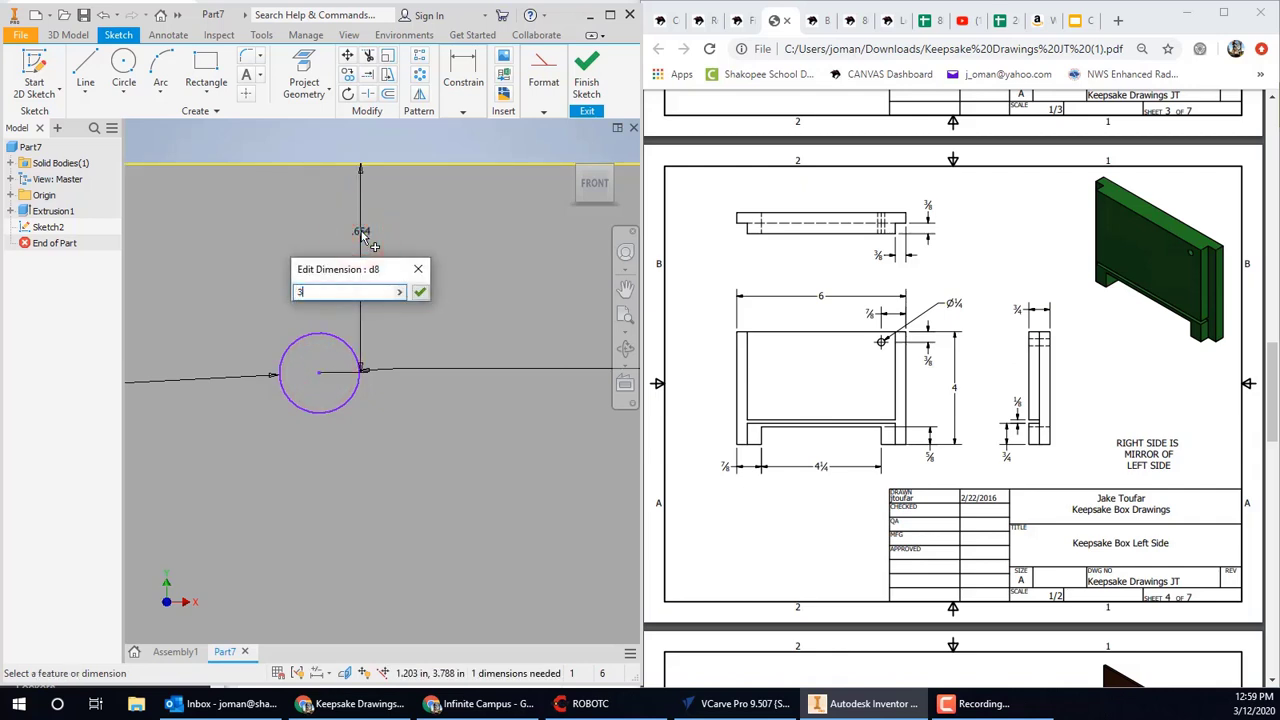
text(3/8)
key(Return)
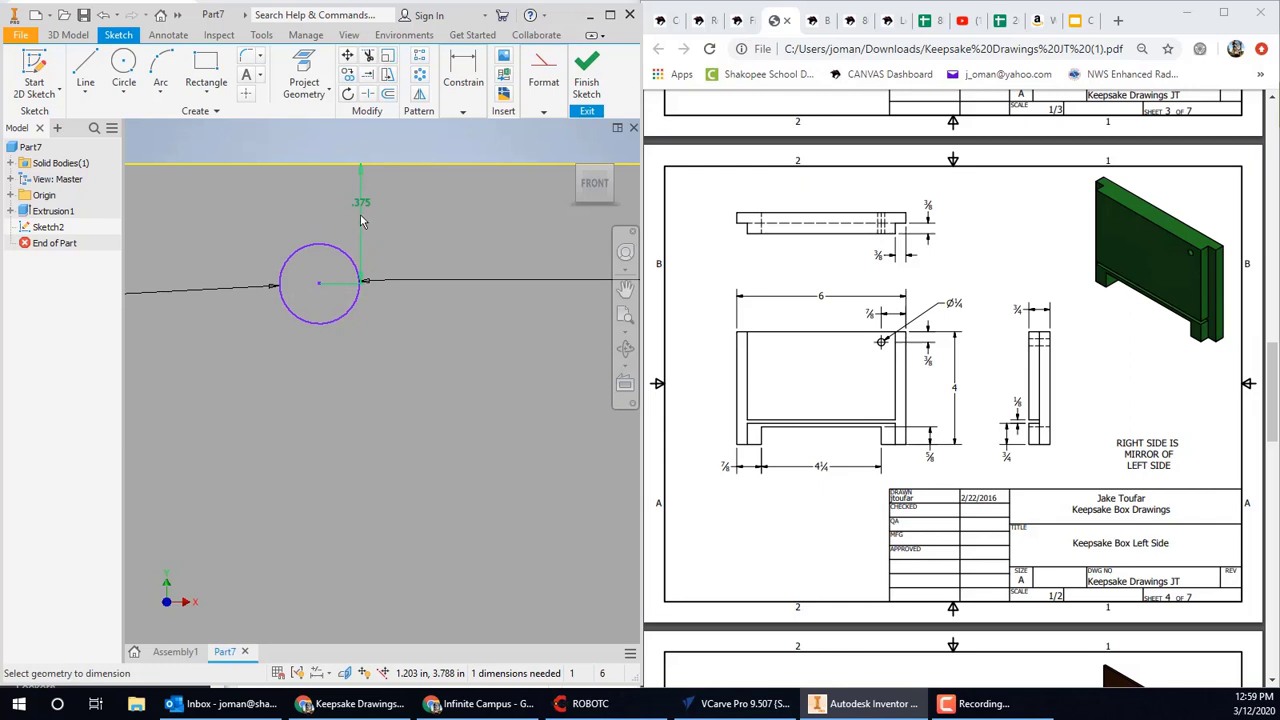
Dimension the circle 7/8 in from the side edge and finish the sketch
scroll(462, 343, down, 3)
click(306, 326)
click(424, 326)
click(408, 394)
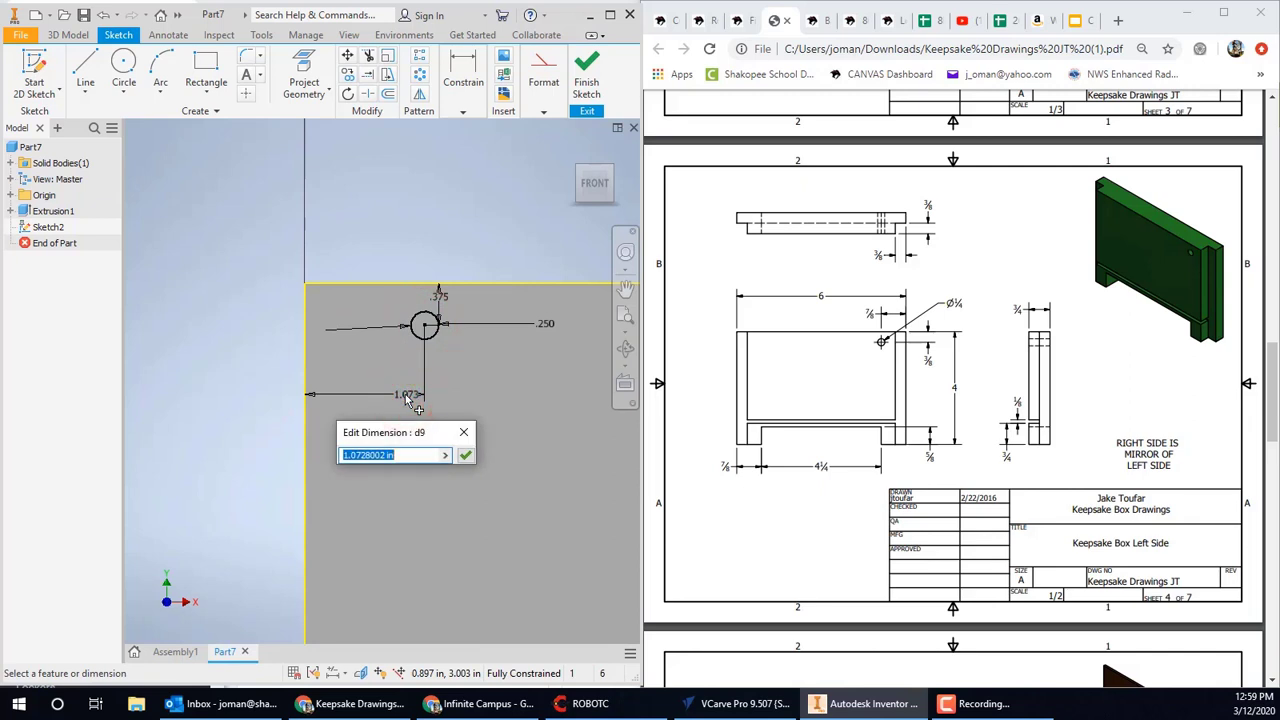
text(7/8)
key(Return)
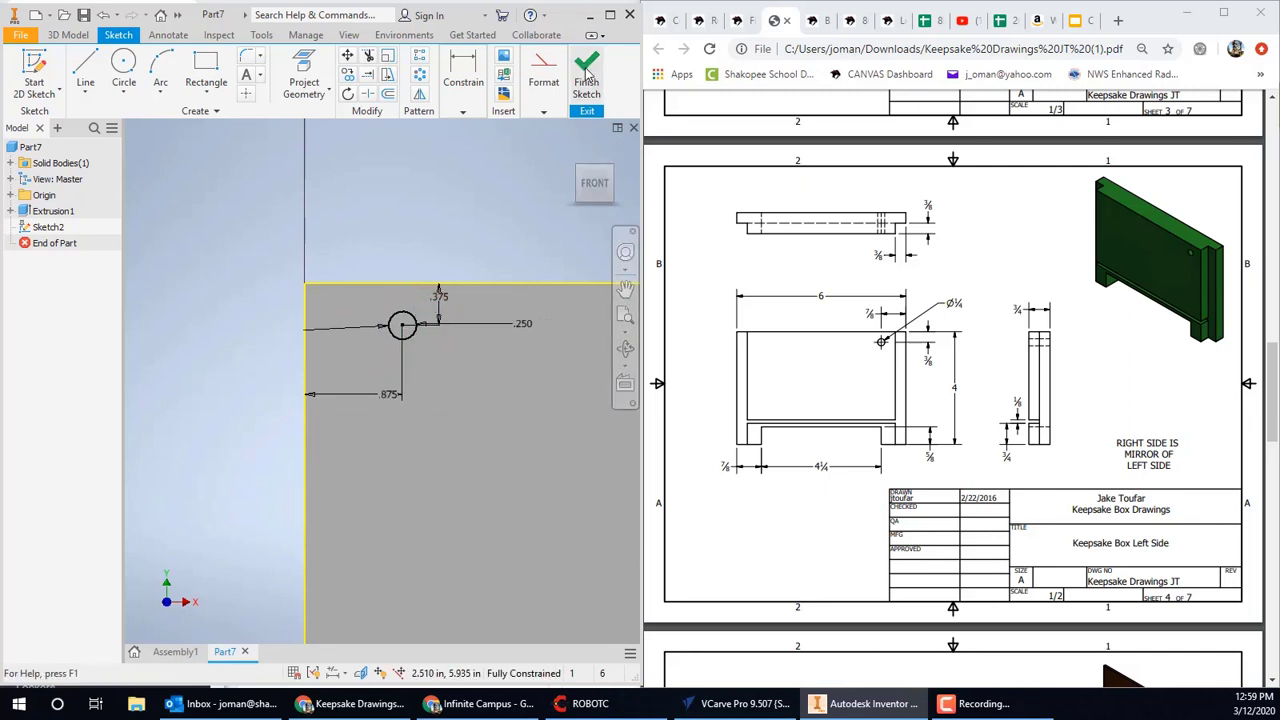
click(586, 72)
Extrude the hole sketch as a Through All cut across the panel
click(90, 82)
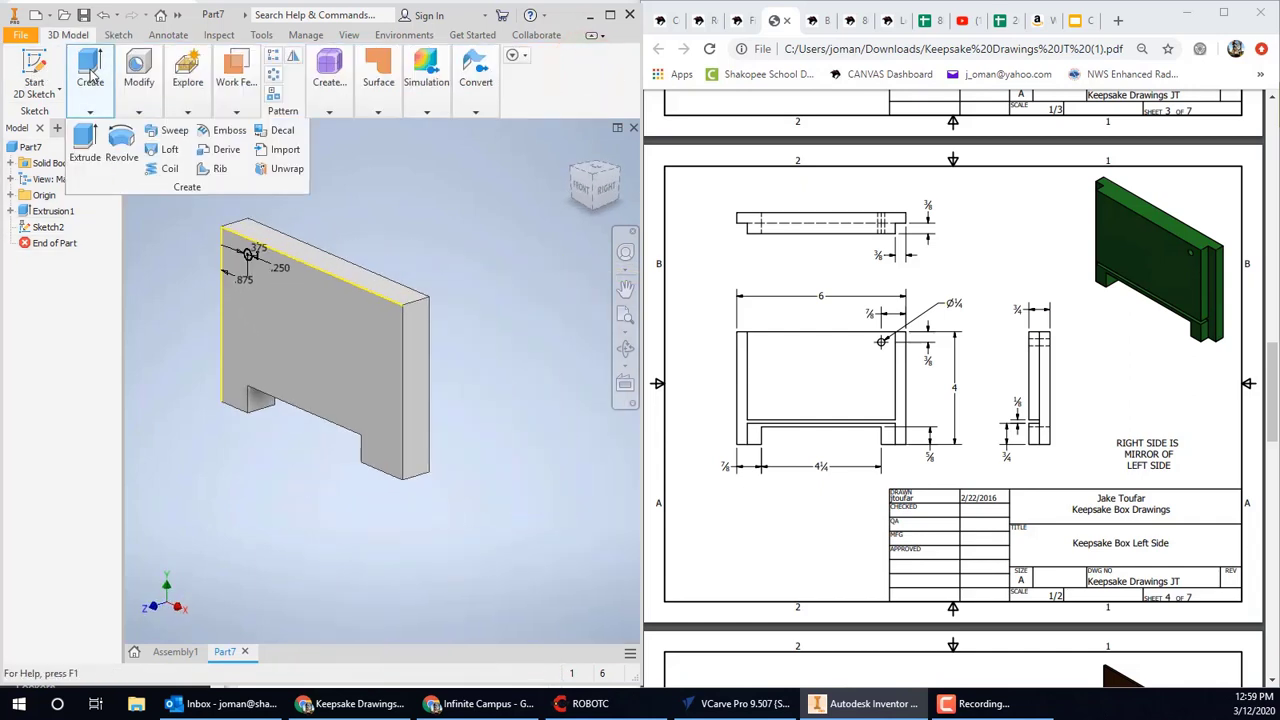
click(88, 145)
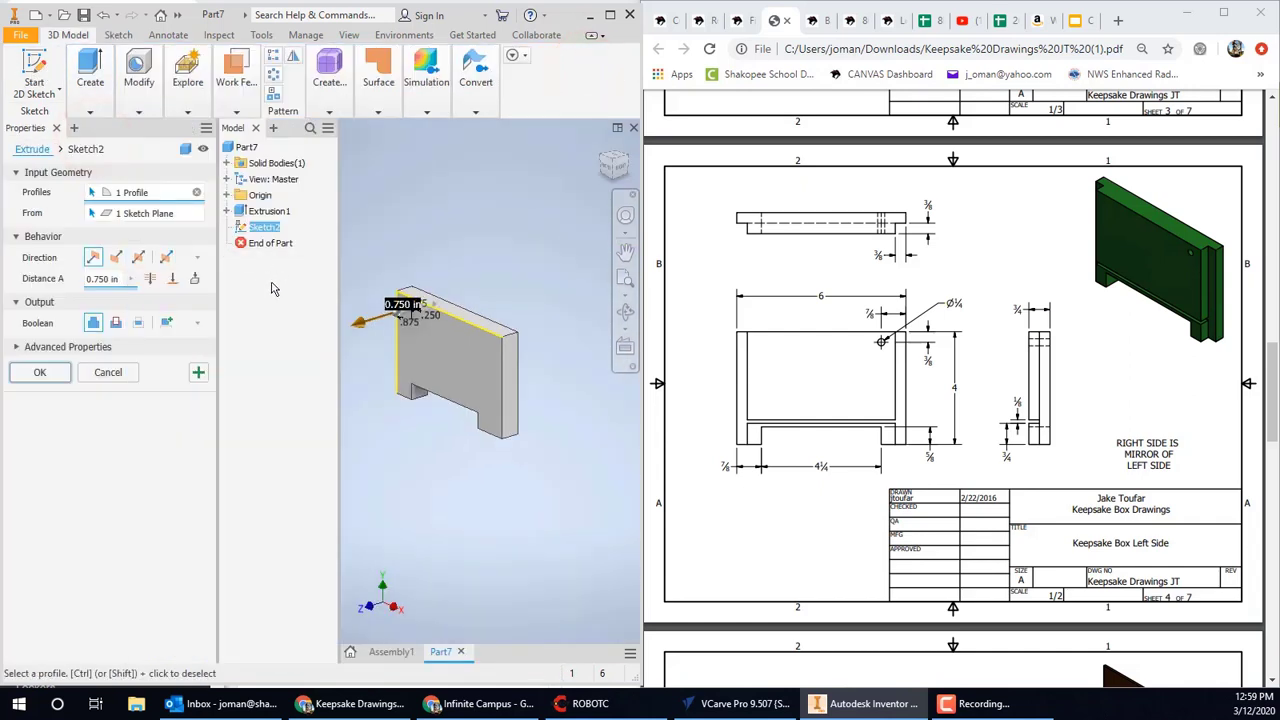
click(115, 322)
click(157, 279)
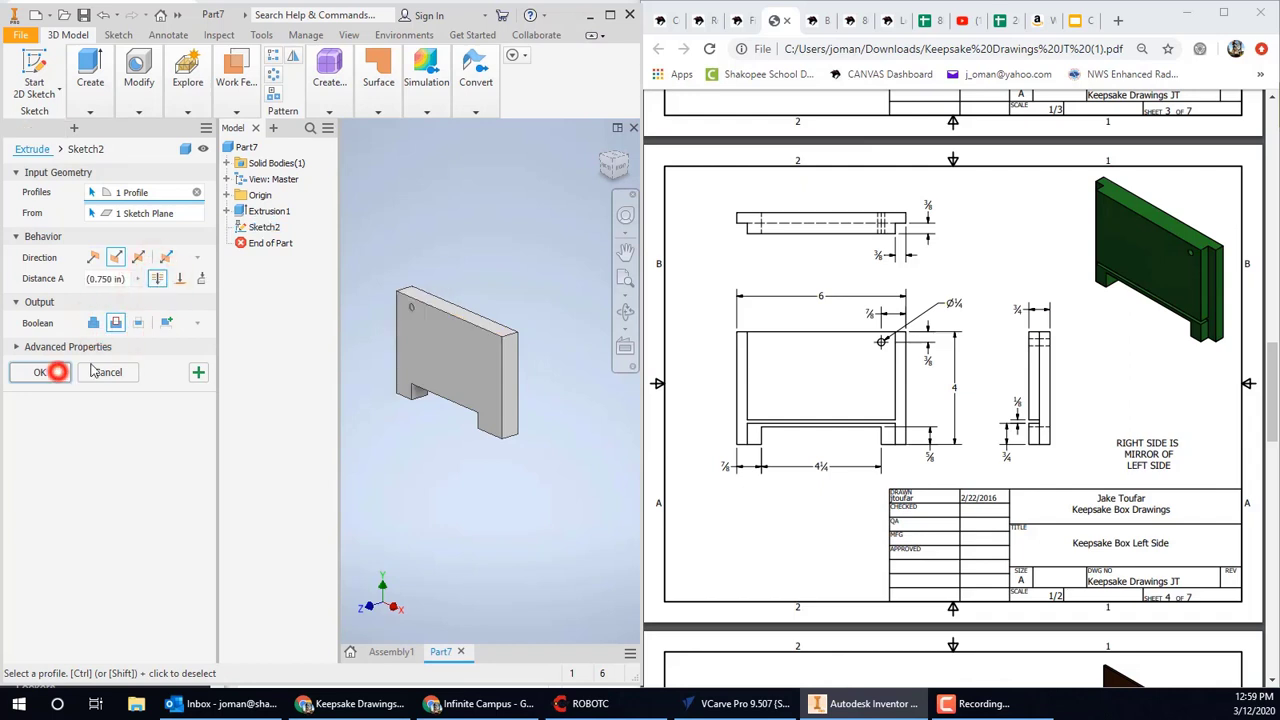
click(57, 371)
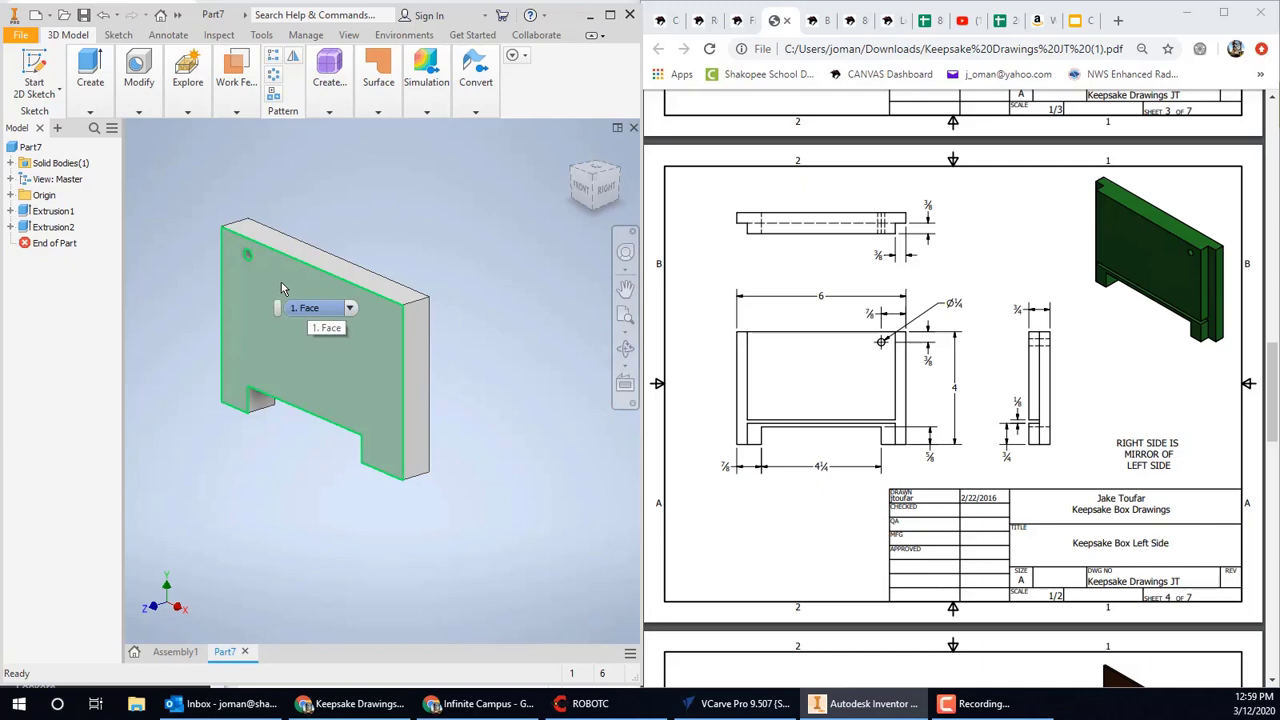
Start a sketch on the panel face and draw a 3/8 in strip at the left end
click(37, 63)
click(372, 370)
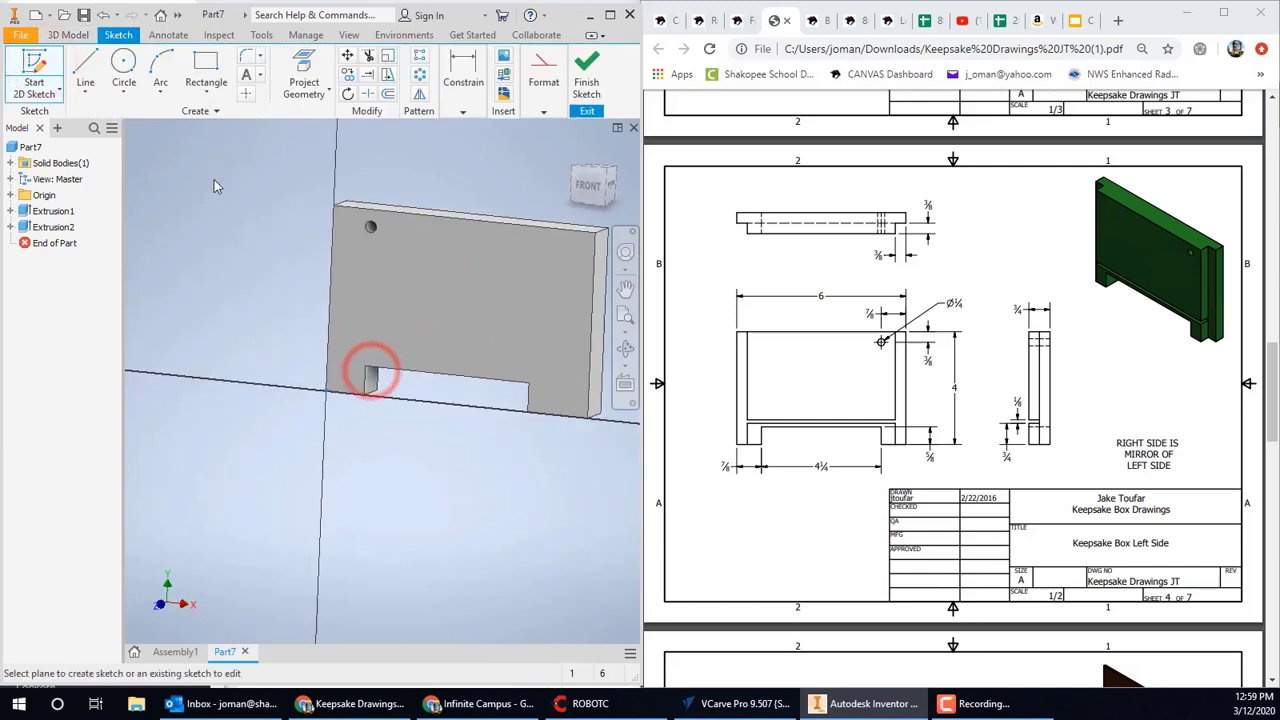
click(206, 66)
click(382, 195)
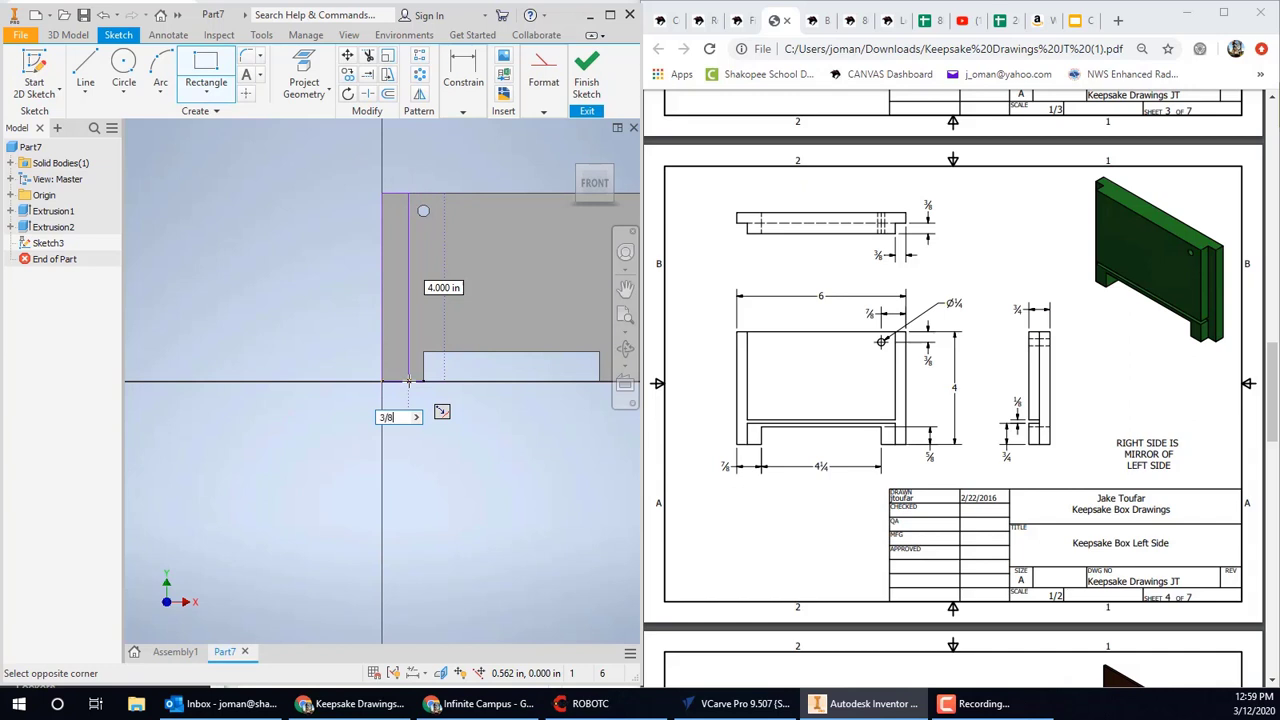
text(3/8)
key(Tab)
key(Return)
Draw a matching 0.375 in strip at the face's right end
middle_drag(349, 214, 255, 300)
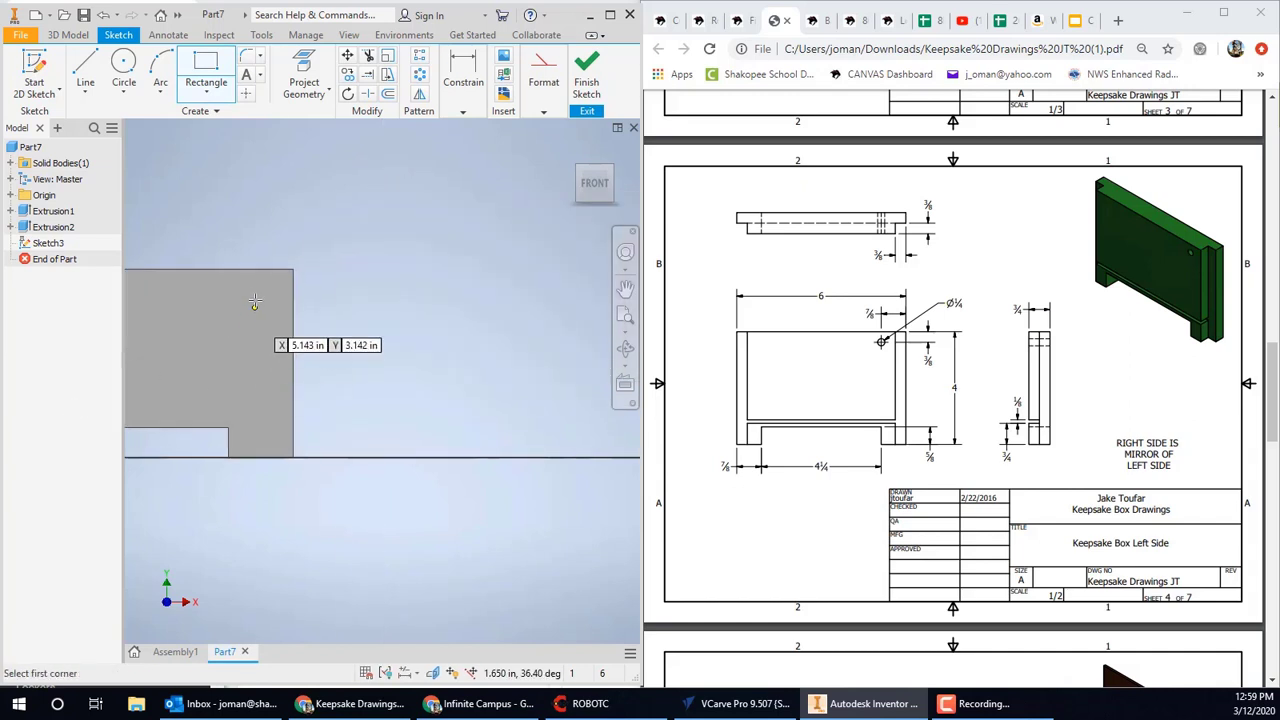
click(292, 270)
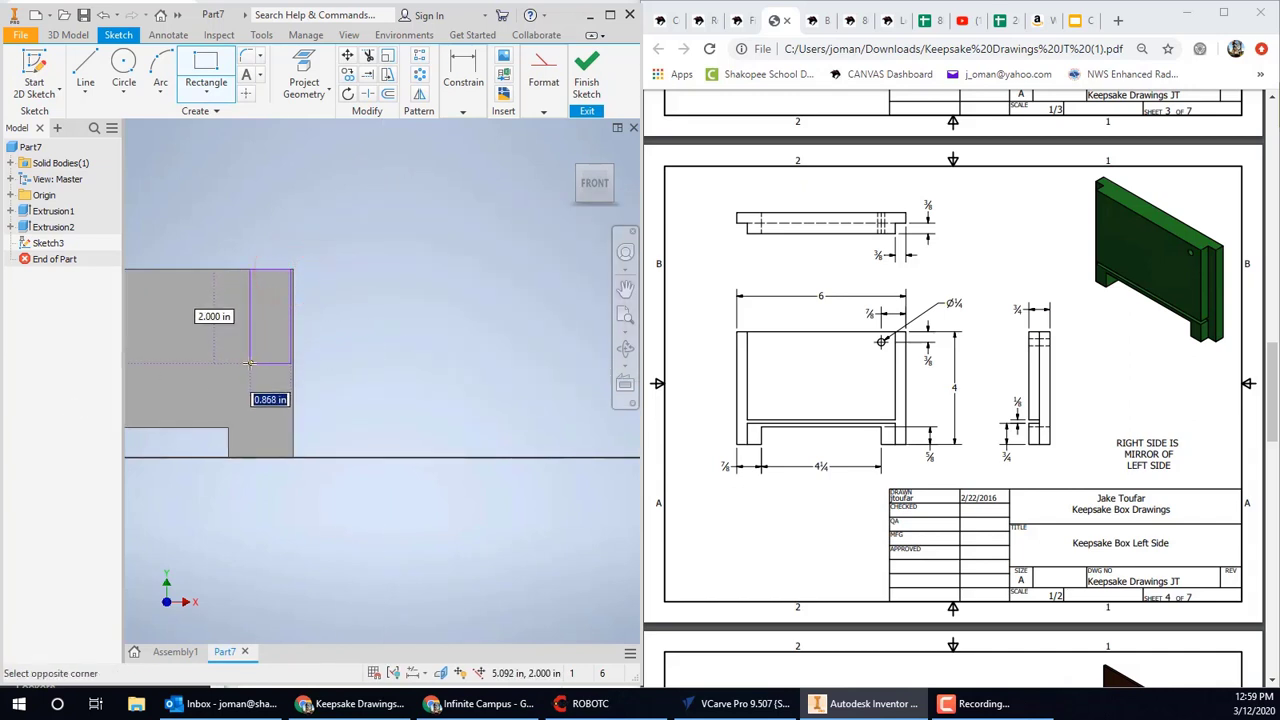
key(Escape)
click(203, 63)
click(292, 270)
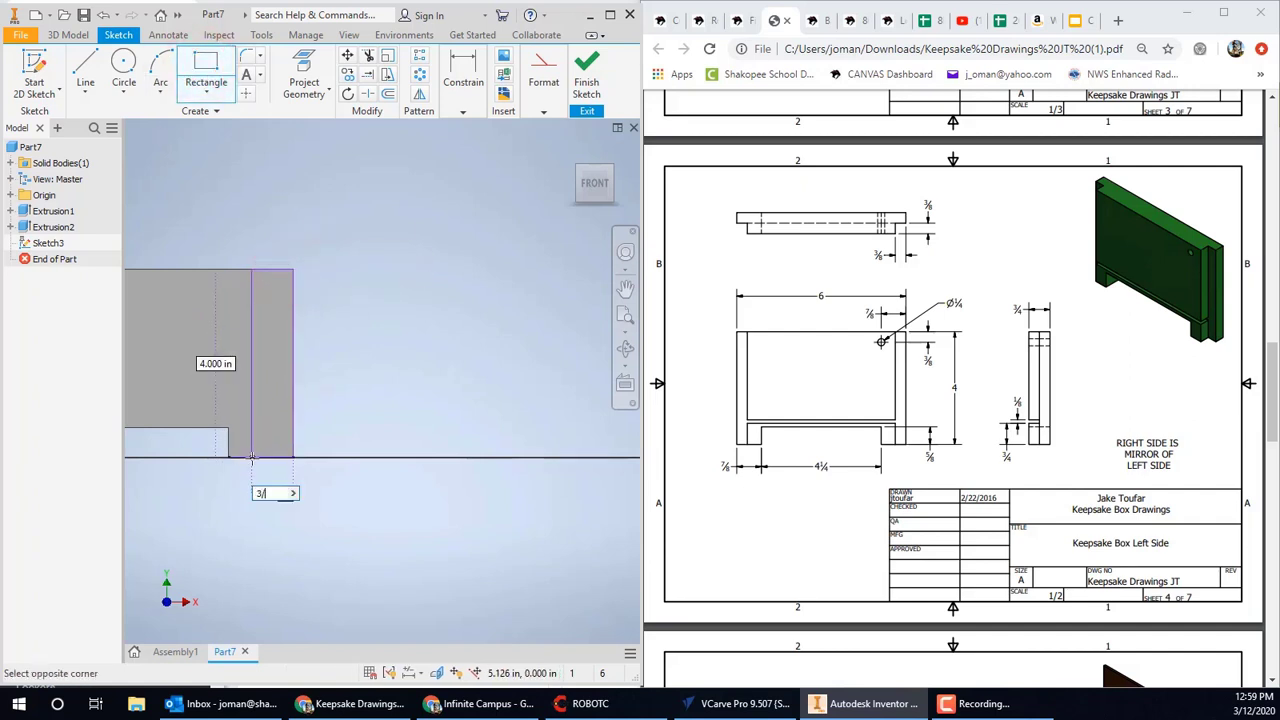
text(.375)
key(Return)
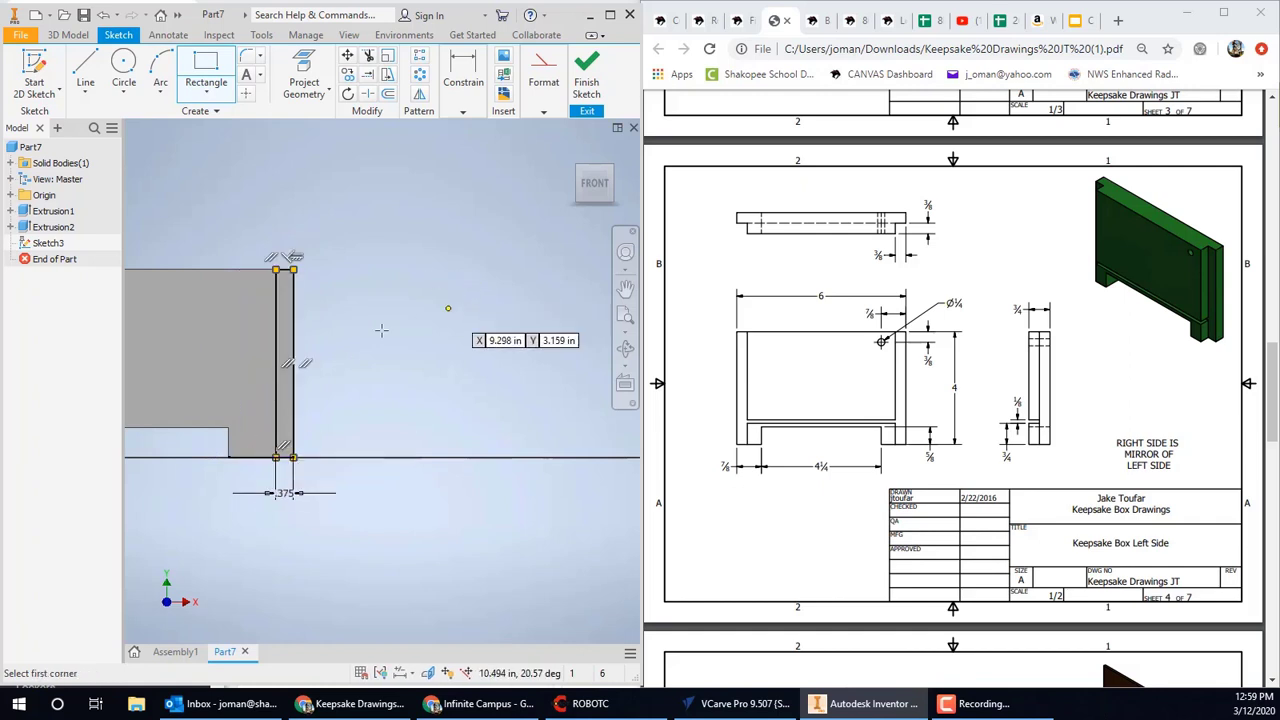
Draw a thin horizontal strip across the face from the left to the right edge
middle_drag(440, 340, 505, 304)
click(405, 362)
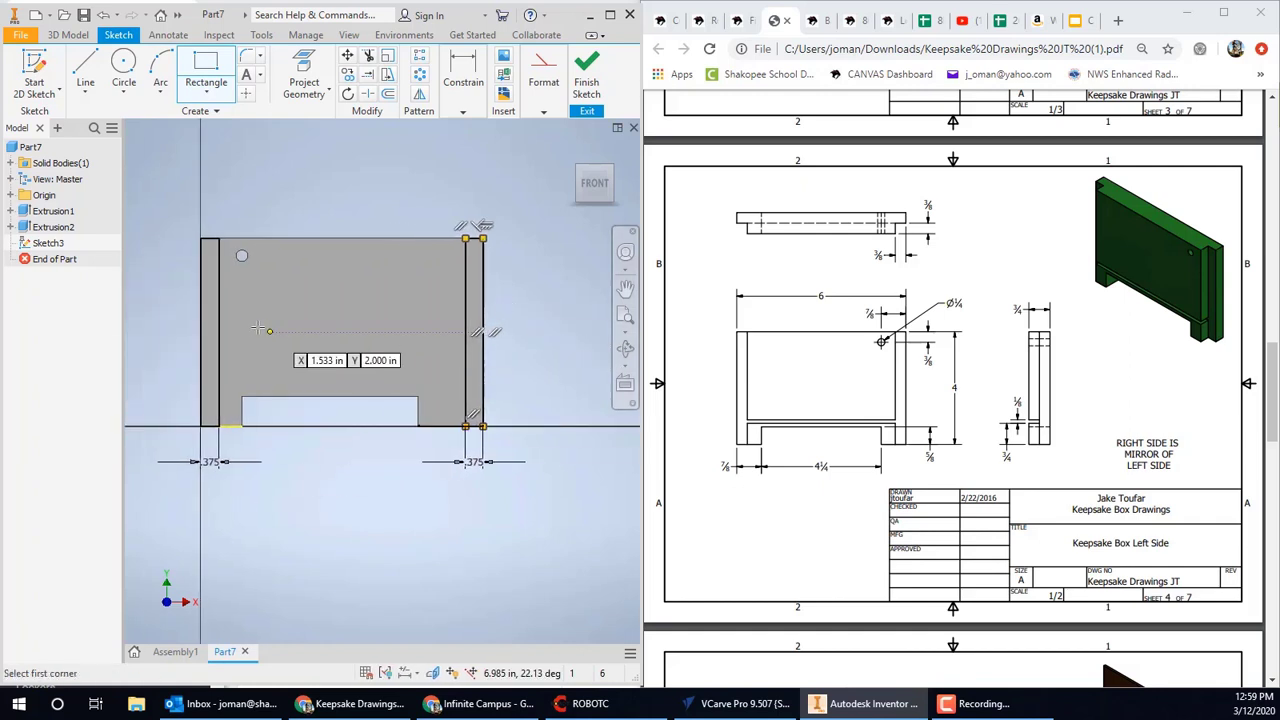
click(201, 366)
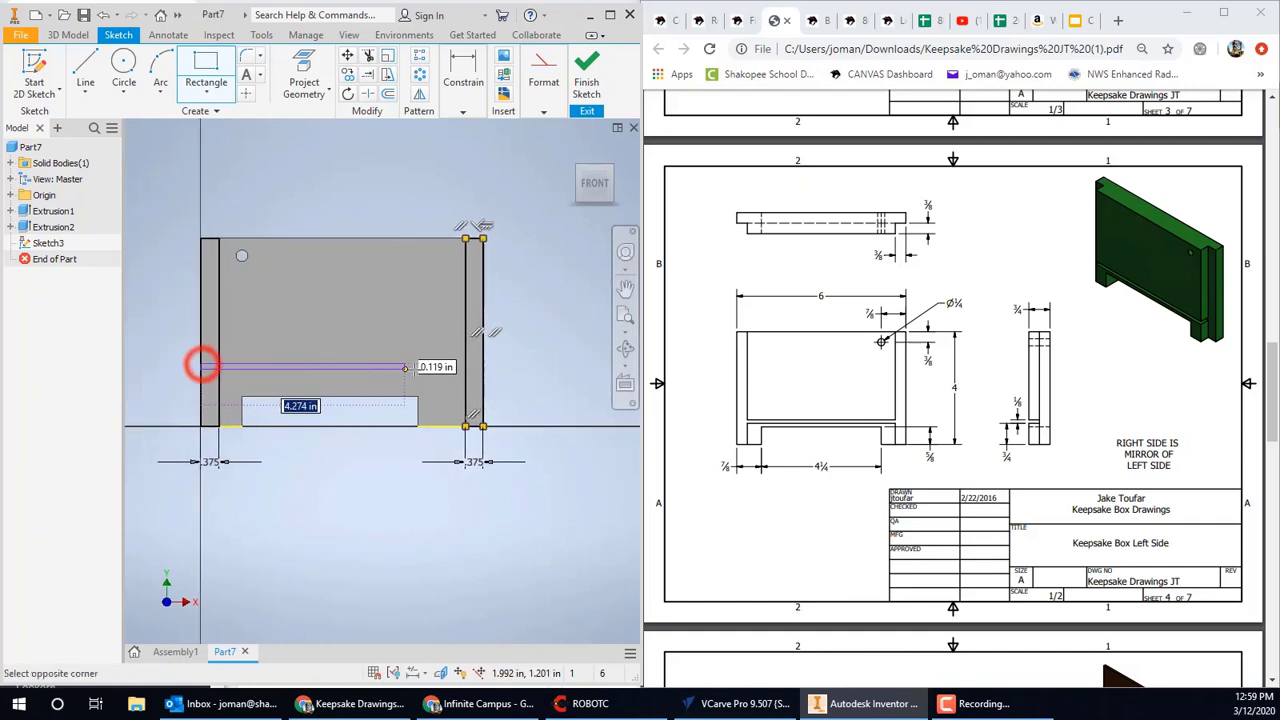
click(481, 386)
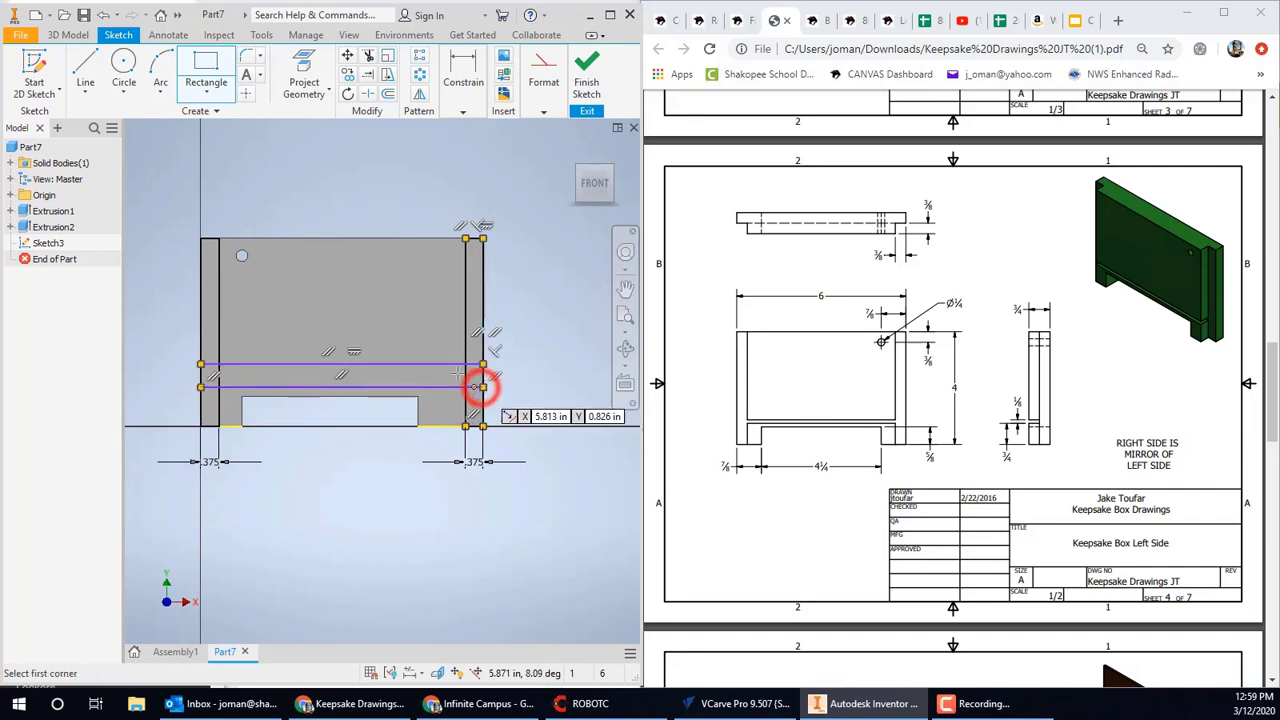
Dimension the strip 1/8 in tall and 3/4 in above the bottom edge
click(463, 86)
click(466, 136)
click(410, 363)
click(417, 387)
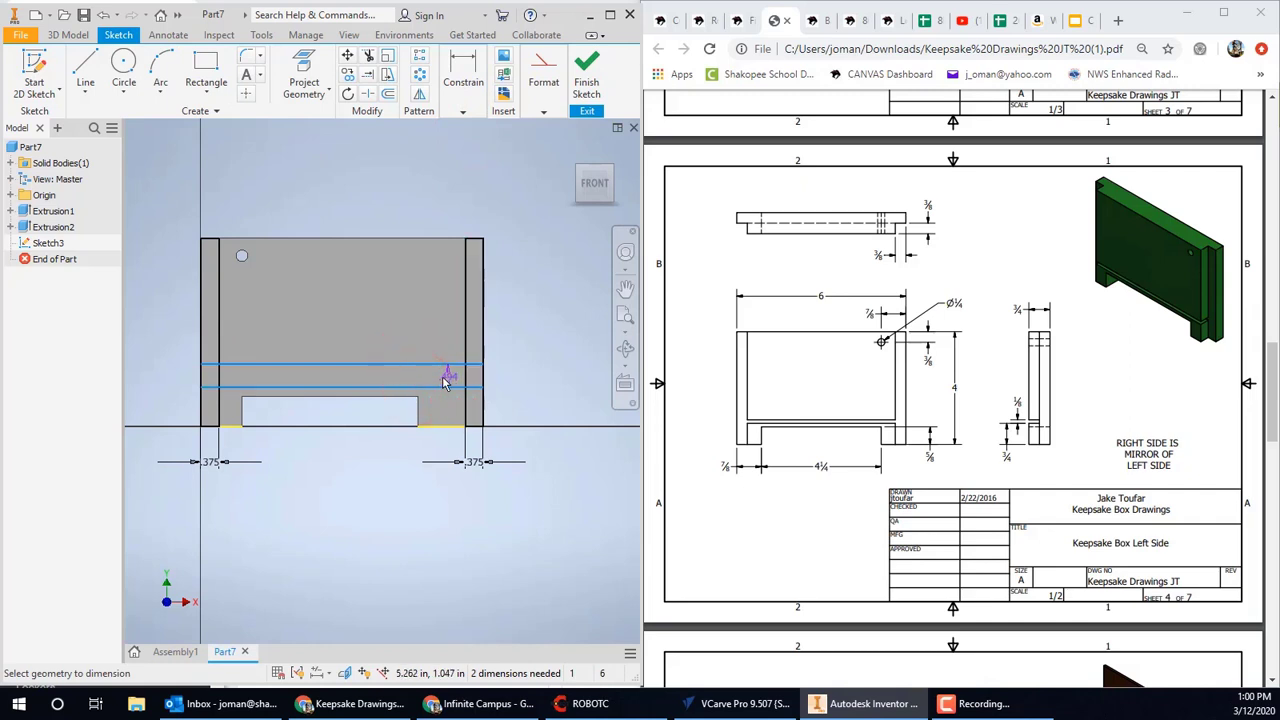
click(437, 378)
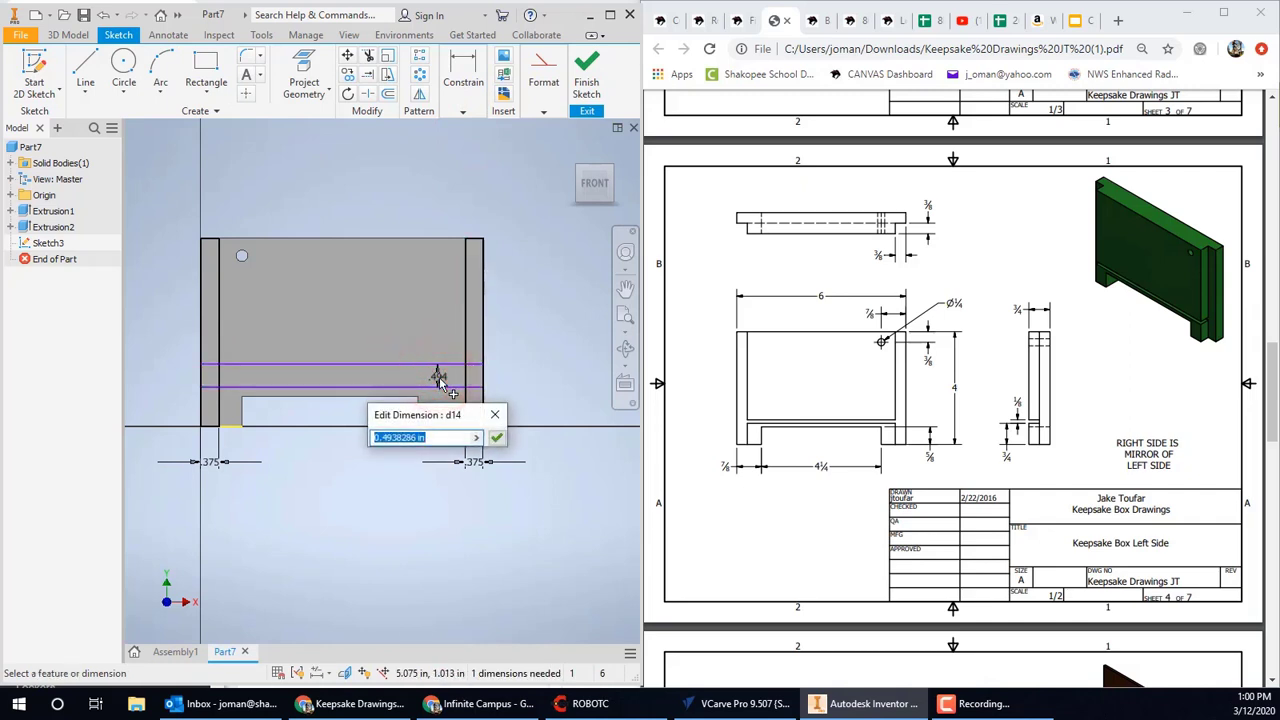
key(Return)
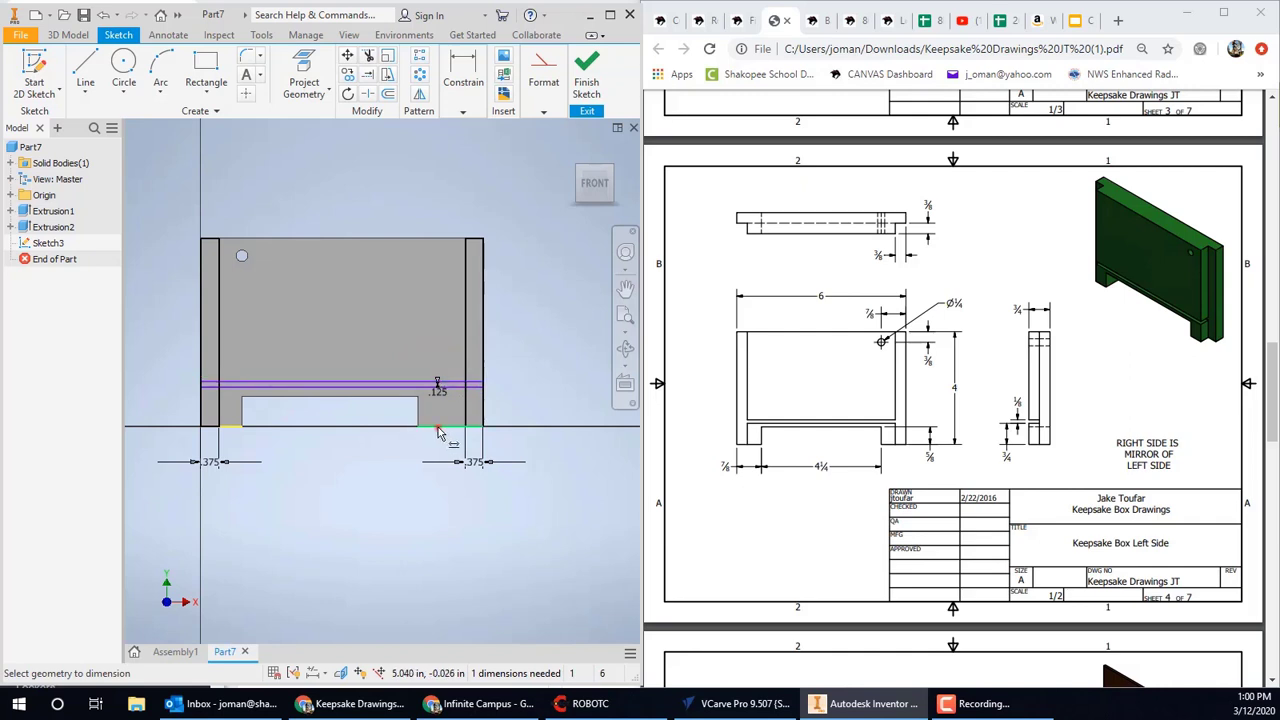
click(438, 427)
click(453, 384)
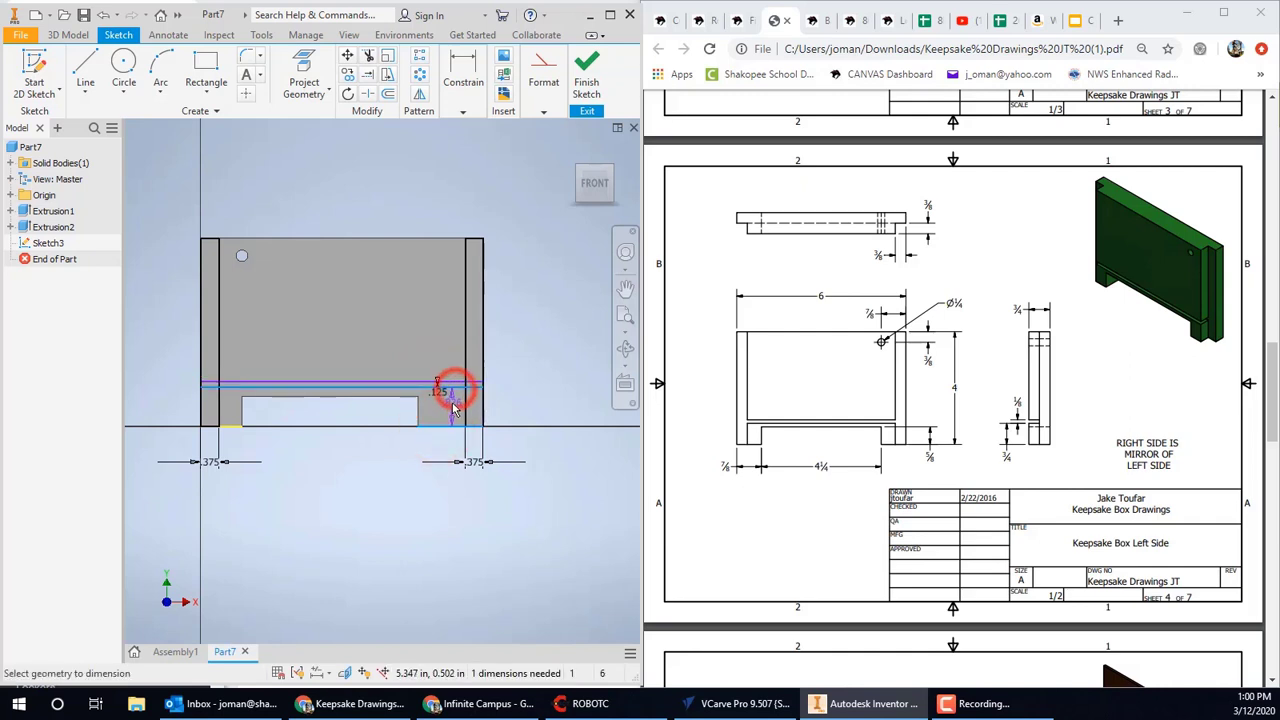
click(446, 405)
text(3)
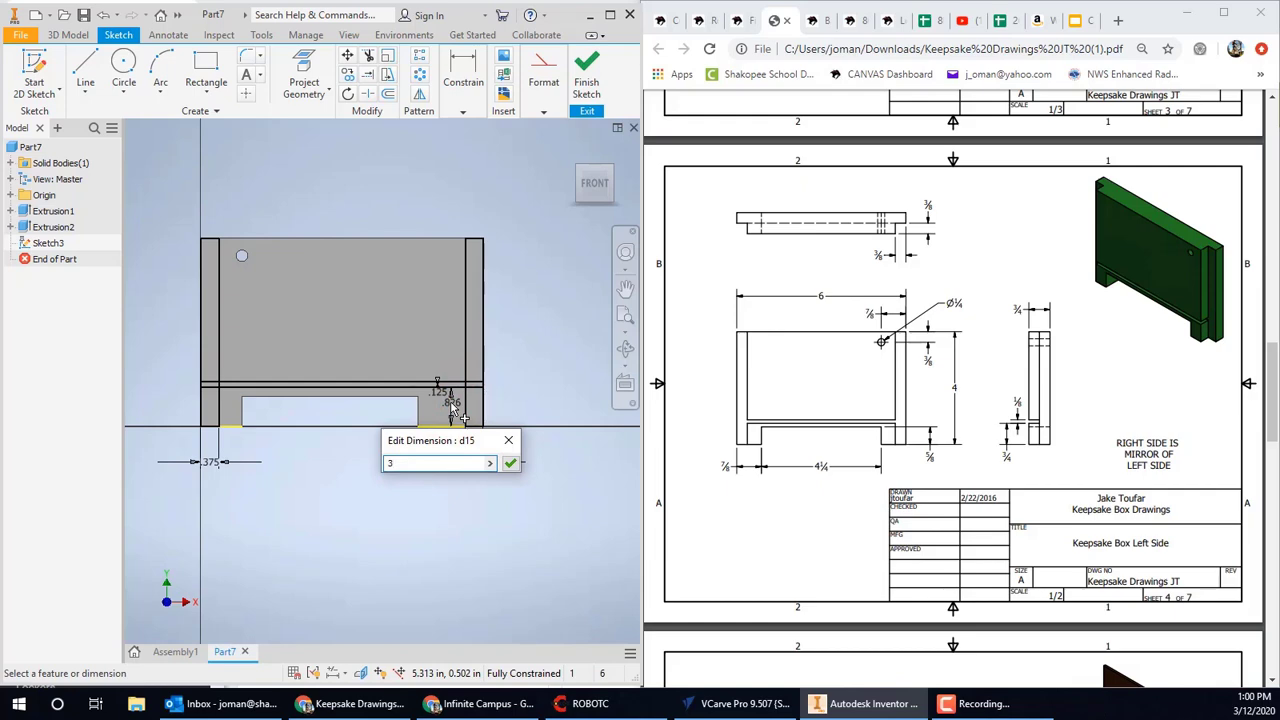
text(/4)
key(Return)
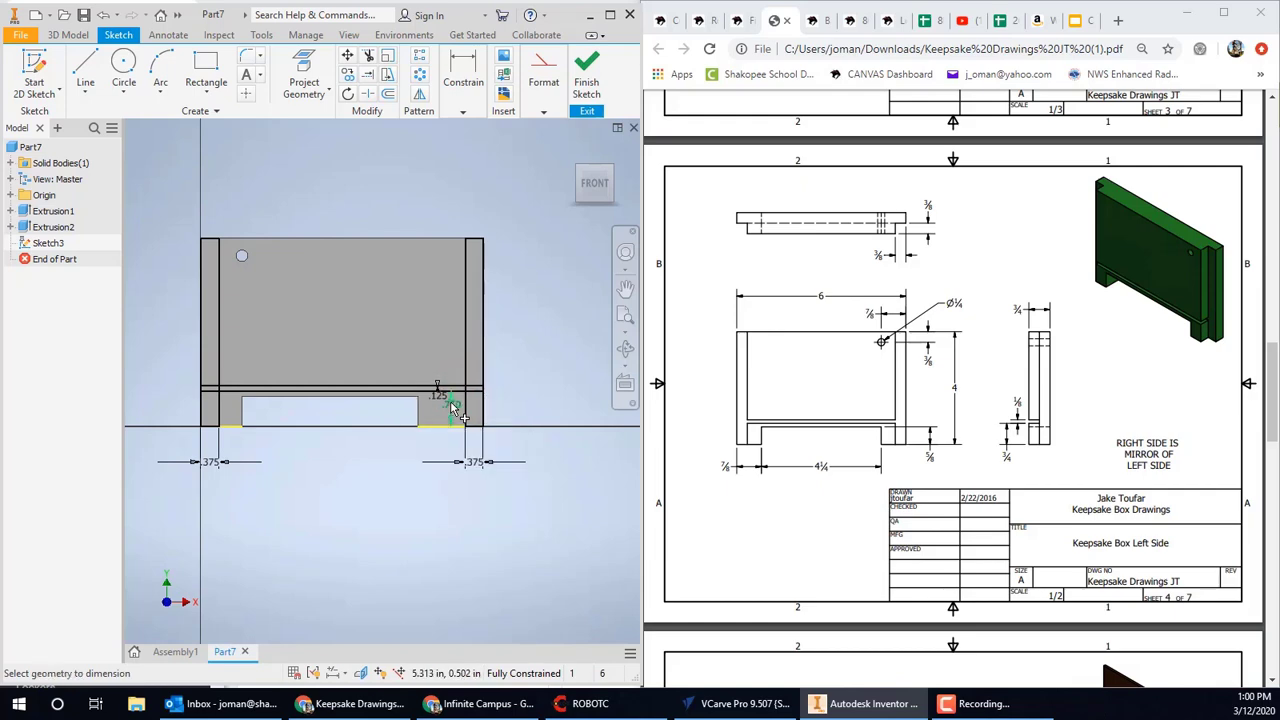
Finish the sketch and start an extrusion of the end strip and ledge profiles
click(588, 85)
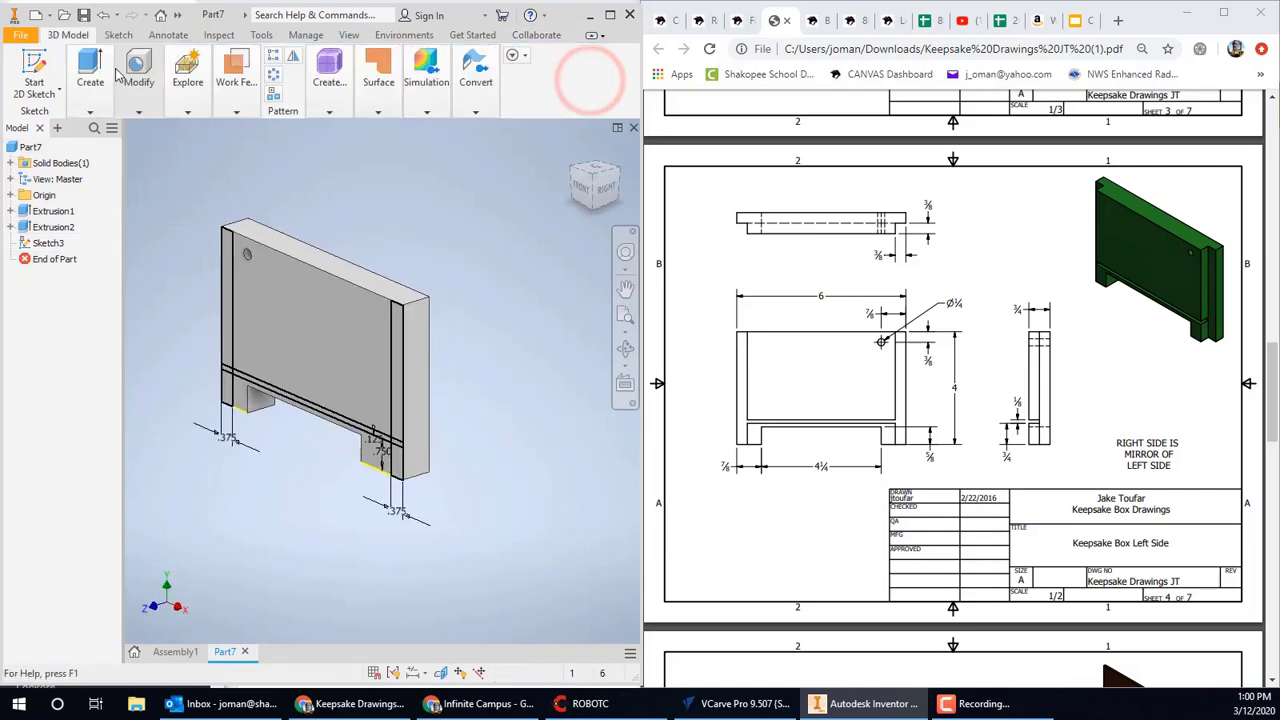
click(90, 75)
click(90, 140)
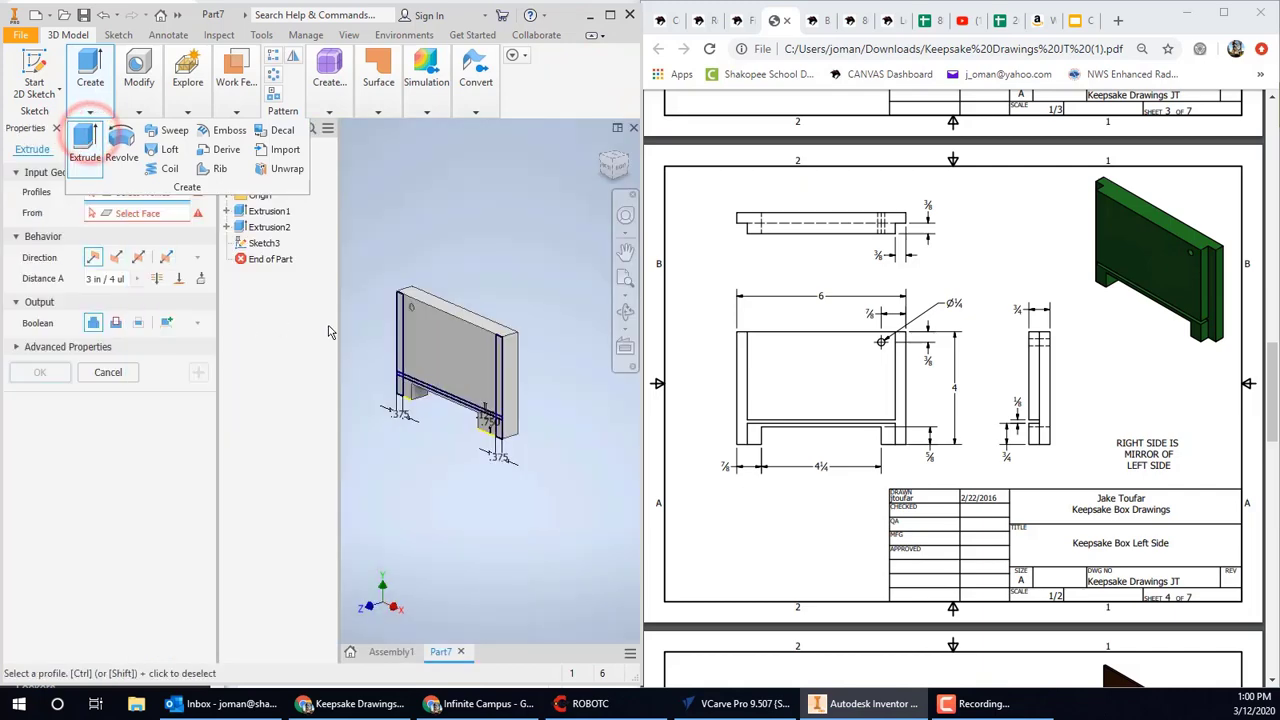
scroll(385, 370, up, 2)
click(424, 380)
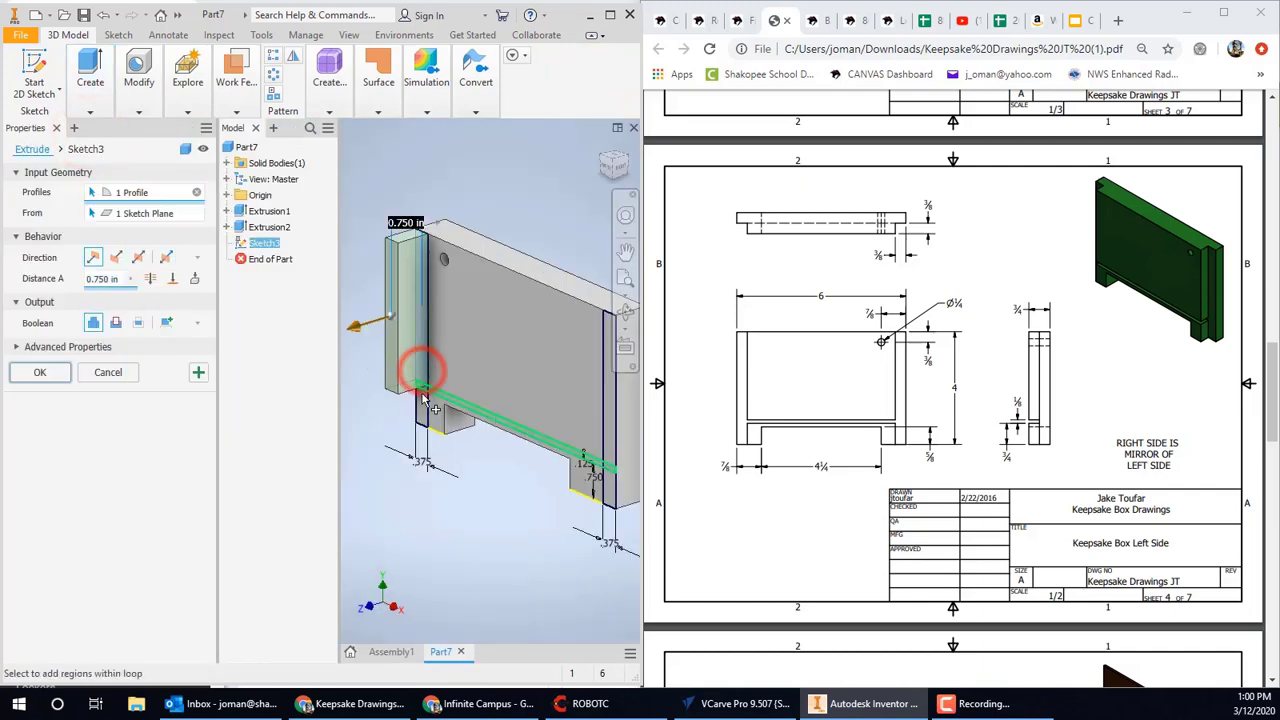
scroll(433, 384, up, 3)
click(433, 373)
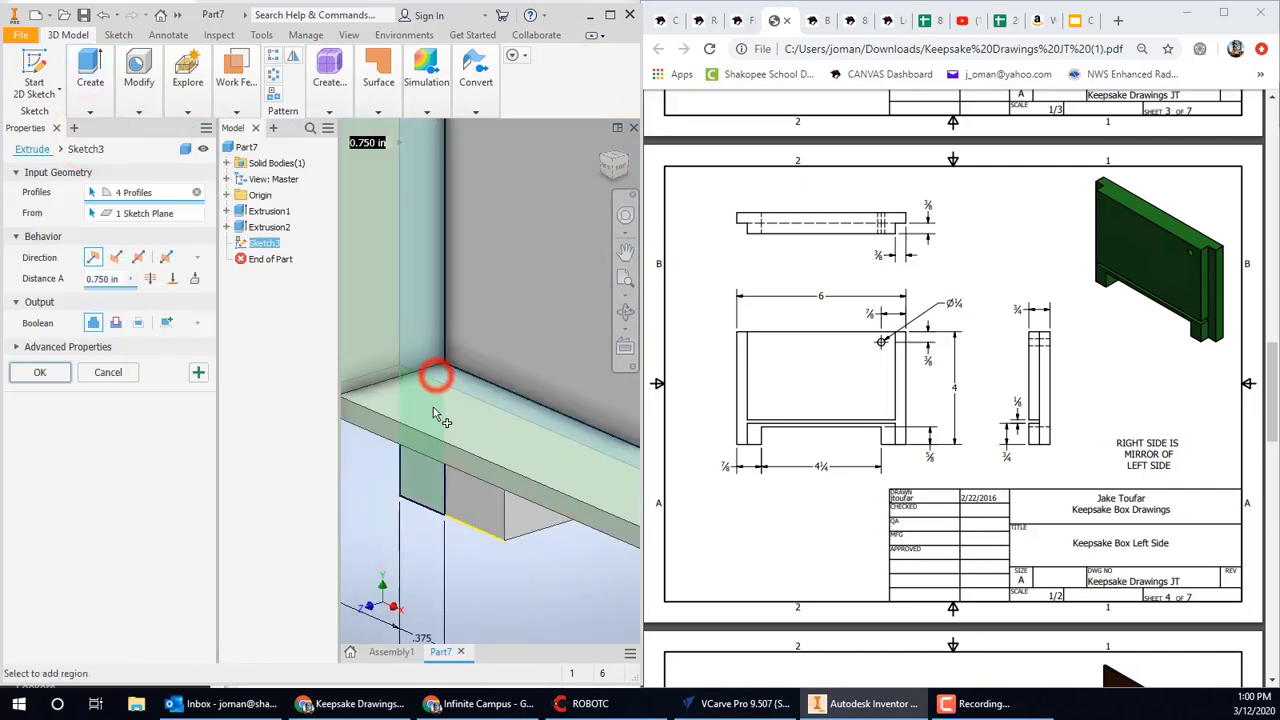
click(426, 477)
scroll(361, 331, down, 5)
scroll(440, 390, up, 3)
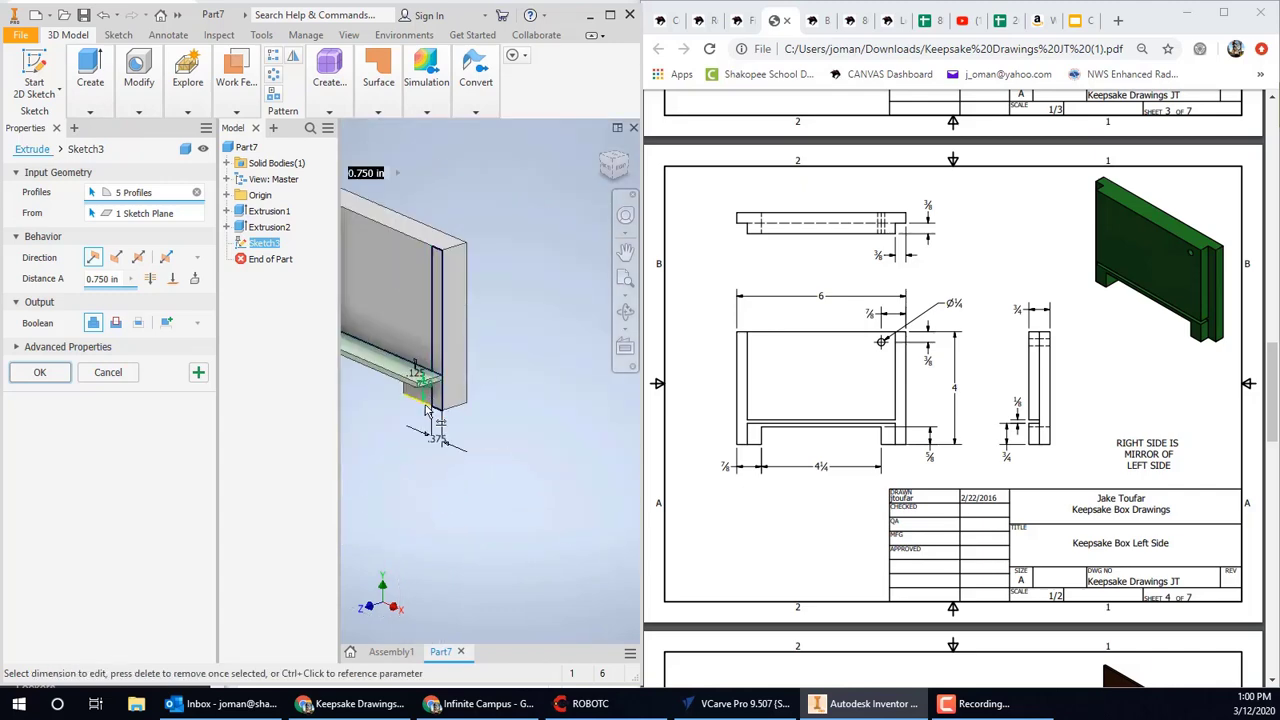
click(437, 400)
scroll(455, 335, down, 3)
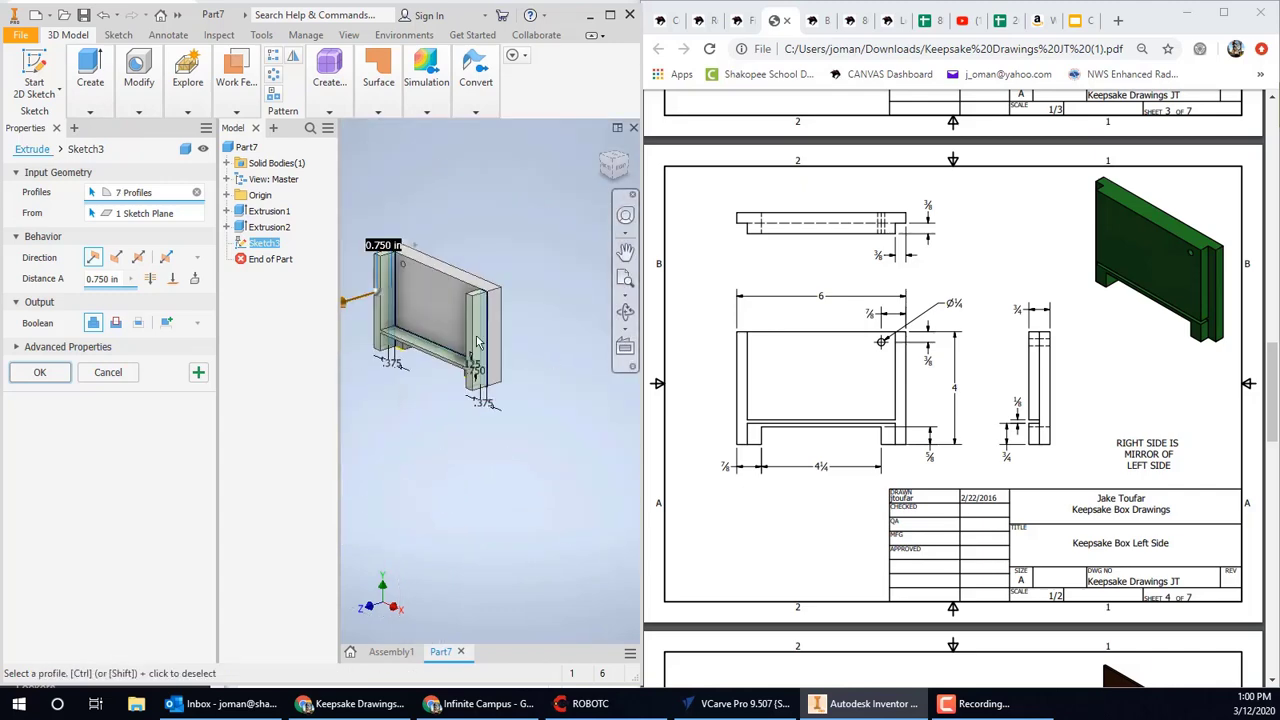
Make the extrusion a 3/8 in deep cut and apply it
click(116, 322)
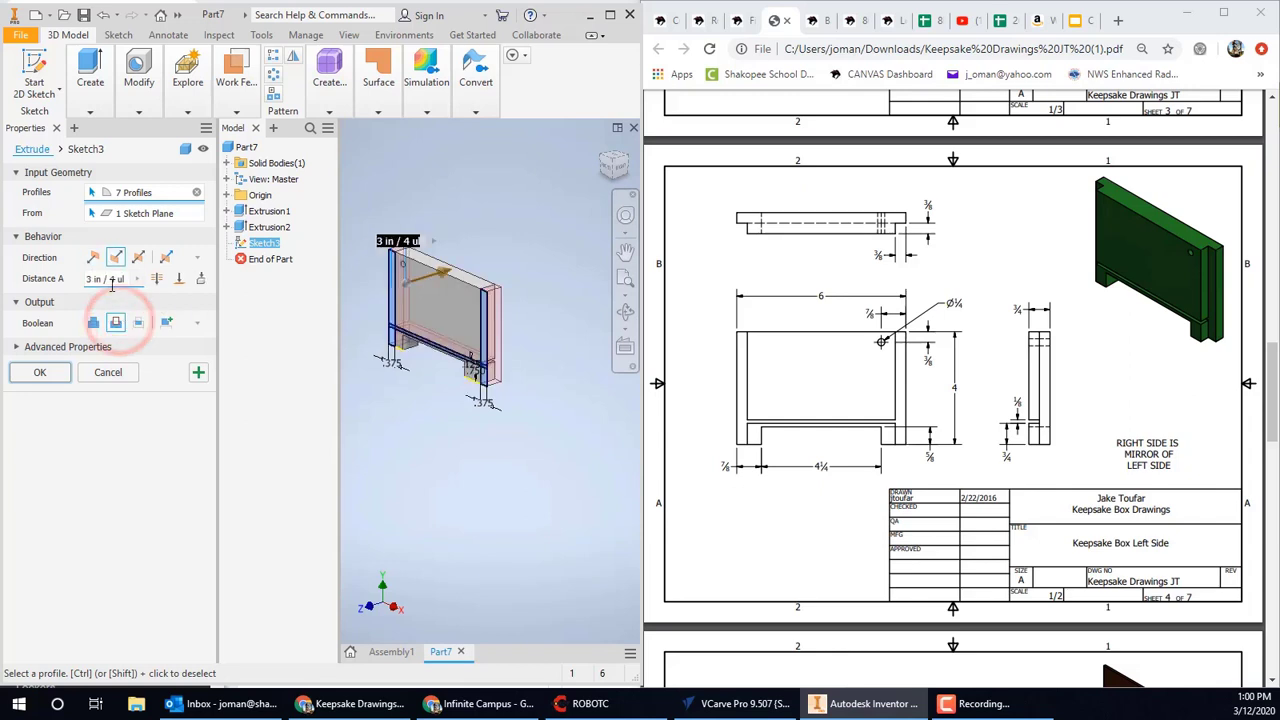
click(123, 279)
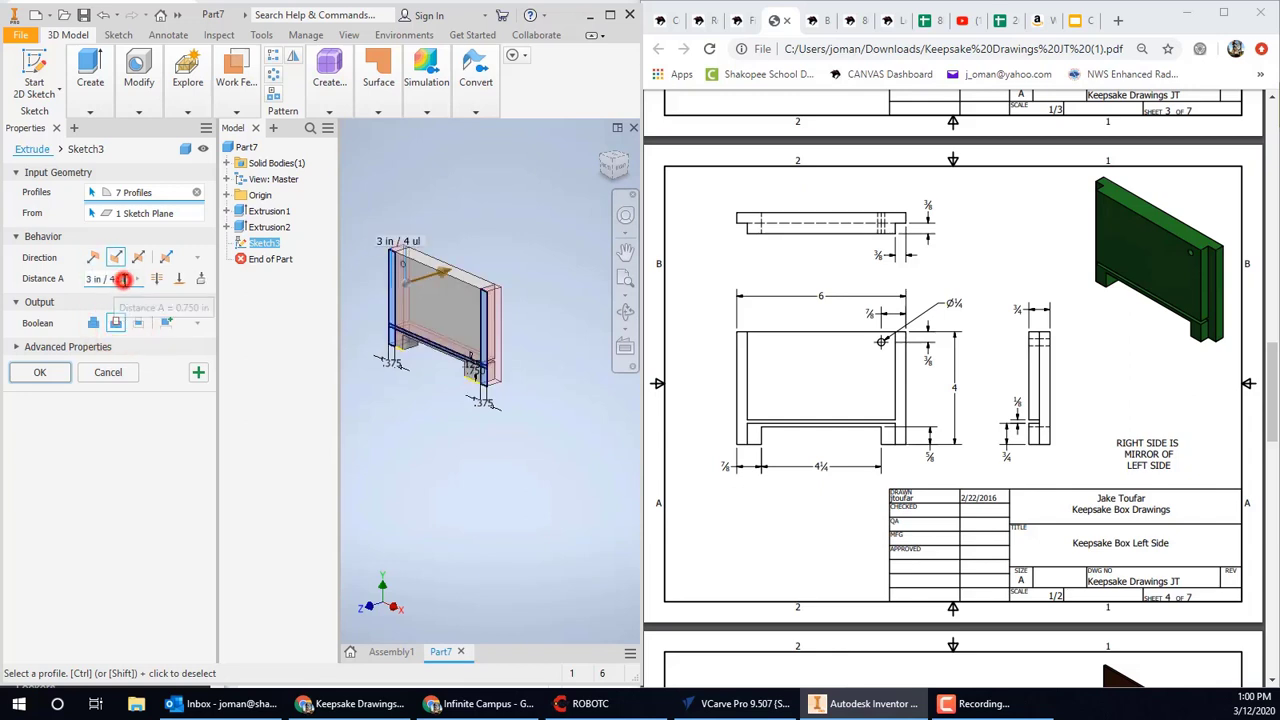
click(114, 280)
text(8)
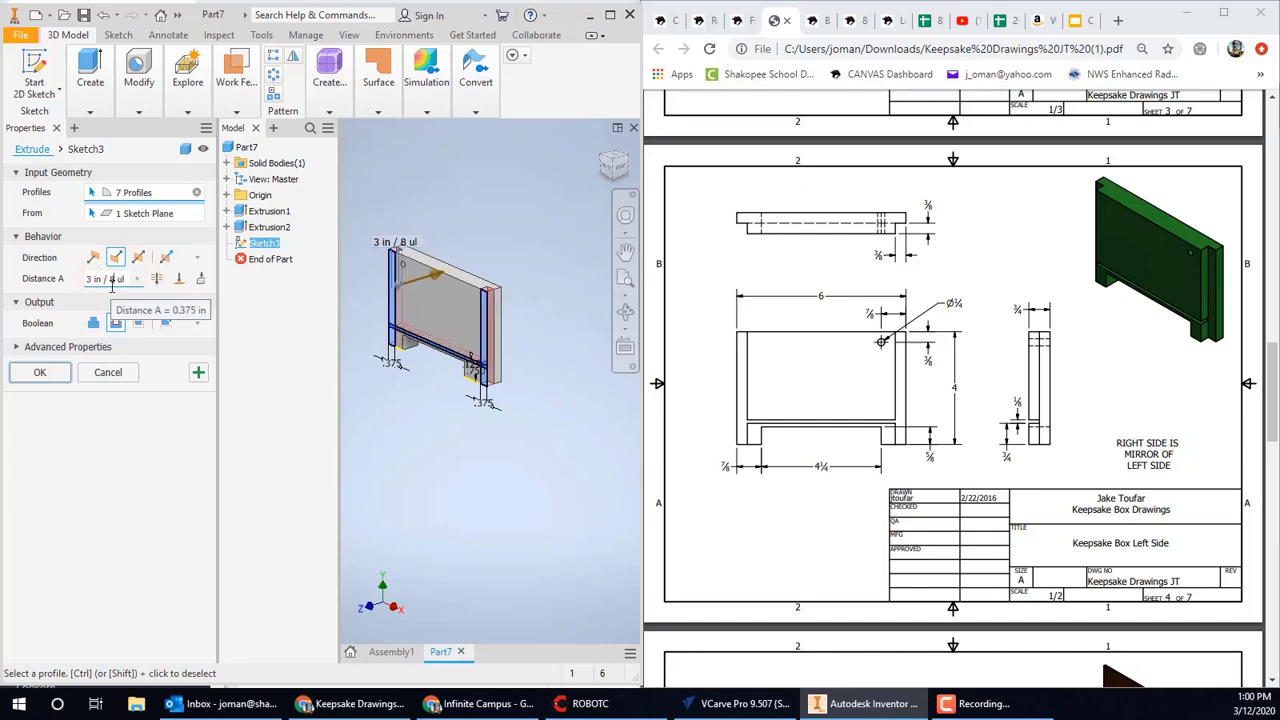
click(50, 372)
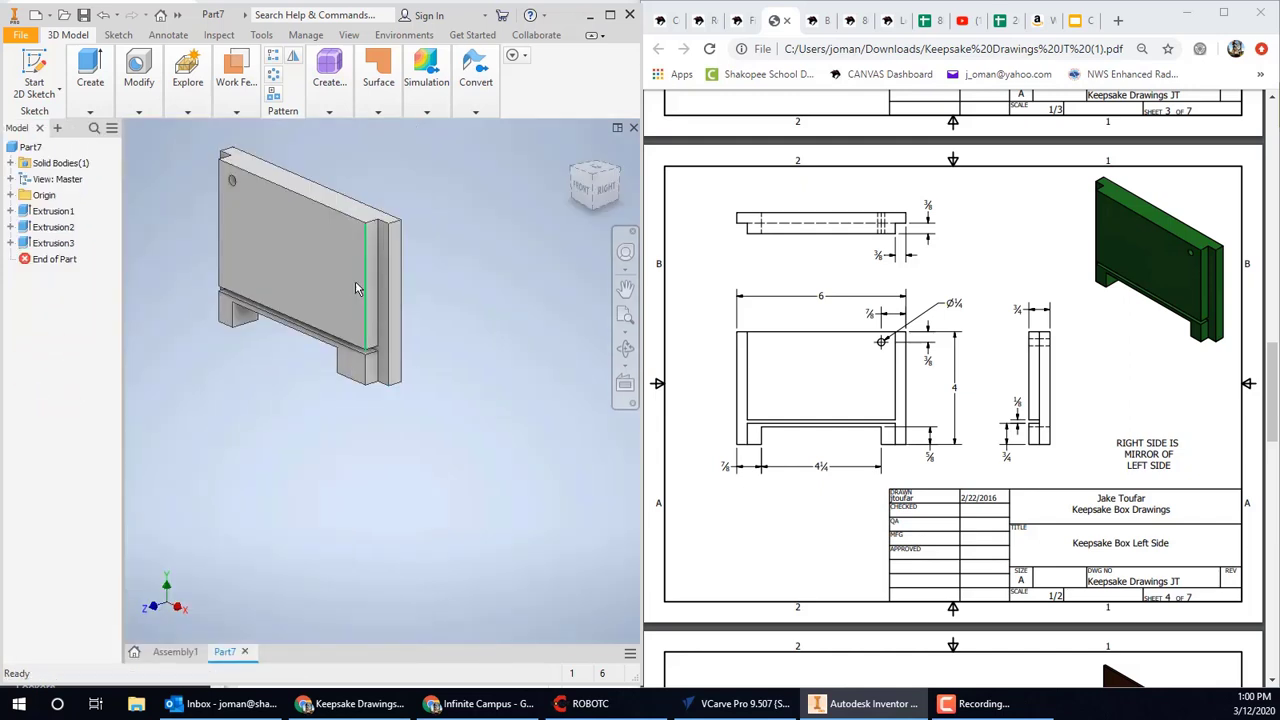
Save Part7 under the new file name 'Left Side'
click(20, 35)
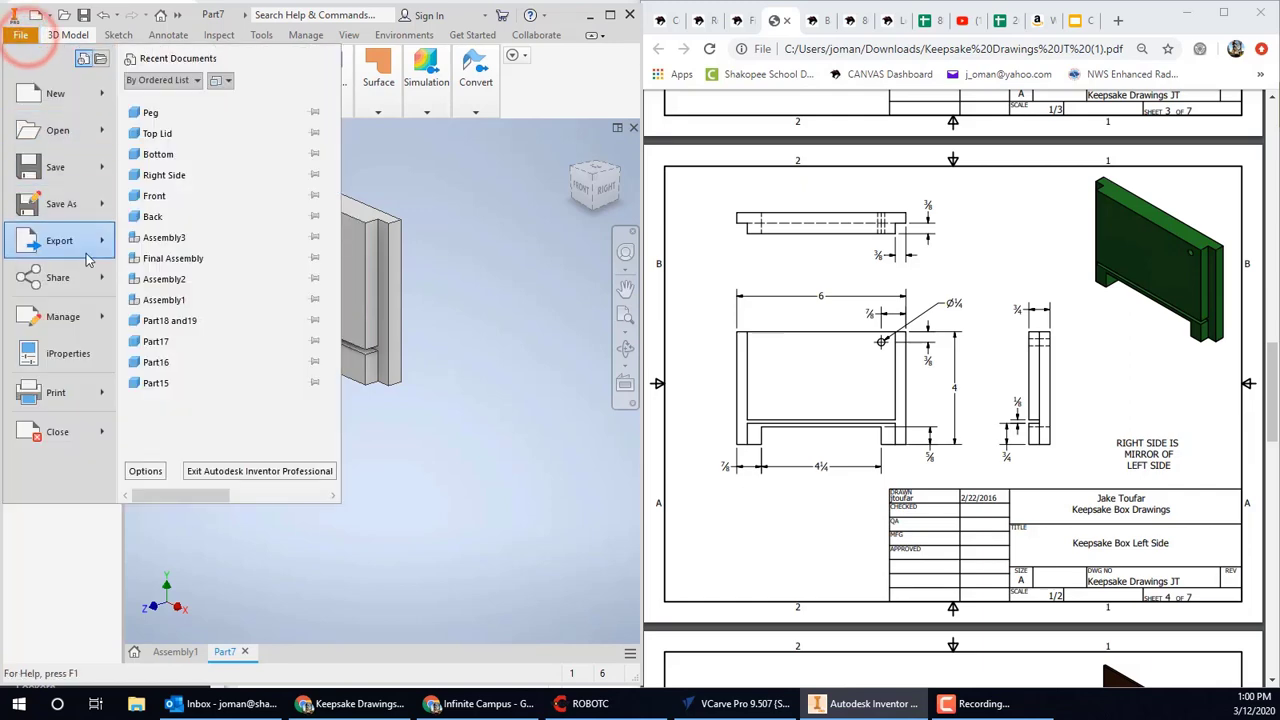
click(57, 204)
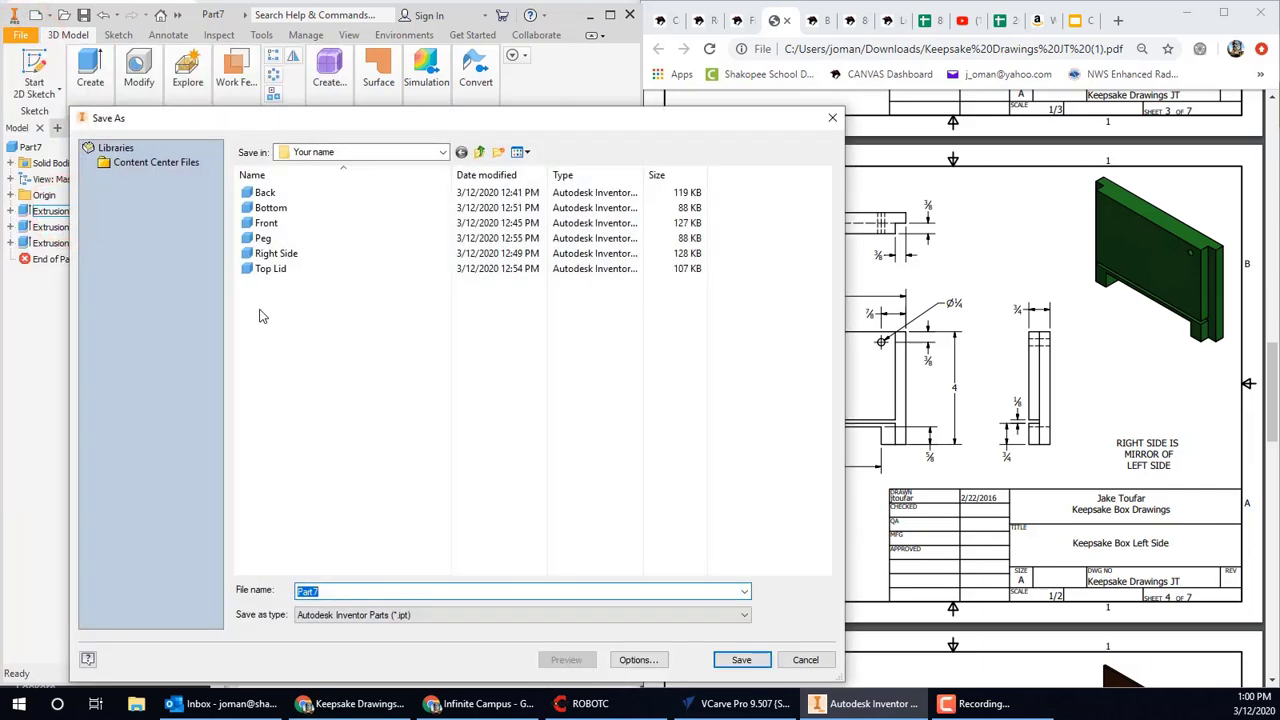
double_click(337, 591)
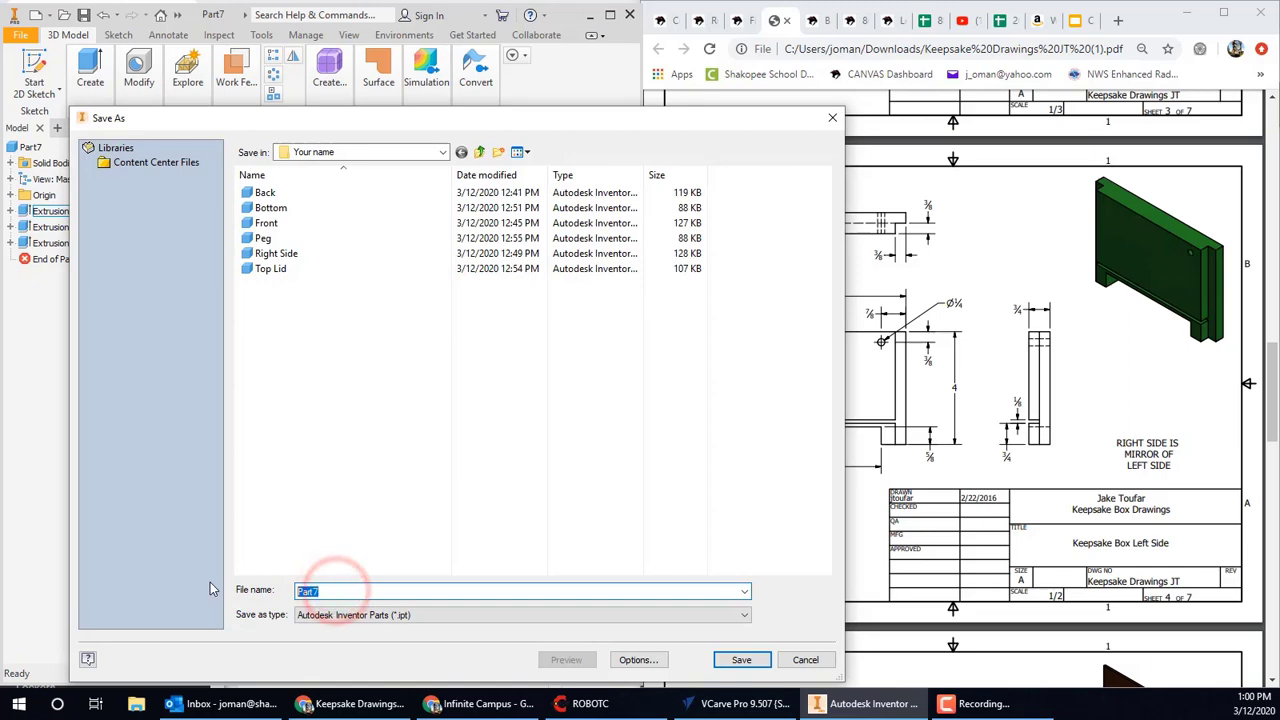
text(Left Side)
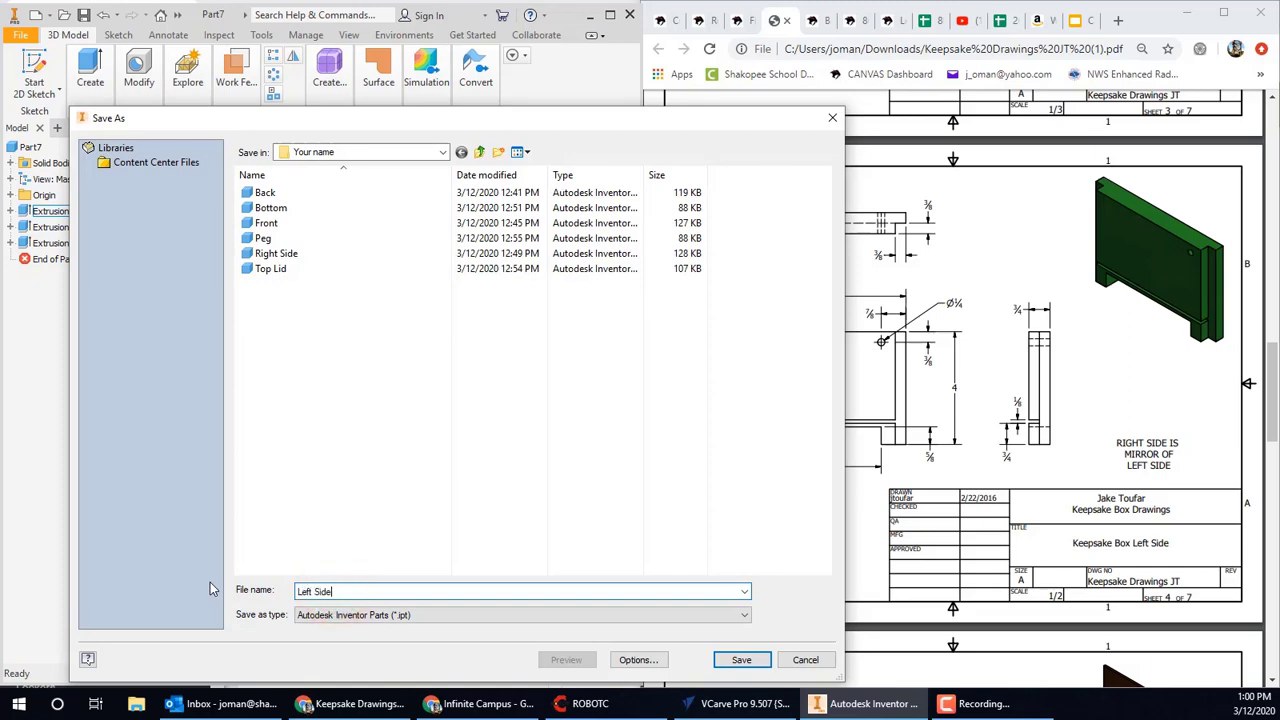
key(Return)
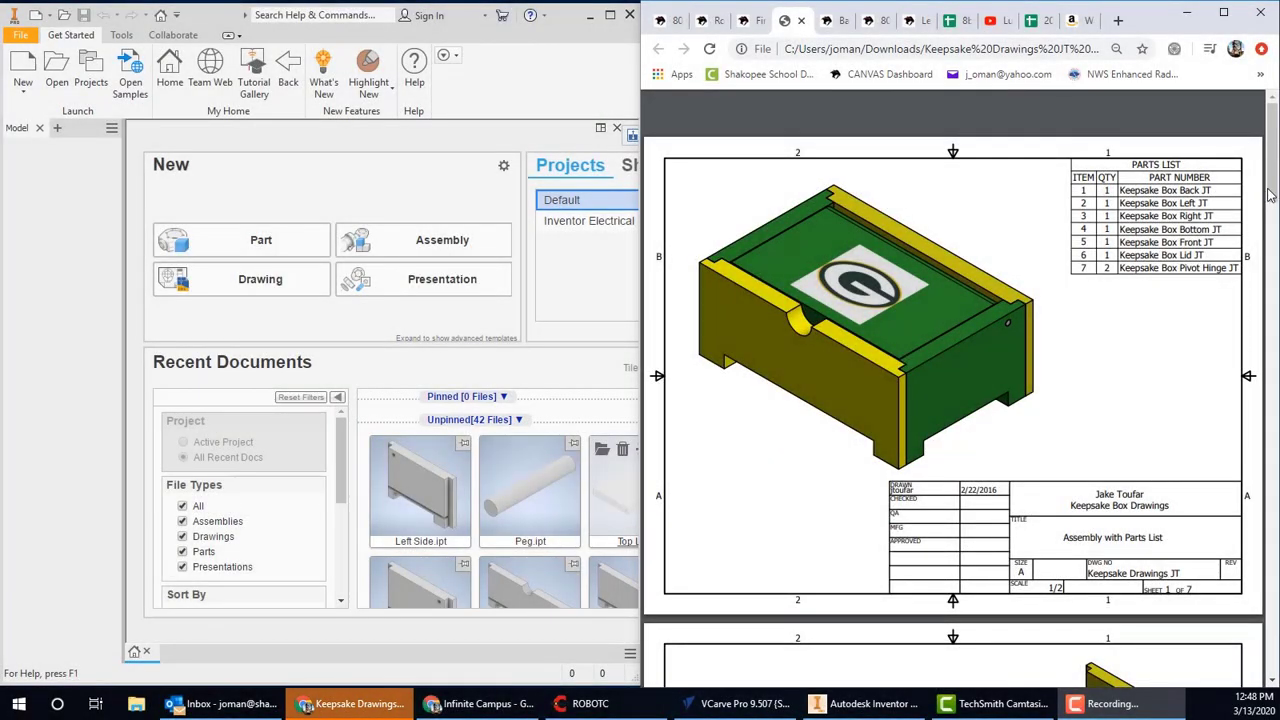
Place the Back part from the box parts folder into Assembly3
mouse_move(1270, 165)
mouse_down()
mouse_move(1267, 205)
mouse_move(1268, 172)
mouse_up()
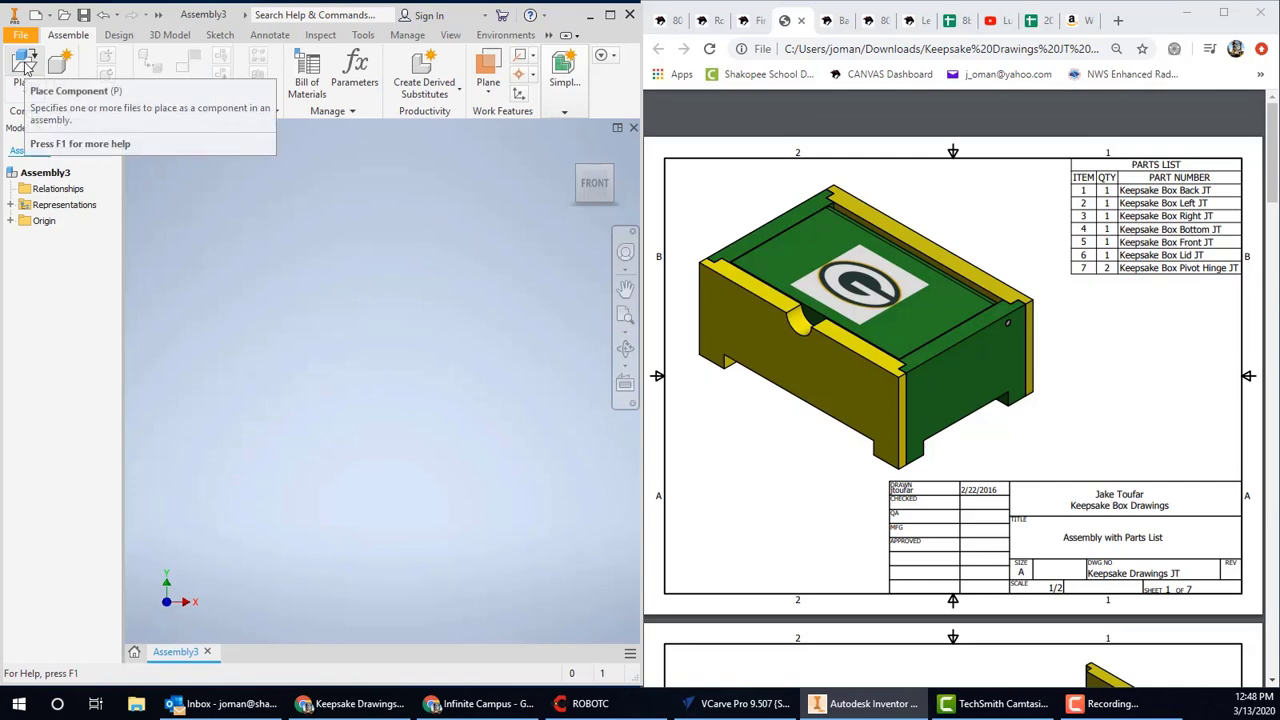
click(25, 64)
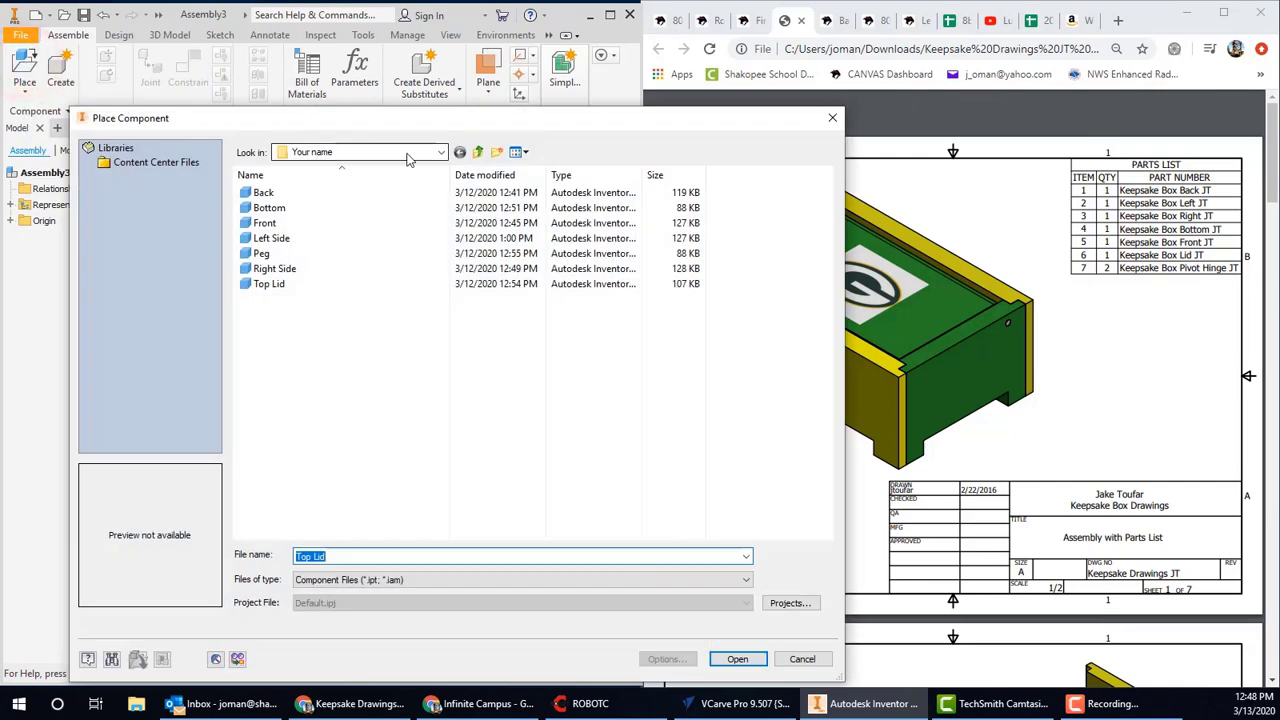
click(443, 153)
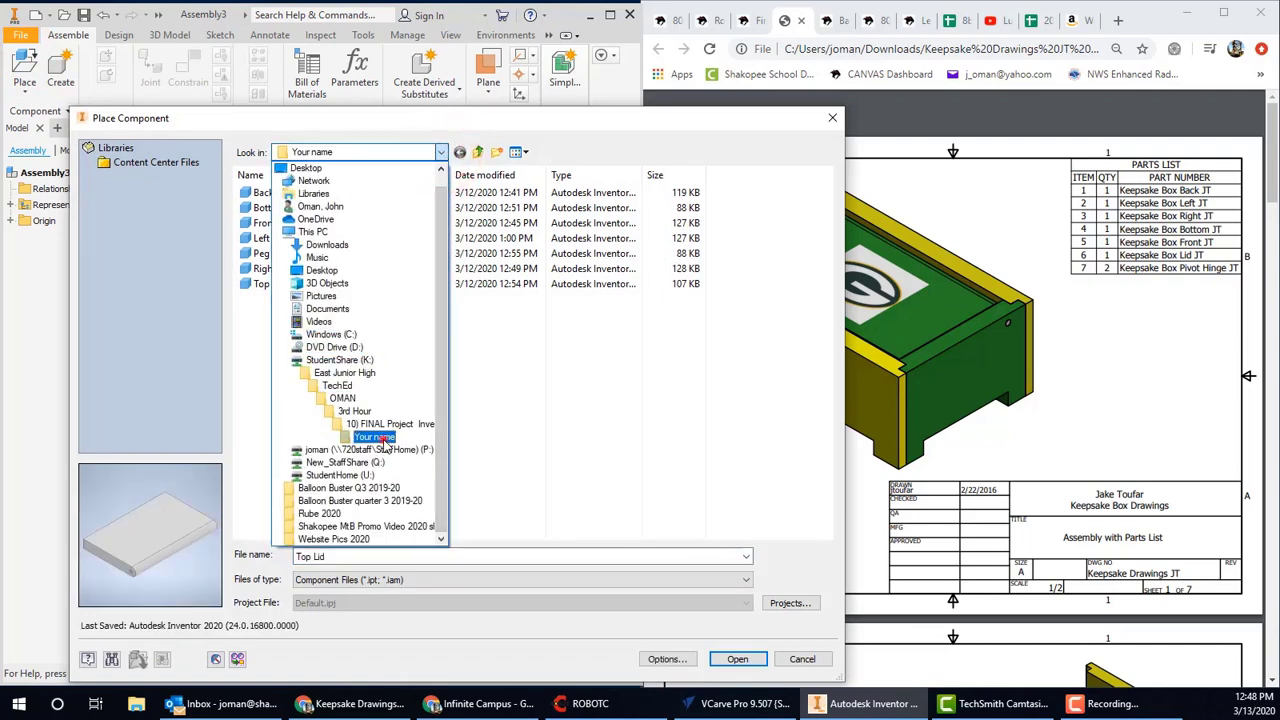
click(380, 441)
click(262, 192)
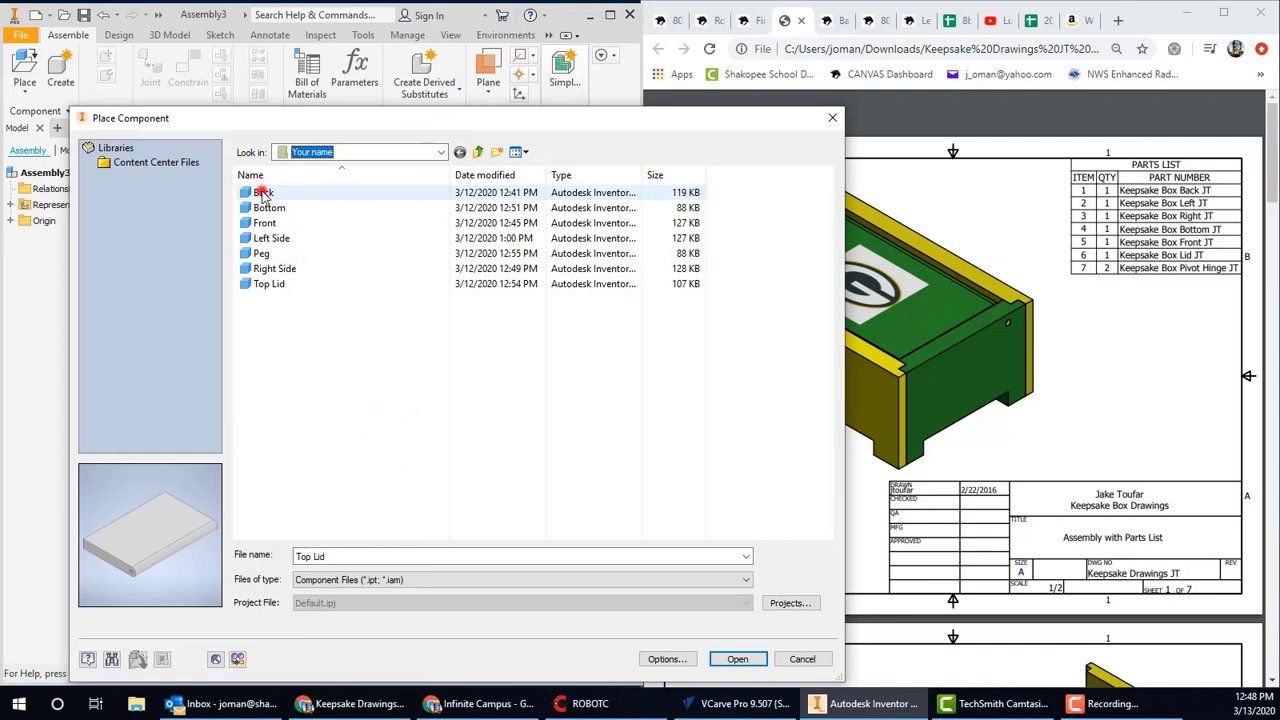
double_click(262, 192)
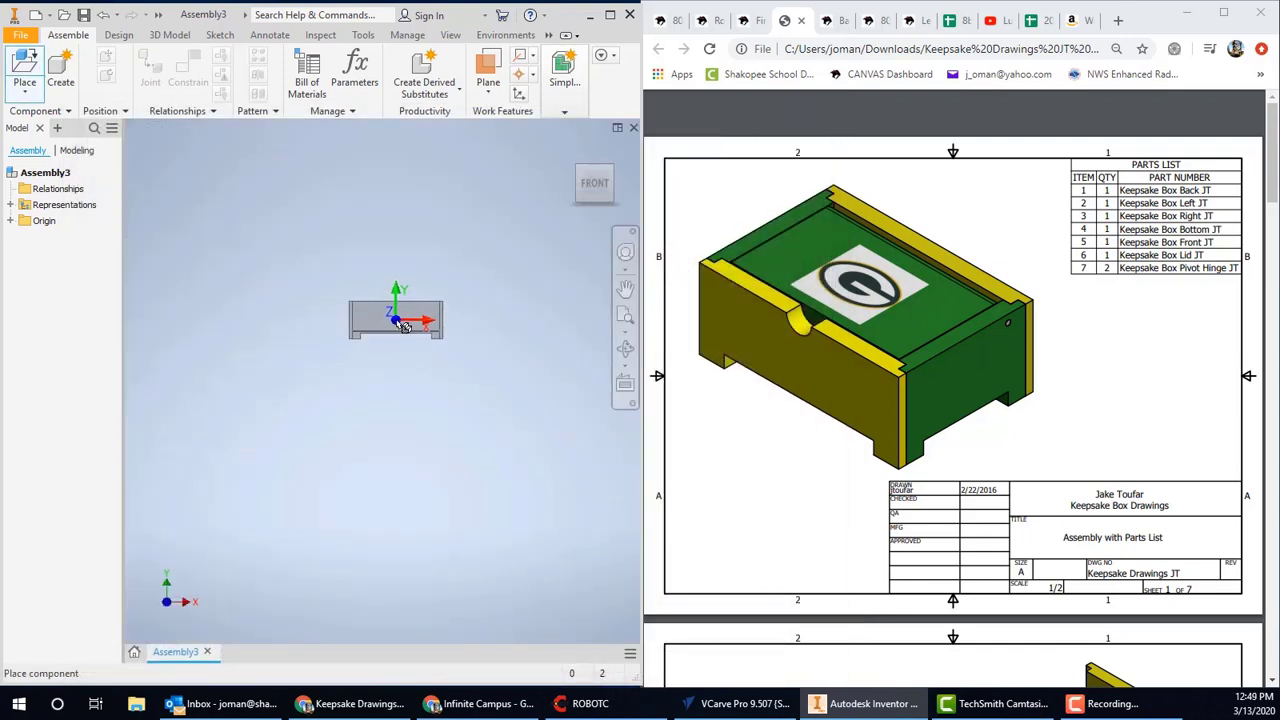
click(400, 325)
key(F6)
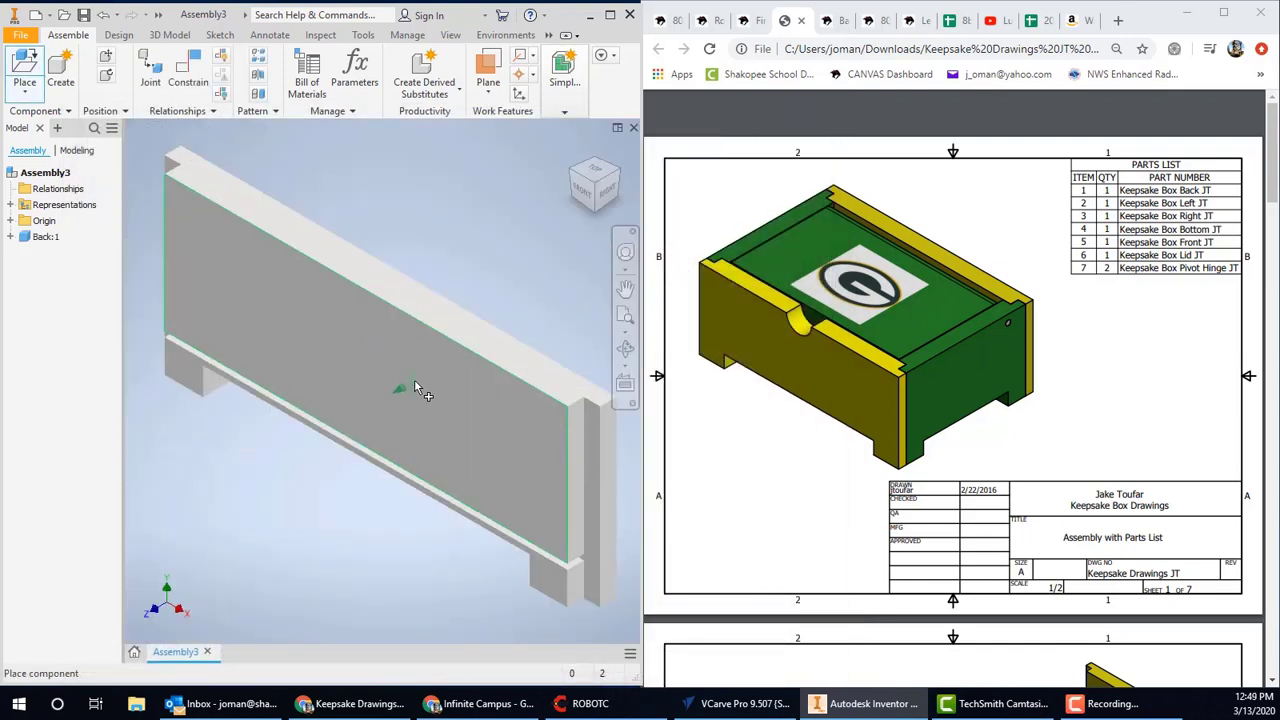
scroll(414, 378, down, 3)
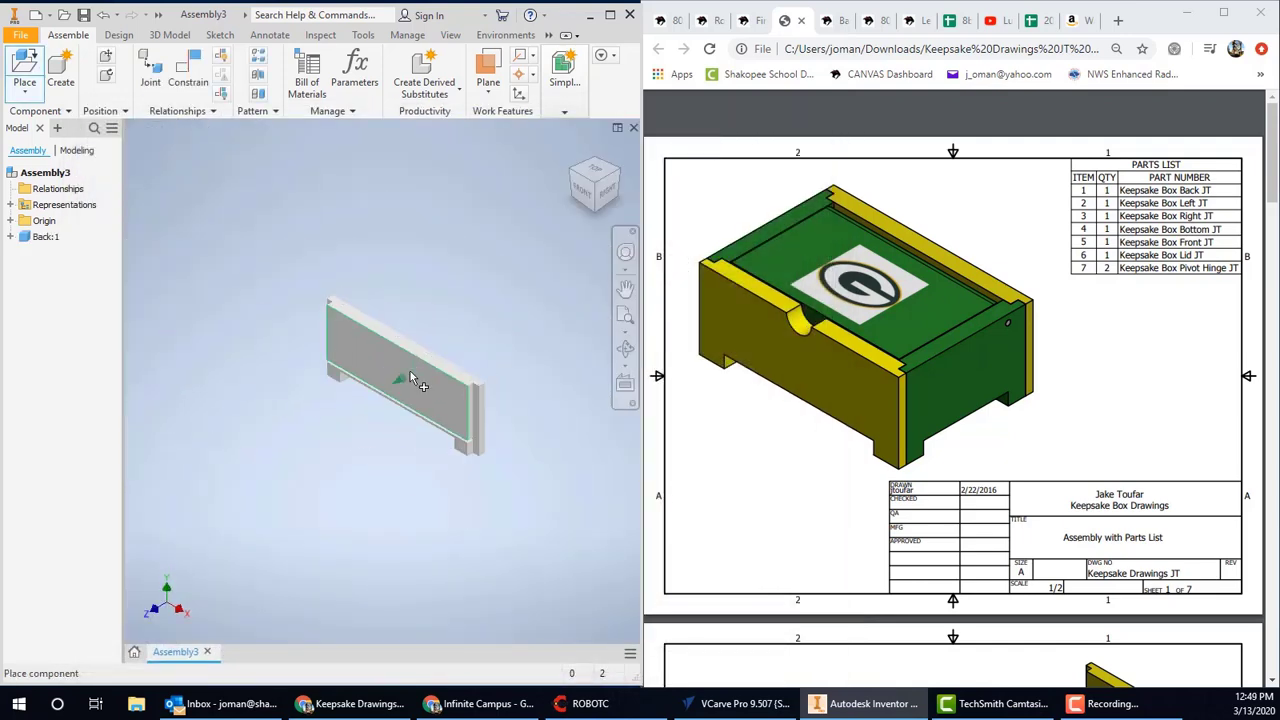
Place the Bottom part below the Back and the Front part at the lower left
click(22, 64)
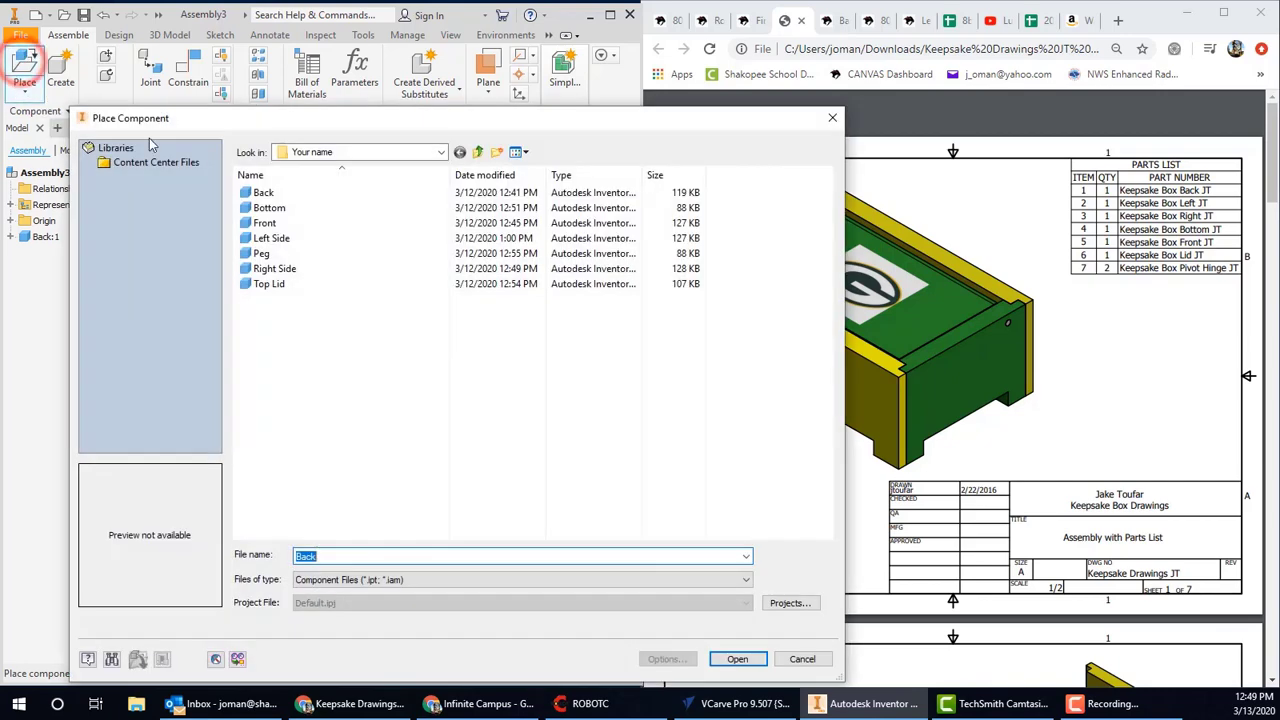
double_click(279, 207)
click(300, 468)
click(24, 62)
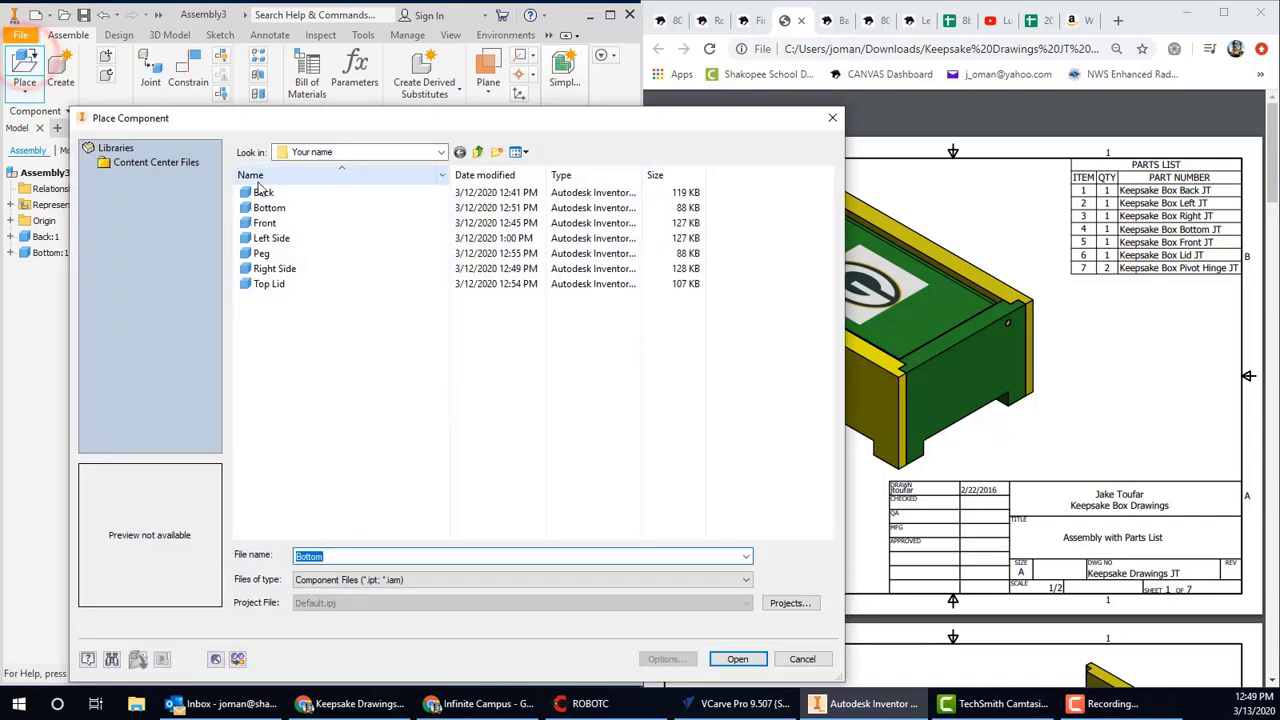
click(279, 222)
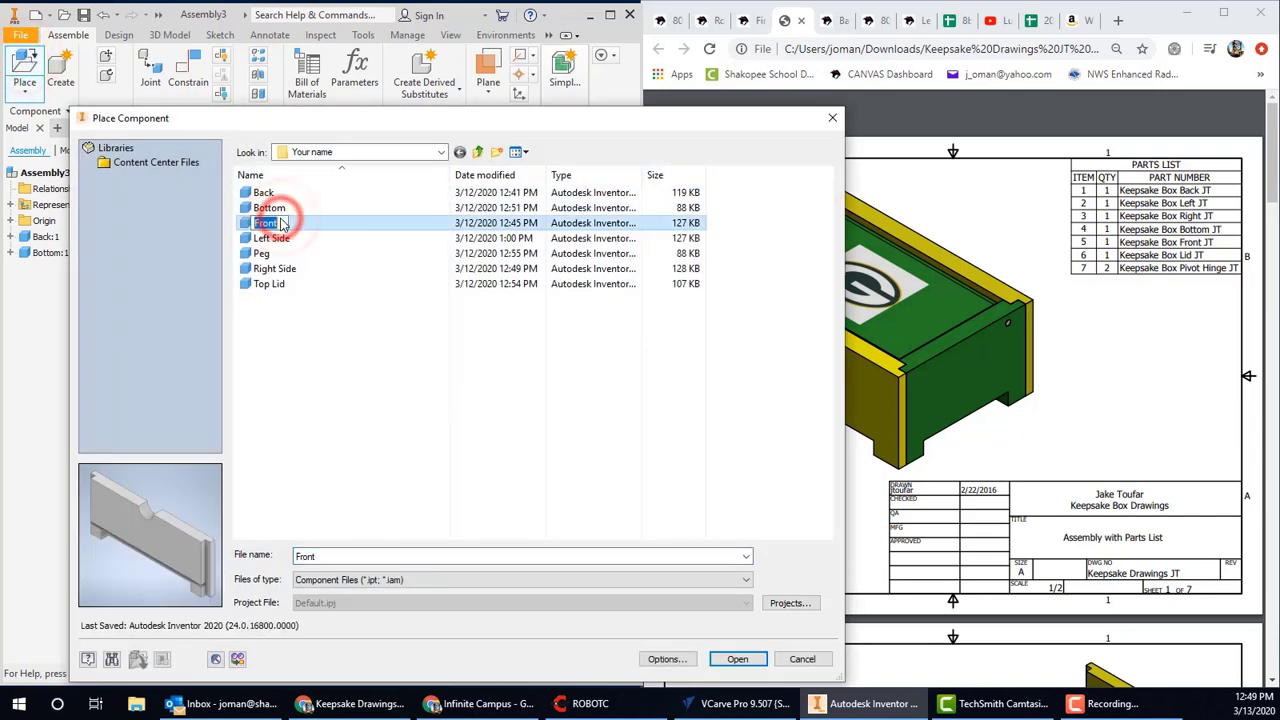
double_click(308, 224)
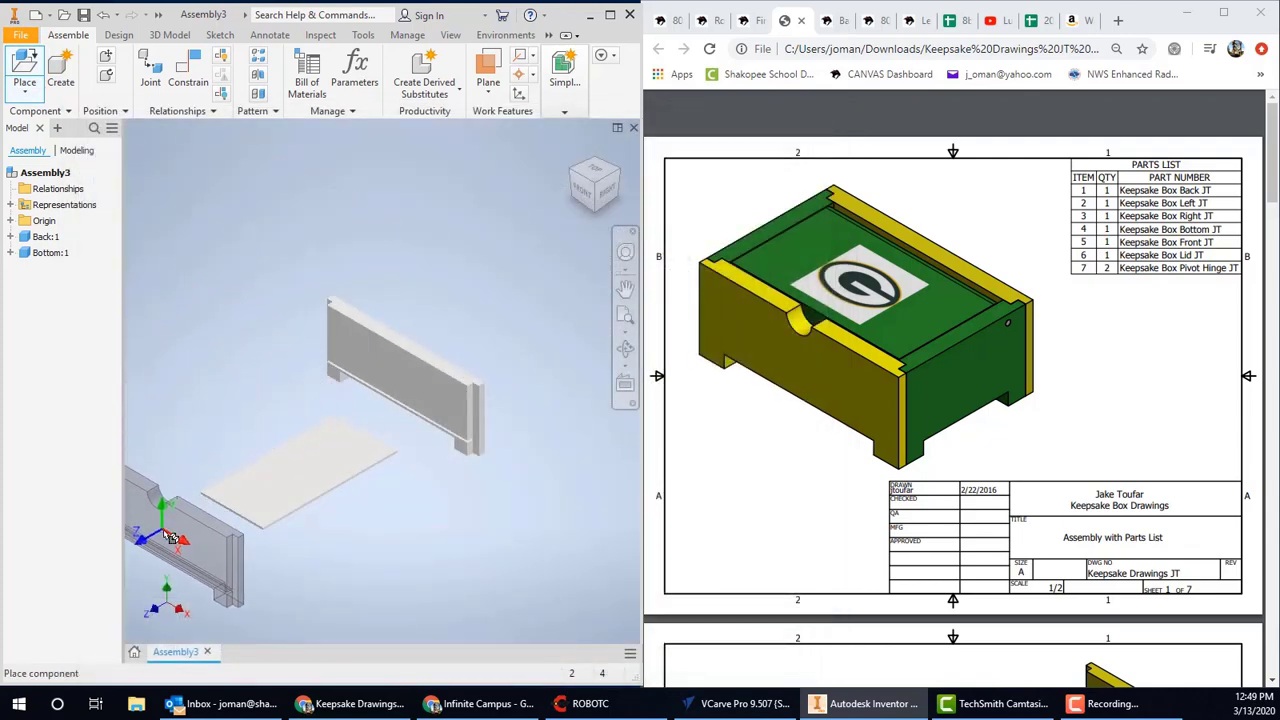
click(163, 528)
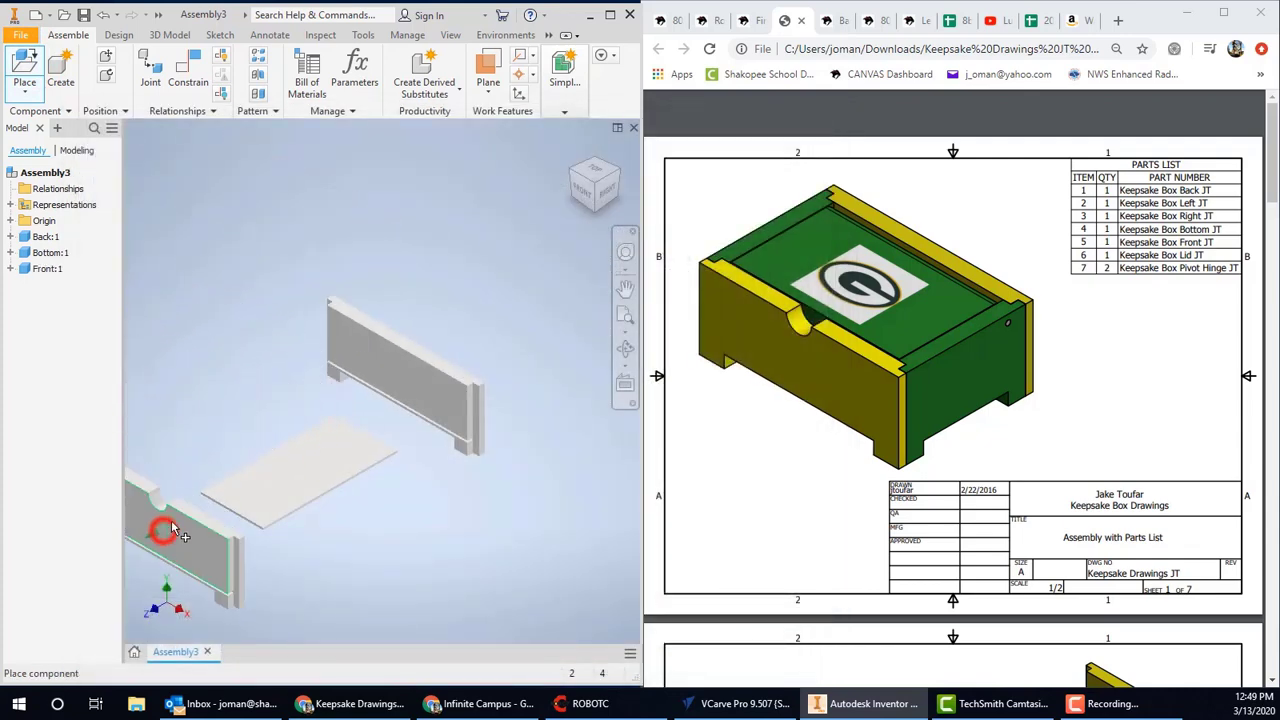
Place the Left Side part at the lower right and two Peg copies
click(24, 64)
double_click(280, 242)
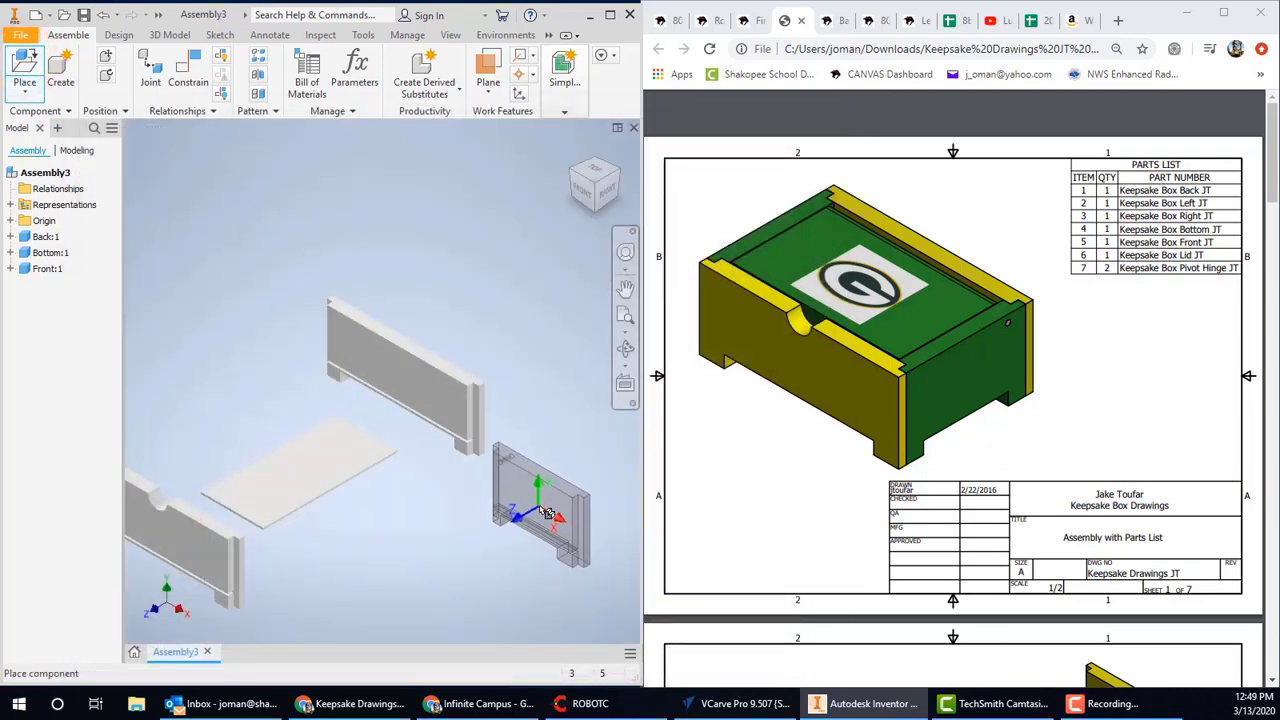
click(548, 513)
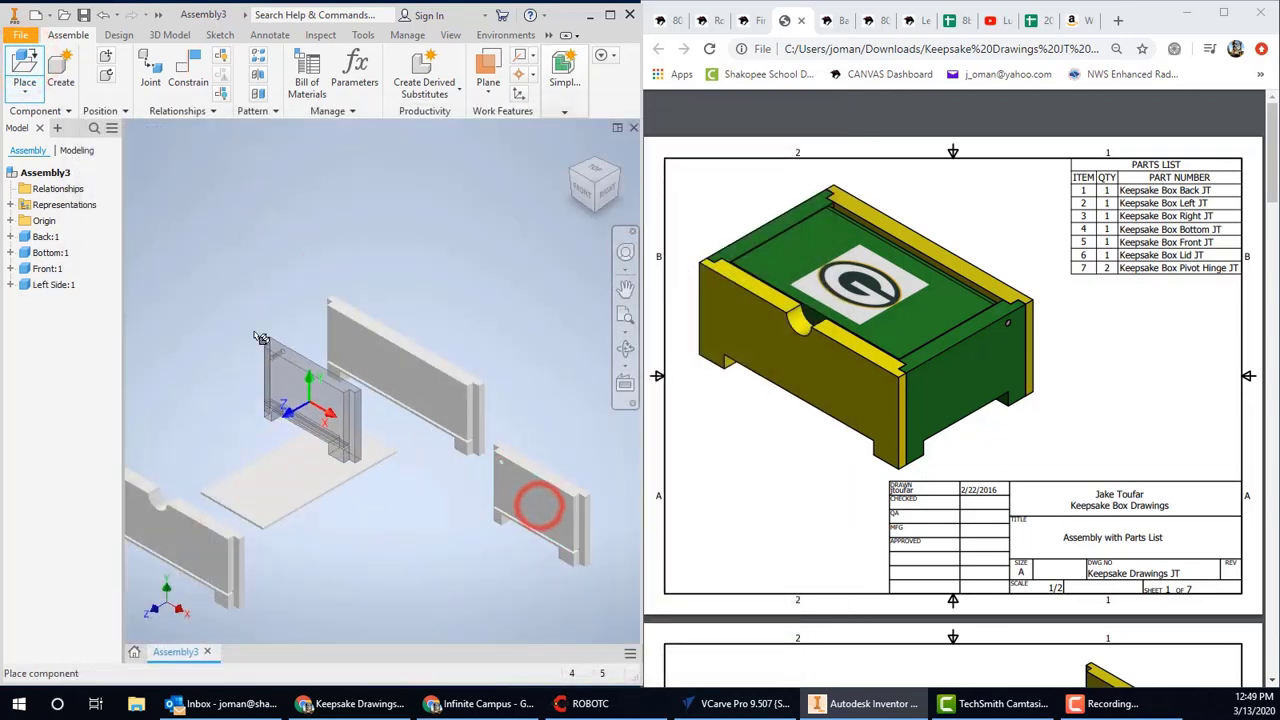
click(27, 60)
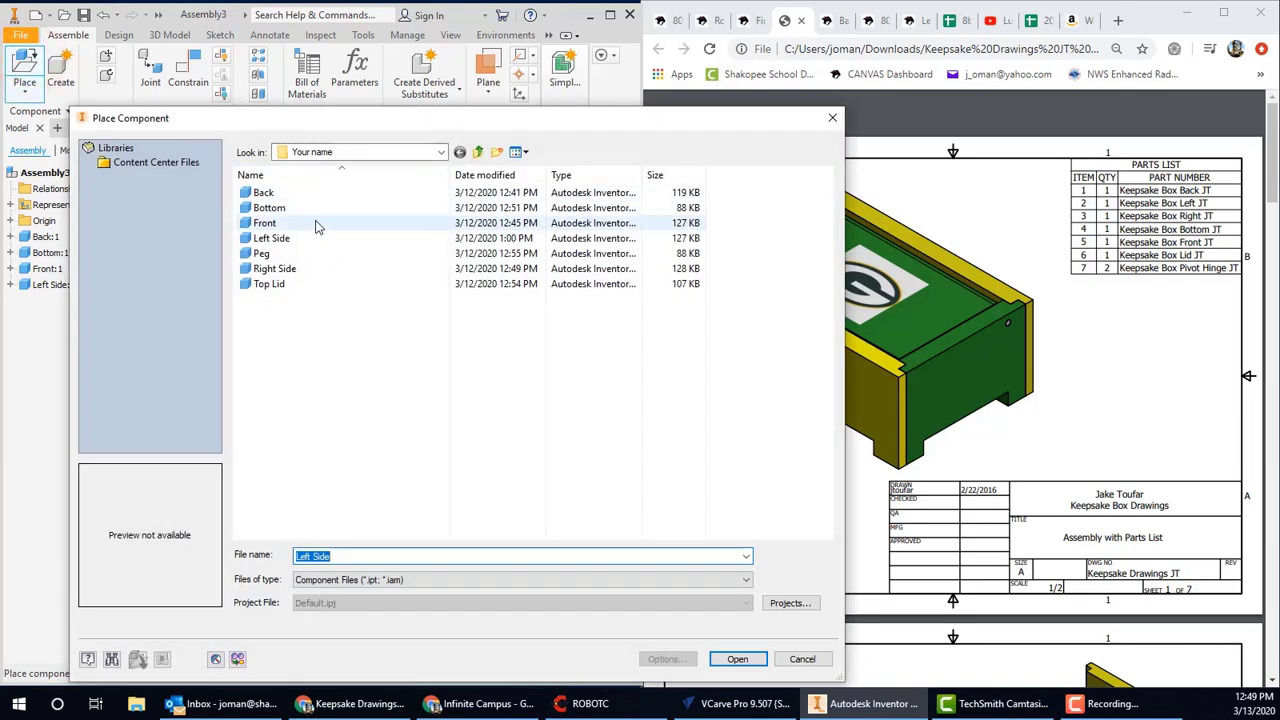
click(276, 256)
double_click(276, 256)
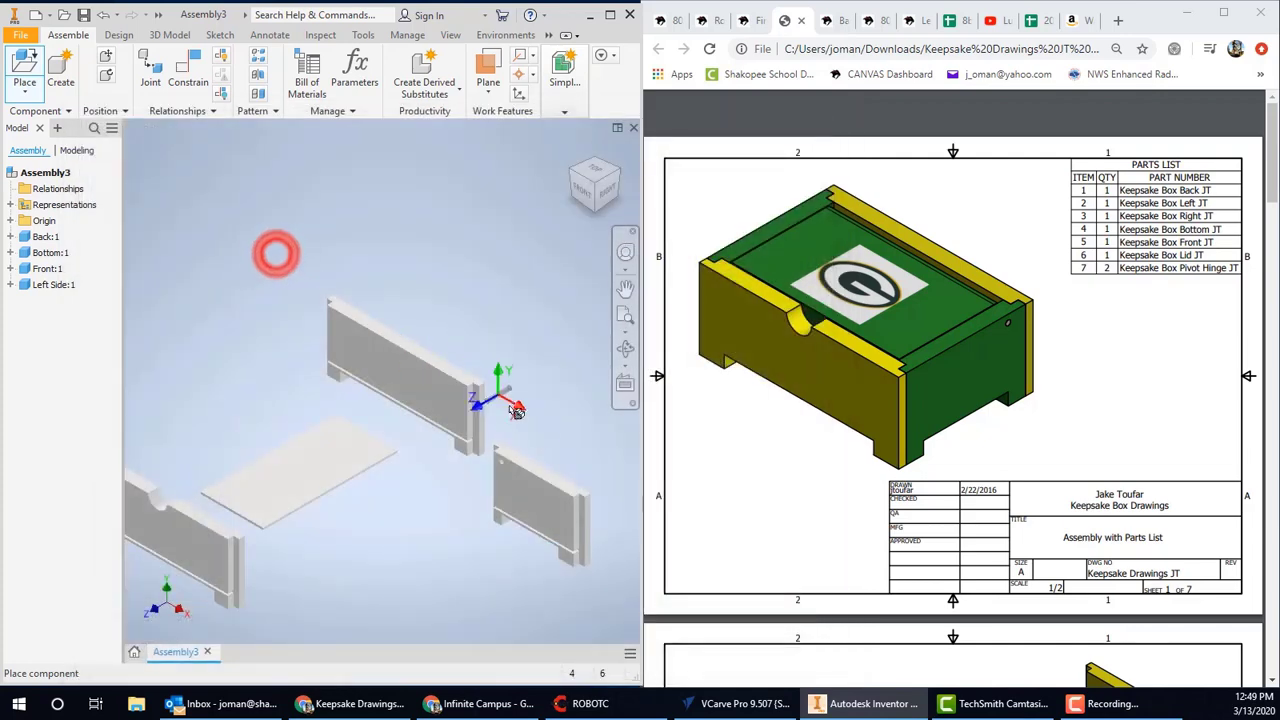
click(545, 347)
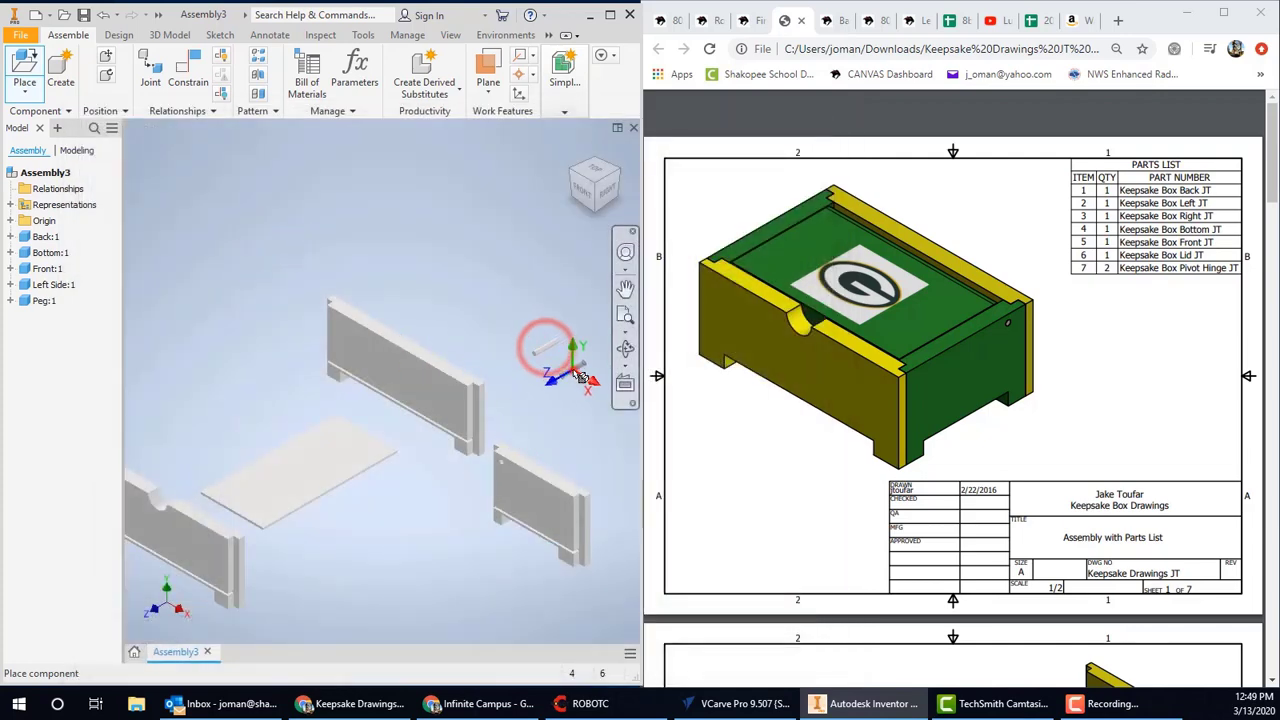
click(571, 366)
key(Escape)
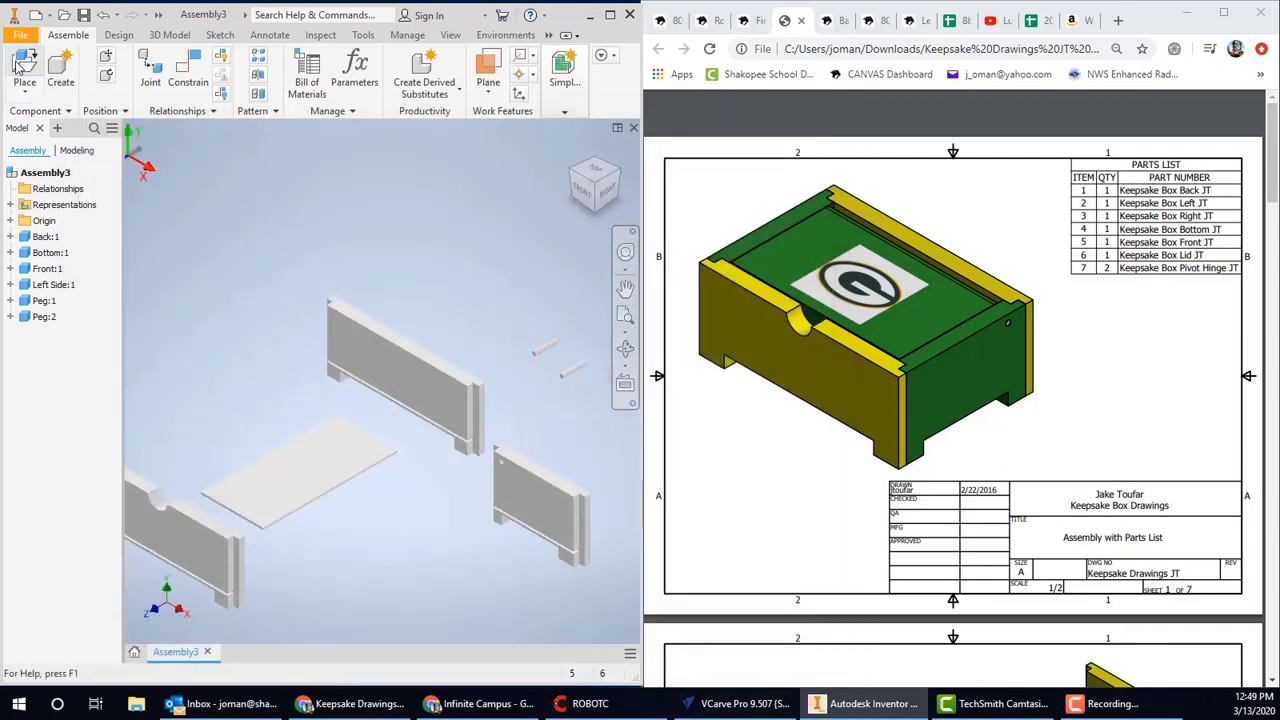
Place the Right Side part and the Top Lid above, then finish placing components
click(22, 62)
click(286, 265)
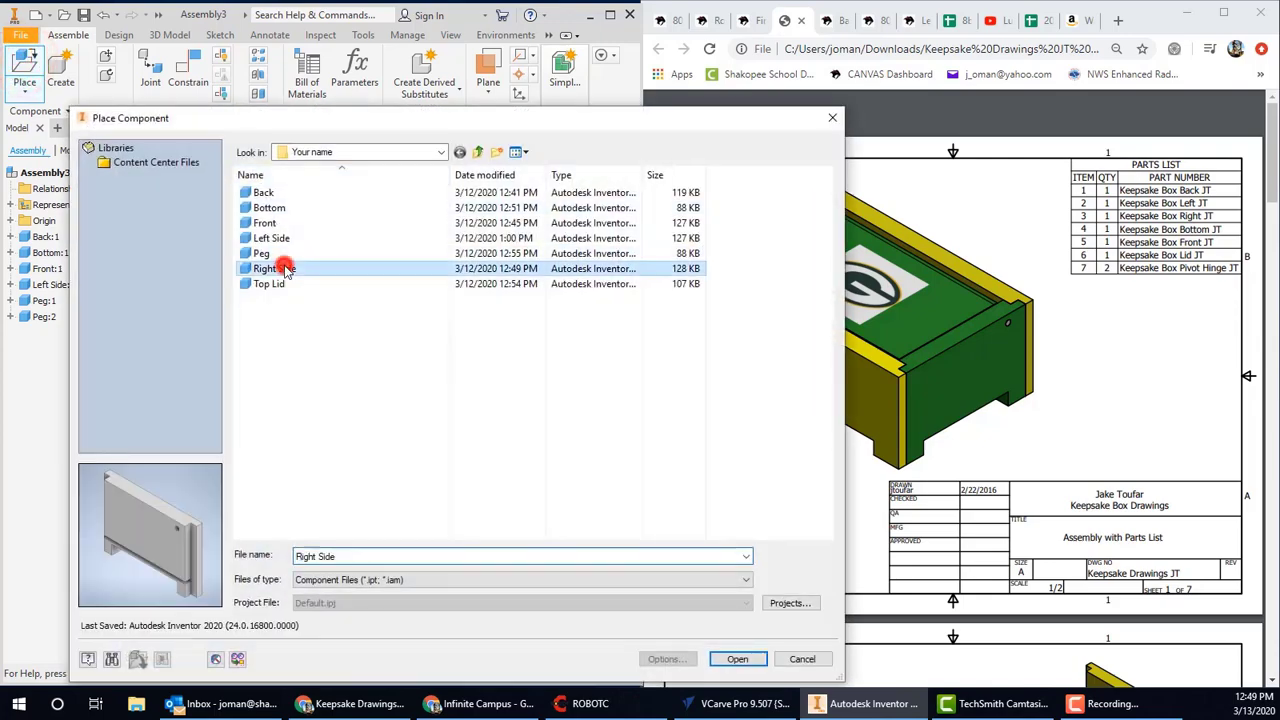
double_click(286, 265)
click(255, 325)
click(28, 64)
click(270, 284)
double_click(270, 284)
click(372, 216)
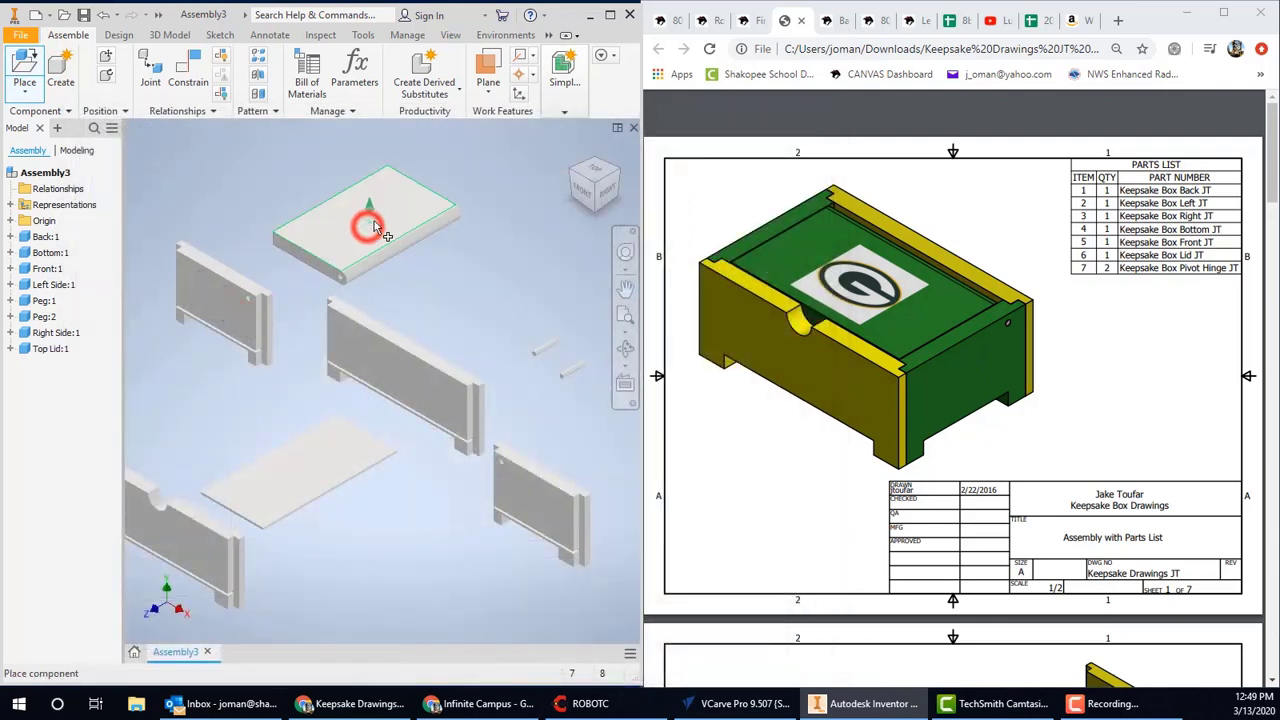
key(Escape)
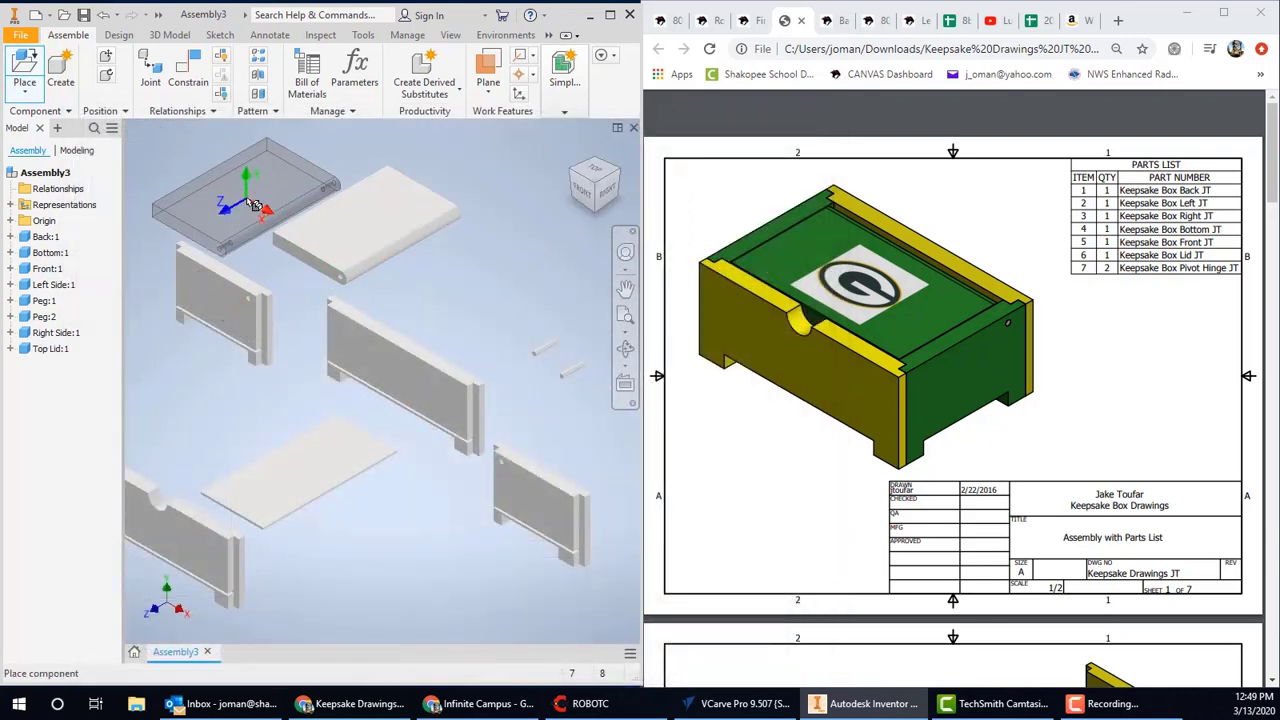
right_click(252, 202)
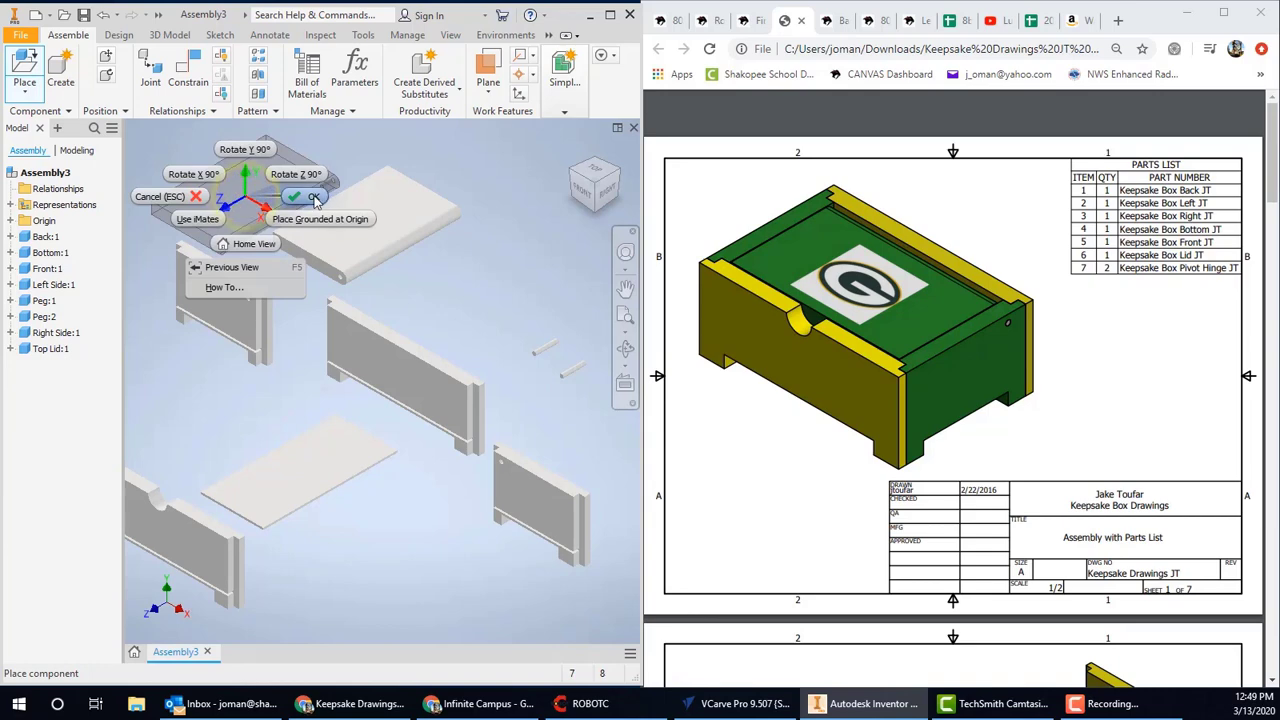
click(313, 197)
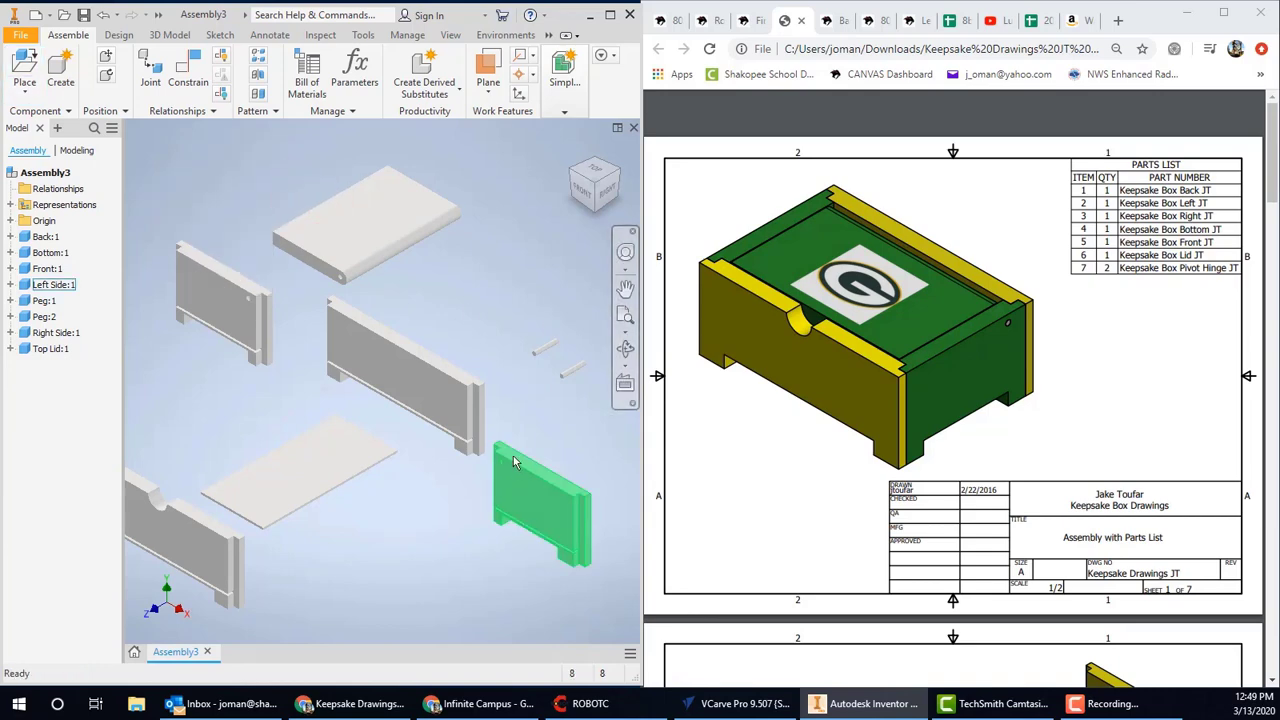
Mate the side wall face against the back wall's face
click(188, 78)
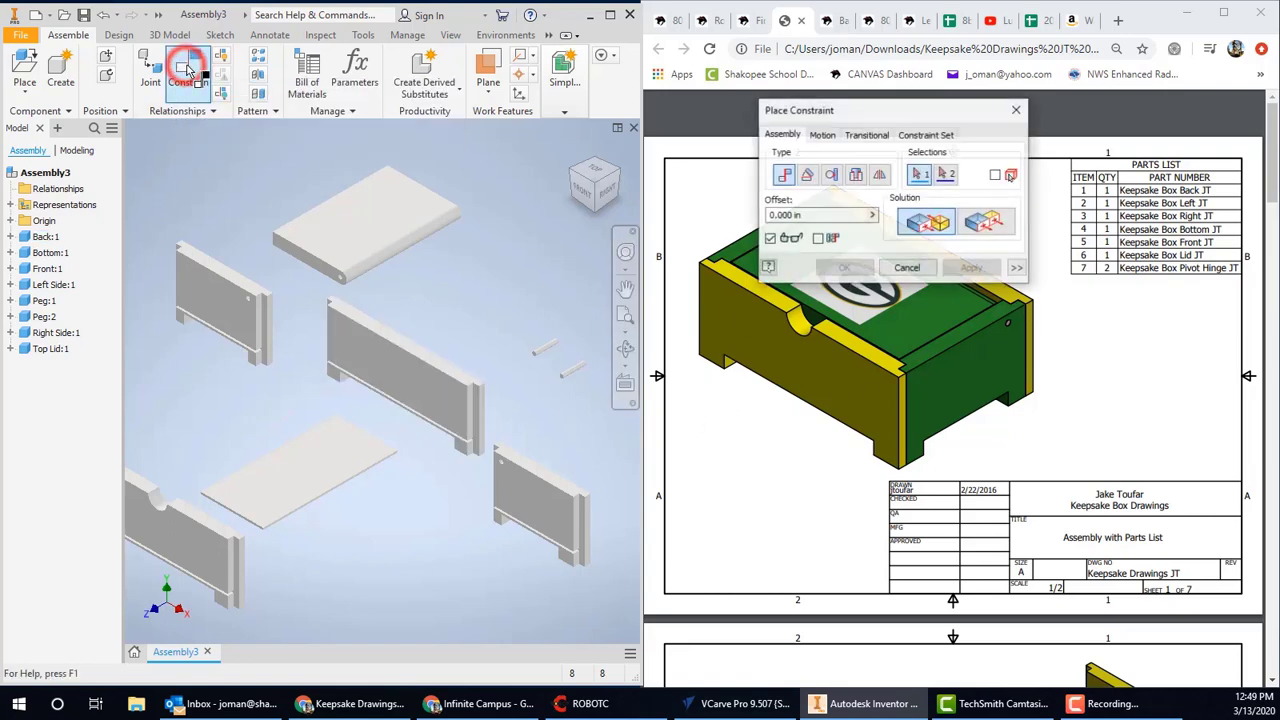
drag(855, 116, 746, 118)
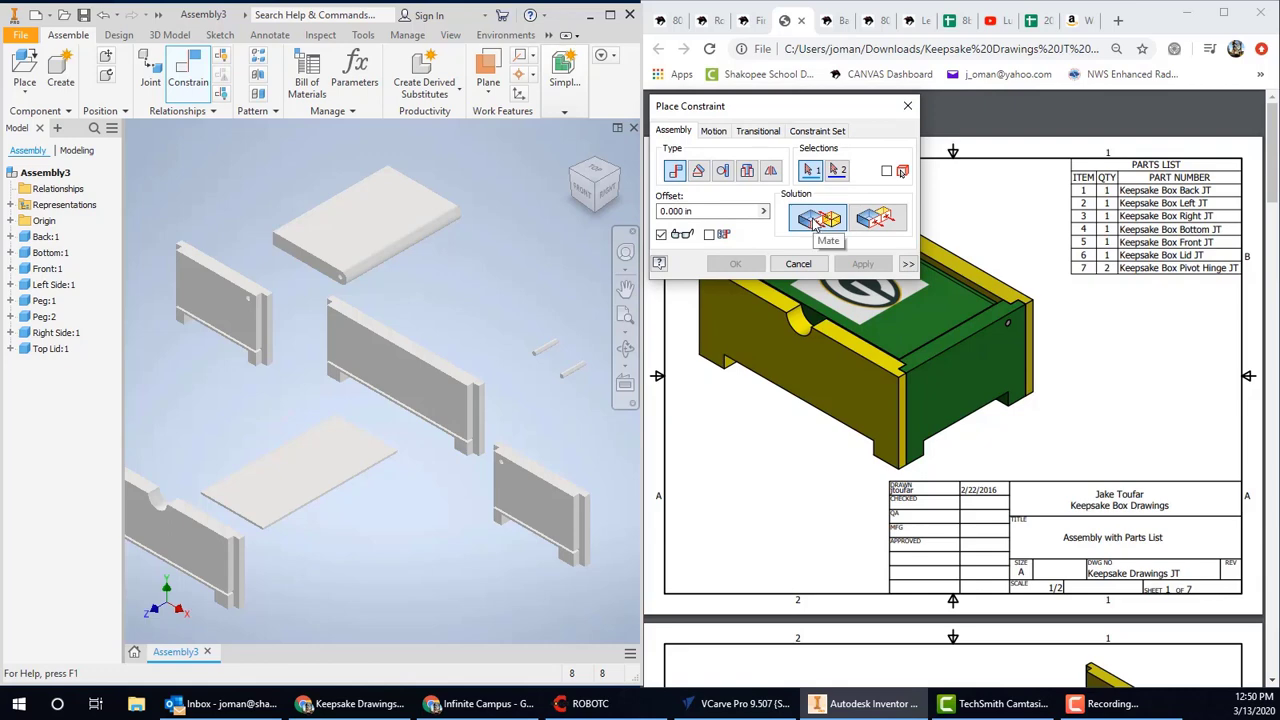
scroll(487, 432, down, 5)
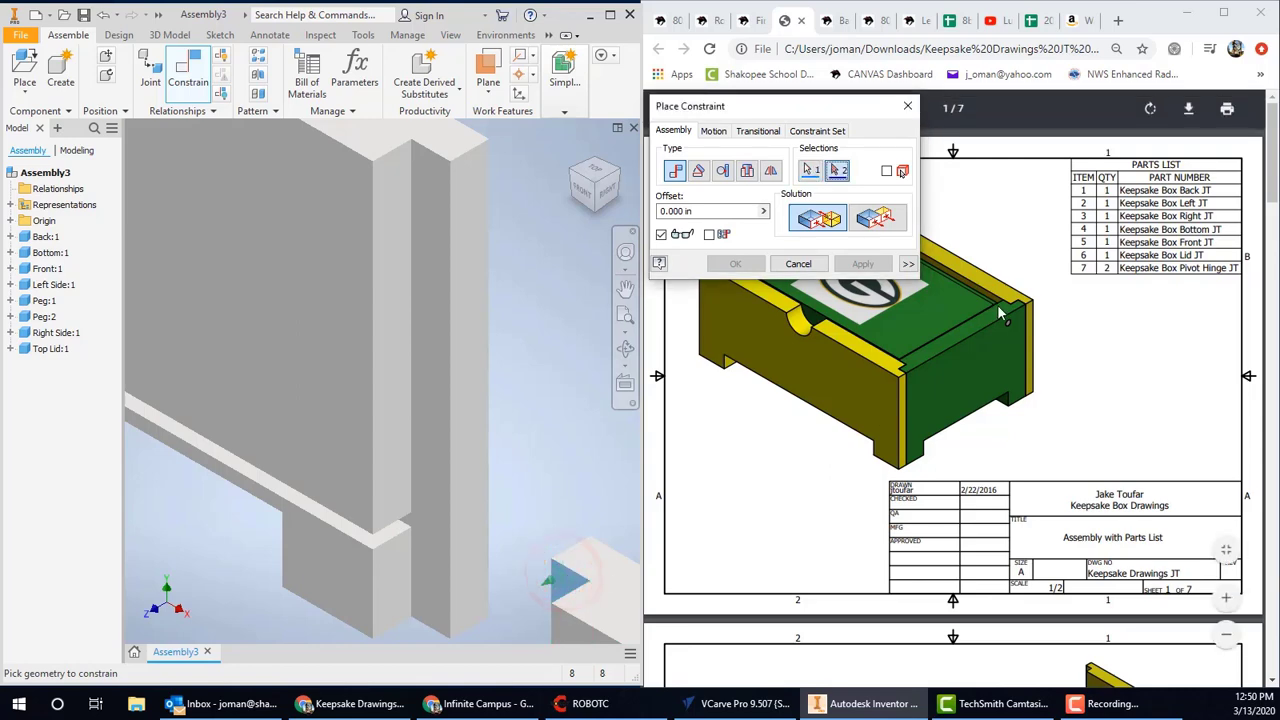
click(395, 192)
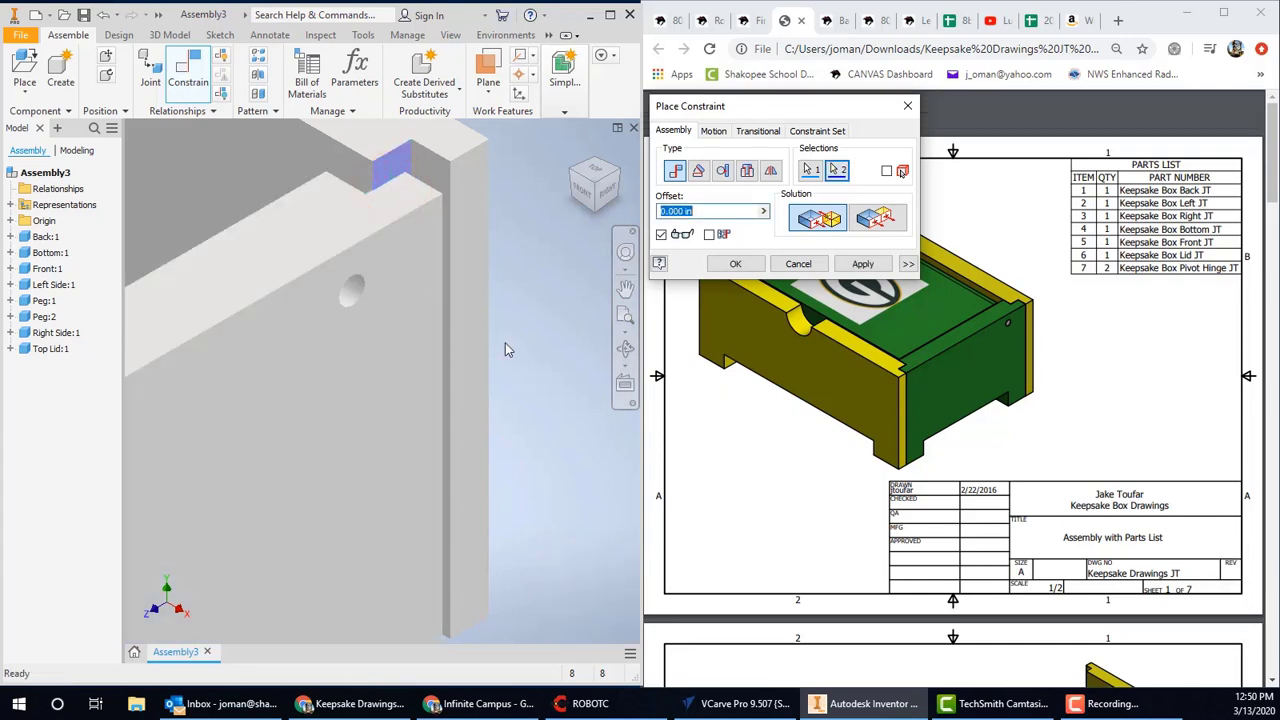
scroll(505, 349, up, 3)
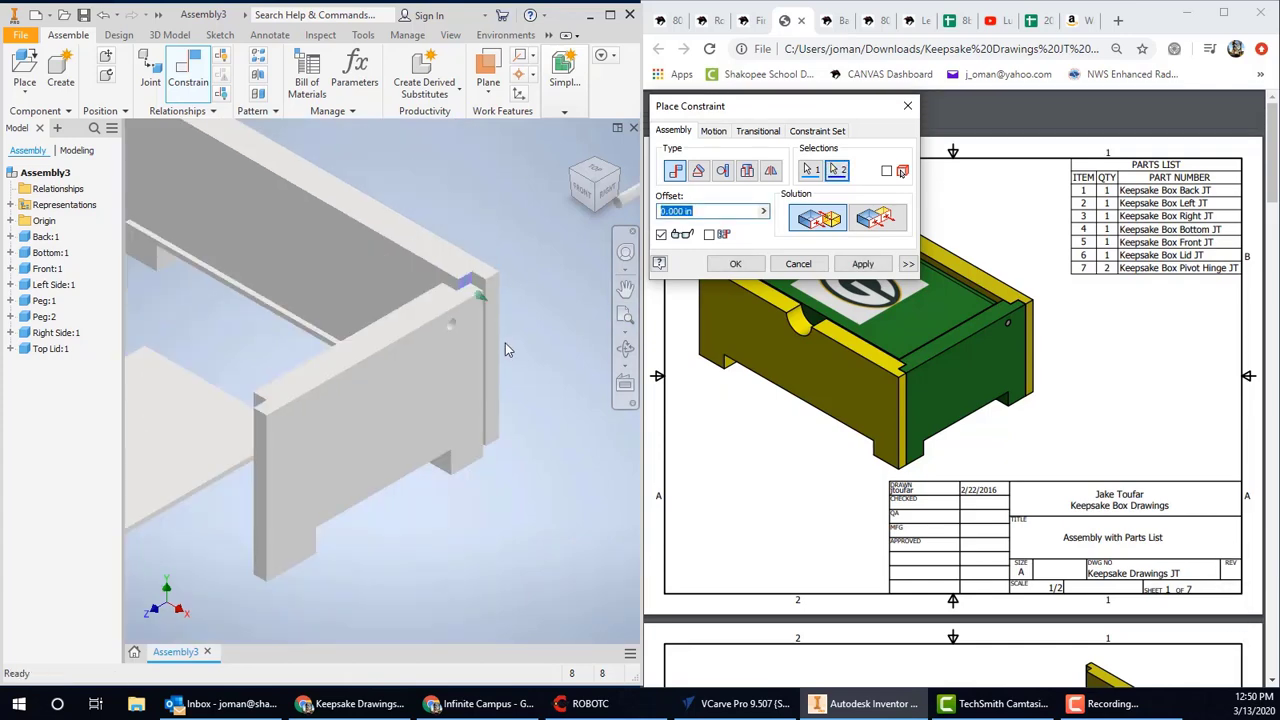
click(860, 264)
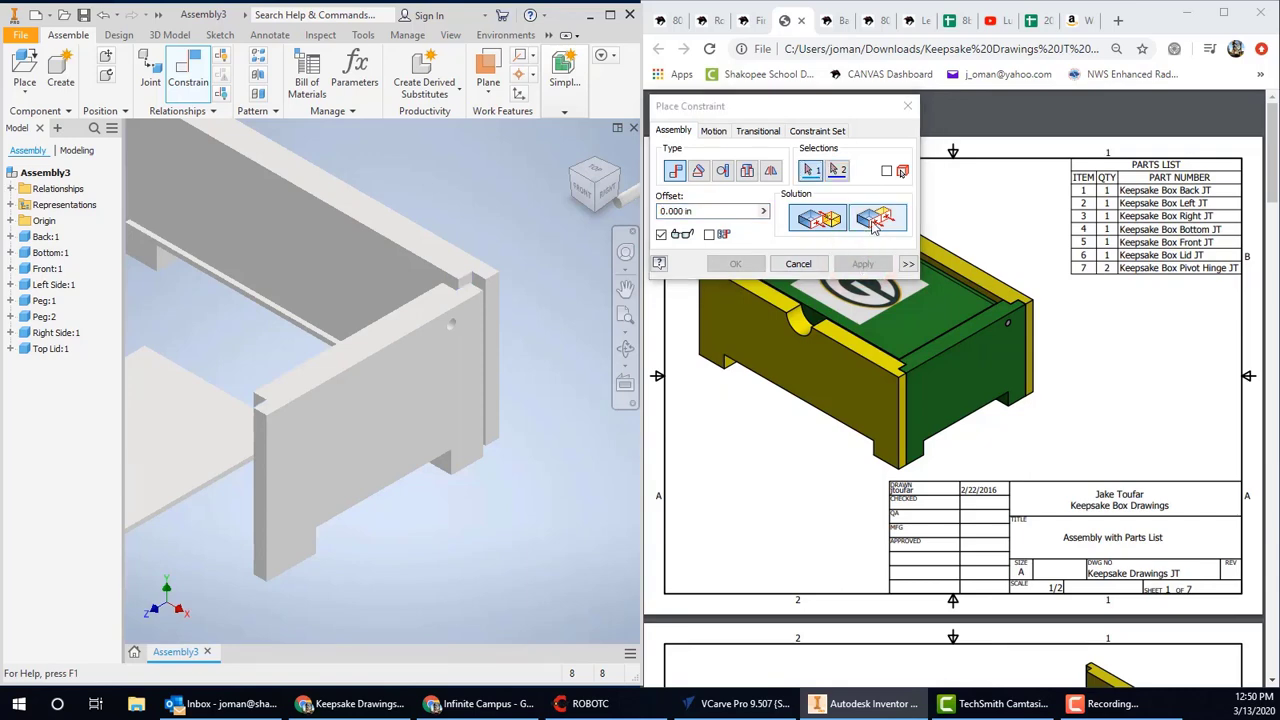
Make the two adjoining walls' top faces flush
click(876, 221)
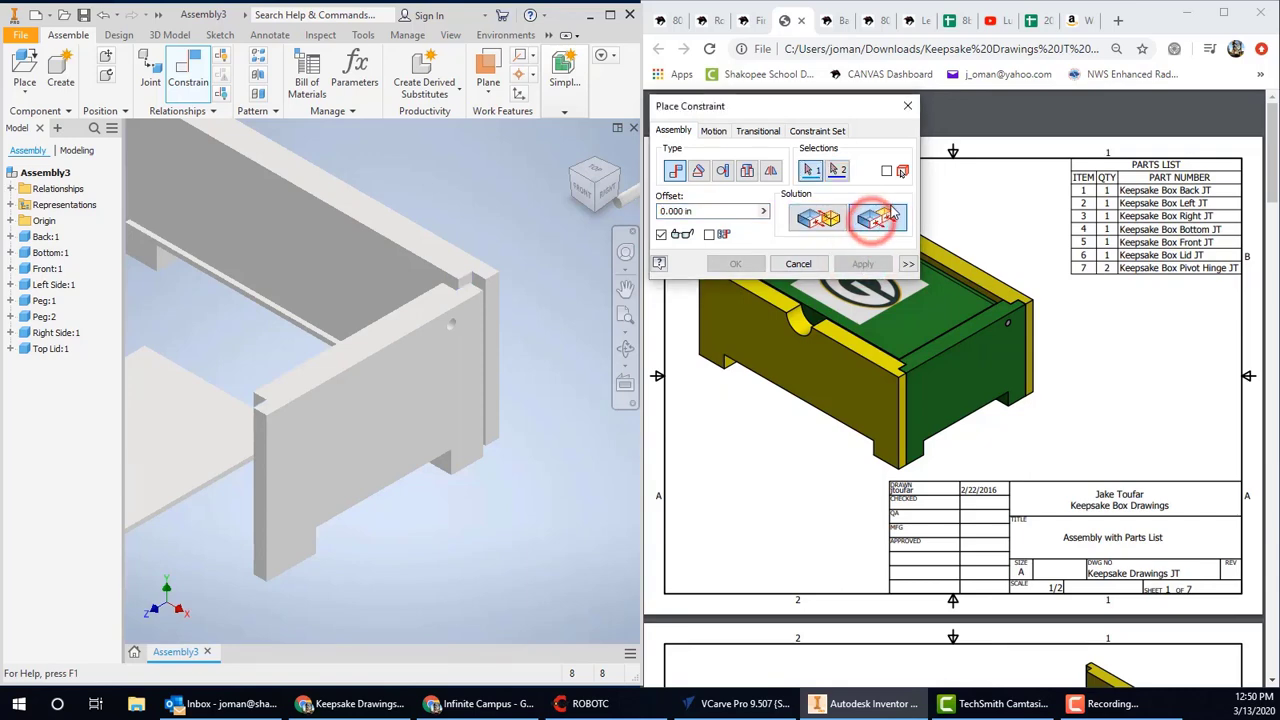
click(441, 262)
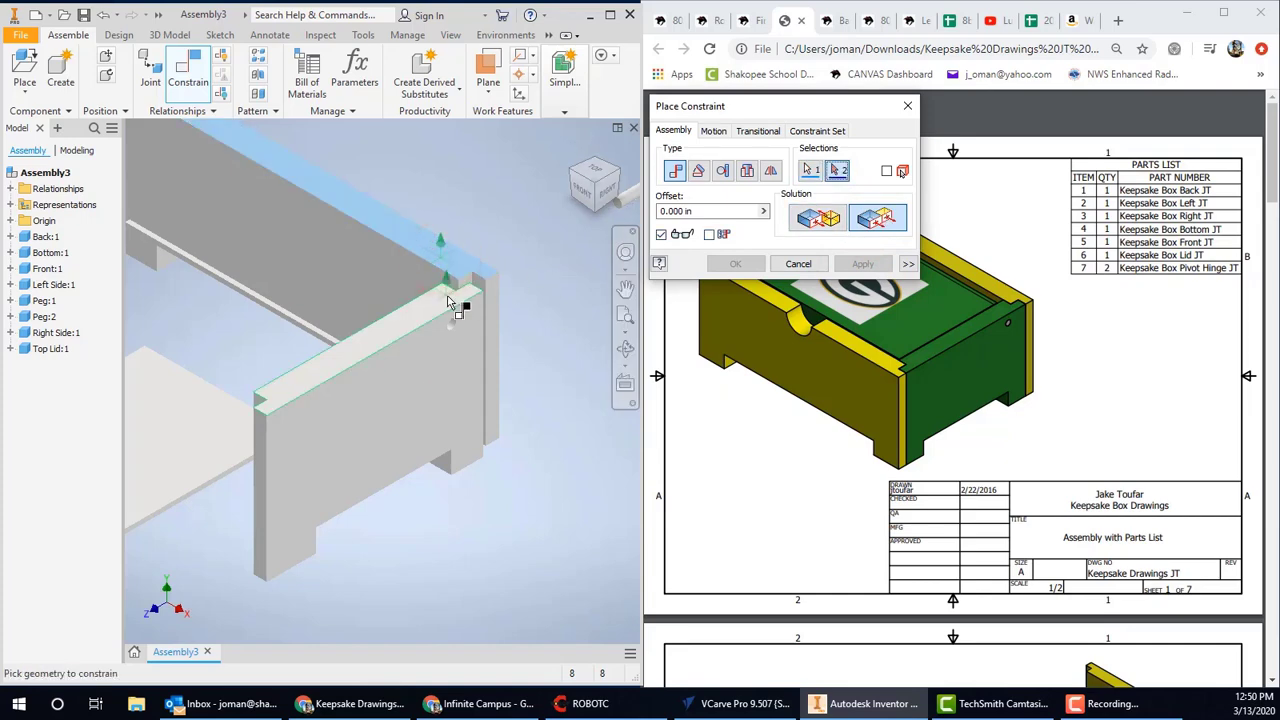
click(449, 302)
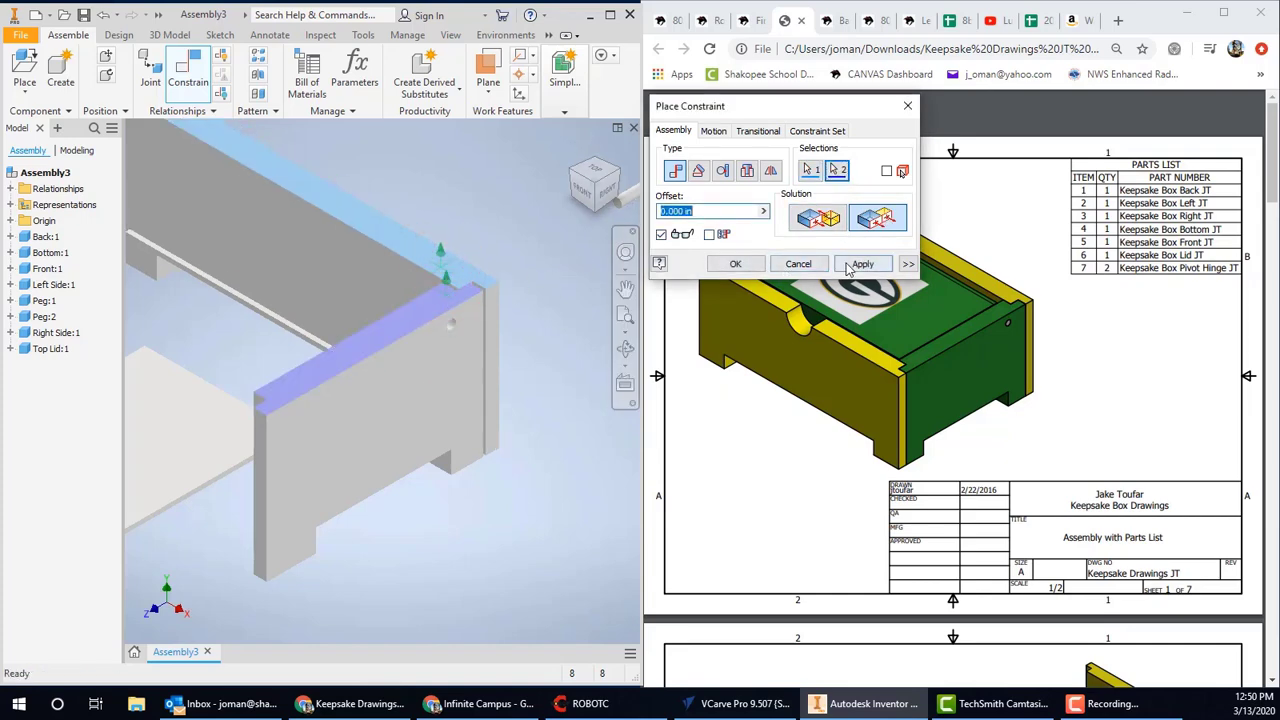
click(848, 264)
Begin a new mate between the side wall face and its matching face
click(438, 342)
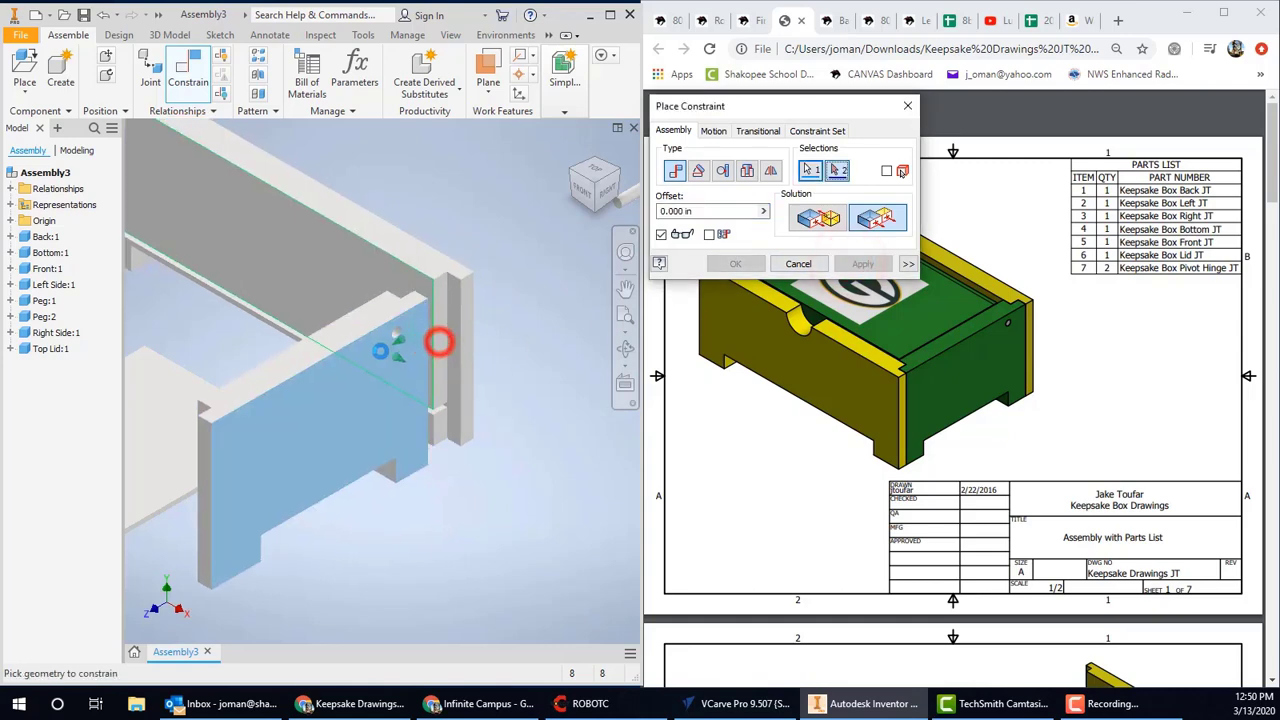
mouse_move(438, 342)
shift+middle_down()
mouse_move(526, 289)
mouse_move(409, 354)
mouse_move(466, 323)
mouse_move(443, 329)
shift+middle_up()
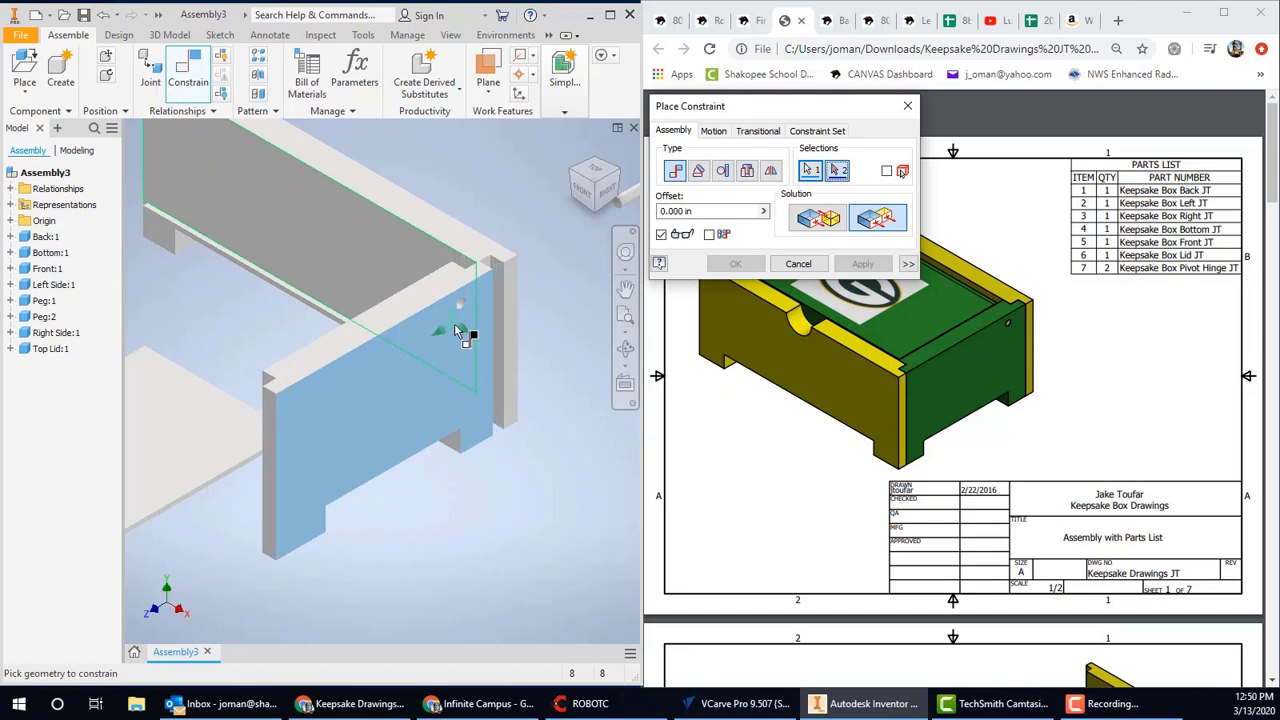
click(818, 222)
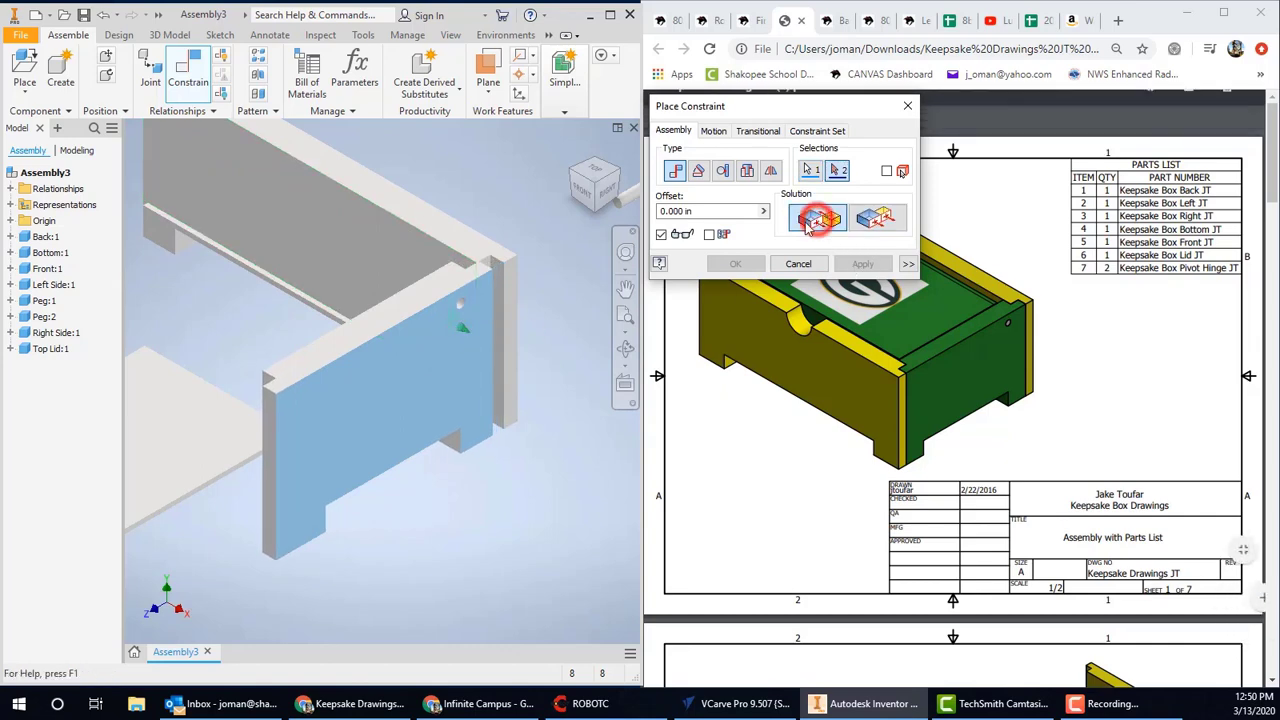
scroll(503, 288, down, 2)
click(494, 270)
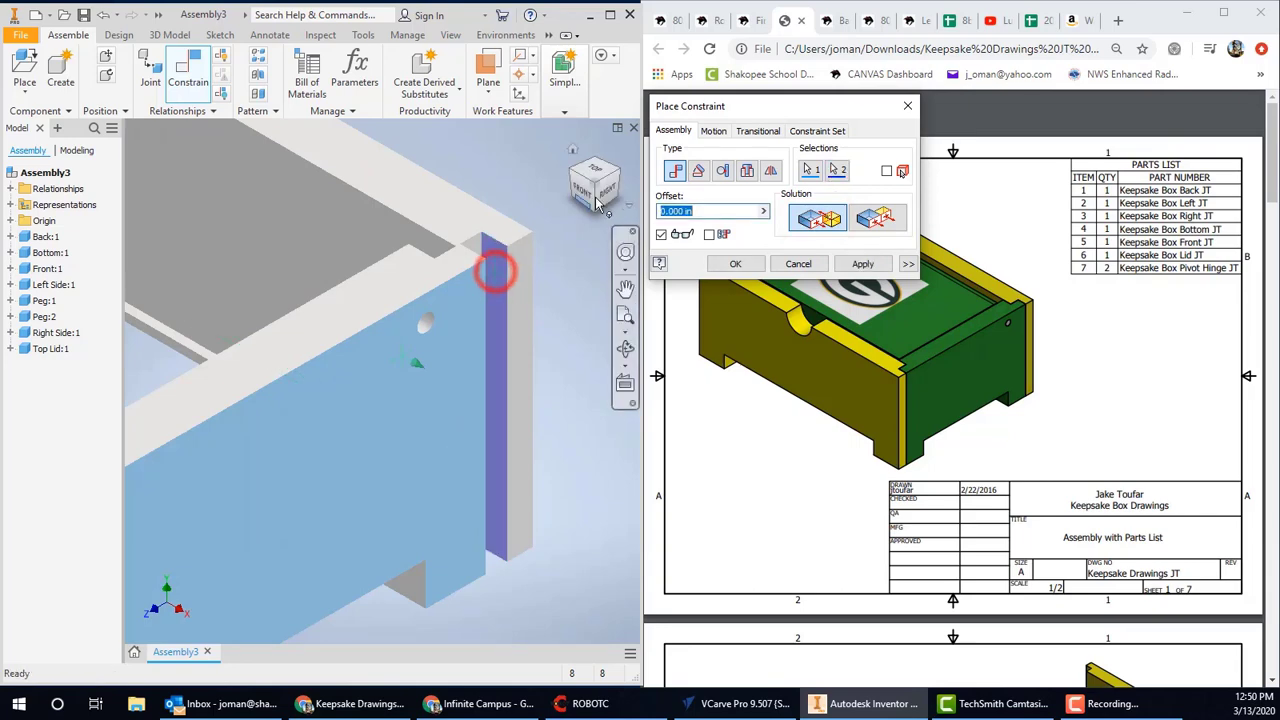
click(614, 170)
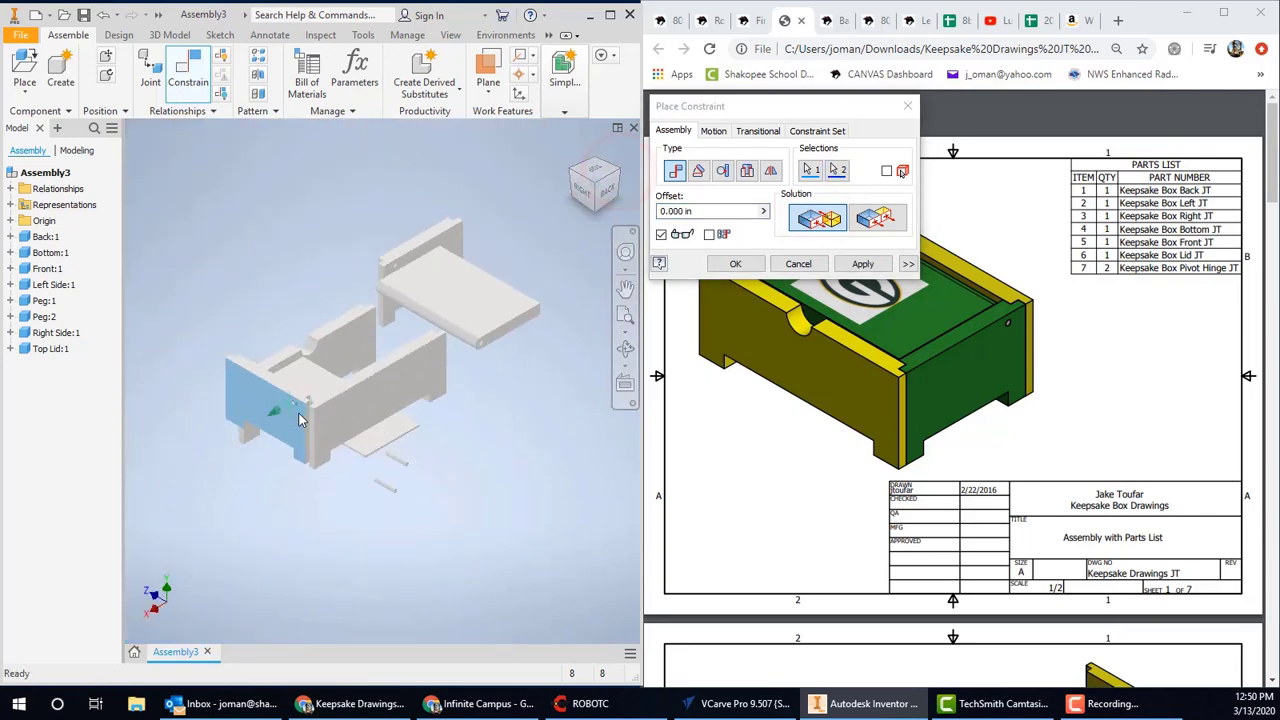
scroll(237, 381, down, 5)
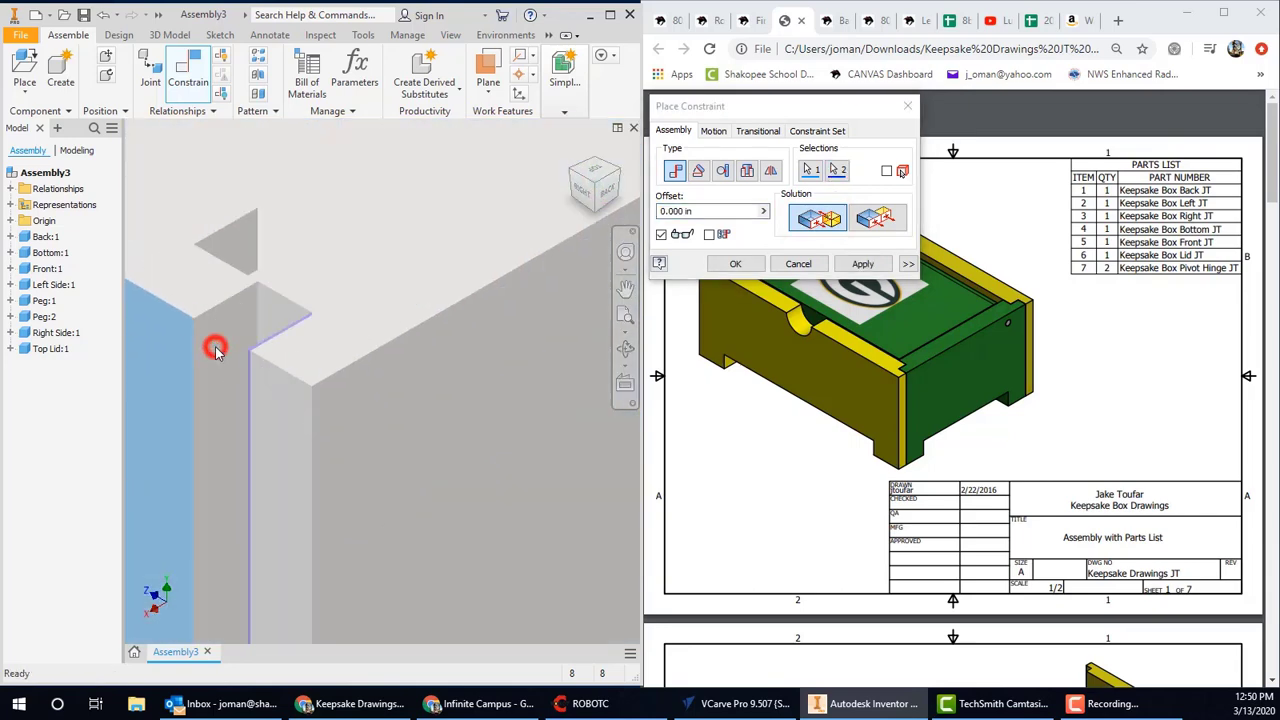
Mate the wall's top face to the slot edge at the slotted corner
click(799, 264)
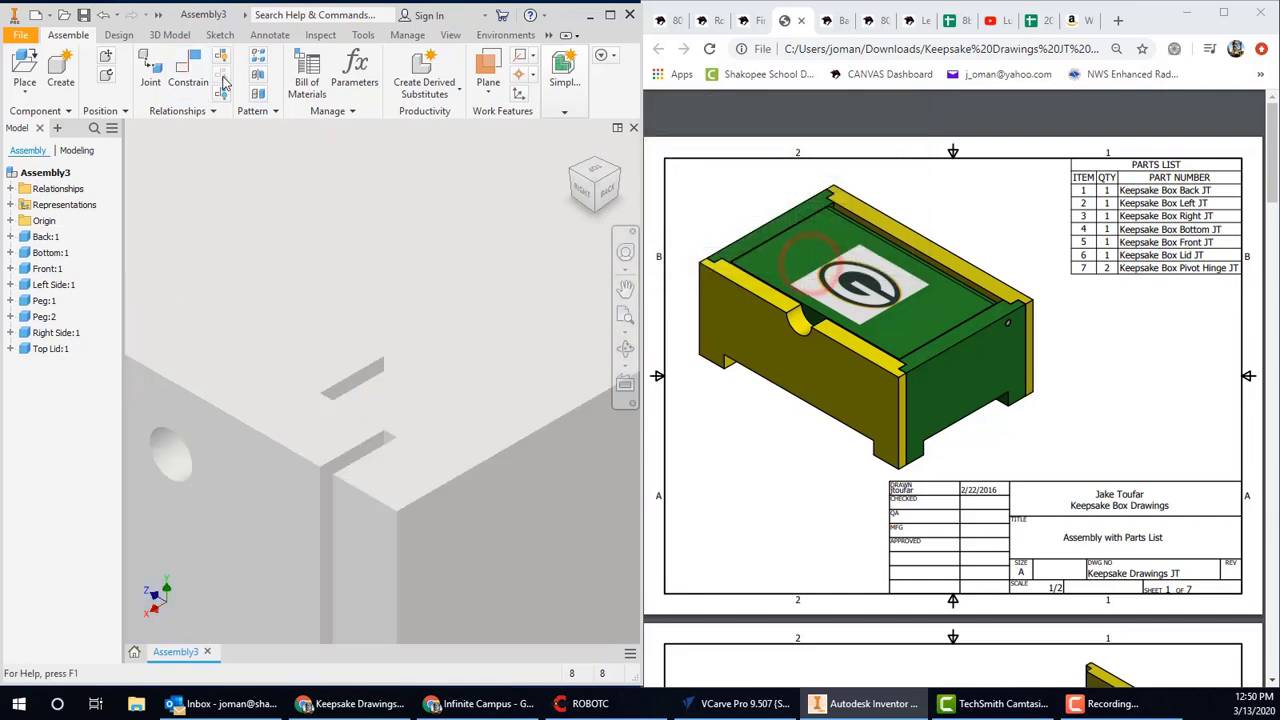
click(186, 76)
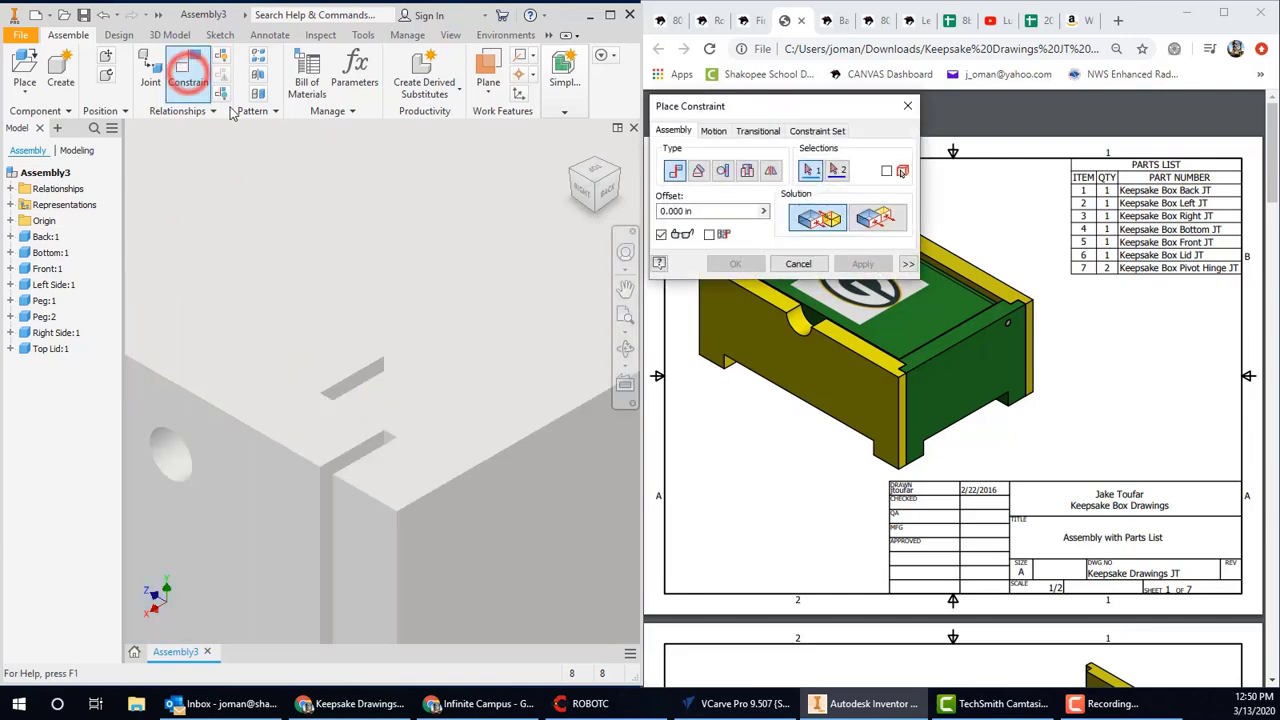
click(827, 222)
scroll(333, 490, up, 3)
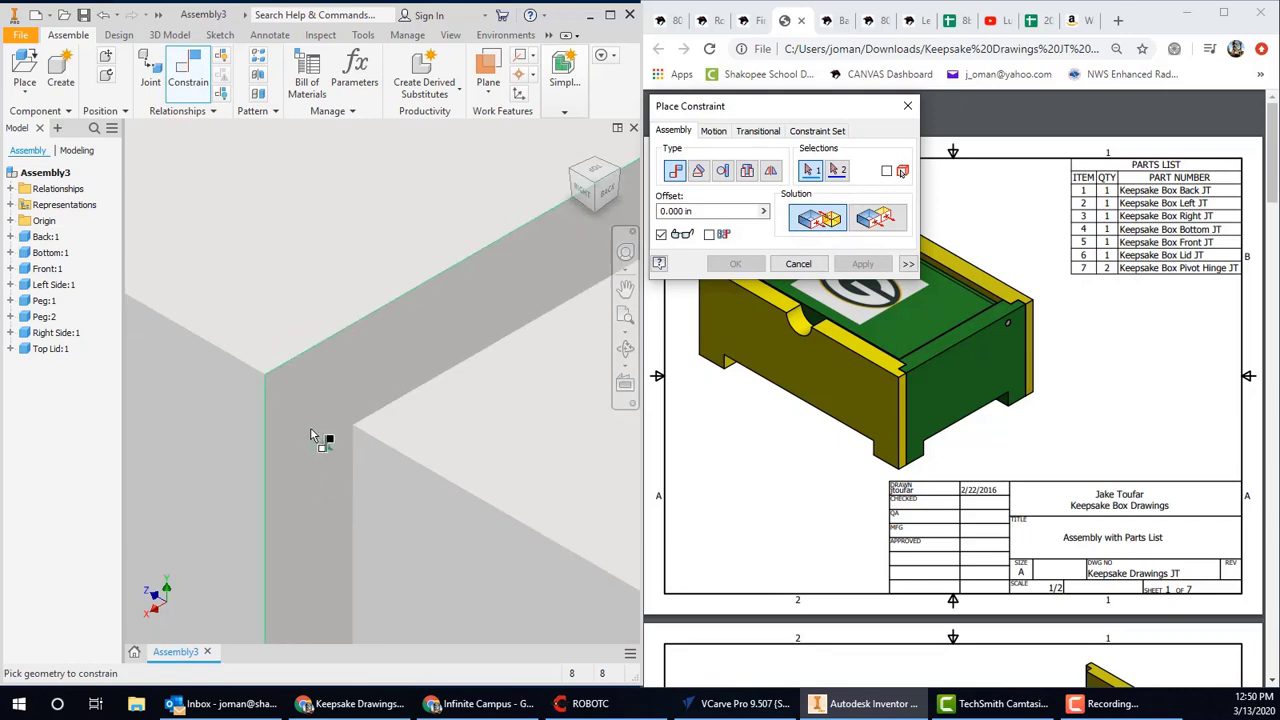
click(308, 420)
click(576, 179)
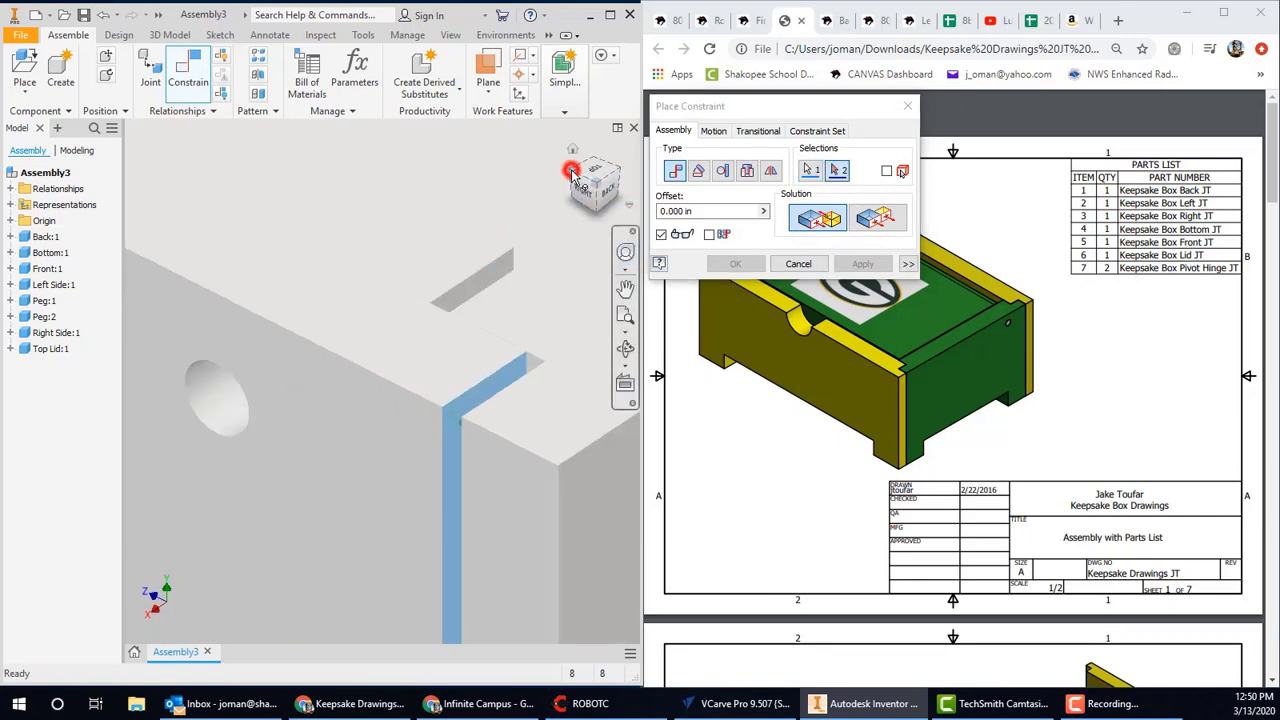
scroll(513, 386, up, 5)
scroll(513, 386, up, 3)
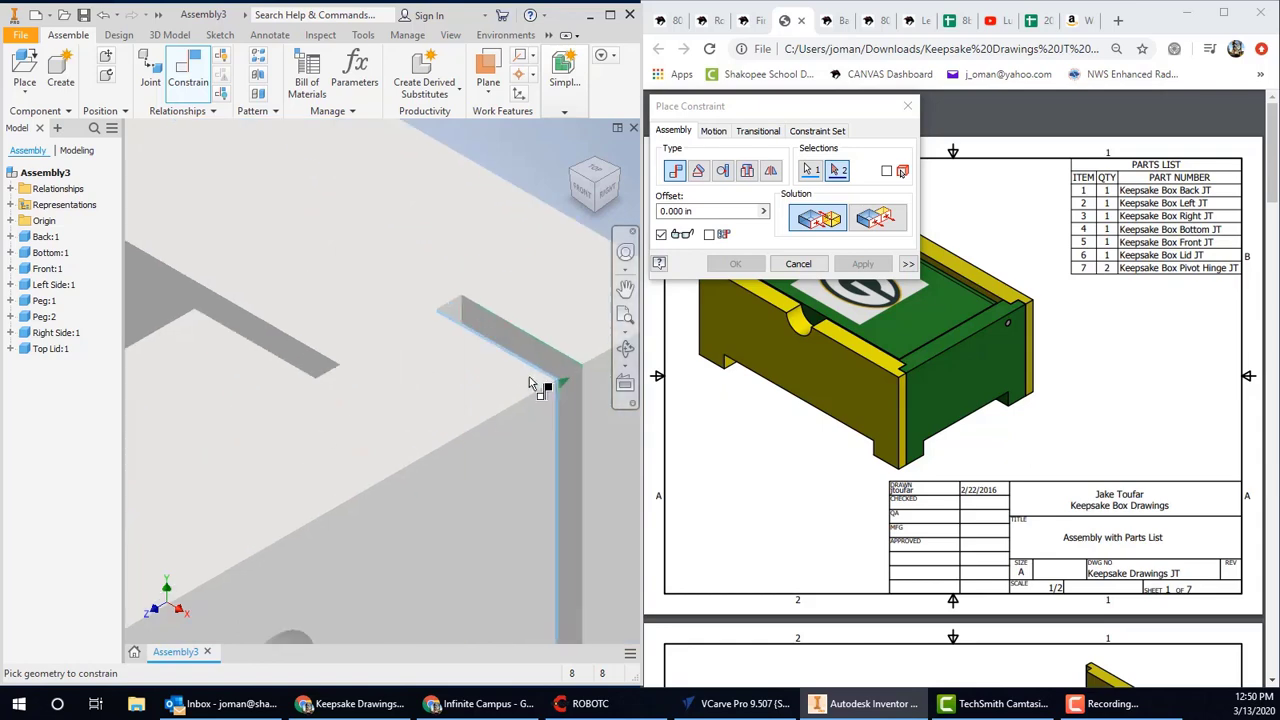
click(573, 400)
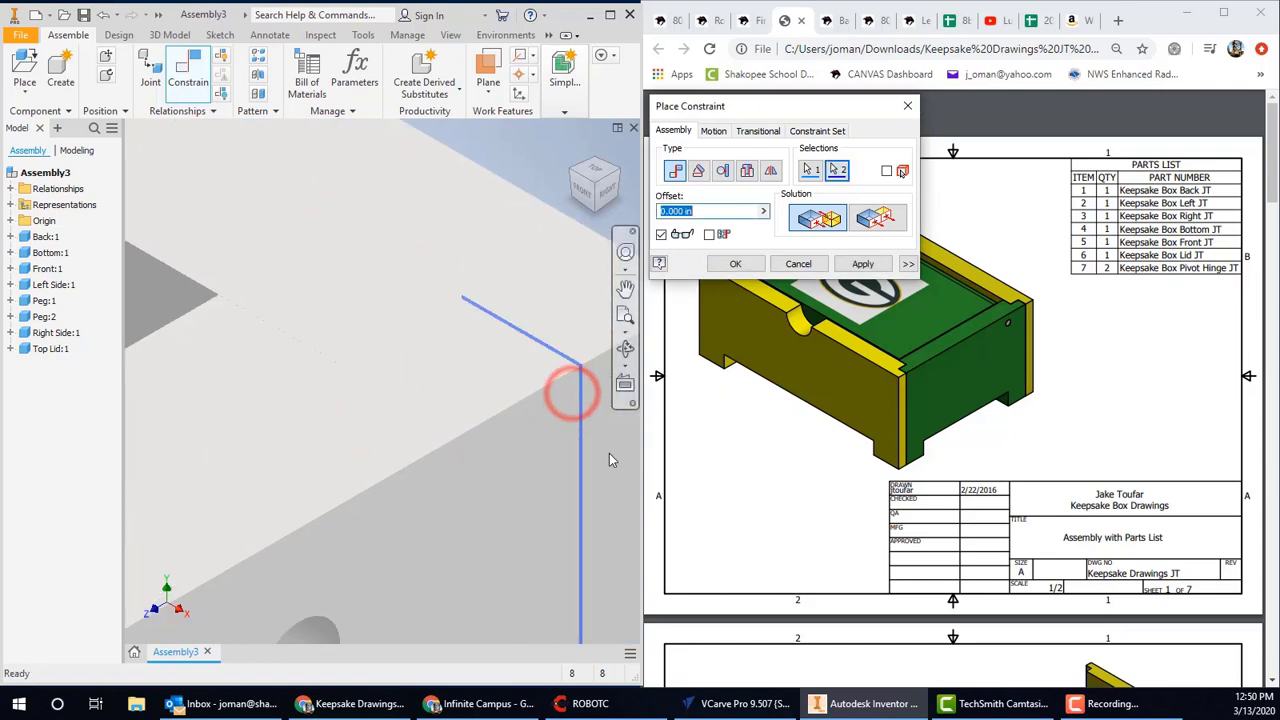
scroll(607, 453, down, 5)
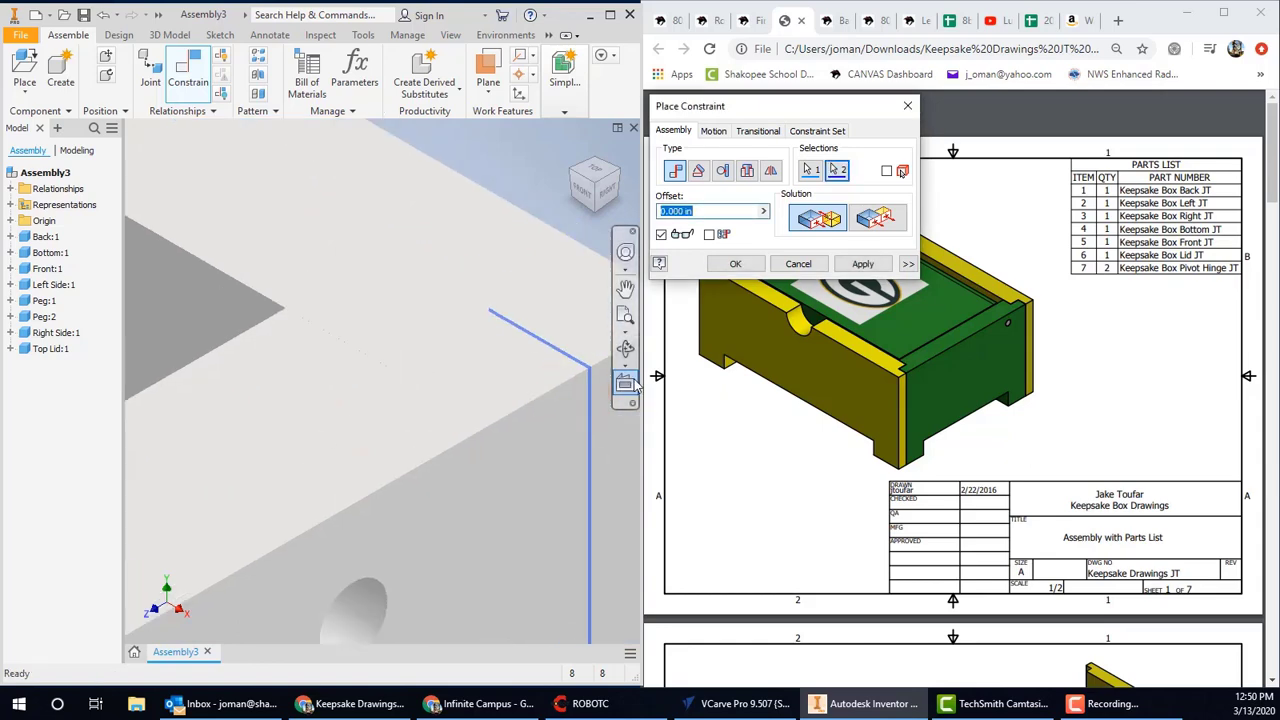
click(862, 264)
Mate the floor piece's edge face against the wall face
scroll(497, 347, down, 5)
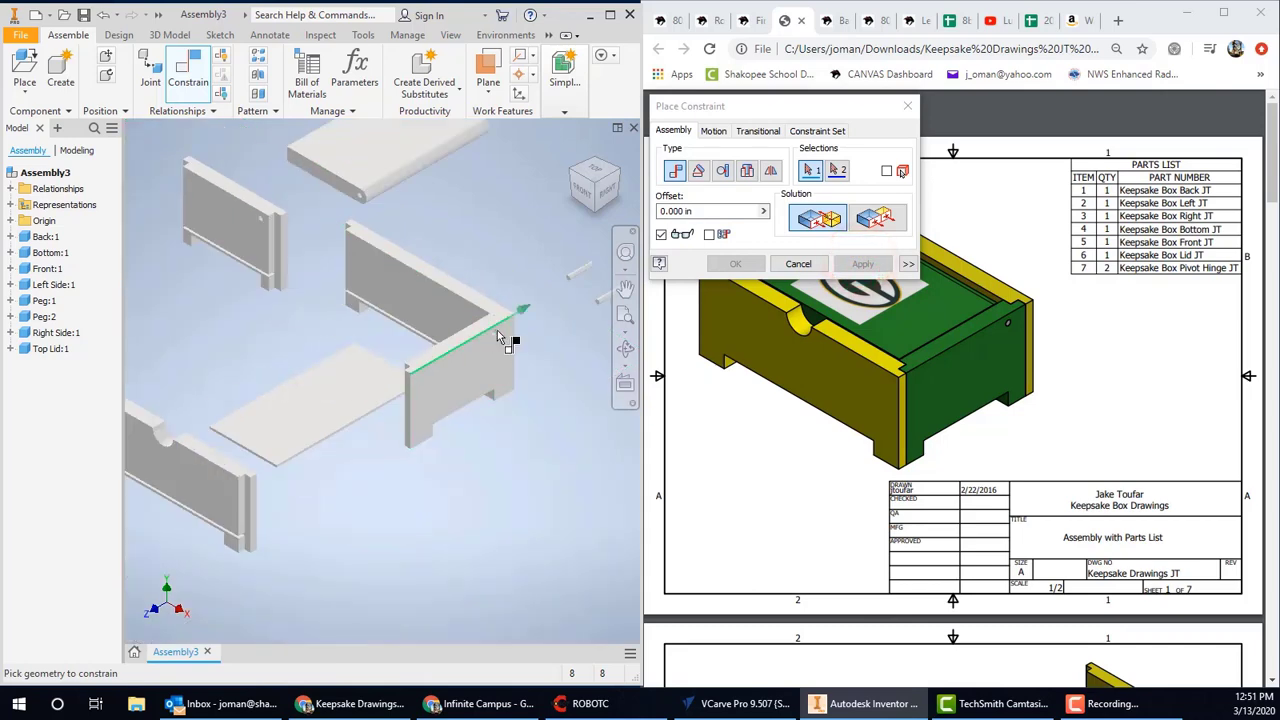
scroll(497, 336, up, 5)
scroll(512, 317, down, 5)
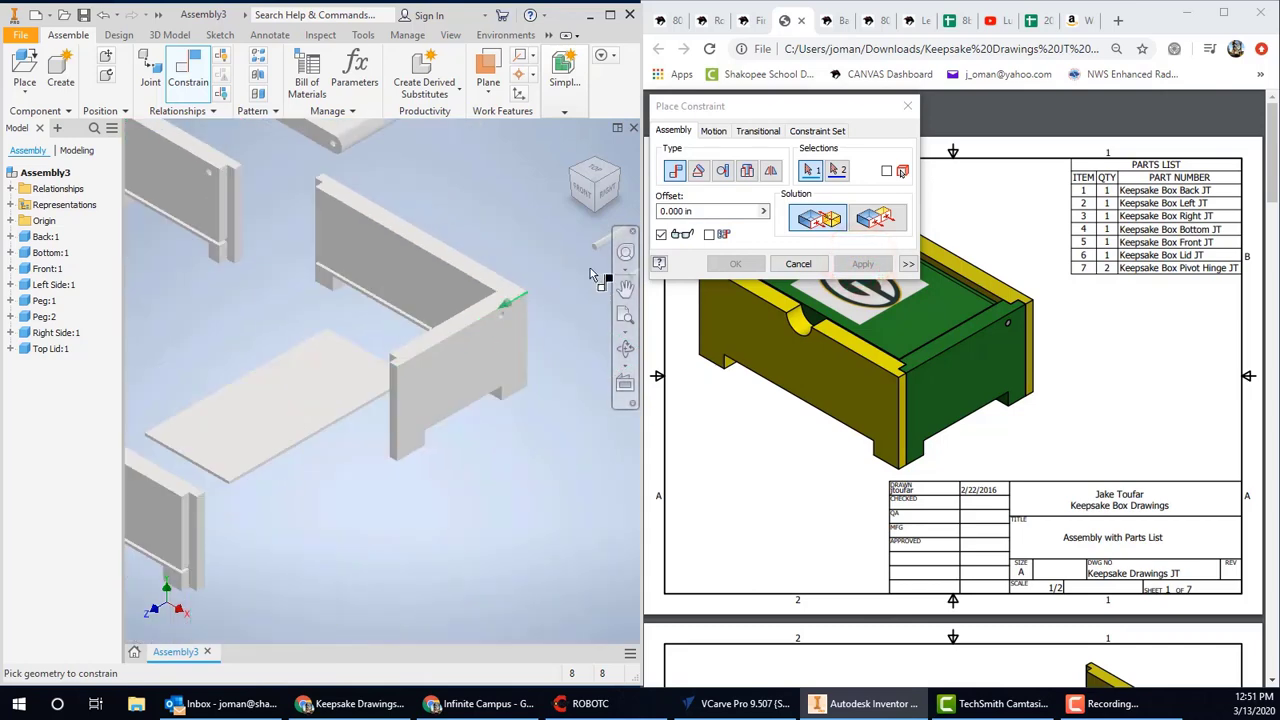
click(800, 222)
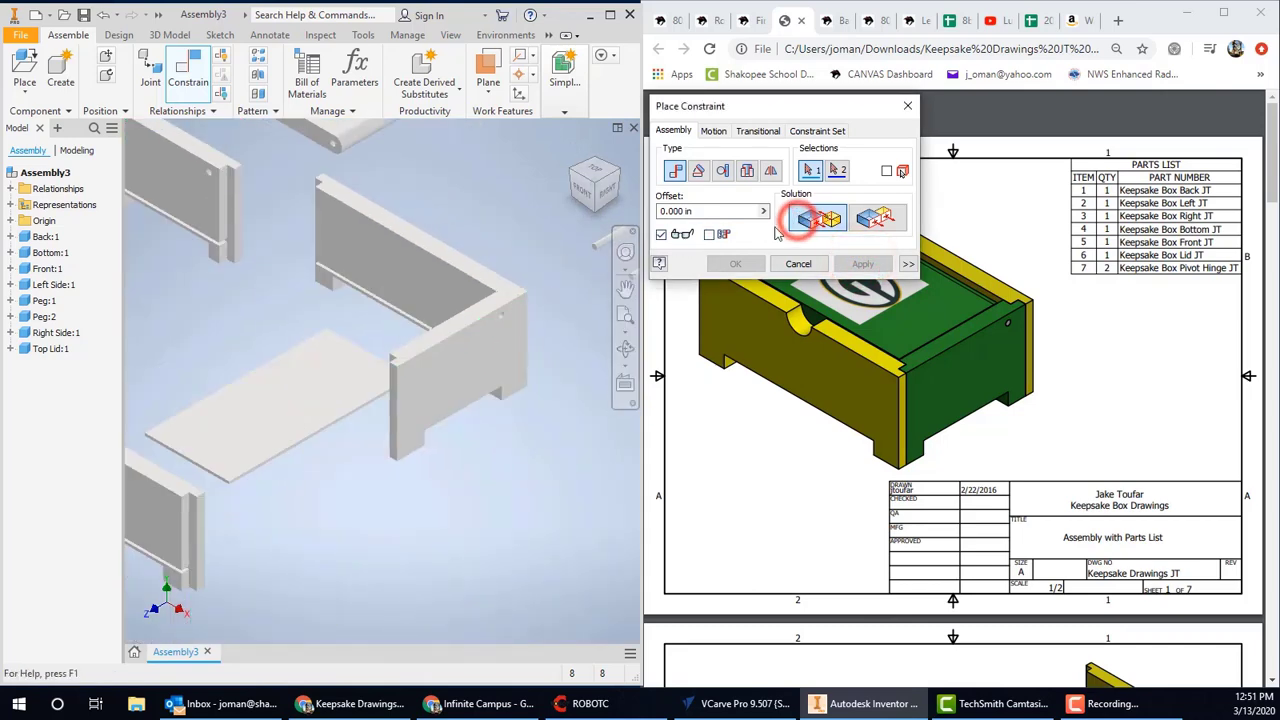
scroll(316, 446, up, 5)
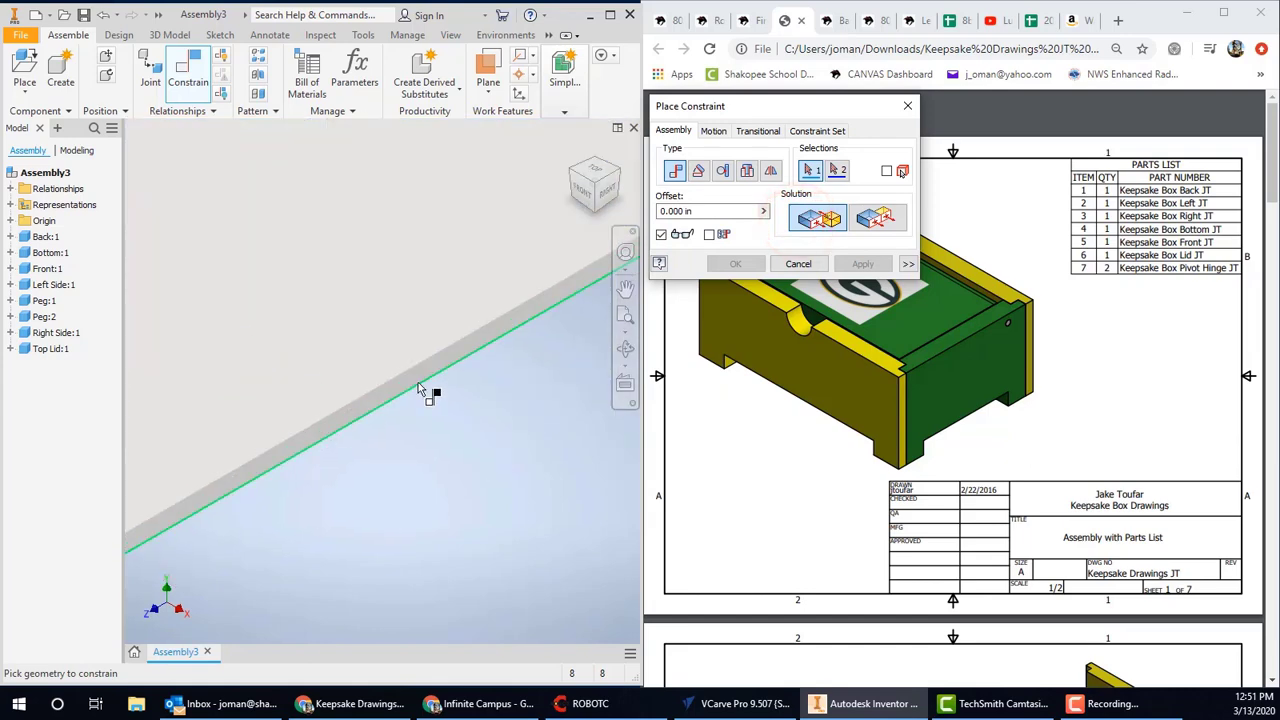
scroll(425, 385, up, 3)
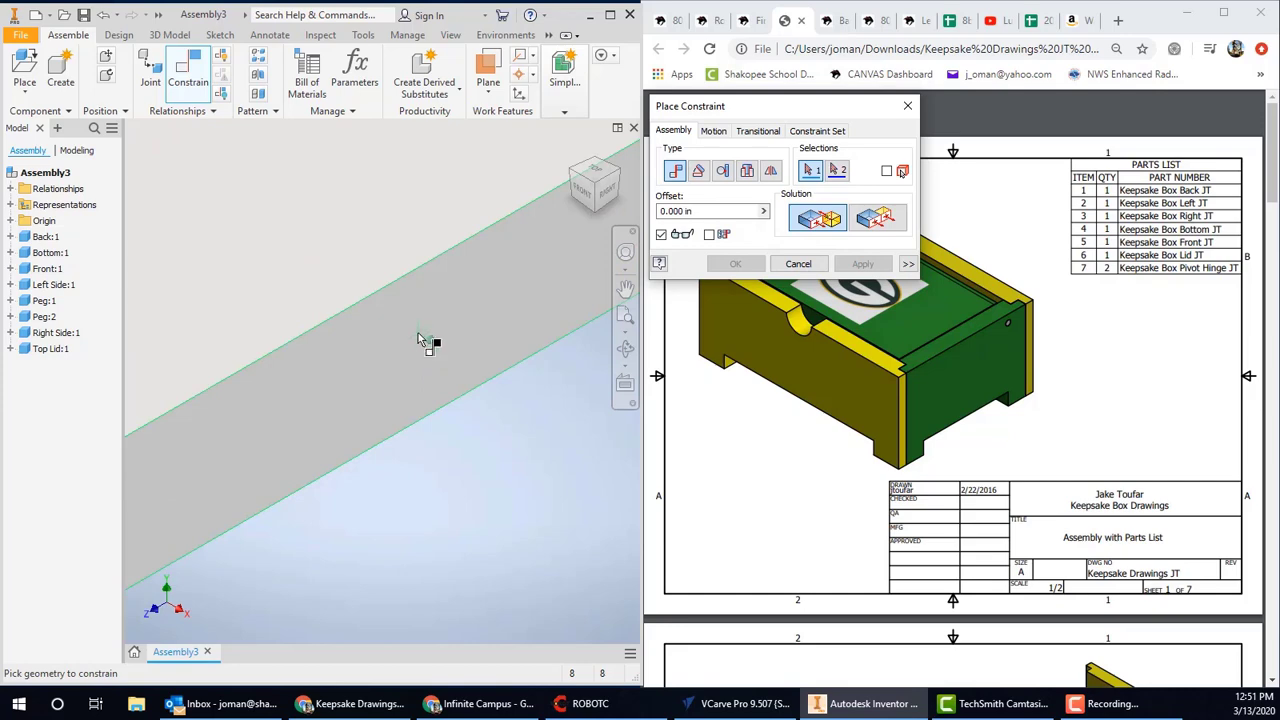
click(394, 328)
scroll(415, 390, down, 7)
click(572, 175)
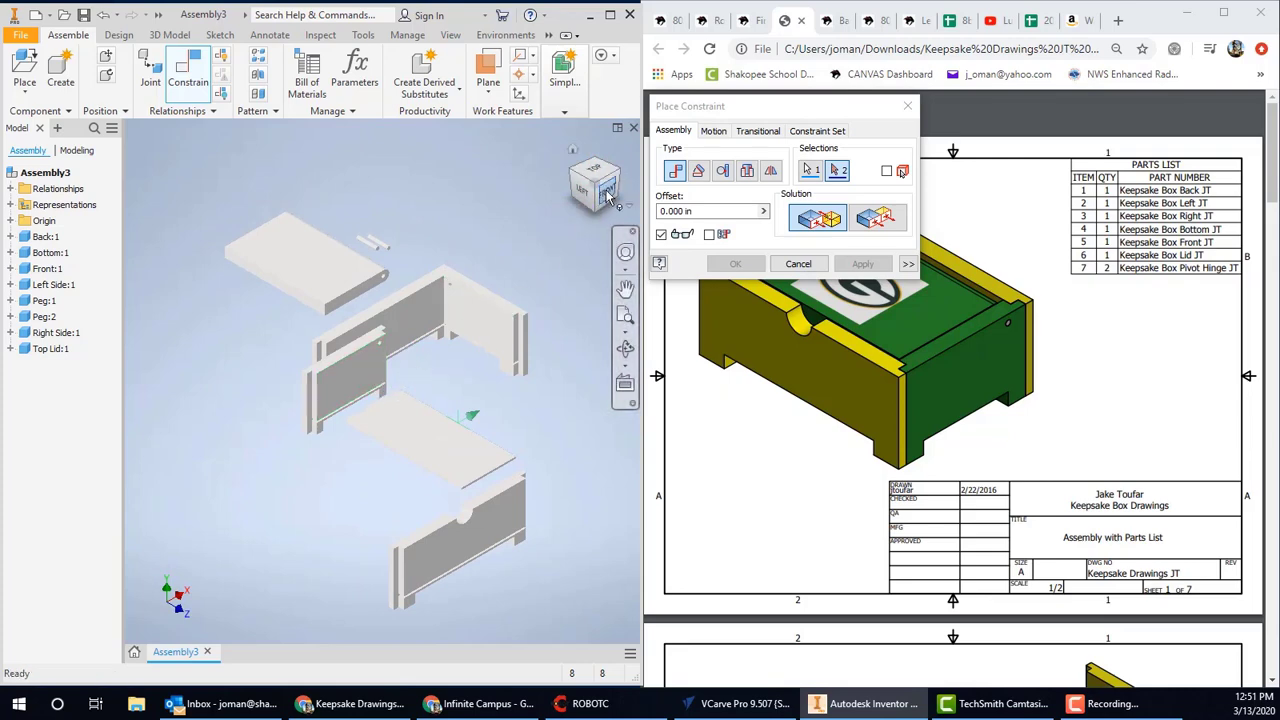
click(600, 188)
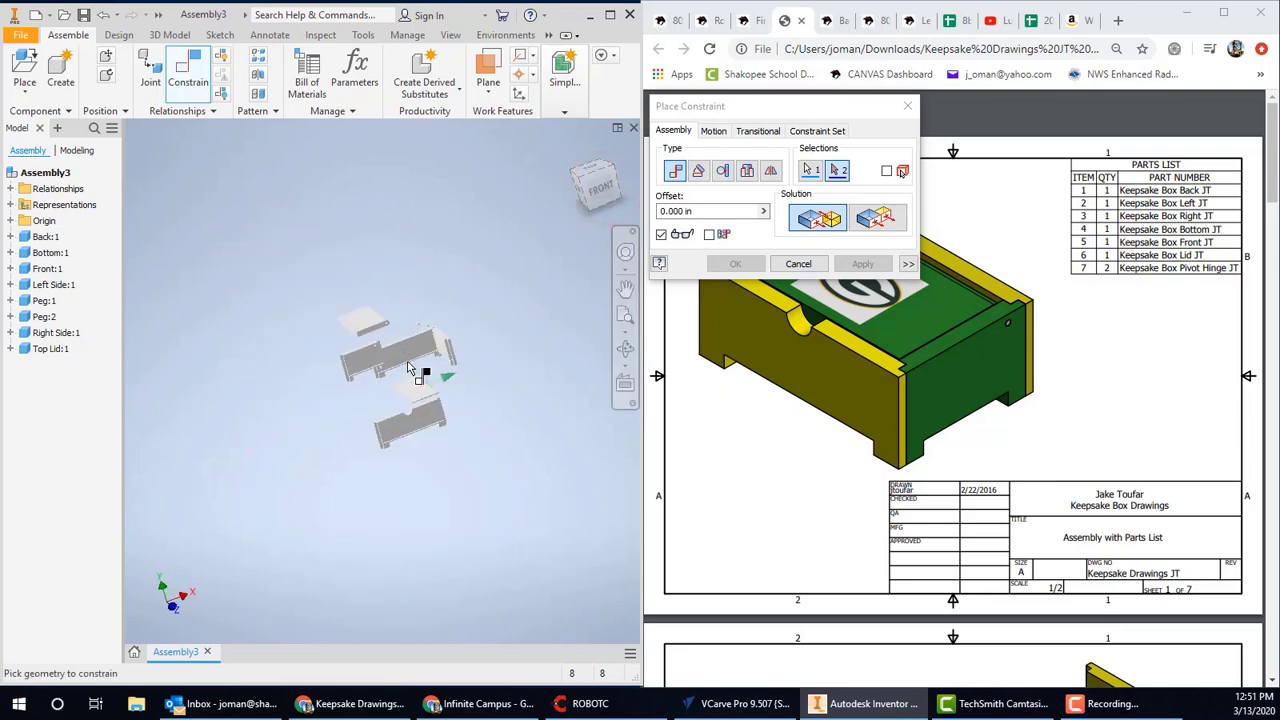
scroll(404, 359, up, 5)
scroll(404, 359, down, 3)
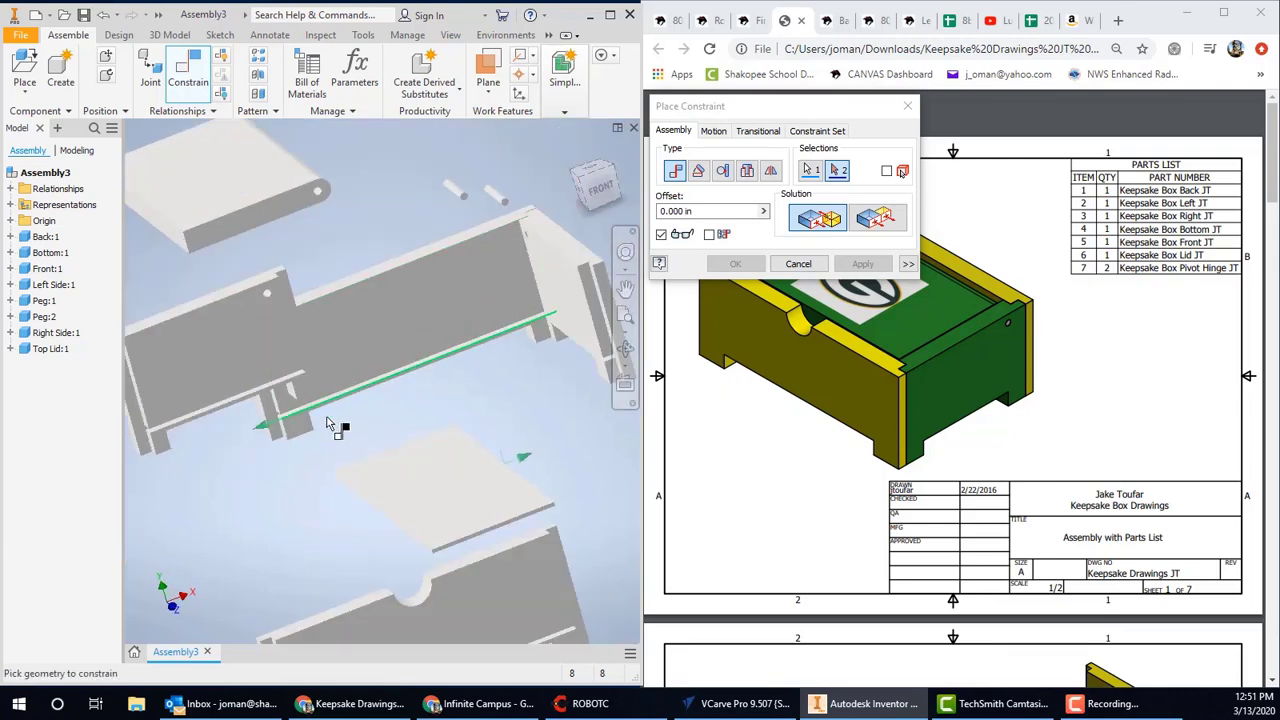
scroll(318, 435, up, 3)
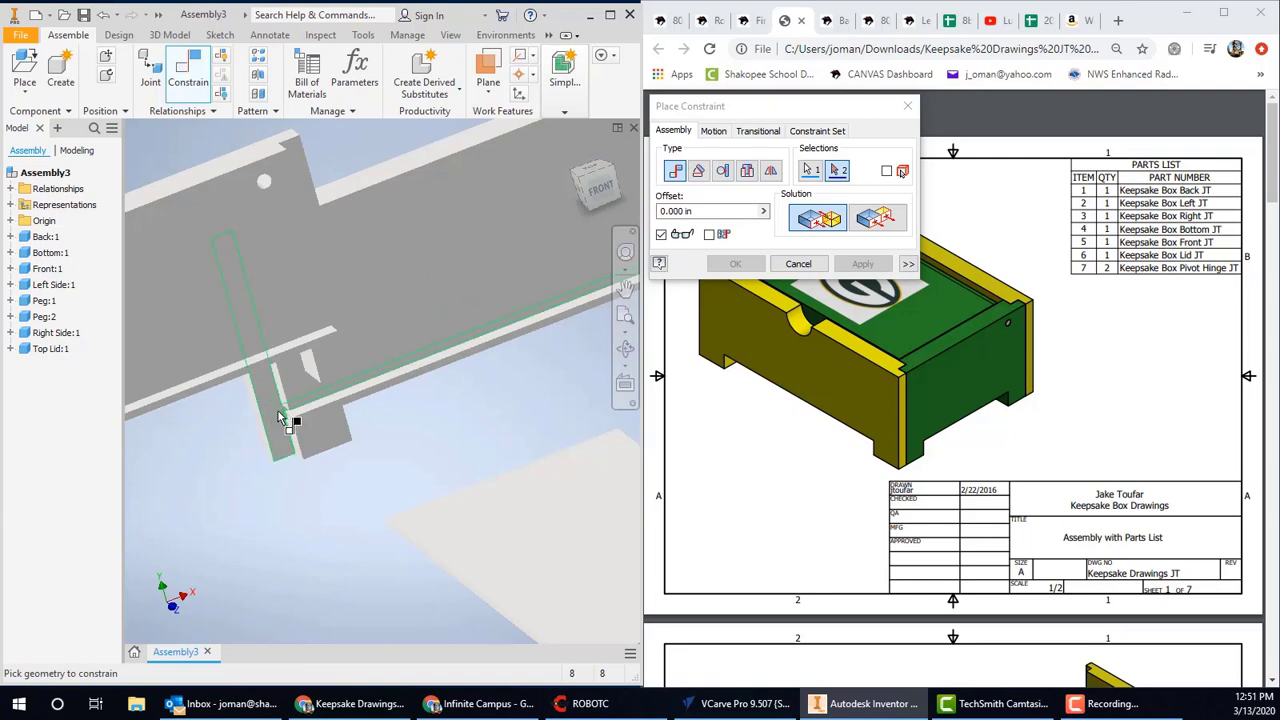
click(278, 413)
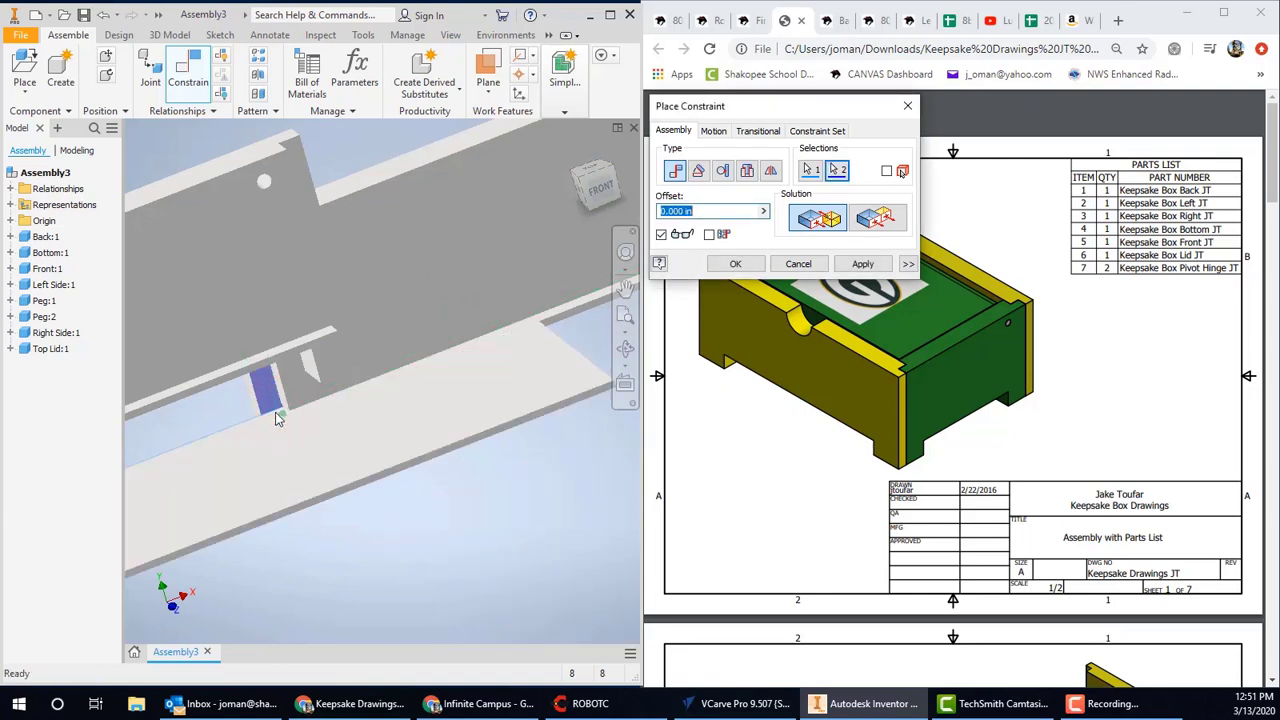
click(866, 265)
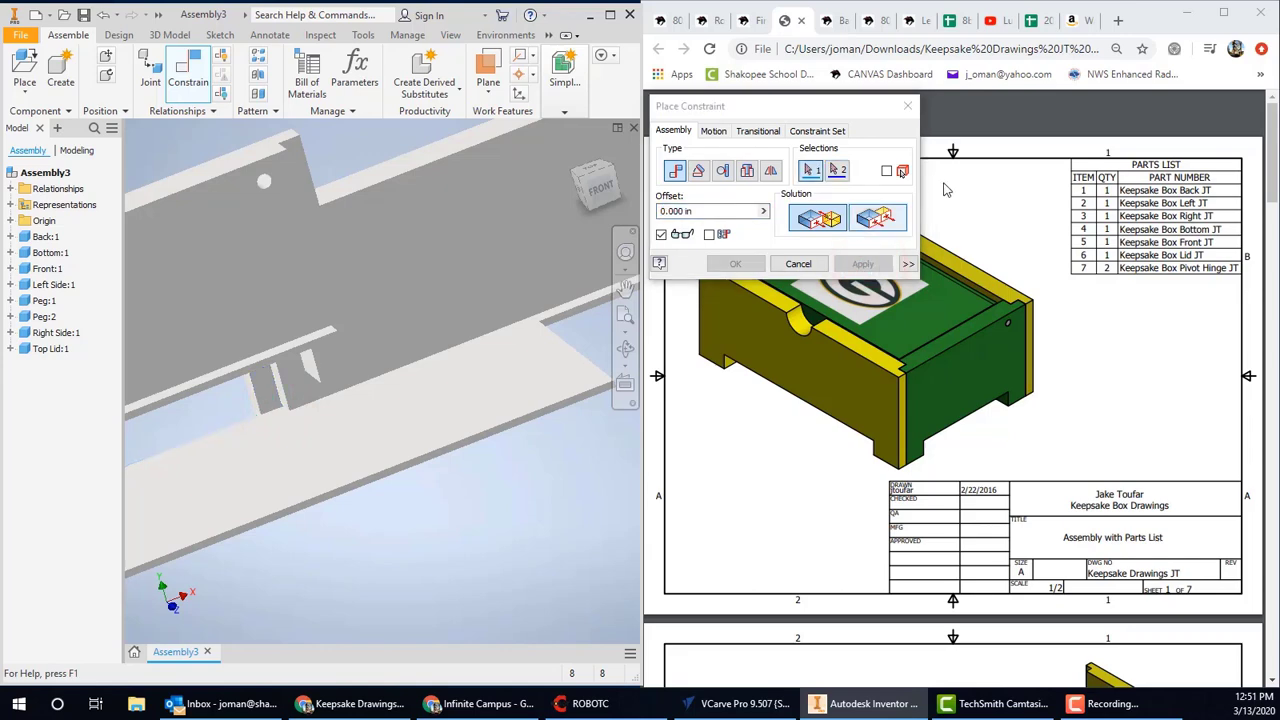
Make the bottom plate's edge flush with the side panel face
click(583, 180)
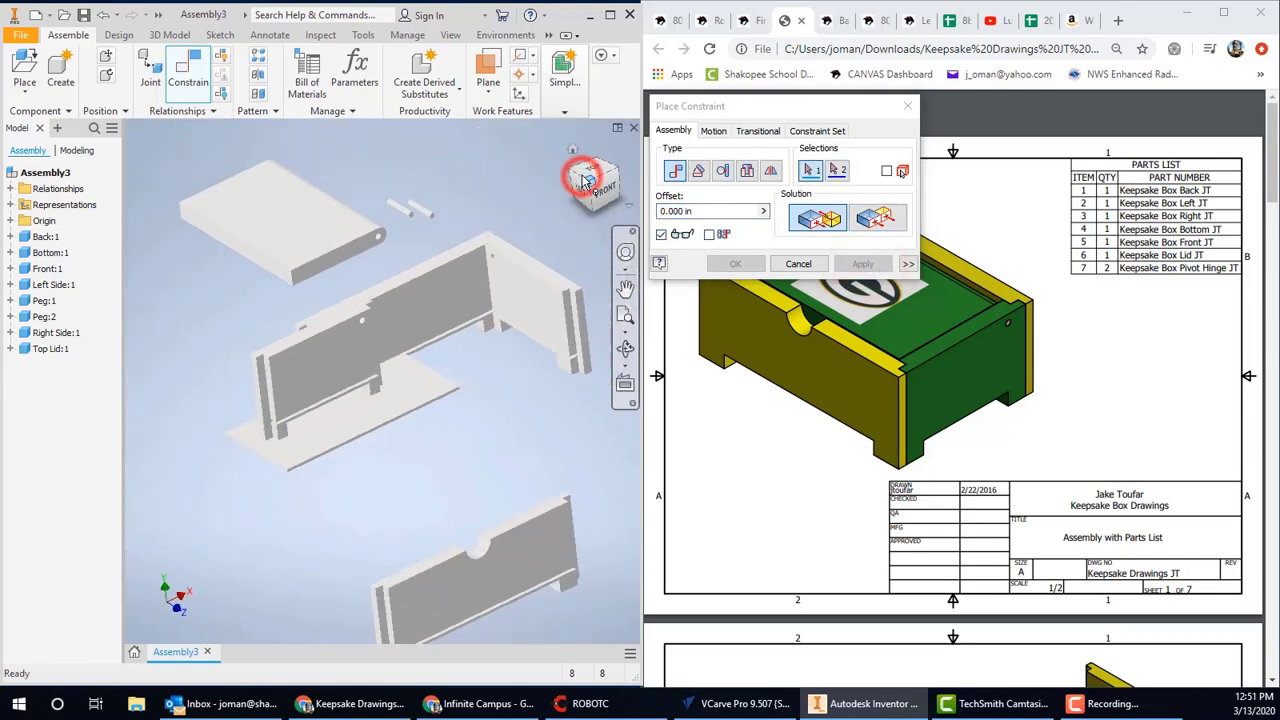
drag(588, 183, 610, 168)
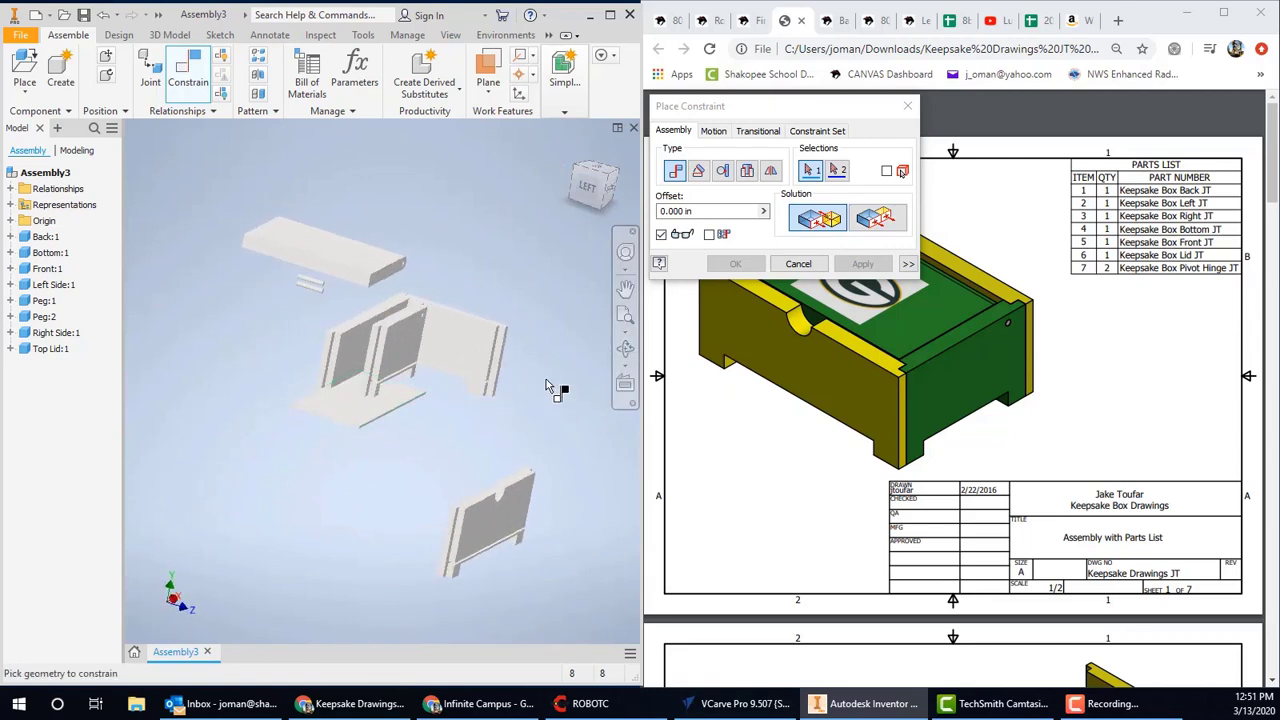
click(876, 218)
scroll(320, 400, up, 5)
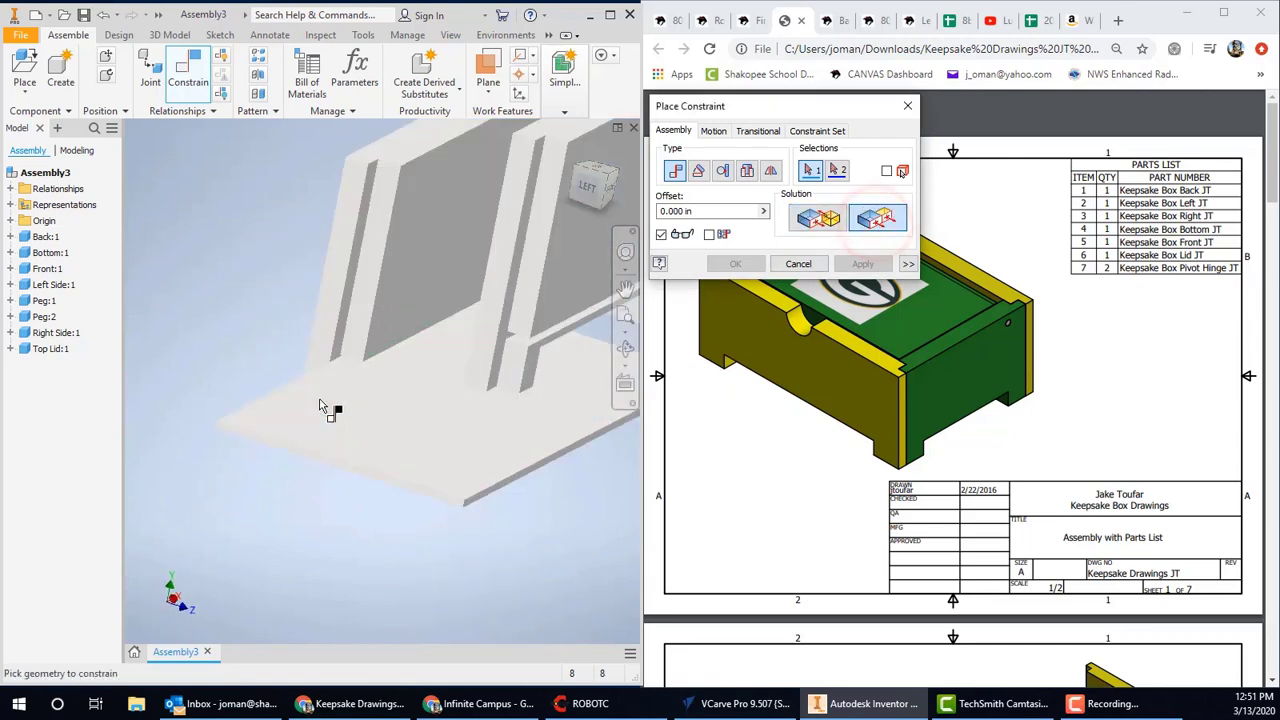
click(316, 466)
click(360, 318)
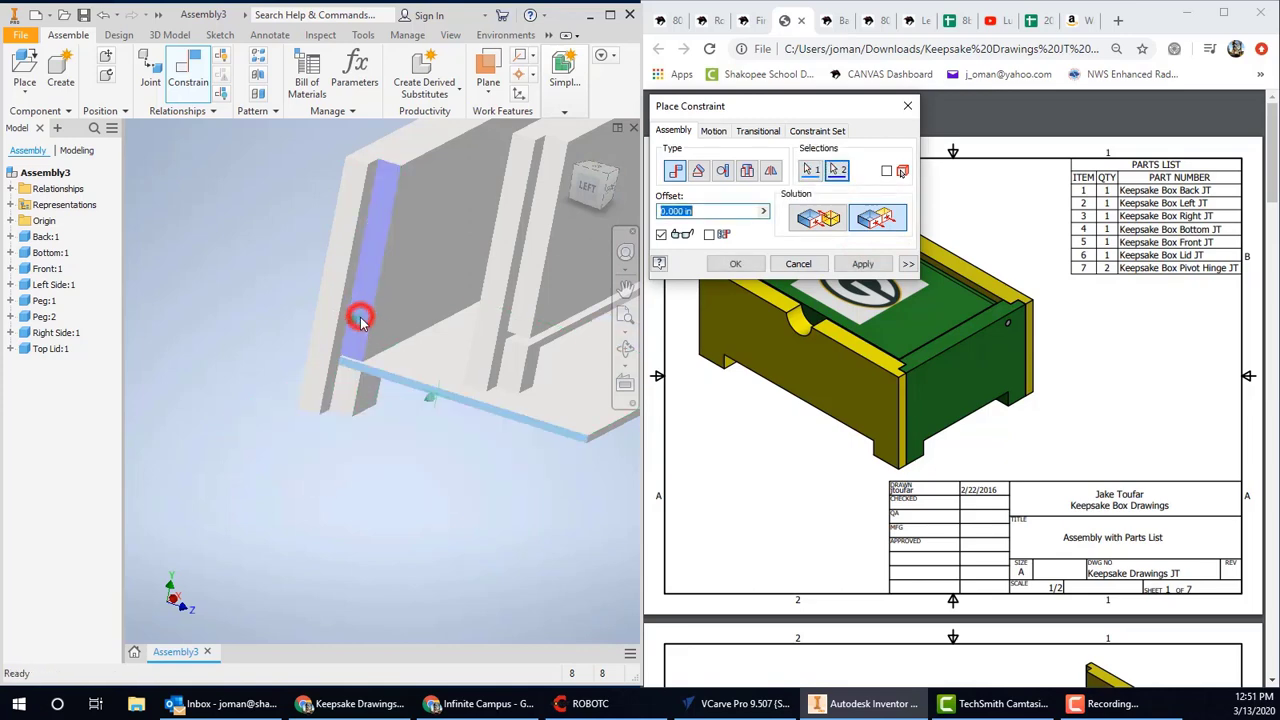
click(864, 264)
Start a mate on the bottom plate's face, then cancel it
click(566, 413)
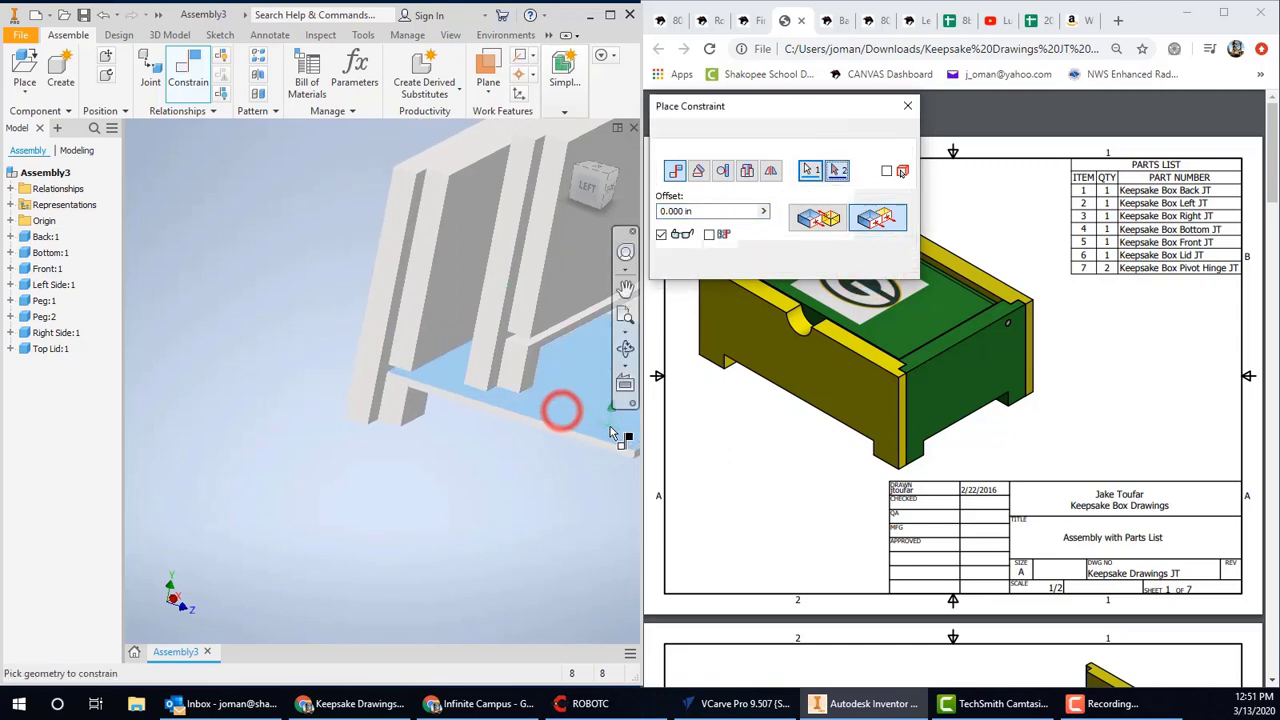
shift+middle_drag(614, 432, 471, 409)
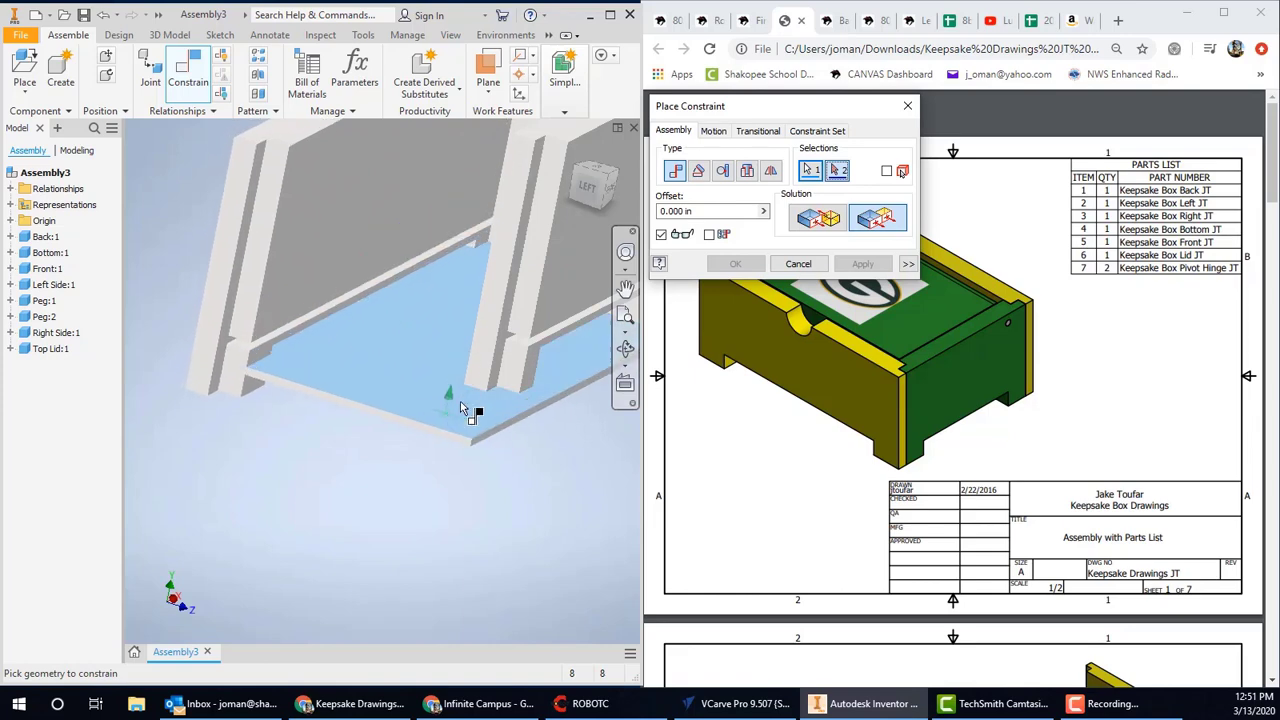
click(832, 220)
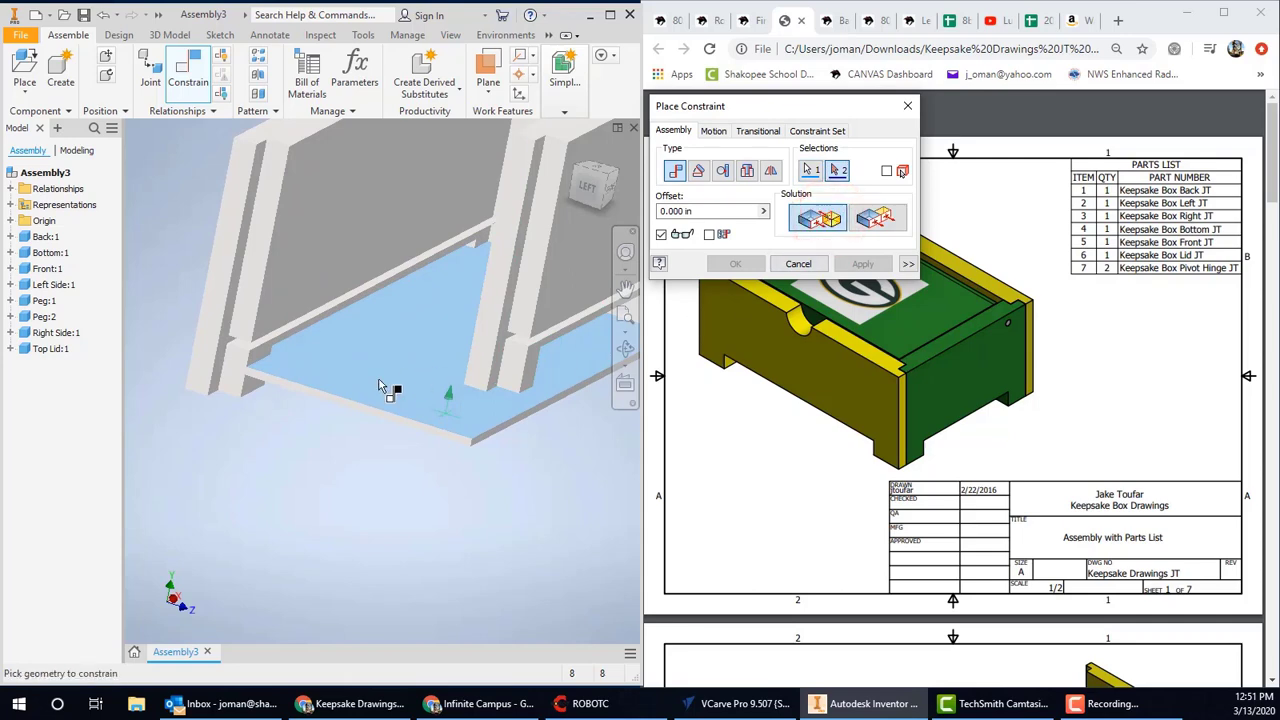
click(380, 381)
click(785, 263)
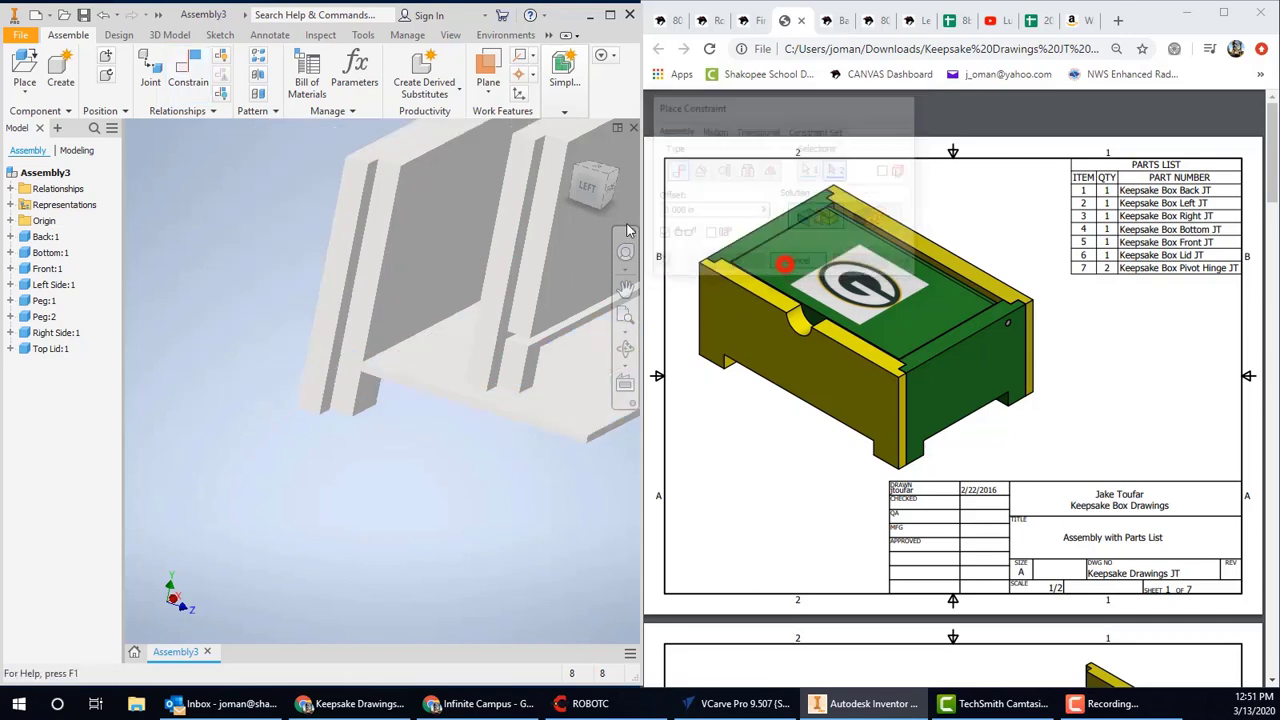
Mate the bottom plate's face to a second panel face
click(200, 83)
click(822, 218)
click(438, 366)
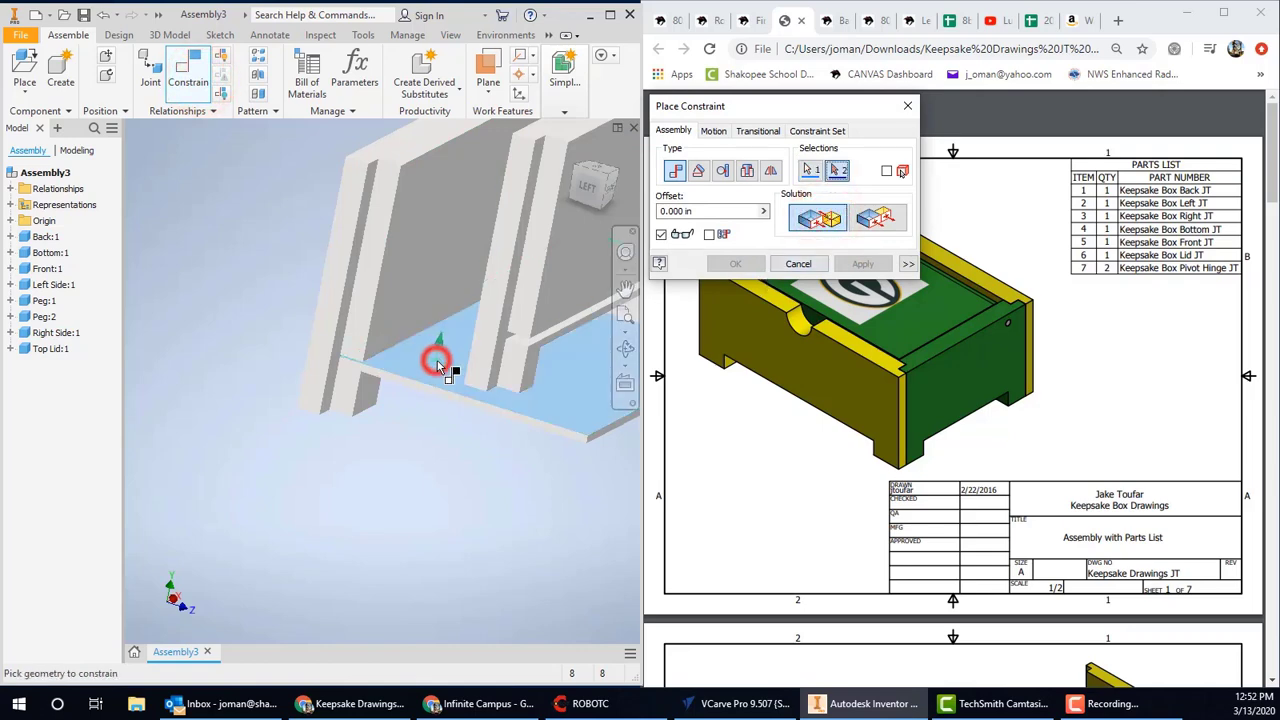
click(588, 190)
drag(601, 139, 400, 310)
scroll(342, 340, down, 4)
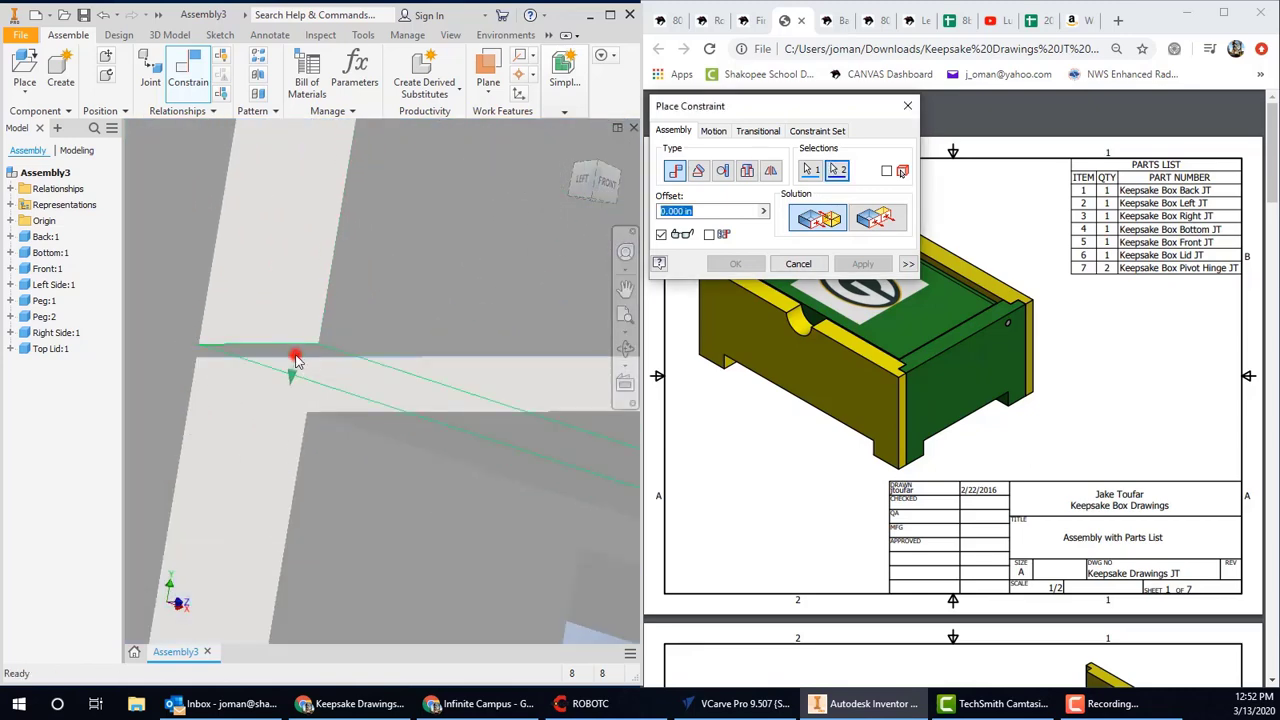
click(296, 360)
click(862, 265)
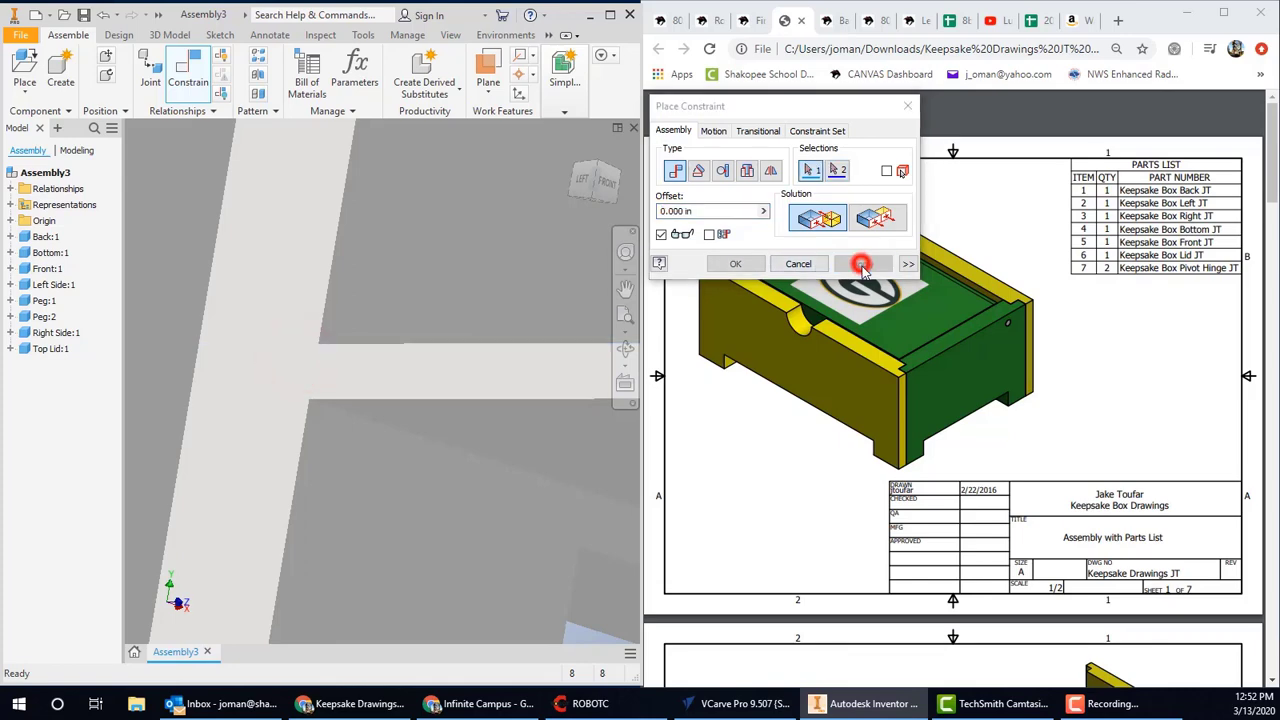
Mate the wall panel's edge face against the bottom face to seat the plate in the corner
click(579, 150)
drag(398, 388, 457, 421)
click(815, 218)
scroll(294, 303, up, 5)
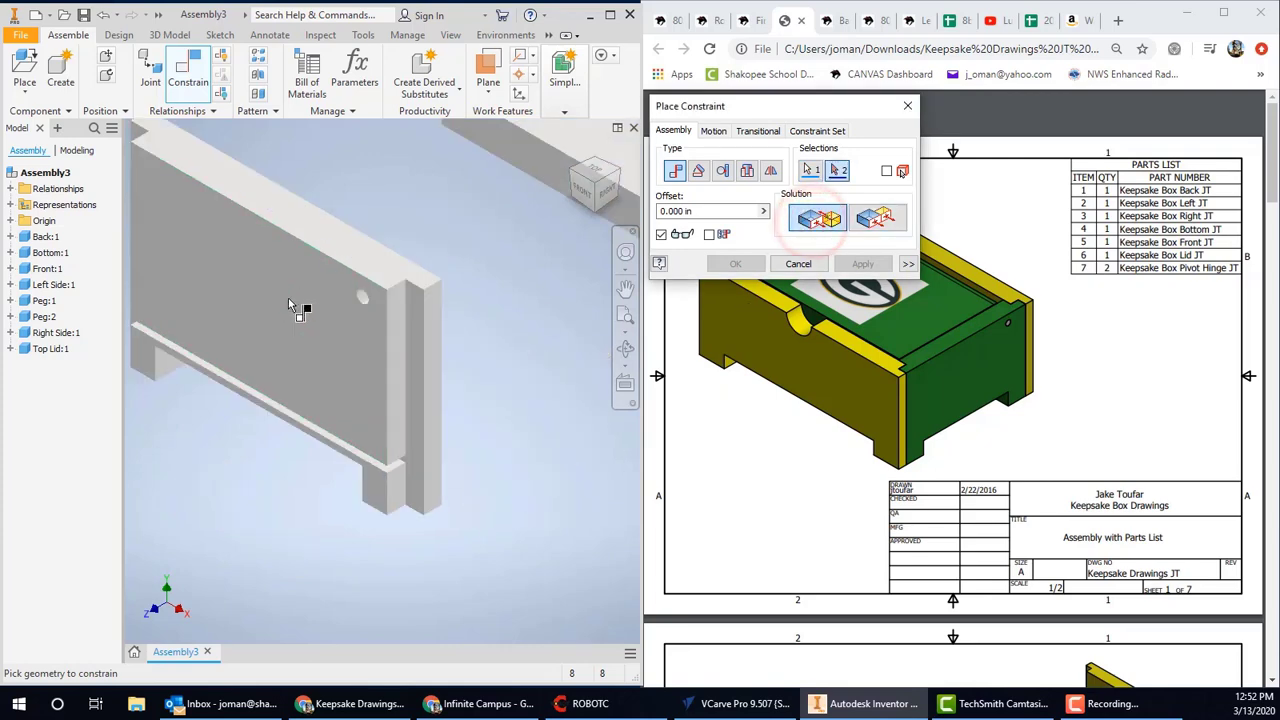
click(410, 311)
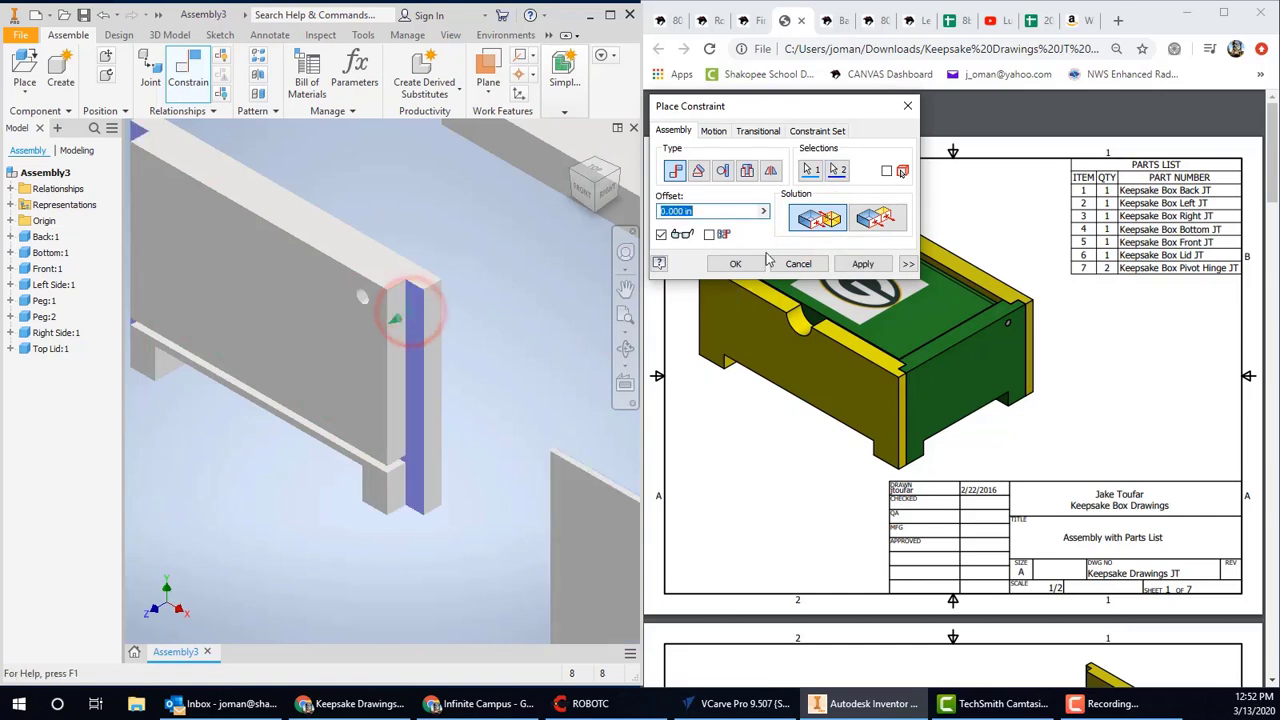
drag(801, 112, 1093, 170)
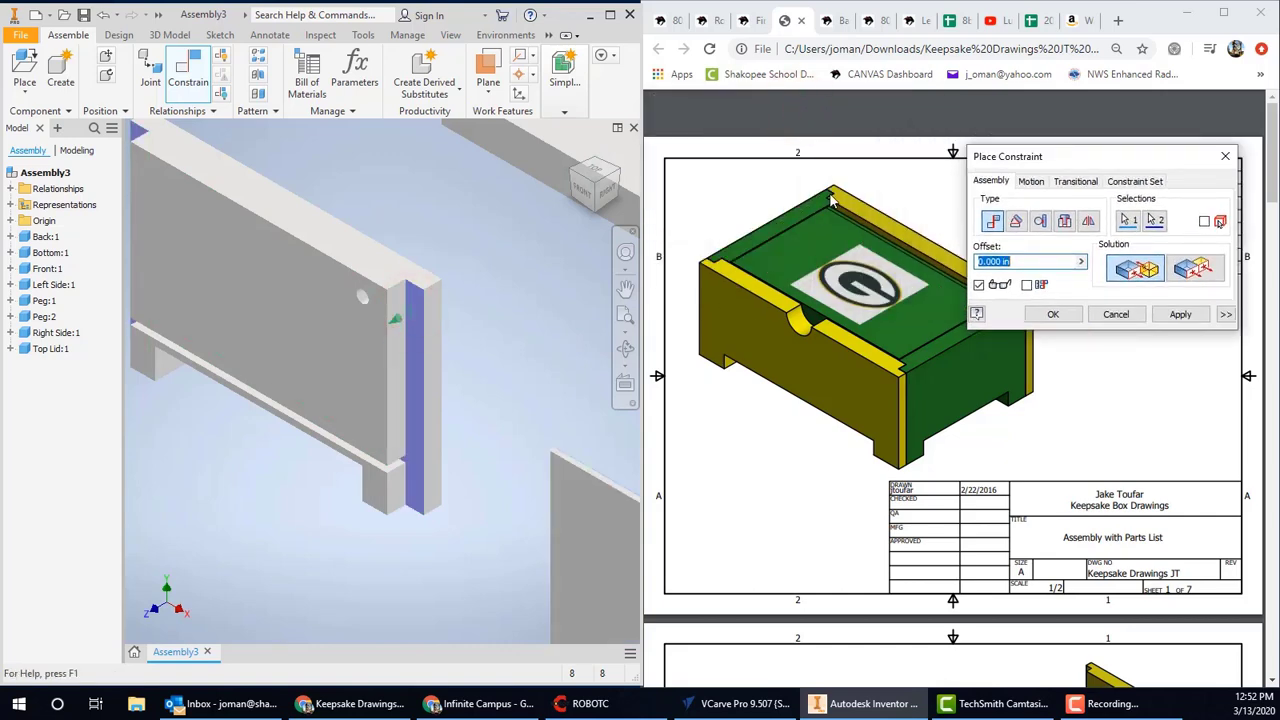
click(577, 183)
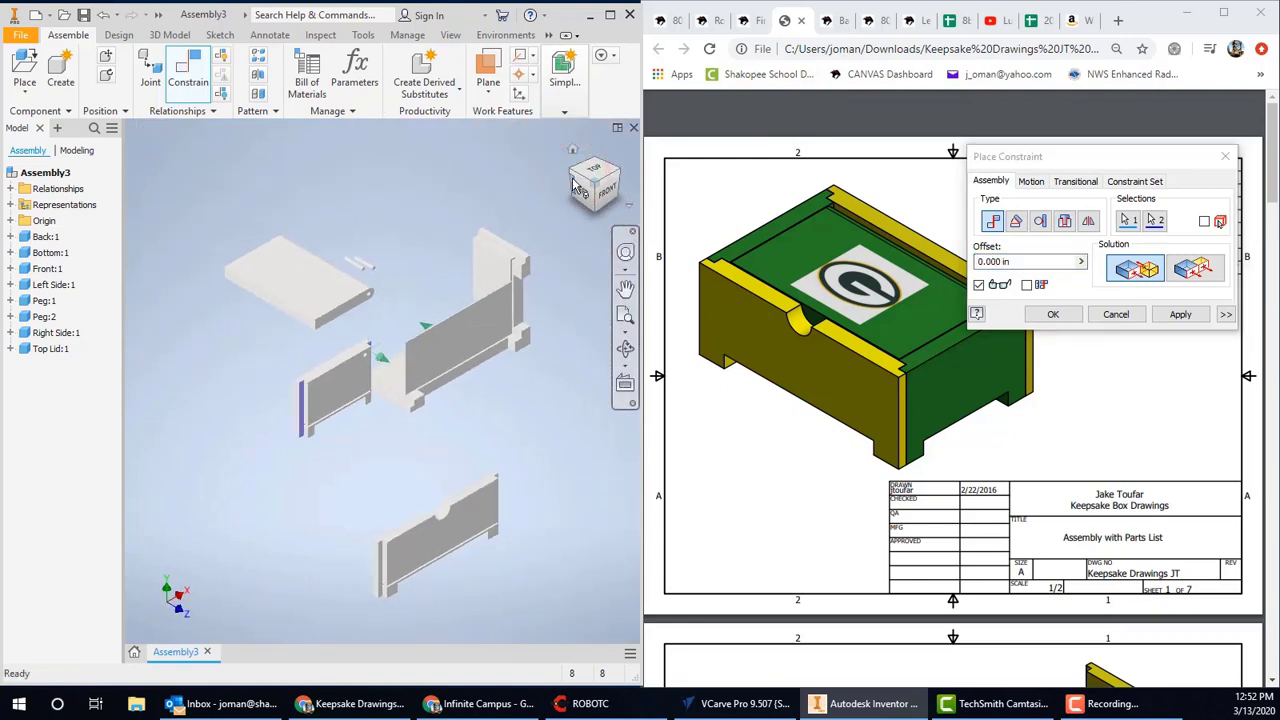
click(573, 181)
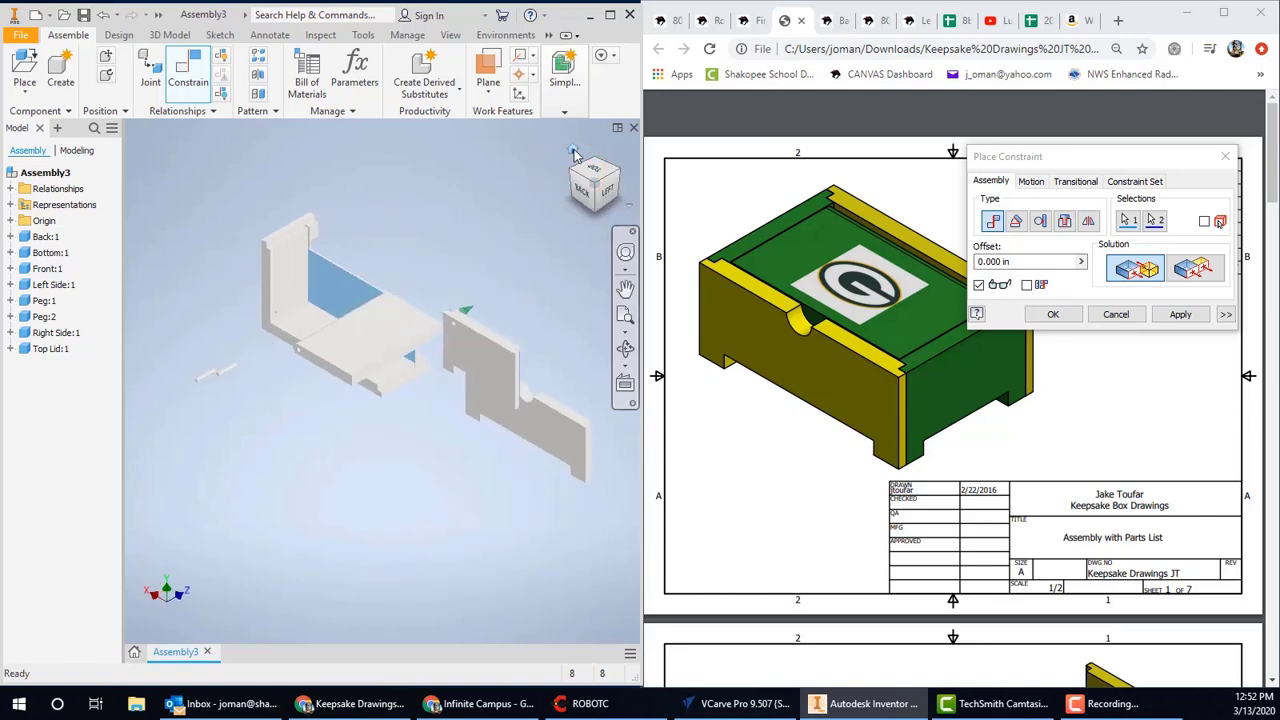
click(574, 151)
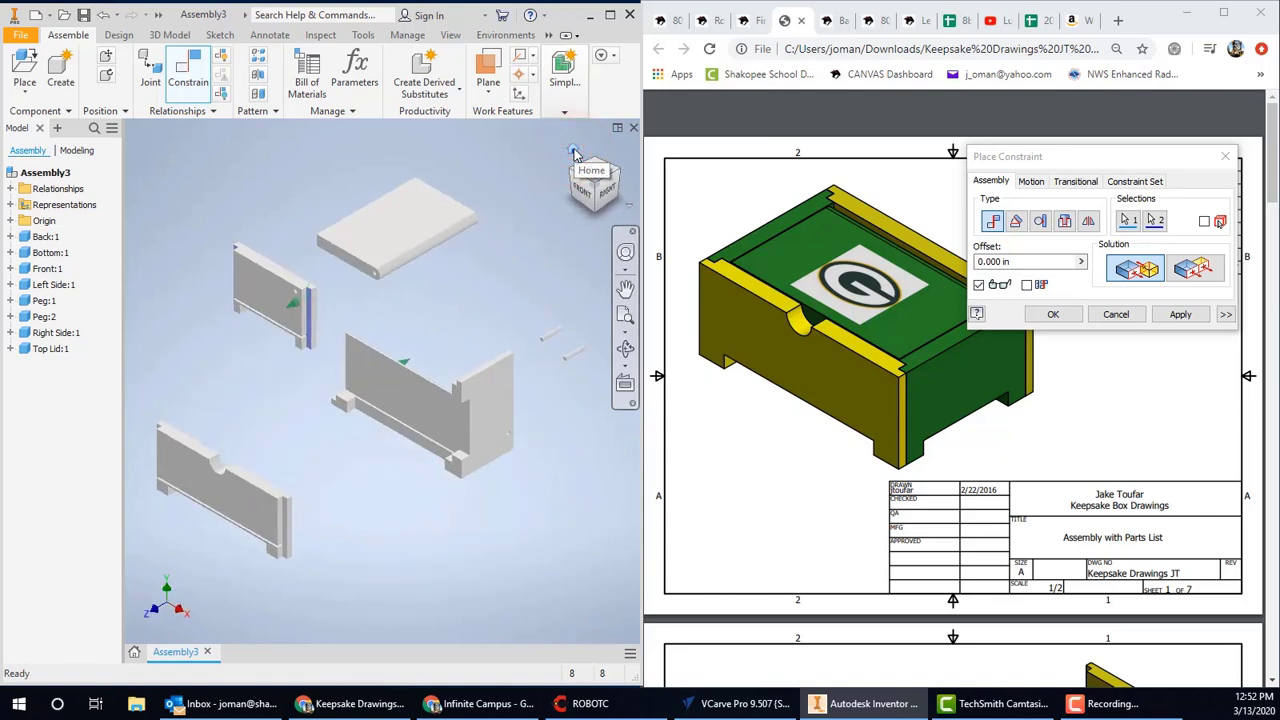
key(Return)
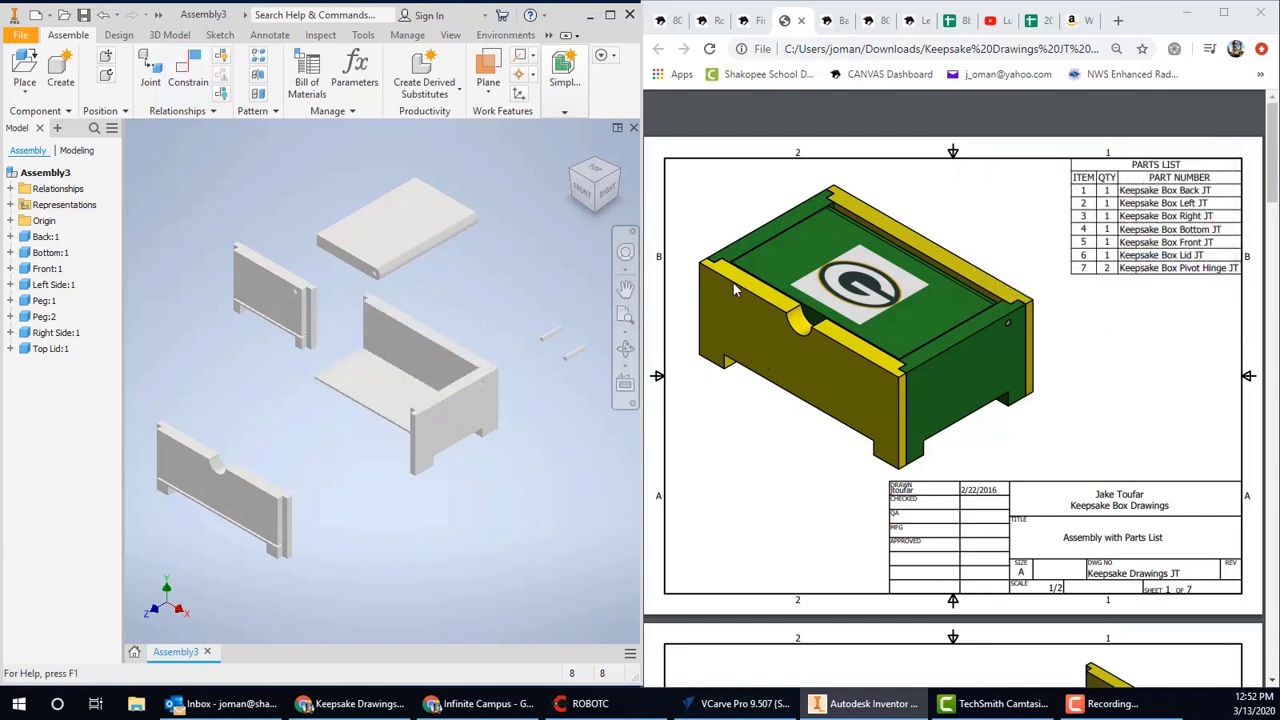
click(188, 76)
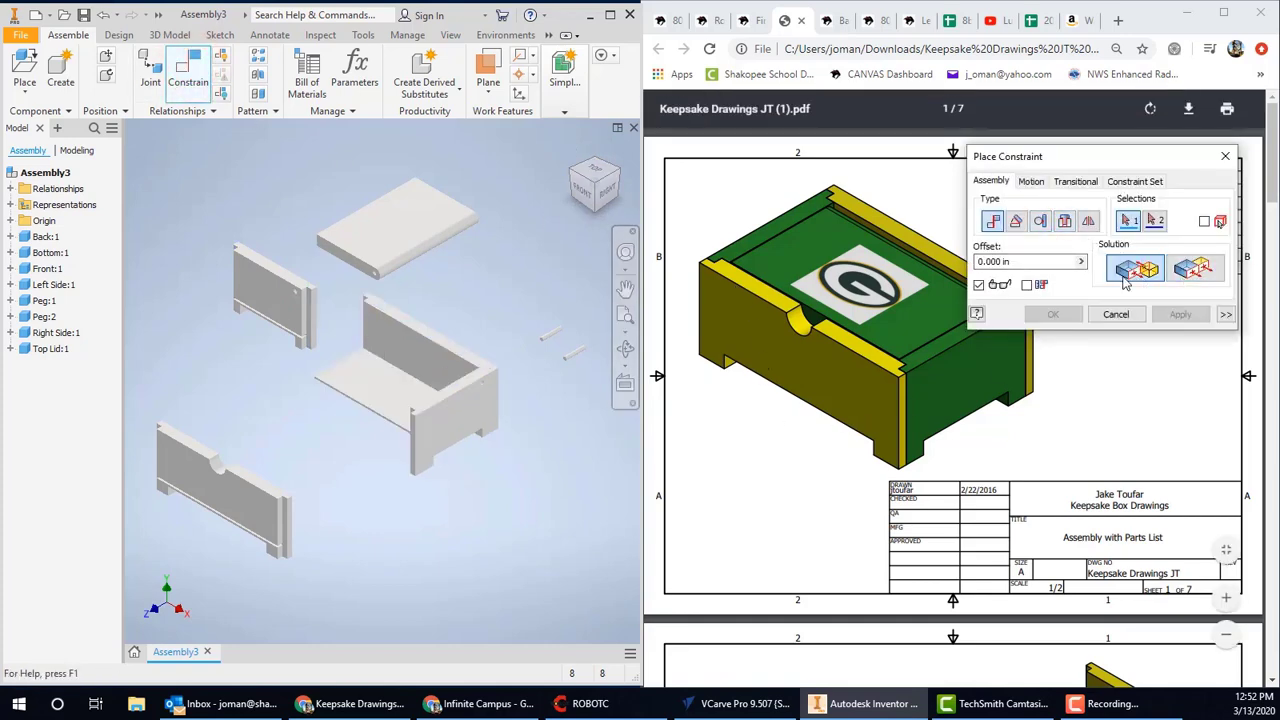
Mate the panel's edge face to the matching panel edge
scroll(296, 300, up, 5)
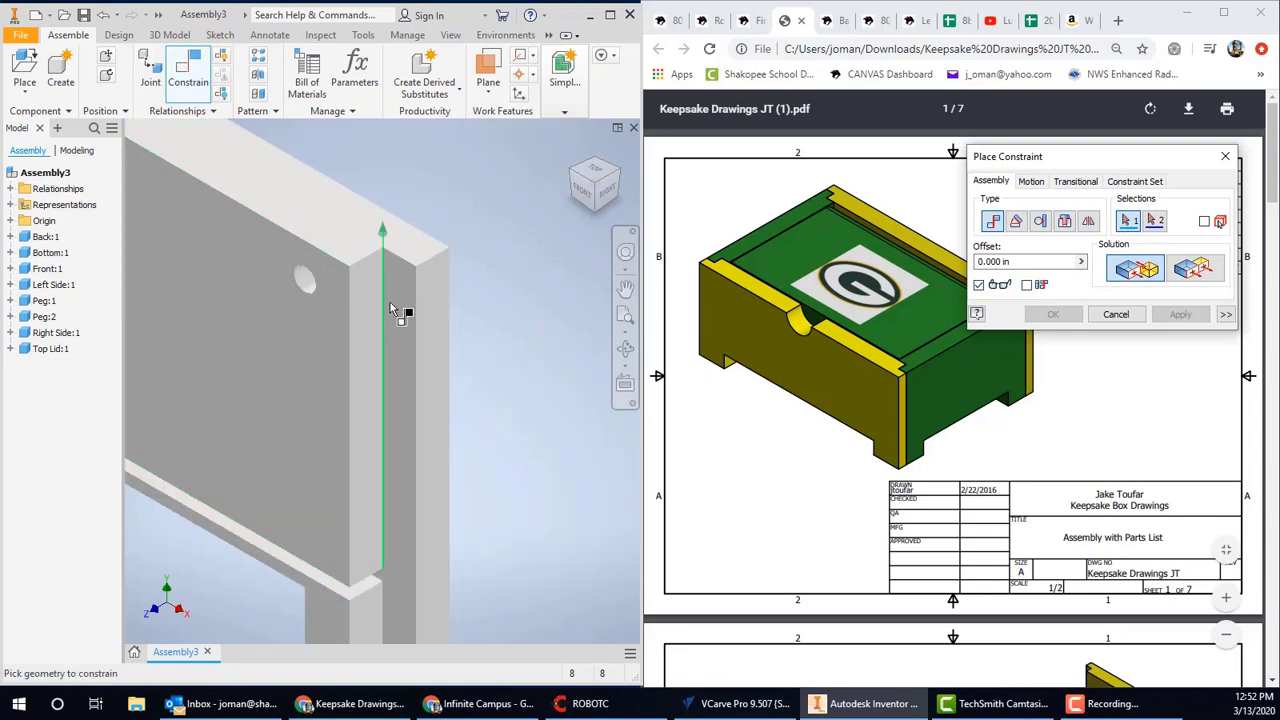
click(398, 300)
scroll(390, 305, down, 5)
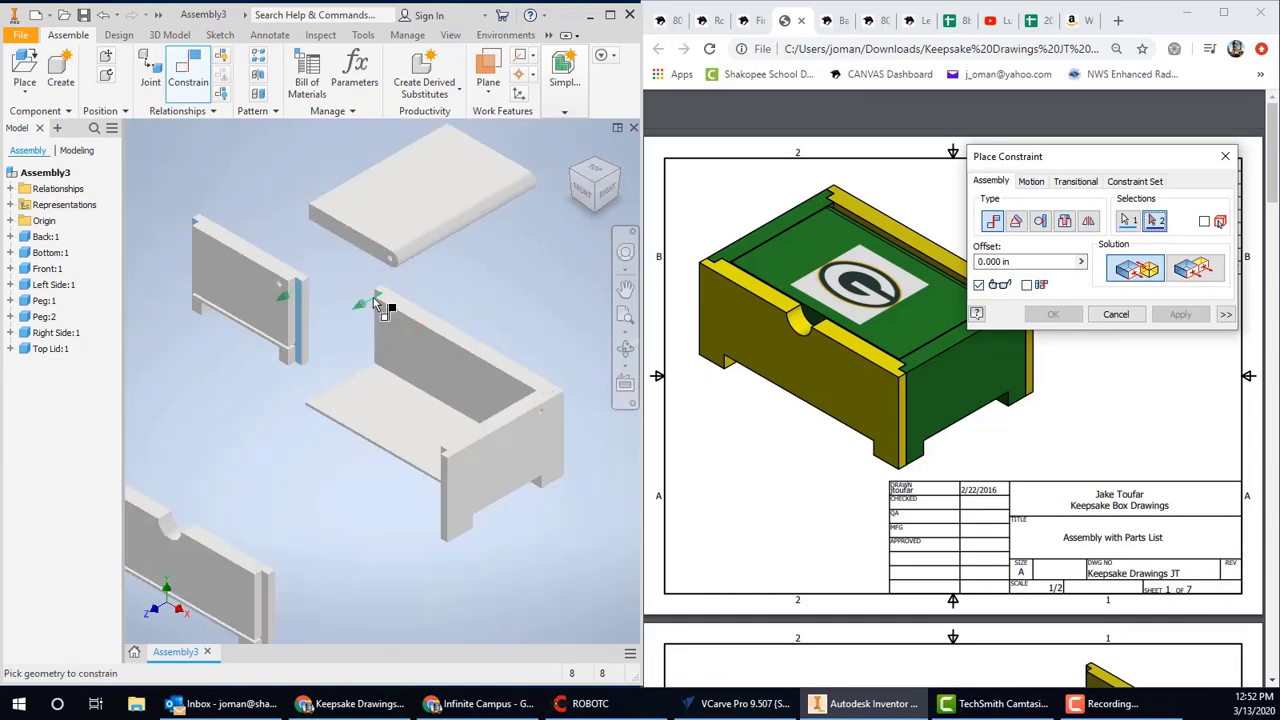
click(578, 181)
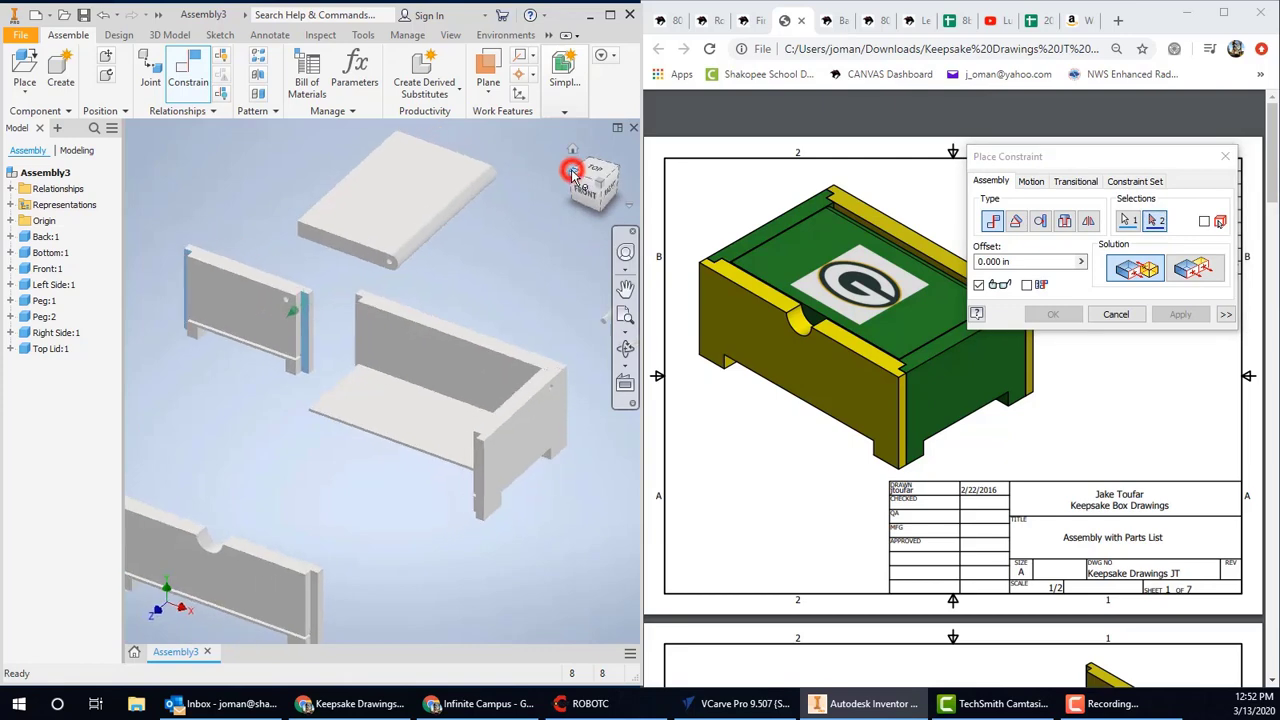
scroll(336, 347, up, 5)
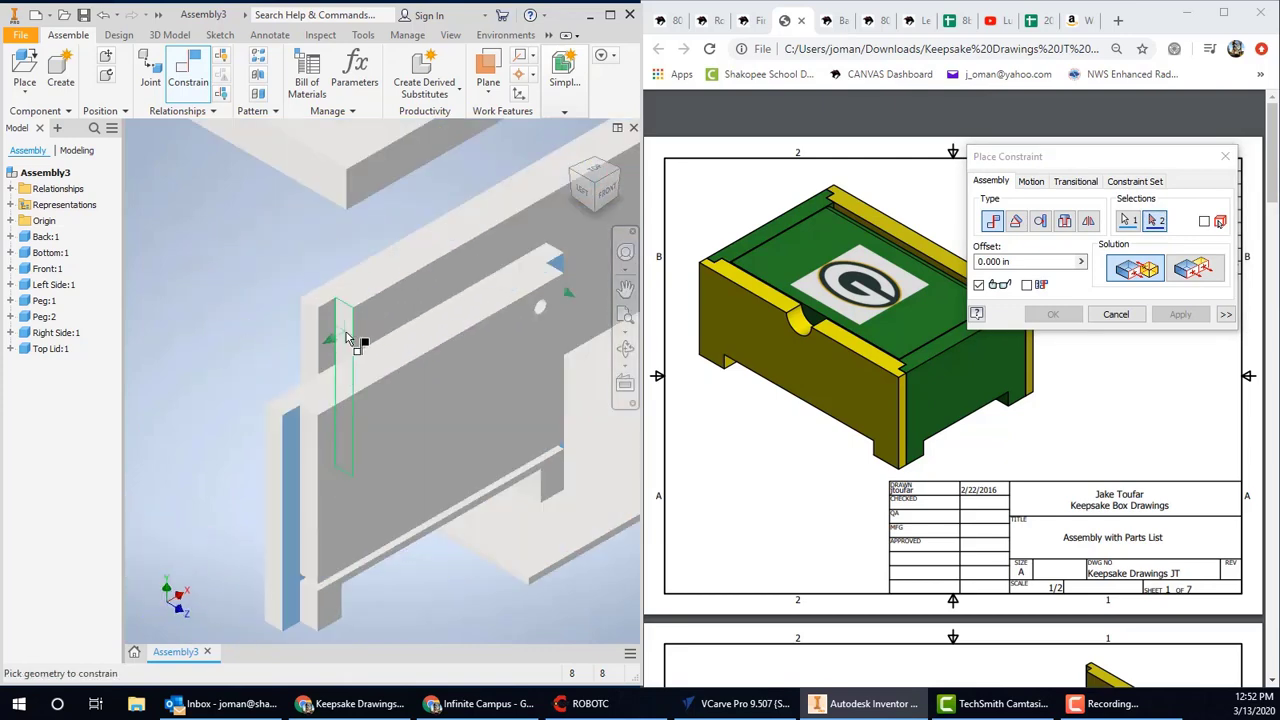
click(346, 338)
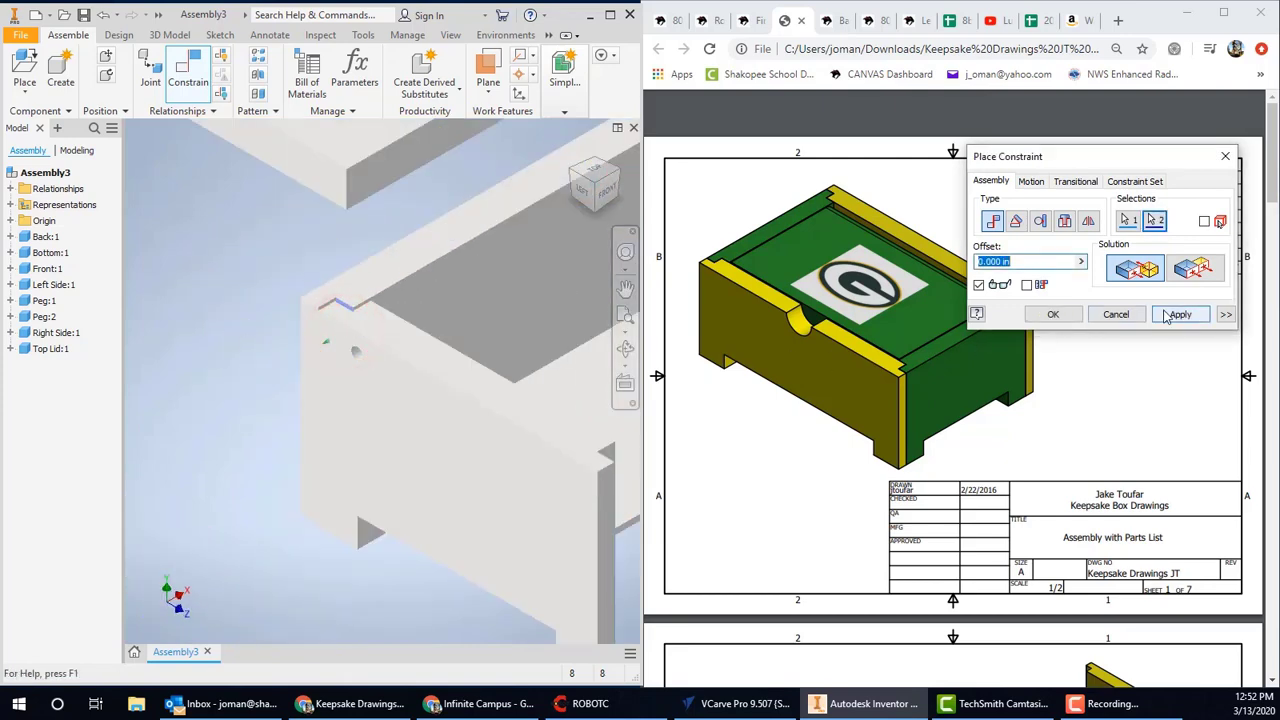
click(1167, 314)
Make the face near the panel edge flush with the top face, then close the constraint window
click(1190, 267)
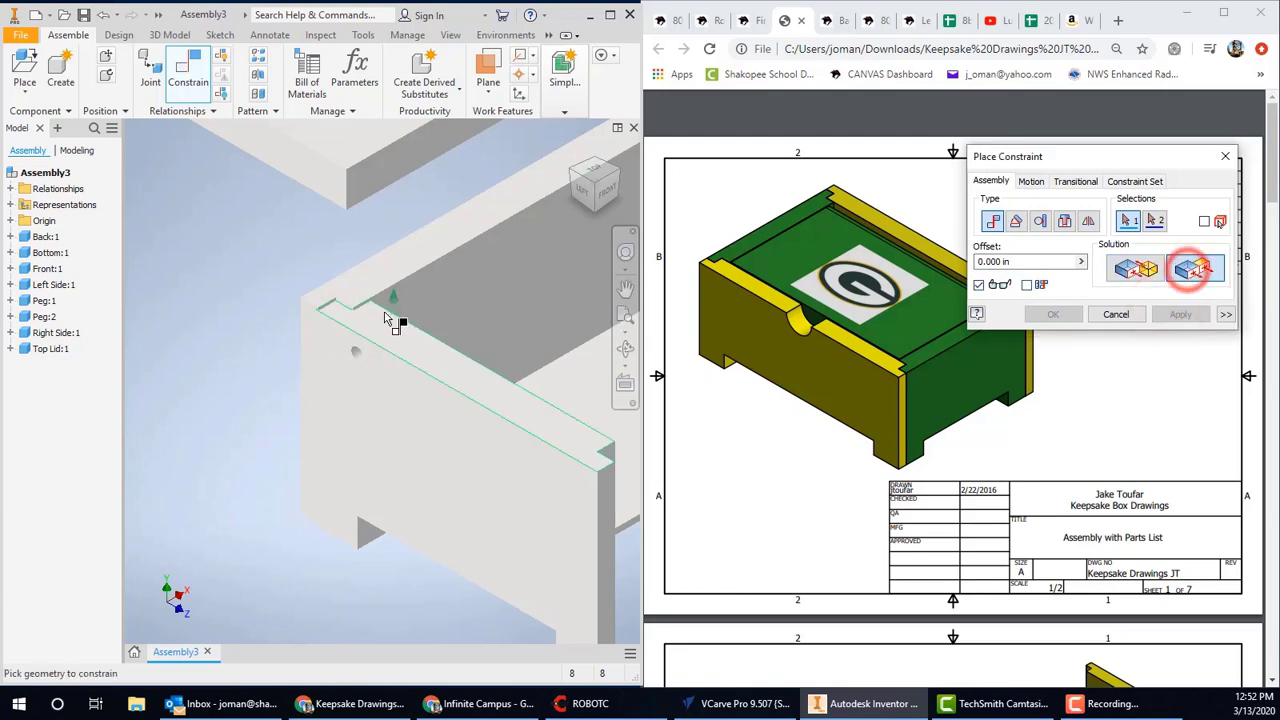
click(371, 317)
click(371, 278)
click(1180, 314)
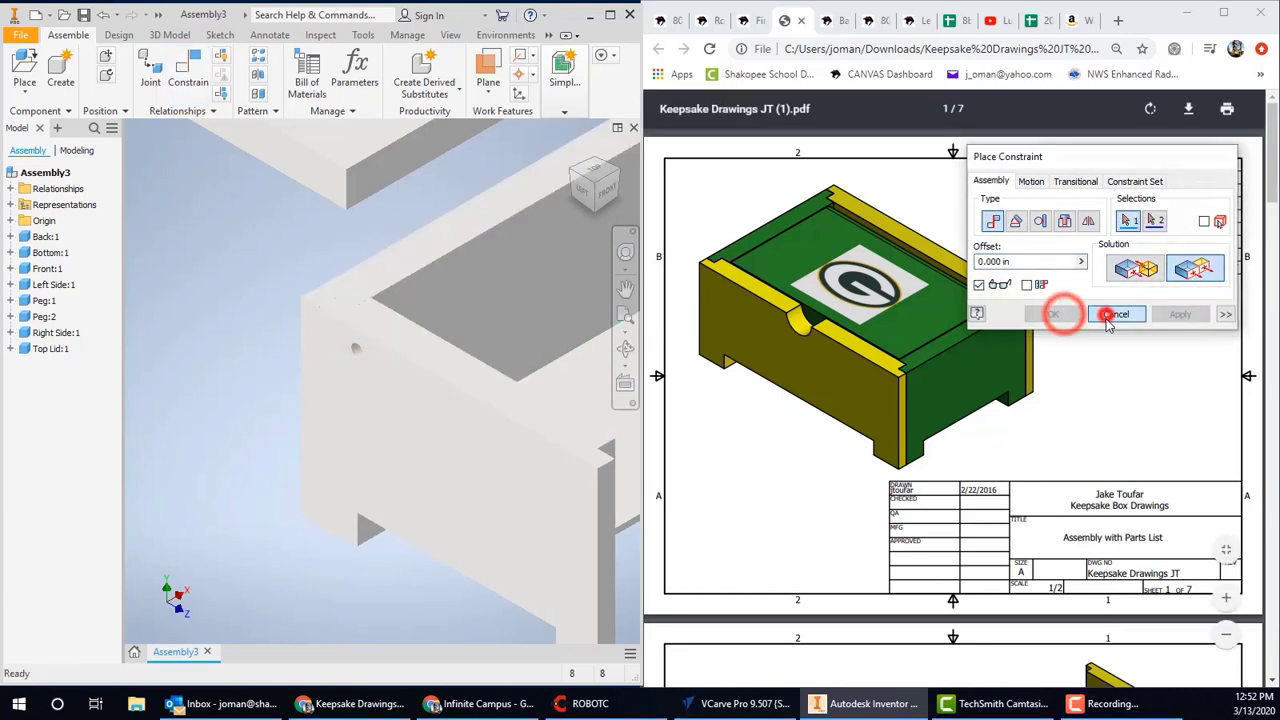
click(1063, 314)
click(1108, 316)
Begin a constraint between the front panel face and its mating face, then cancel it
click(187, 70)
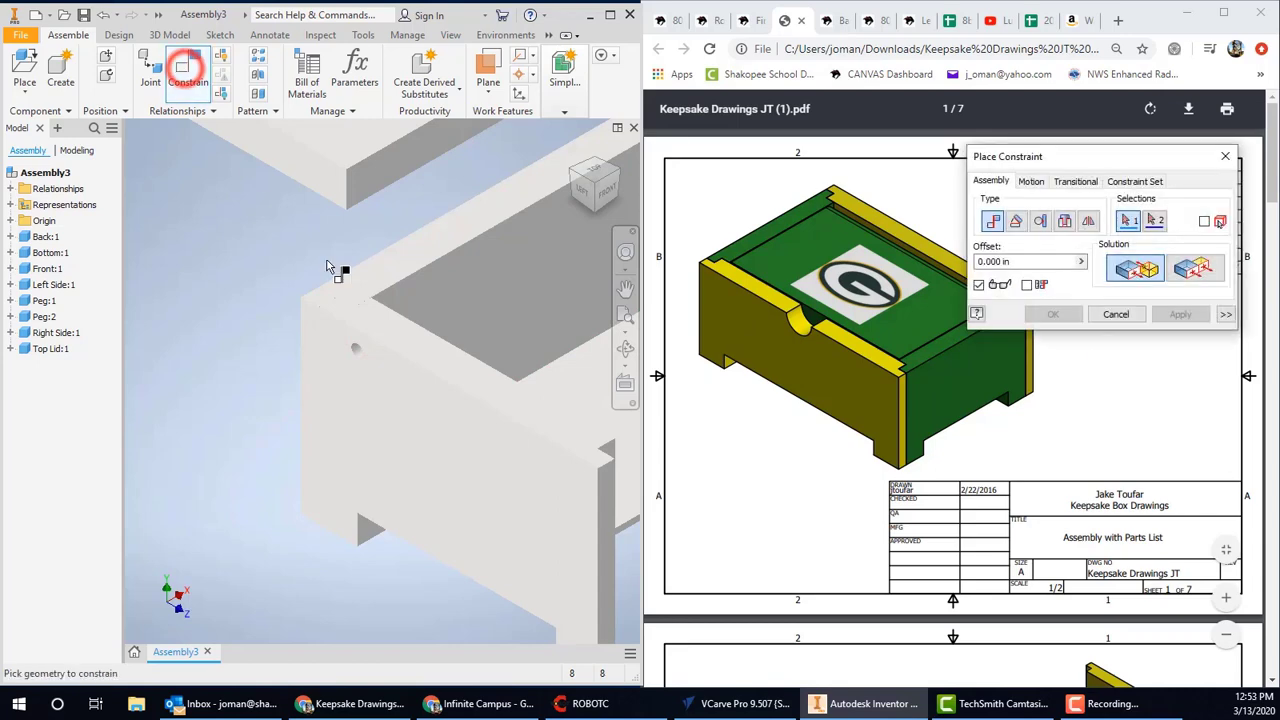
click(435, 435)
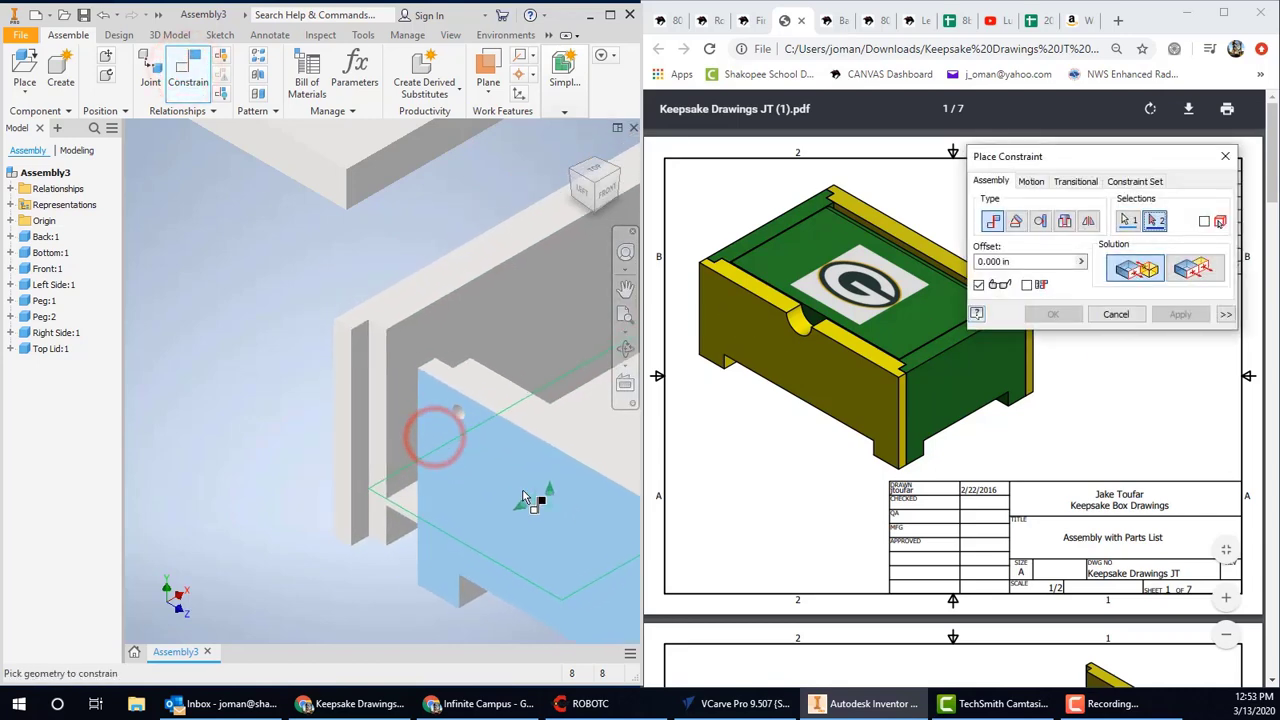
scroll(350, 340, up, 5)
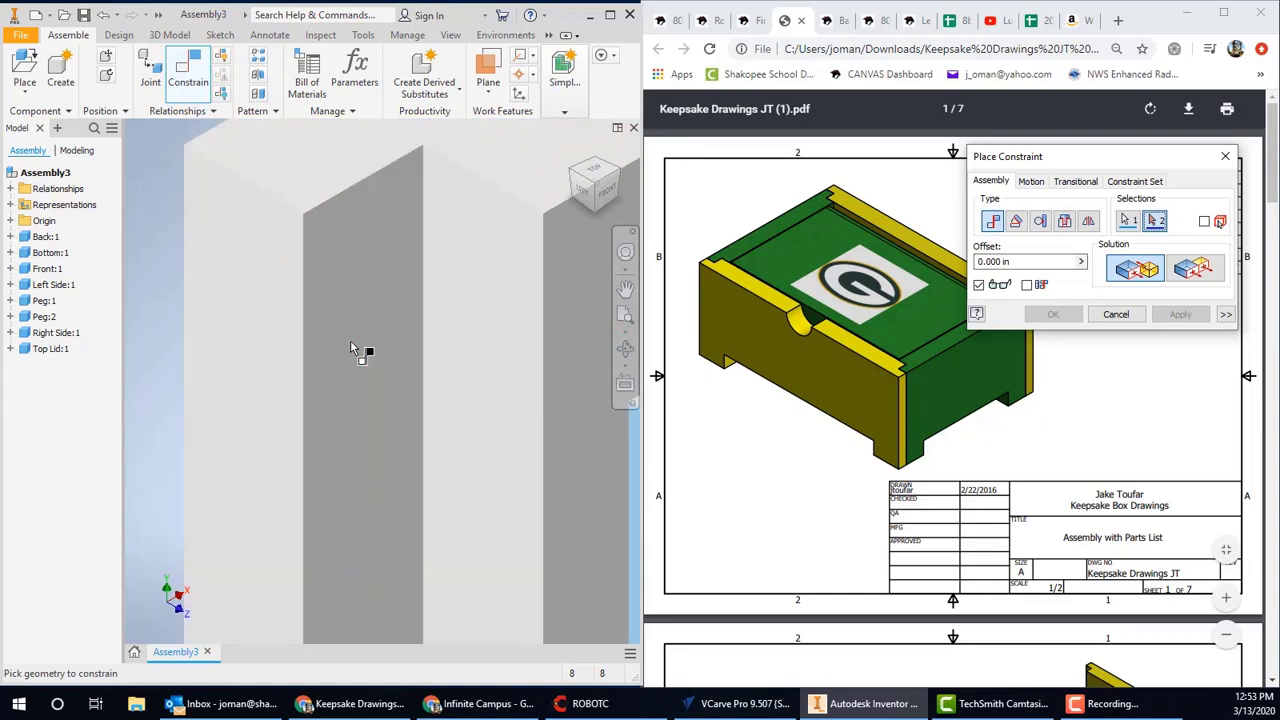
click(347, 326)
scroll(347, 326, down, 4)
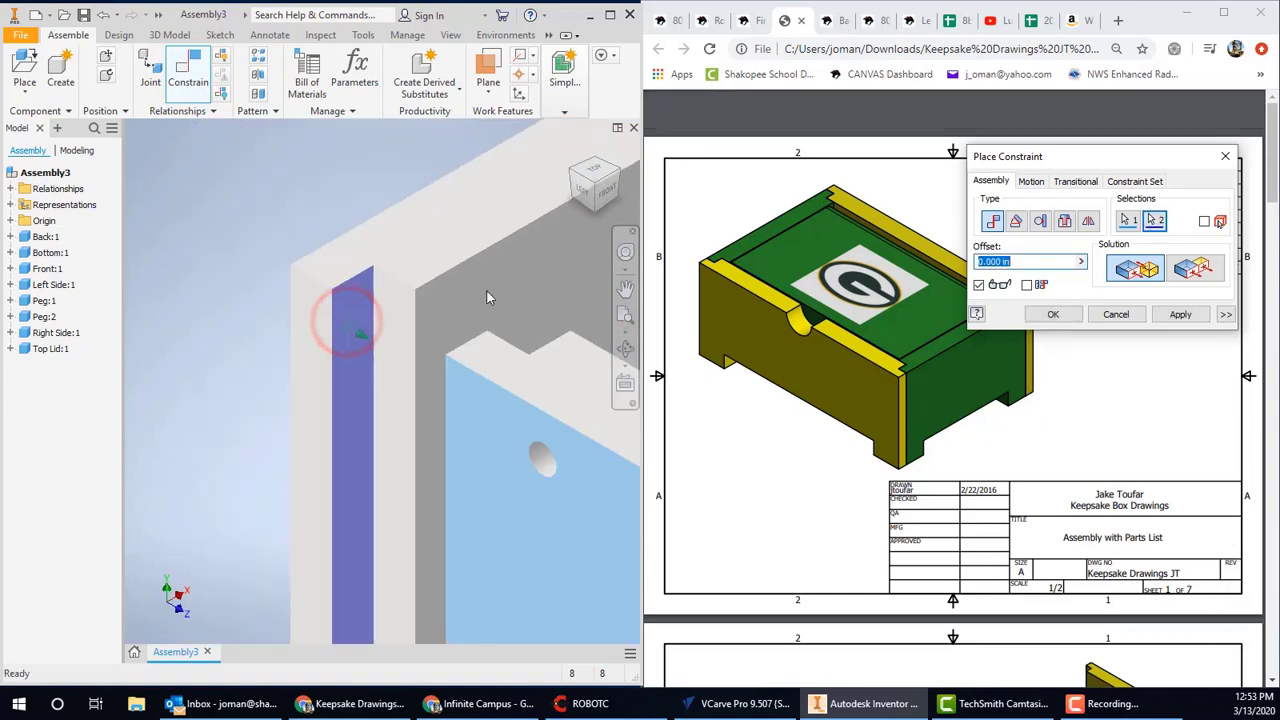
click(577, 177)
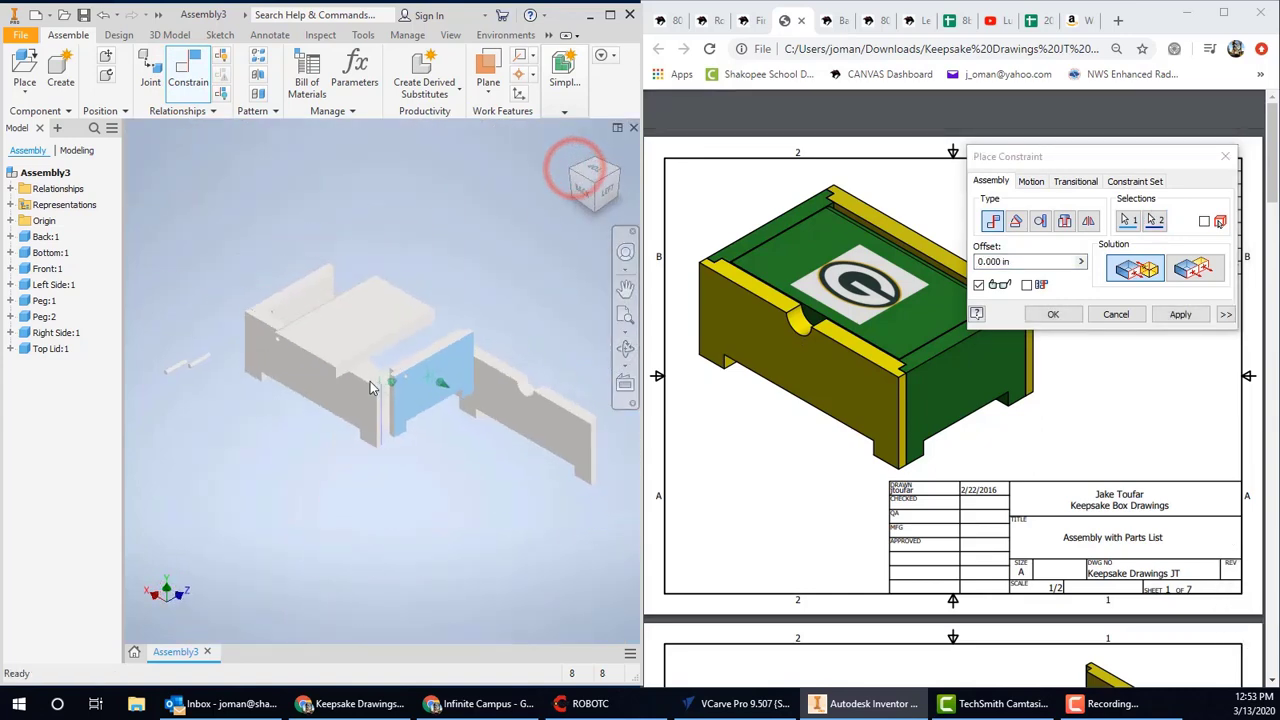
scroll(388, 389, up, 5)
click(425, 409)
click(1118, 315)
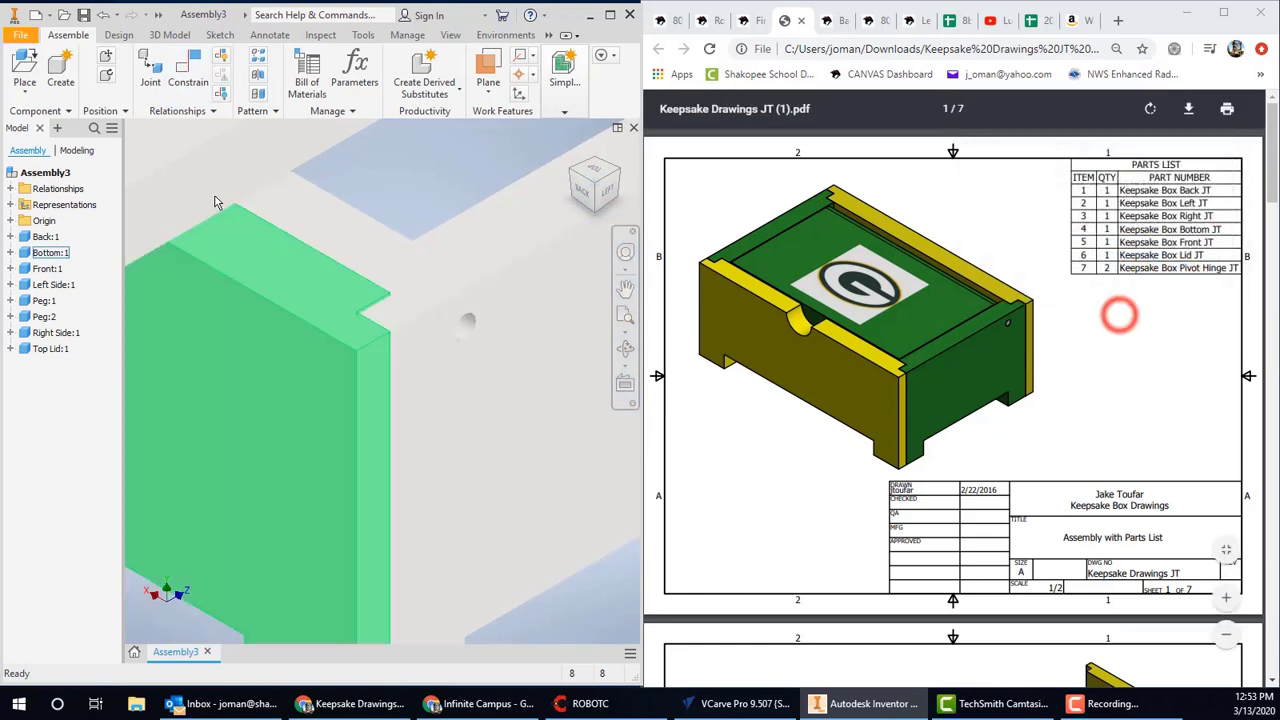
Pick the back panel face for a new constraint, then exit and drag the Right Side panel away from the box
click(186, 78)
scroll(392, 300, up, 3)
scroll(392, 300, down, 5)
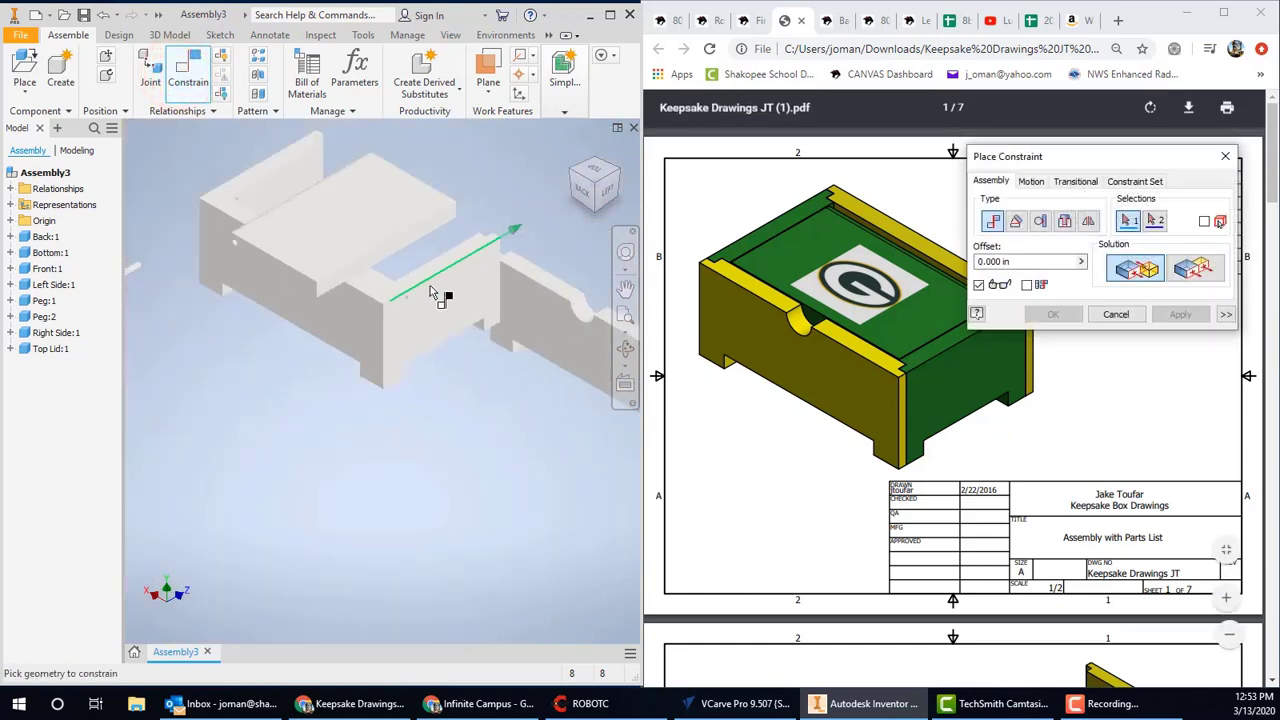
click(437, 282)
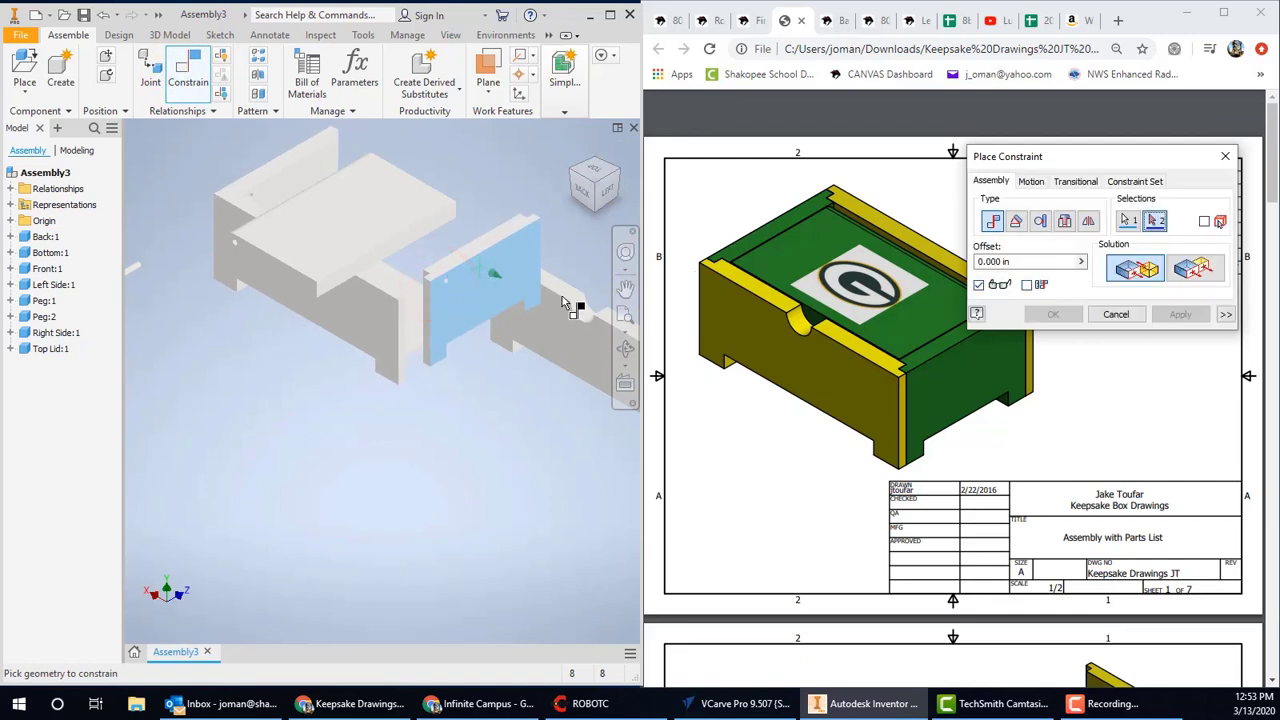
scroll(423, 306, up, 5)
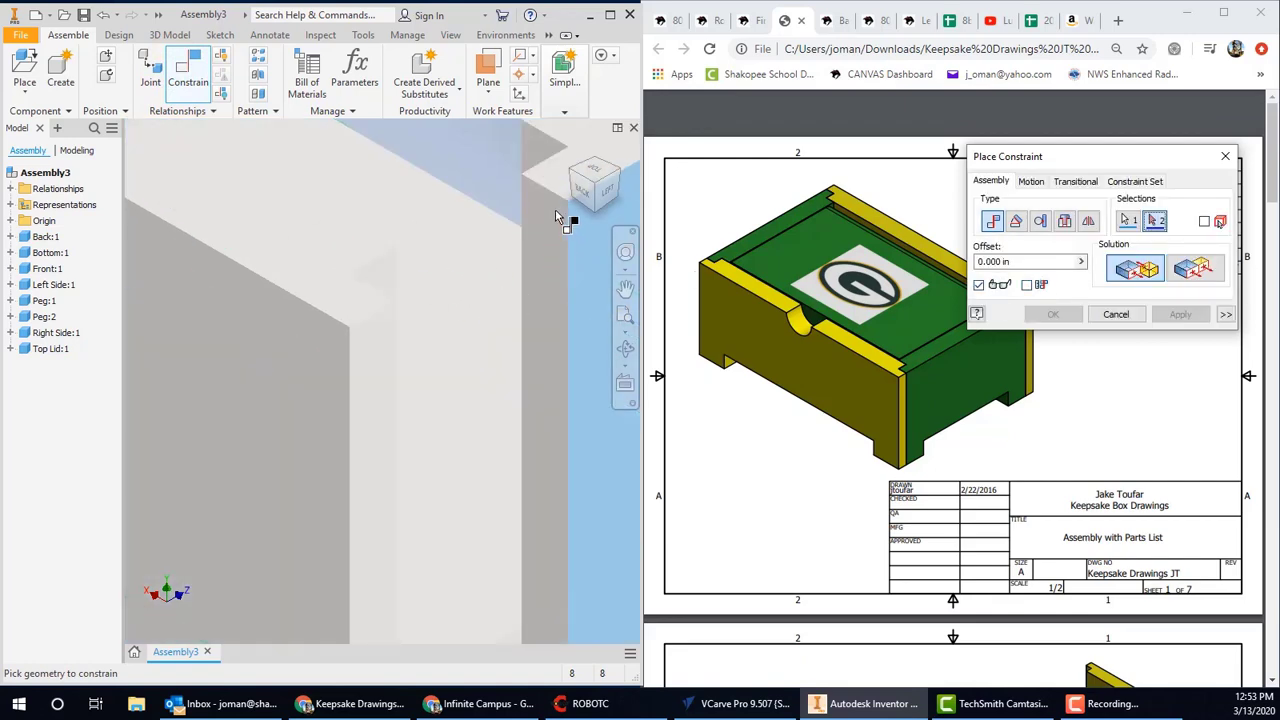
drag(557, 217, 571, 150)
click(571, 150)
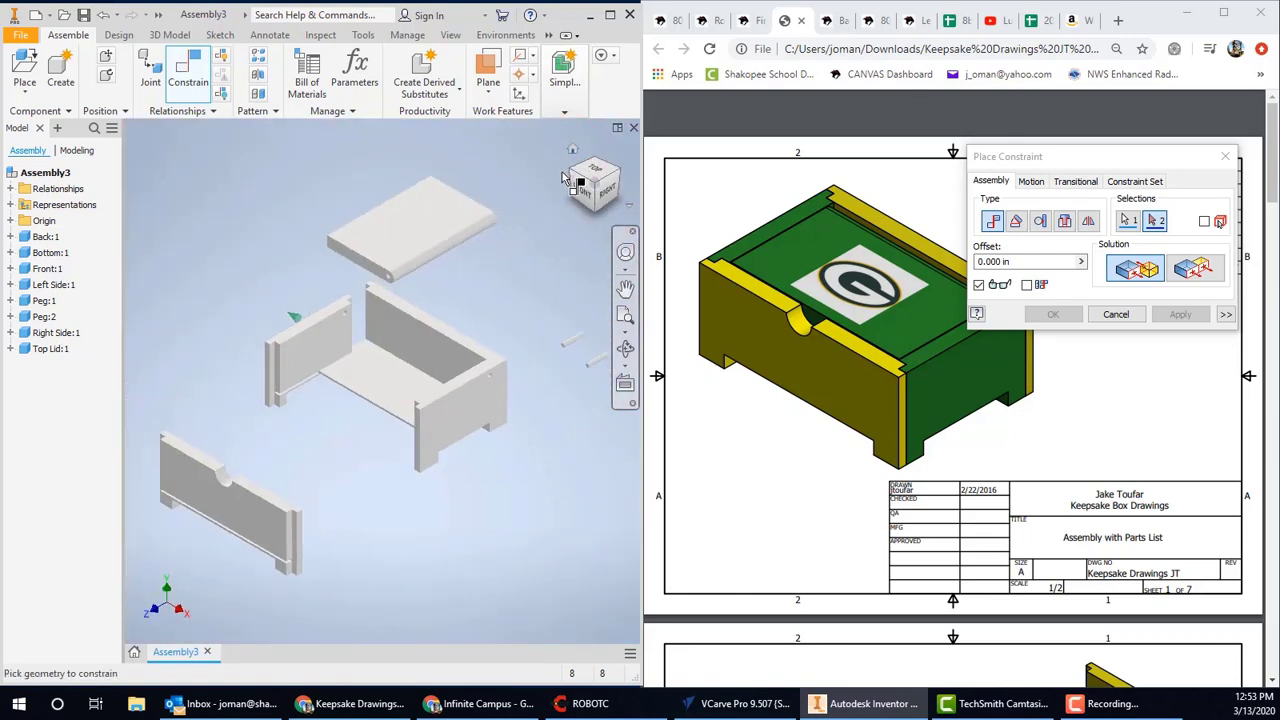
key(Escape)
drag(356, 338, 338, 353)
Constrain the side panel face to the matching box edge to seat the wall
click(188, 68)
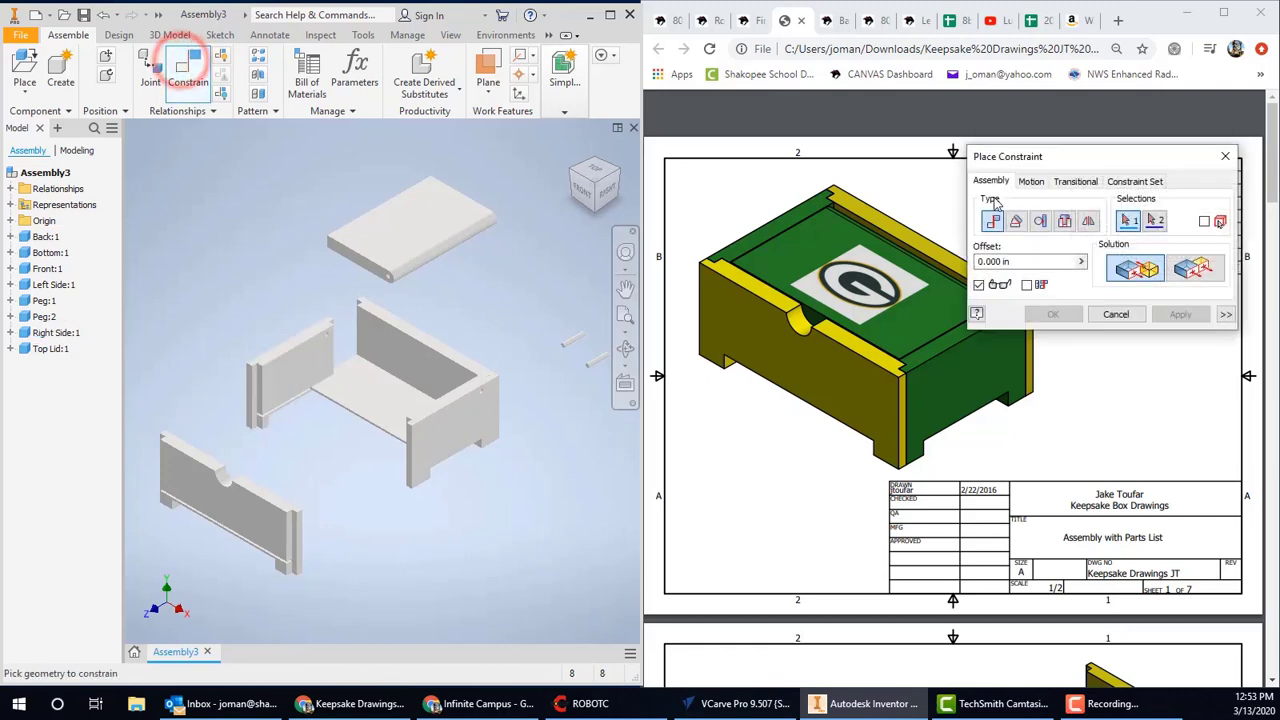
click(578, 177)
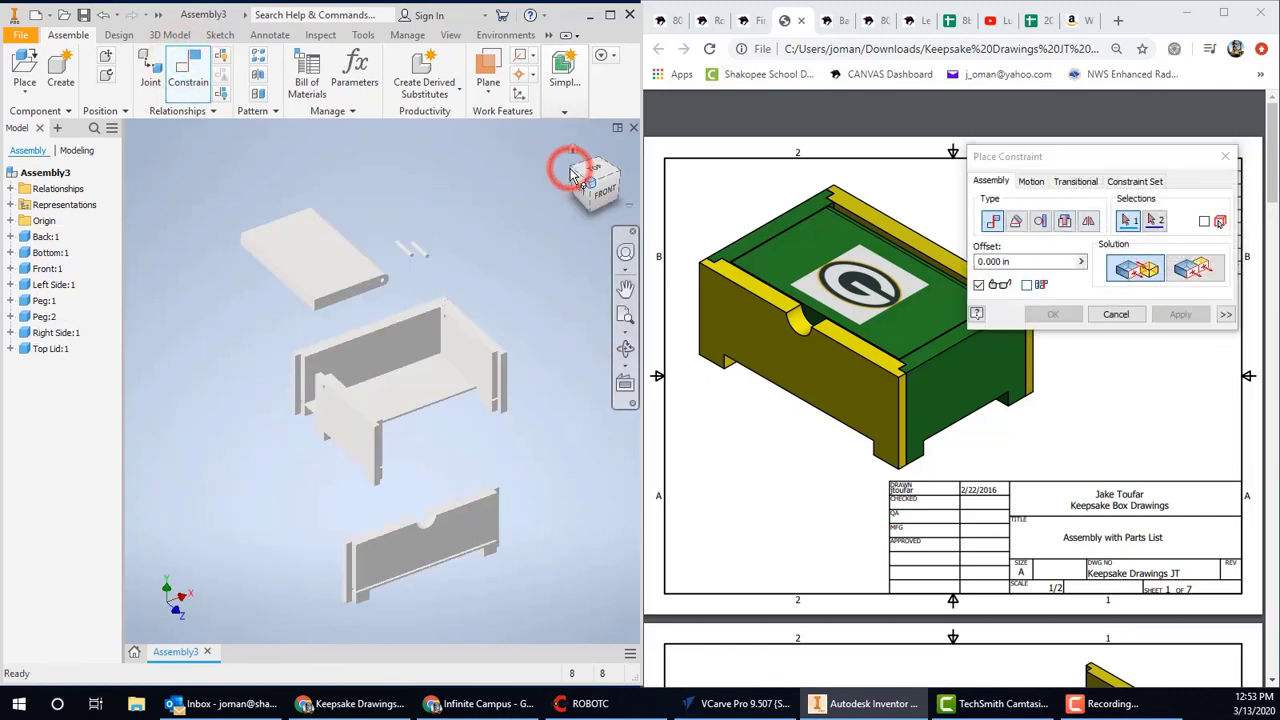
scroll(290, 378, up, 5)
click(265, 373)
click(575, 178)
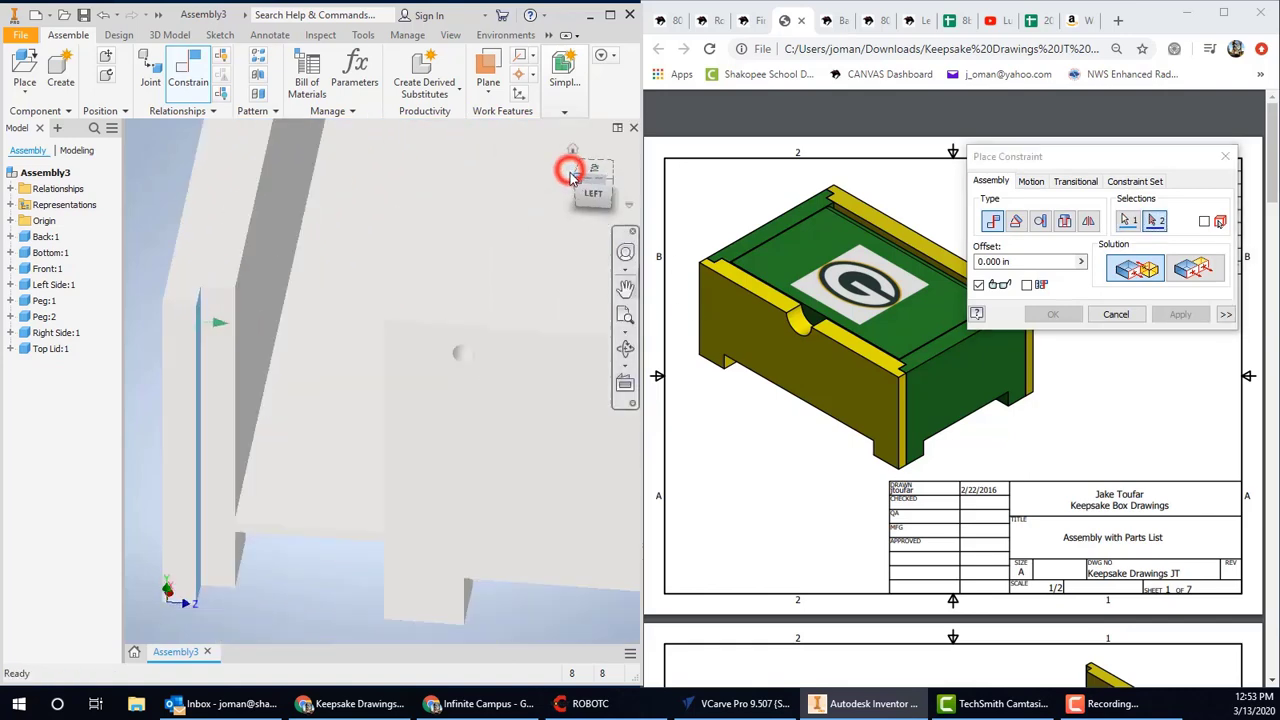
click(250, 384)
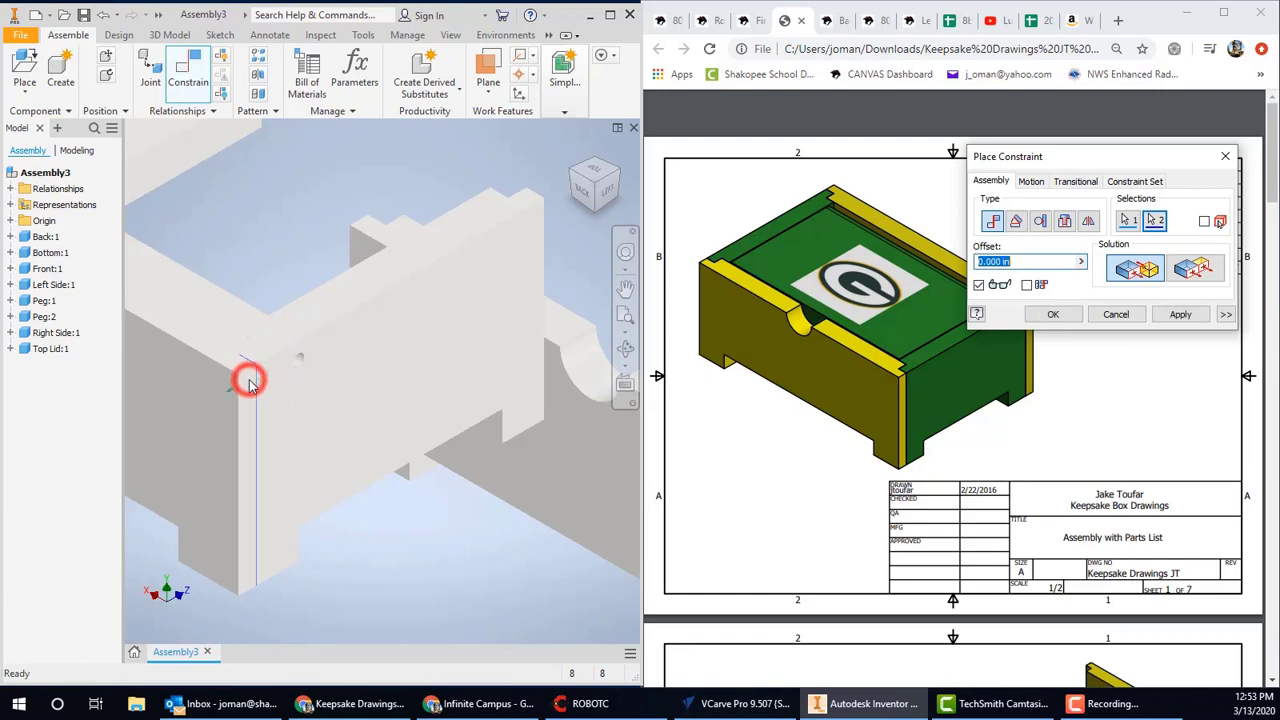
click(1183, 316)
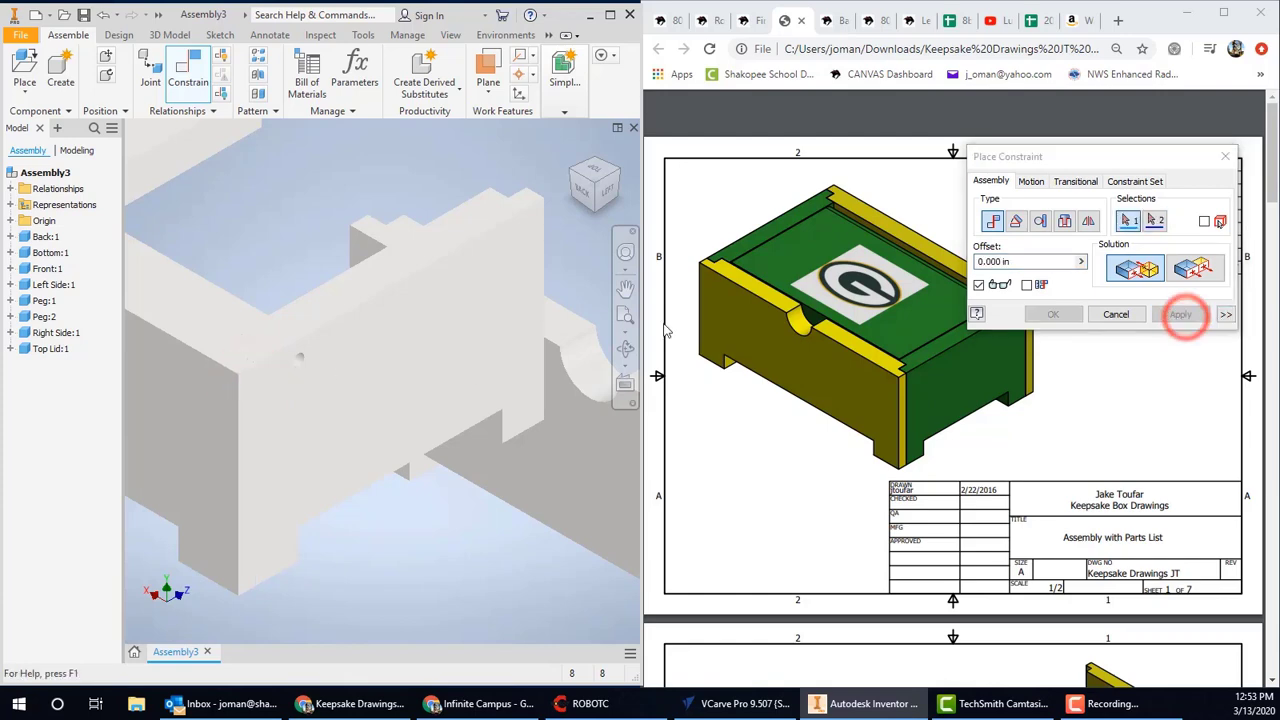
Exit the constraint, move the side panel to the lower left, and show an isometric view
click(383, 340)
scroll(455, 377, down, 5)
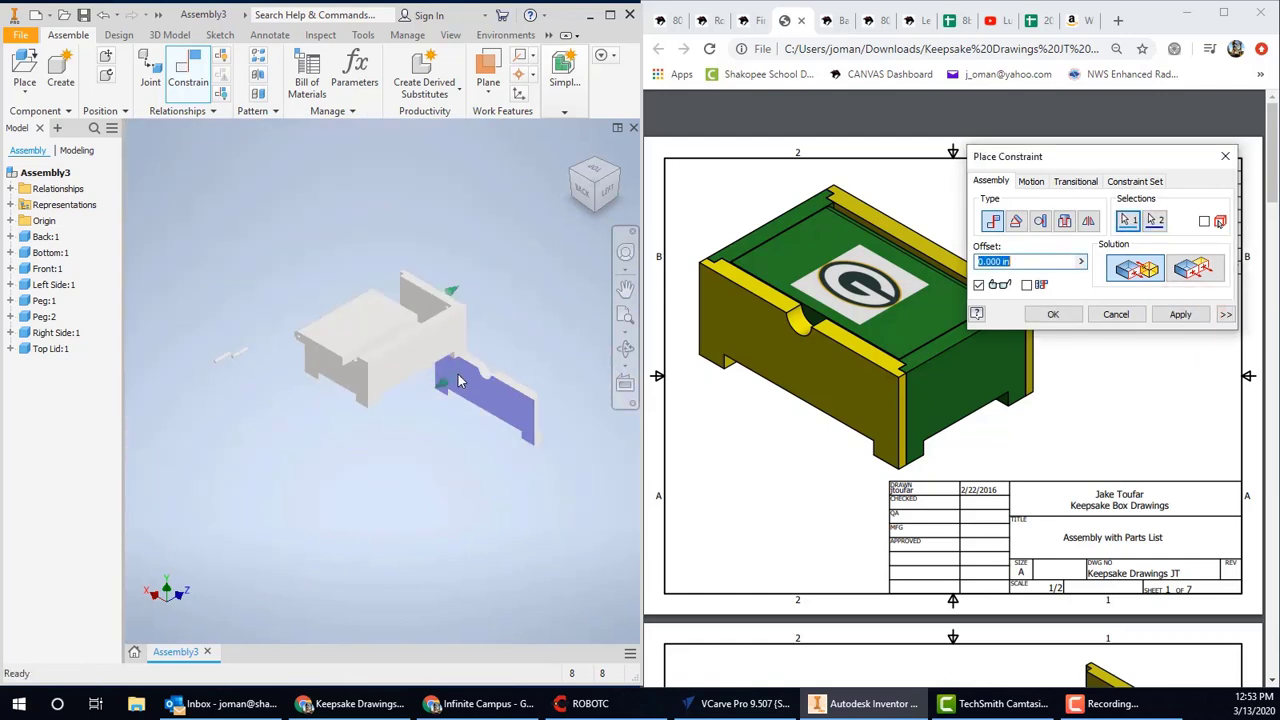
key(Escape)
drag(432, 384, 350, 477)
click(620, 176)
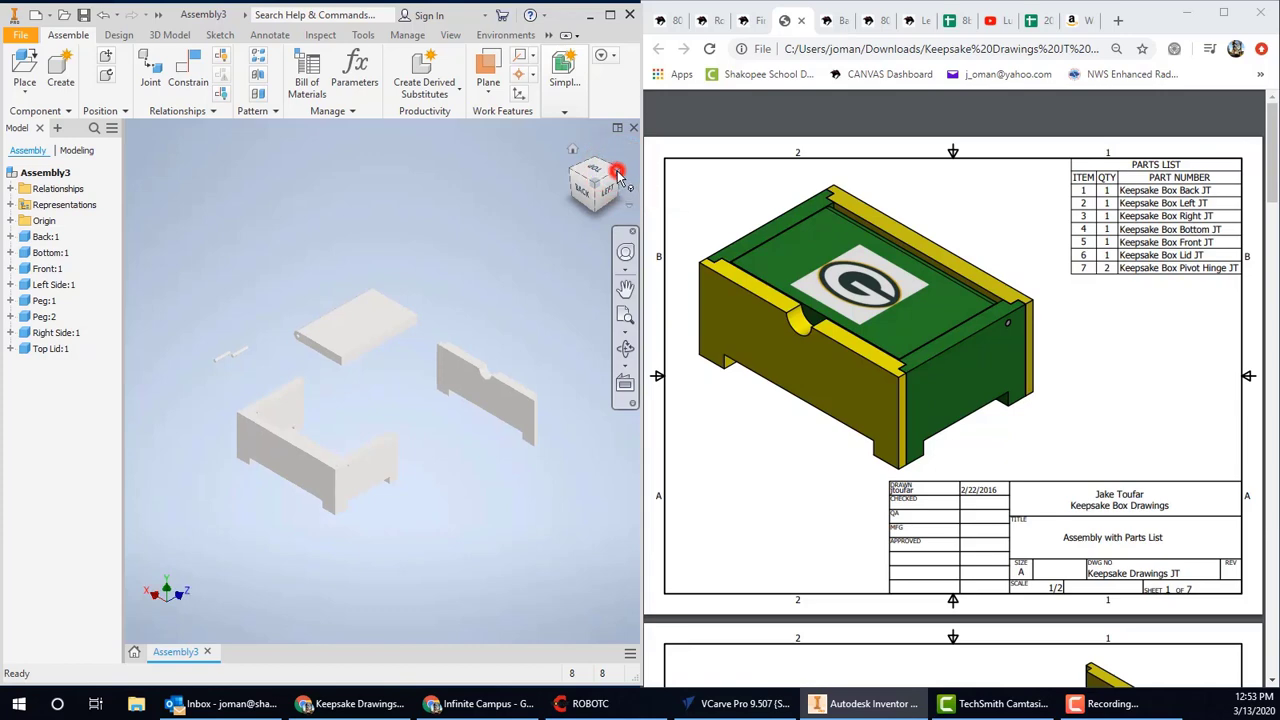
click(618, 174)
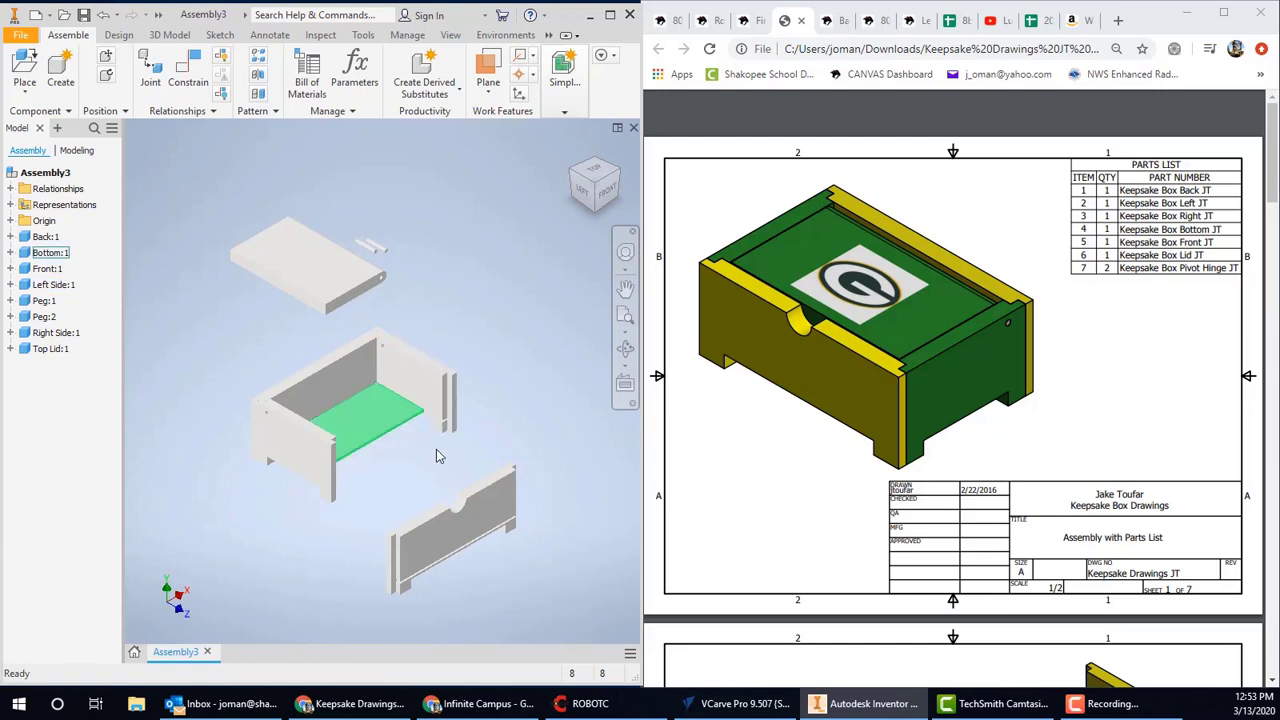
Mate the front panel's edge to the box edge, keeping the mate alignment
click(188, 68)
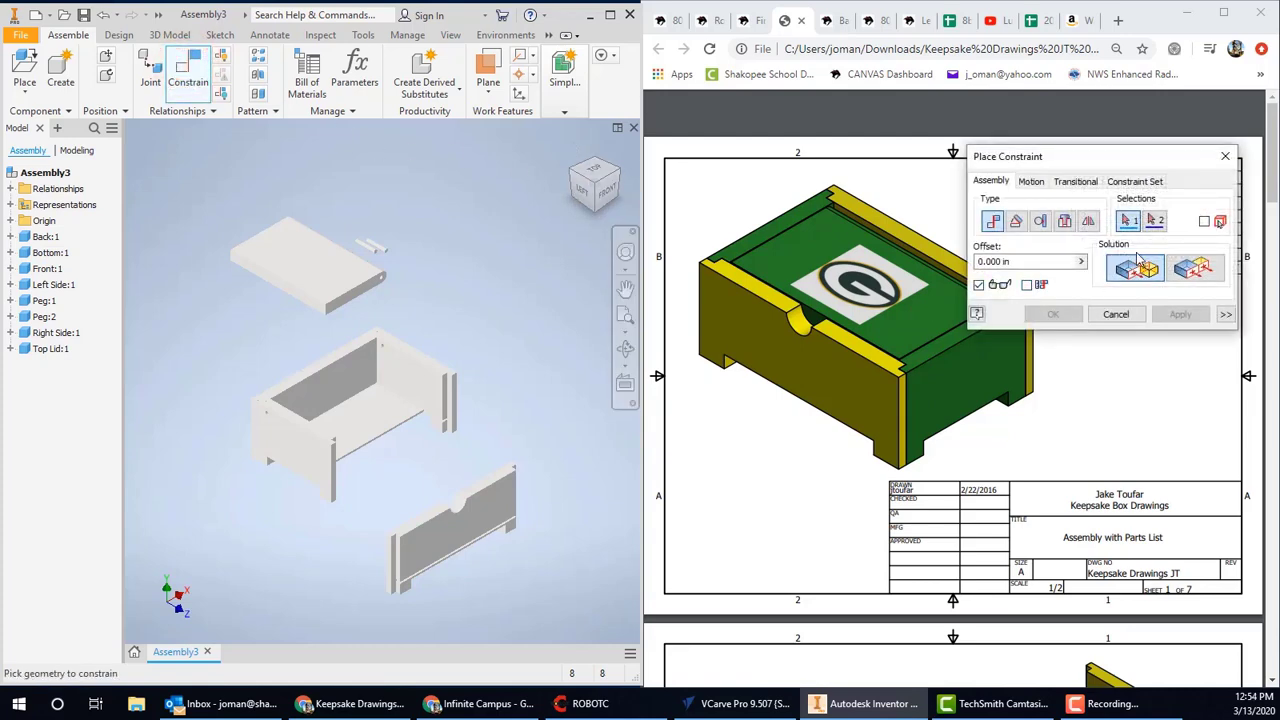
scroll(398, 560, up, 5)
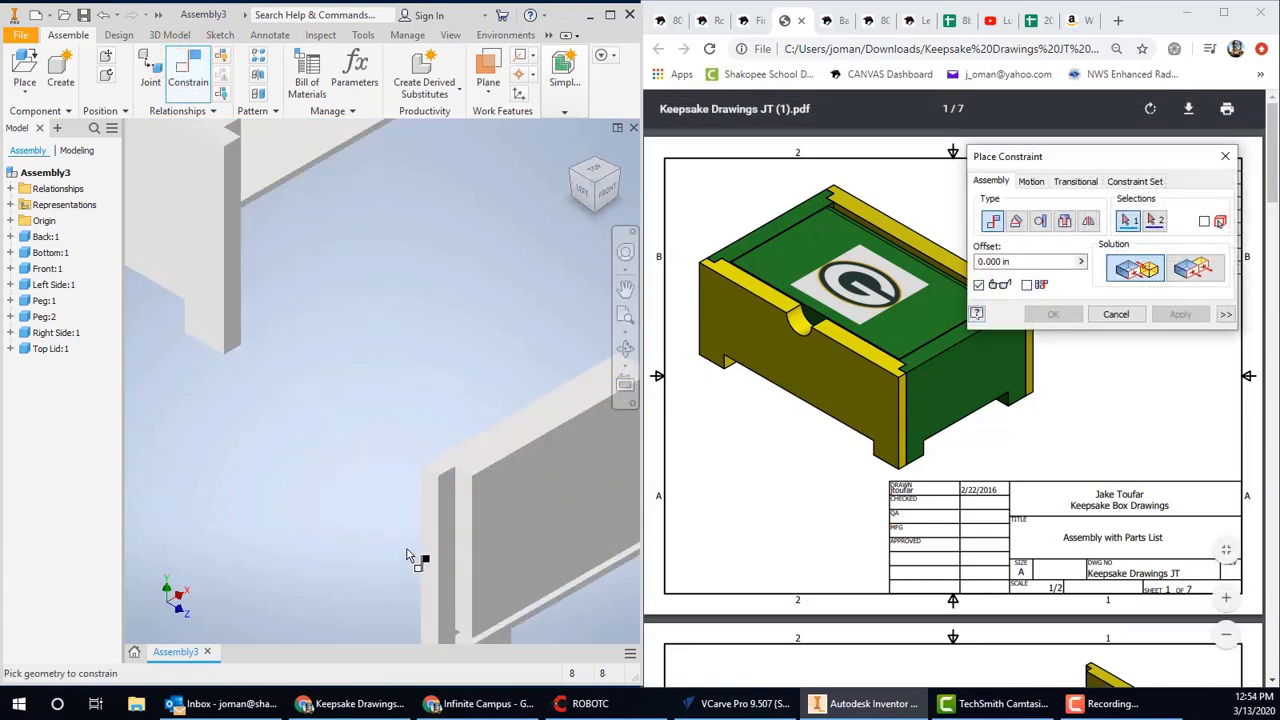
click(450, 516)
scroll(450, 510, down, 5)
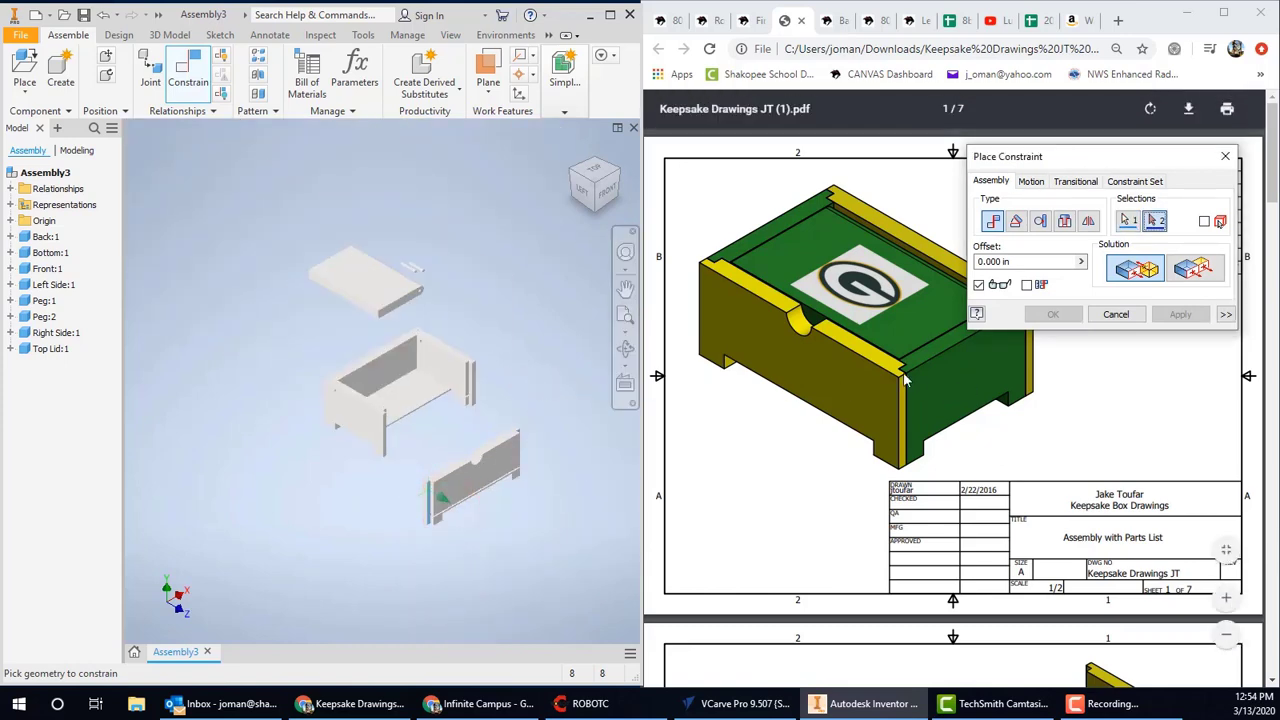
scroll(478, 368, up, 5)
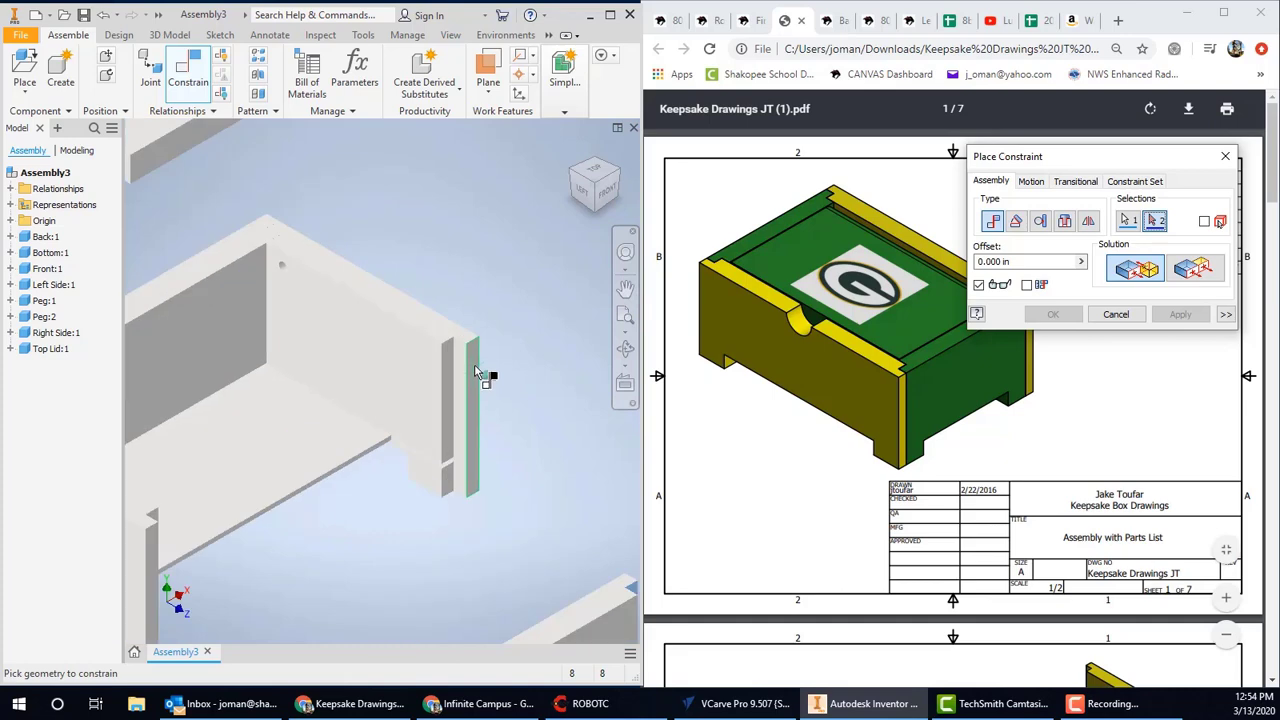
click(474, 363)
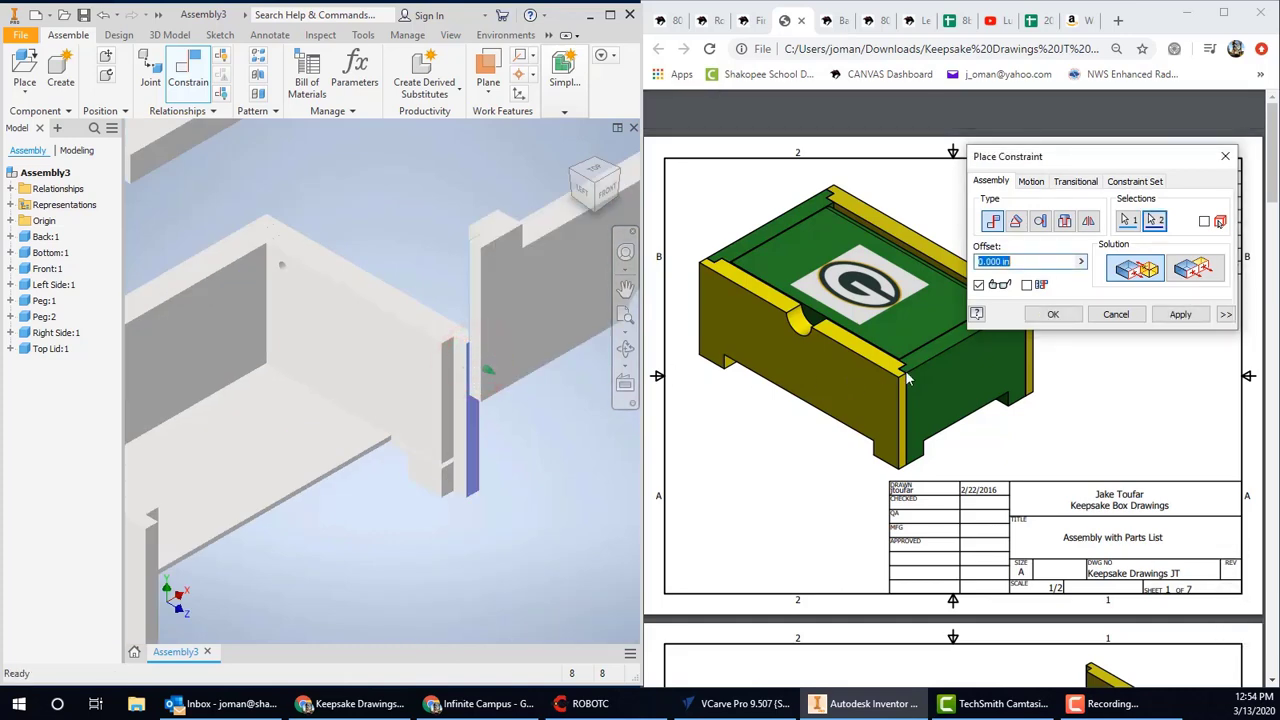
click(1193, 275)
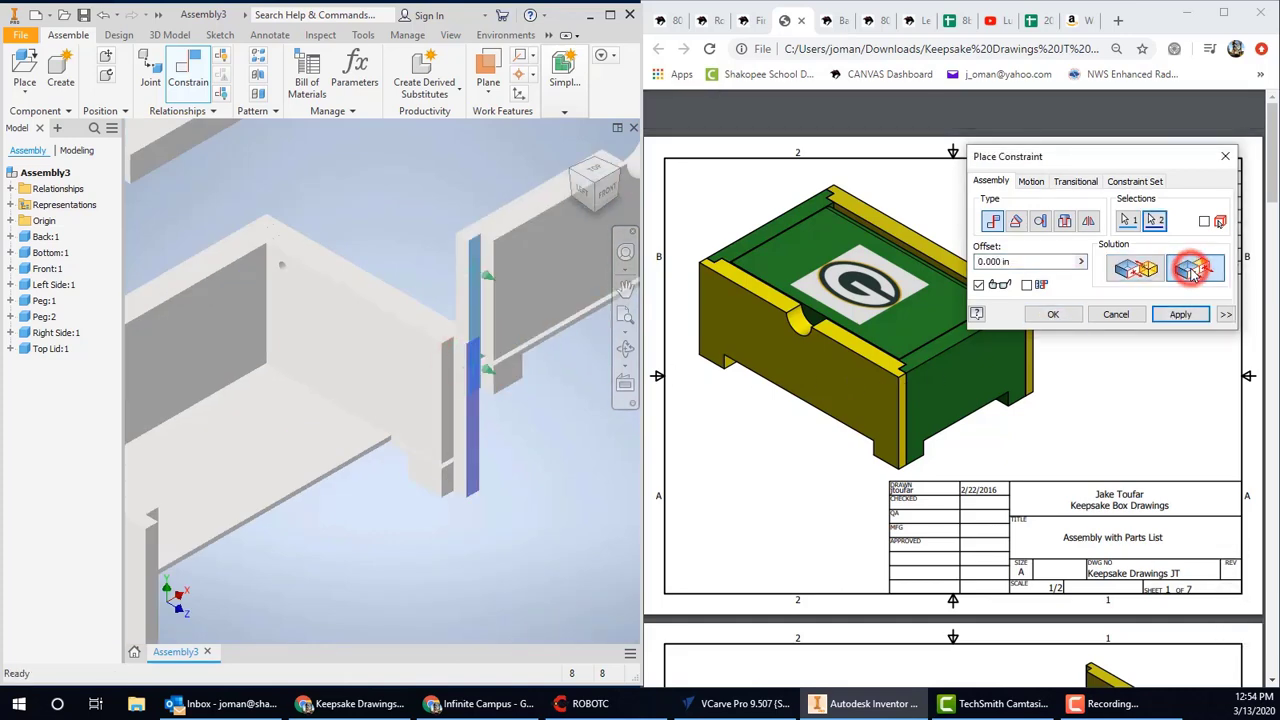
click(1137, 272)
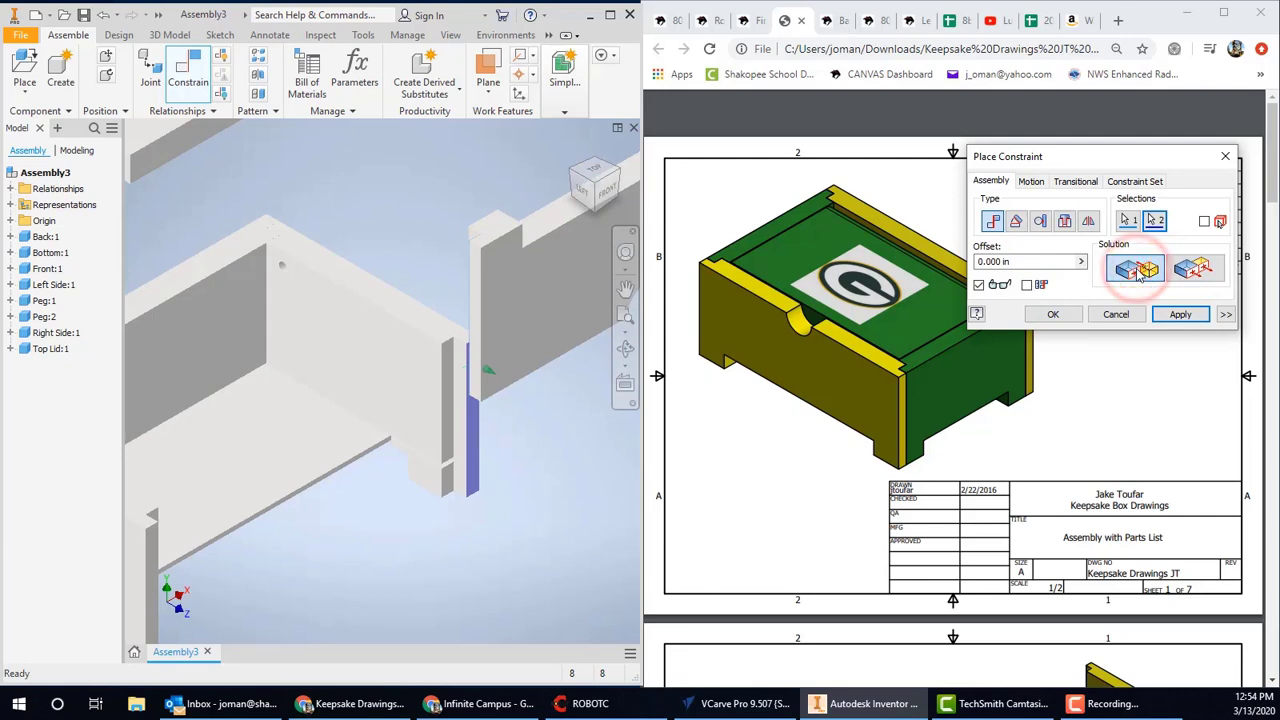
click(1180, 314)
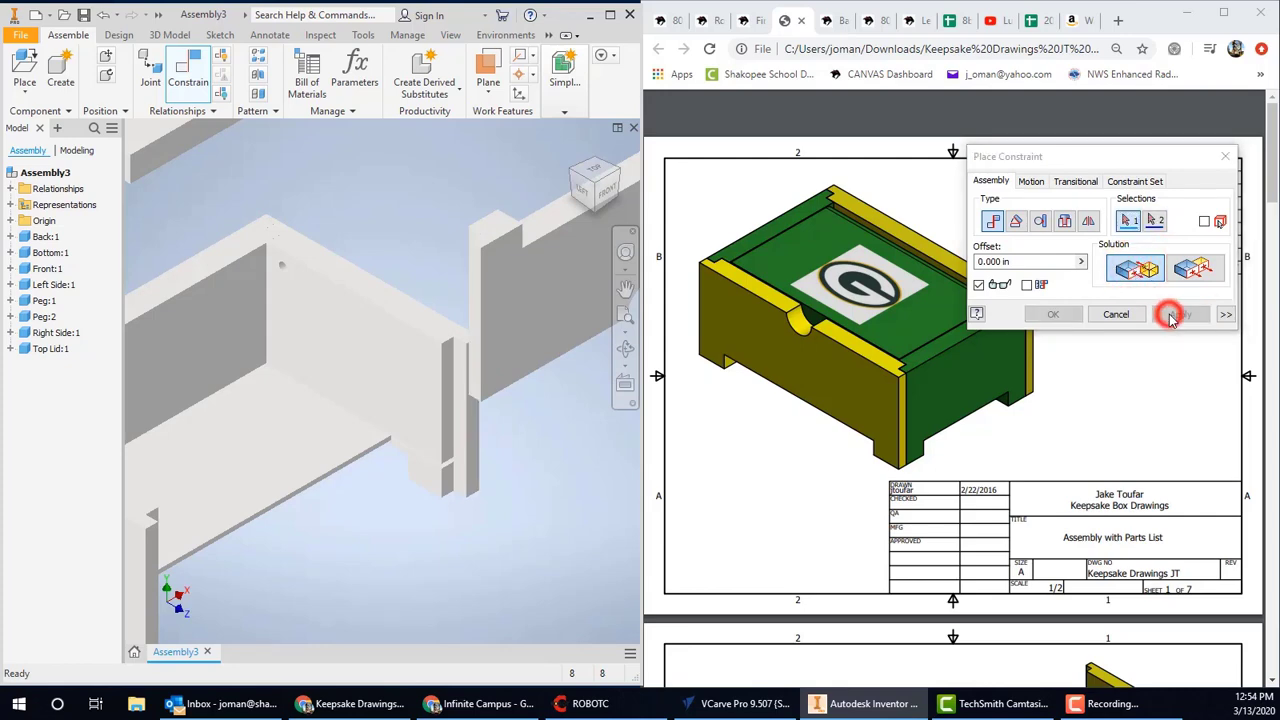
Make the box wall face flush with the front panel face
scroll(533, 338, up, 3)
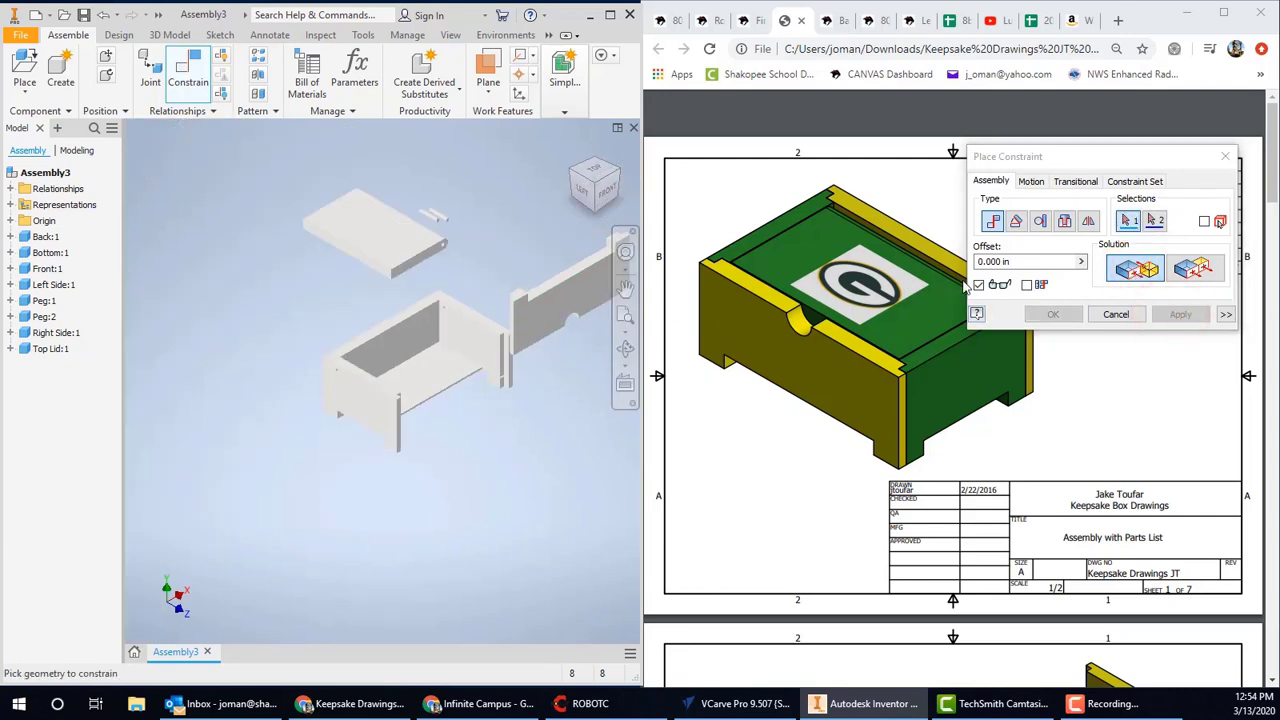
click(1193, 268)
scroll(533, 322, down, 4)
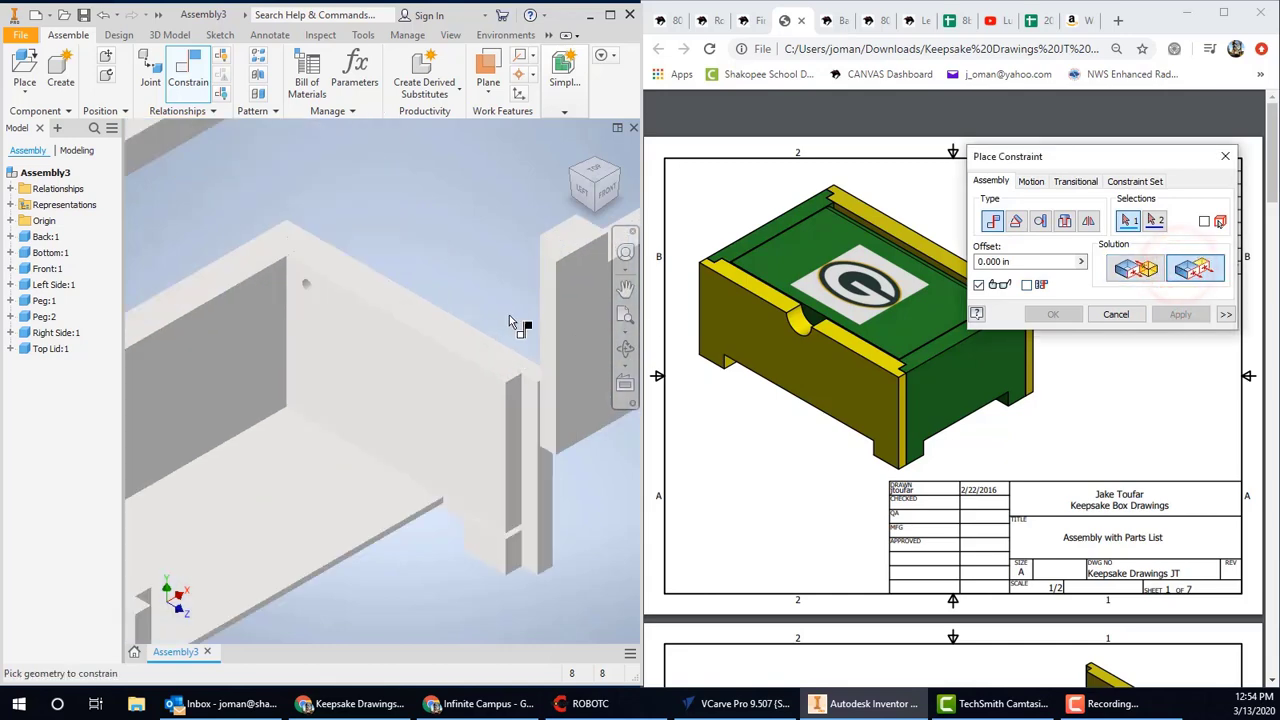
click(548, 328)
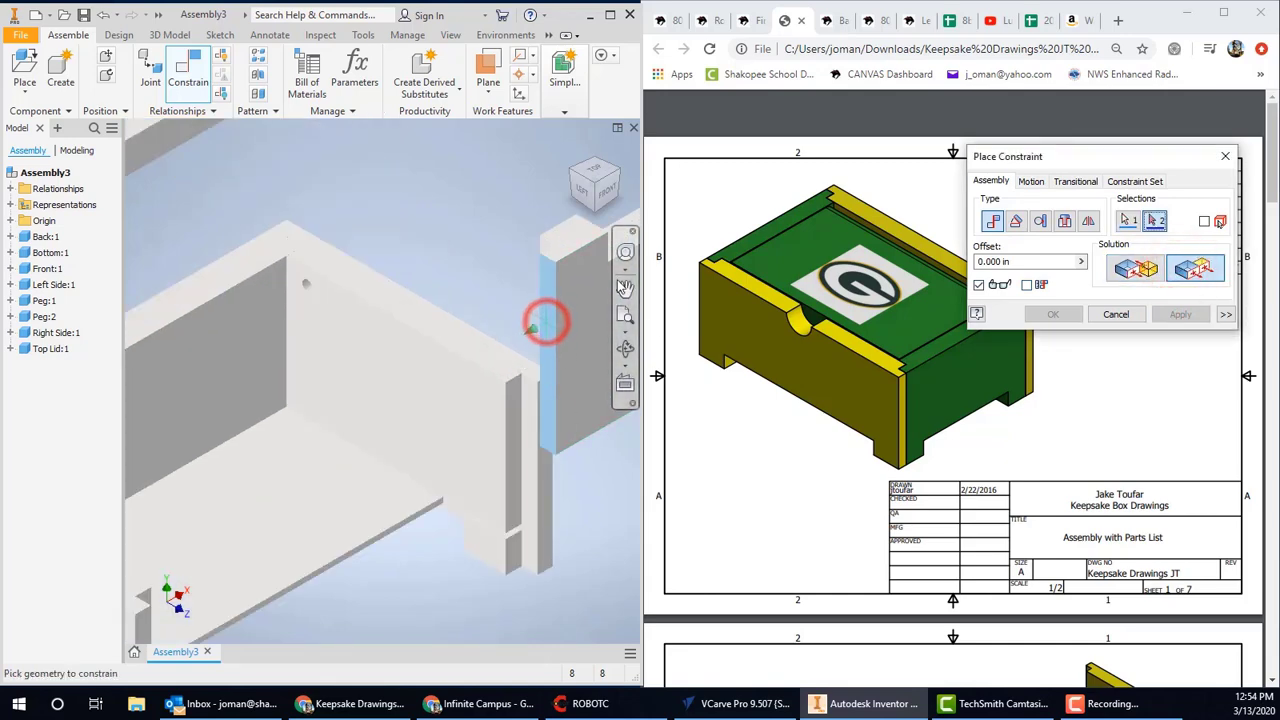
click(620, 176)
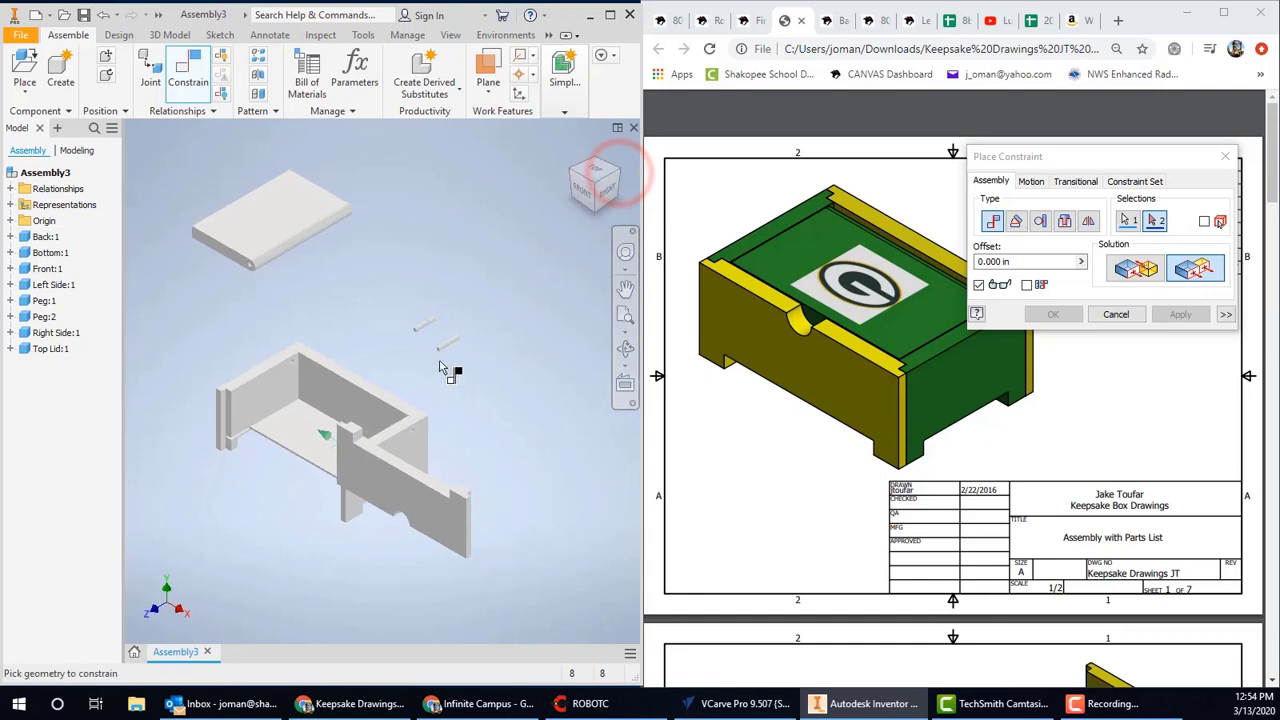
click(418, 447)
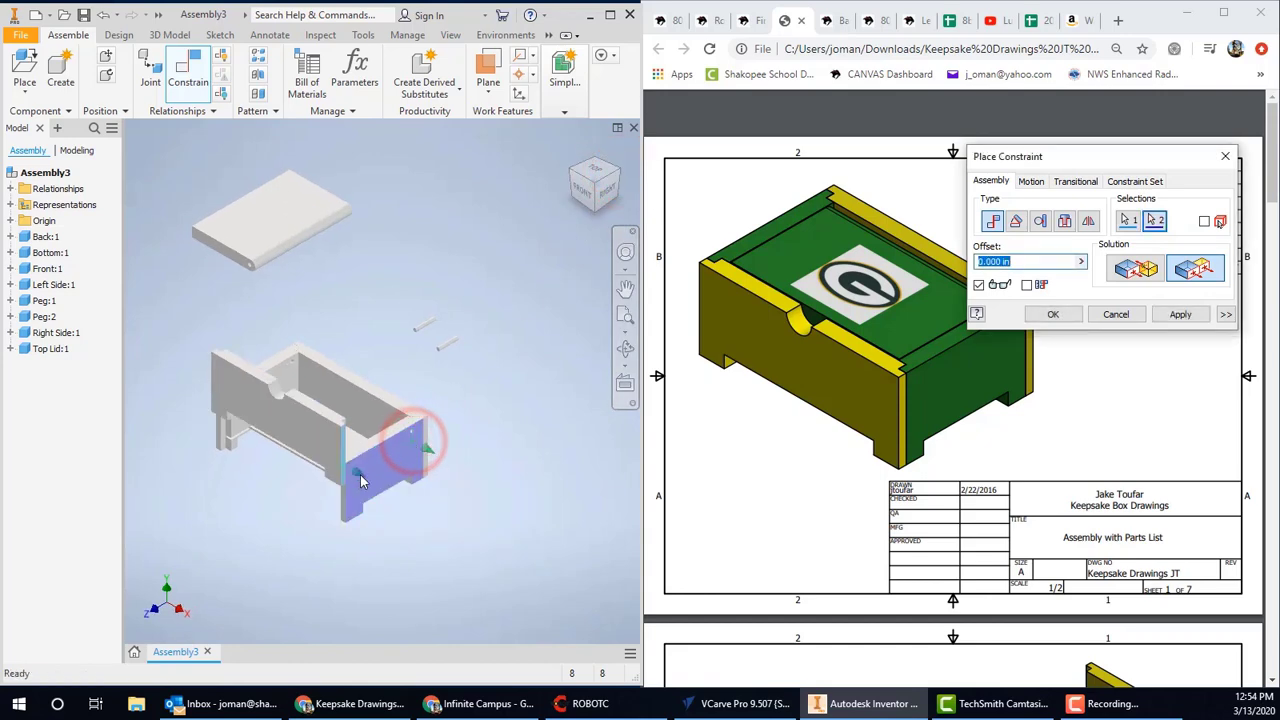
scroll(358, 474, down, 5)
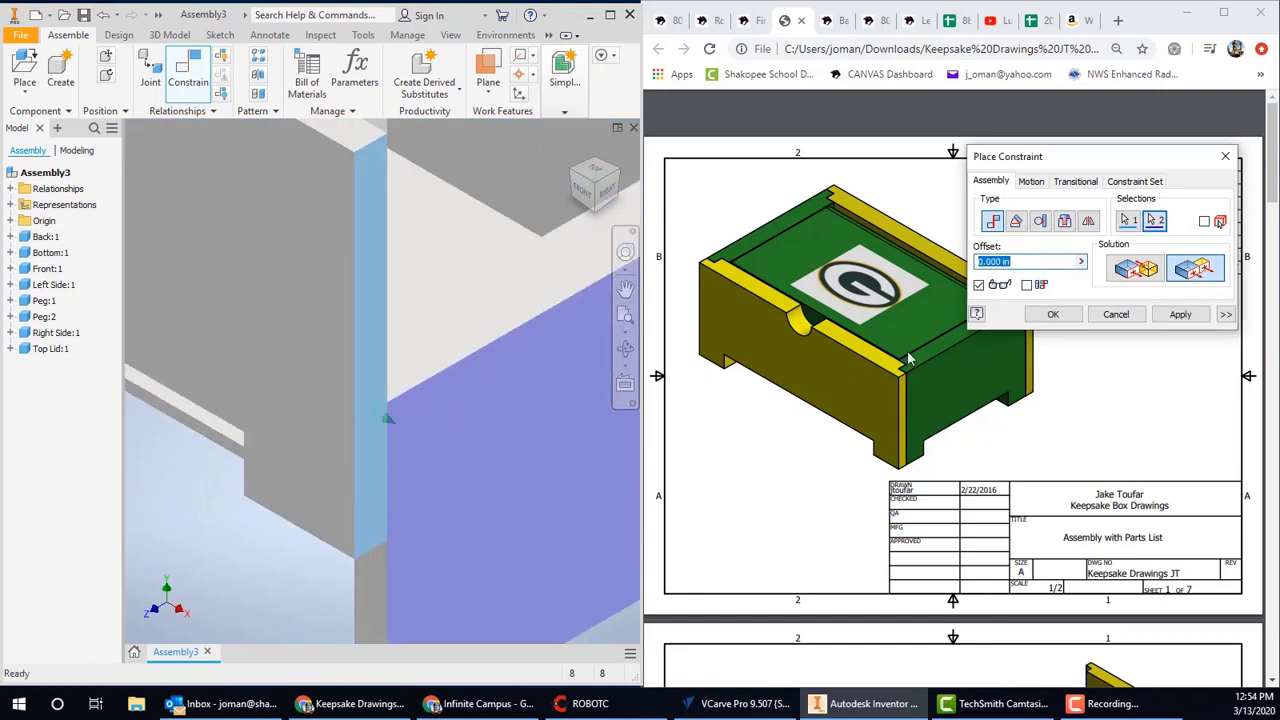
click(1176, 315)
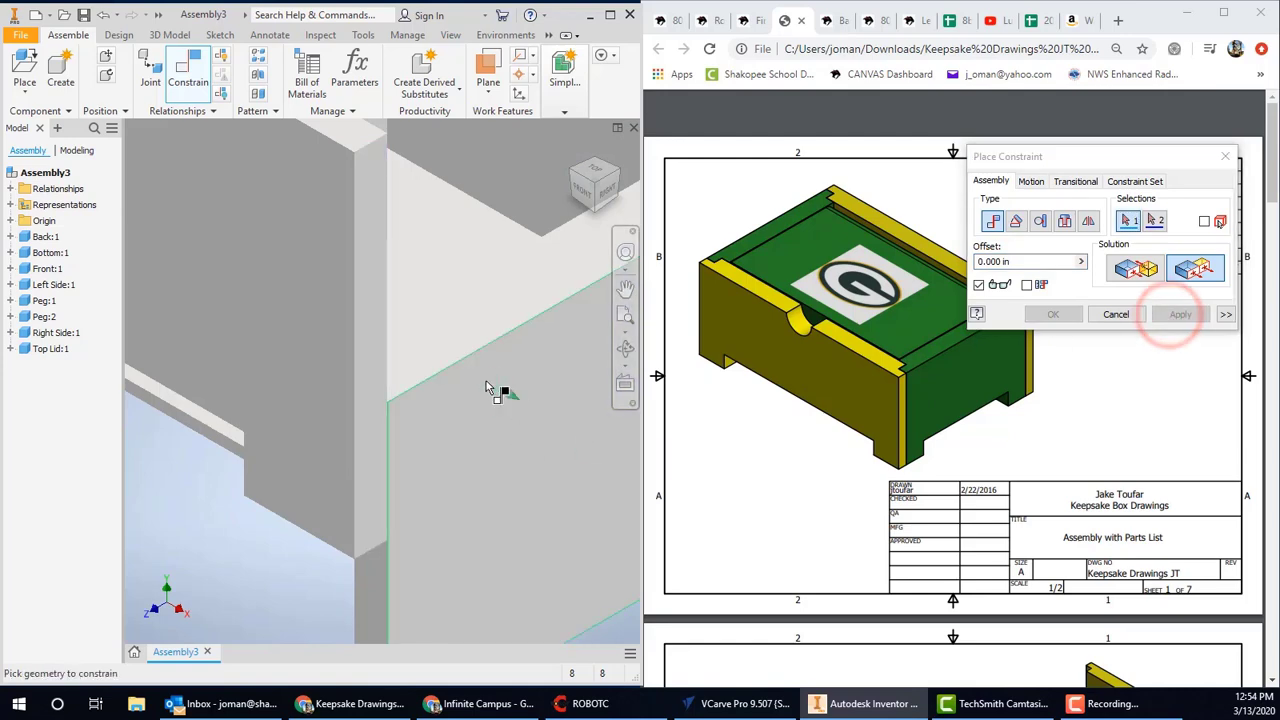
Make the side wall and front panel top faces flush, then zoom toward the peg corner
click(459, 347)
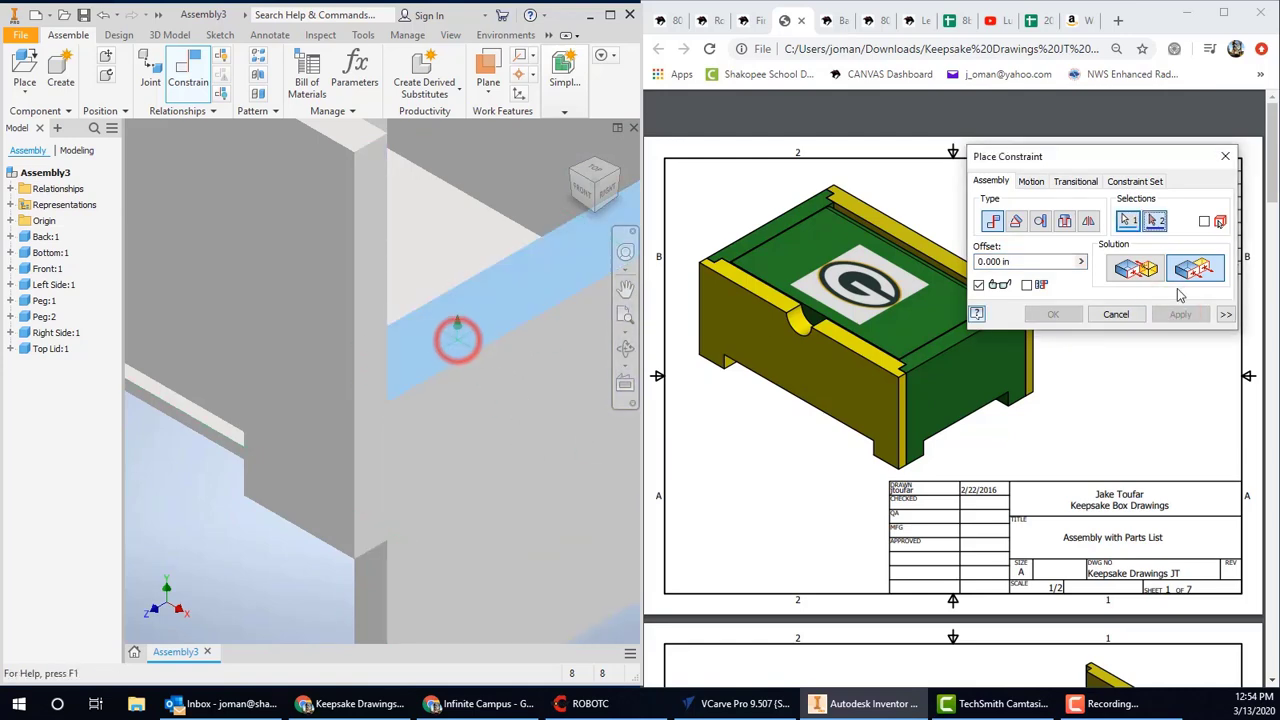
scroll(548, 432, up, 5)
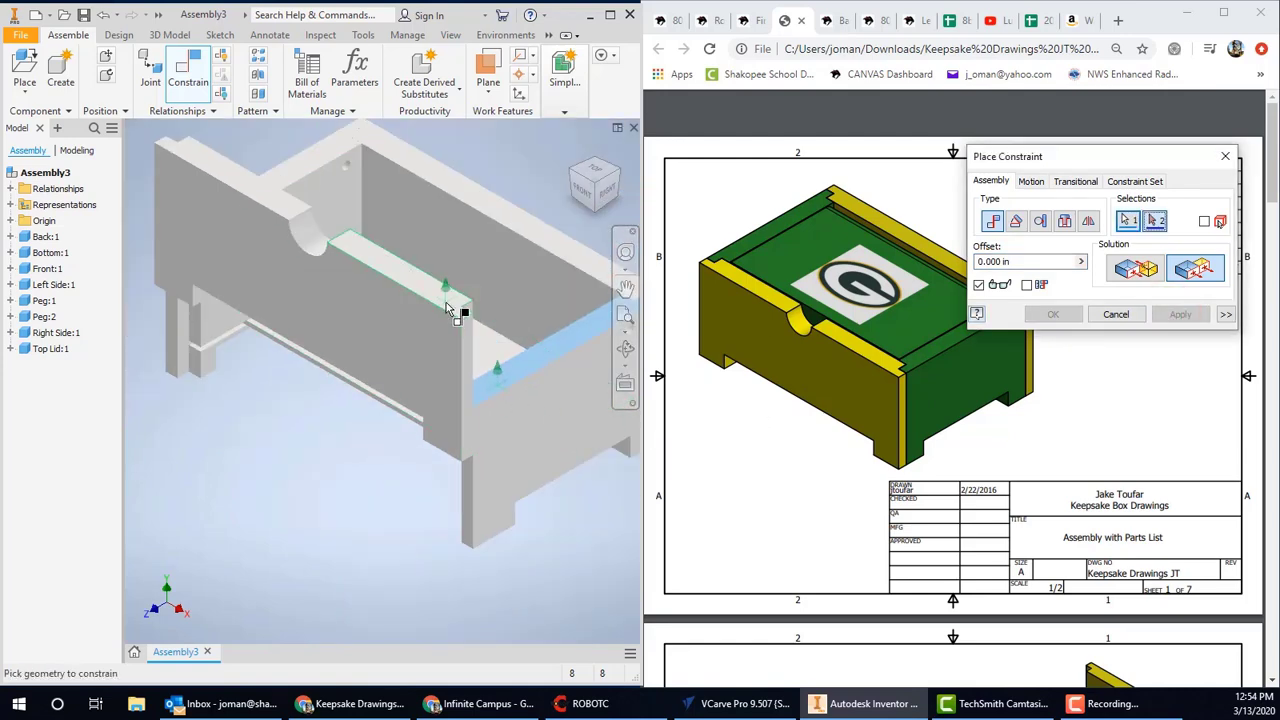
scroll(445, 296, down, 2)
click(445, 303)
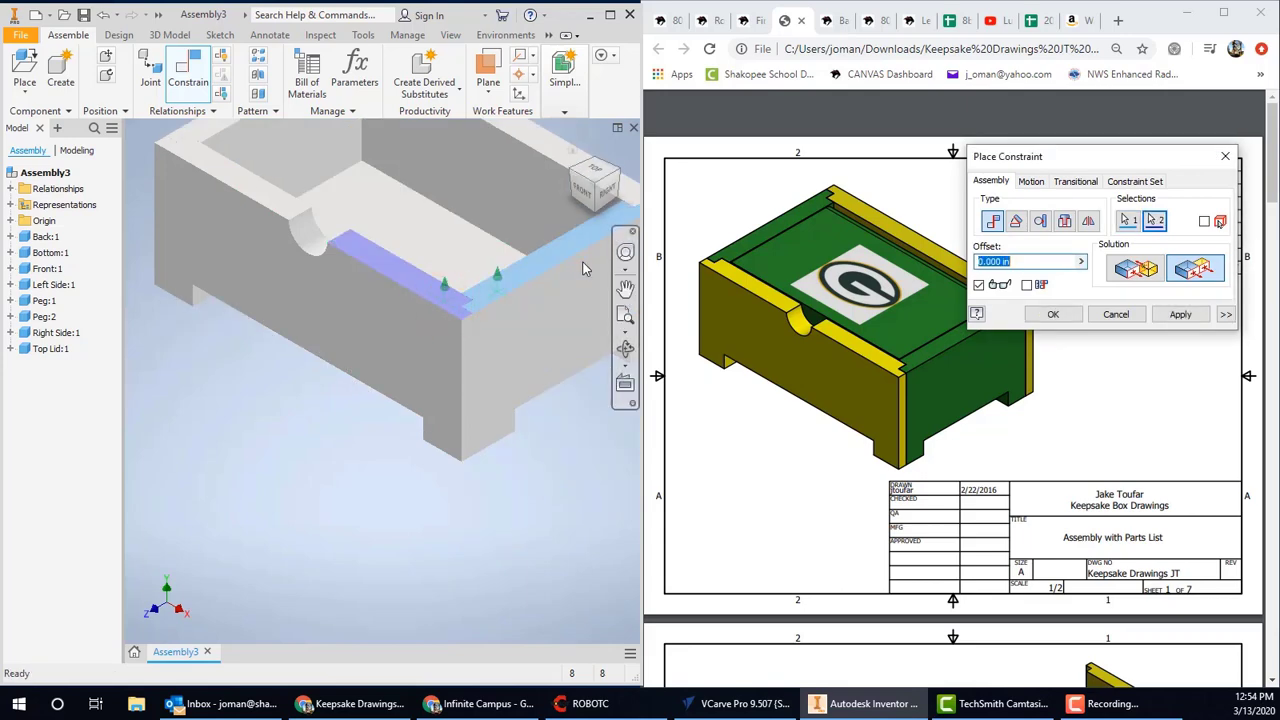
click(1180, 316)
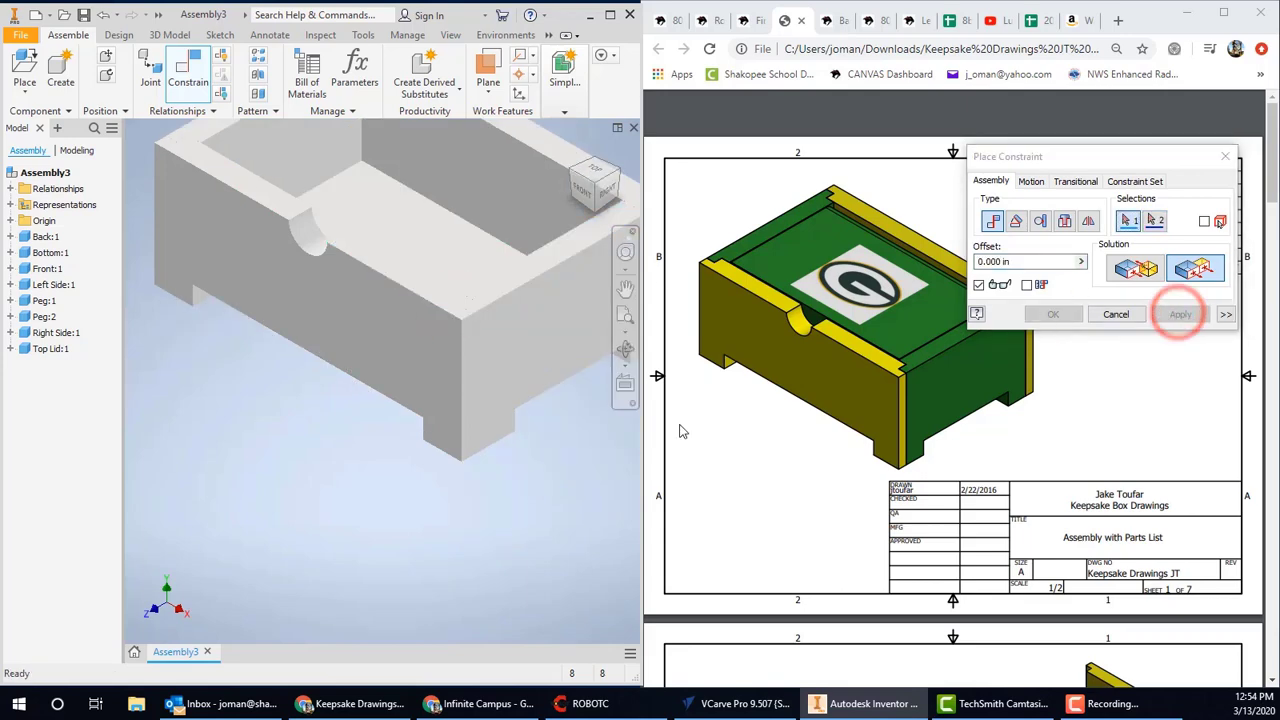
scroll(530, 443, up, 5)
scroll(510, 410, down, 2)
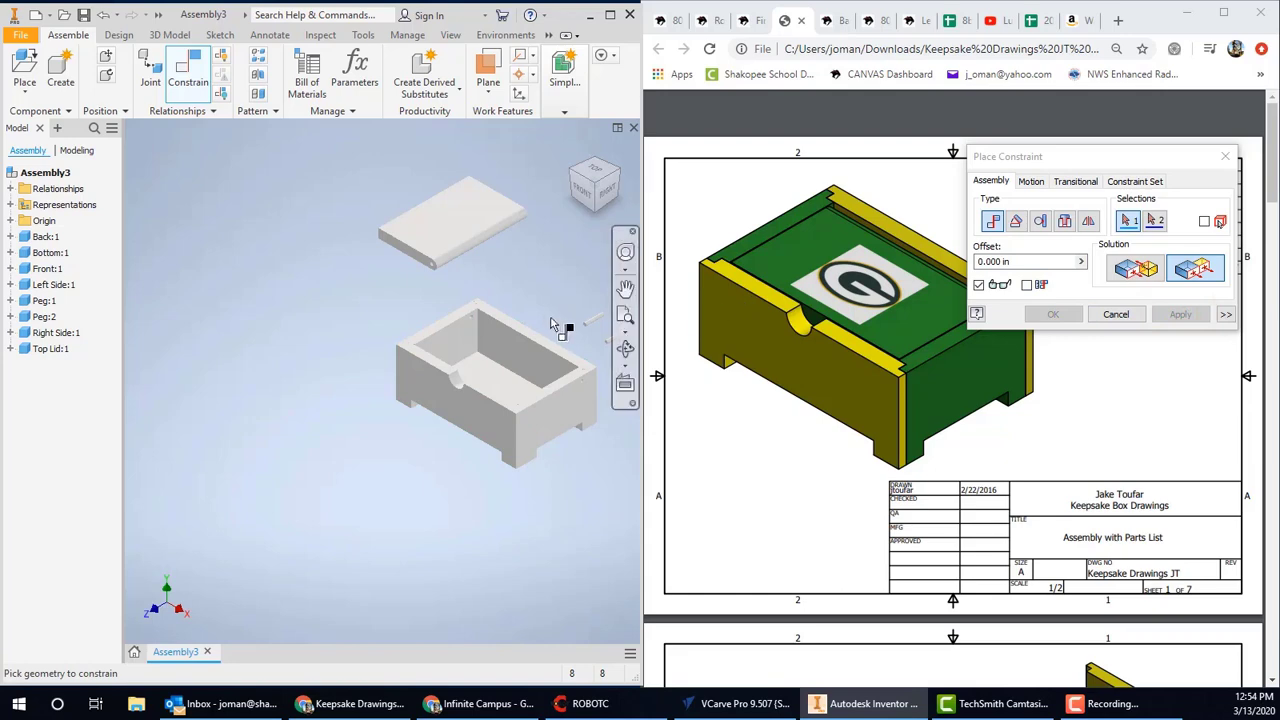
scroll(544, 313, down, 3)
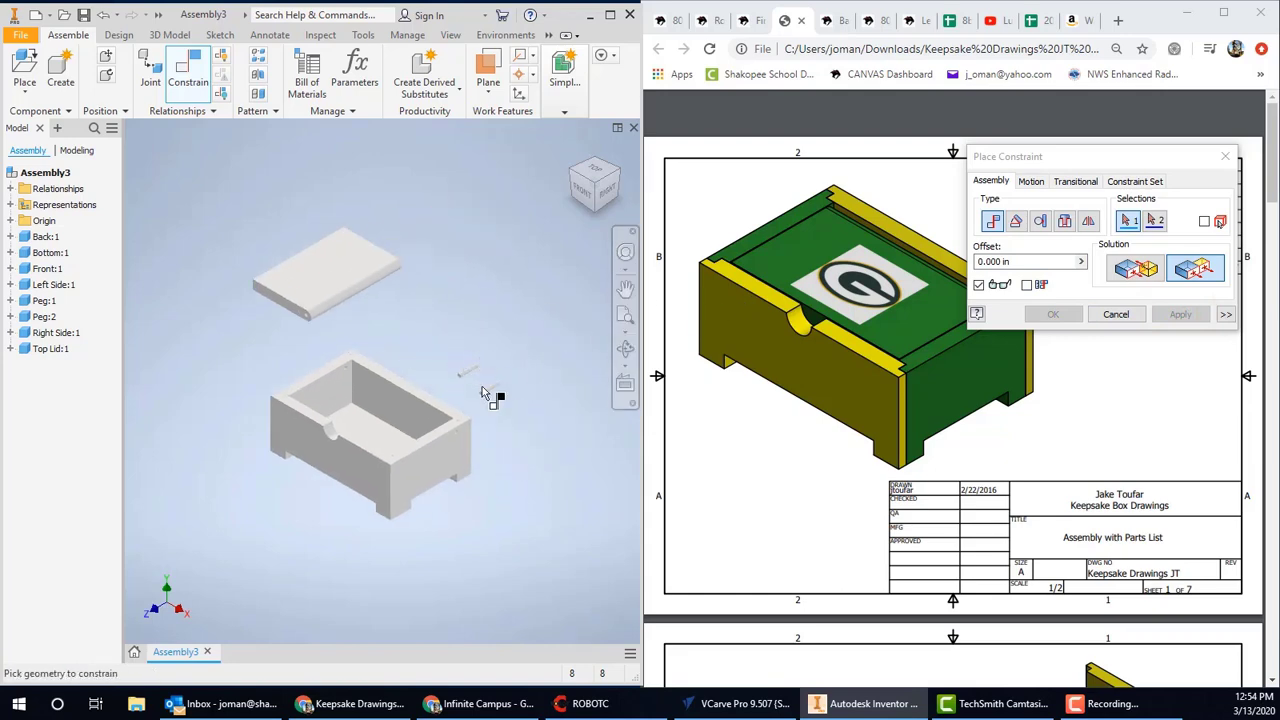
scroll(475, 415, down, 5)
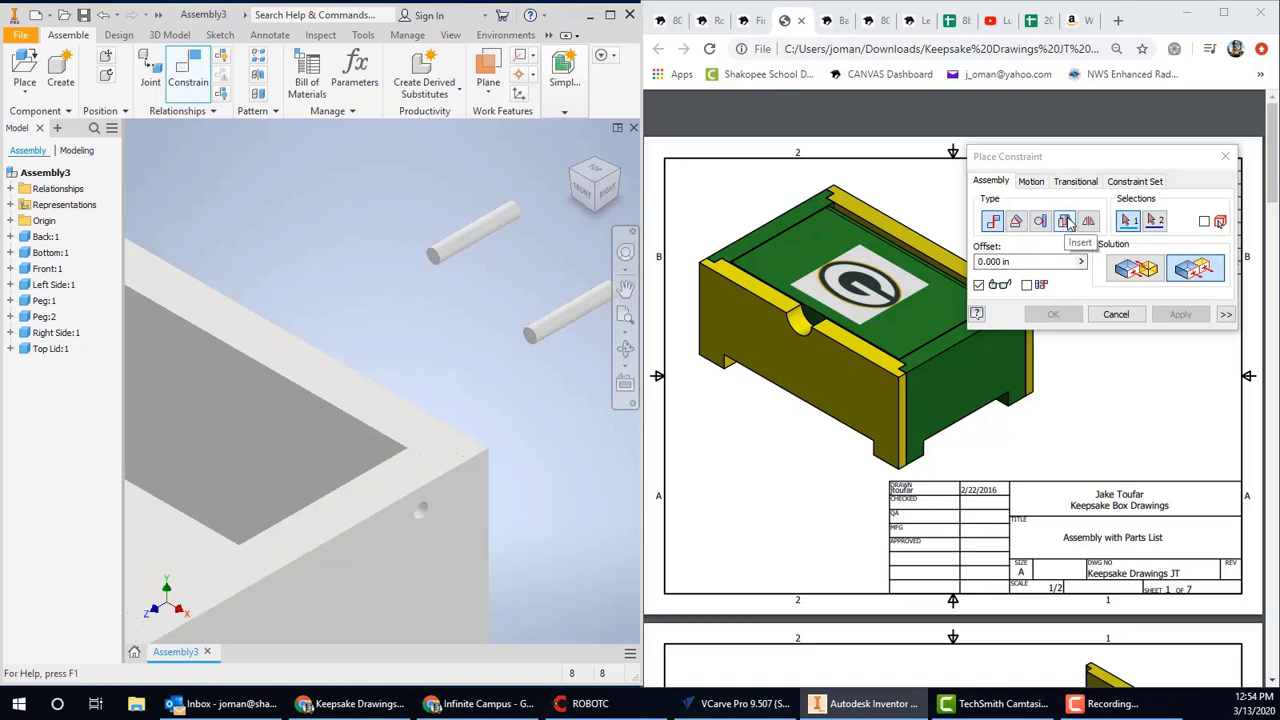
Insert the first peg into the hole in the box wall, with the solution flipped
click(1066, 222)
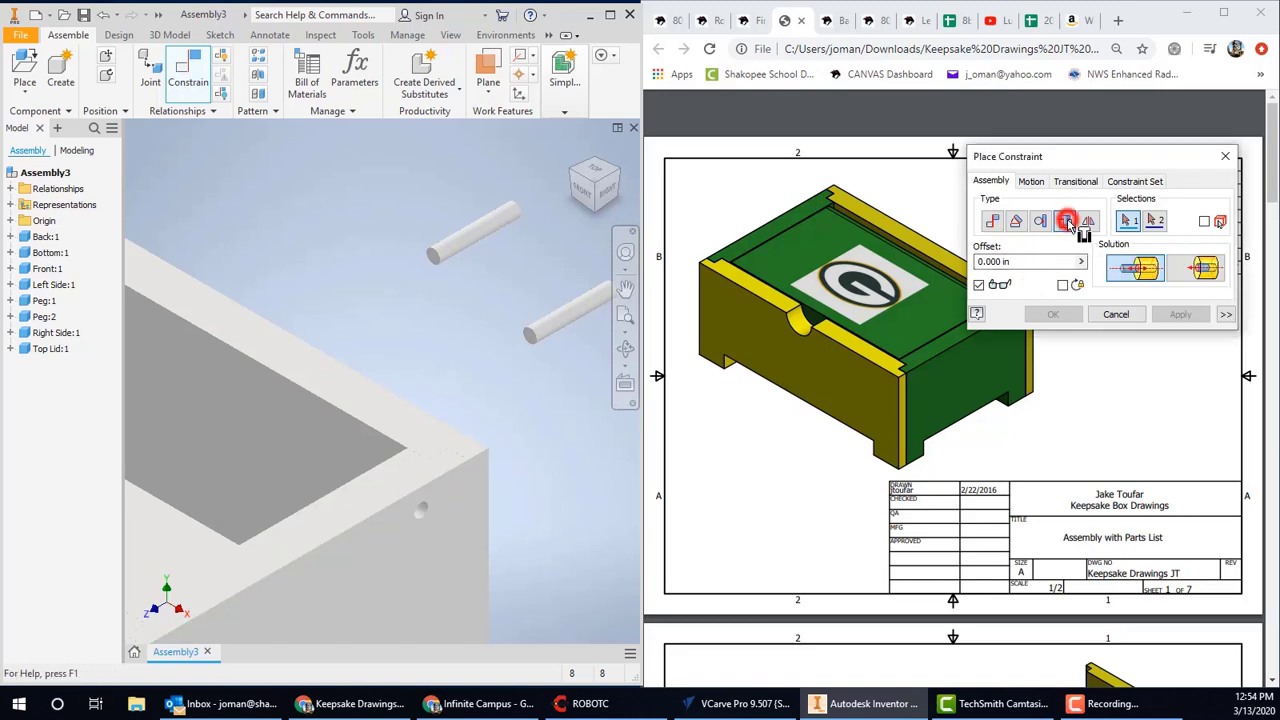
click(530, 342)
click(420, 514)
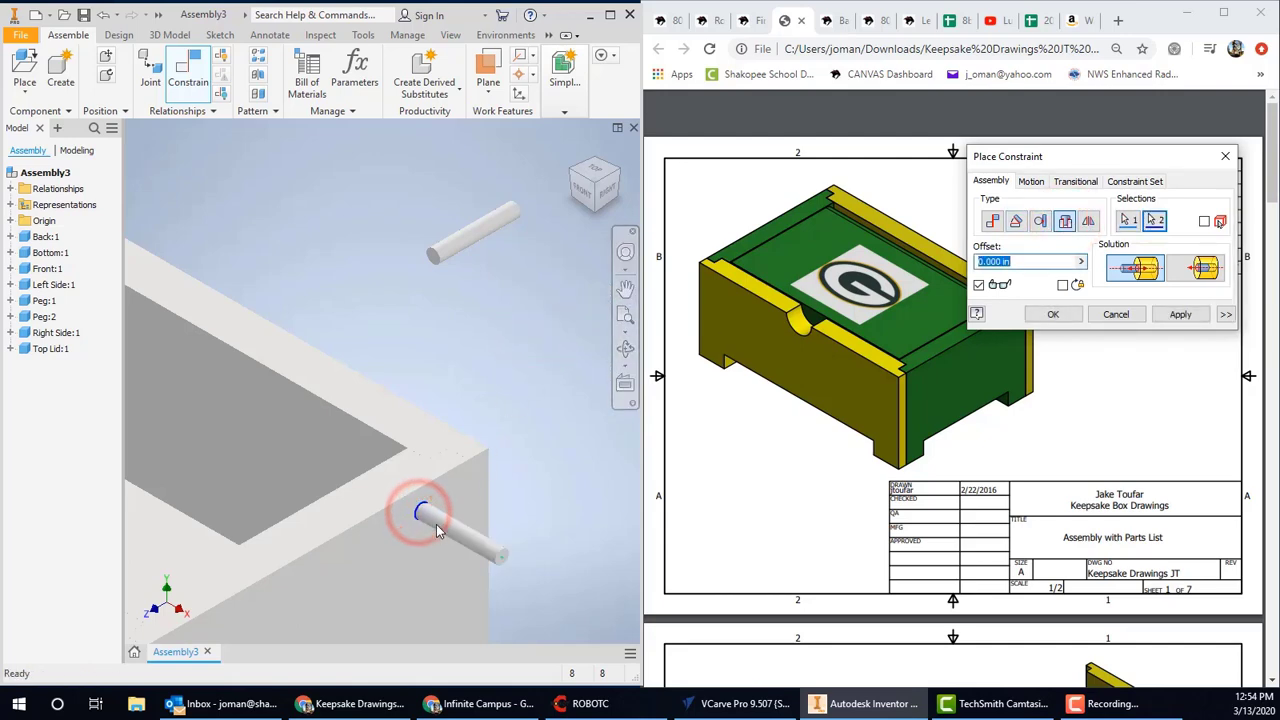
click(1195, 268)
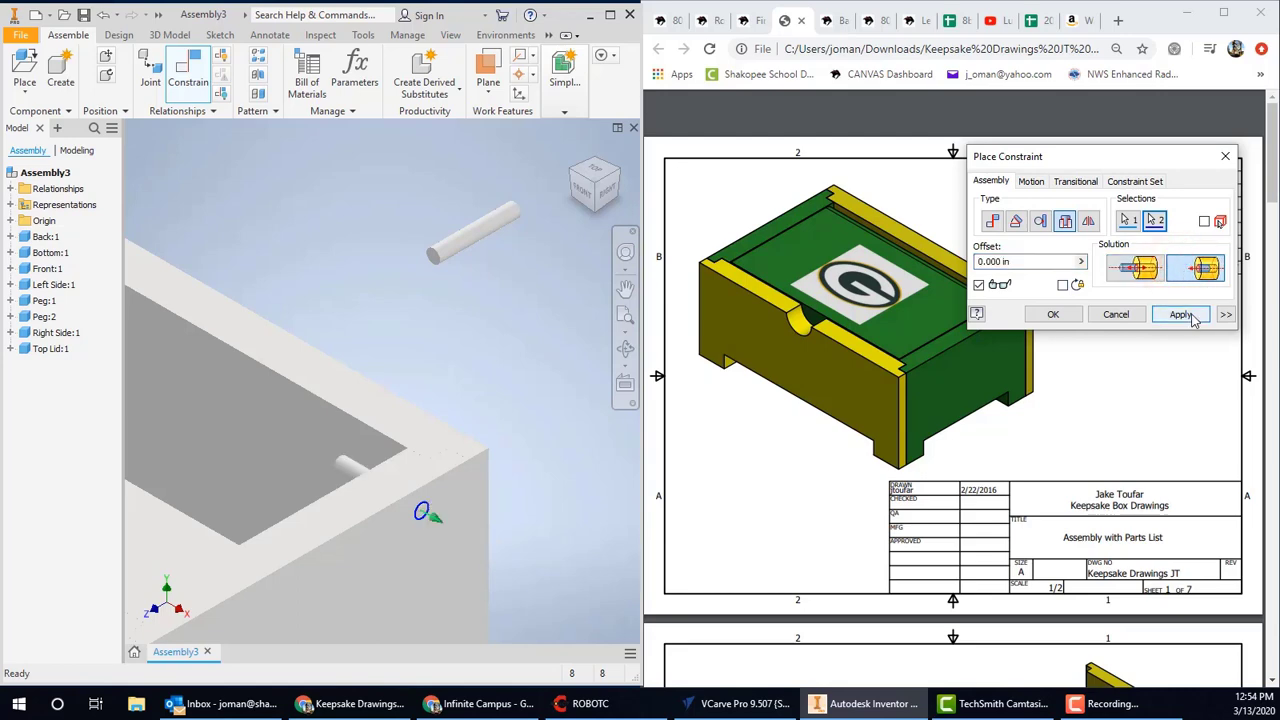
click(1181, 314)
Insert the second peg into the peg hole on the box rim
scroll(515, 342, up, 5)
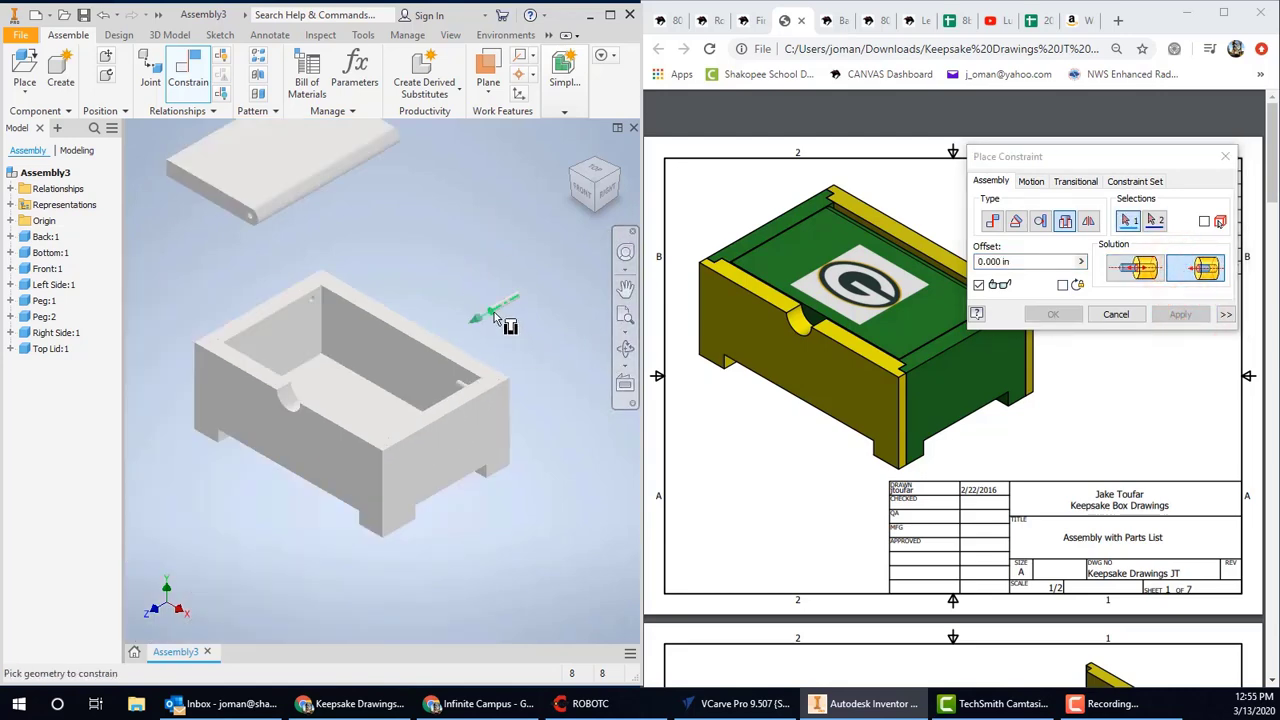
click(494, 312)
scroll(312, 300, up, 4)
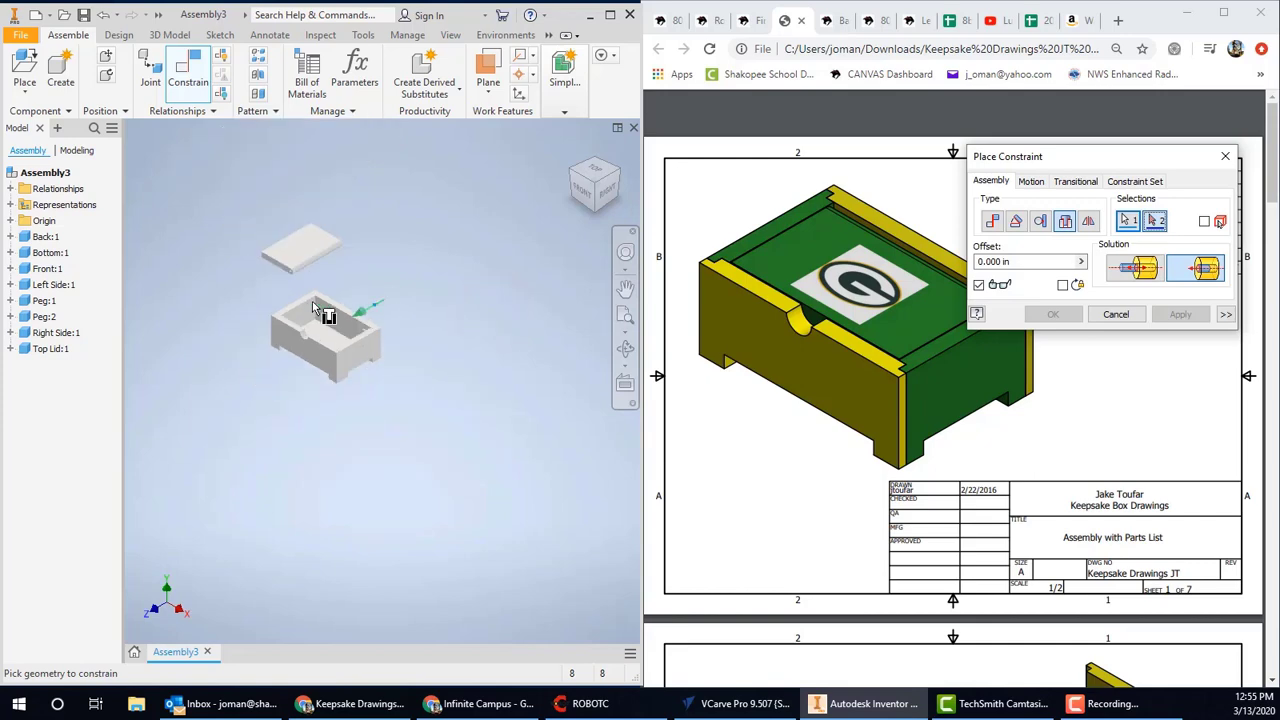
scroll(313, 300, down, 6)
scroll(481, 297, up, 3)
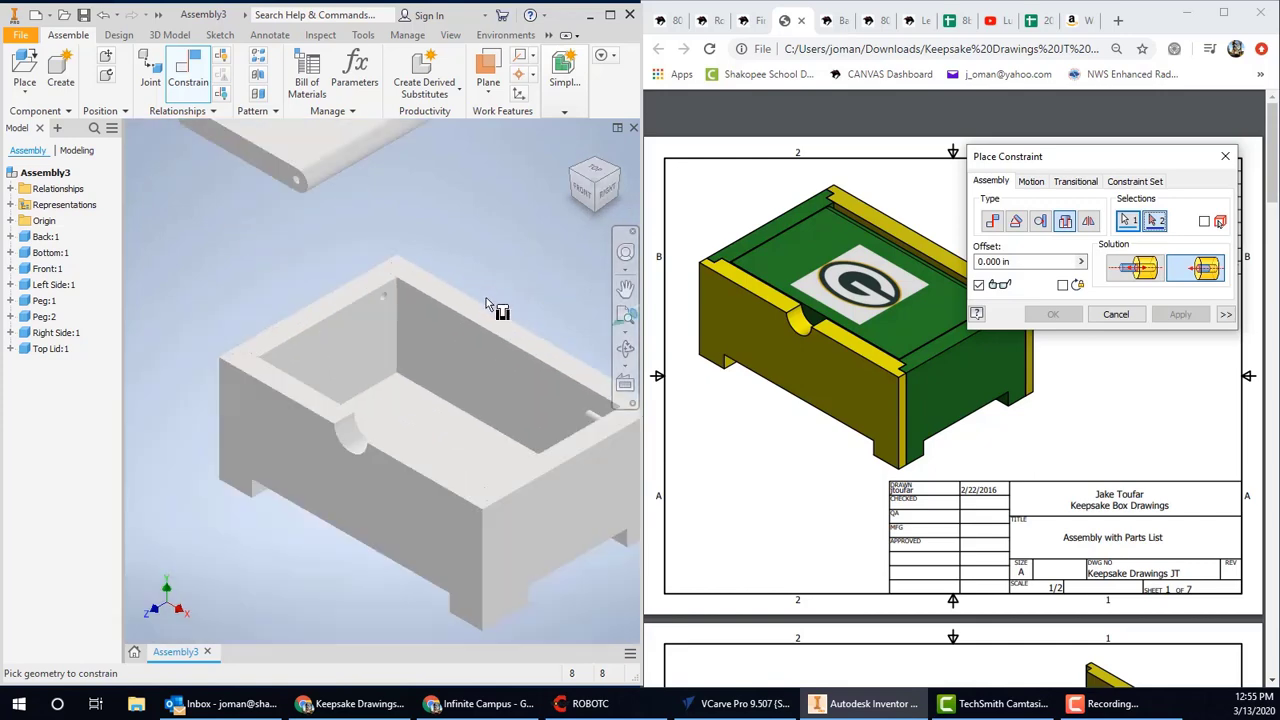
scroll(481, 304, up, 3)
click(573, 311)
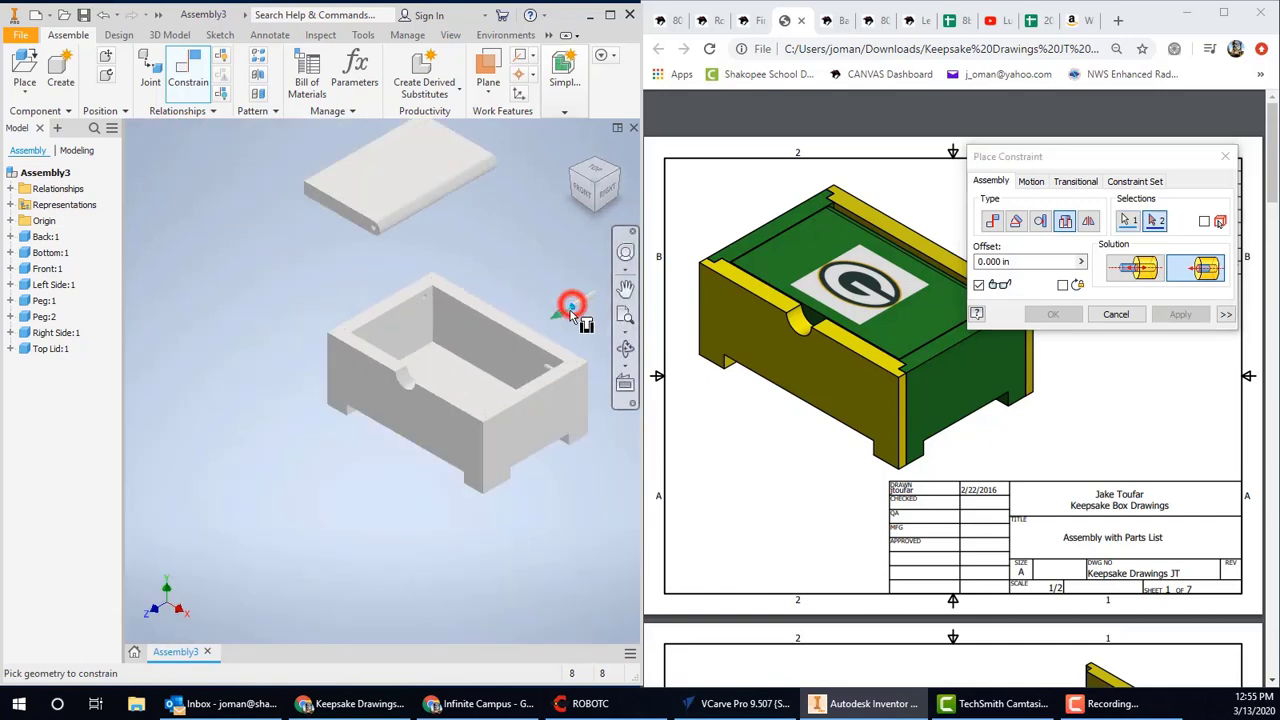
click(417, 290)
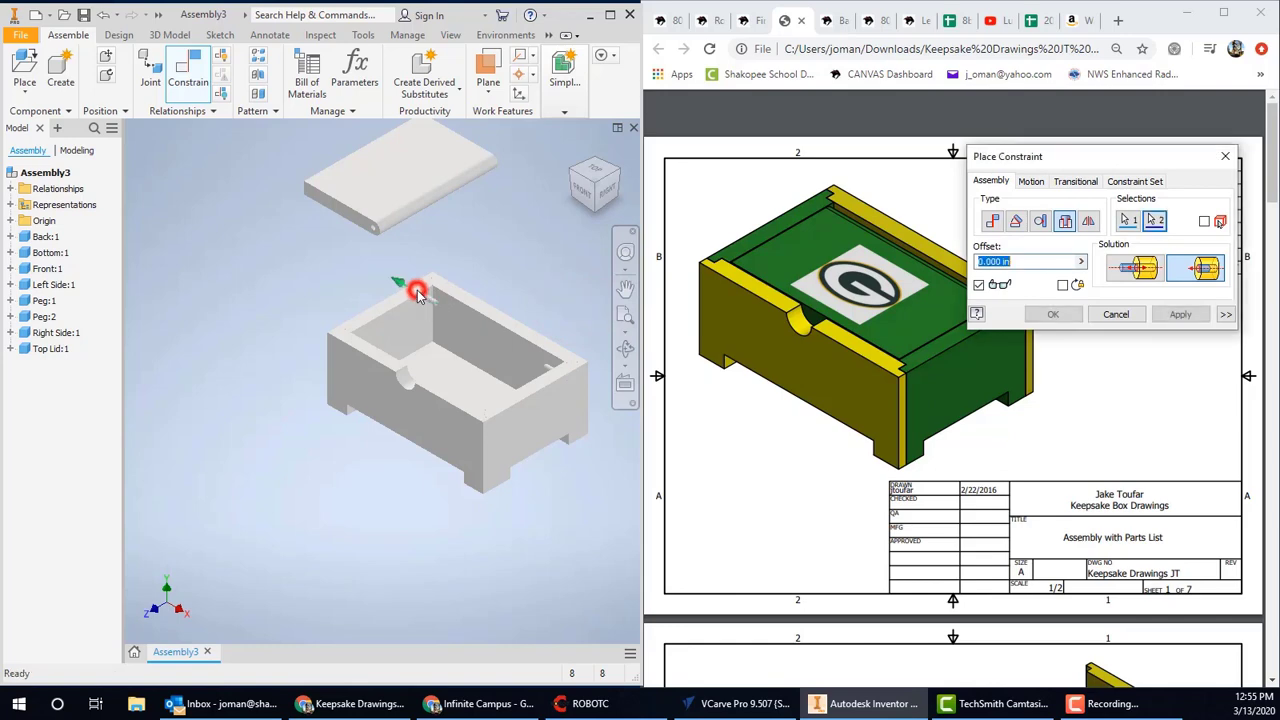
click(573, 180)
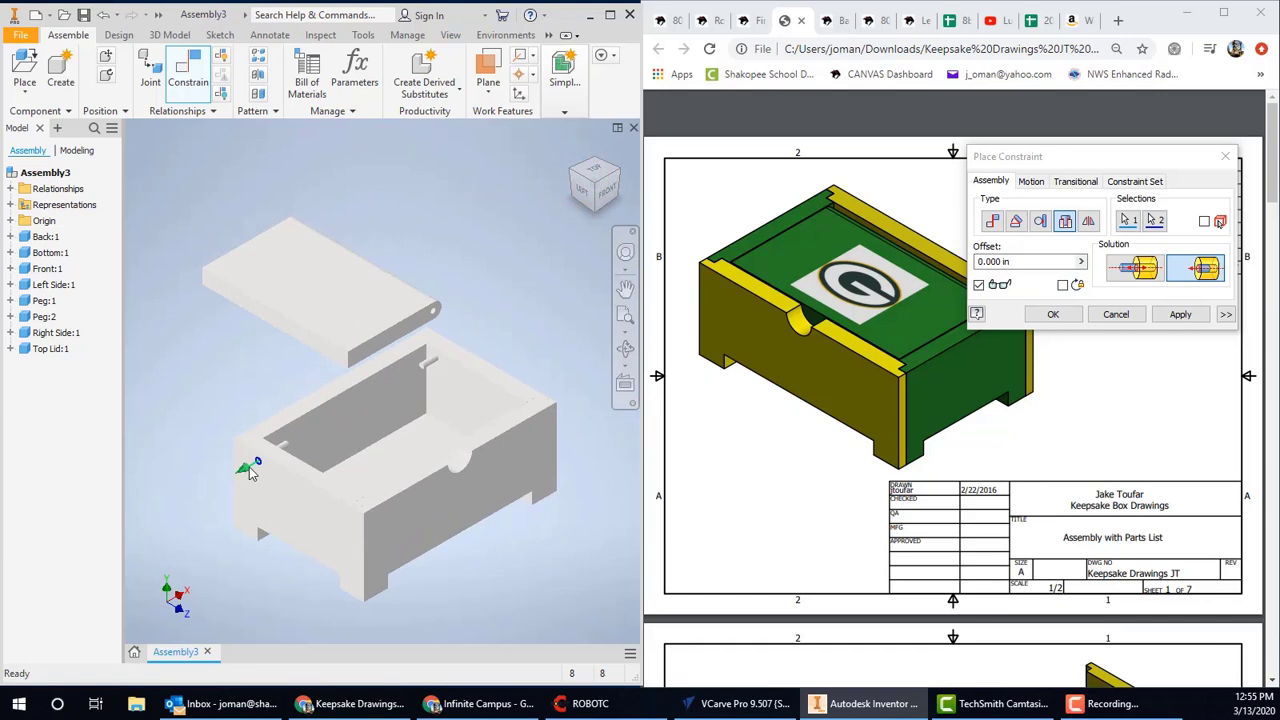
click(1180, 316)
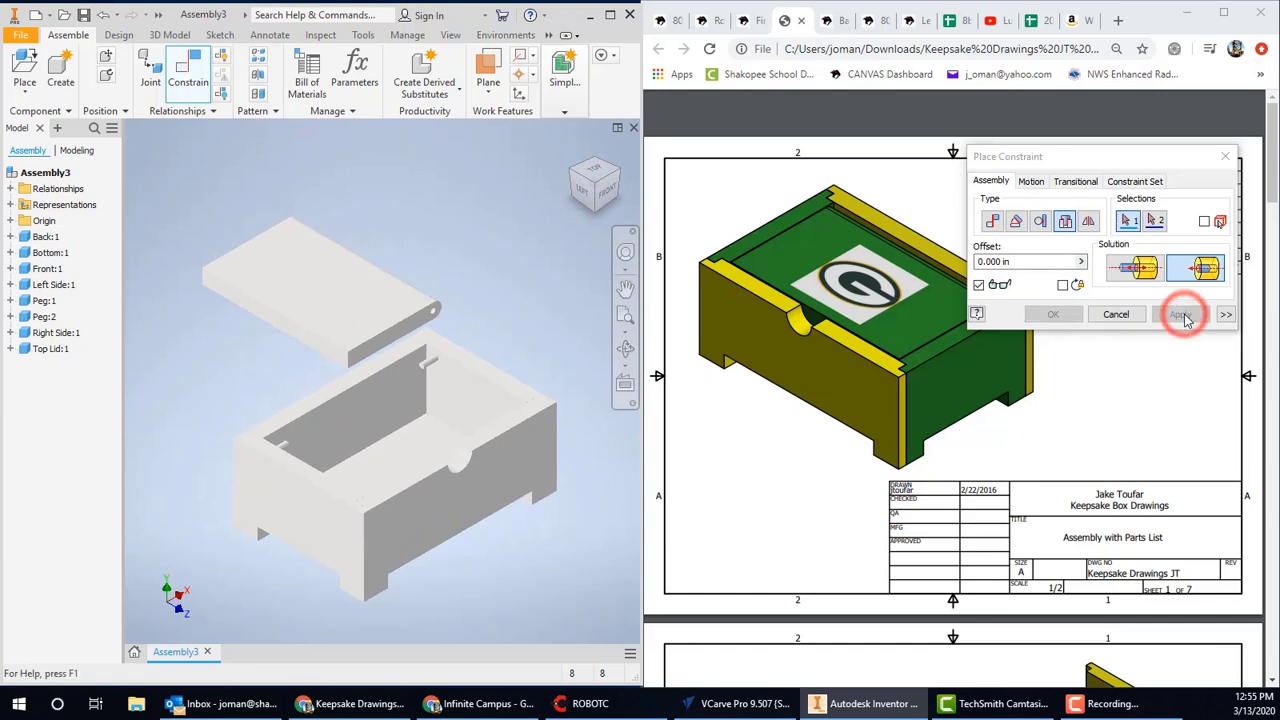
Insert the lid's hinge hole onto the peg edge, flipped so the lid sits down on the box
click(435, 311)
click(436, 358)
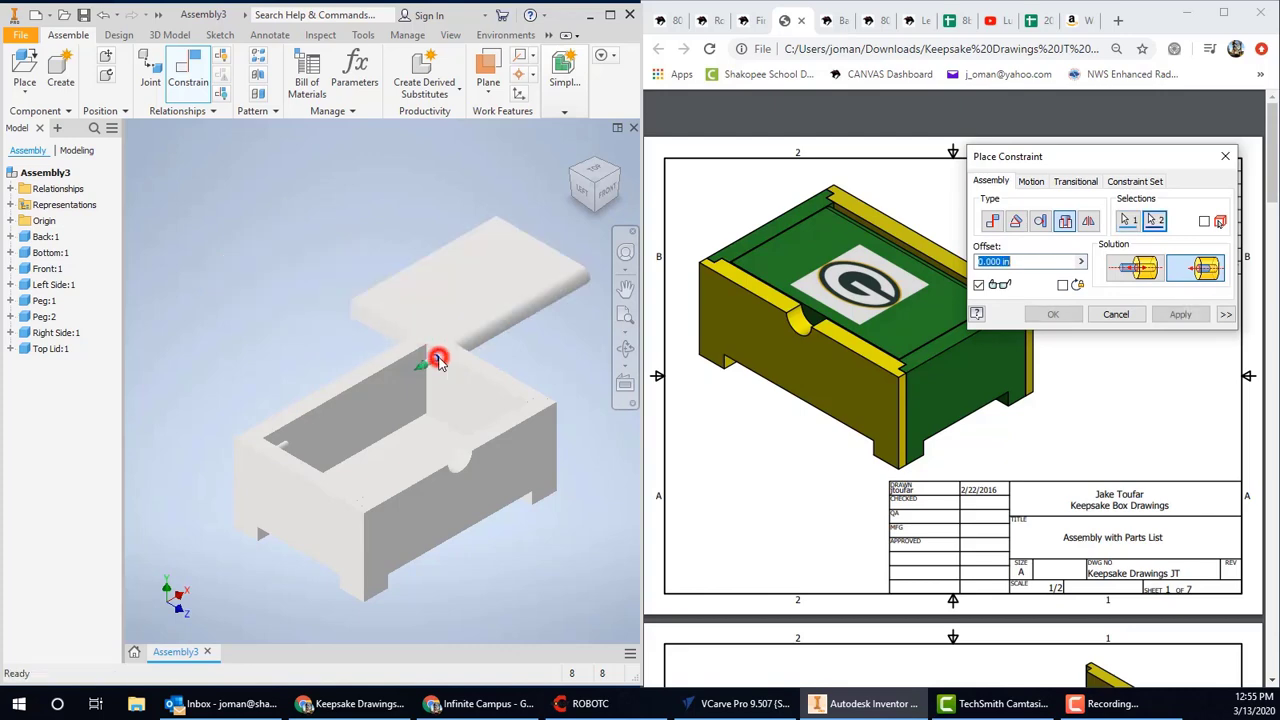
click(1133, 268)
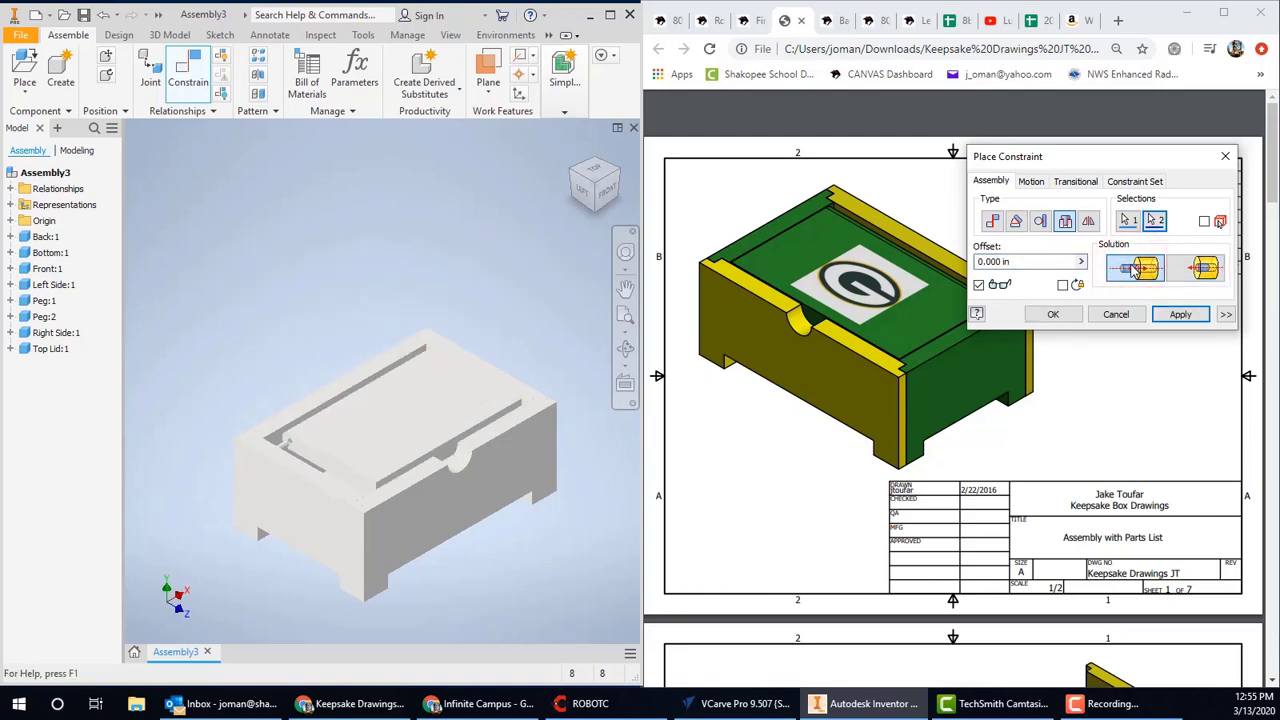
click(1182, 314)
Close the constraint dialog, maximize the Inventor window, and show the finished box from the home view
click(1116, 315)
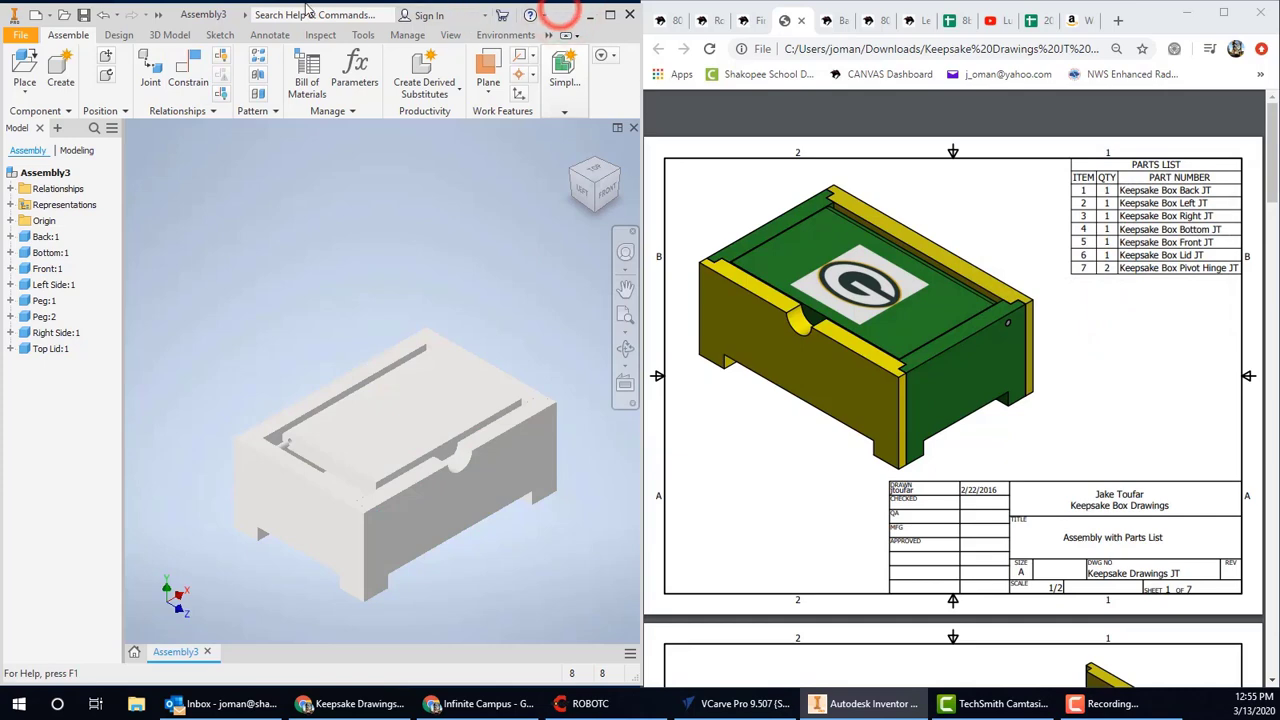
drag(217, 14, 416, 66)
double_click(416, 66)
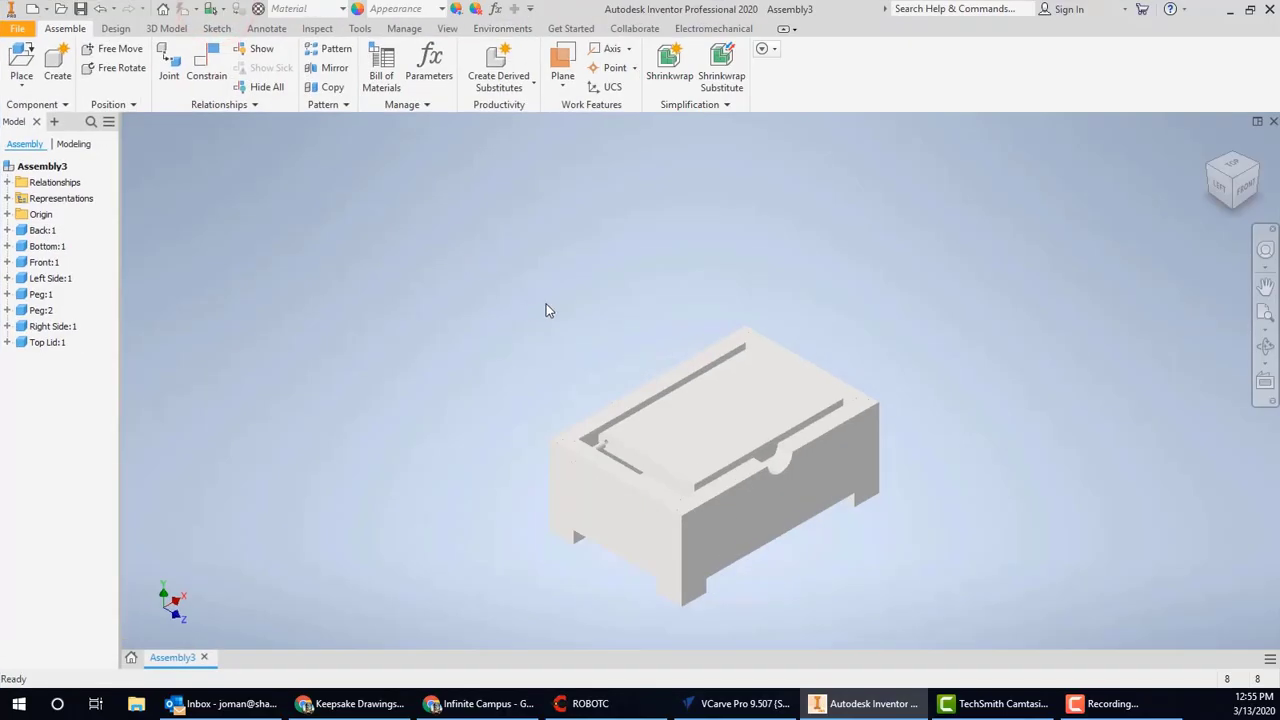
click(1210, 145)
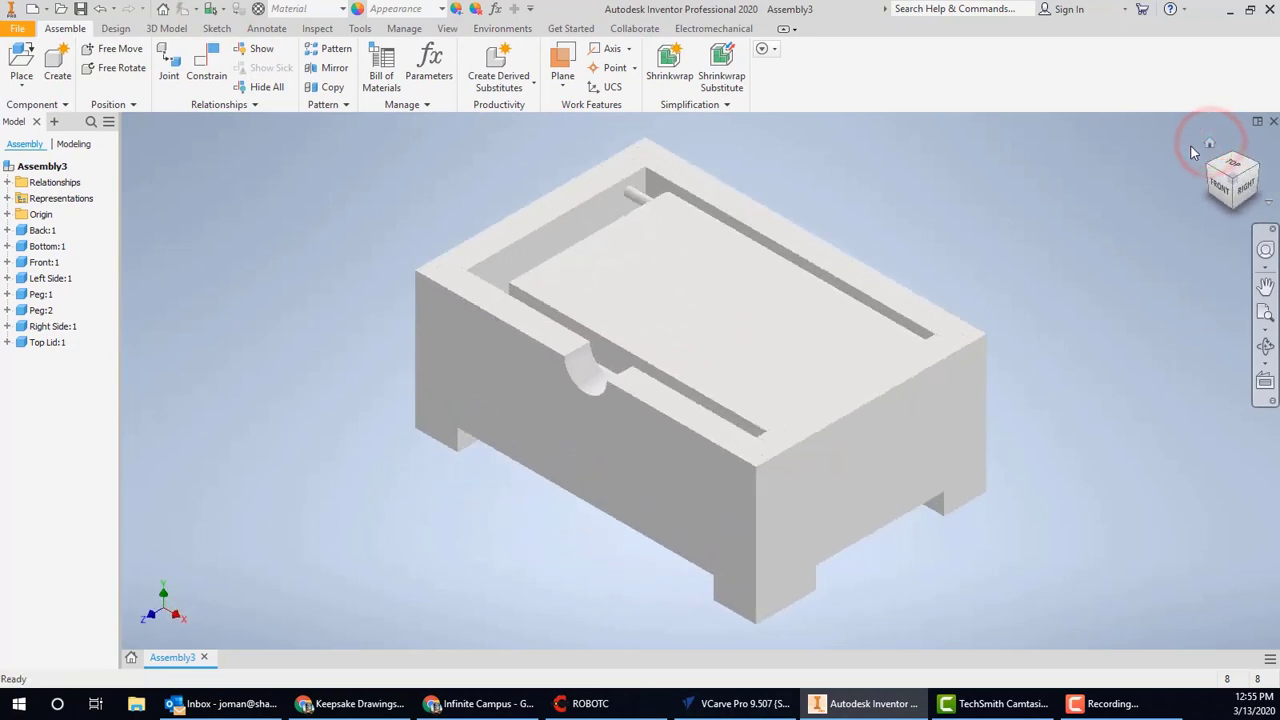